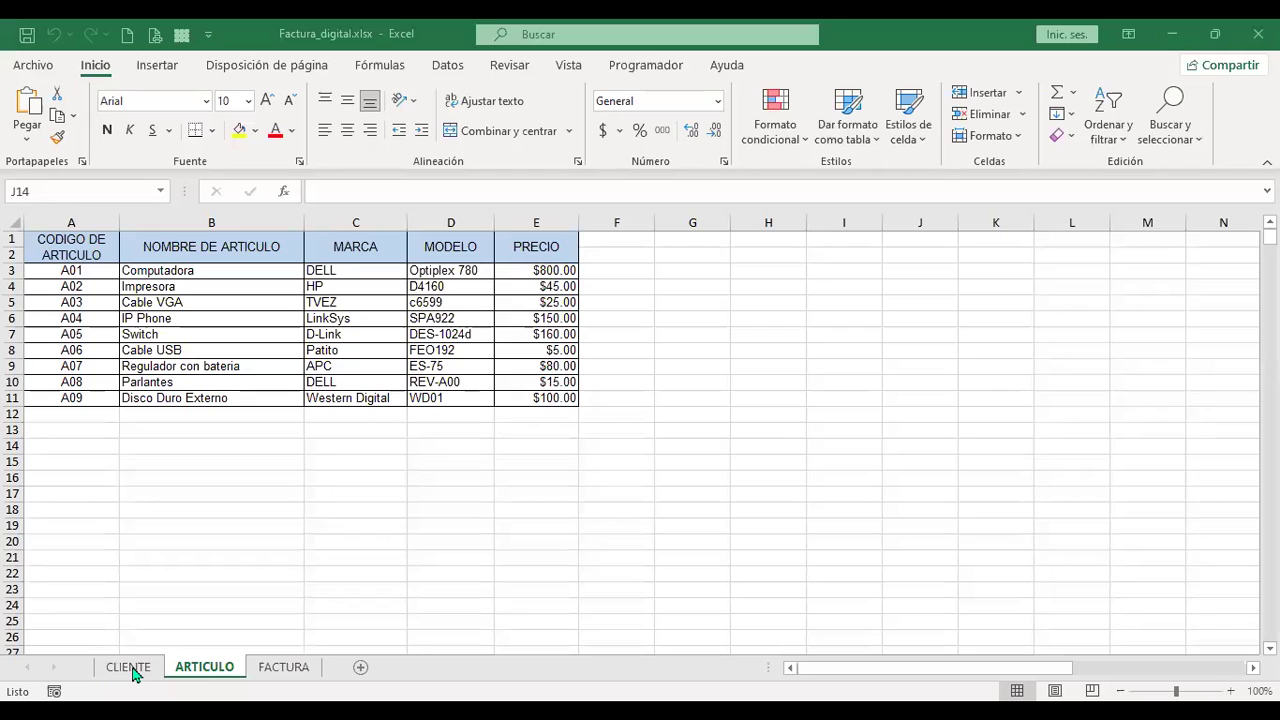
Review the CLIENTE and ARTICULO tables and the client and date fields on the FACTURA sheet.
left_click(130, 667)
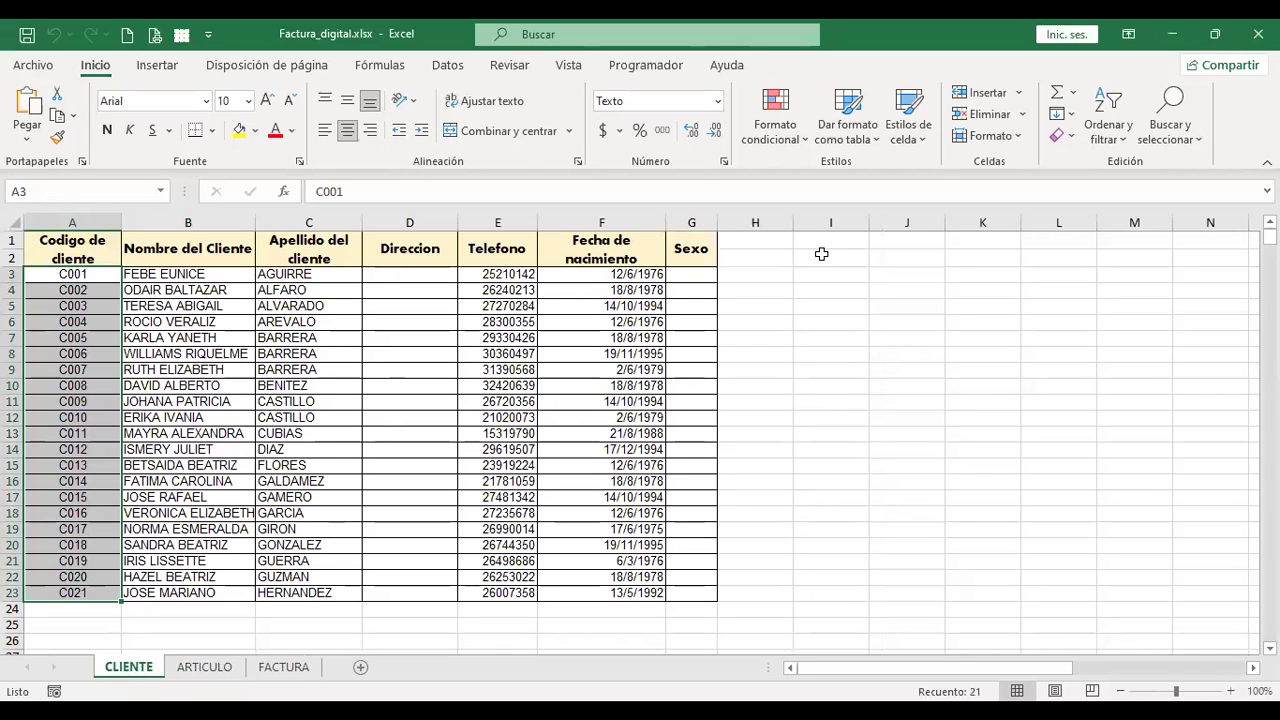
left_click(210, 276)
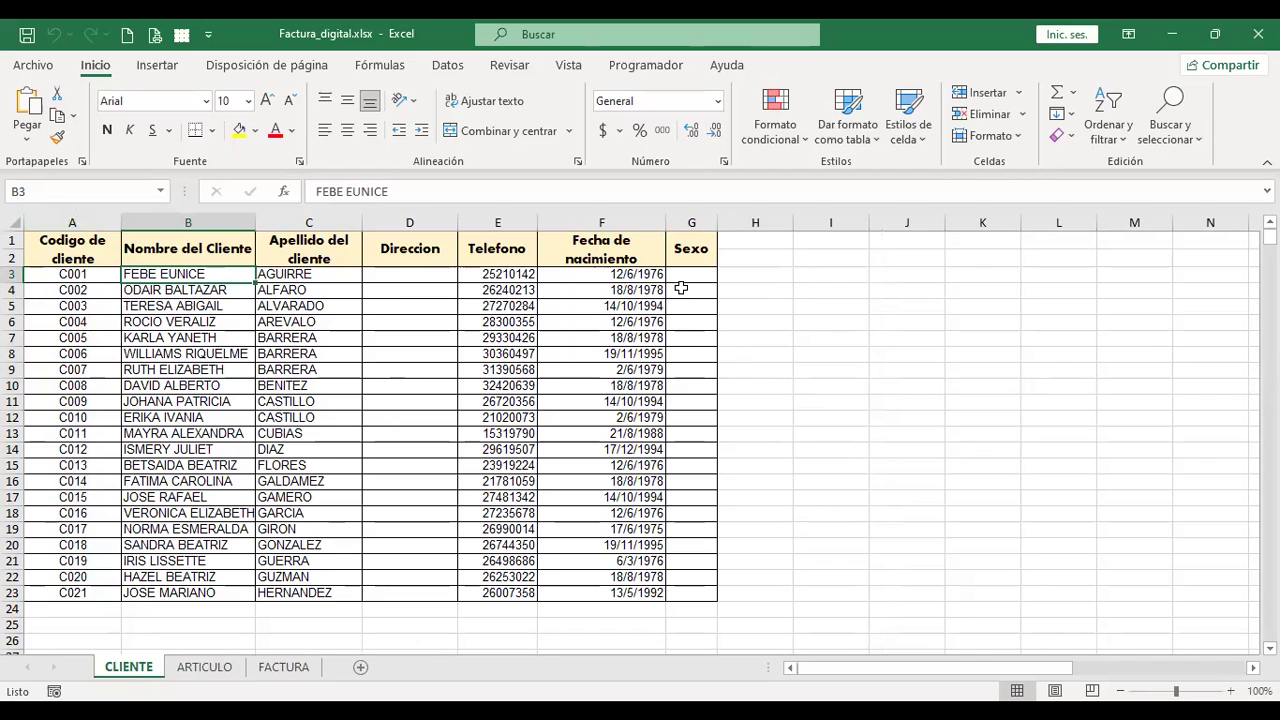
left_click(205, 668)
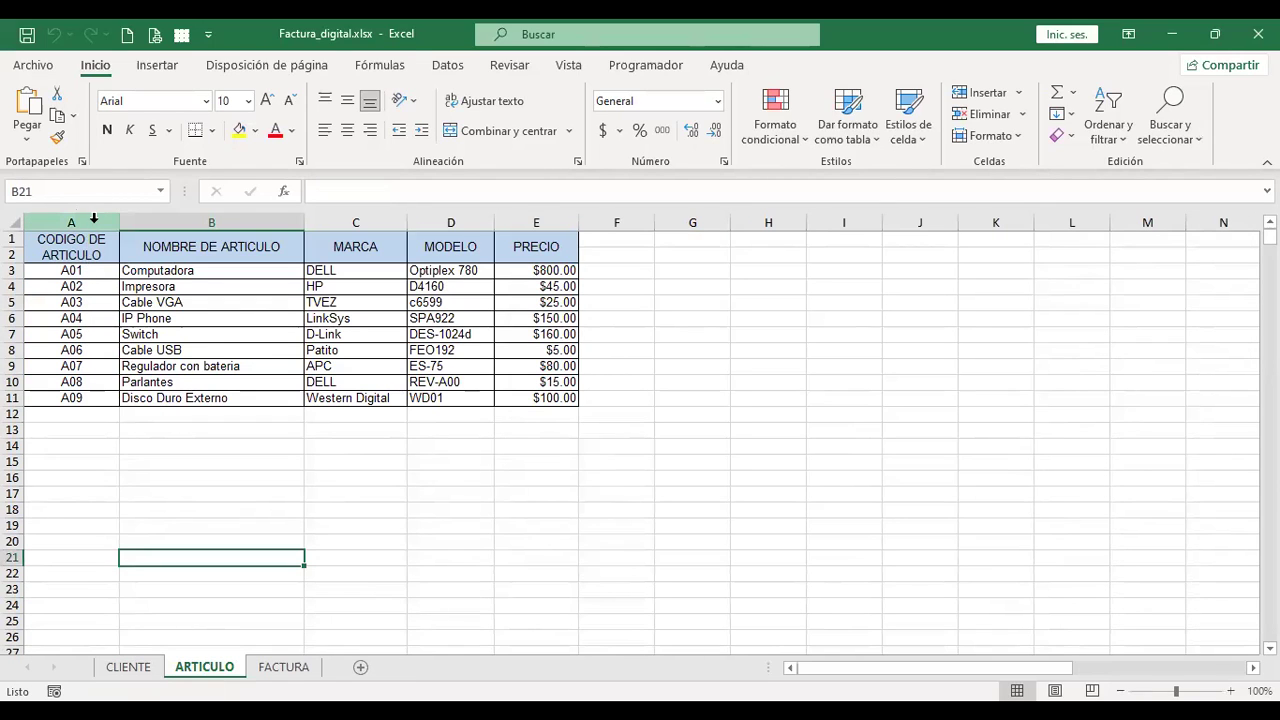
left_click(305, 667)
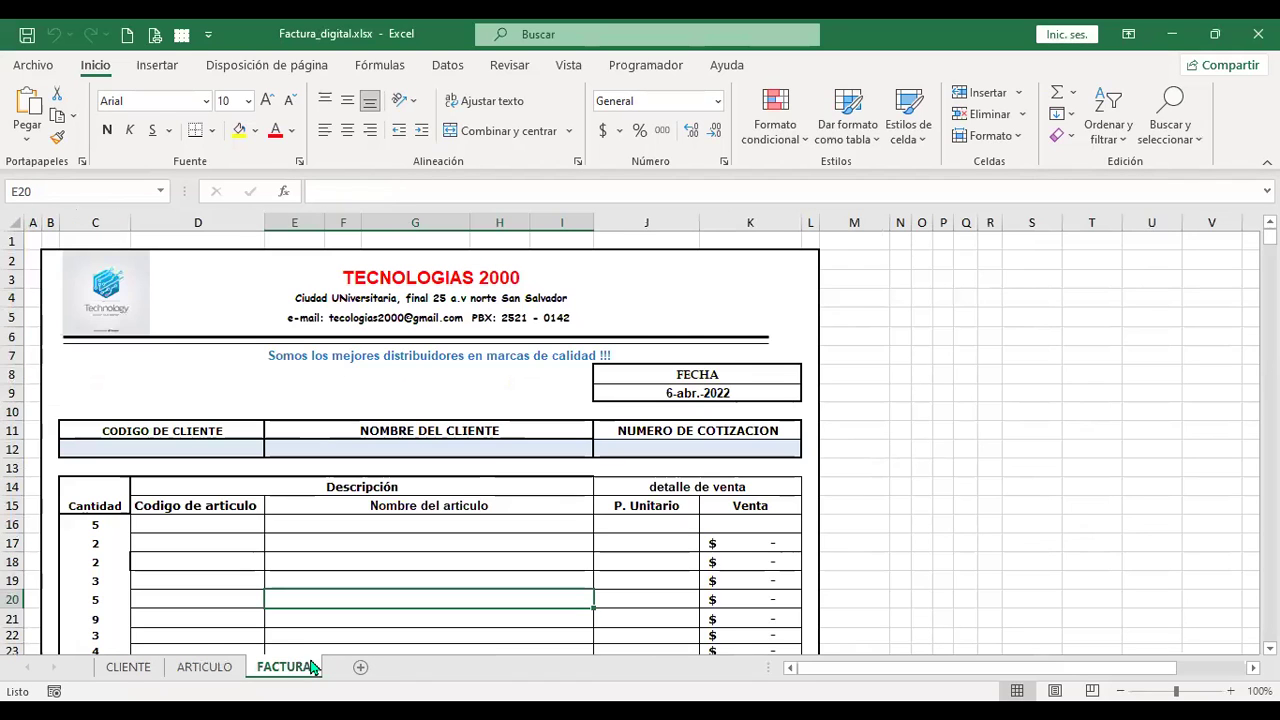
left_click(398, 449)
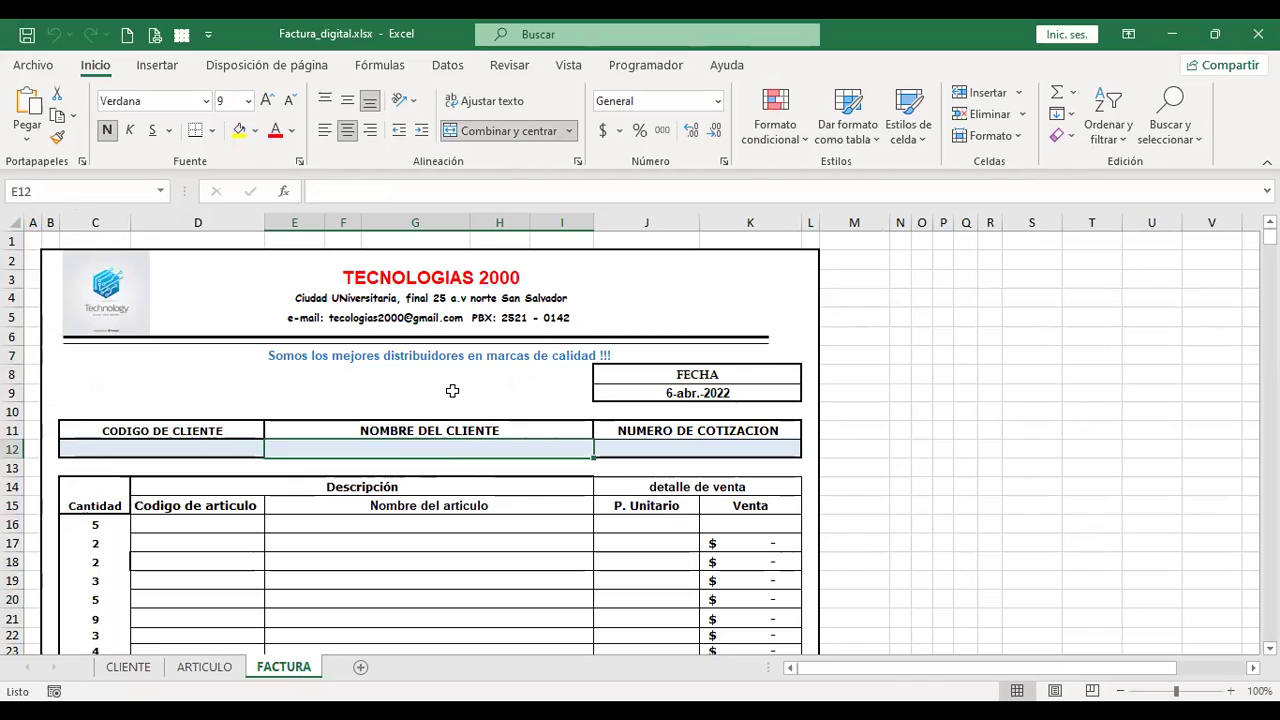
left_click(213, 447)
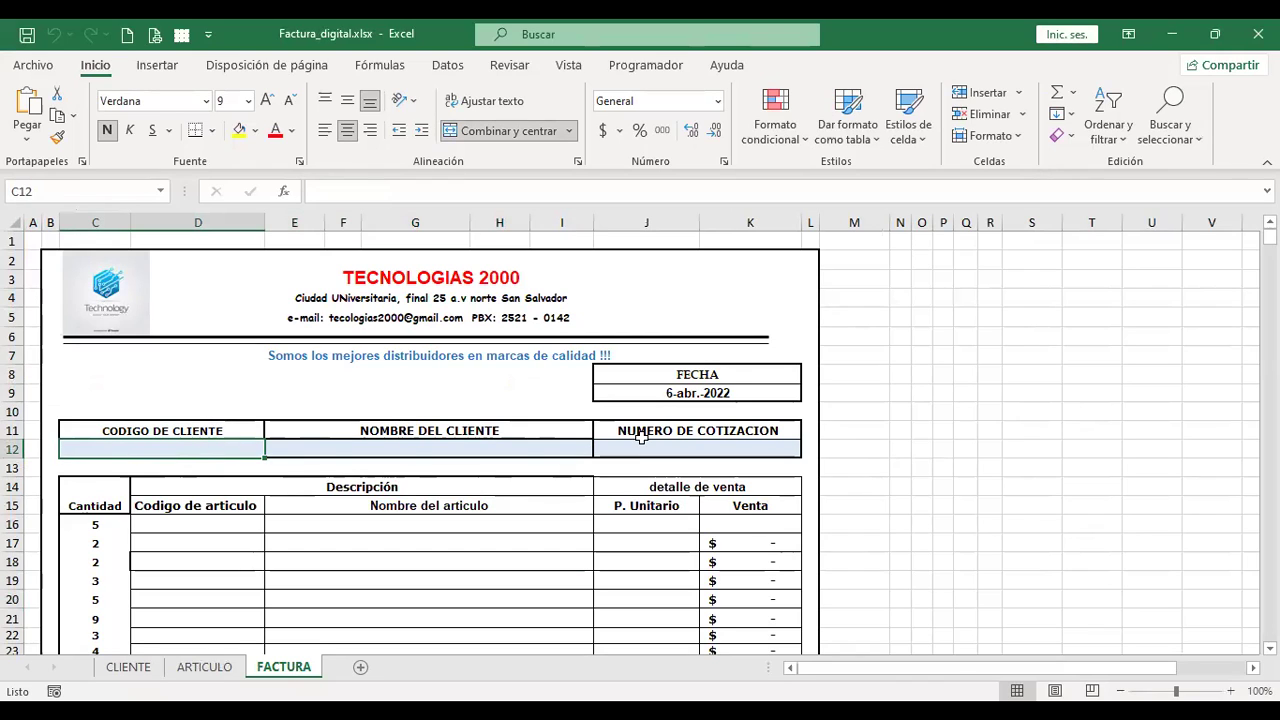
left_click(676, 391)
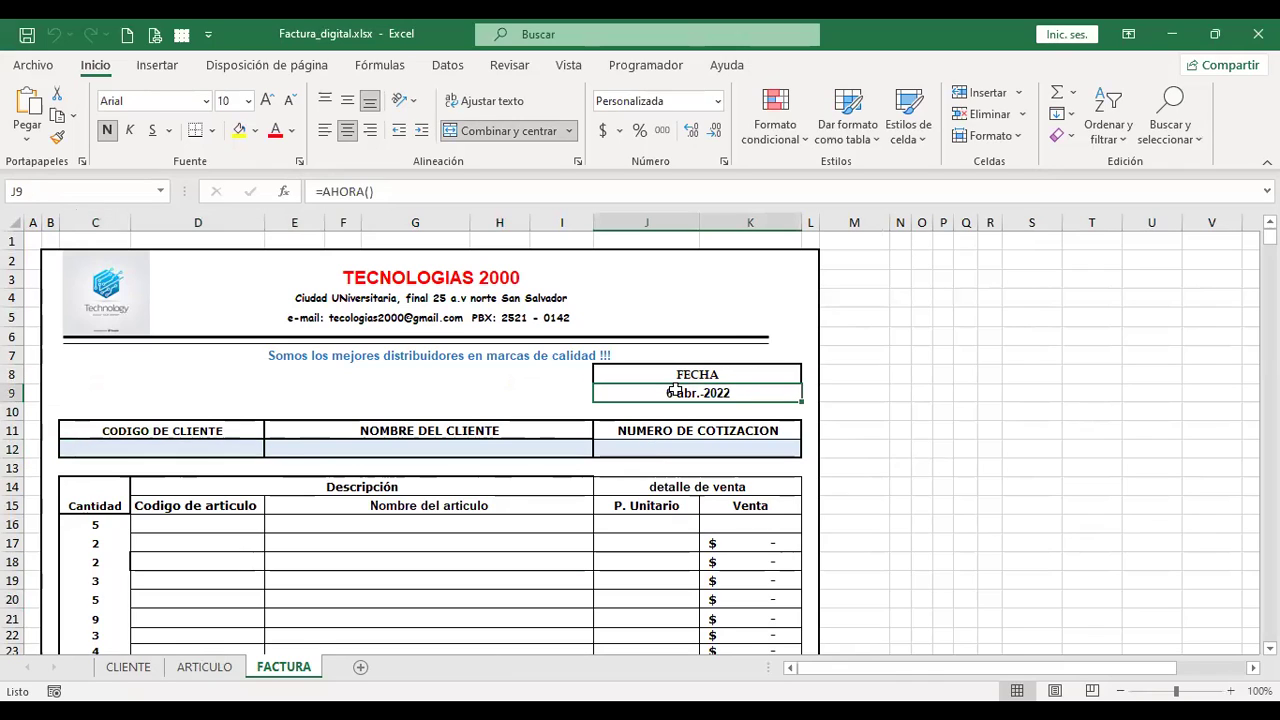
Add list data validation to the client code cell C12 on FACTURA, using source =CLIENTE!$A$3:$A$23.
left_click(178, 447)
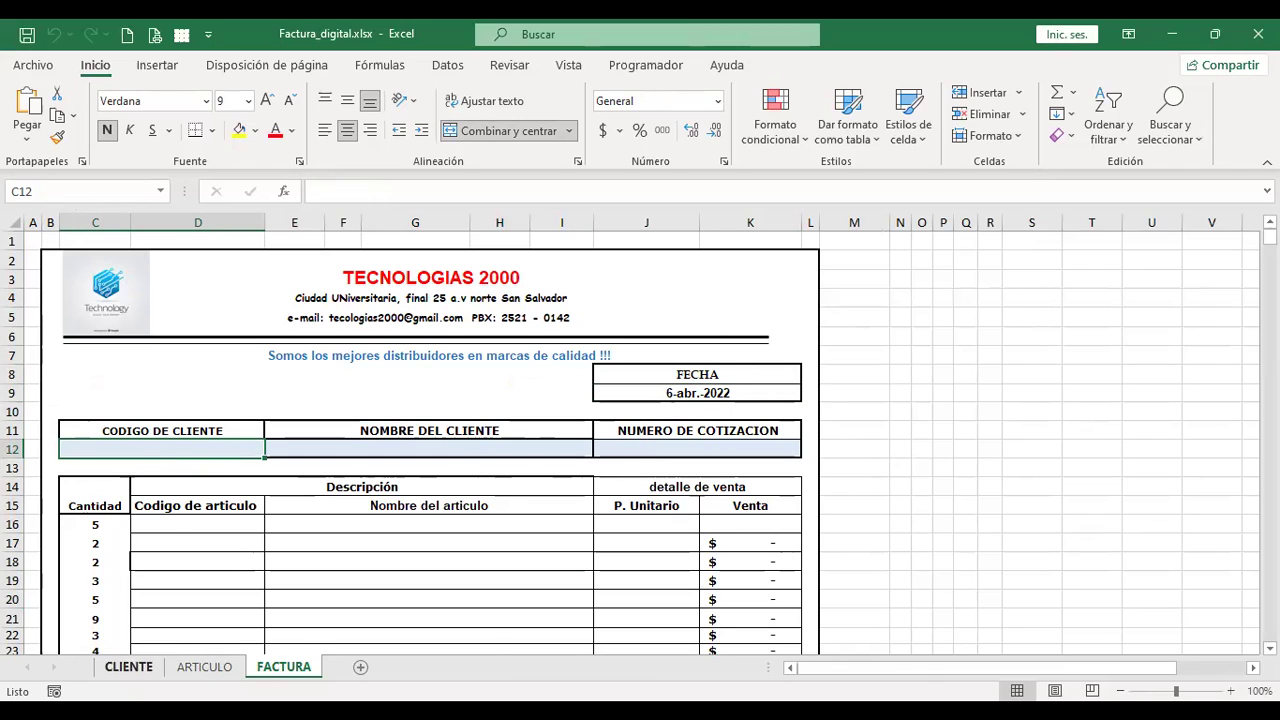
left_click(145, 668)
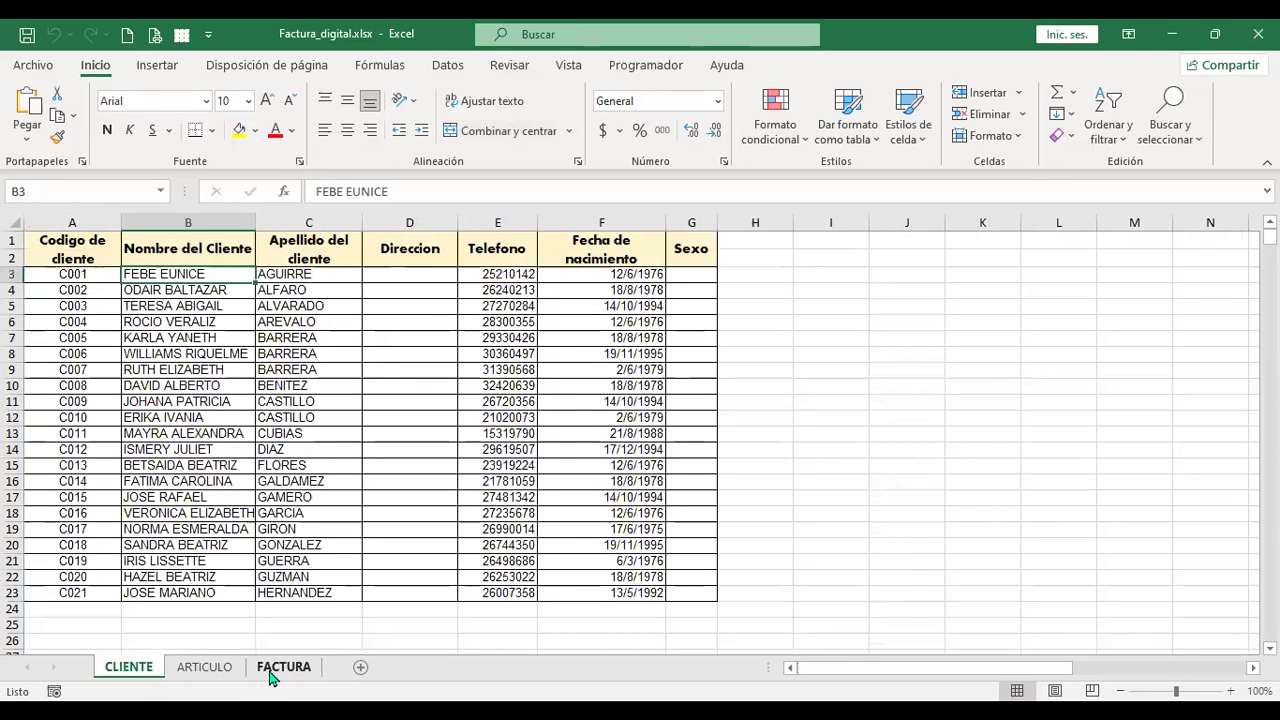
left_click(255, 672)
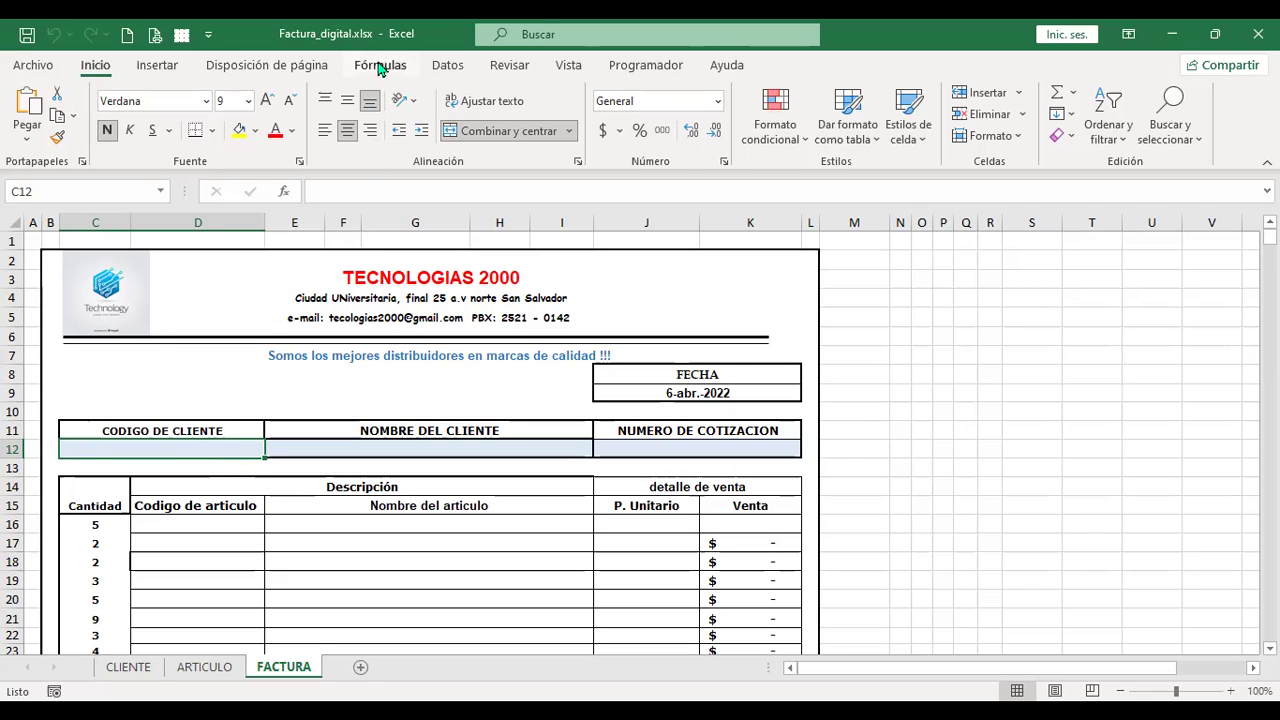
left_click(448, 68)
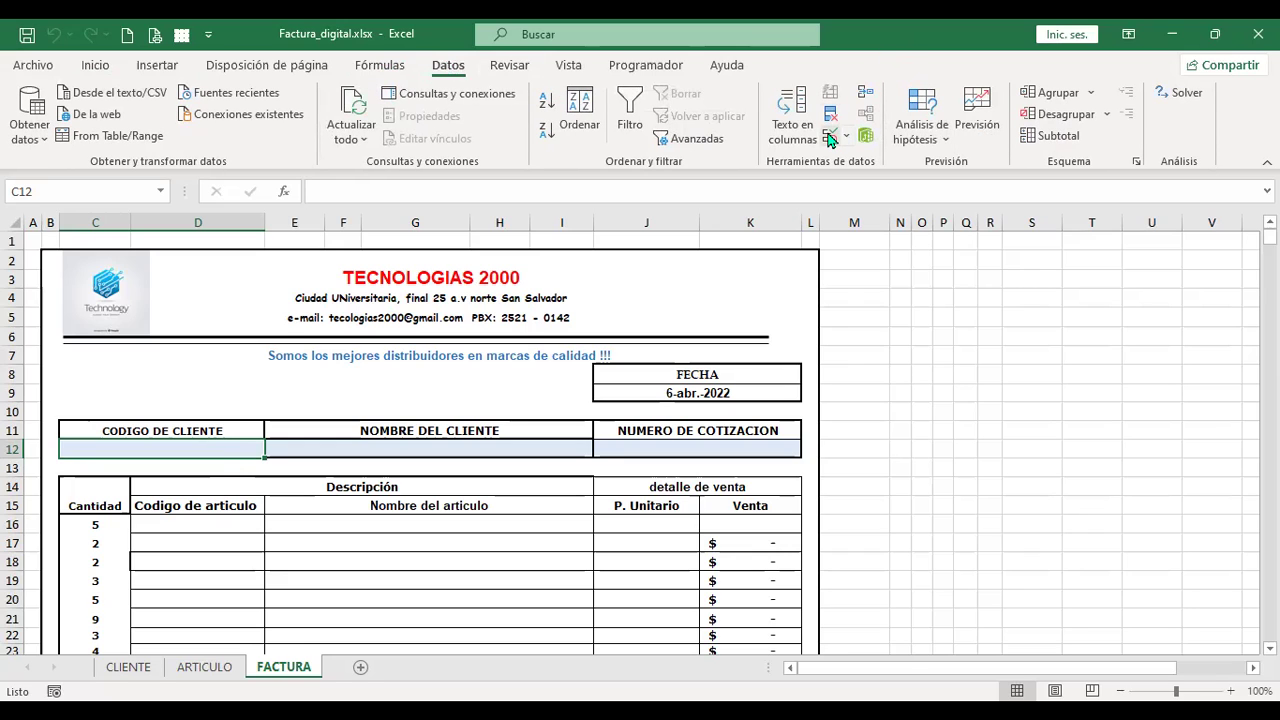
left_click(829, 138)
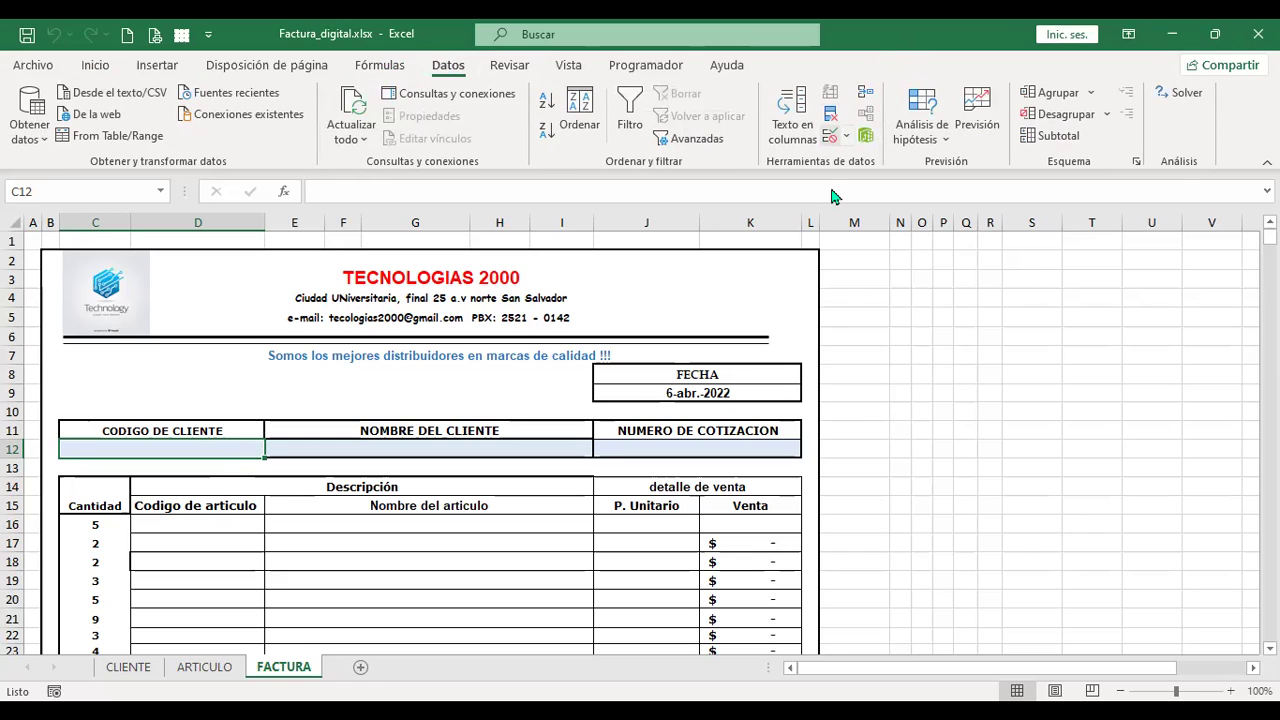
left_click(904, 281)
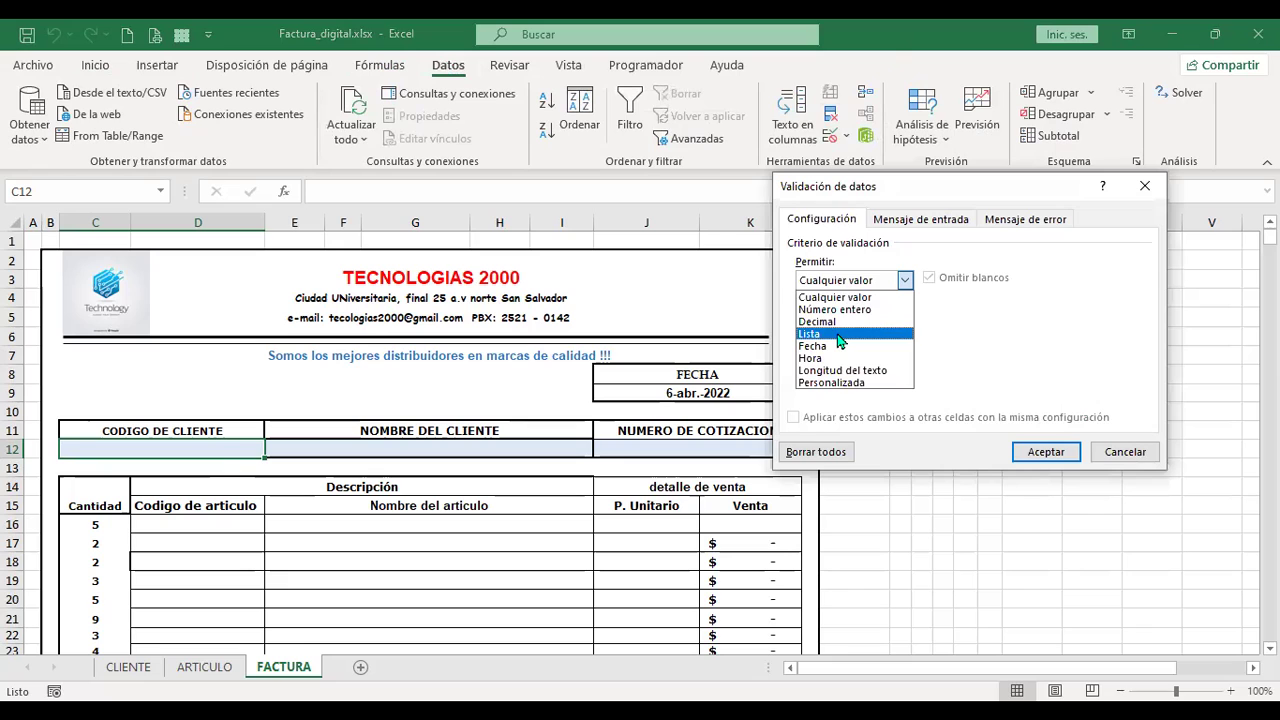
left_click(840, 334)
left_click(845, 355)
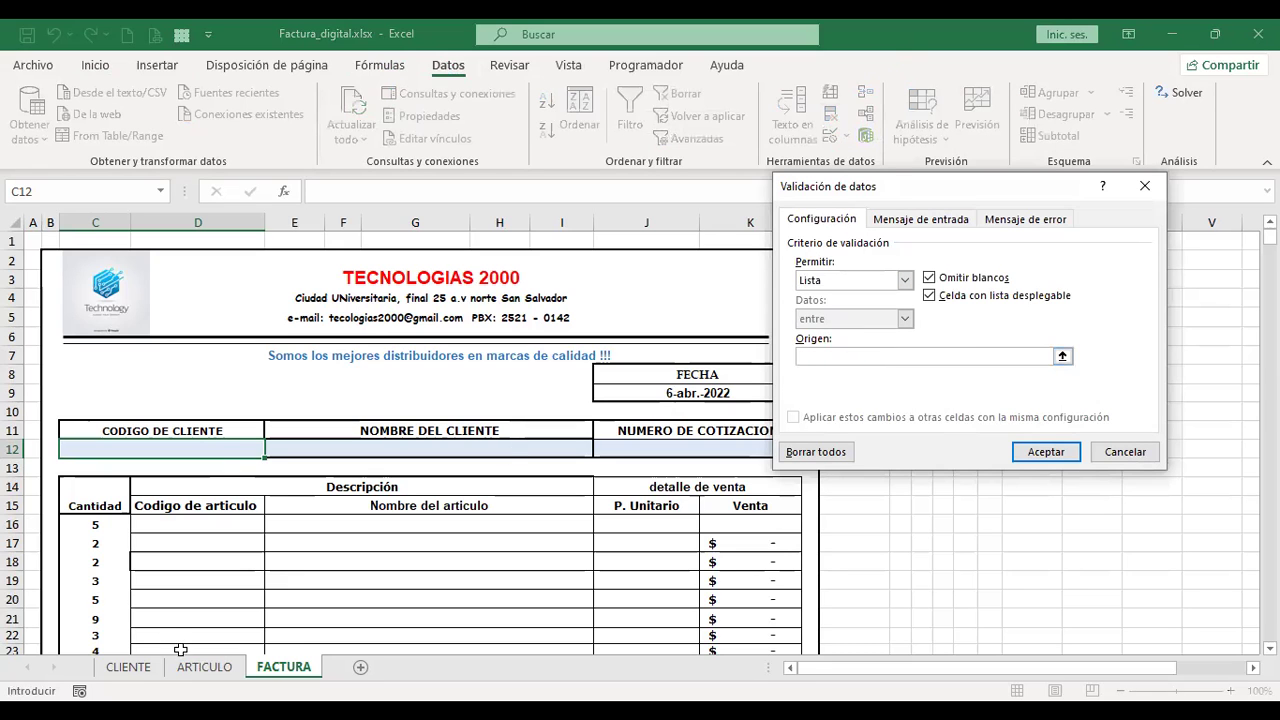
left_click(128, 666)
left_click(91, 272)
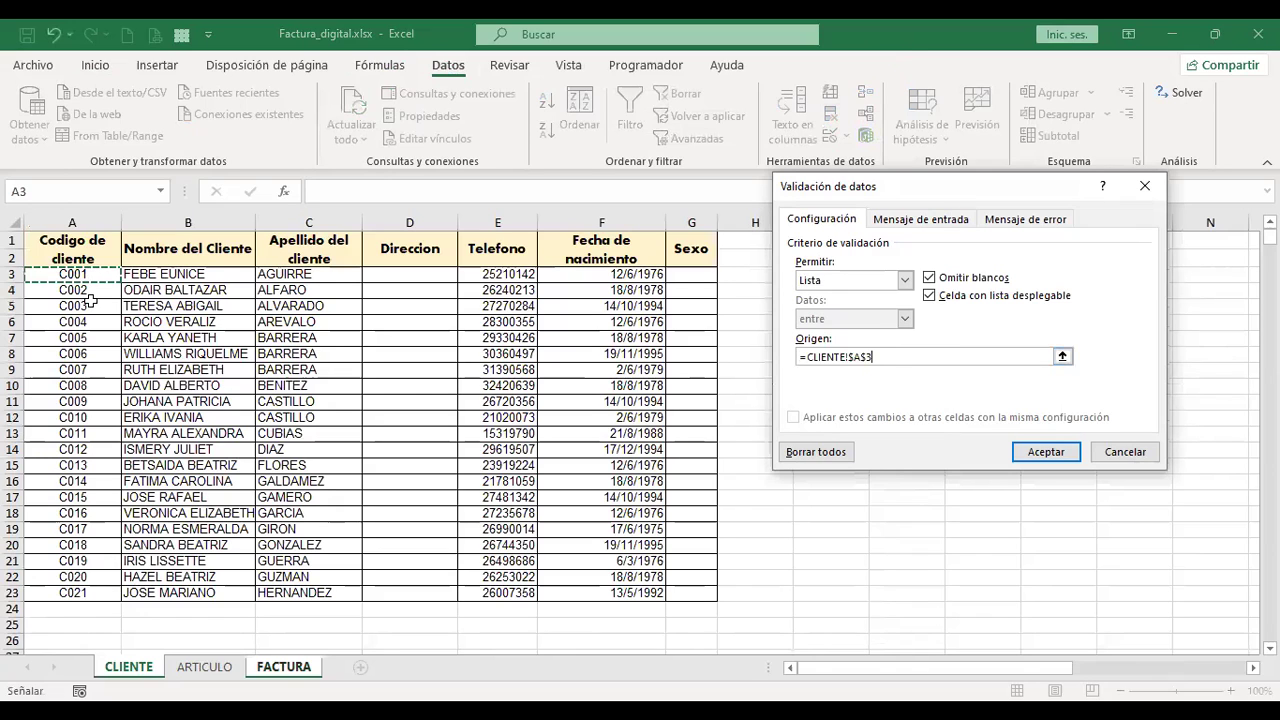
left_click_drag(89, 476, 90, 596)
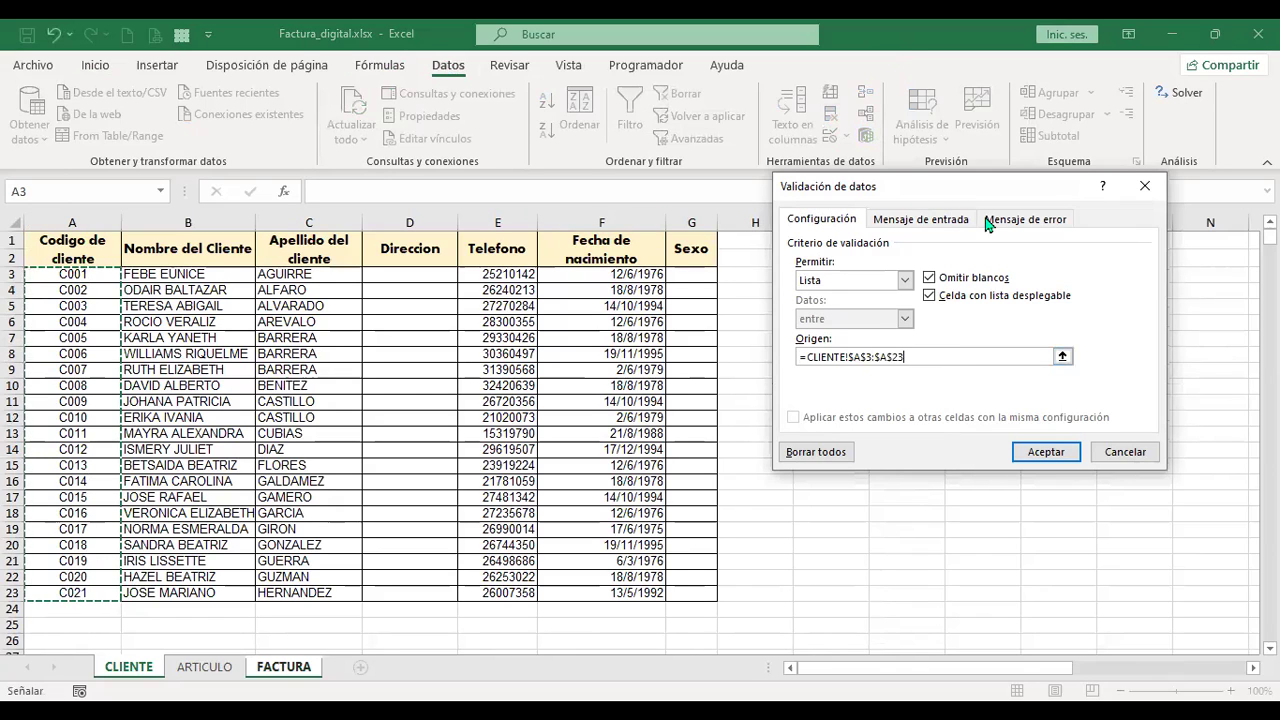
left_click(1046, 452)
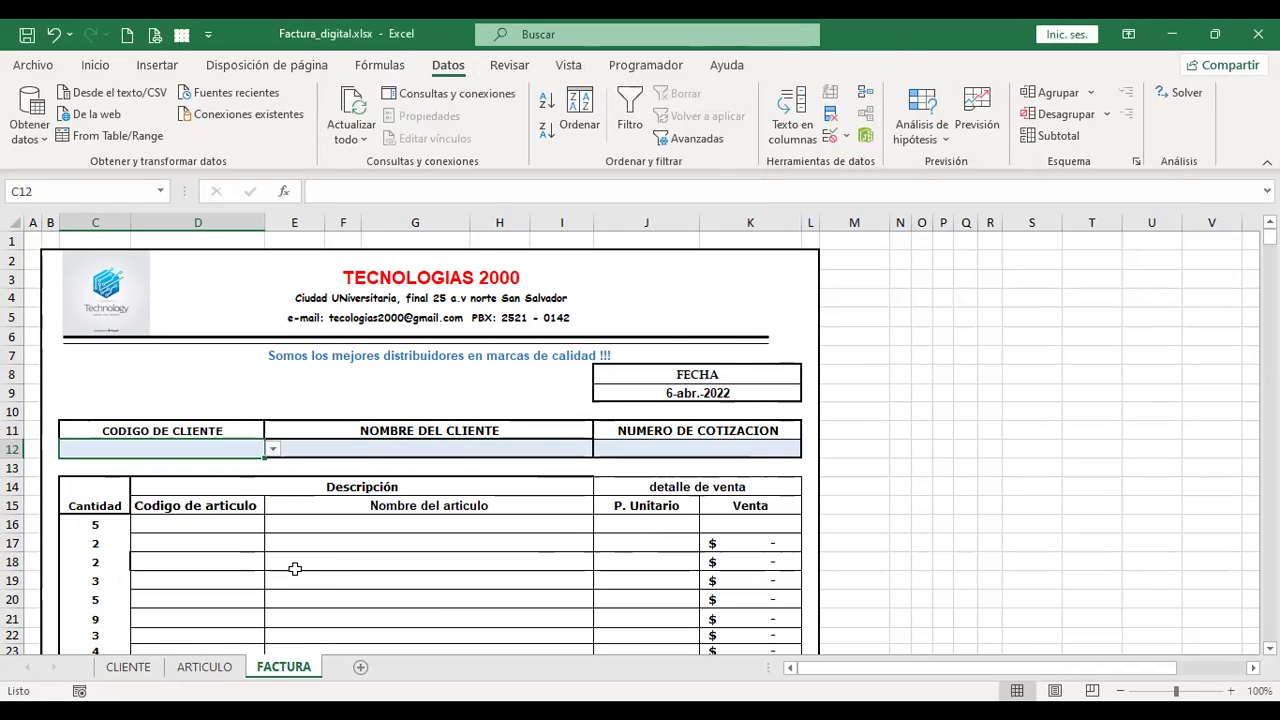
Test the validation list in cell C12 by choosing one of the last client codes.
left_click(272, 449)
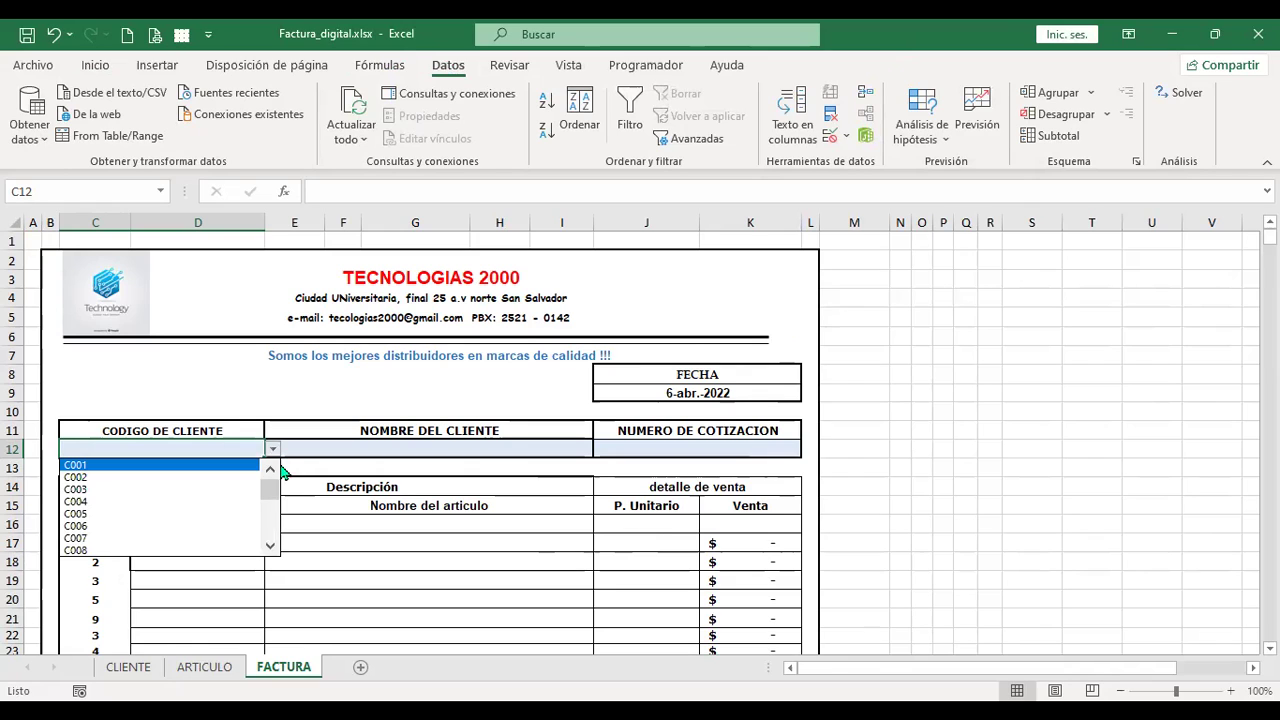
left_click_drag(276, 500, 270, 516)
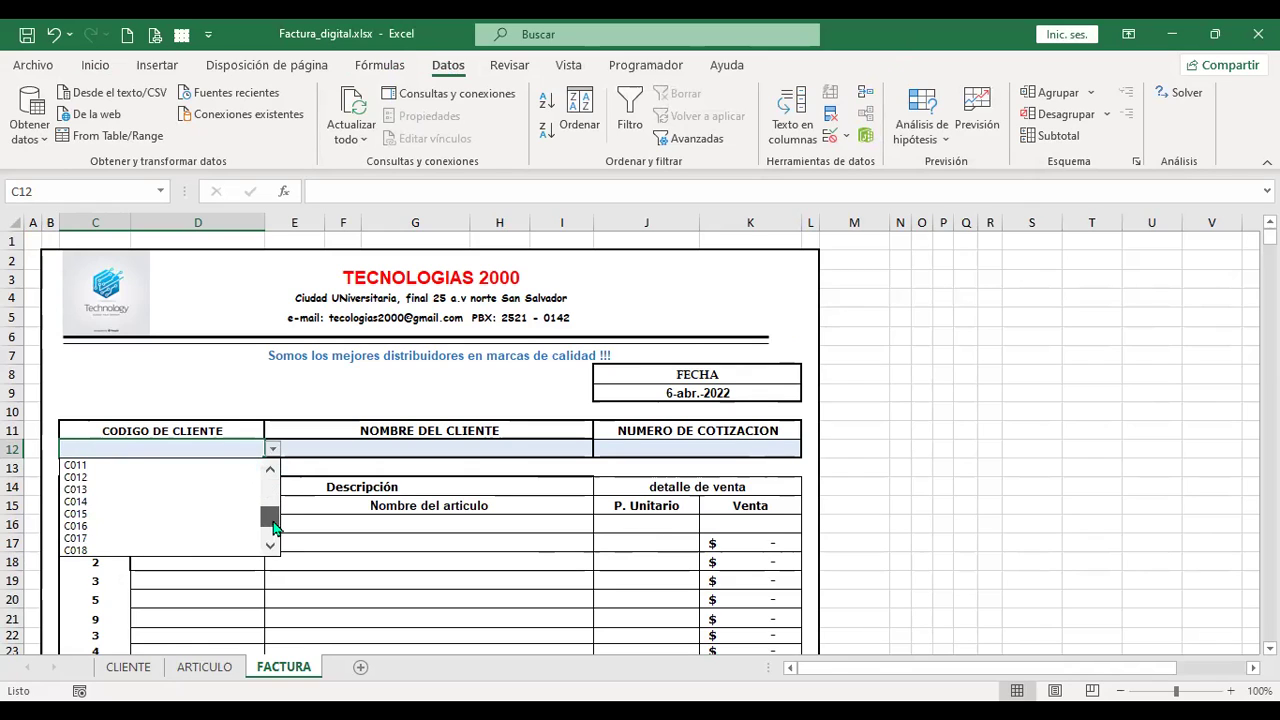
left_click(140, 537)
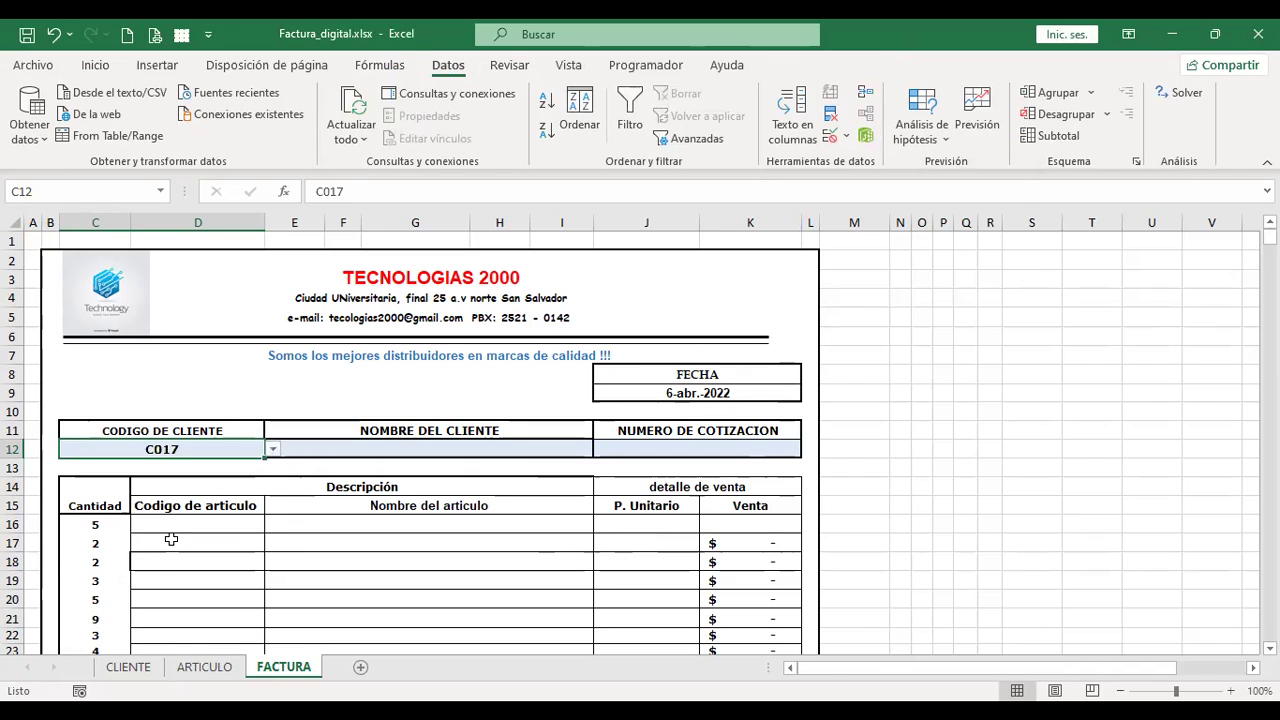
Replace the client code in cell C12 with a different code from the validation list.
left_click(503, 447)
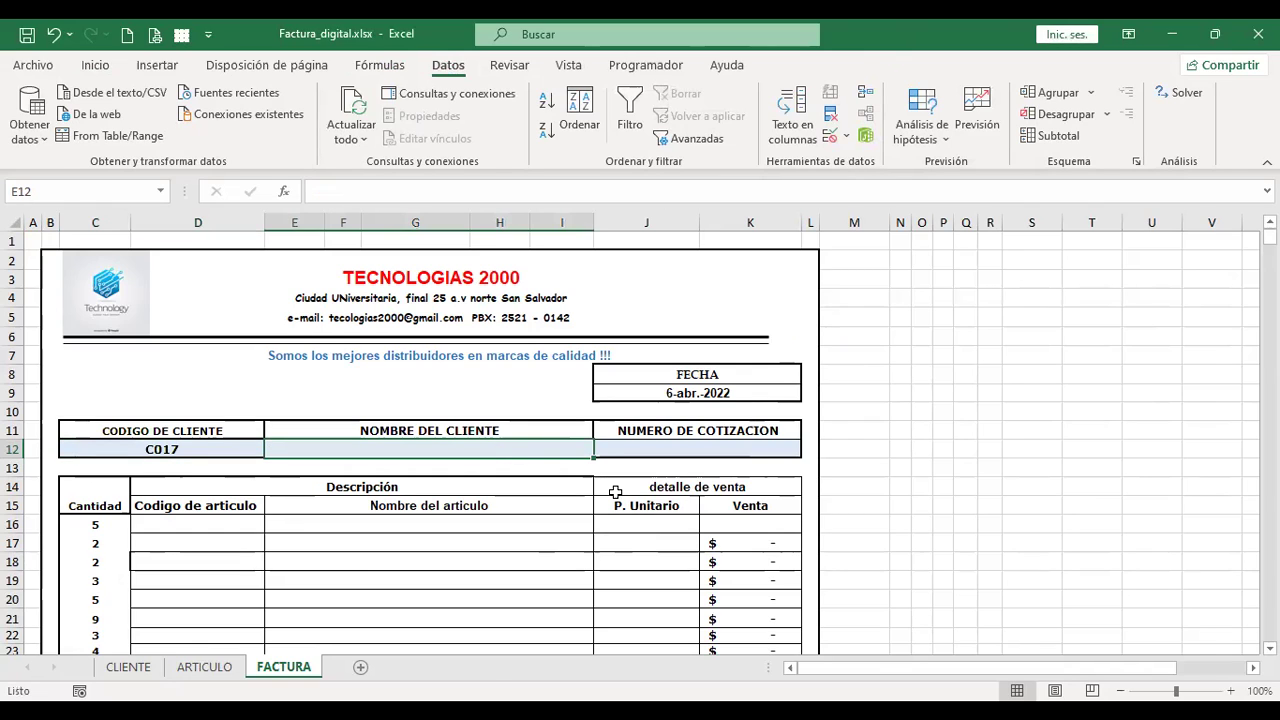
left_click(243, 434)
left_click(233, 443)
left_click(273, 450)
left_click(233, 470)
Start a BUSCARV formula in the client name cell E12 with C12 as the lookup value.
left_click(497, 453)
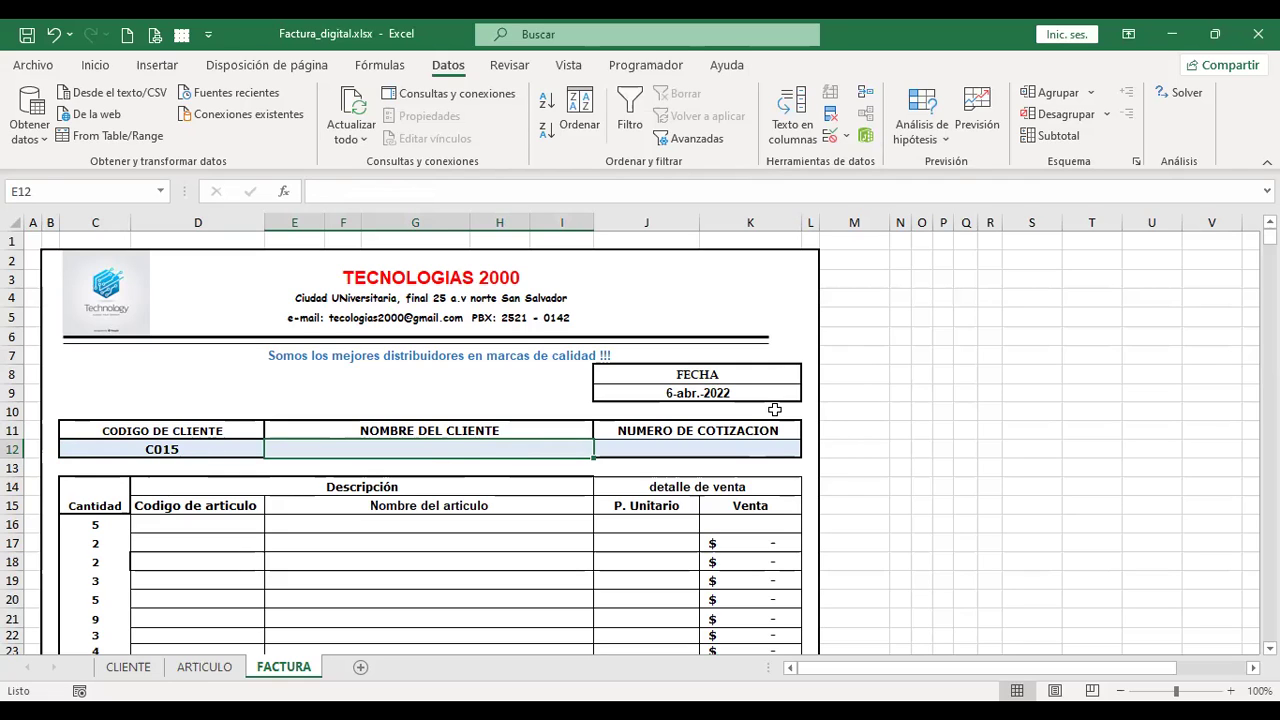
type("+bus")
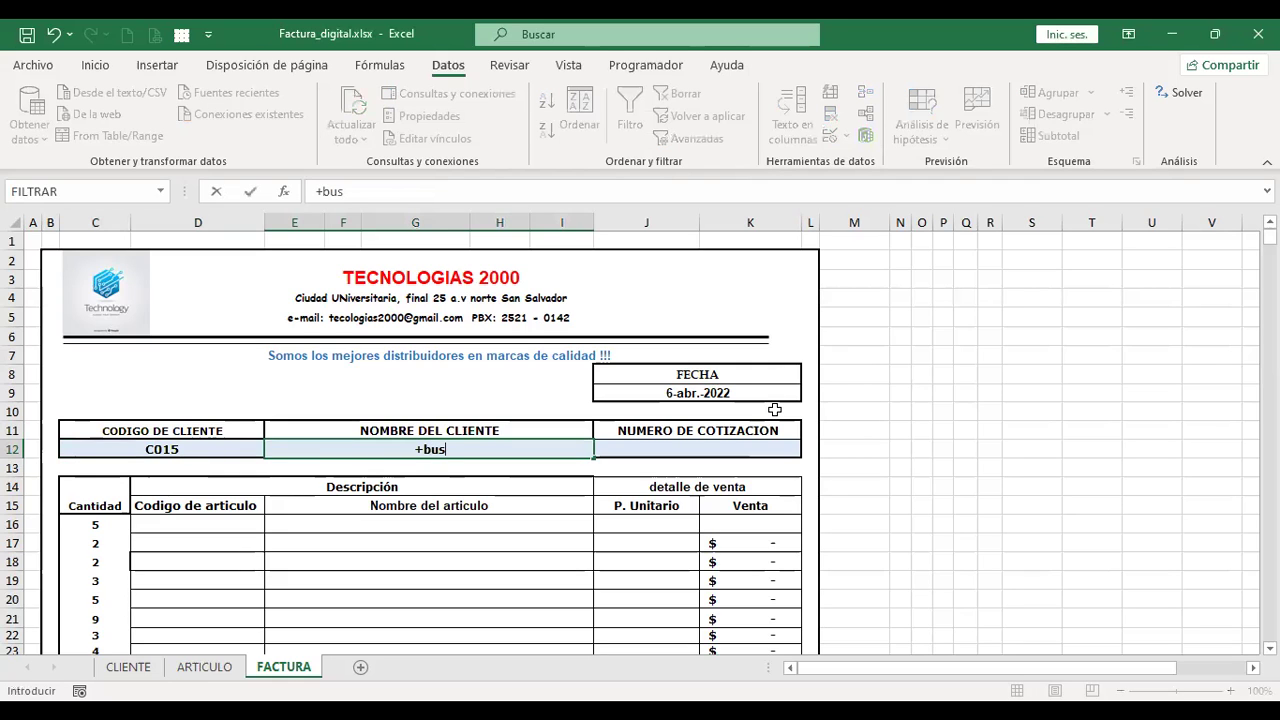
type("car")
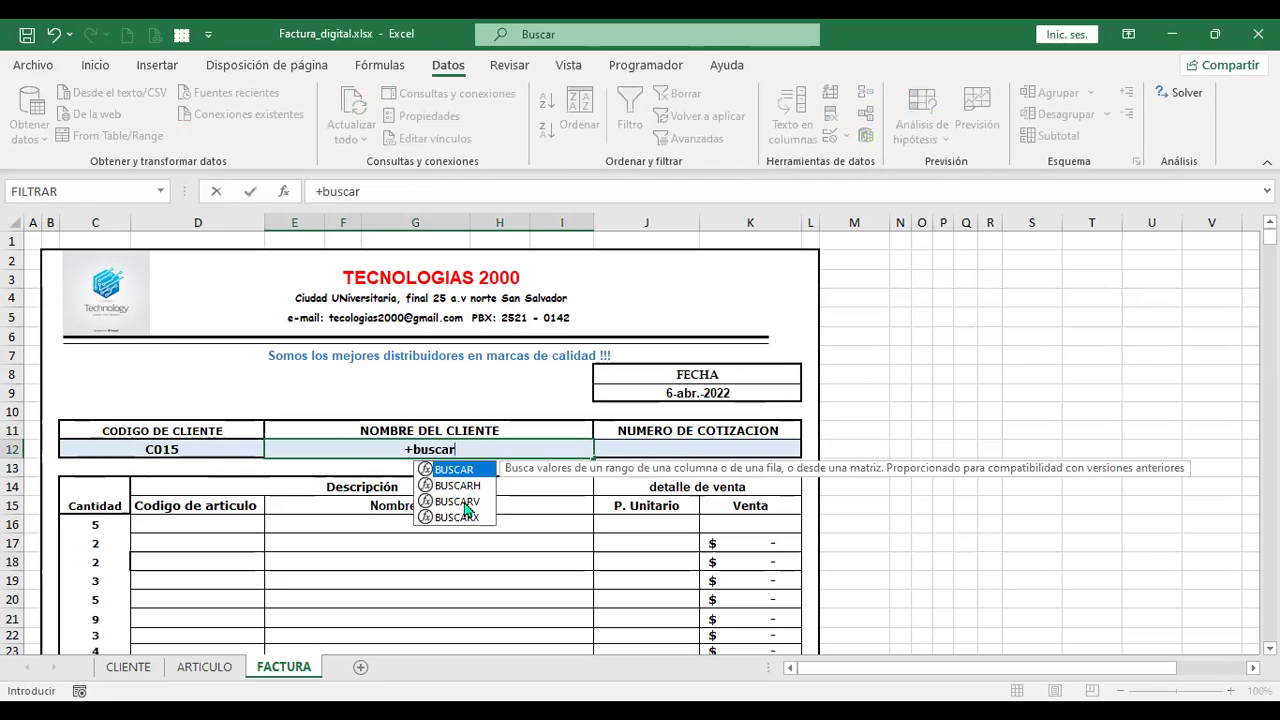
key("Down")
key("Down")
key("Tab")
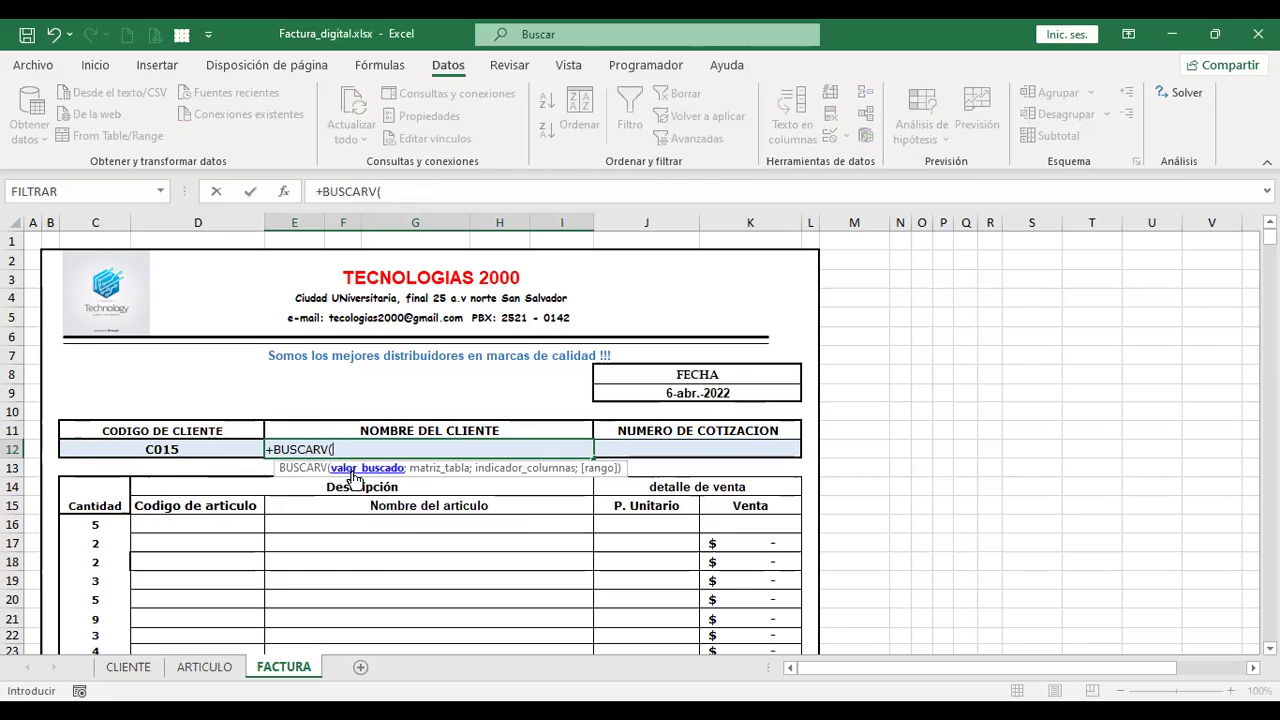
left_click(199, 449)
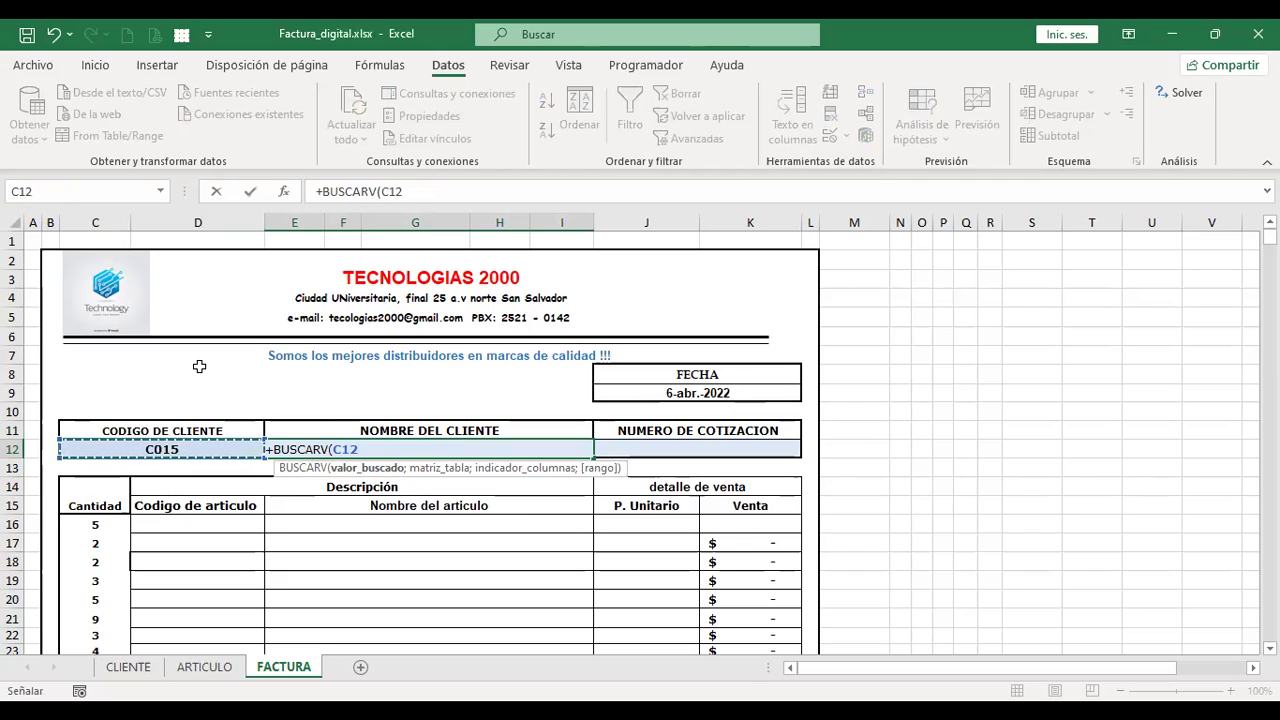
type(";")
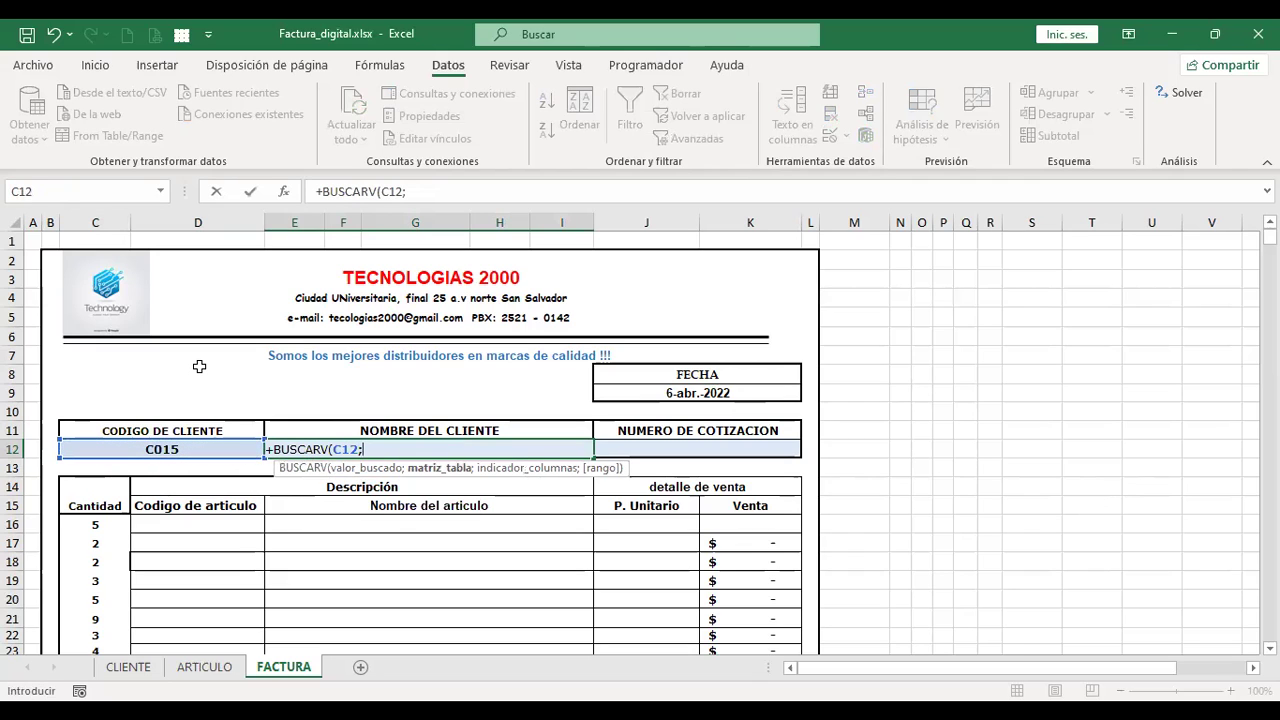
Complete the BUSCARV formula with table range CLIENTE!A3:G23, column index 2 and exact match FALSO.
left_click(120, 677)
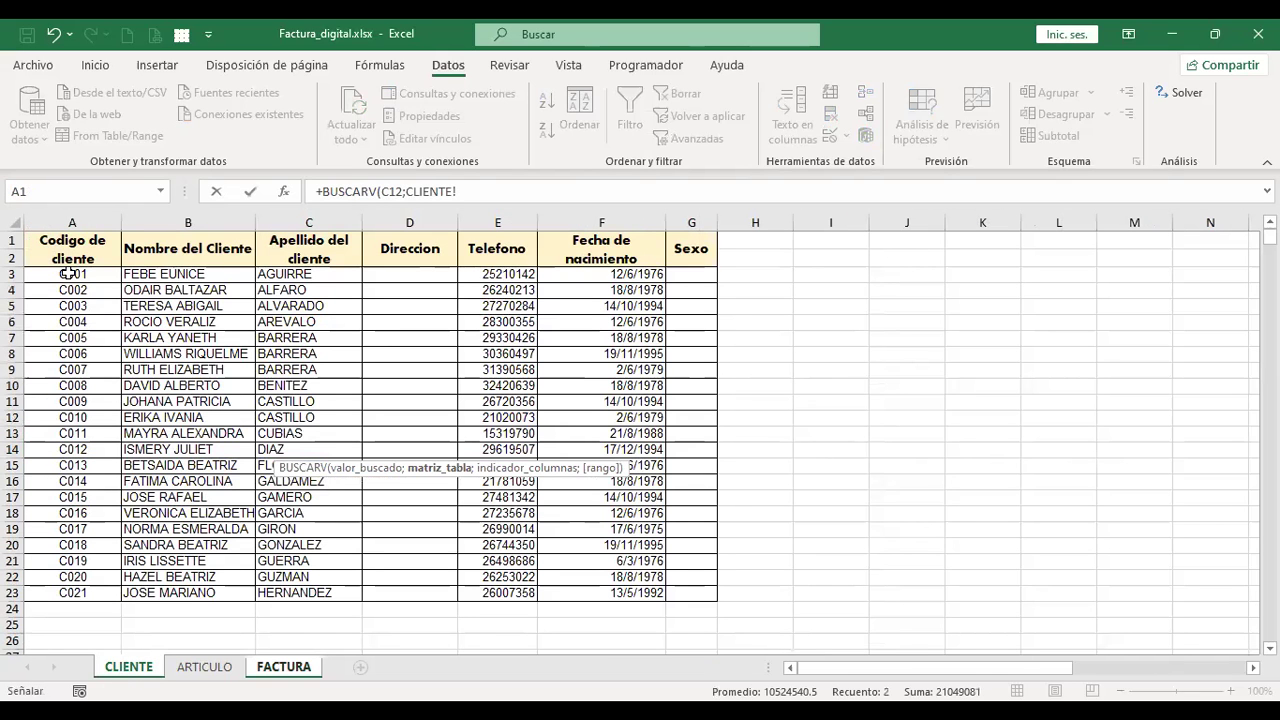
left_click(68, 272)
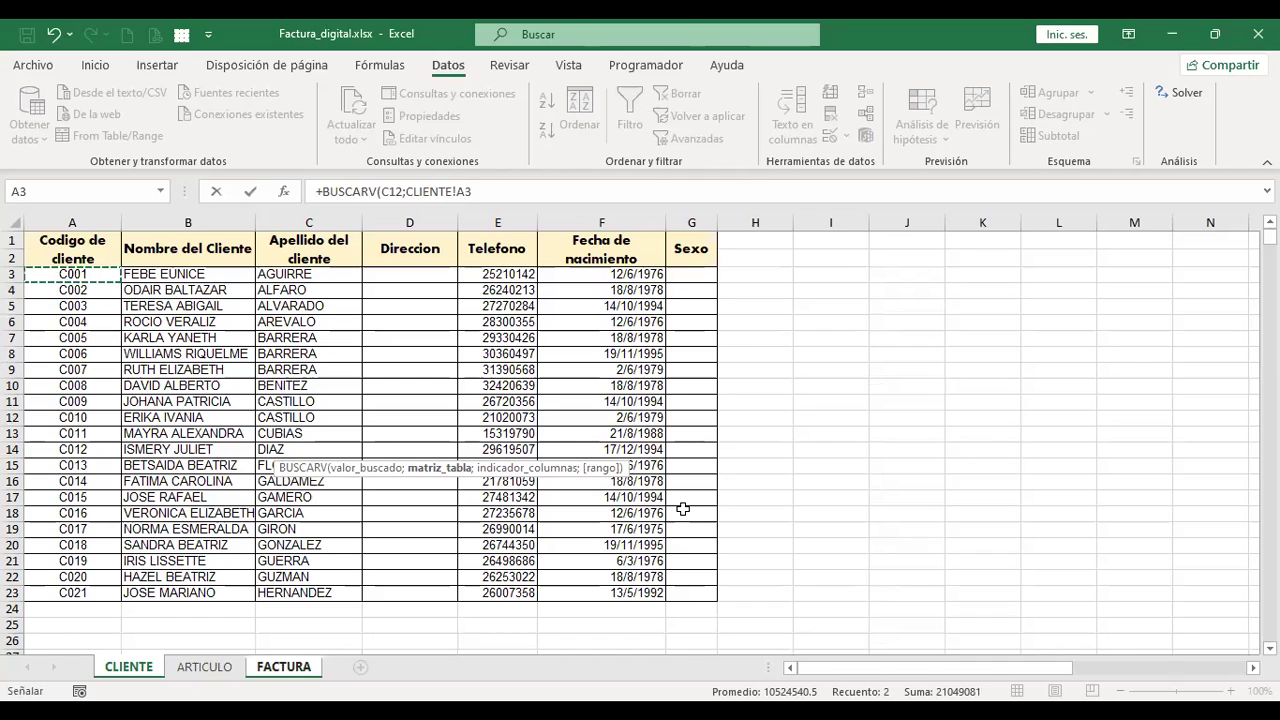
left_click(690, 591, "shift")
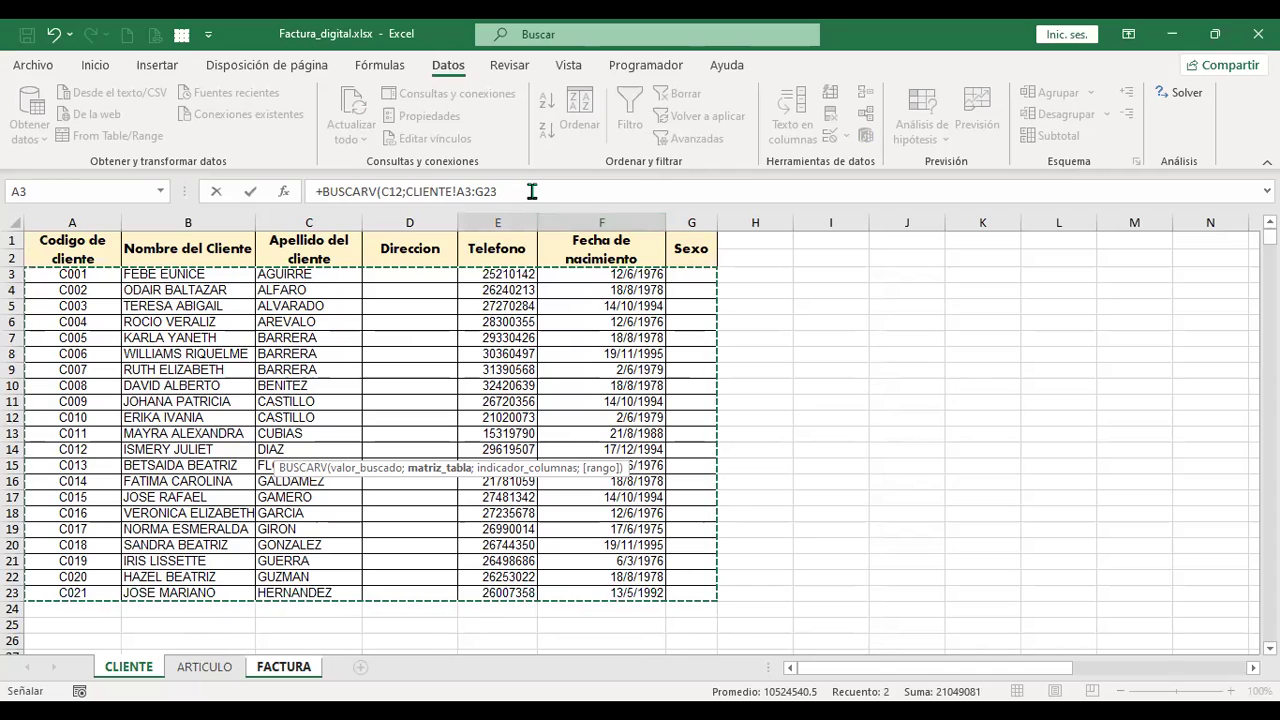
left_click(638, 191)
type(";2")
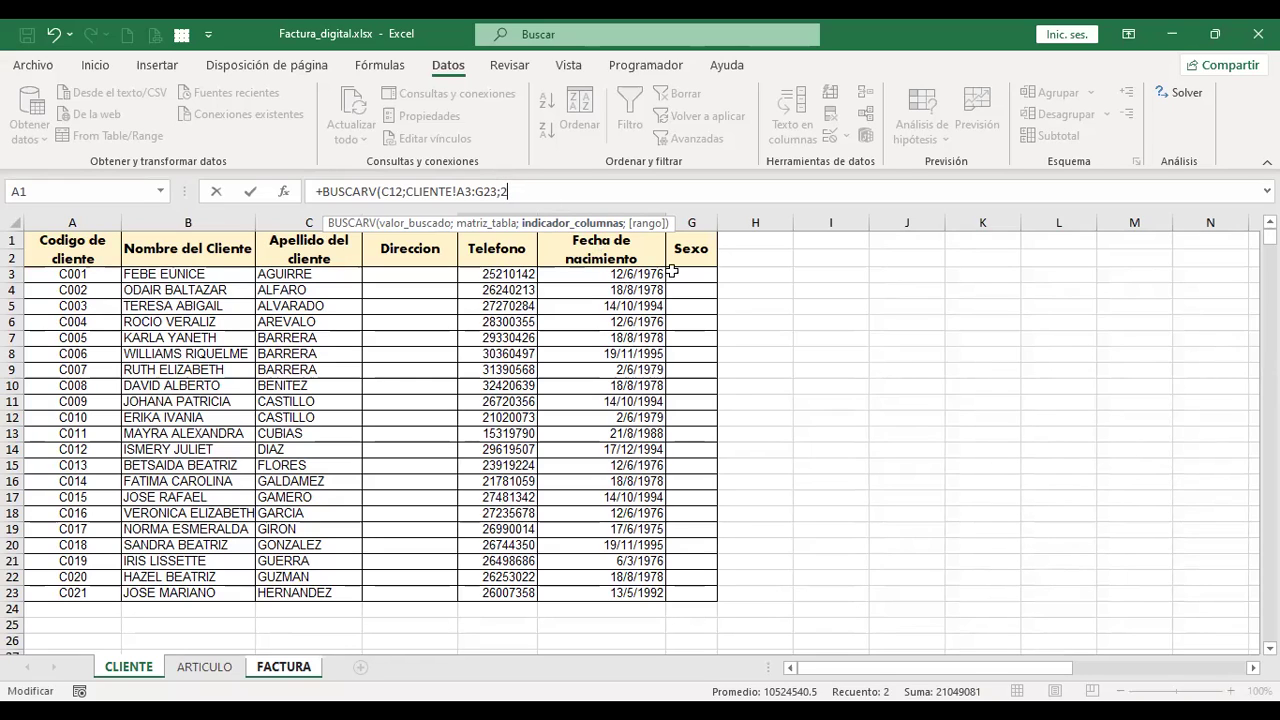
type(";")
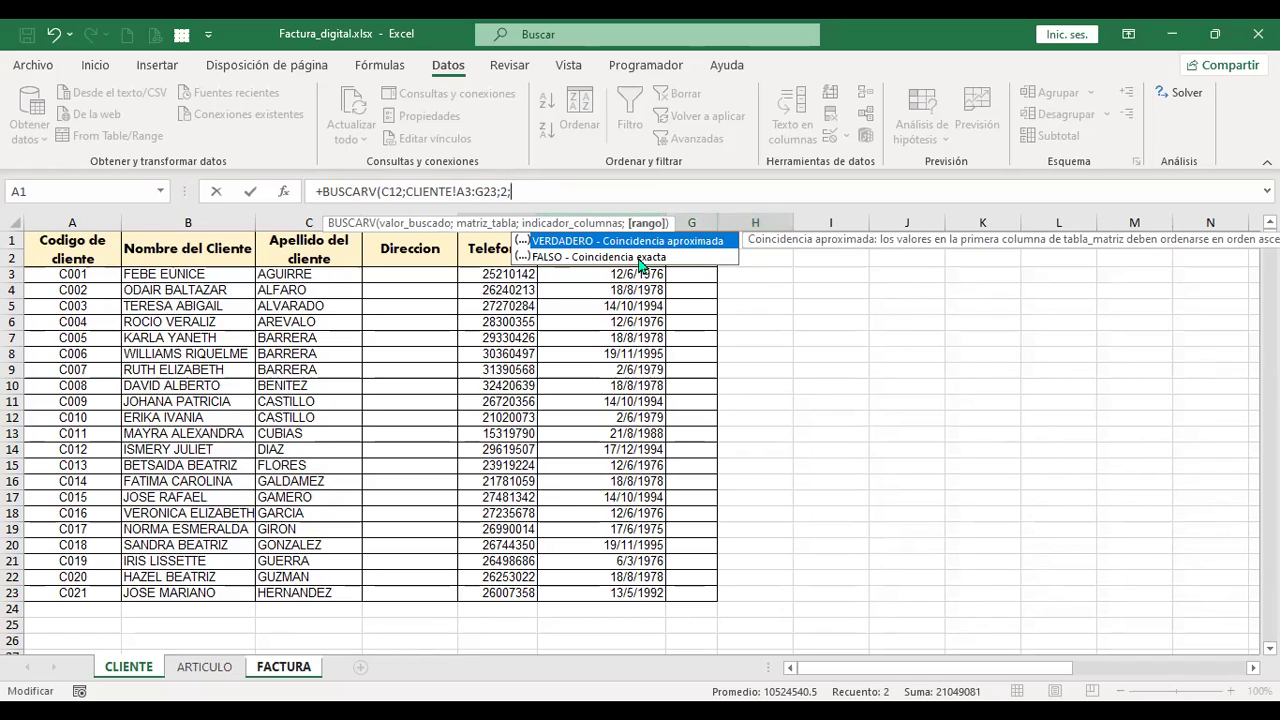
left_click(641, 263)
key("Tab")
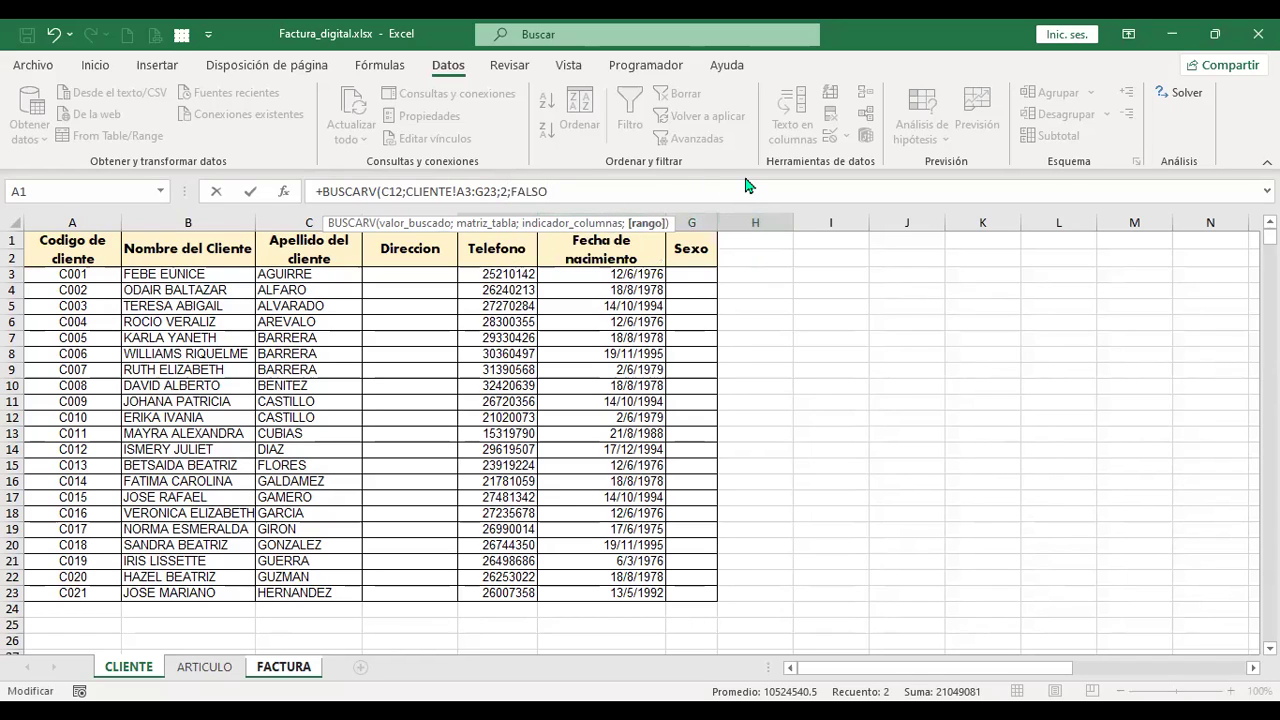
type(")")
key("Return")
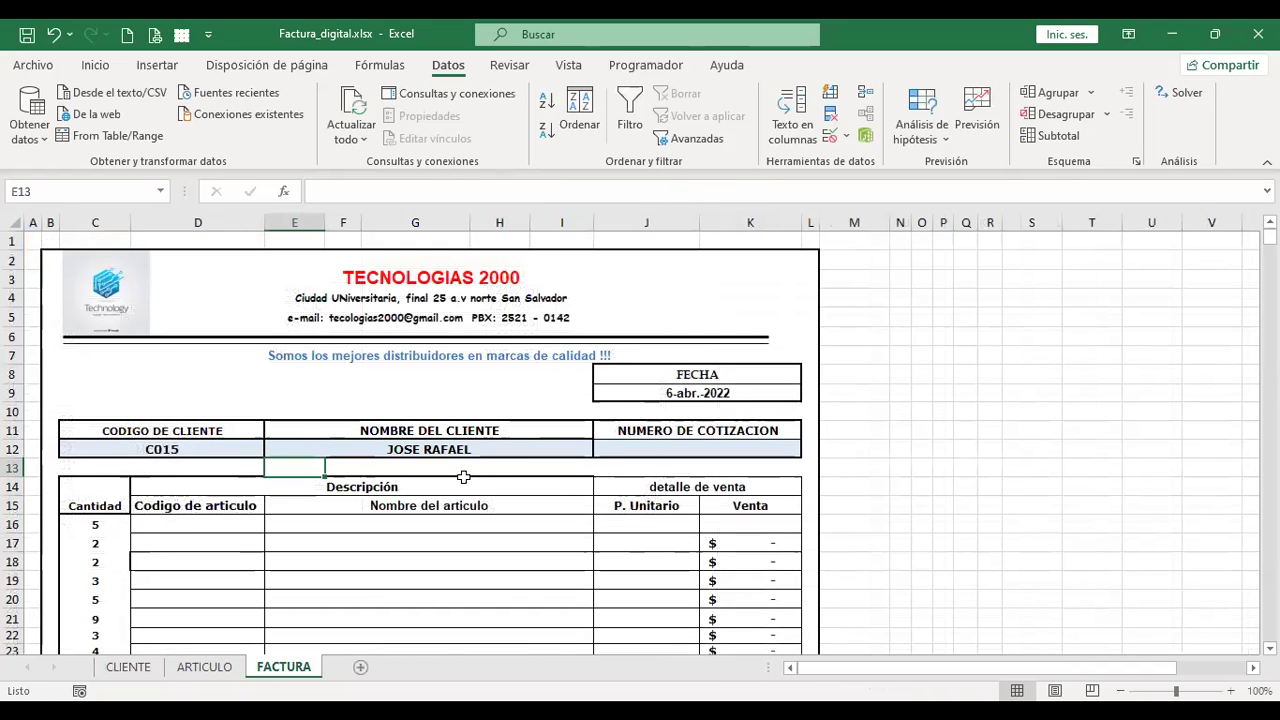
left_click(465, 448)
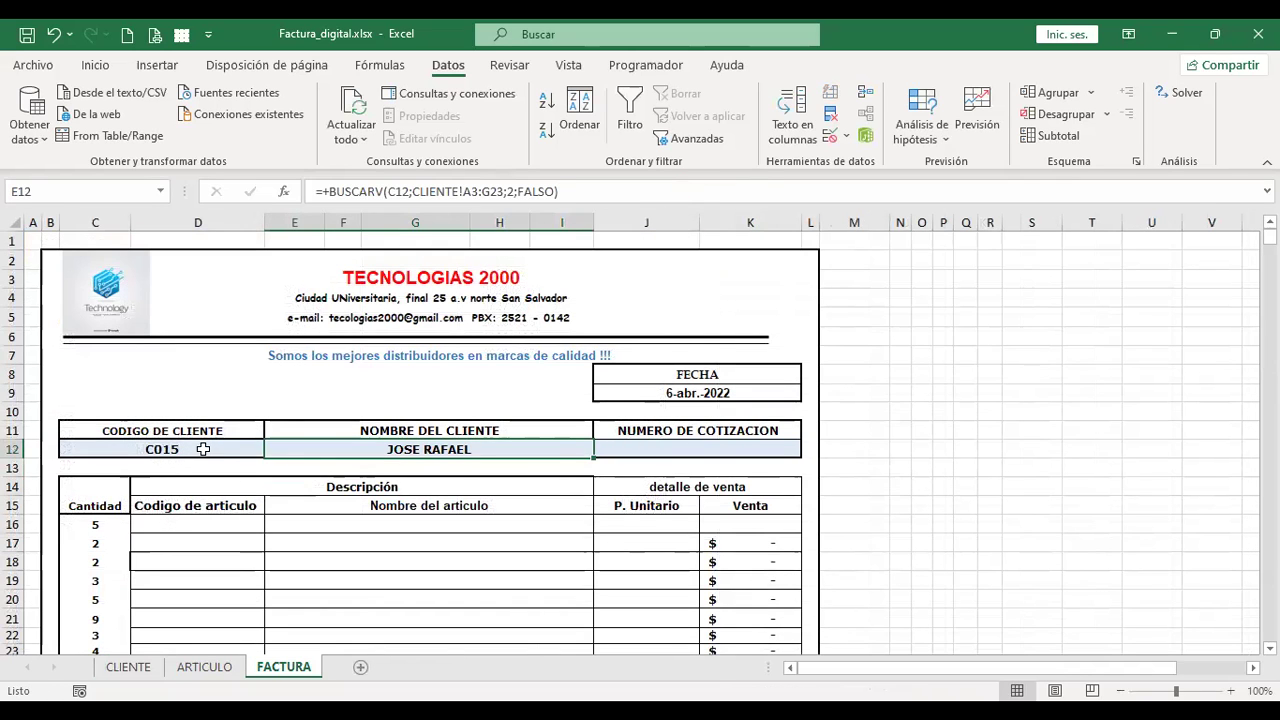
Check the CLIENTE sheet's row for the client code chosen on the invoice, then return to the FACTURA sheet.
left_click(140, 668)
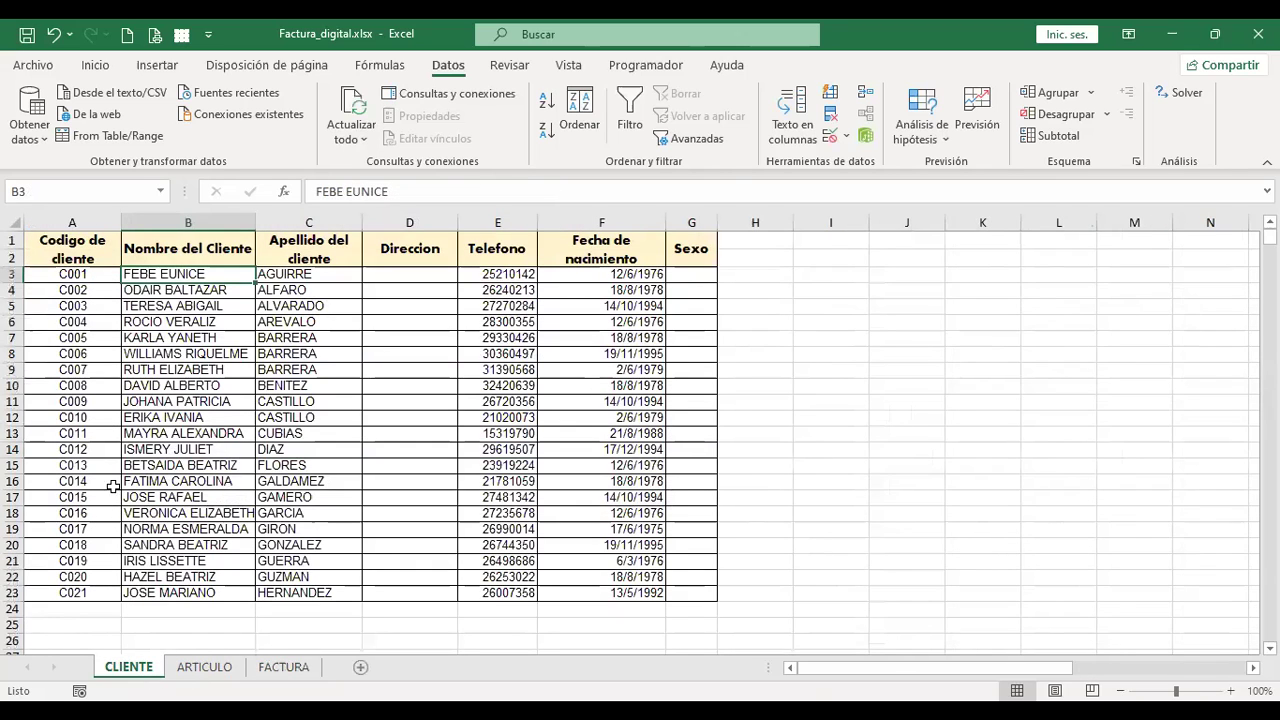
left_click(12, 497)
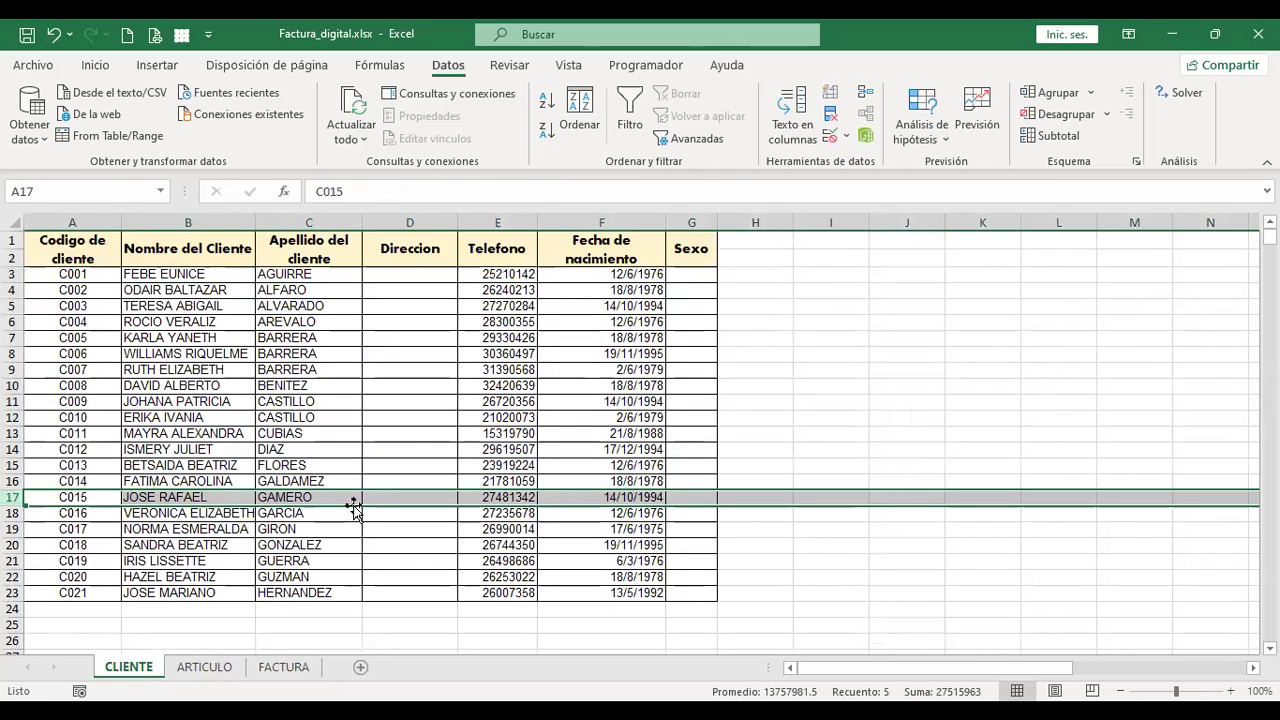
left_click(204, 670)
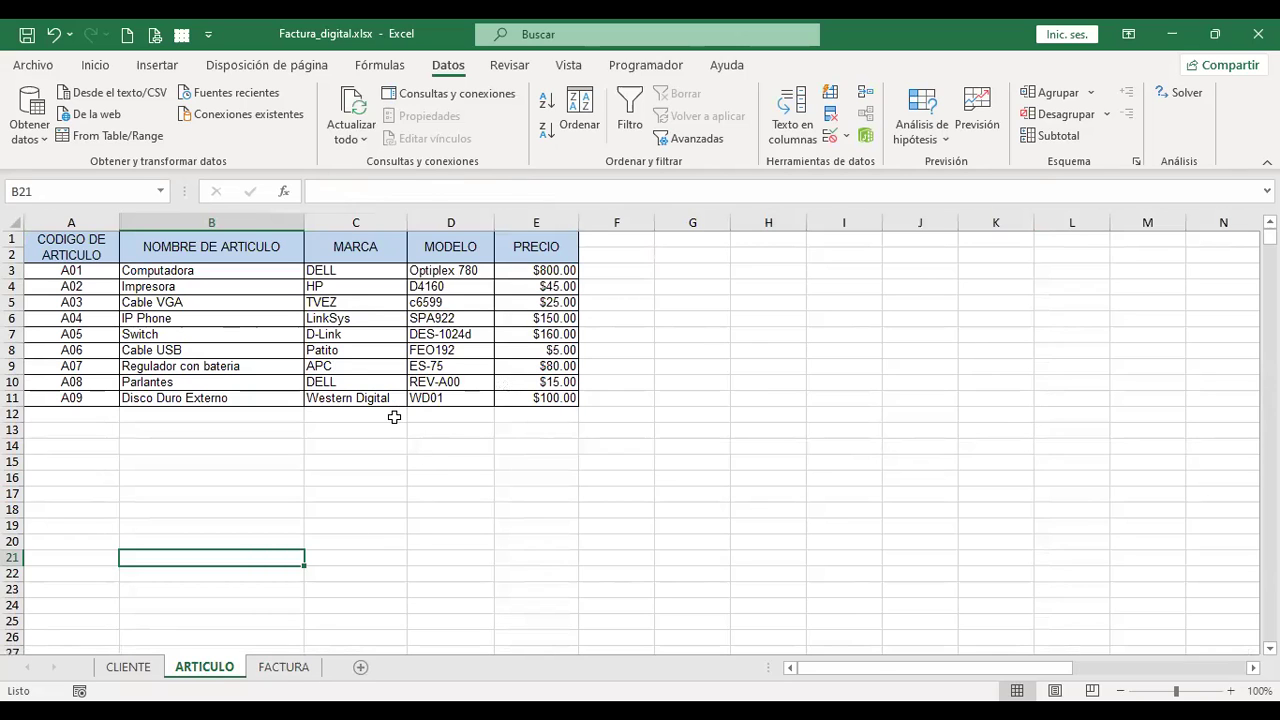
left_click(288, 668)
Change the invoice's client code in cell C12 to the second code of the validation list.
left_click(232, 450)
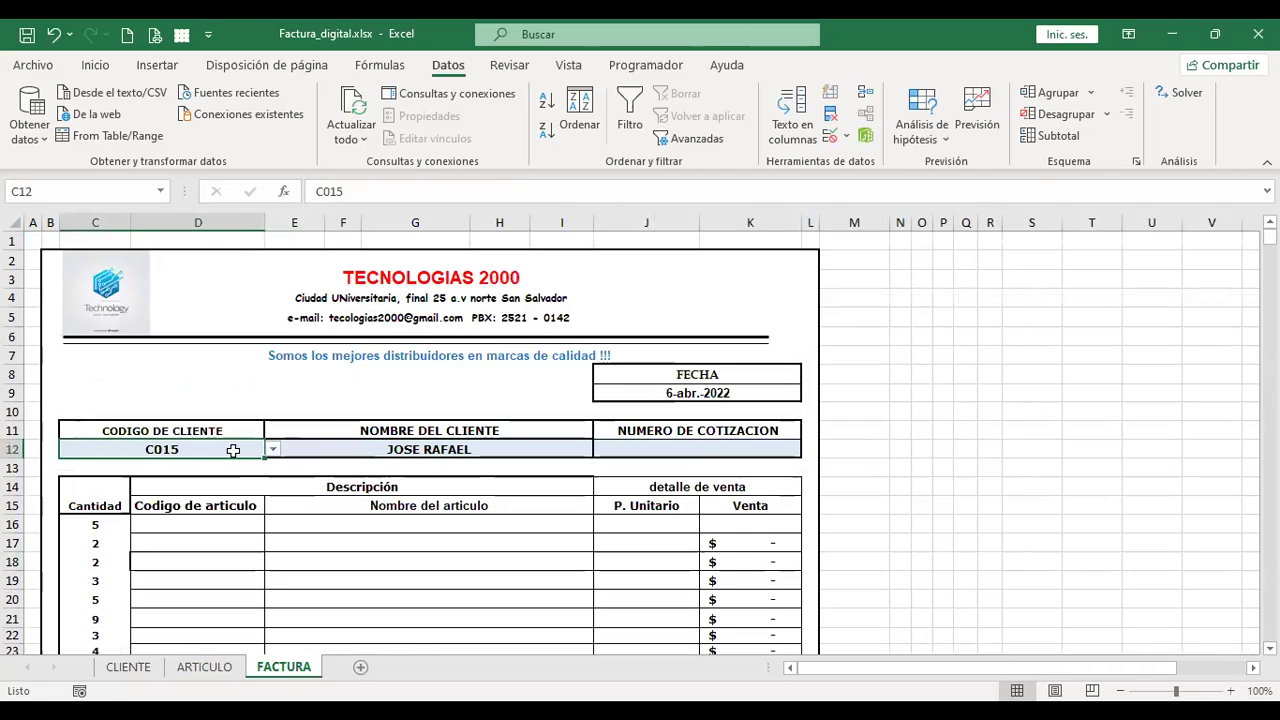
left_click(273, 450)
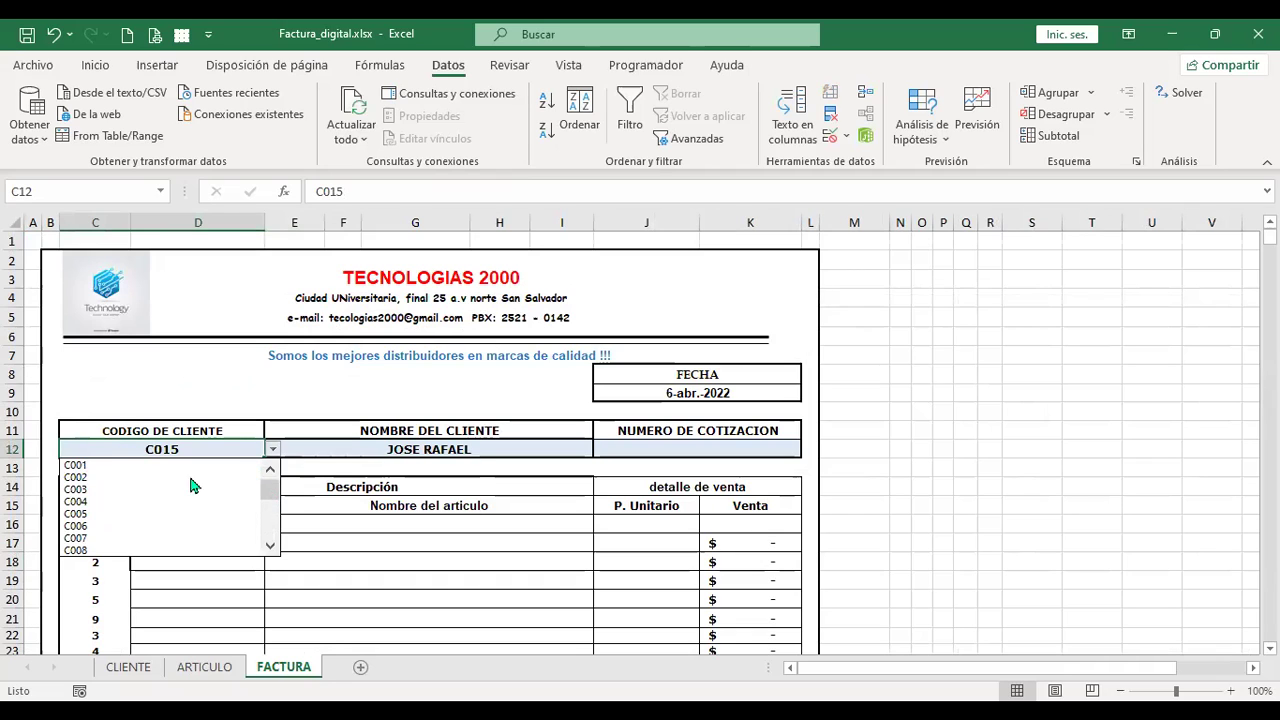
left_click(118, 478)
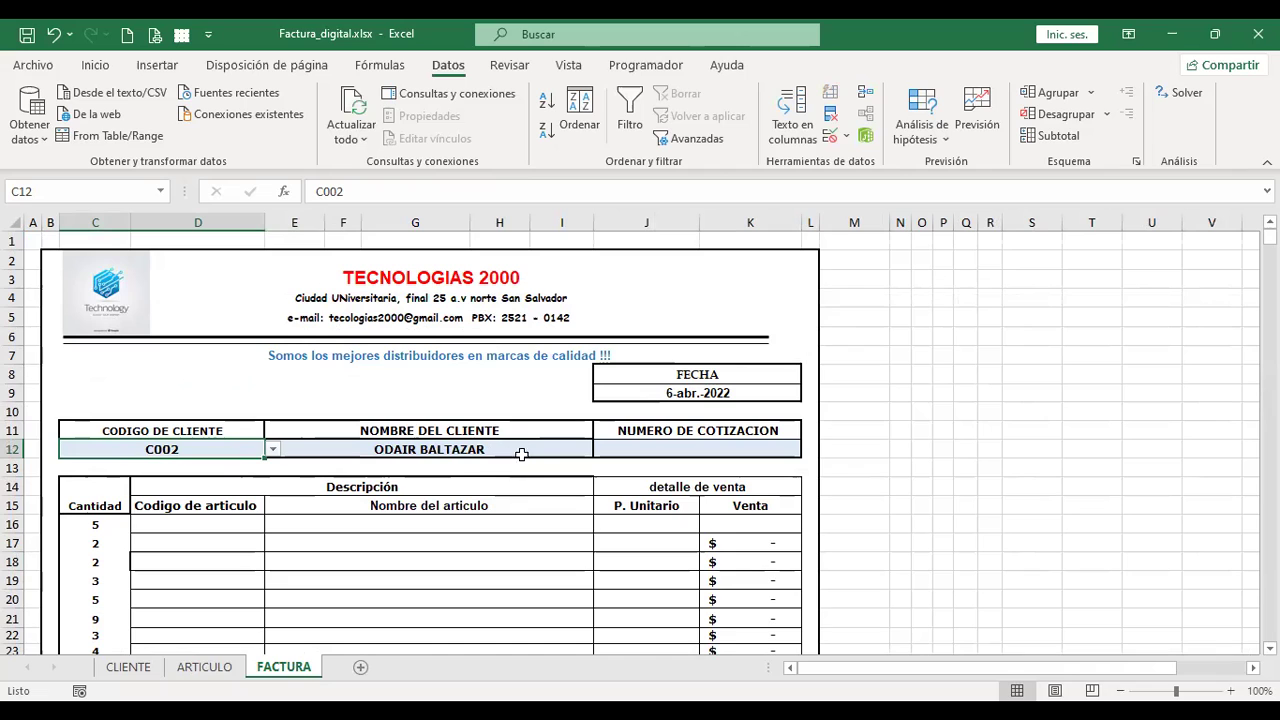
left_click(668, 448)
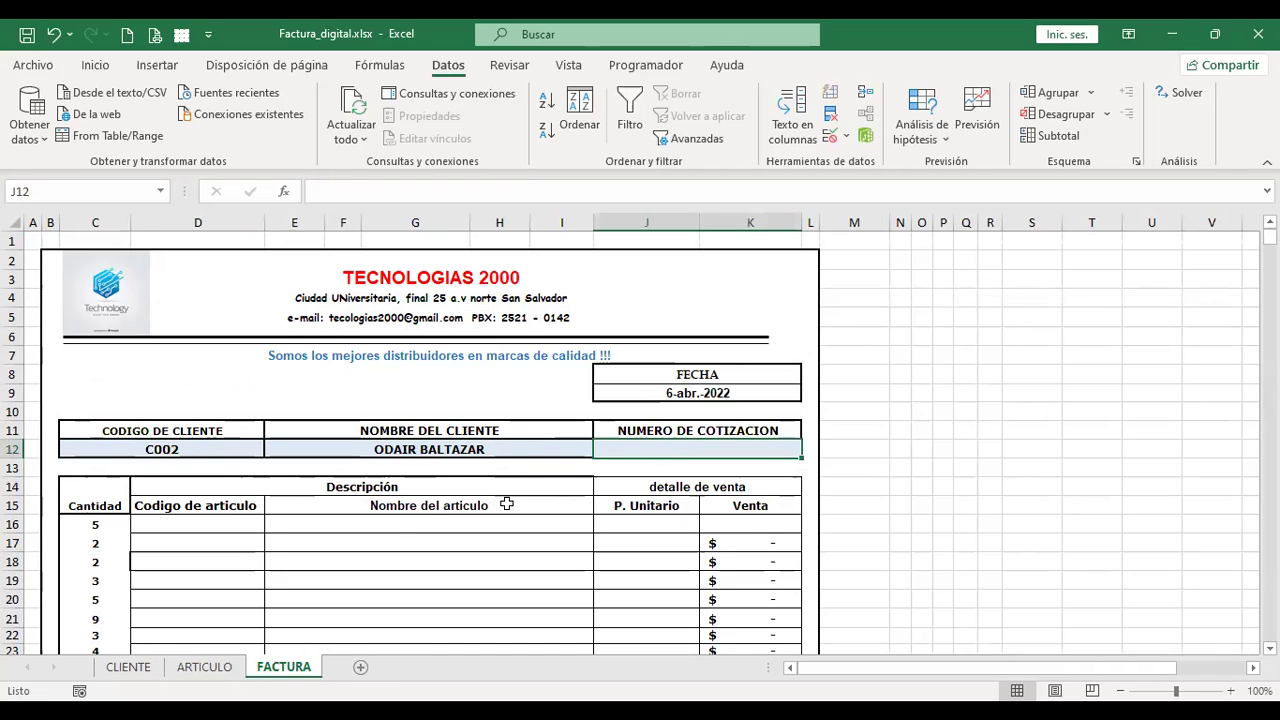
scroll(134, 523, "down", 2)
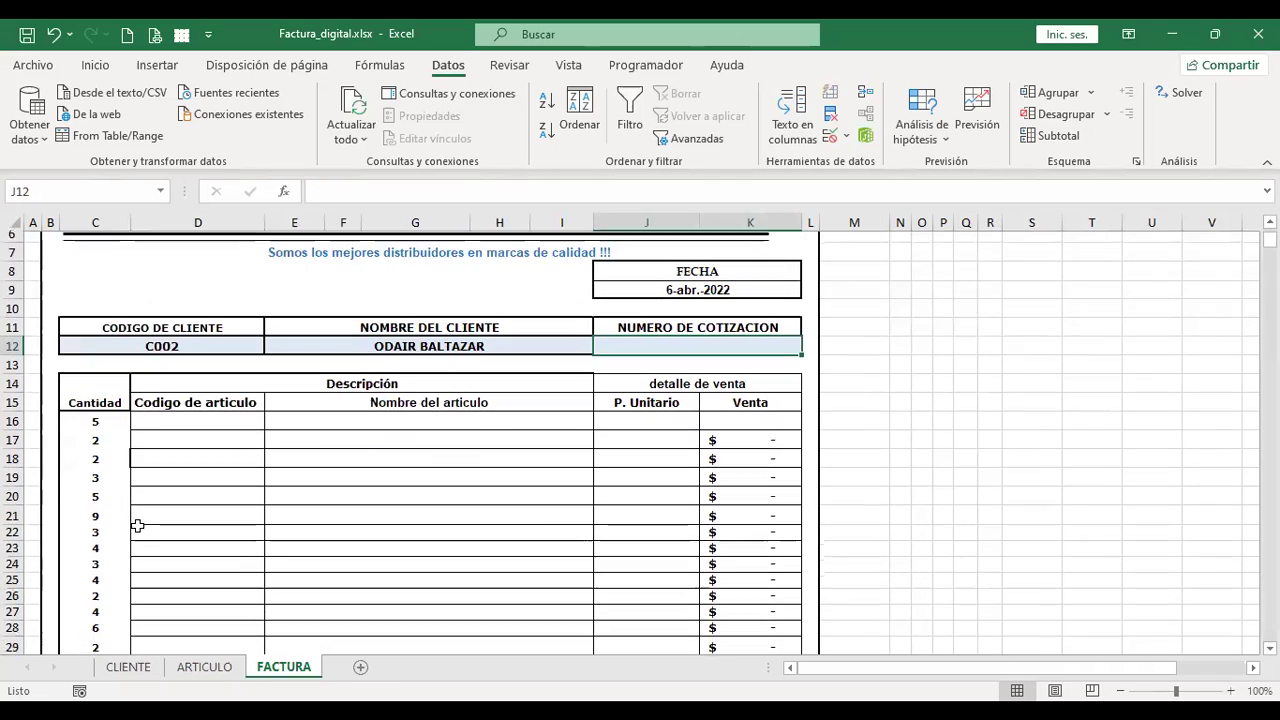
left_click(220, 410)
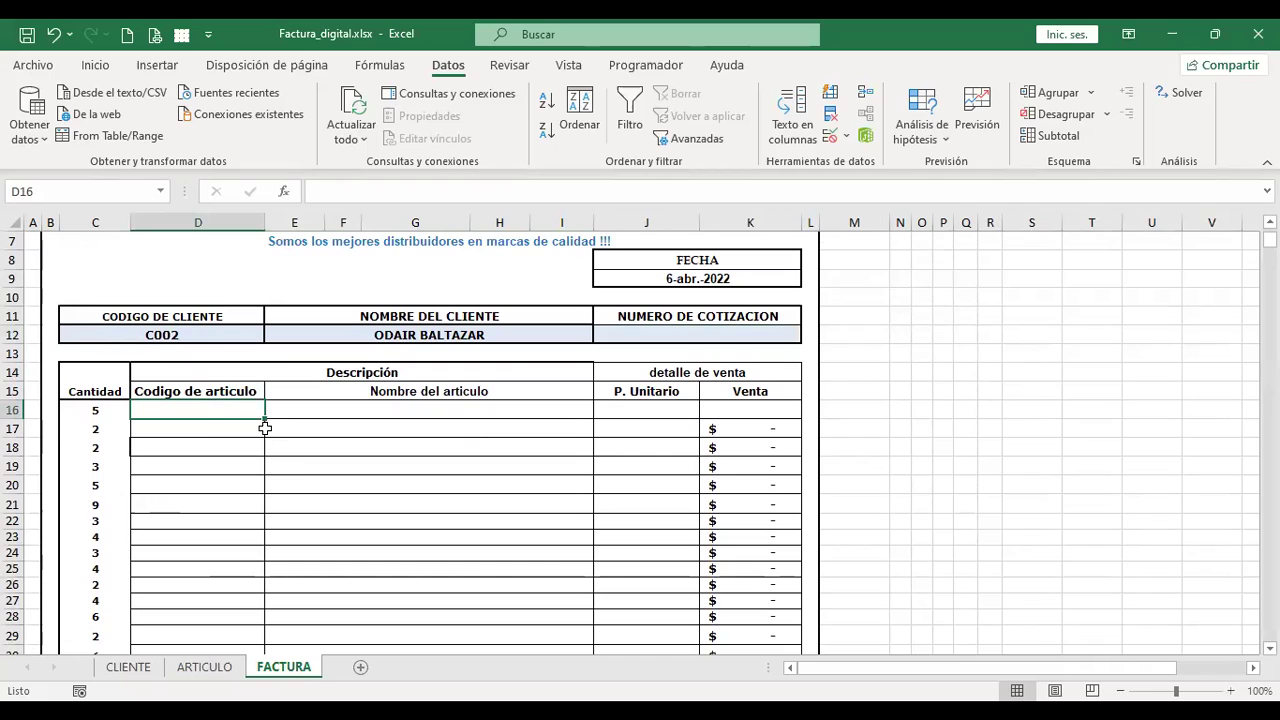
left_click(400, 393)
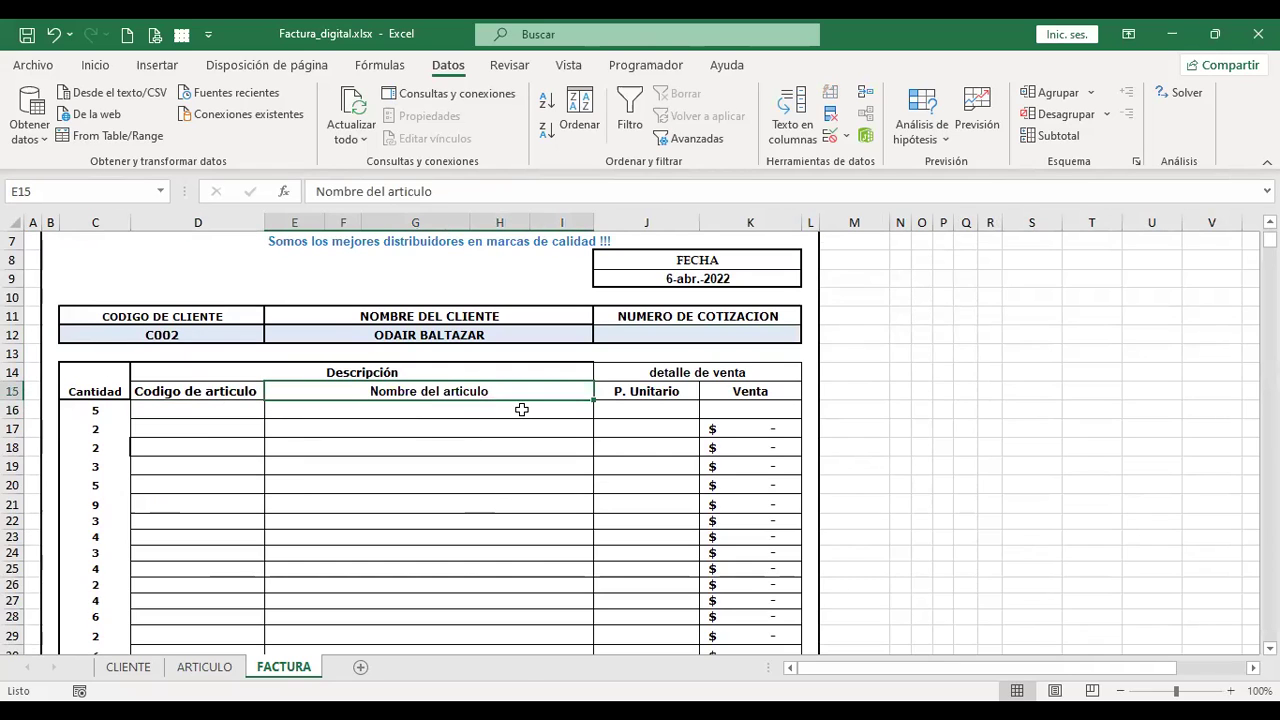
Set the data validation of the article code cells D16:D38 to allow a list (Lista).
left_click(216, 407)
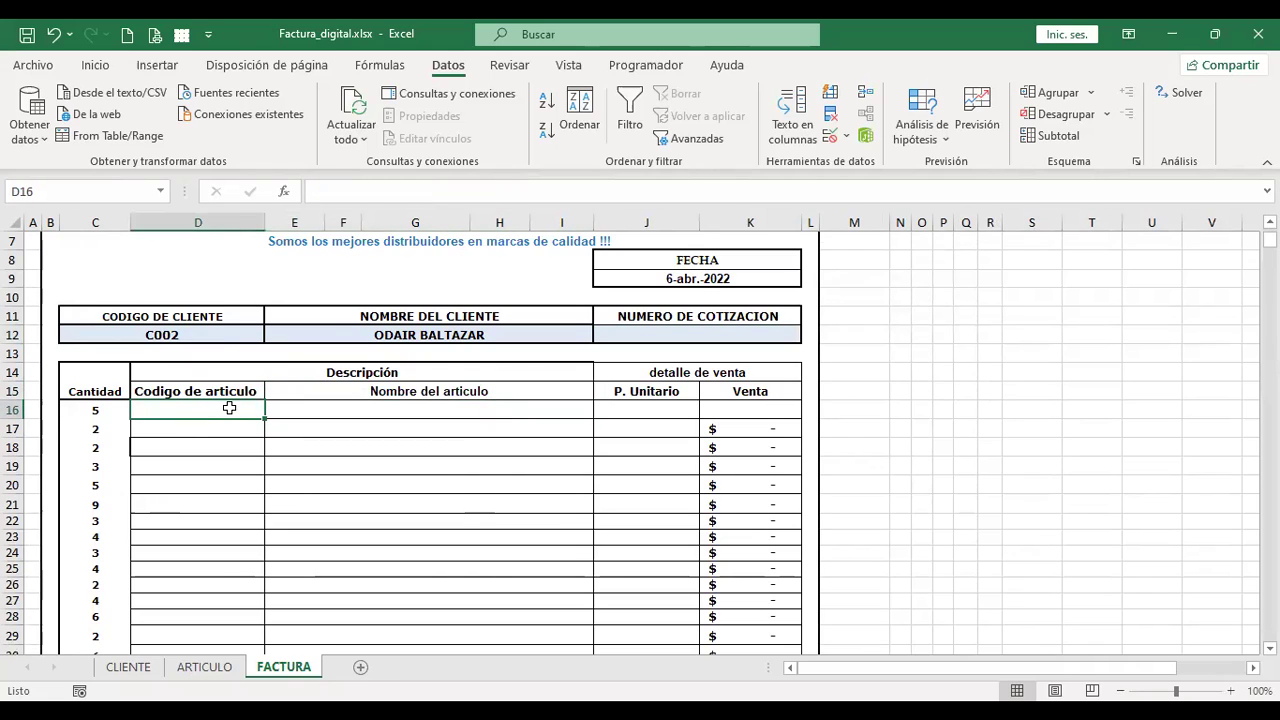
left_click(229, 507, "shift")
scroll(230, 510, "down", 6)
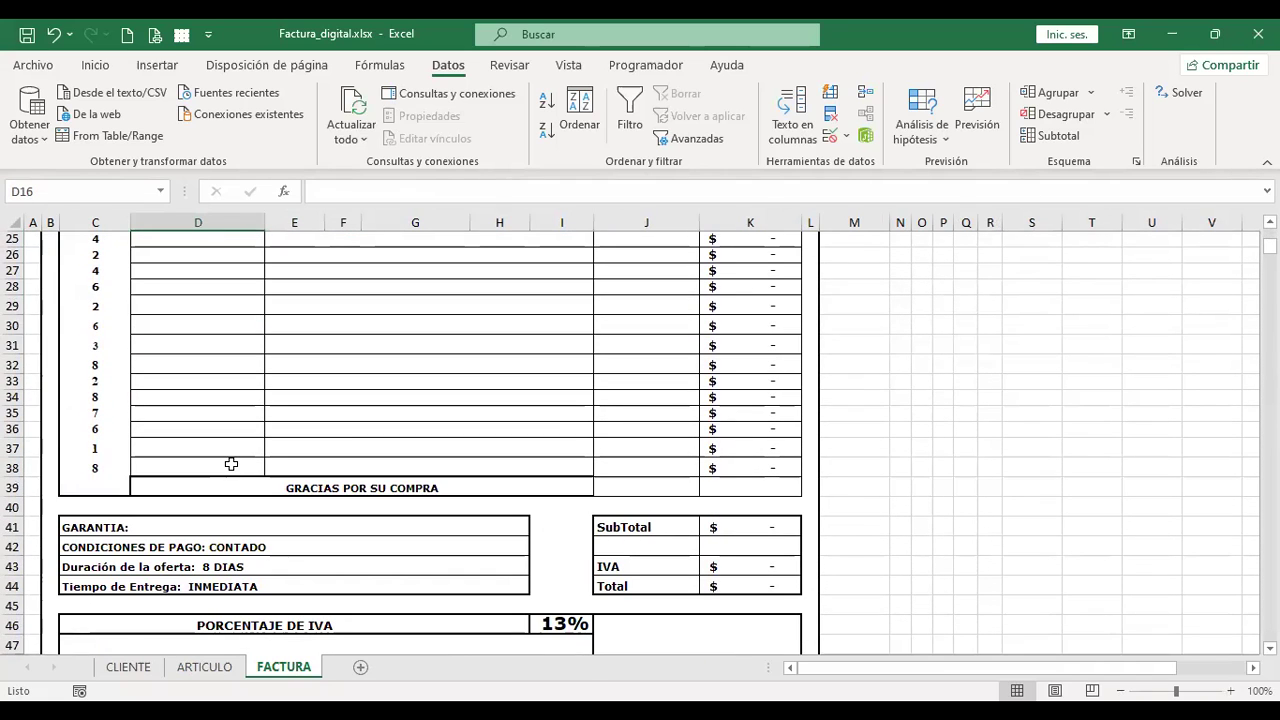
left_click(231, 464, "shift")
scroll(234, 470, "up", 5)
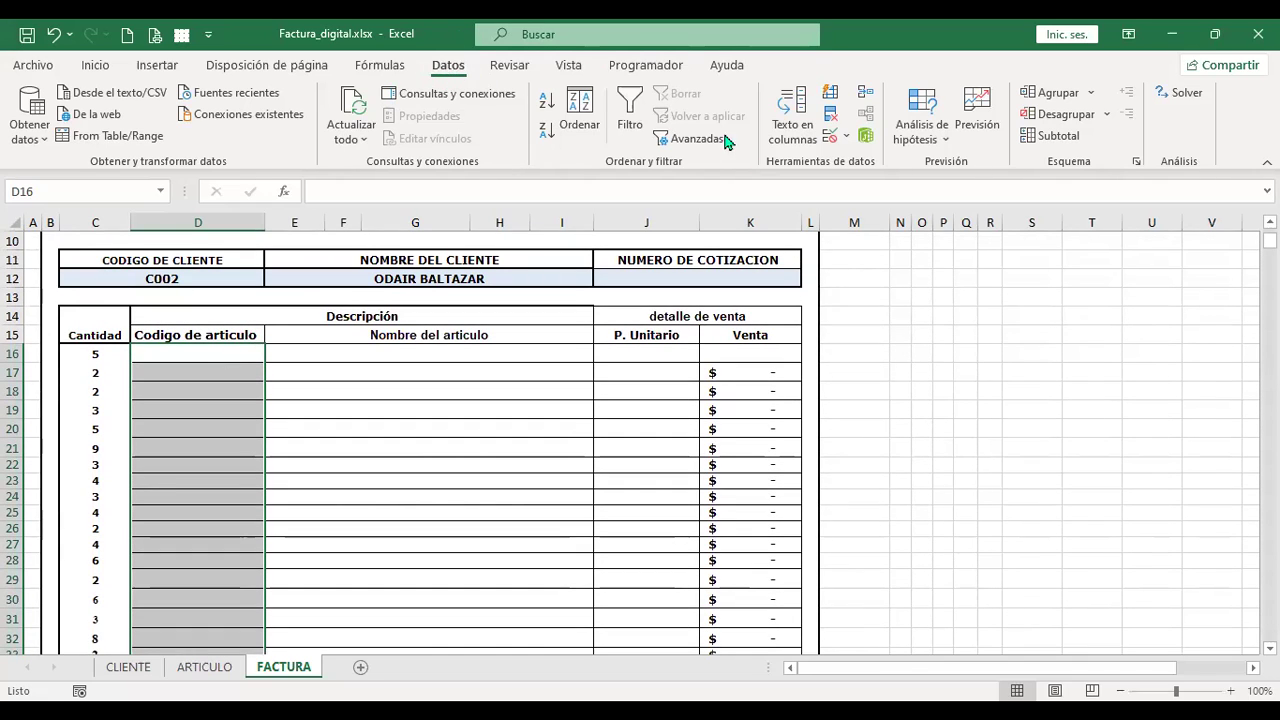
left_click(830, 140)
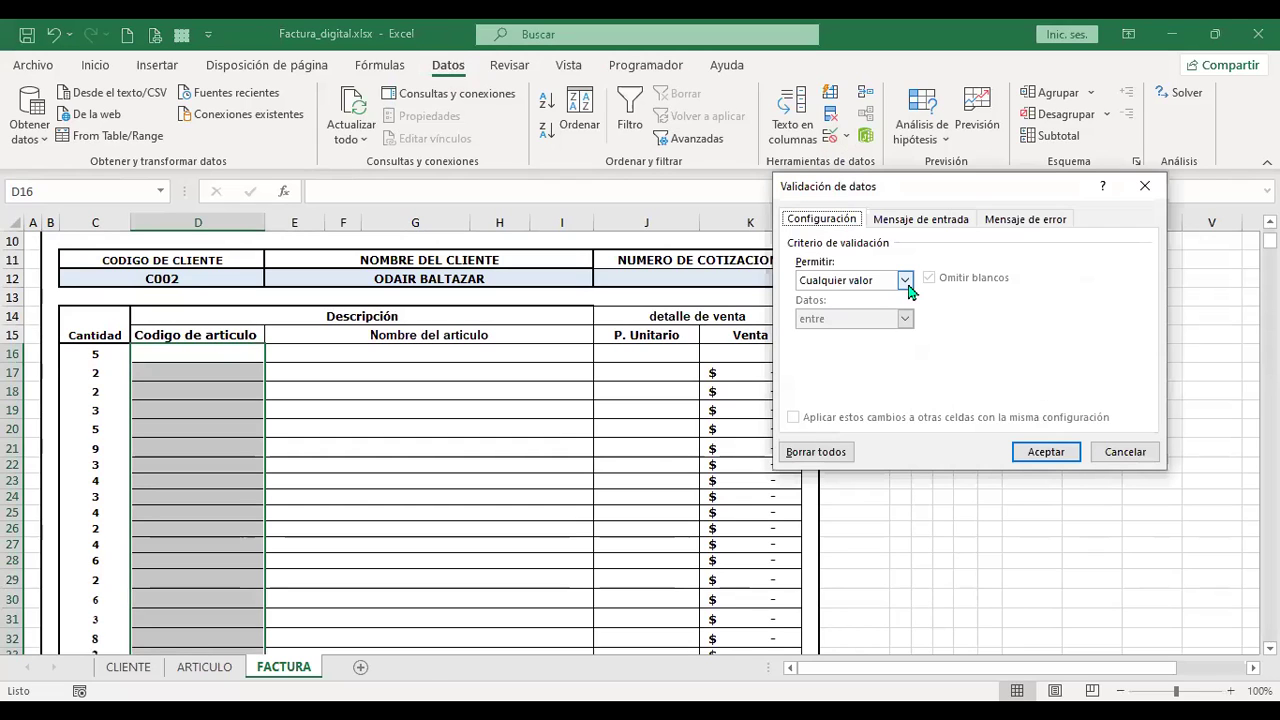
left_click(906, 282)
left_click(833, 340)
left_click(851, 356)
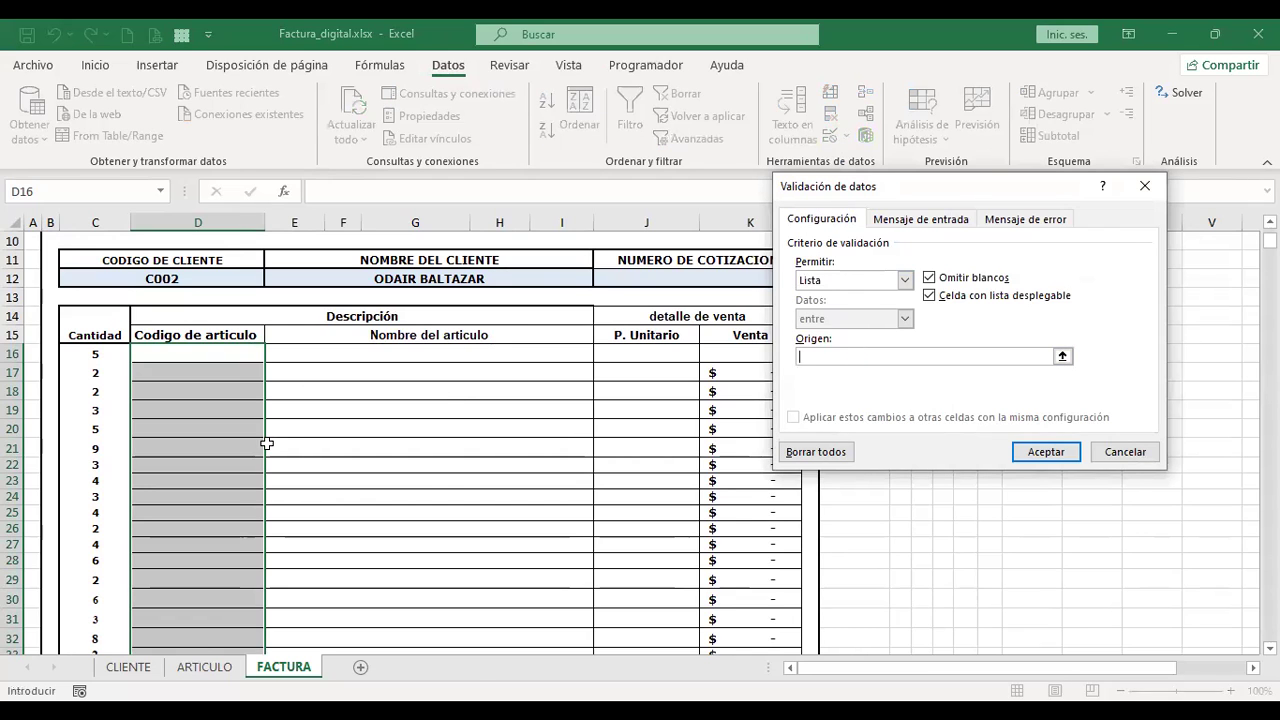
Use the article codes in ARTICULO!$A$3:$A$11 as the validation list's source and apply it.
left_click(206, 667)
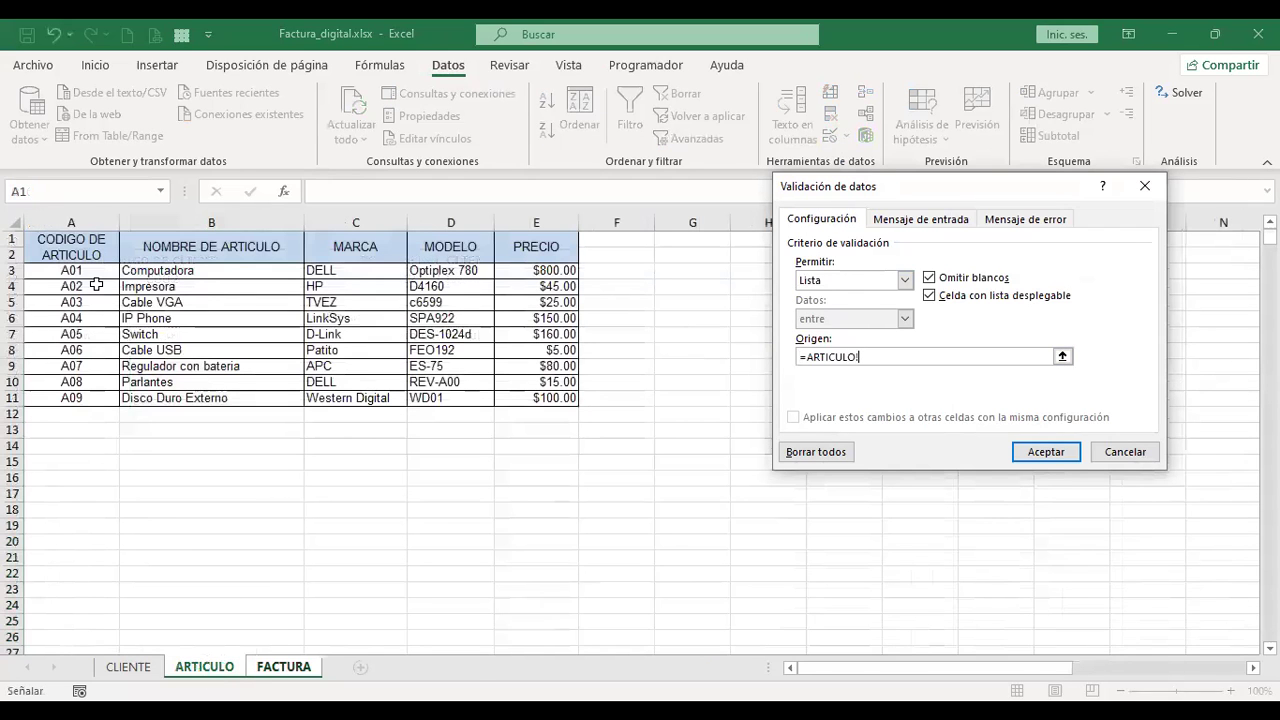
left_click(94, 270)
left_click_drag(96, 329, 90, 400)
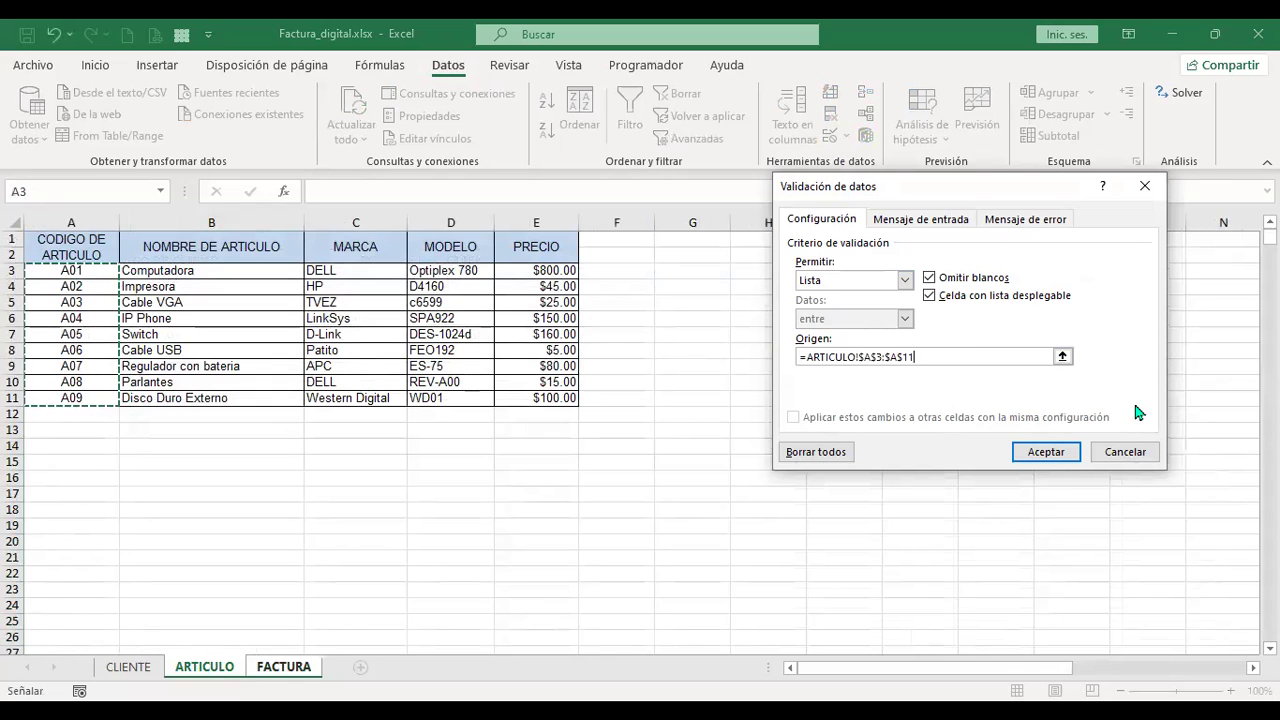
left_click(1050, 452)
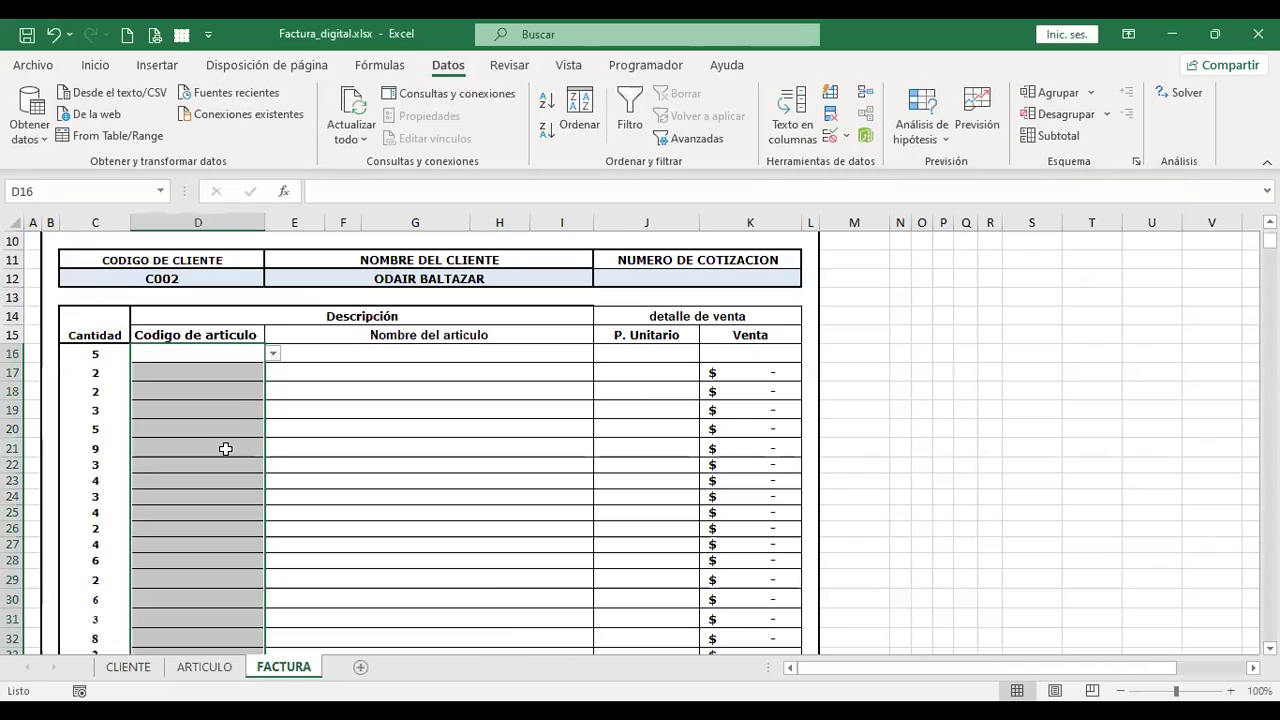
Choose article code A05 from the validation list in cell D16.
left_click(272, 354)
key("Escape")
left_click(193, 430)
Start a BUSCARV formula in the article name cell E16 with D16 as the lookup value.
left_click(331, 353)
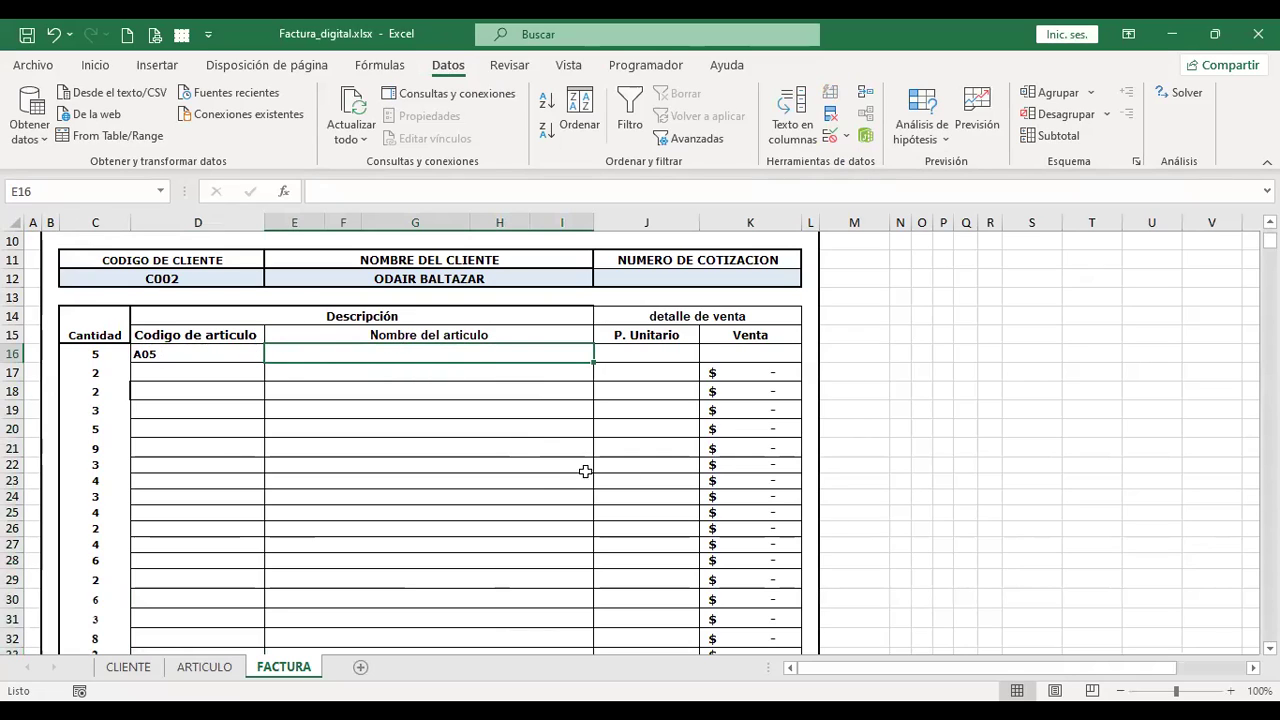
type("+")
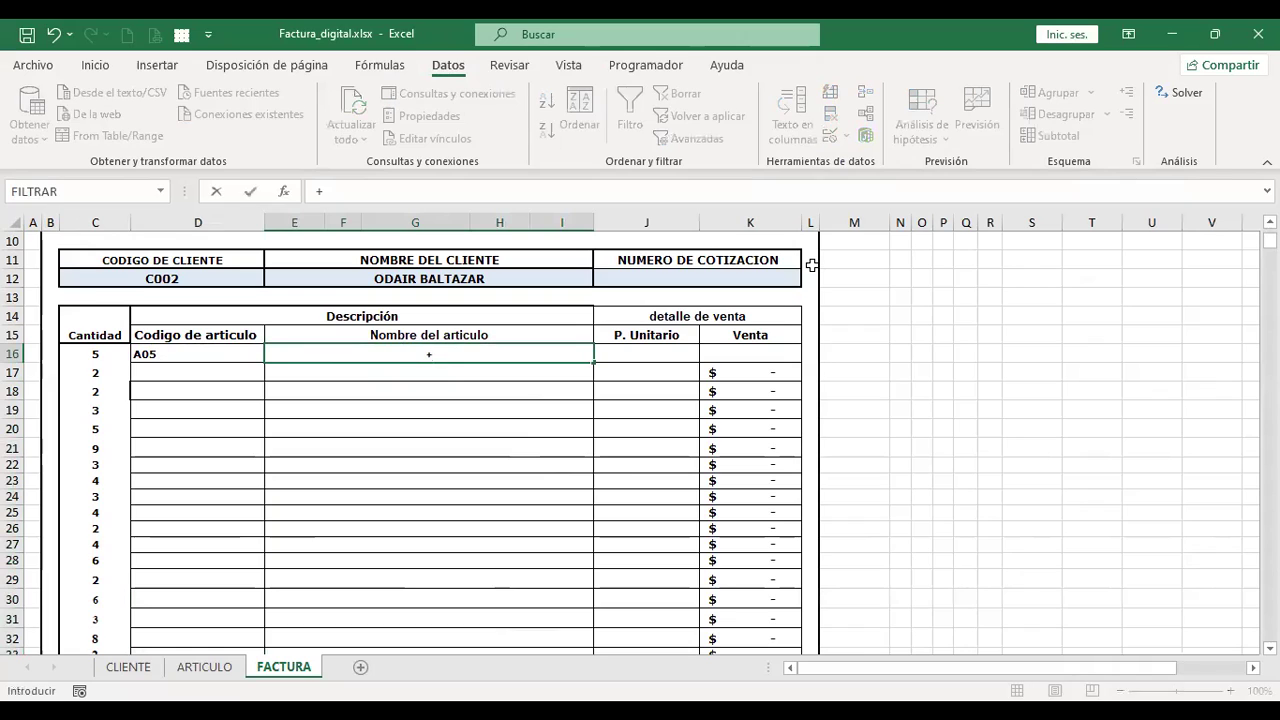
type("busc")
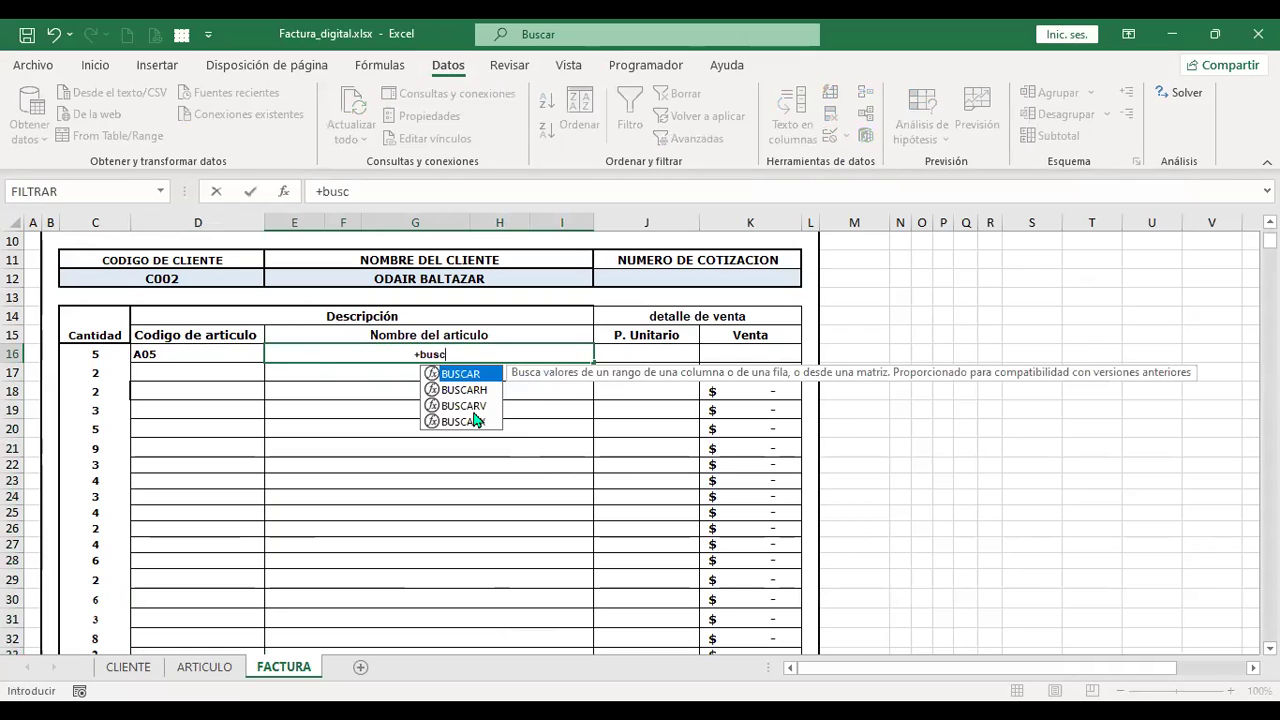
double_click(472, 408)
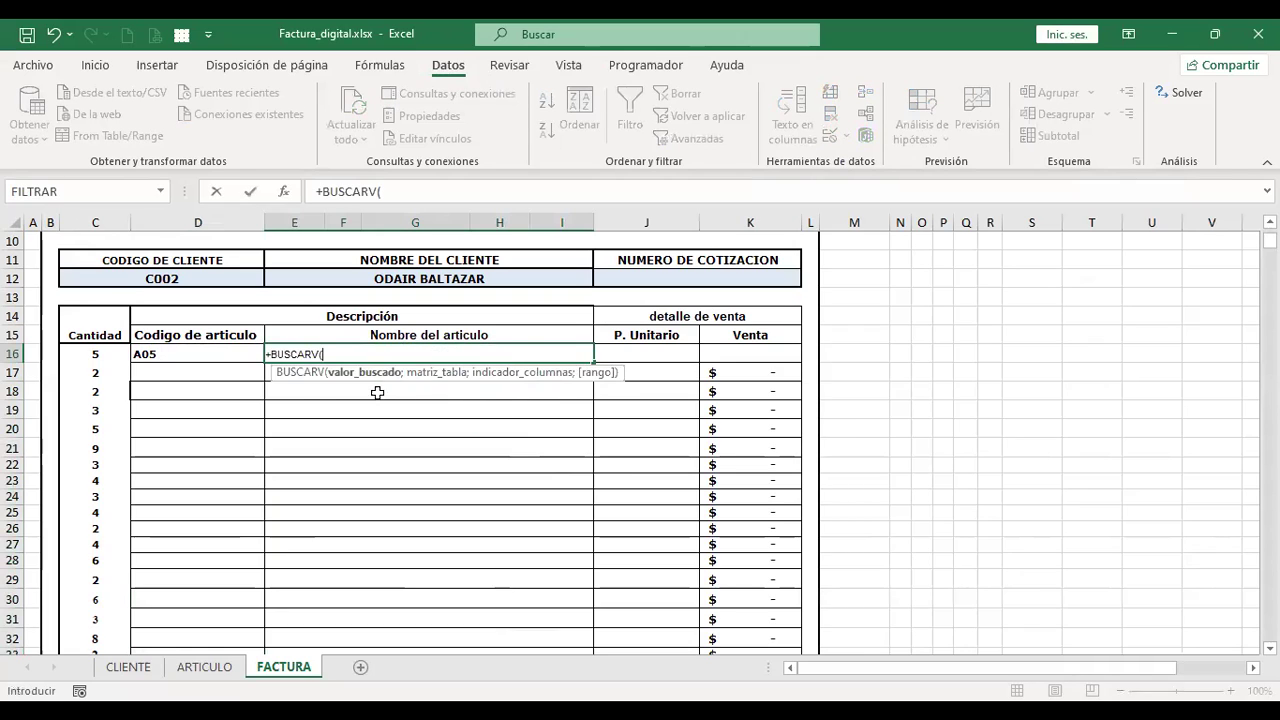
left_click(177, 352)
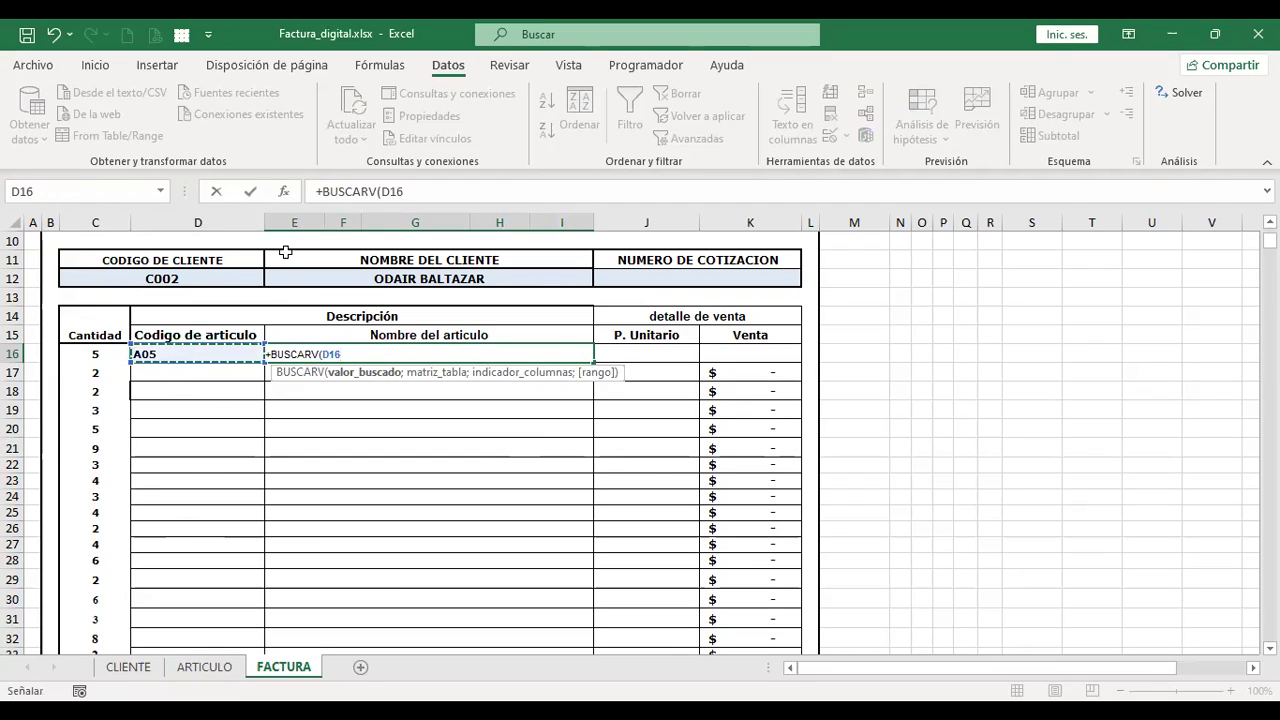
type(";")
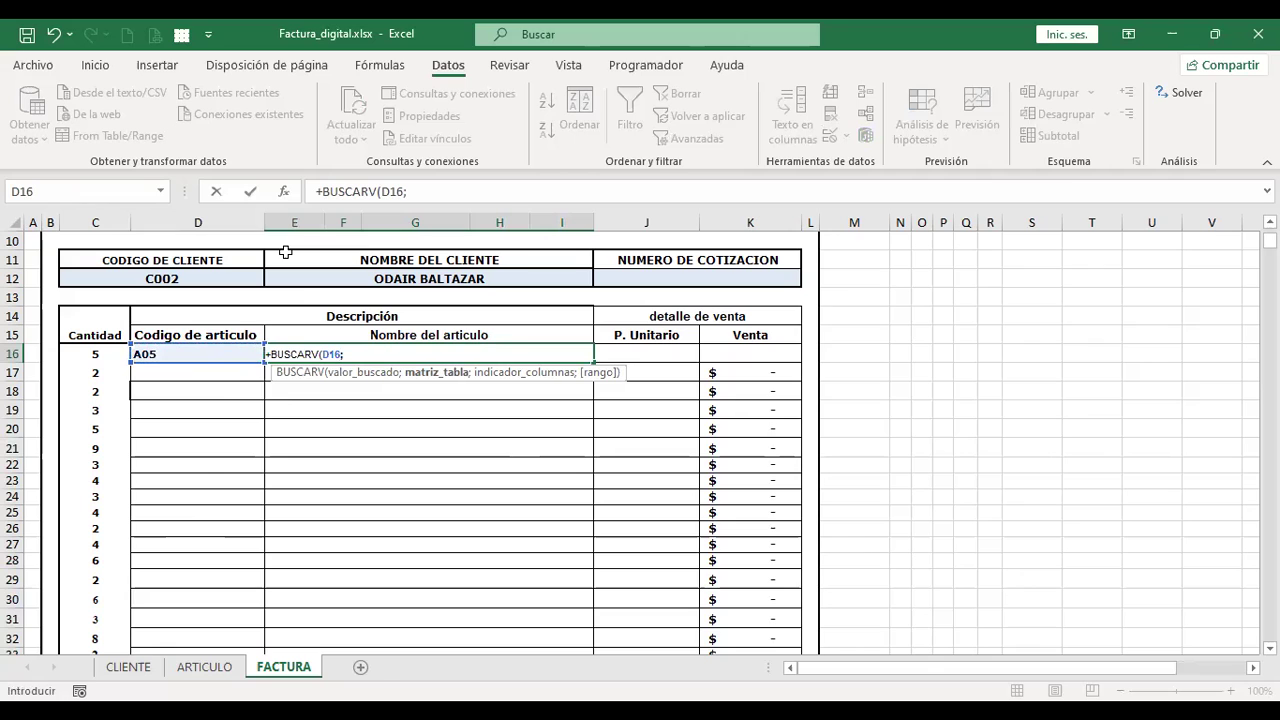
Add the article table ARTICULO!A3:E11 as the table range of the BUSCARV formula.
left_click(206, 665)
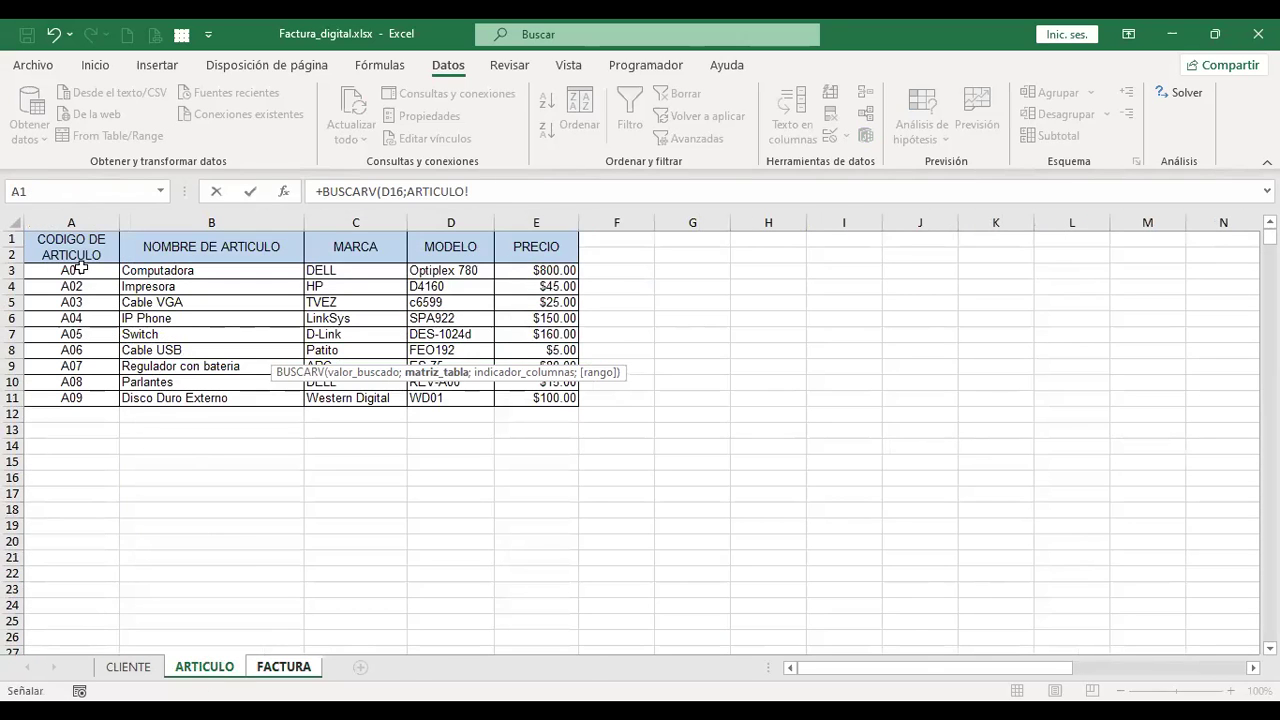
left_click(70, 270)
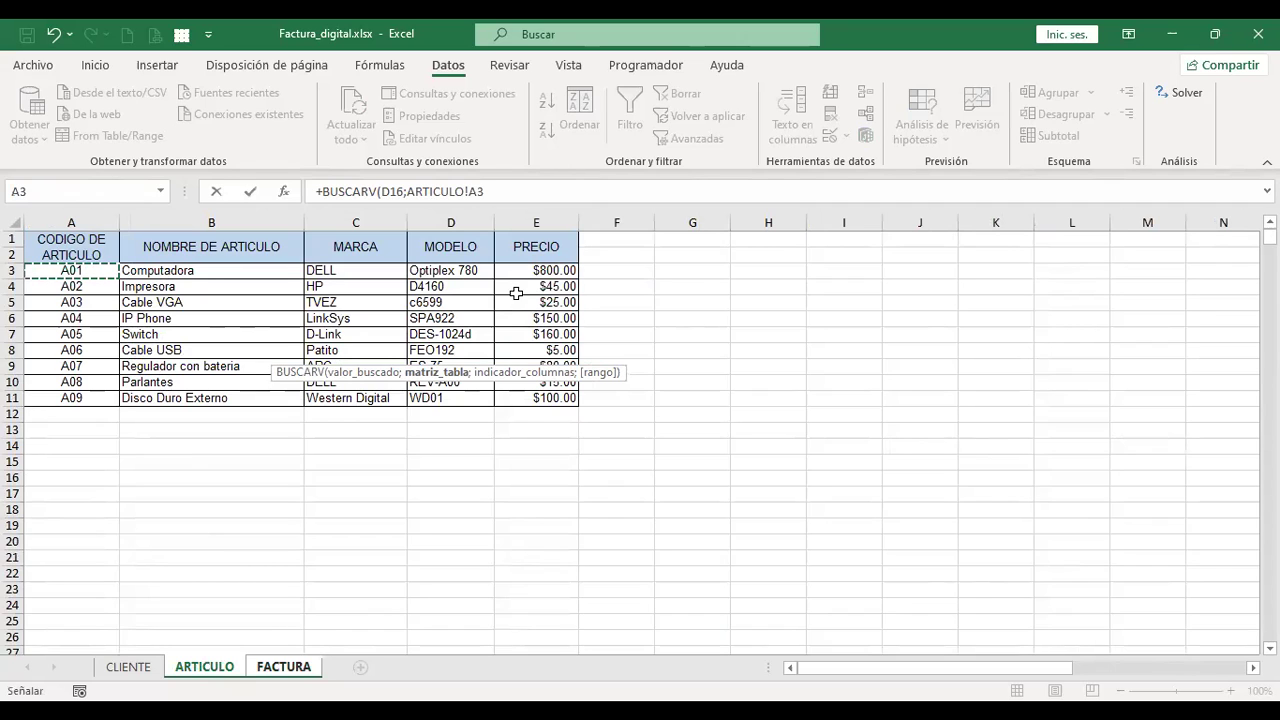
key("ctrl+shift+Down")
key("ctrl+shift+Right")
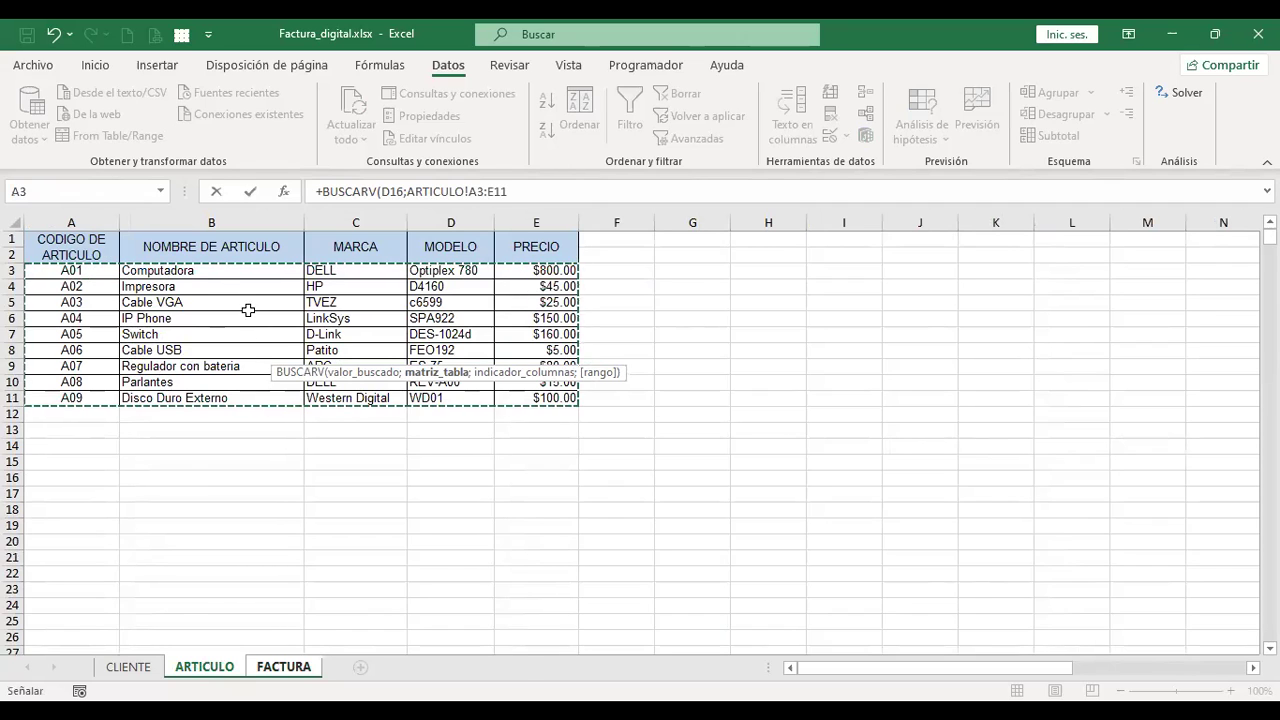
left_click(524, 190)
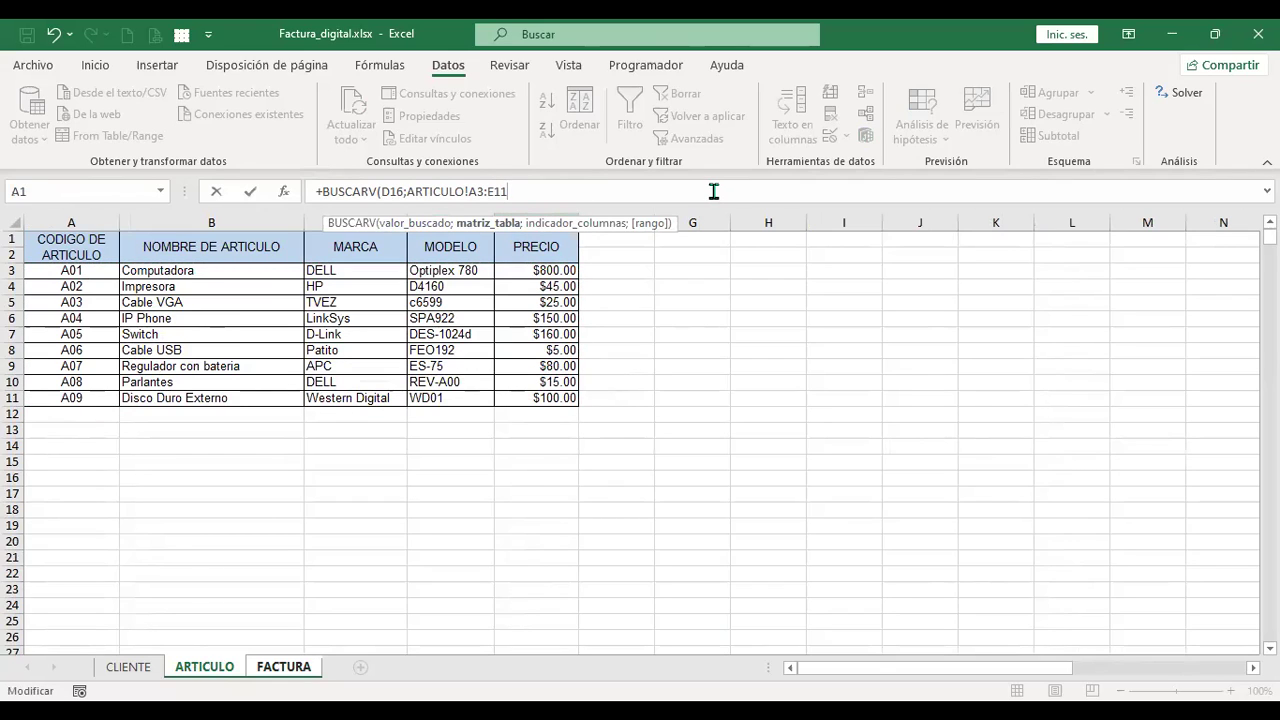
Complete the article name formula with column index 2 and exact match FALSO.
type(";")
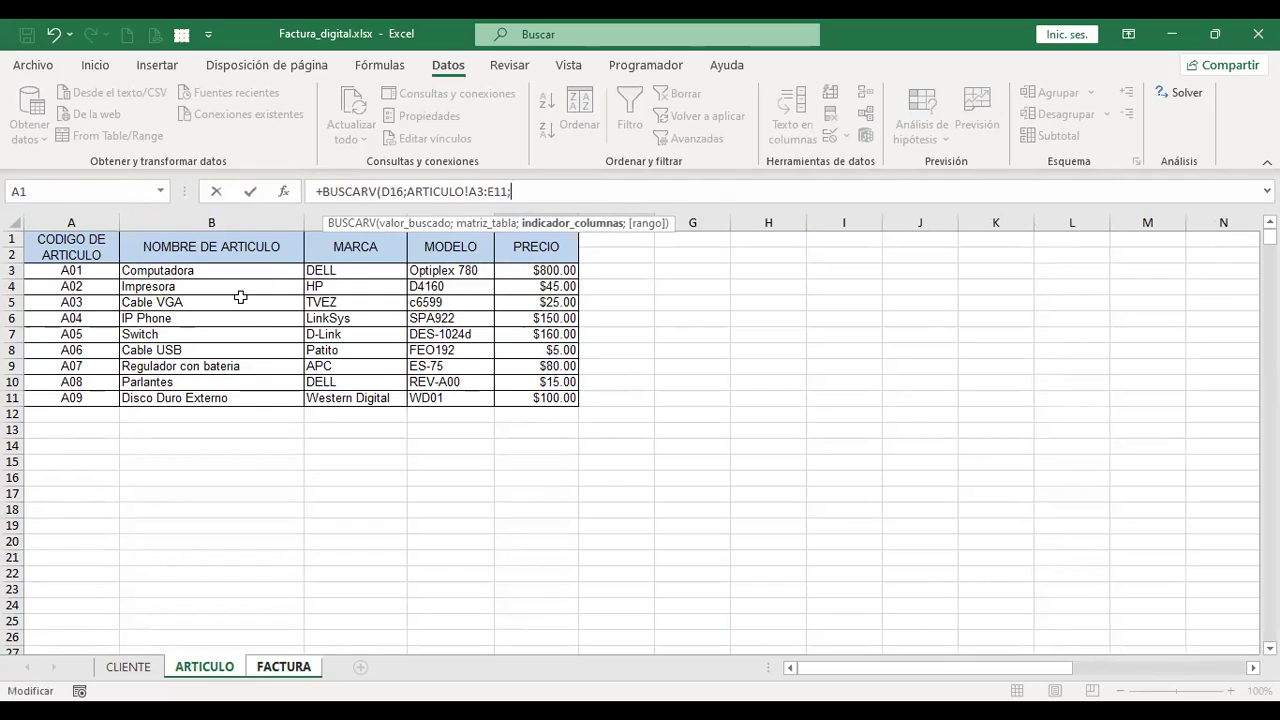
type("2")
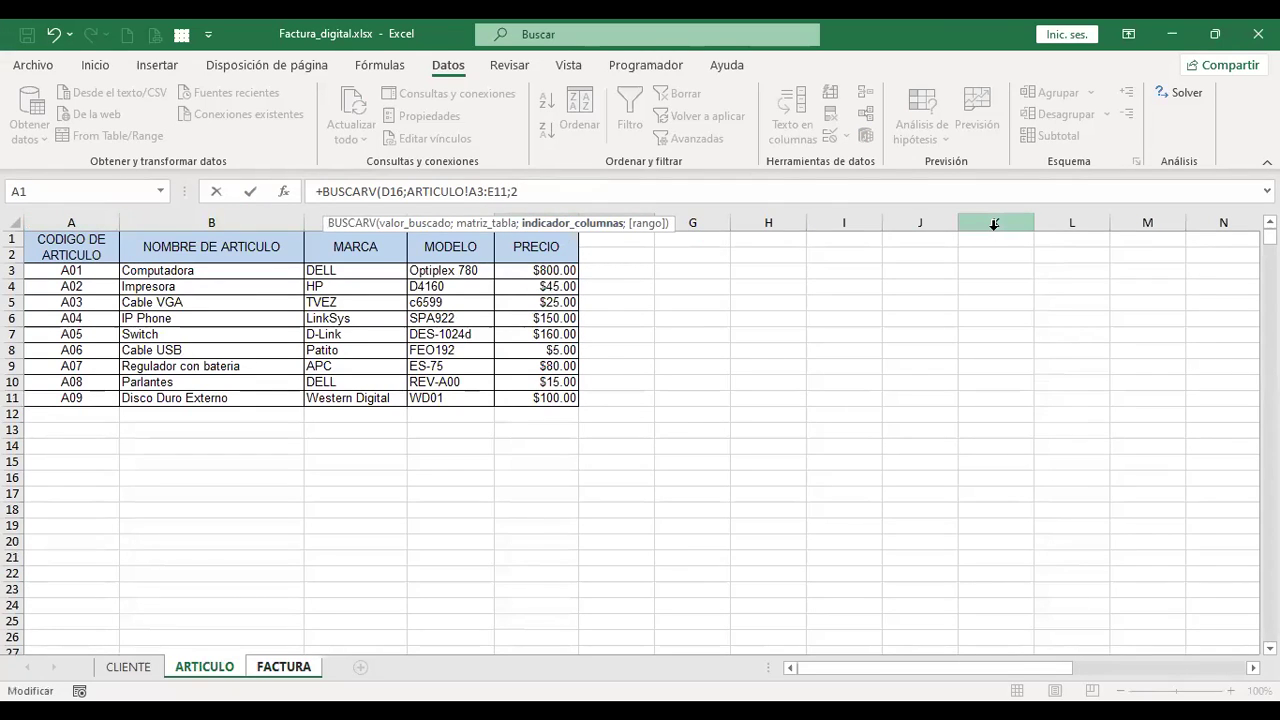
type(";")
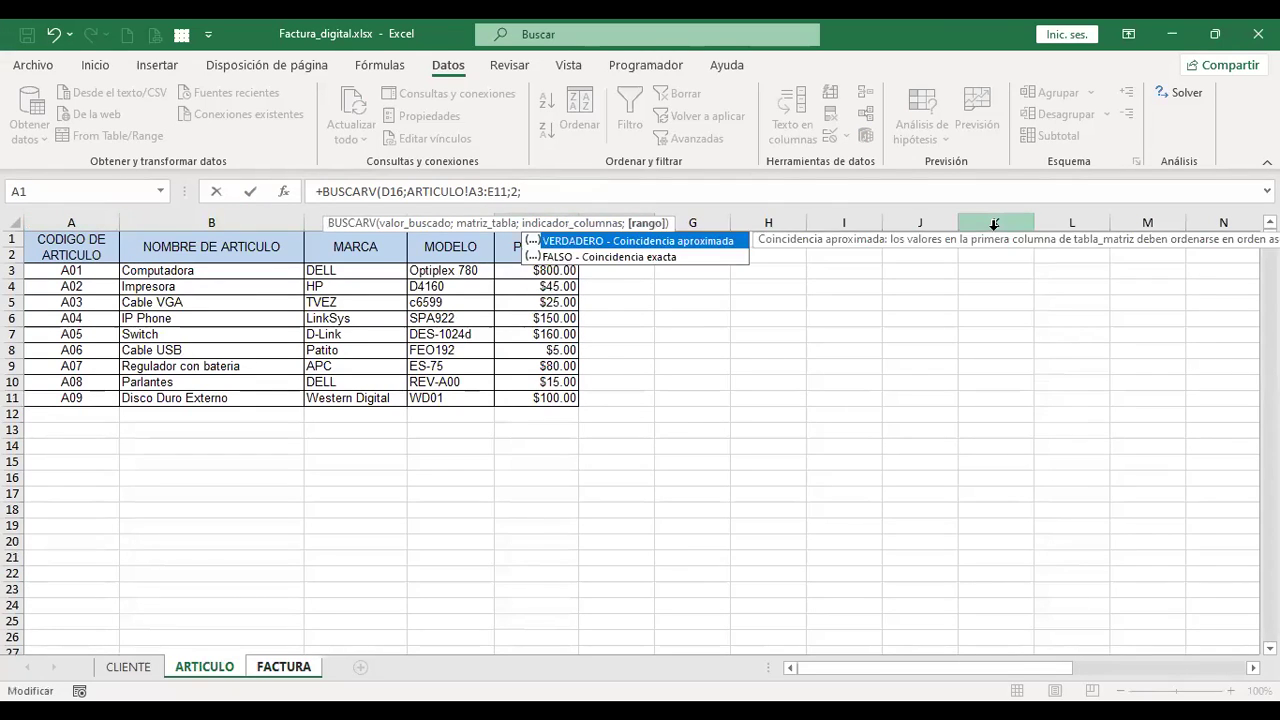
left_click(668, 258)
key("Tab")
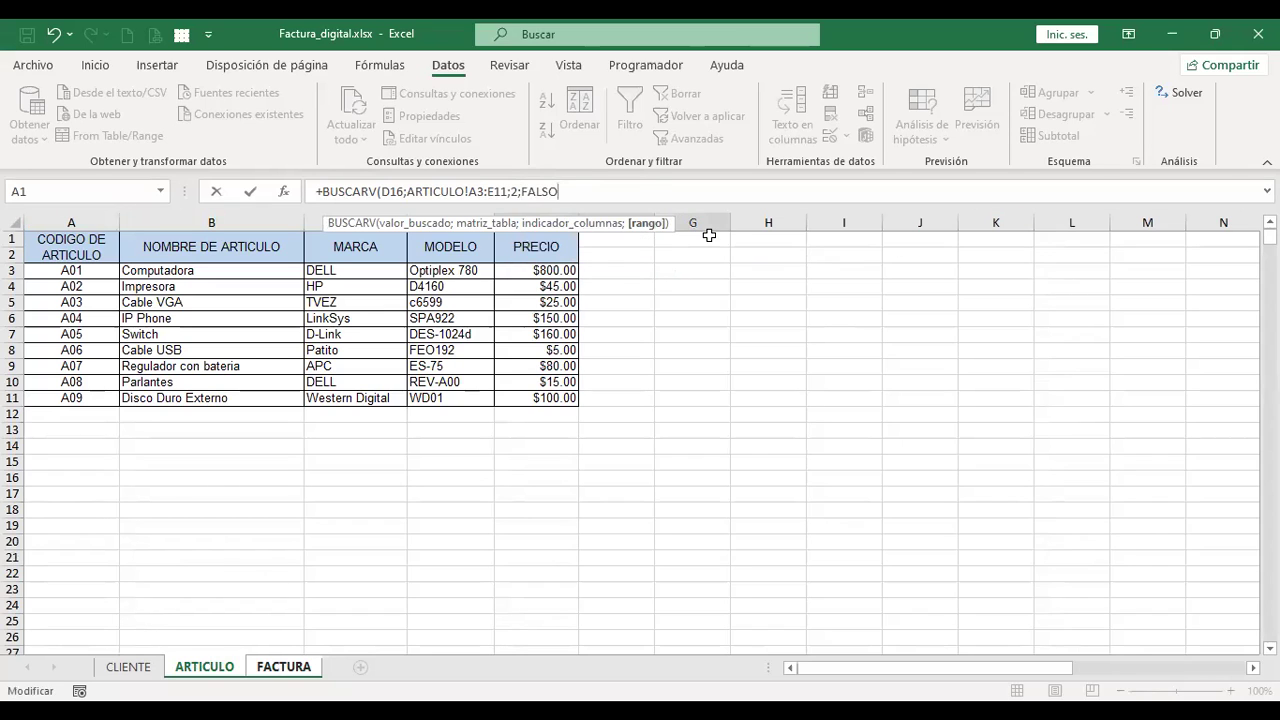
key("Return")
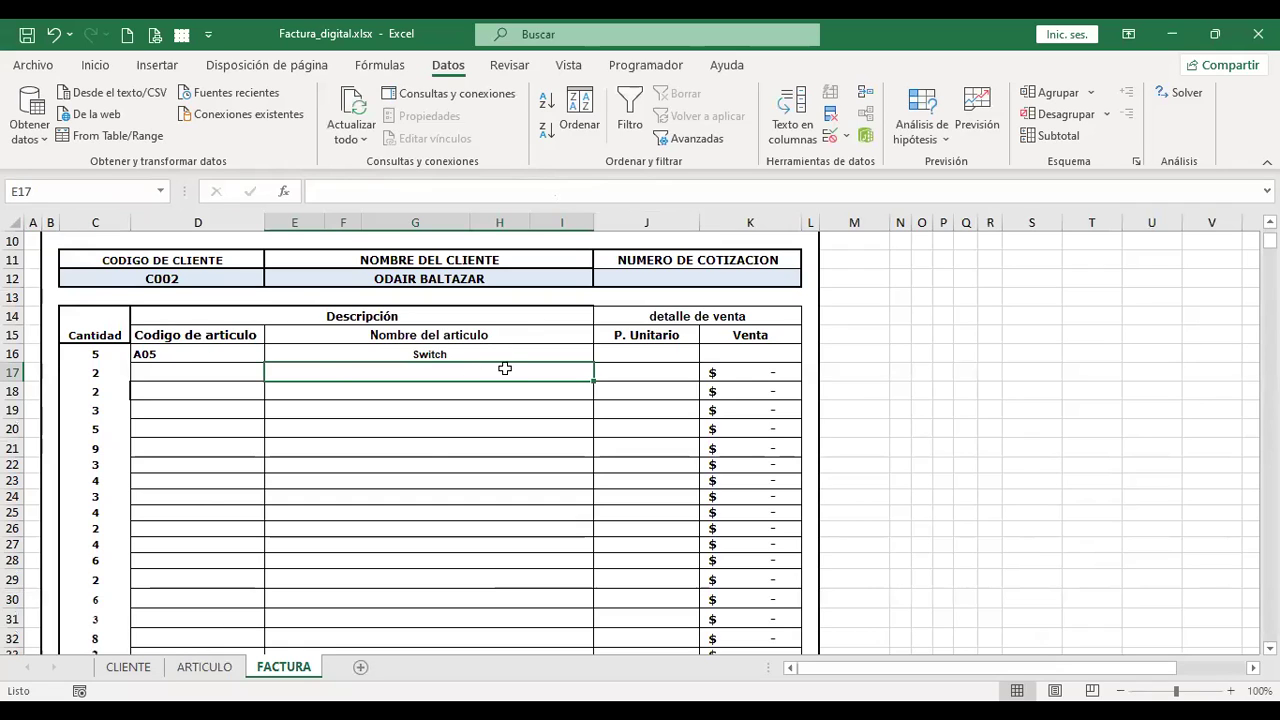
Check the row of article A05 in the ARTICULO sheet against the looked-up article name.
left_click(220, 669)
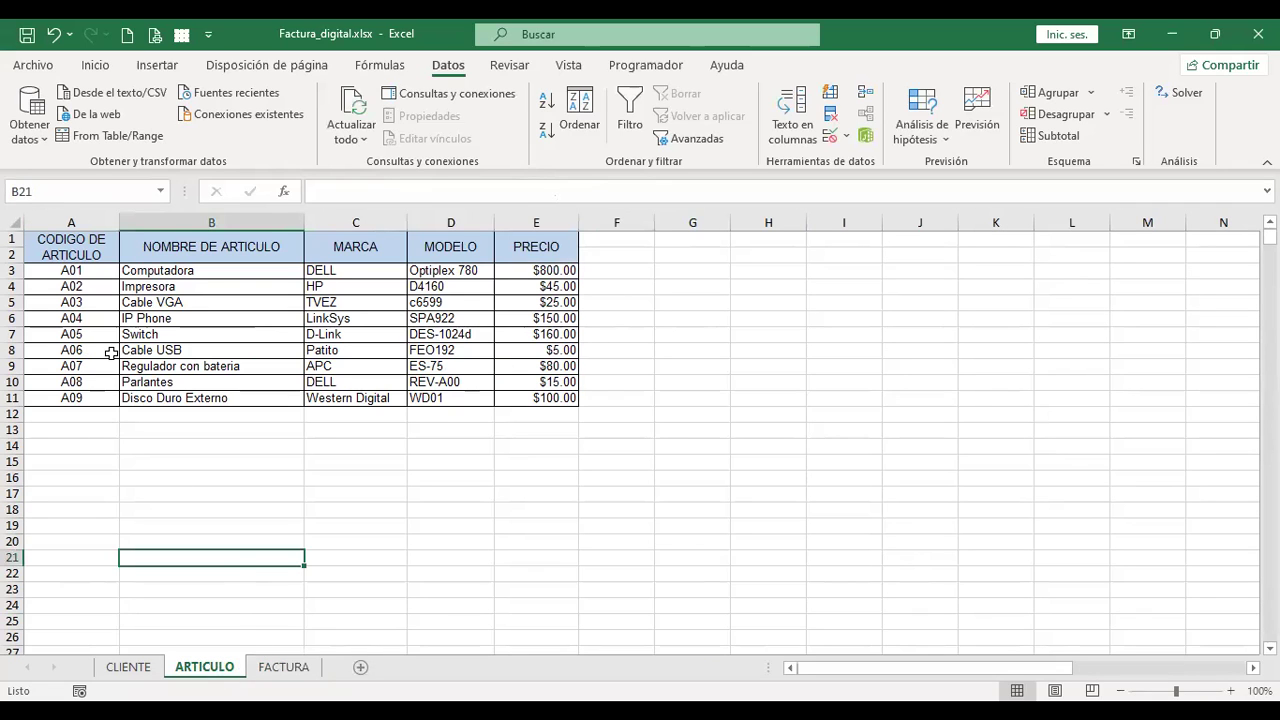
left_click(14, 334)
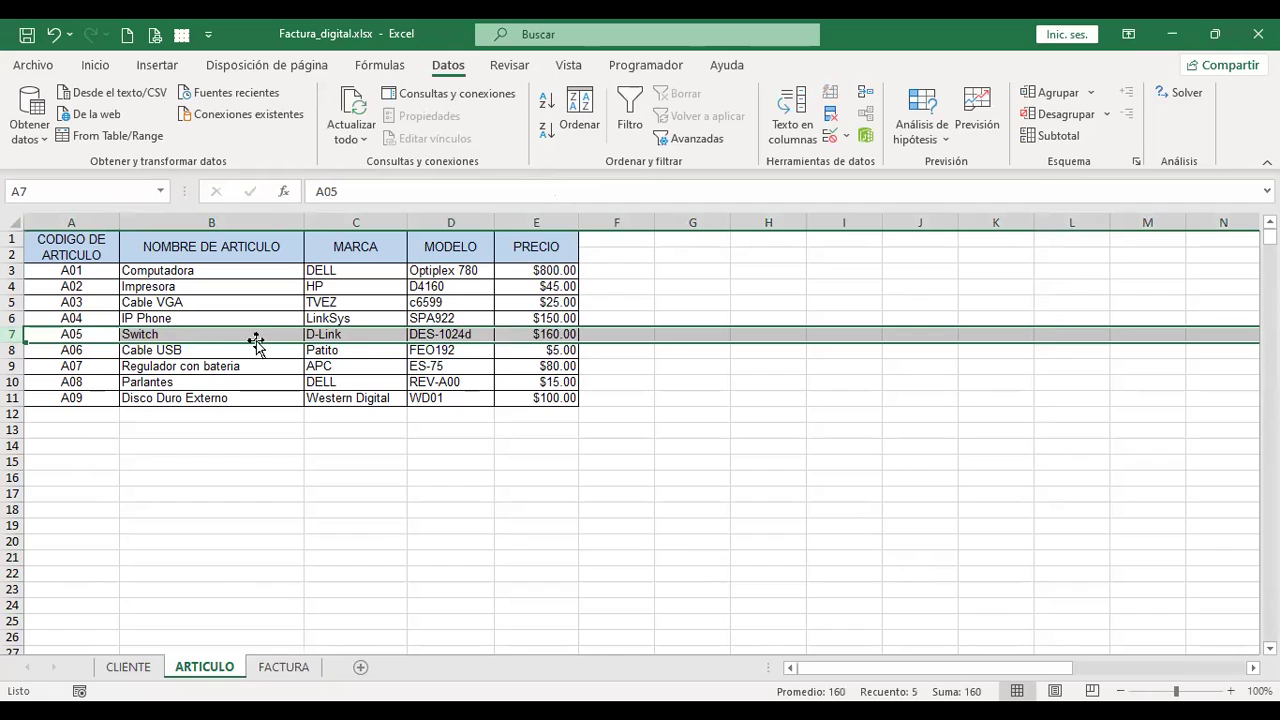
Choose article code A02 from the list in cell D17 of the FACTURA sheet.
left_click(284, 669)
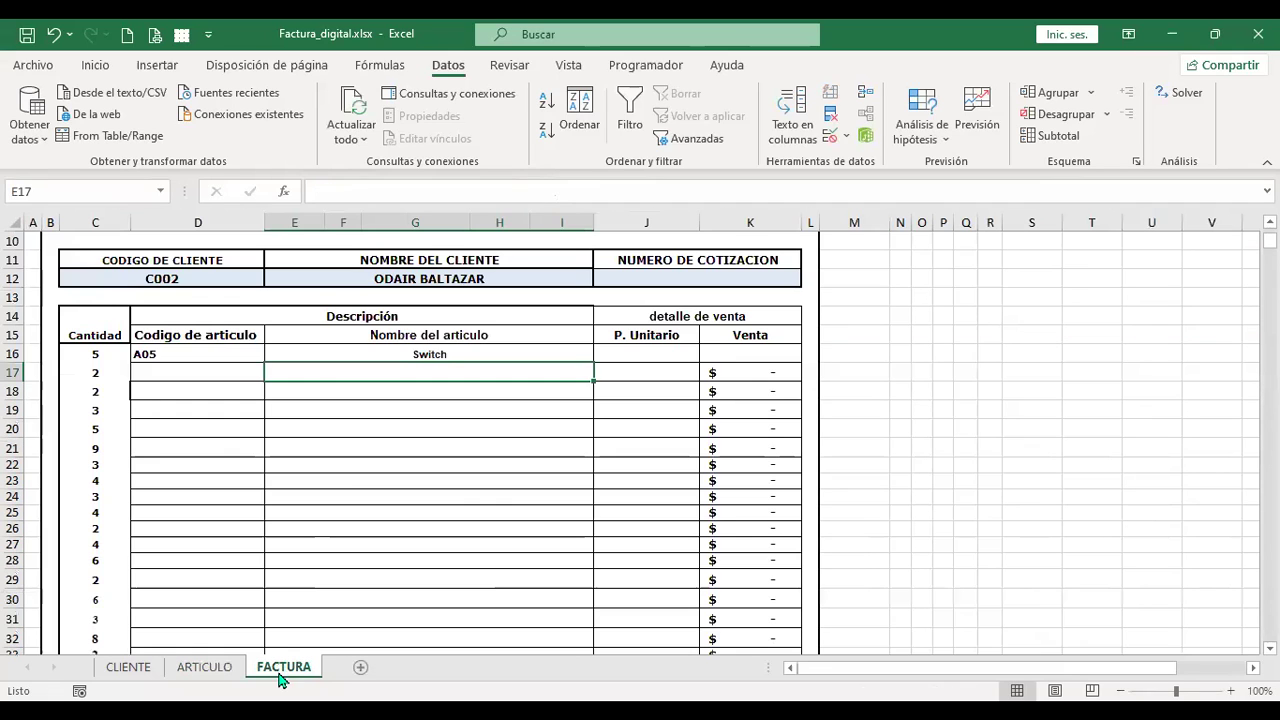
left_click(239, 364)
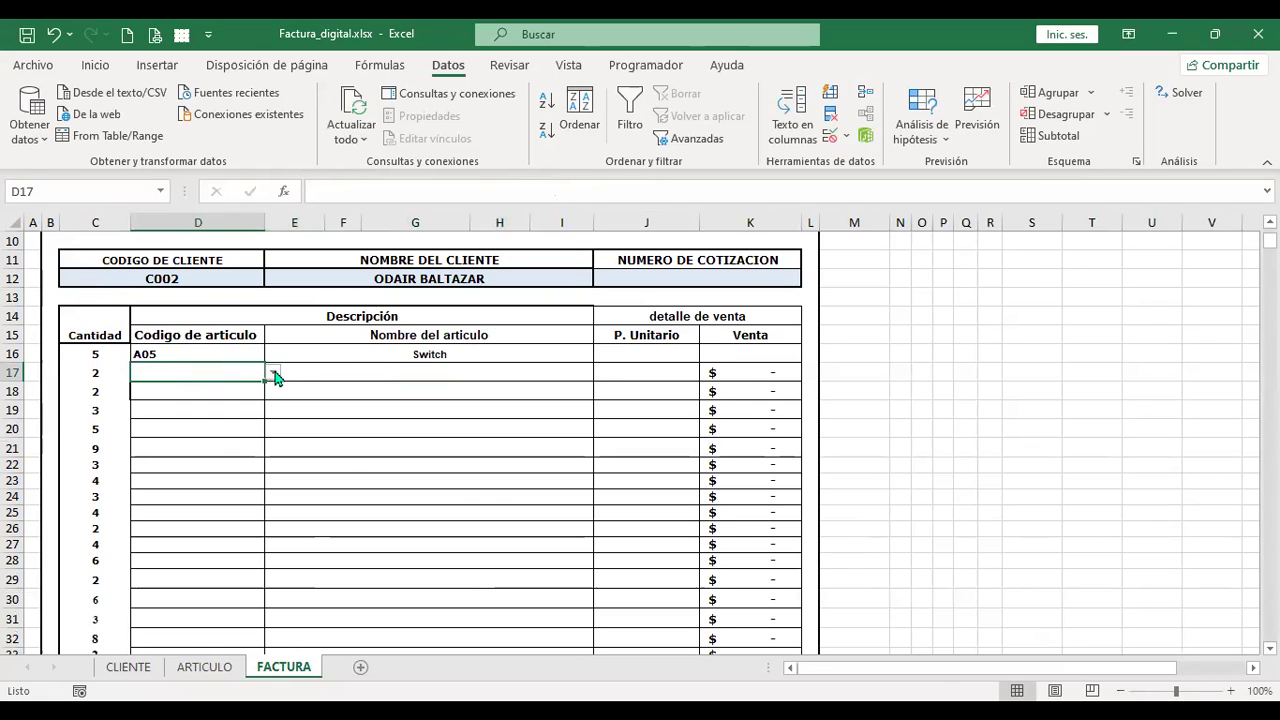
left_click(272, 372)
left_click(208, 400)
Copy the article name formula from E16 down through row 38 of the invoice.
left_click(415, 372)
left_click(428, 354)
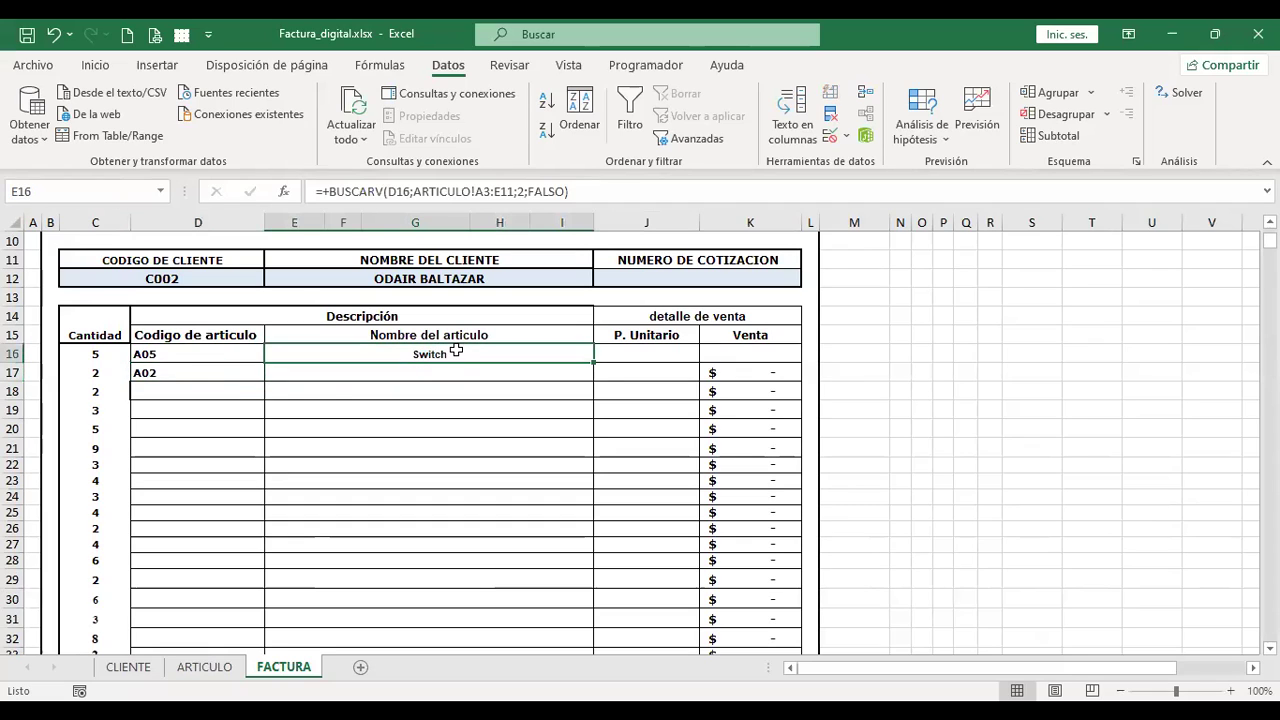
scroll(634, 379, "down", 1)
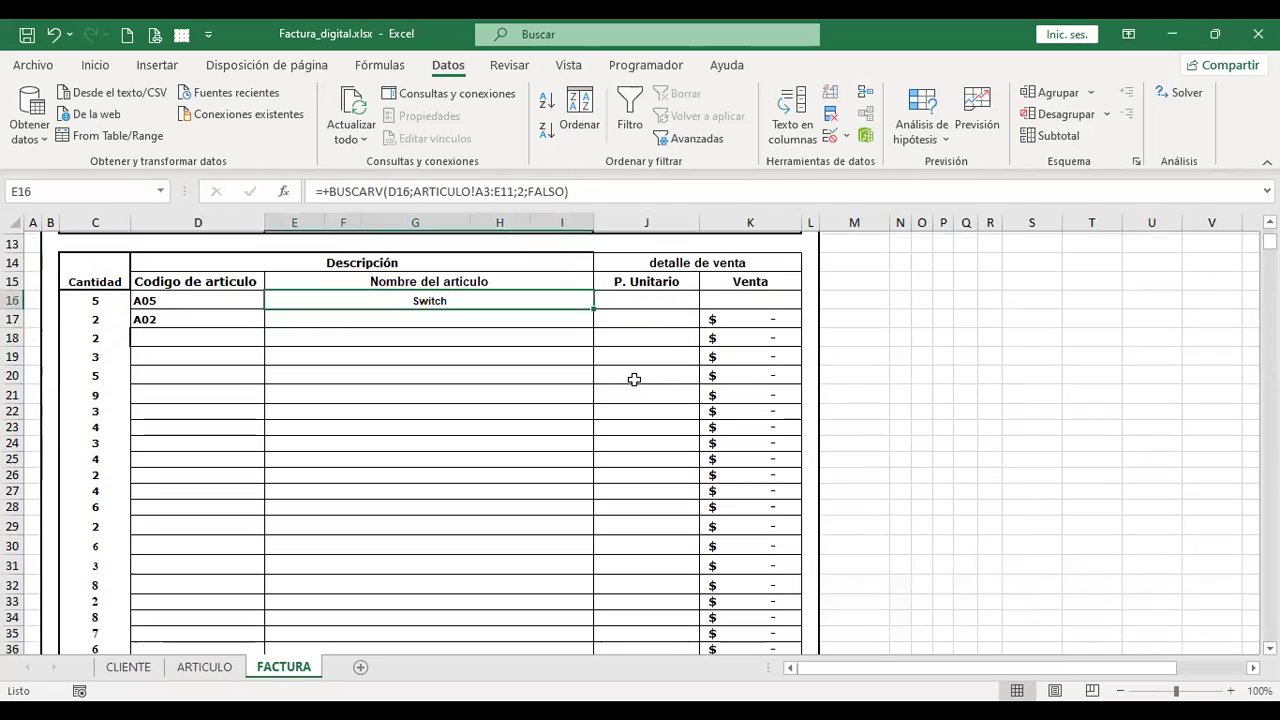
left_click_drag(595, 307, 550, 575)
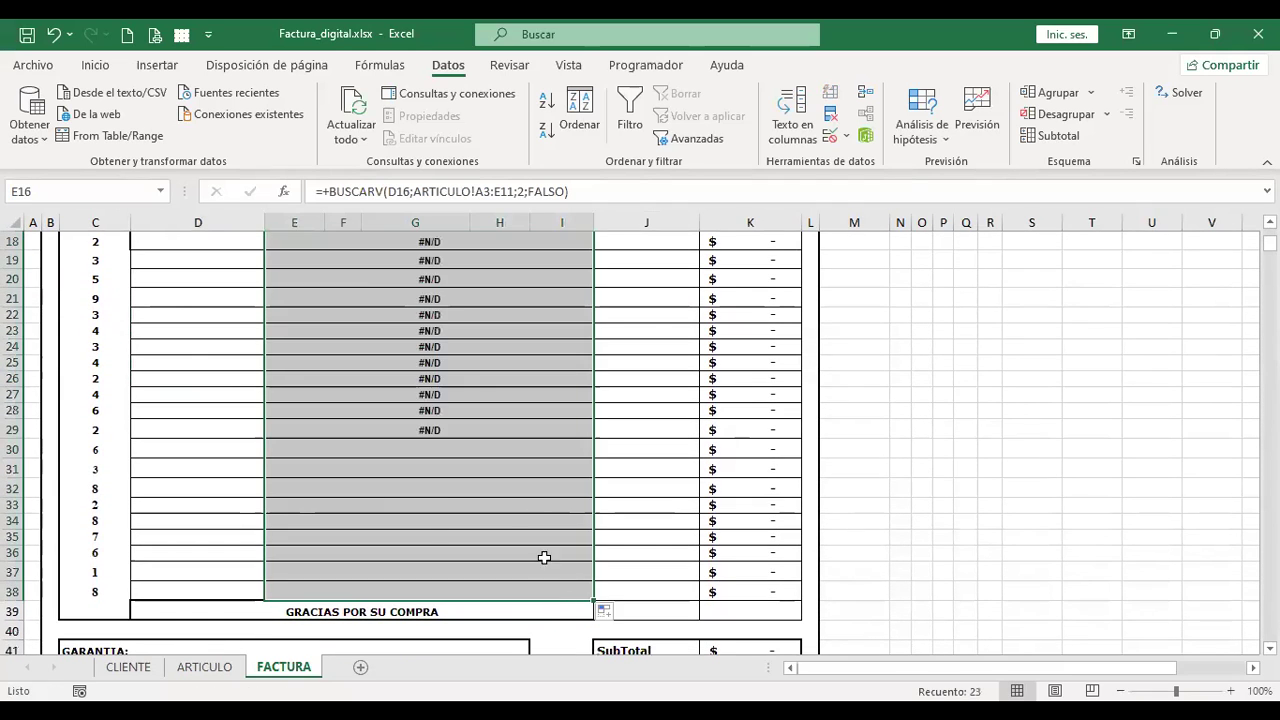
scroll(537, 503, "up", 3)
left_click(459, 410)
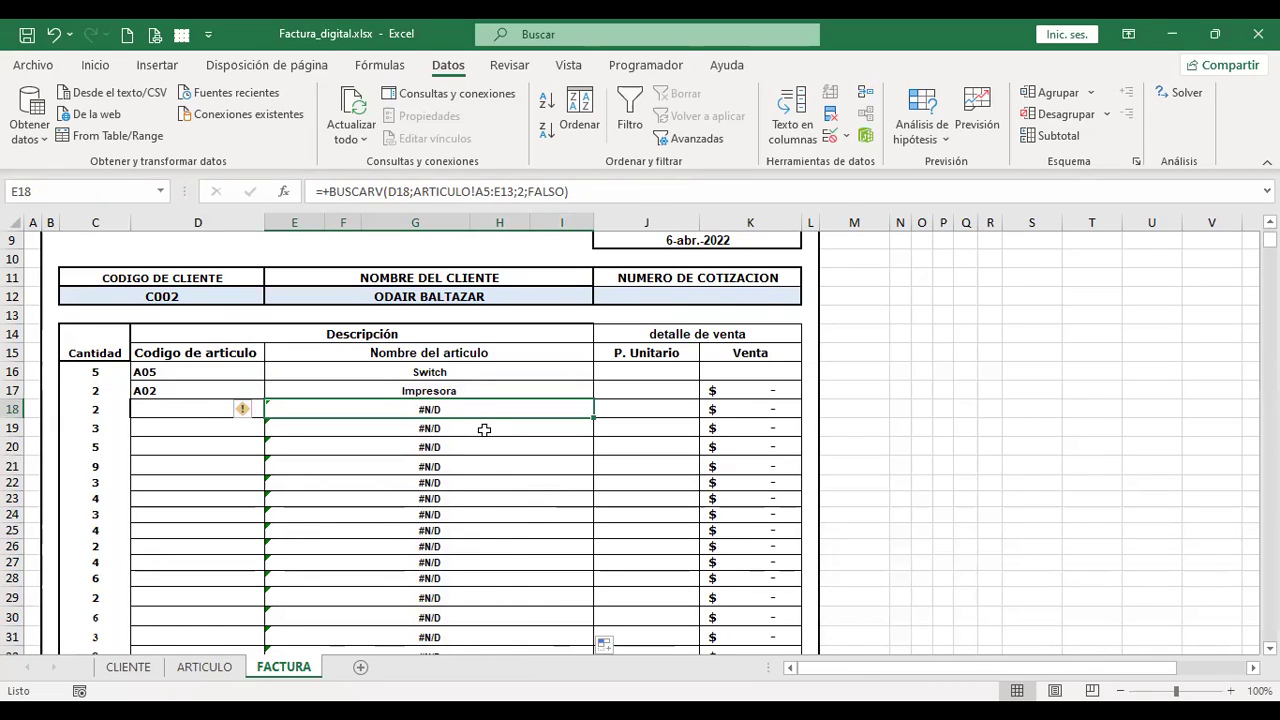
Delete the article name formulas from E18 through E38, keeping the ones in rows 16 and 17.
scroll(480, 470, "down", 3)
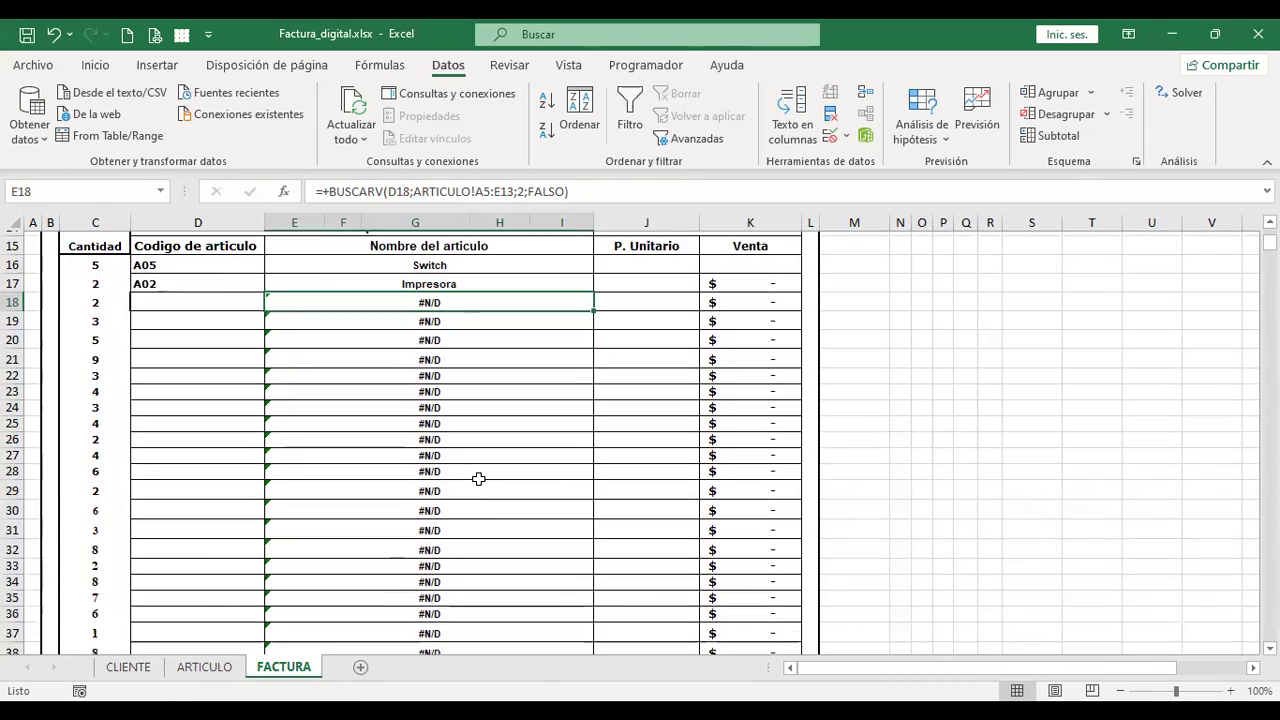
scroll(479, 479, "down", 2)
scroll(479, 479, "up", 4)
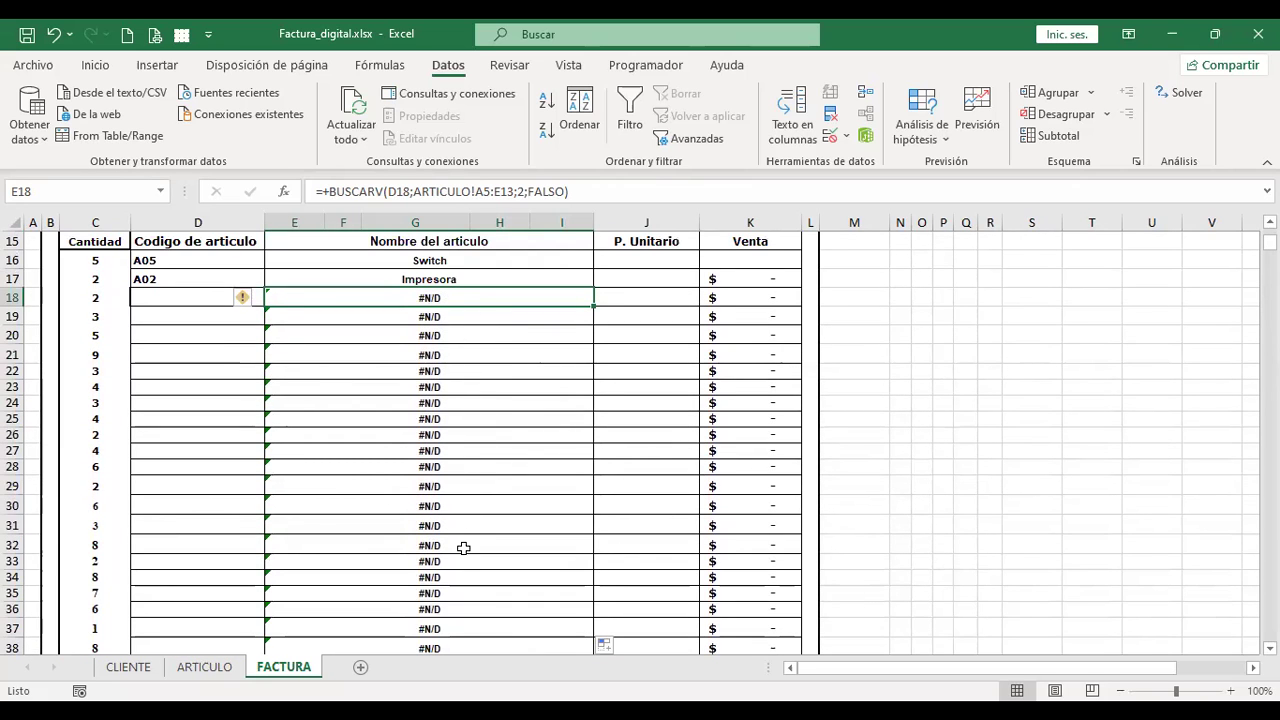
scroll(474, 640, "down", 2)
scroll(474, 634, "up", 2)
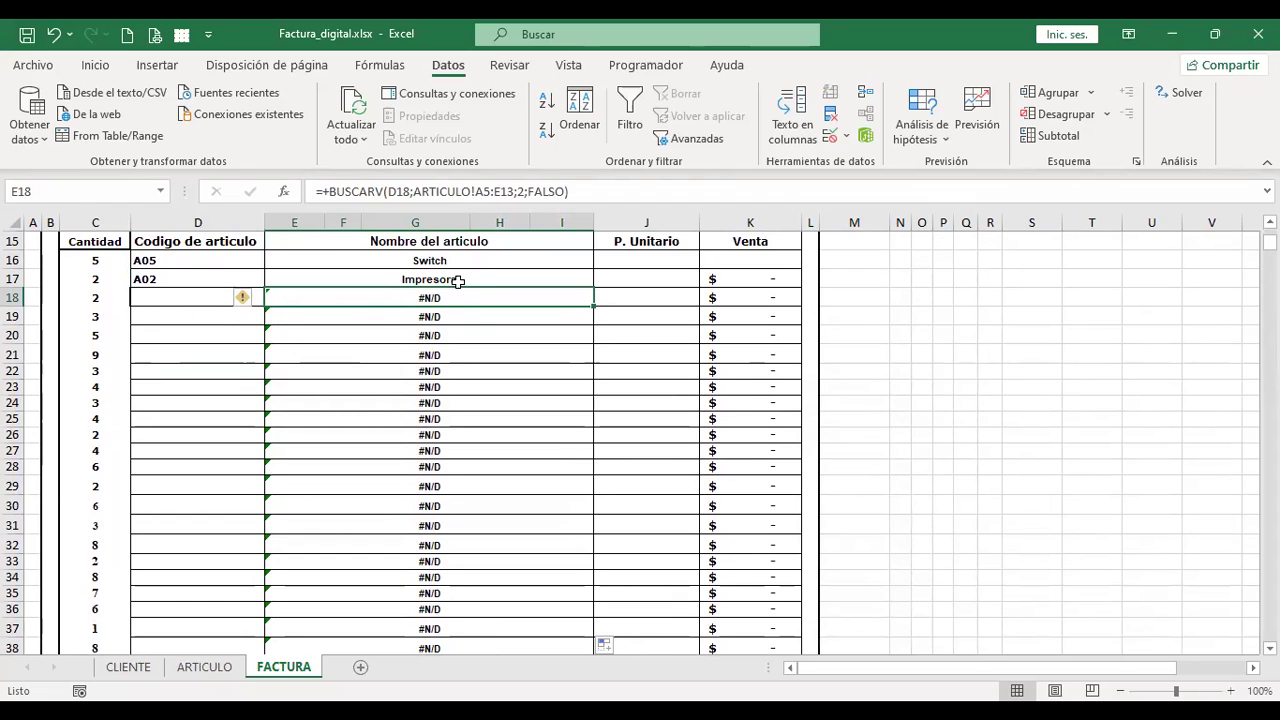
left_click_drag(457, 294, 466, 503)
scroll(467, 503, "down", 2)
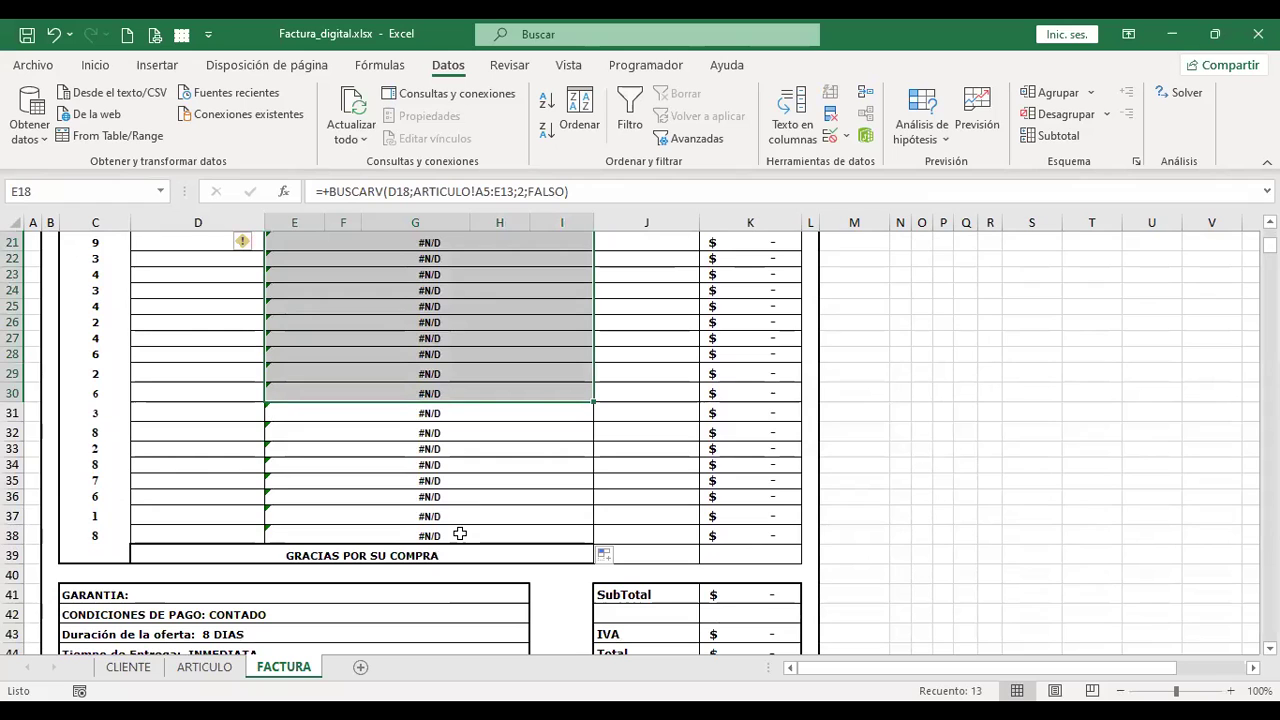
left_click(459, 534, "shift")
key("Delete")
scroll(459, 534, "up", 5)
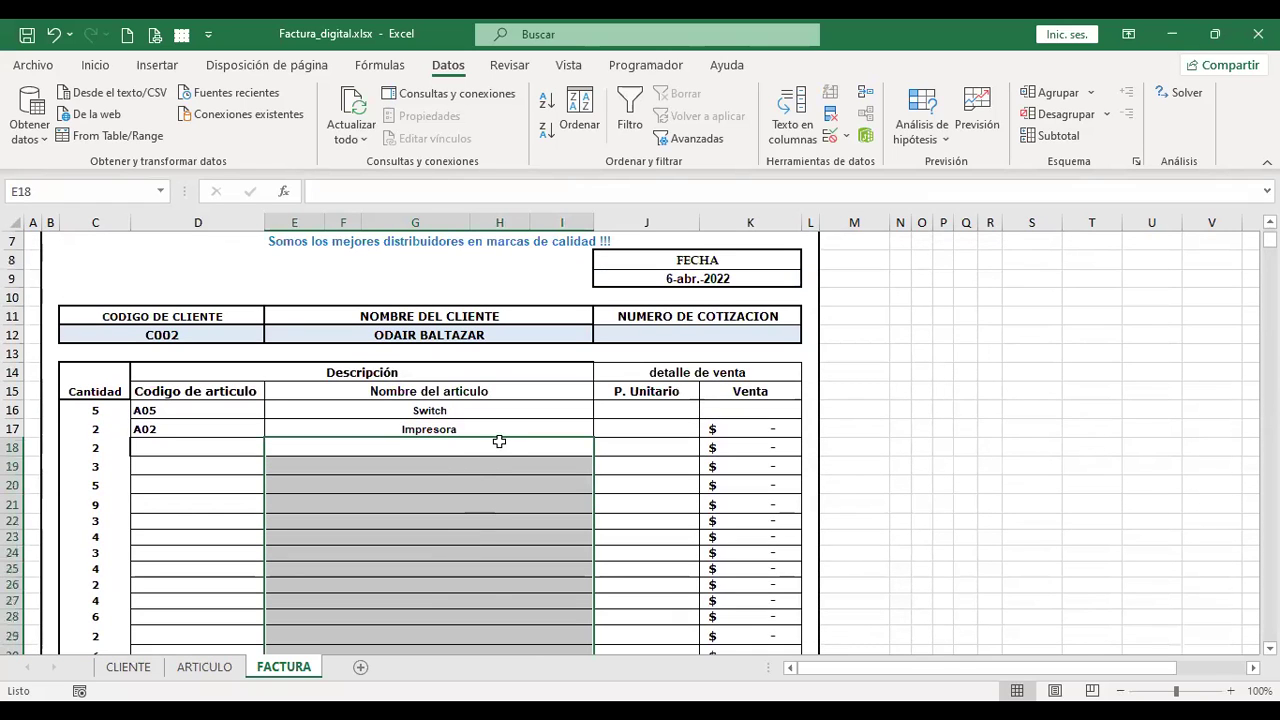
left_click(504, 452)
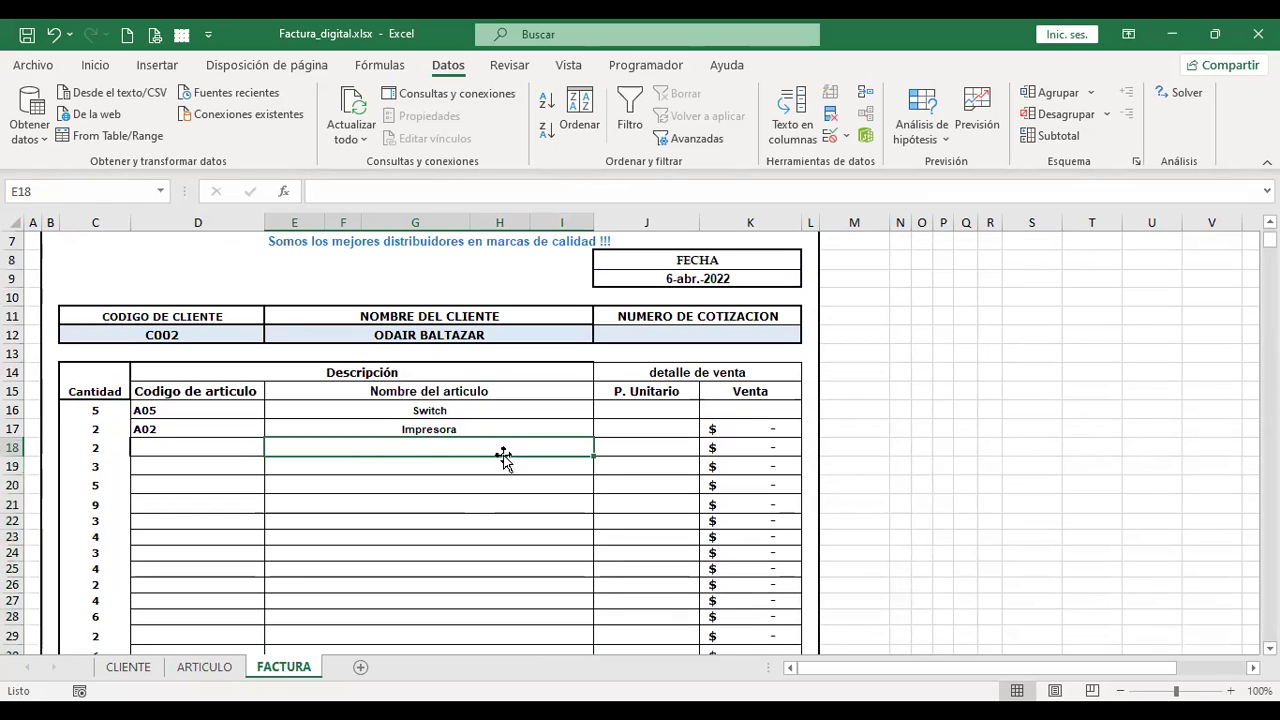
left_click(488, 429)
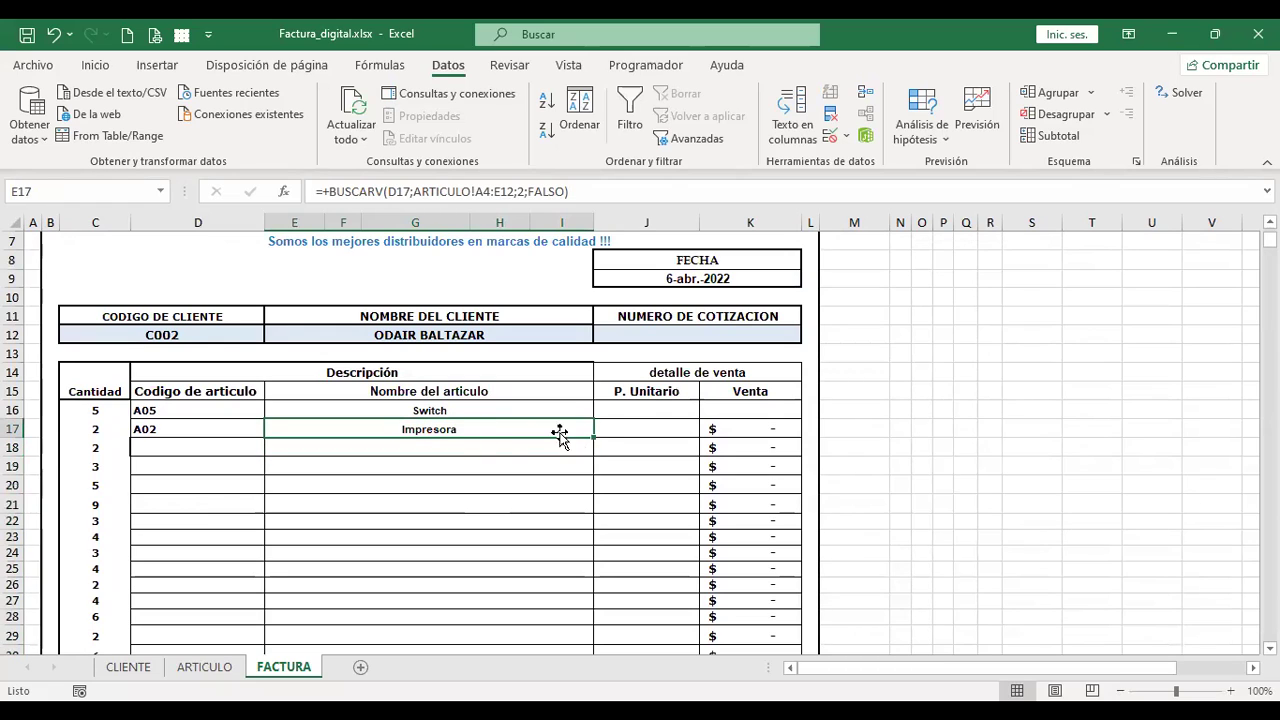
Choose article code A08 from the list in cell D18.
left_click(182, 449)
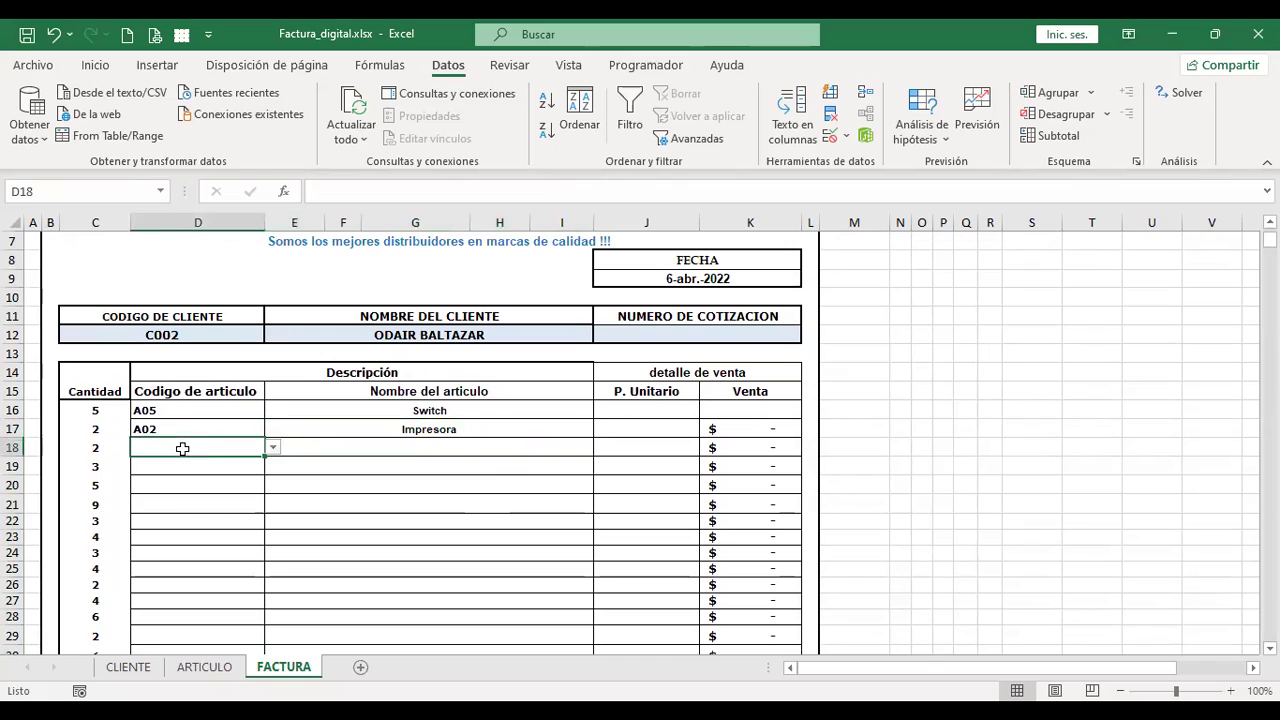
left_click(273, 448)
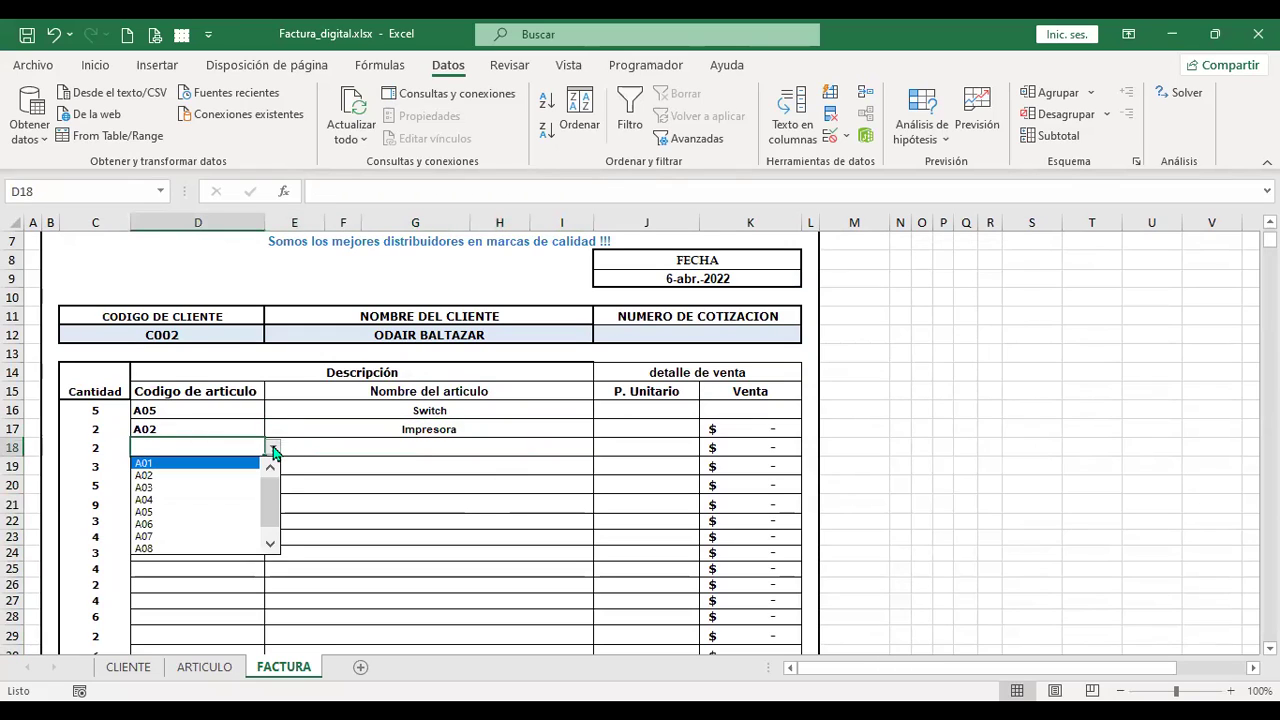
left_click(270, 543)
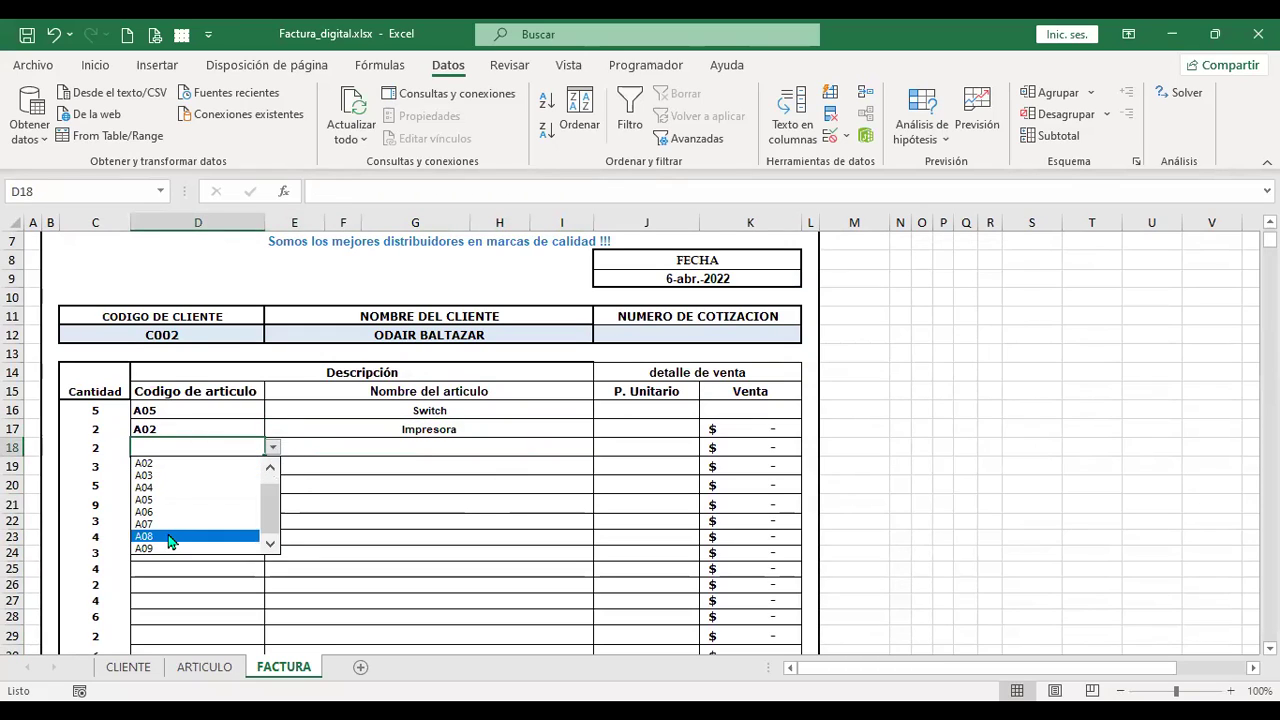
left_click(168, 538)
Copy the article name formula from E17 into E18.
left_click(437, 432)
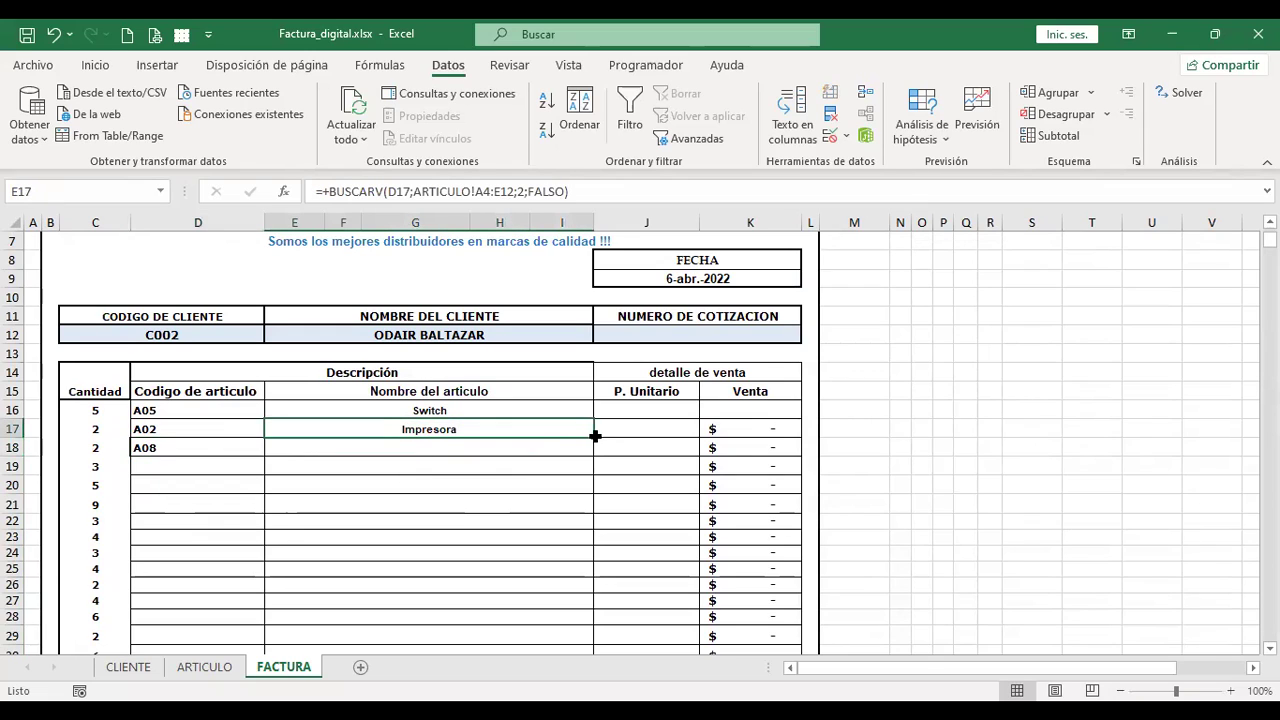
left_click_drag(595, 436, 594, 450)
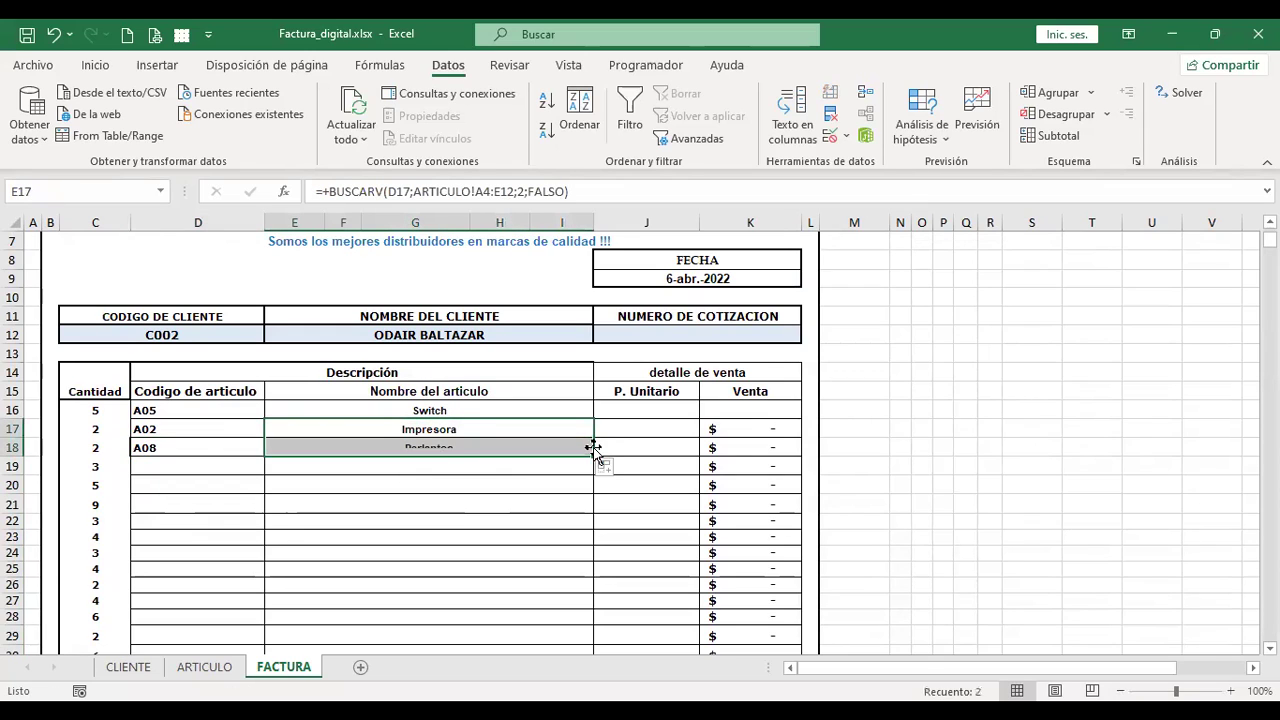
left_click(458, 448)
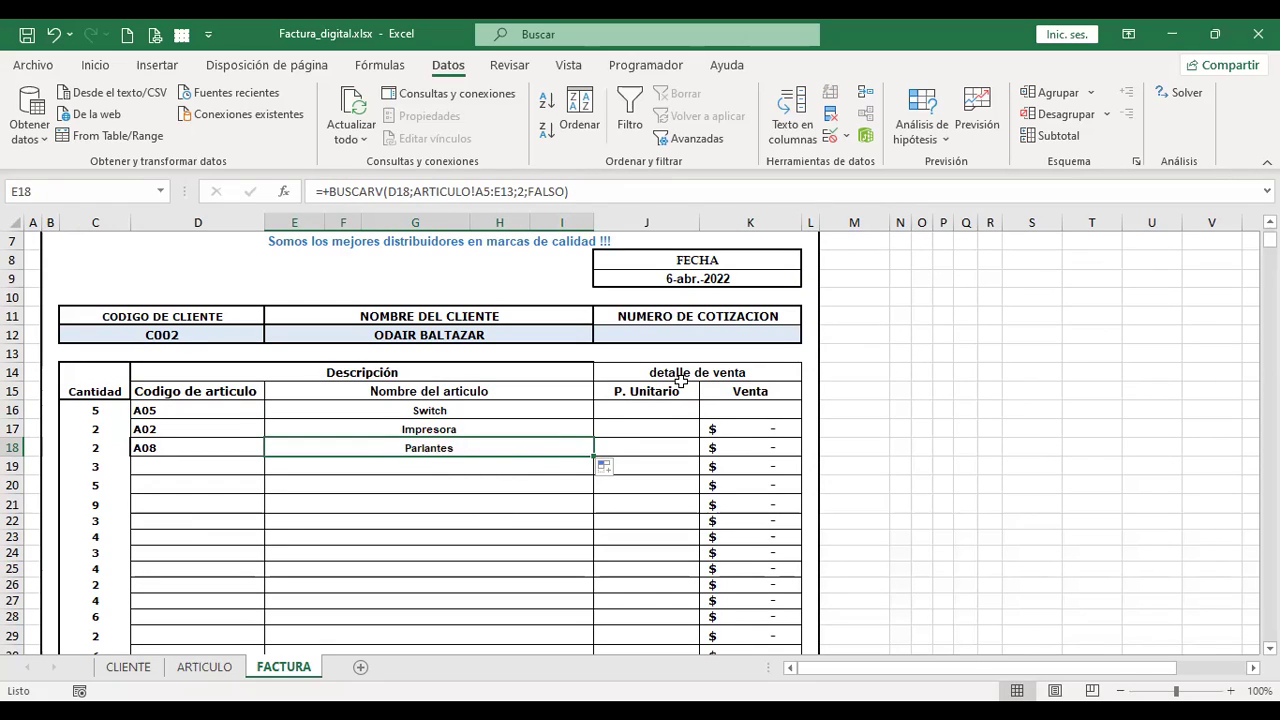
Check the price column in the ARTICULO sheet, and start a BUSCARV formula in unit price cell J16 with D16 as the lookup value.
left_click(668, 410)
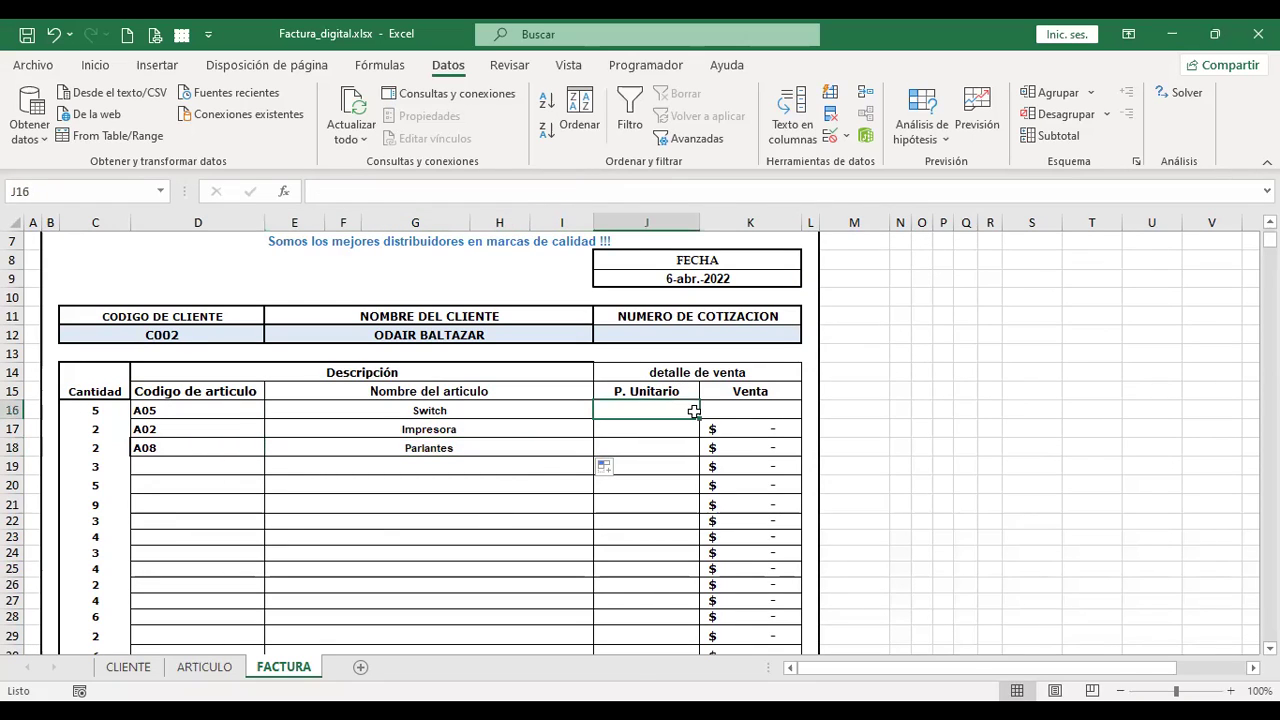
left_click(205, 667)
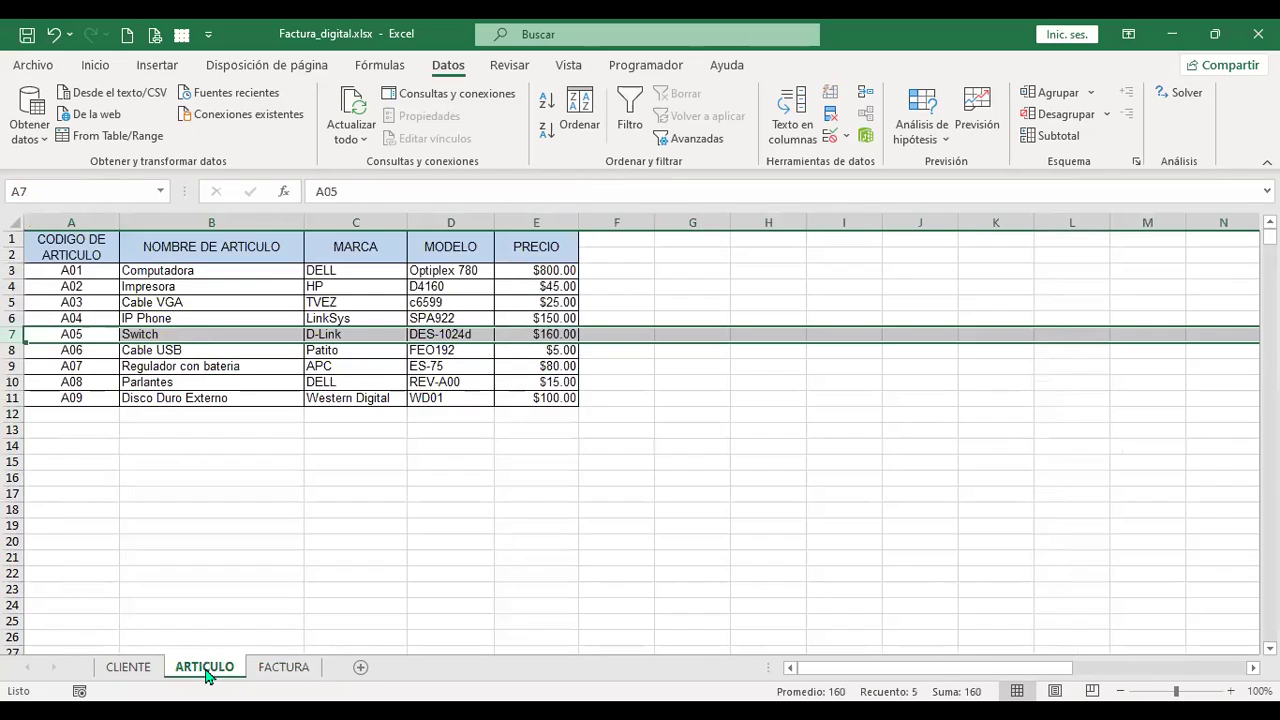
left_click(605, 271)
left_click(283, 667)
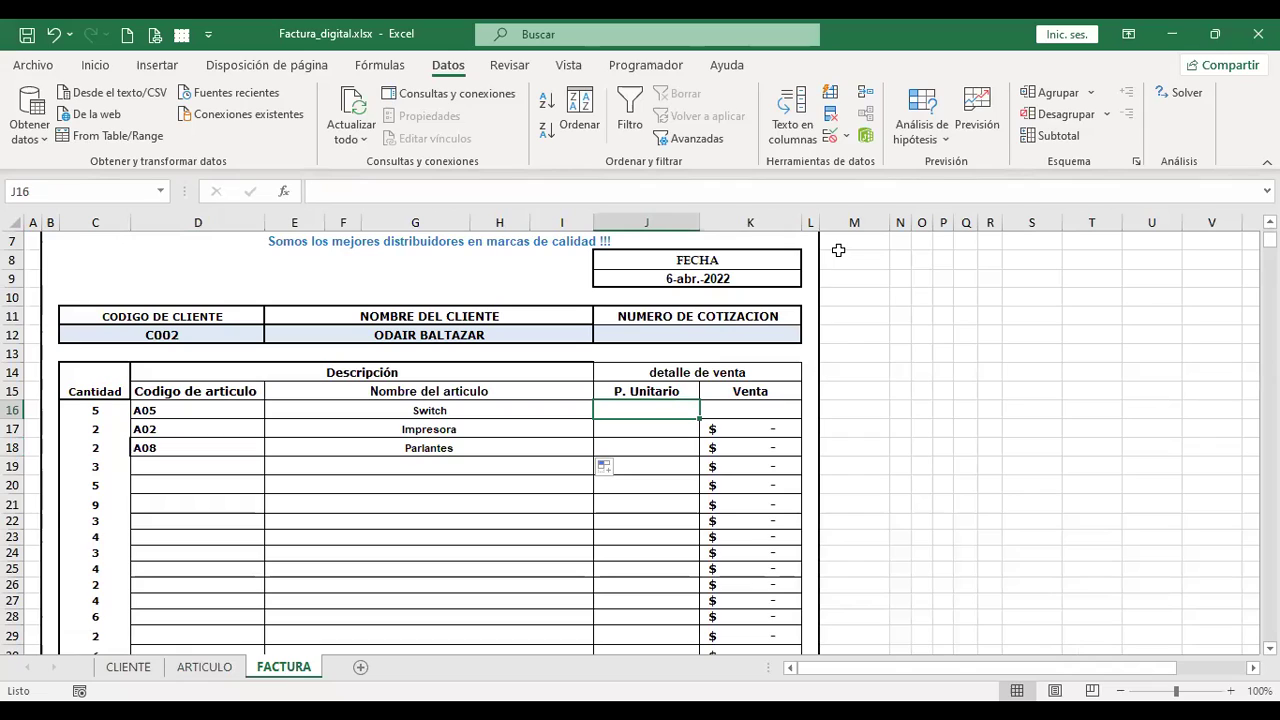
type("+")
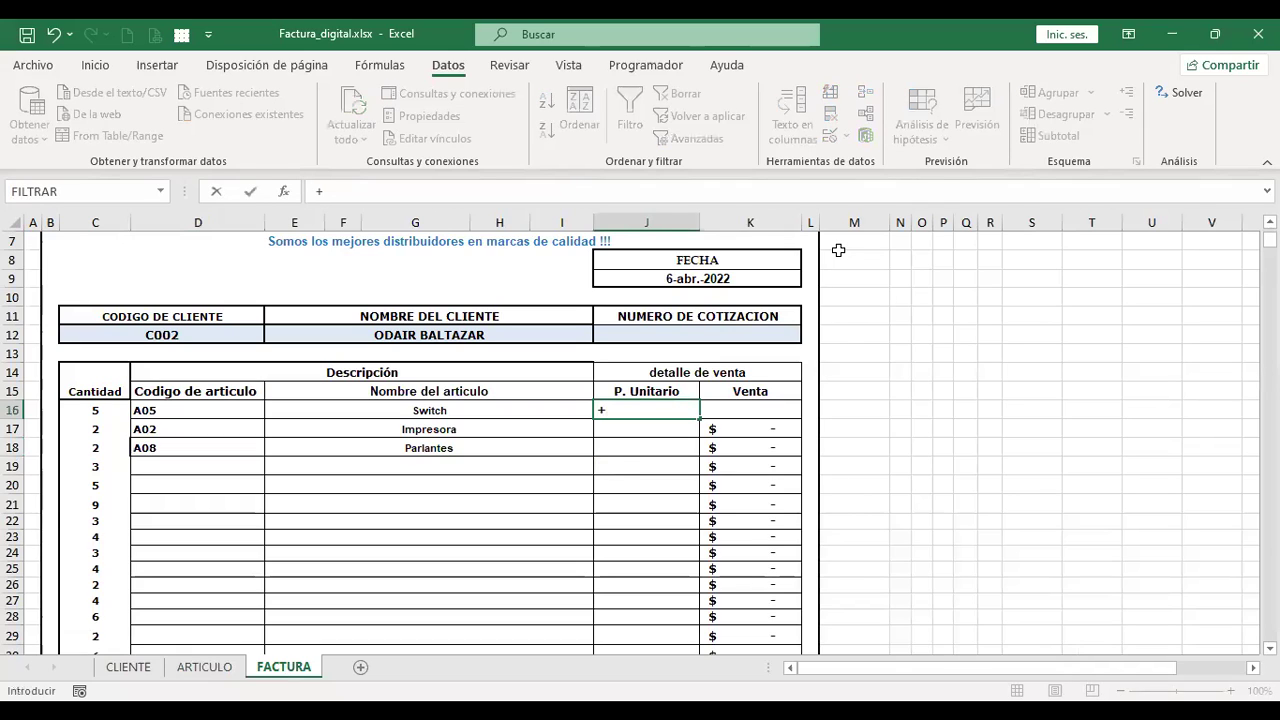
type("busc")
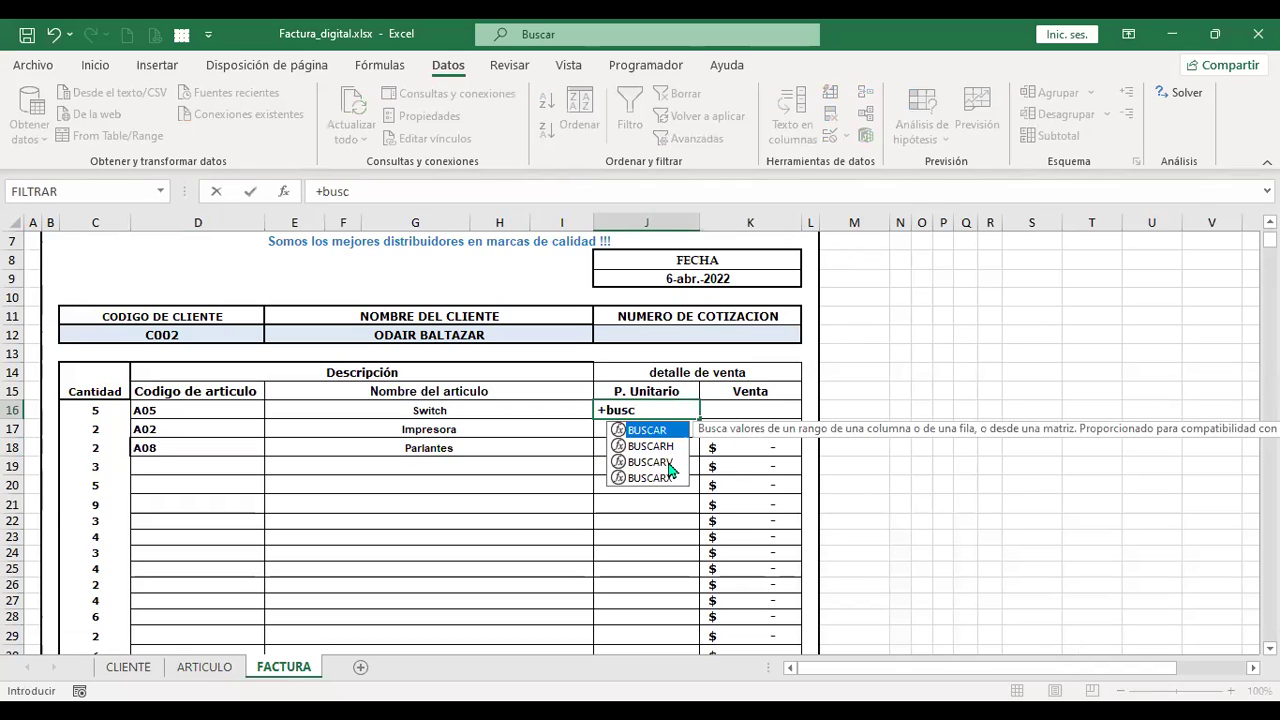
left_click(669, 463)
double_click(669, 463)
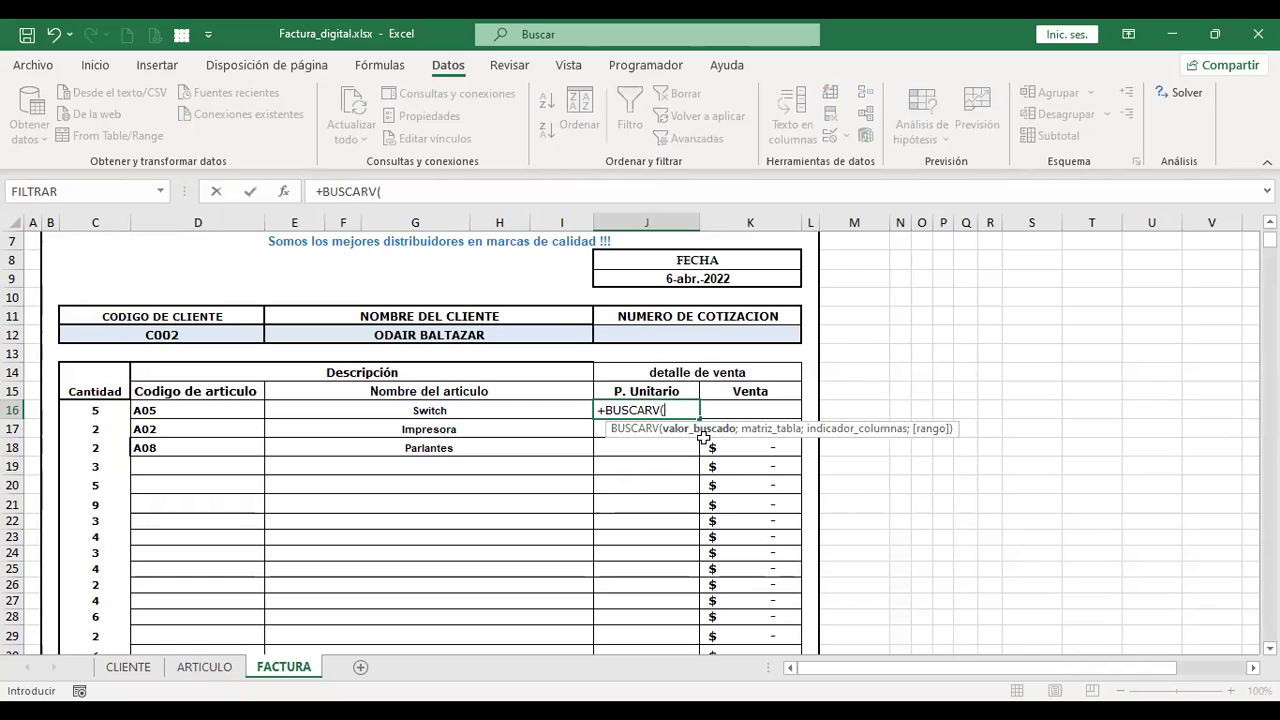
left_click(213, 406)
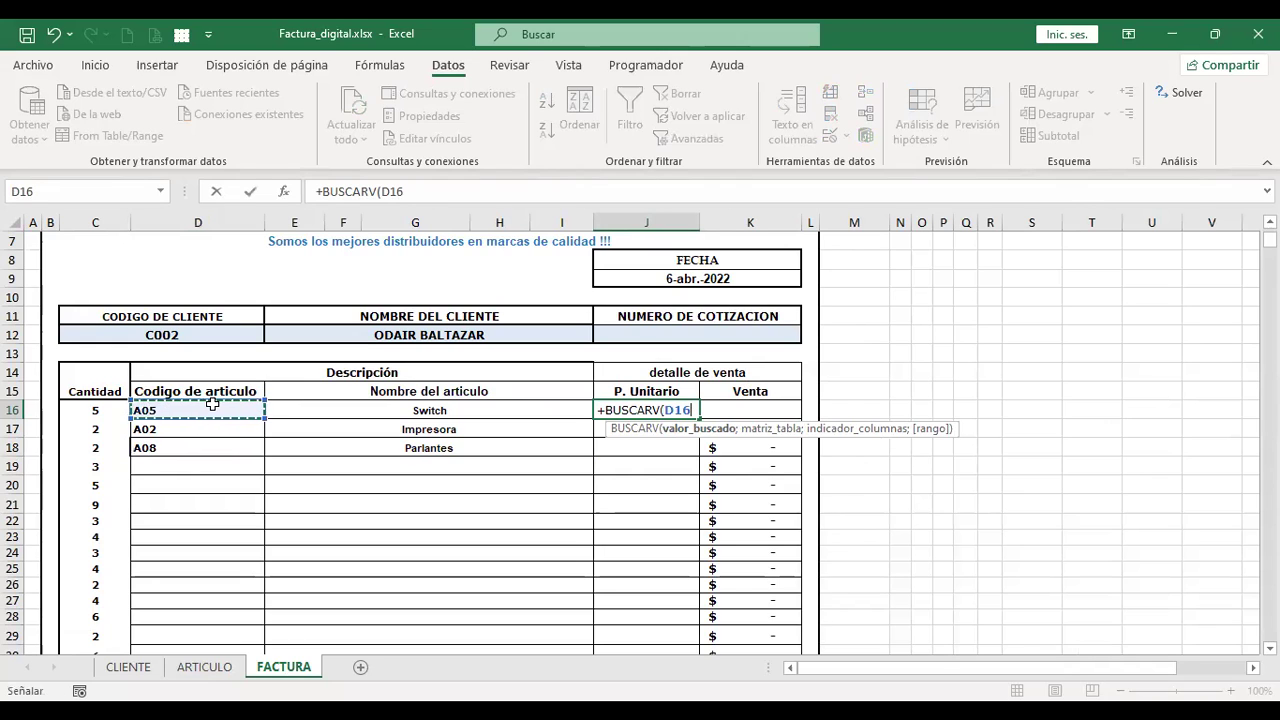
type(";")
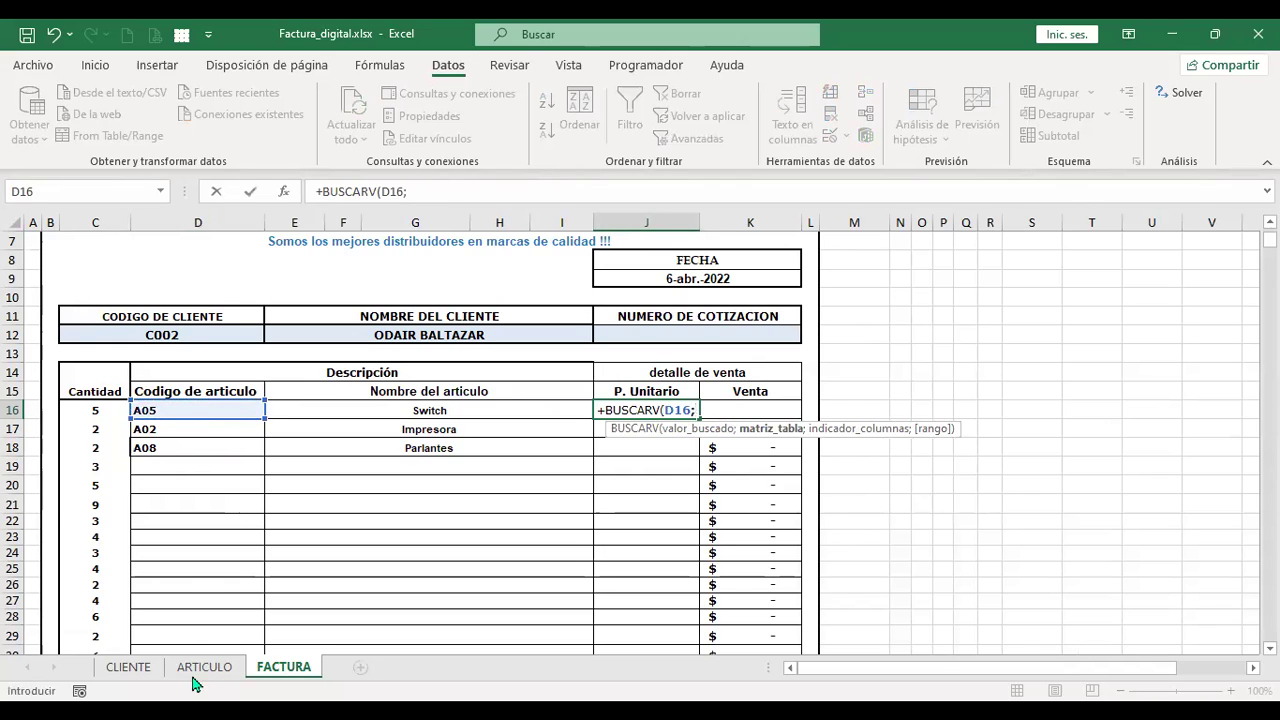
Add the article table ARTICULO!A3:E11 as the table range of the unit price formula.
left_click(200, 669)
left_click(78, 272)
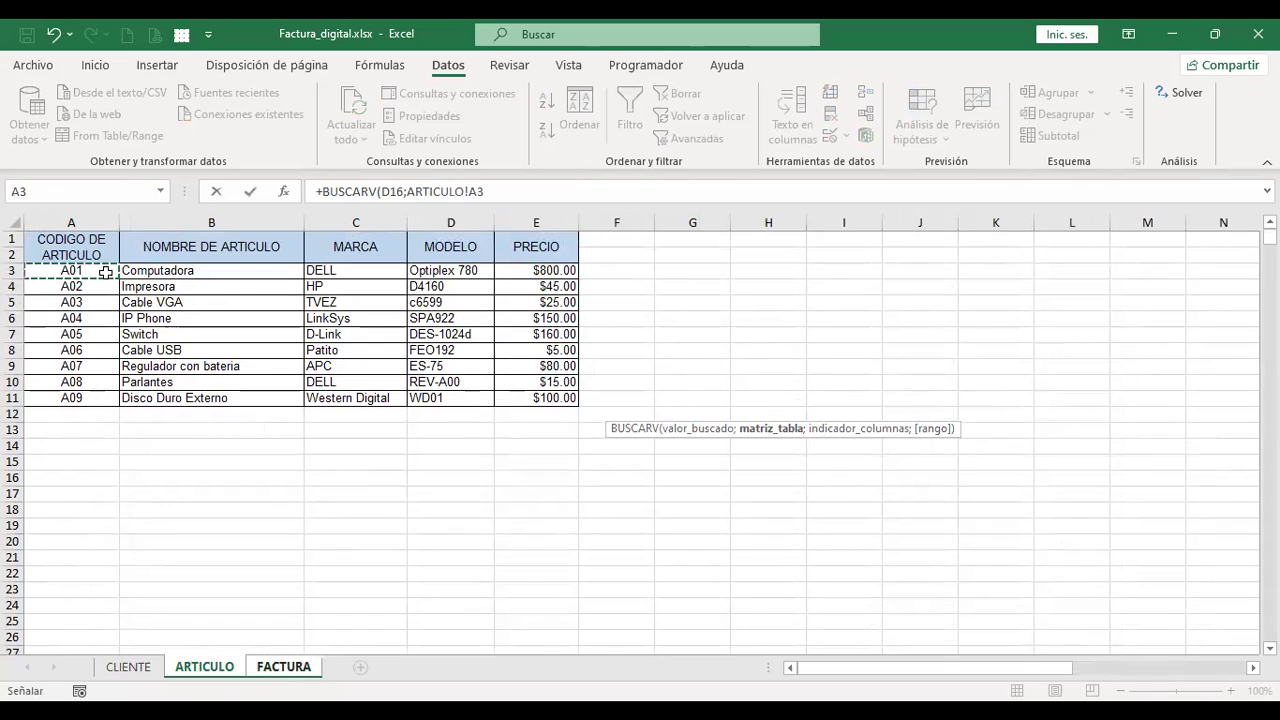
left_click_drag(130, 272, 570, 407)
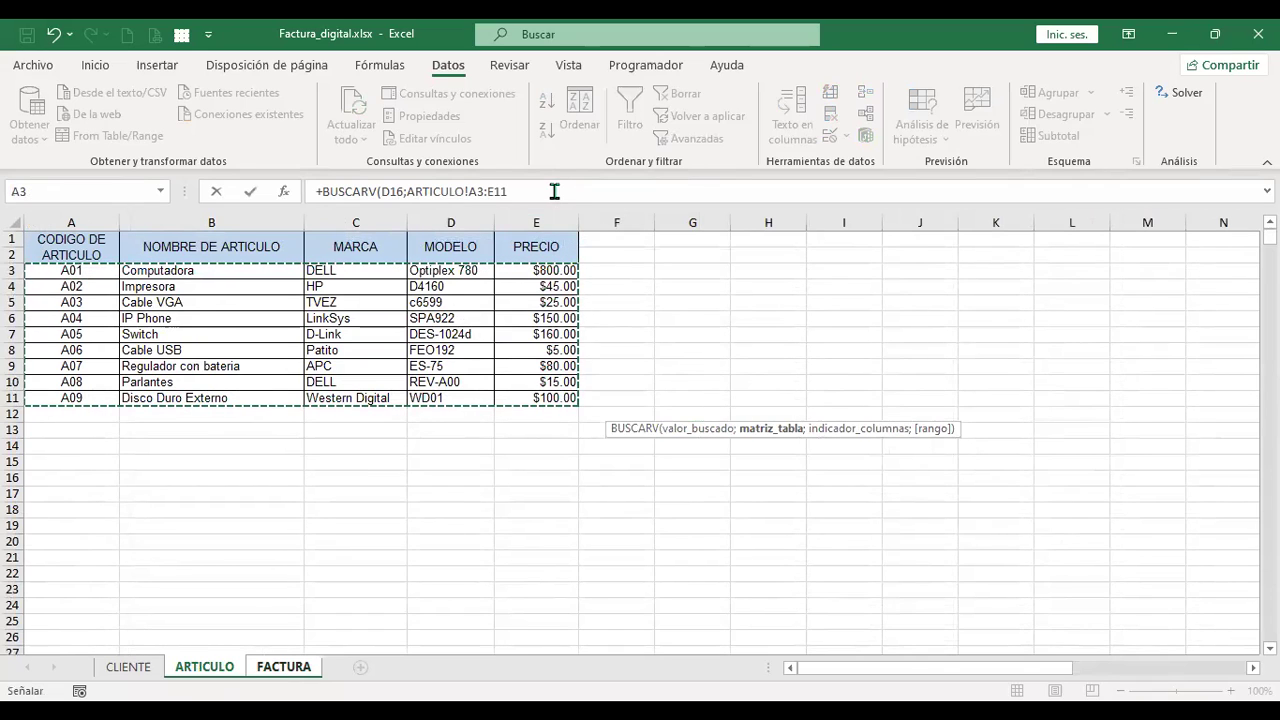
key("F2")
type(";")
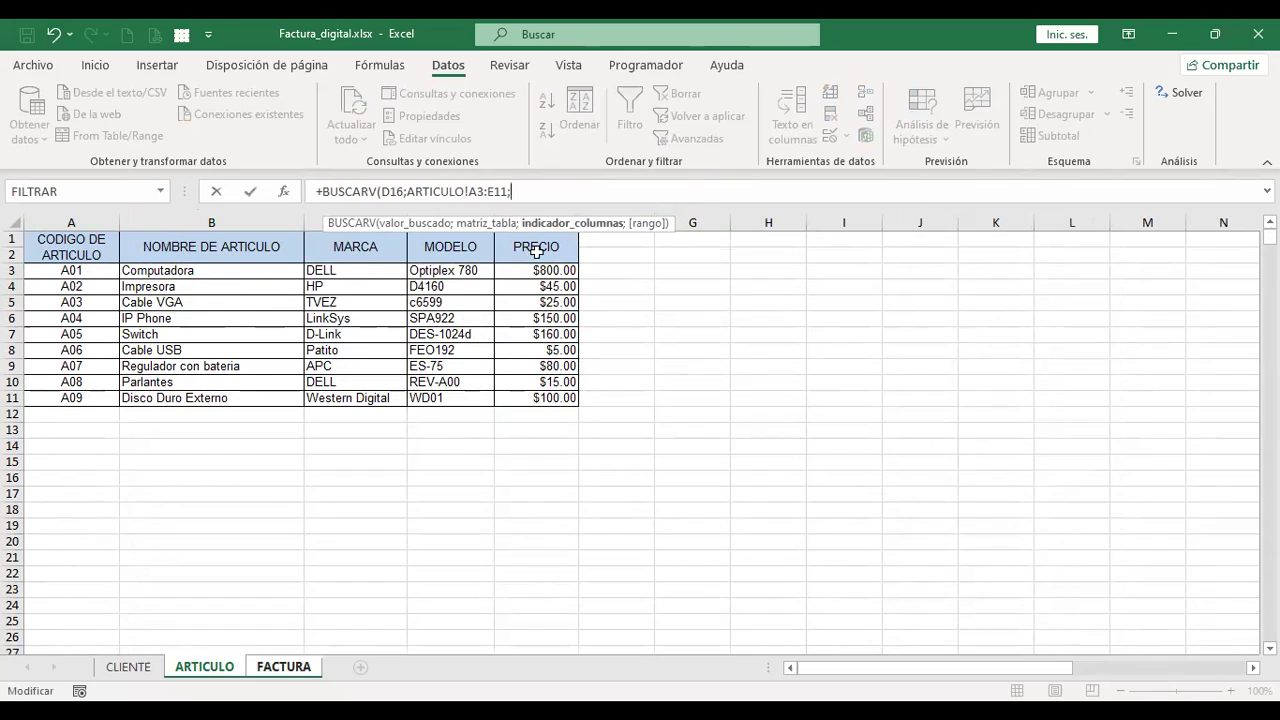
Complete the unit price formula with column index 5 and exact match FALSO.
type("5;")
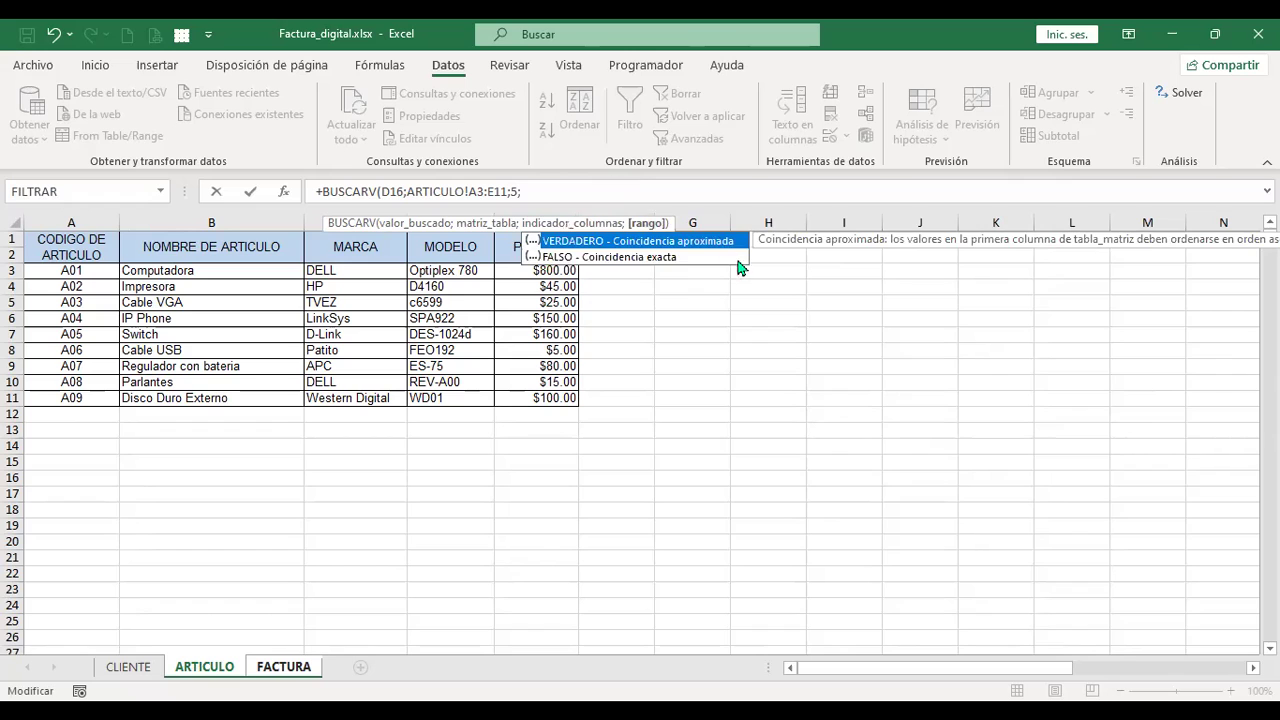
left_click(675, 258)
double_click(671, 255)
type(")")
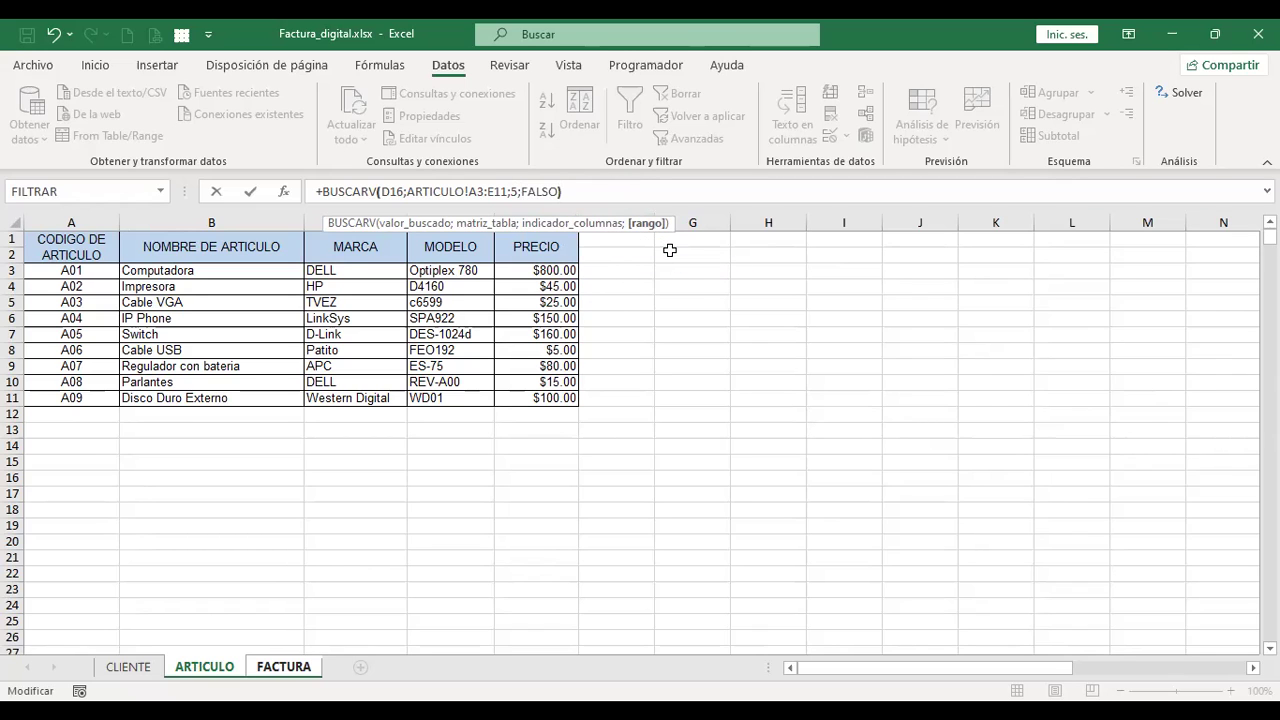
key("Return")
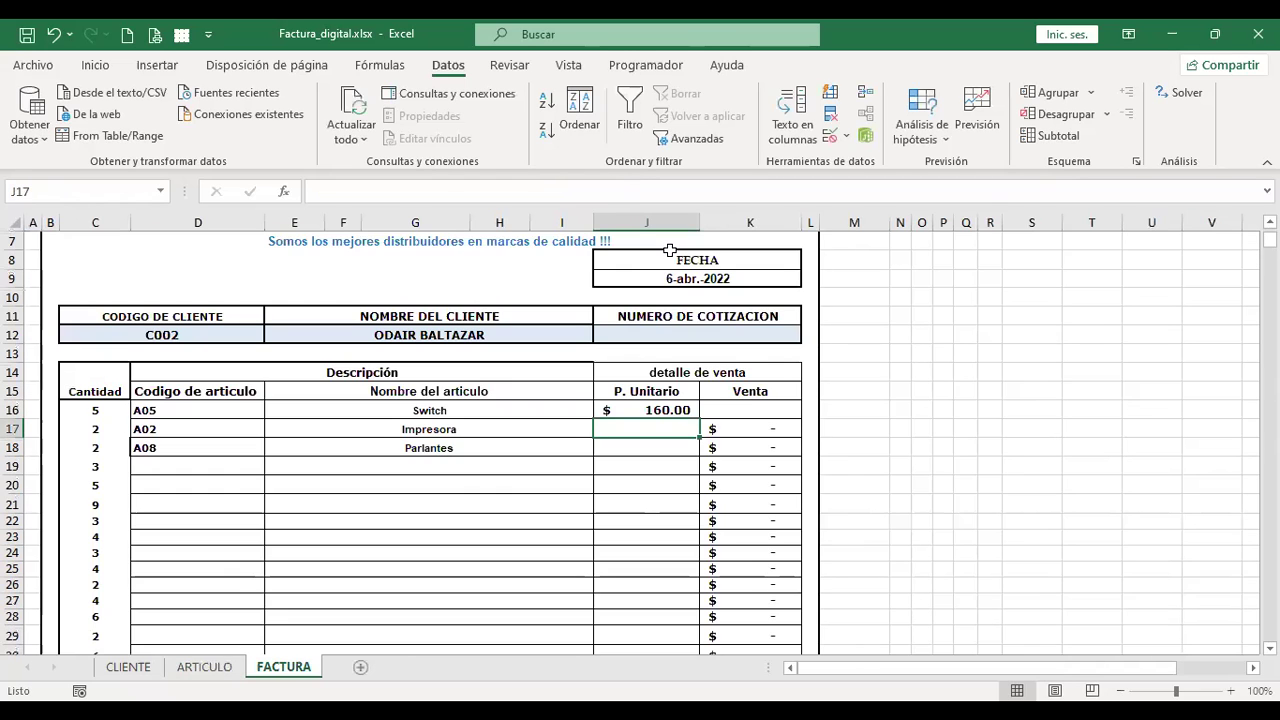
Copy the unit price formula from J16 down to J18 and inspect the Venta formula in K17.
left_click(680, 412)
left_click_drag(699, 419, 700, 456)
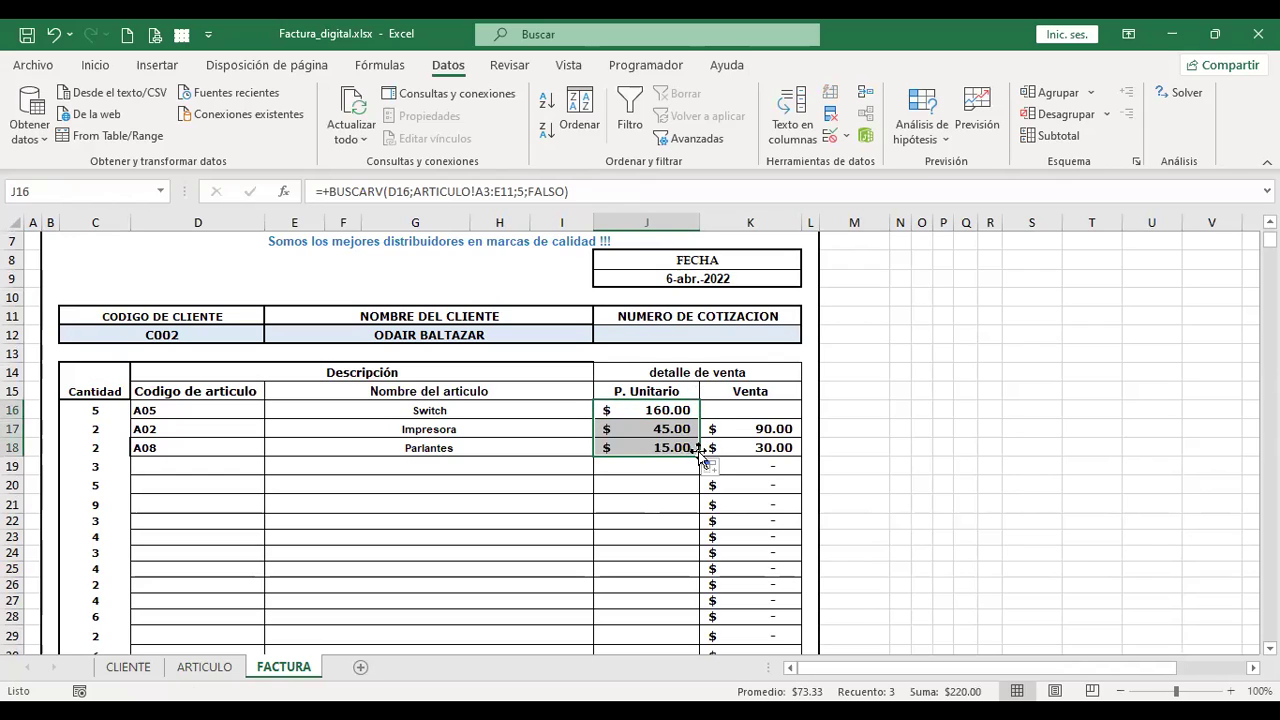
left_click(743, 409)
left_click(777, 430)
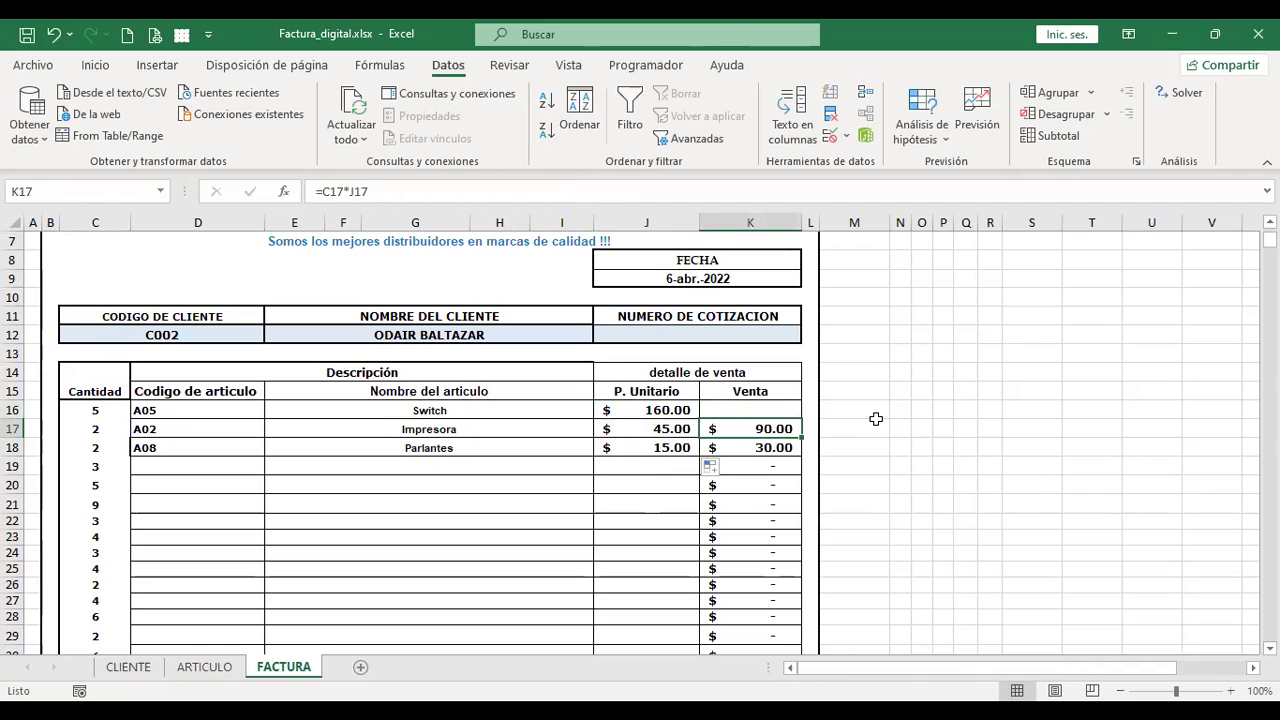
Paste the Venta formula into K16 so it multiplies C16 by J16, and check the formulas down to K18.
key("Up")
key("ctrl+v")
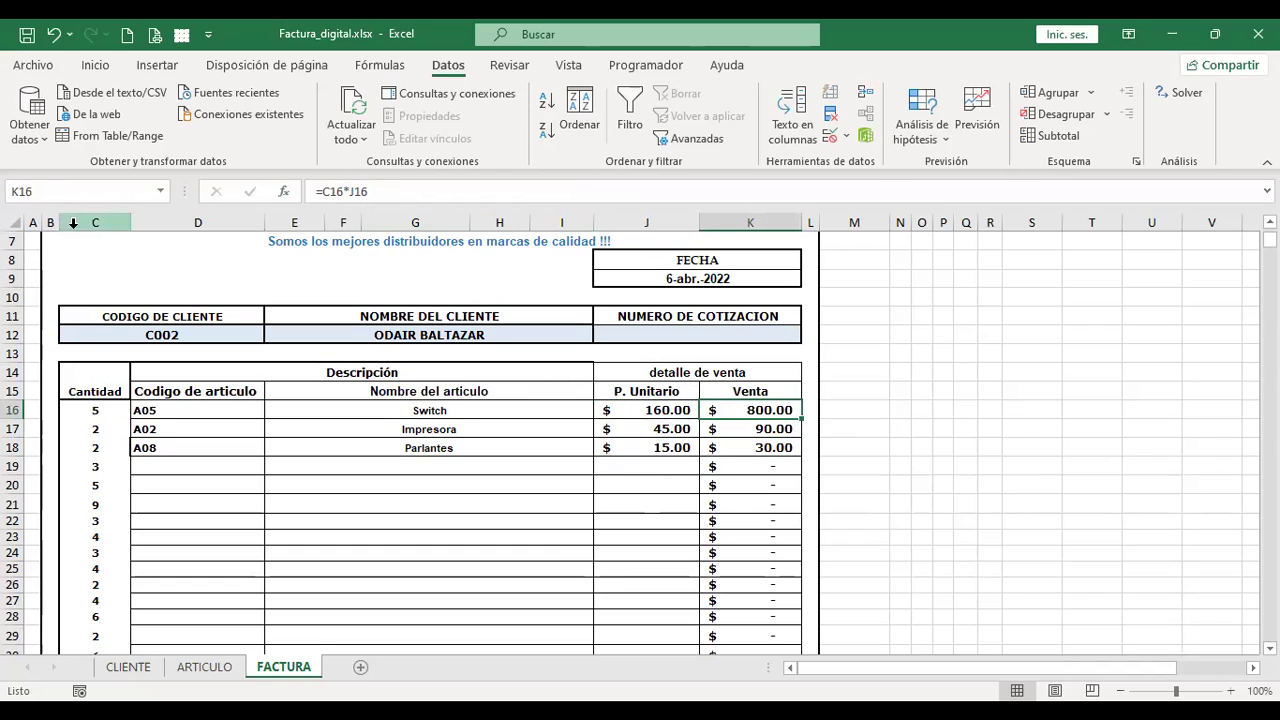
left_click(92, 406)
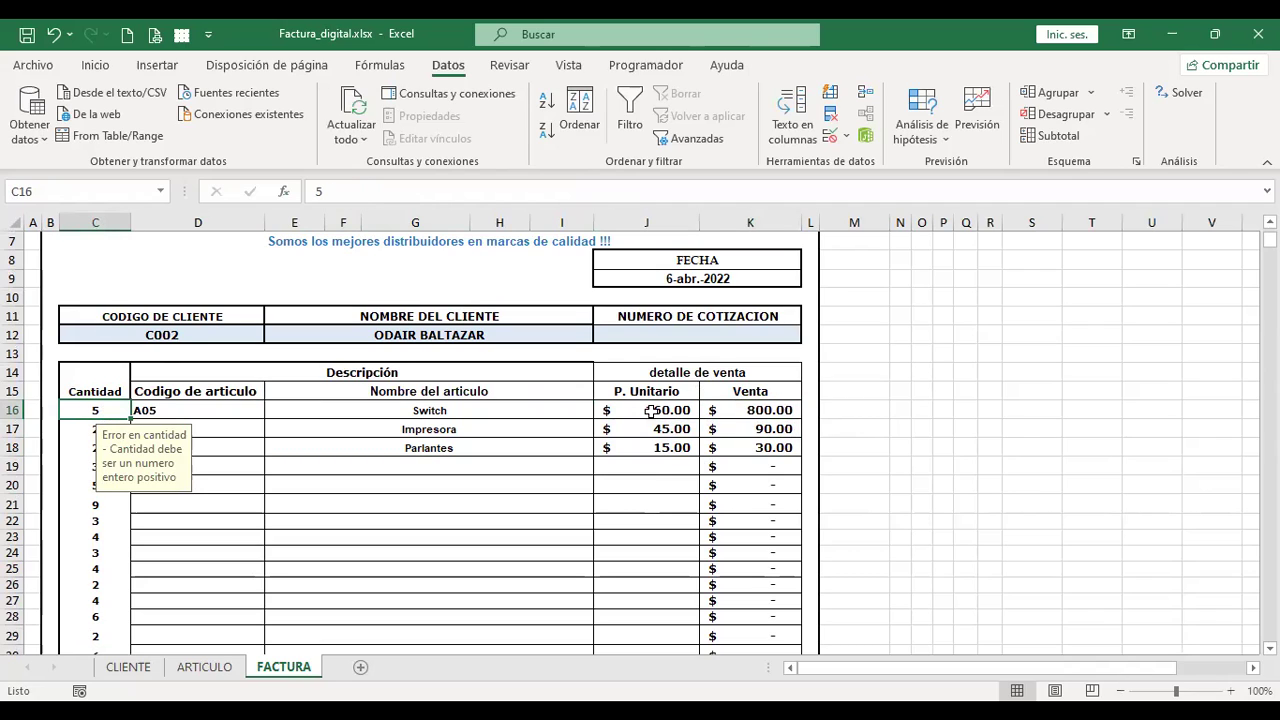
left_click(754, 411)
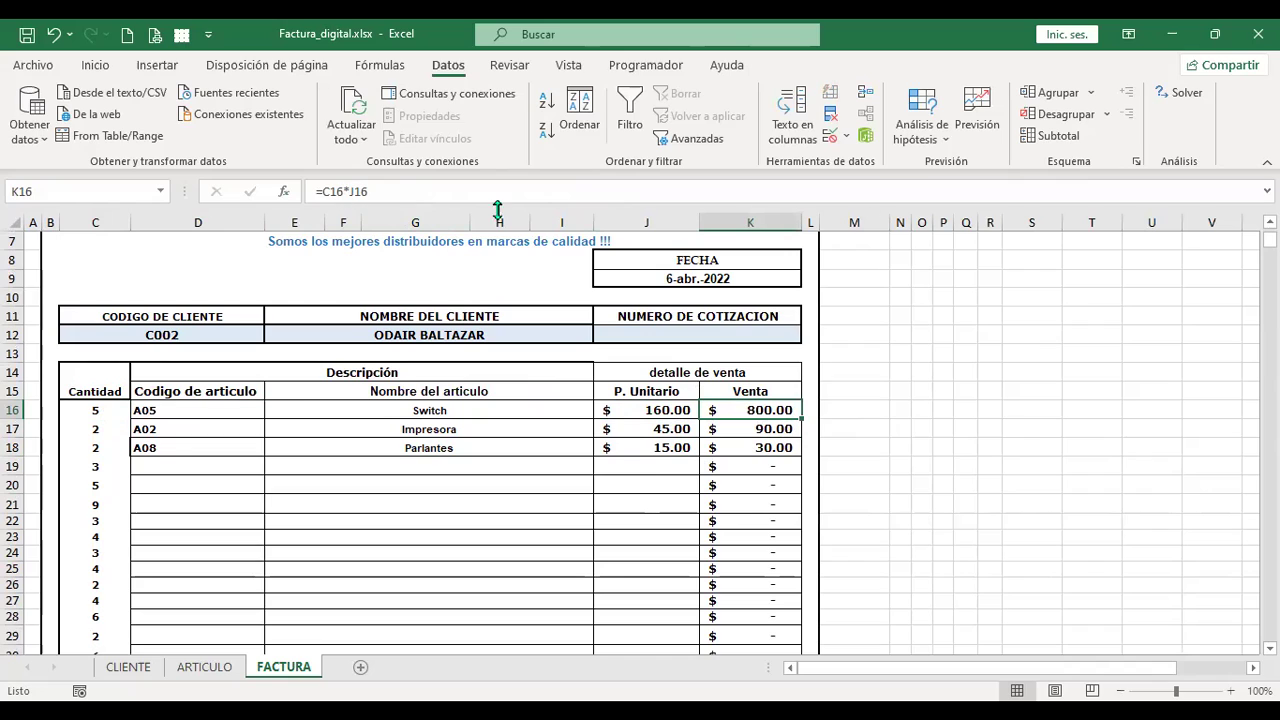
key("Down")
key("Down")
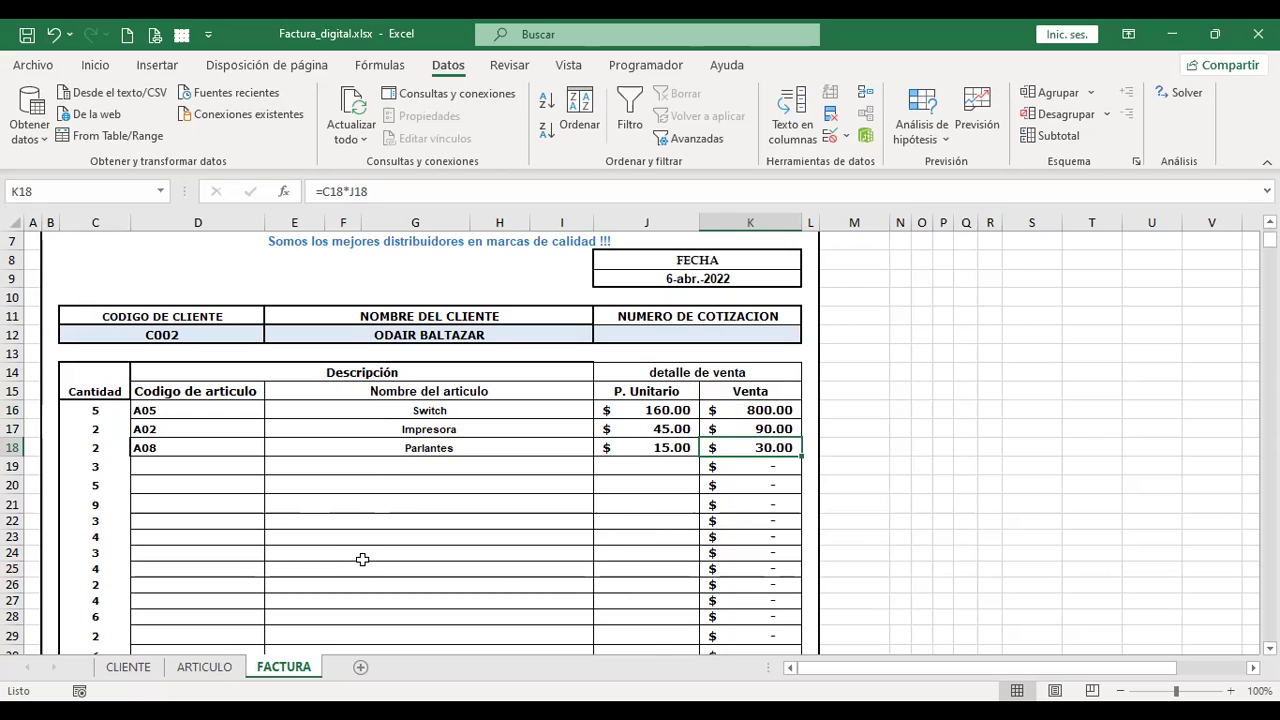
key("alt")
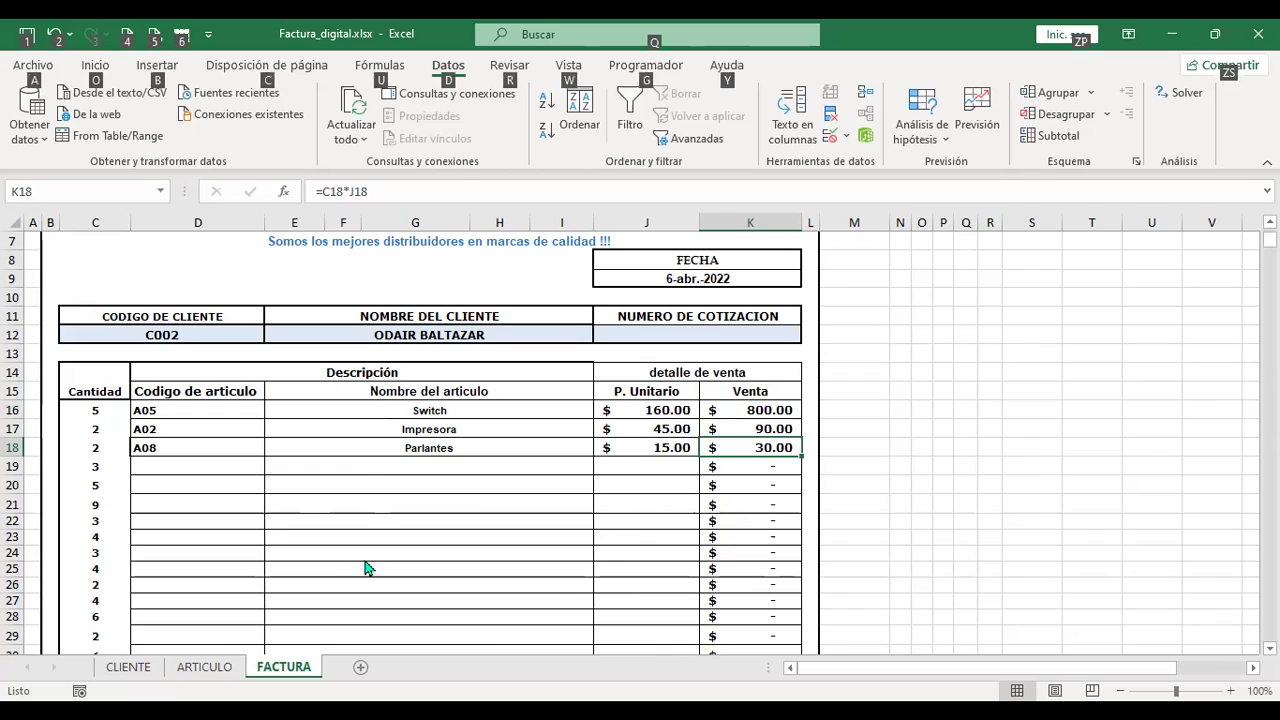
key("alt")
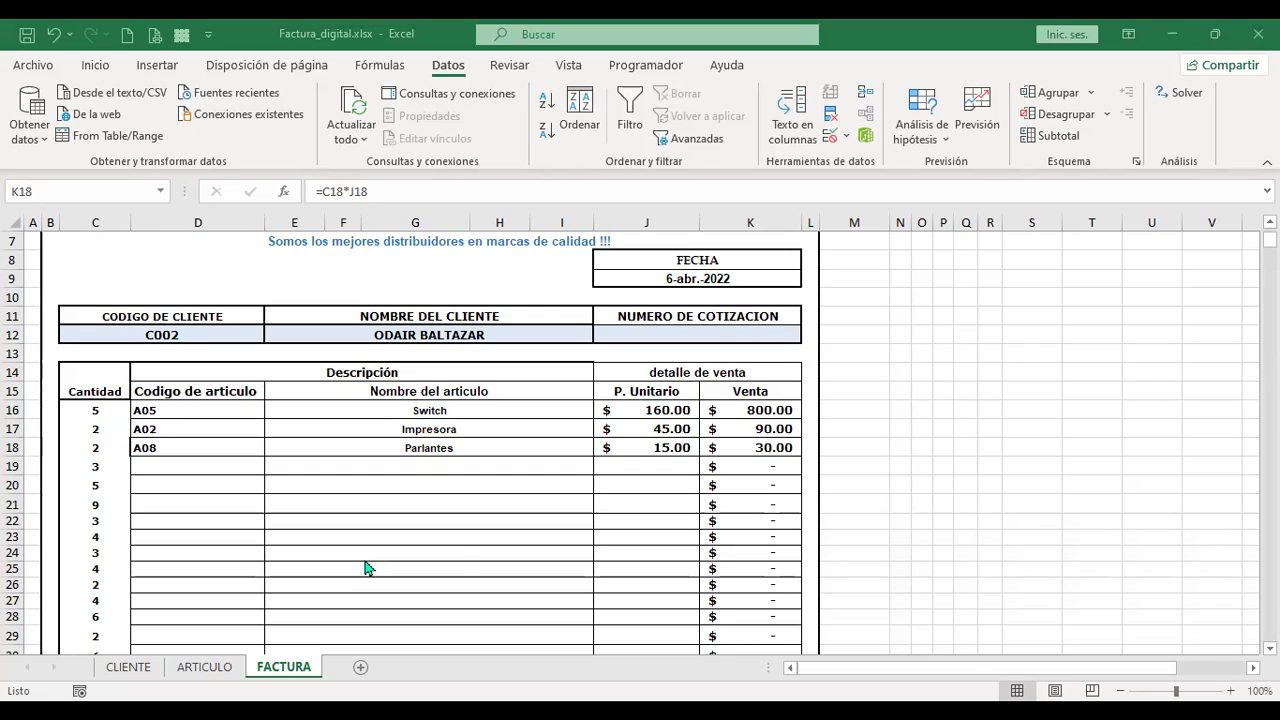
Start a FECHA formula in cell I3 of the CLIENTE sheet.
left_click(124, 668)
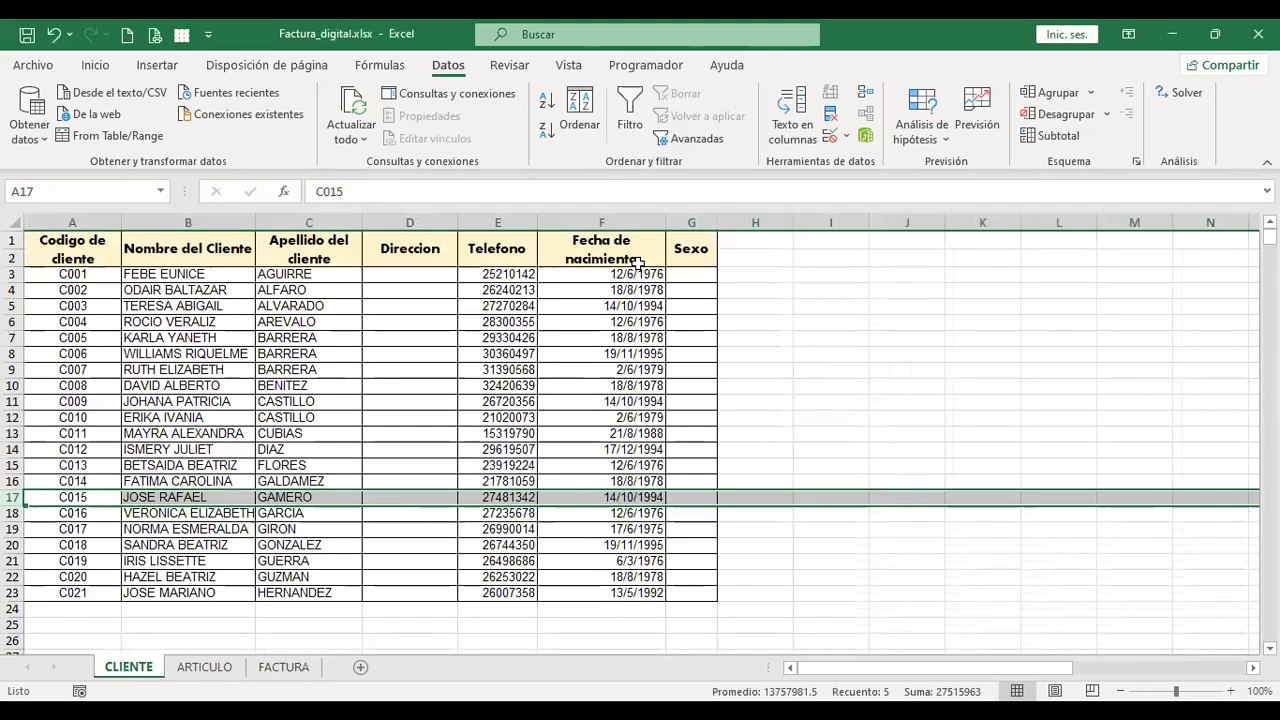
left_click(410, 276)
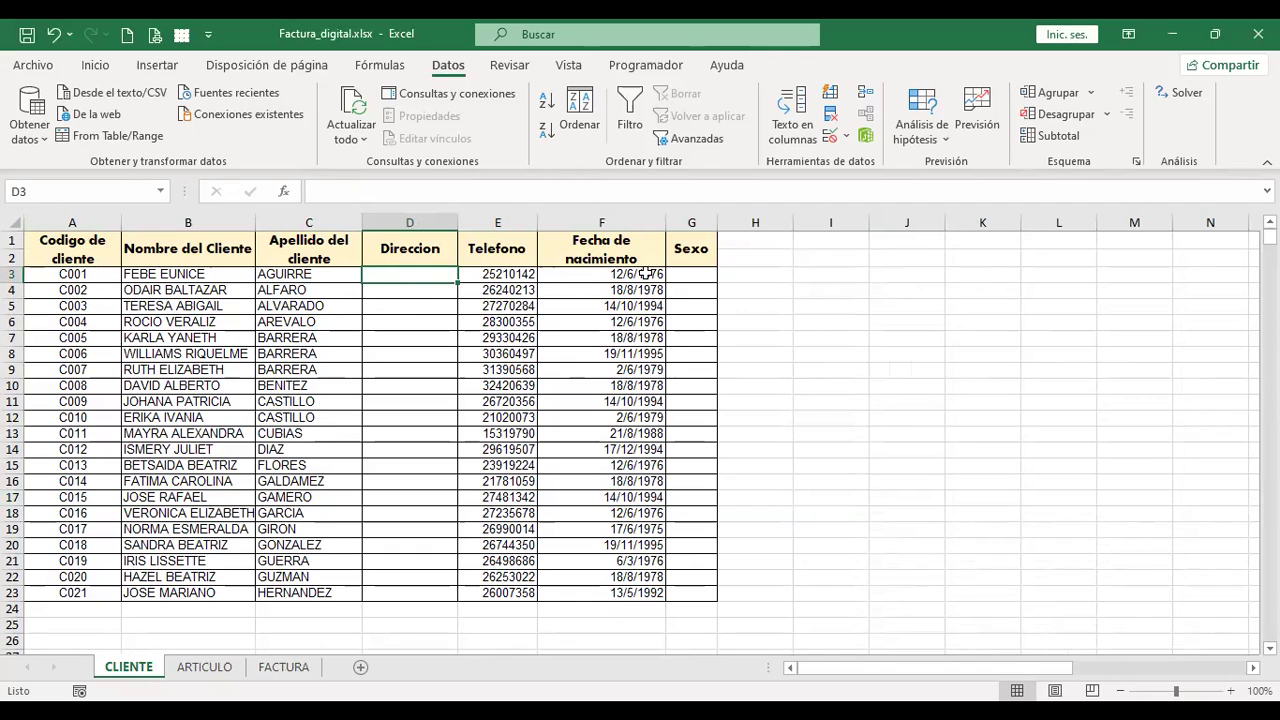
left_click(747, 274)
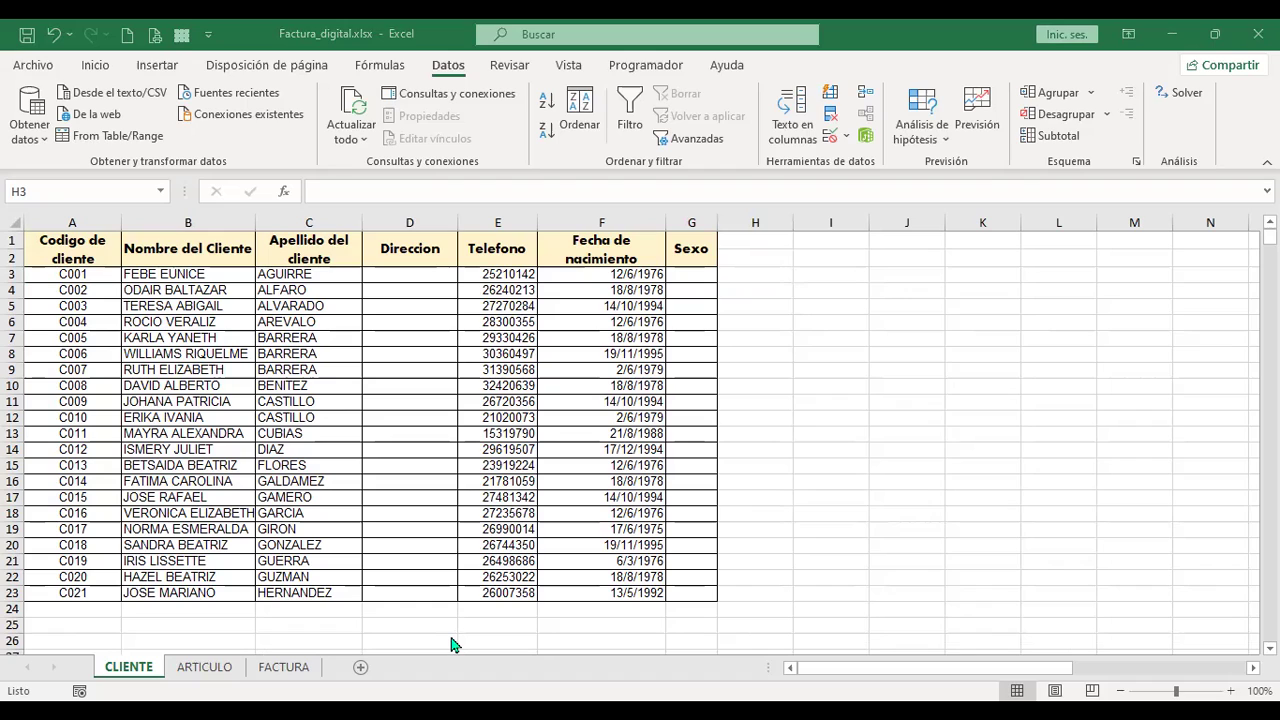
key("Right")
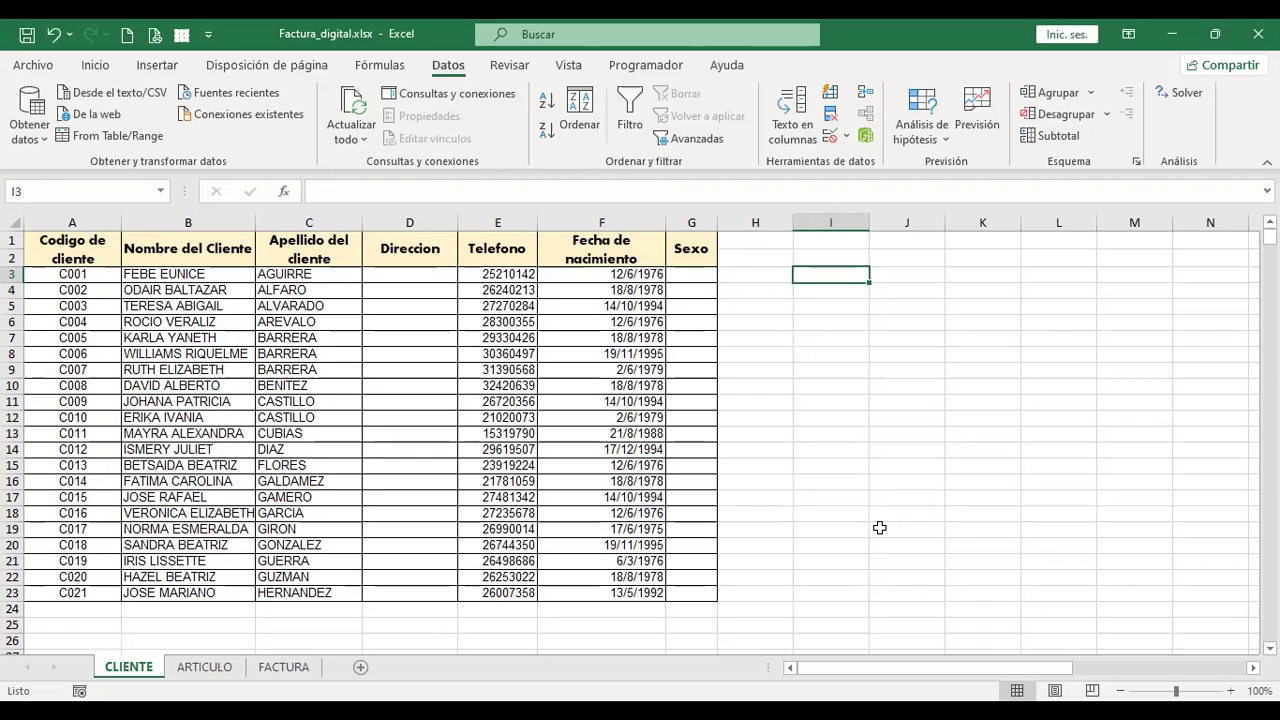
type("+")
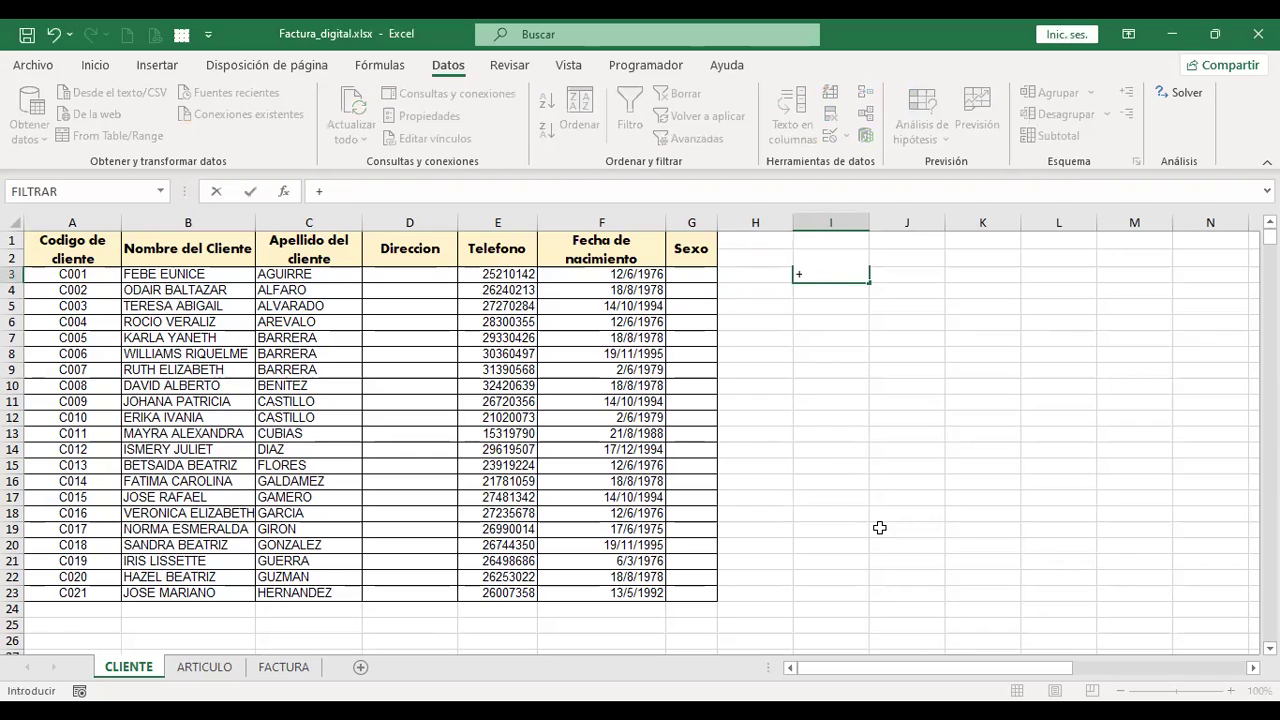
type("fec")
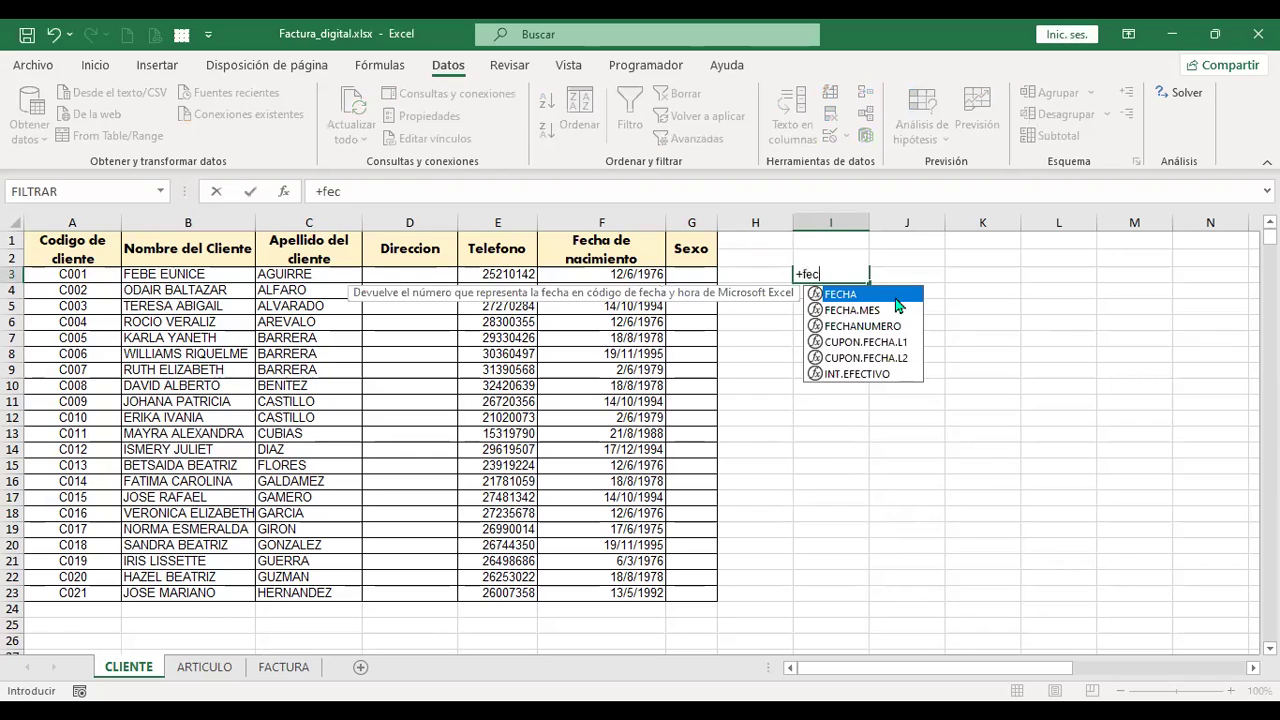
double_click(840, 296)
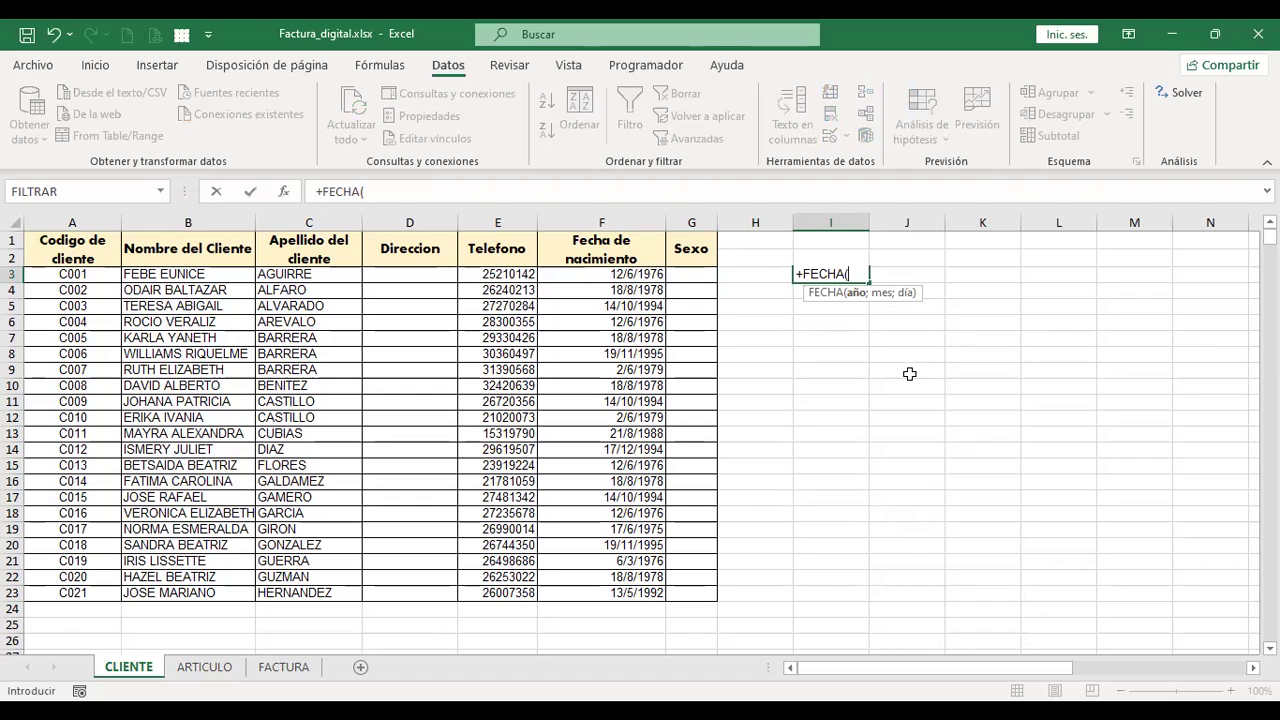
left_click(636, 275)
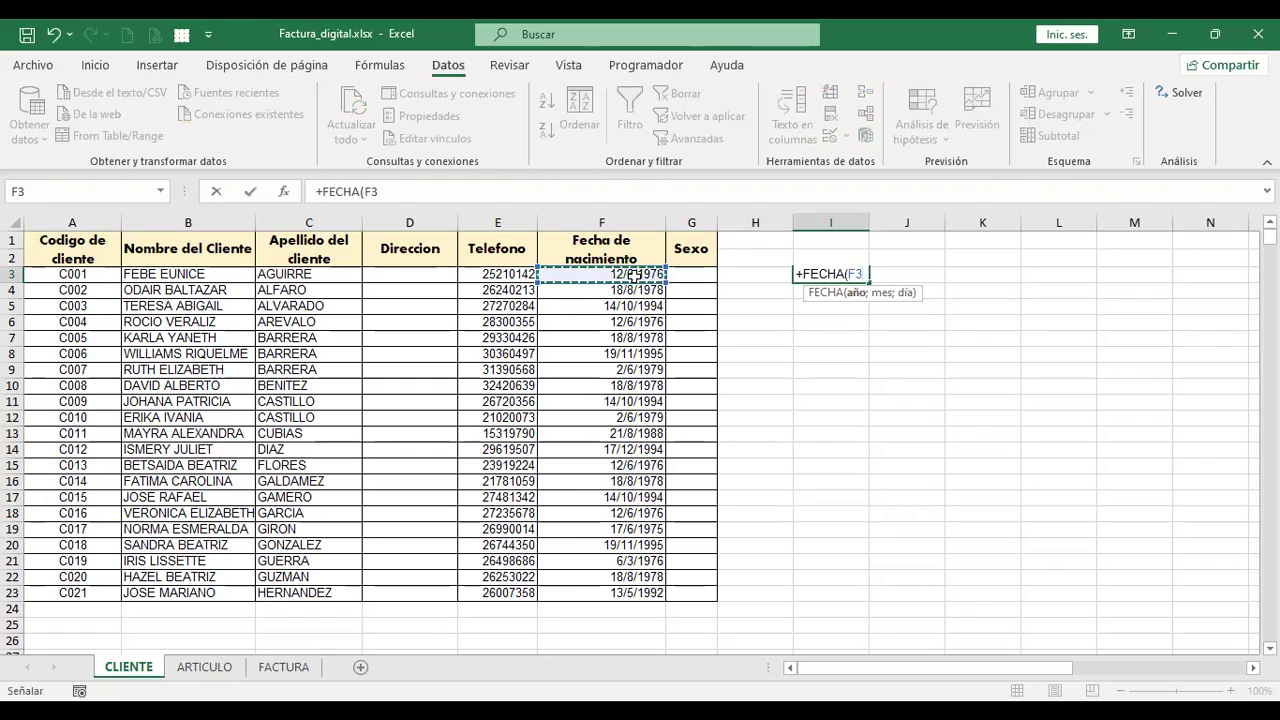
key("BackSpace")
key("BackSpace")
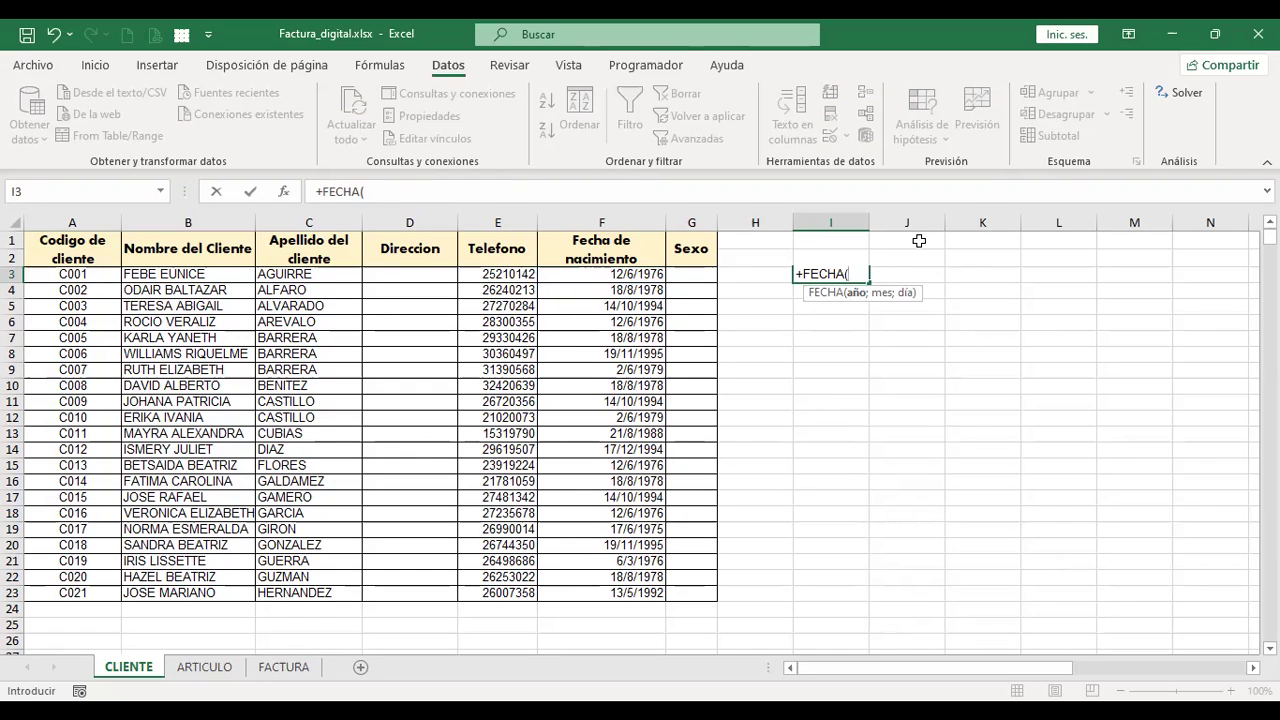
key("BackSpace")
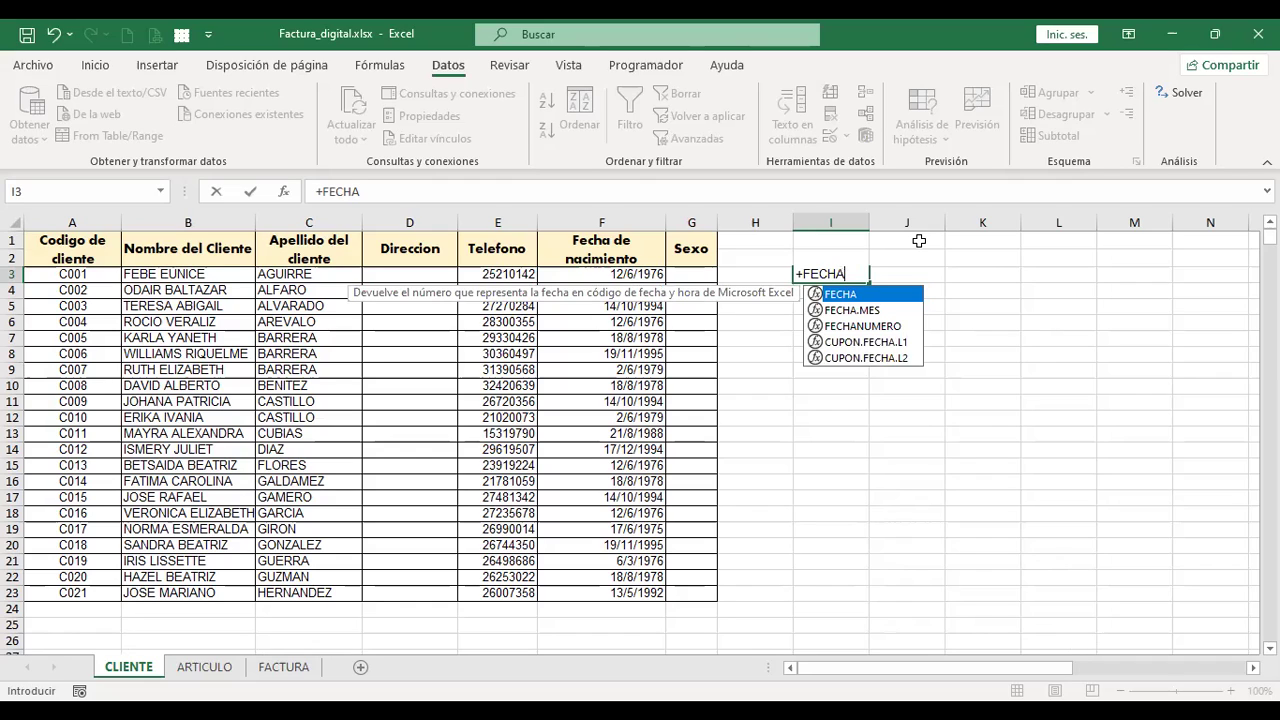
type("(")
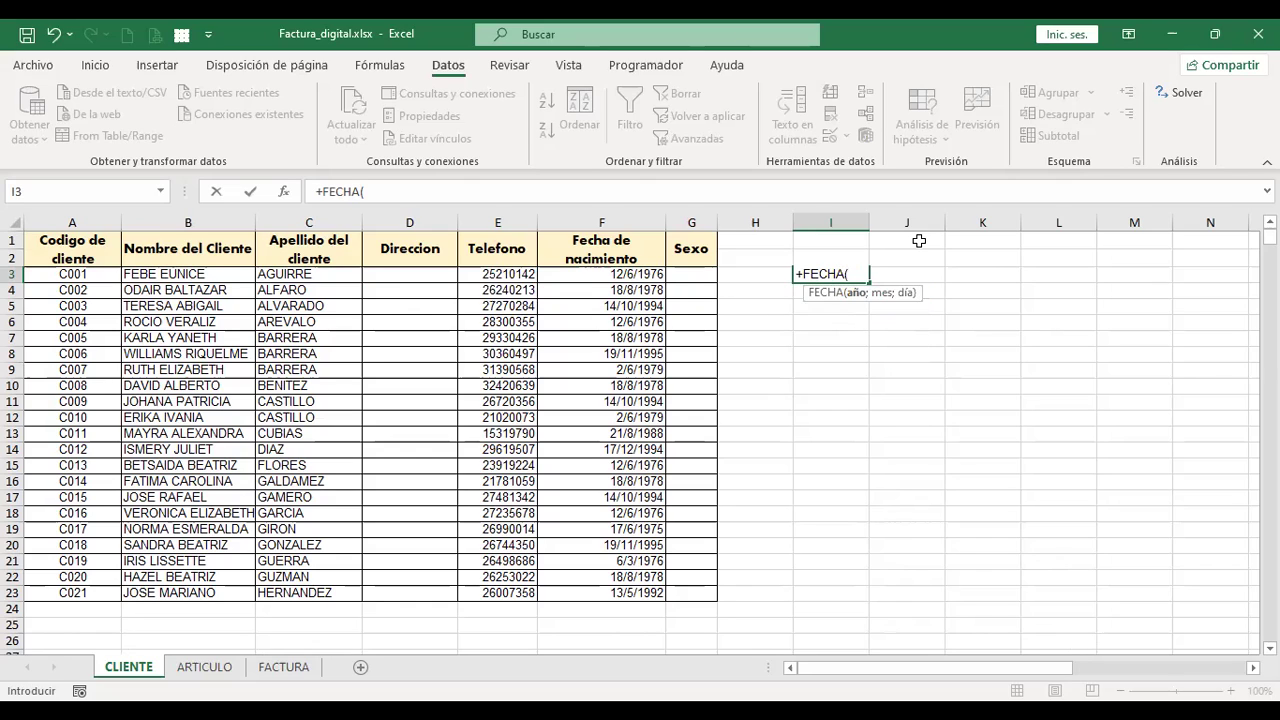
Complete the FECHA formula in I3 with year 2022, month 4 and day 6.
type("2022;")
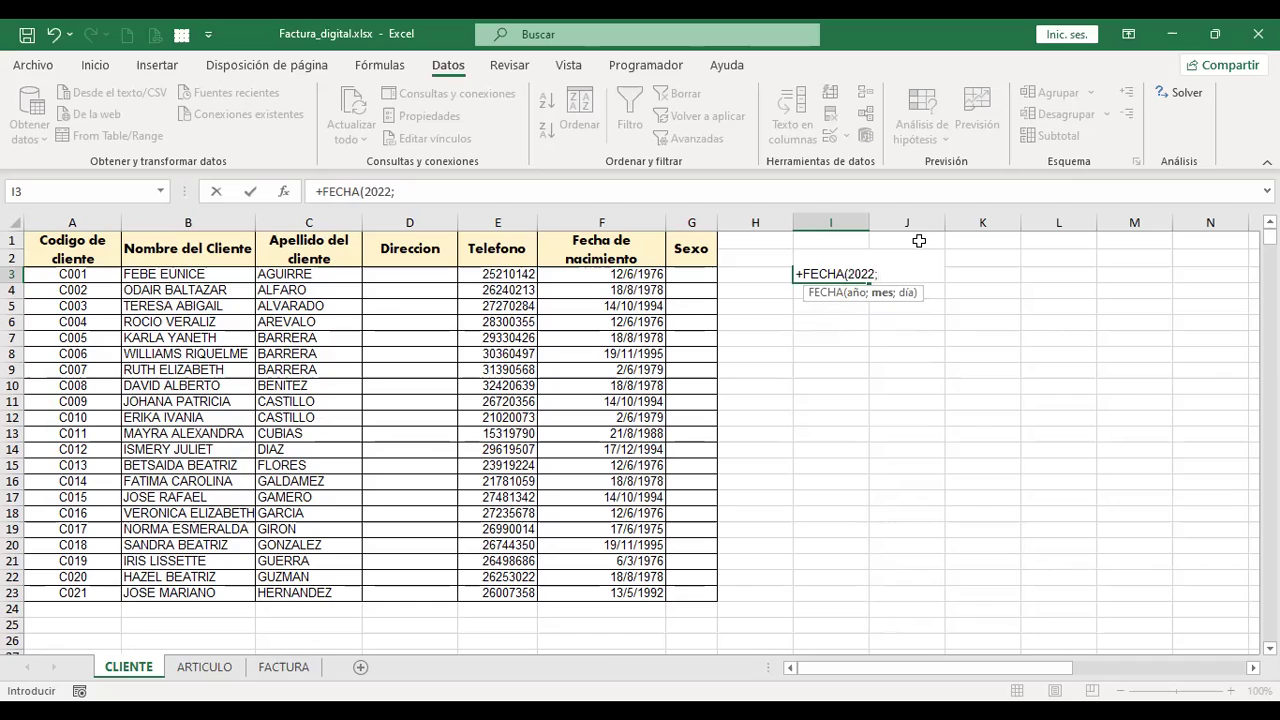
type("04;6")
key("ctrl+Return")
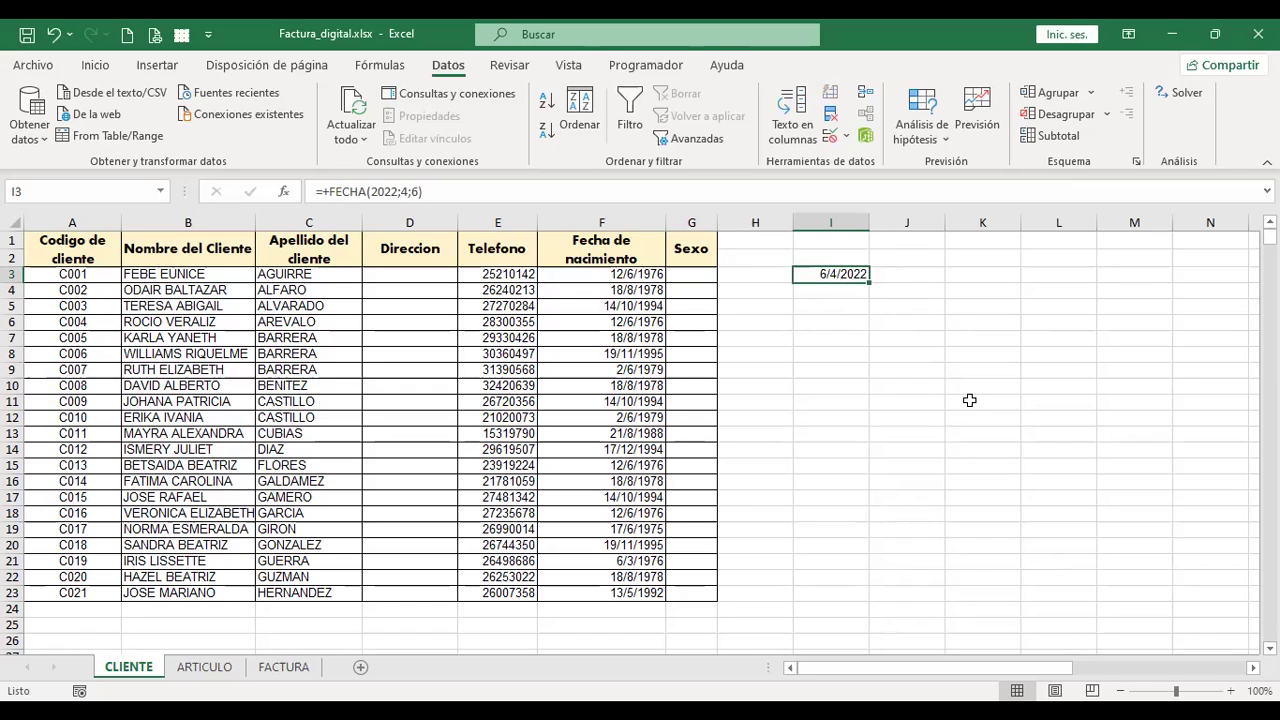
Label cell J3 "Función Fecha" and fit the width of column J to its text.
key("Right")
type("Función Fecha")
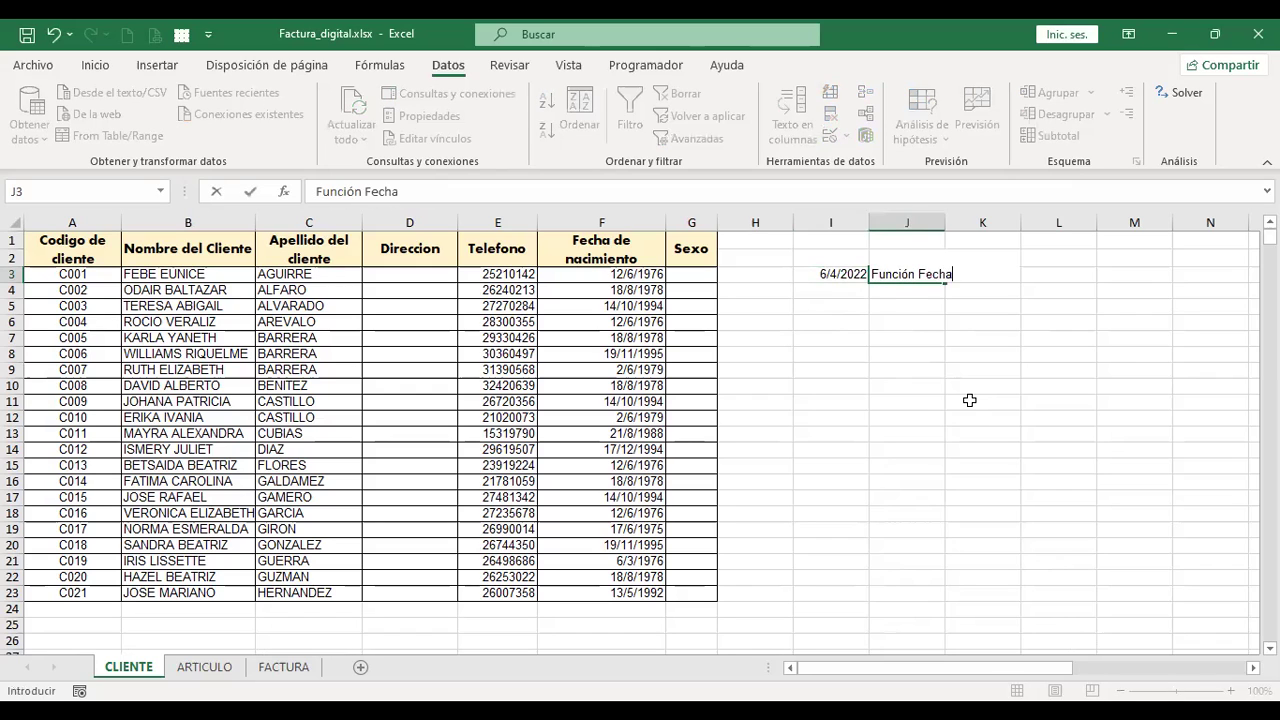
key("Return")
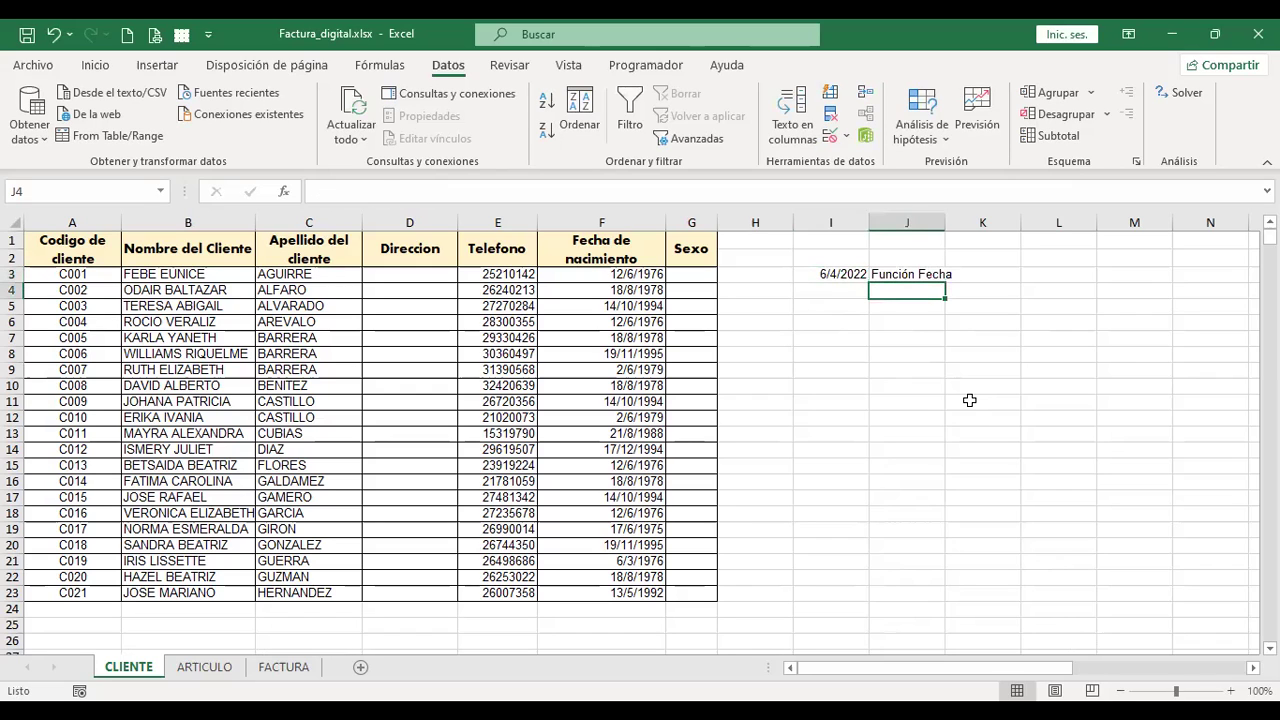
double_click(945, 226)
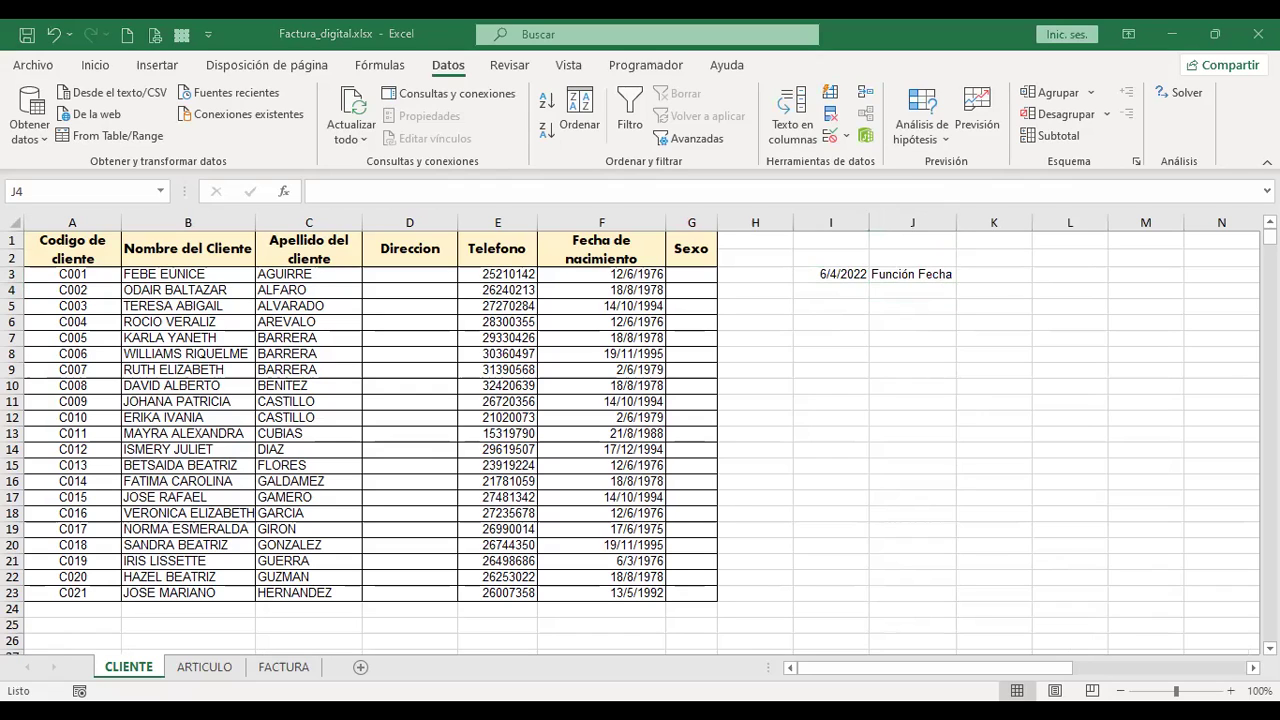
Calculate the first client's age in J4 with FRAC.AÑO, using I3 as start date, F3 as end date and base 3 - Real/365.
type("+fra")
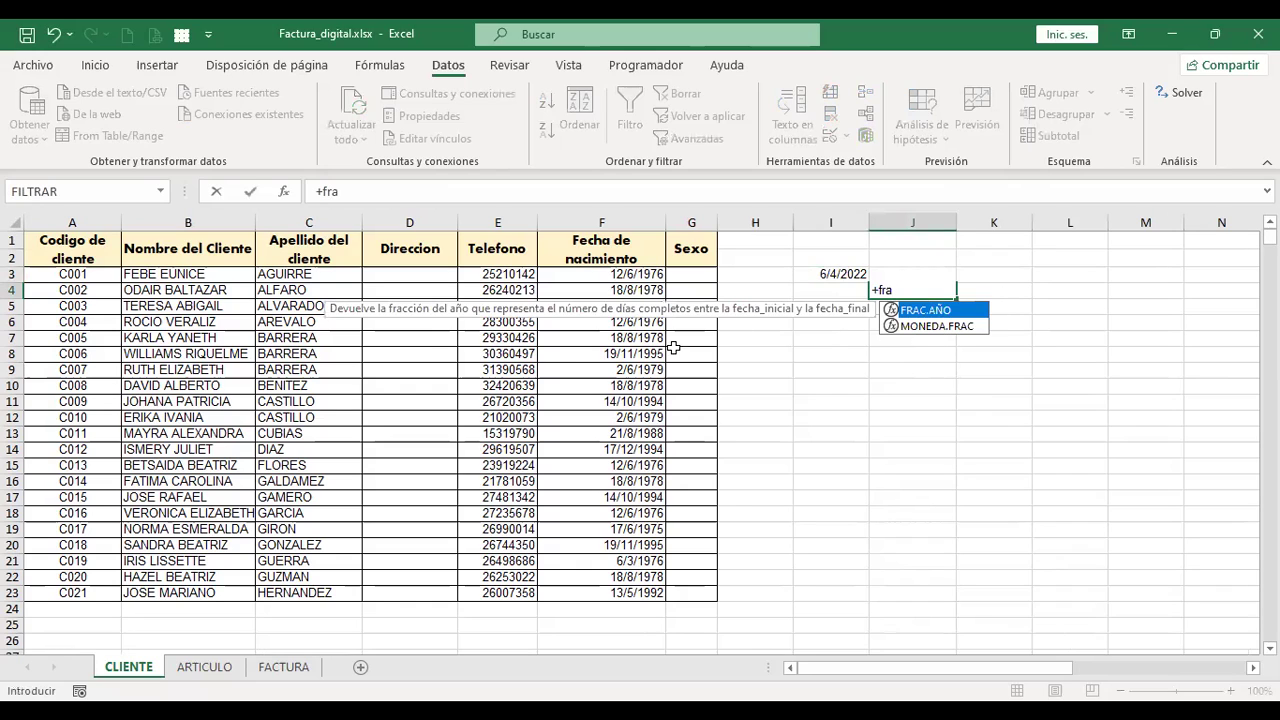
double_click(967, 312)
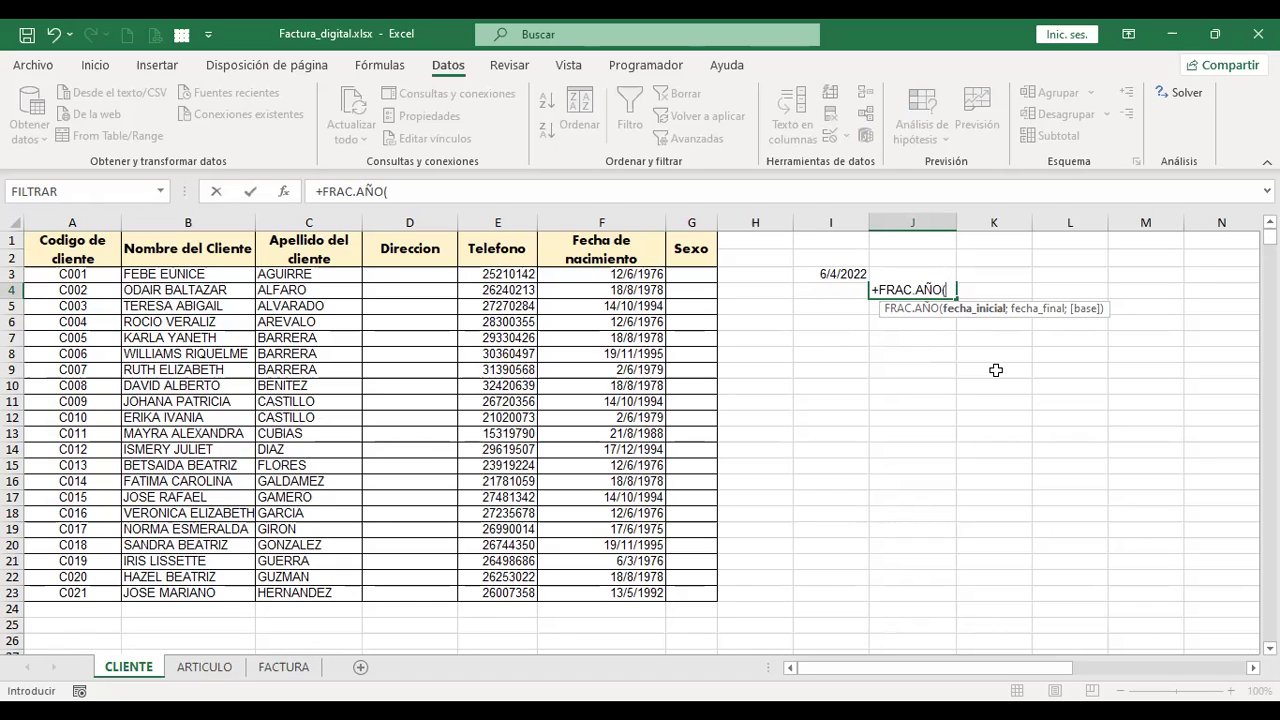
left_click(827, 273)
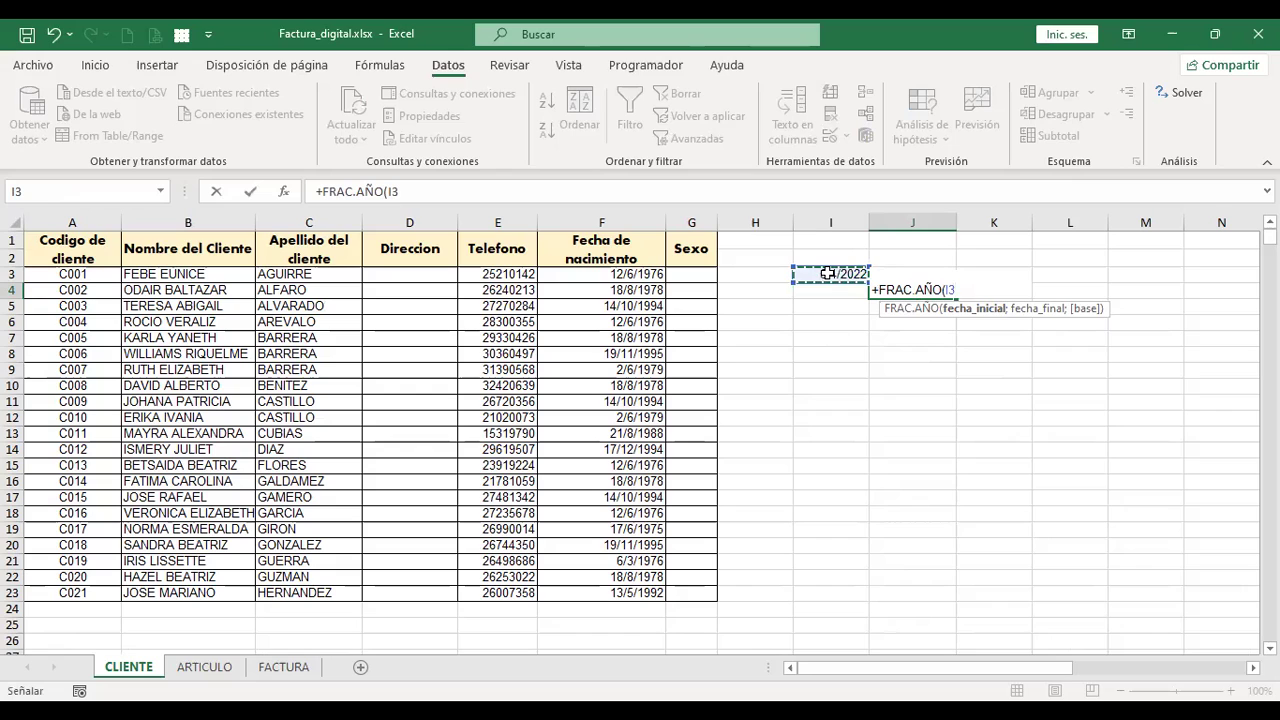
type(";F3")
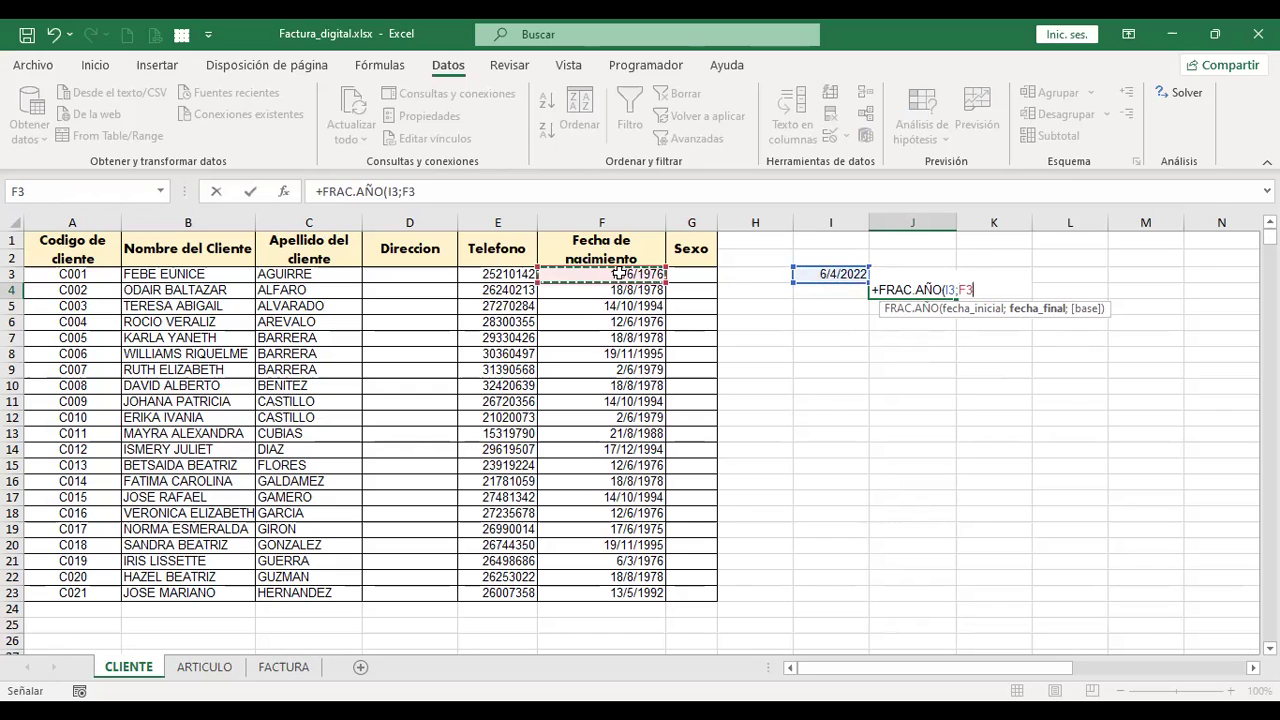
left_click(620, 273)
type(";")
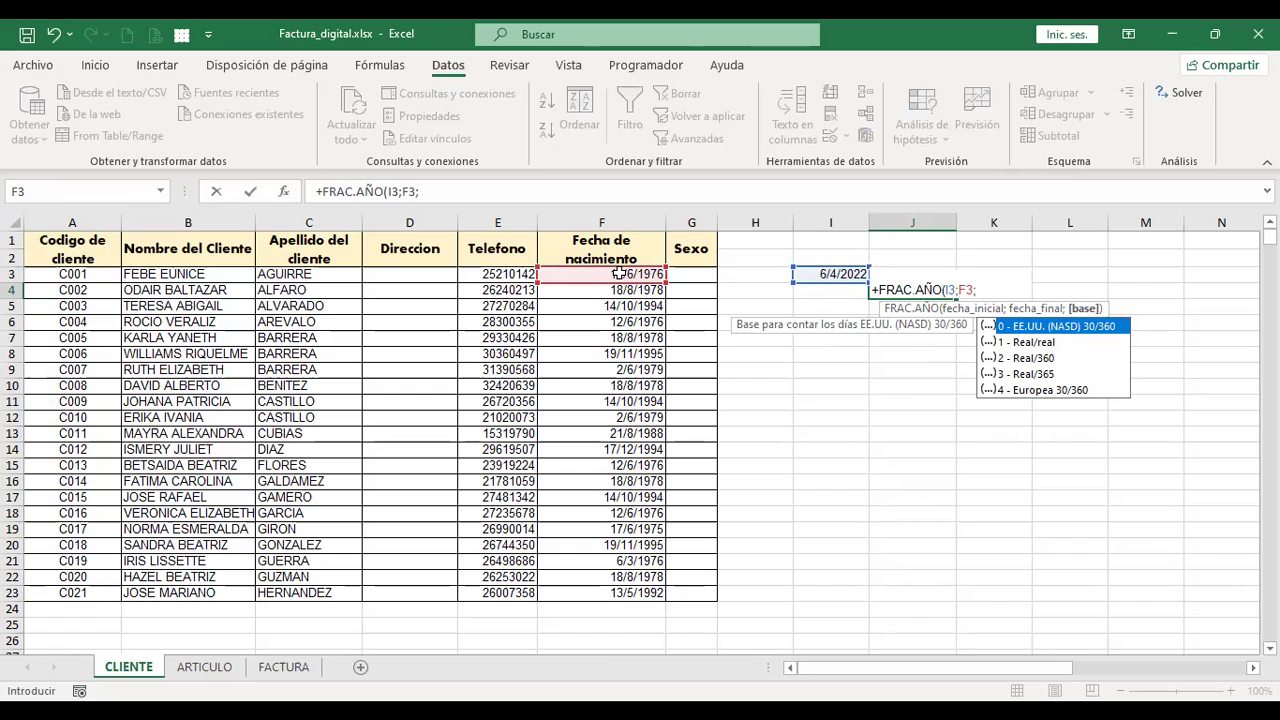
double_click(1033, 373)
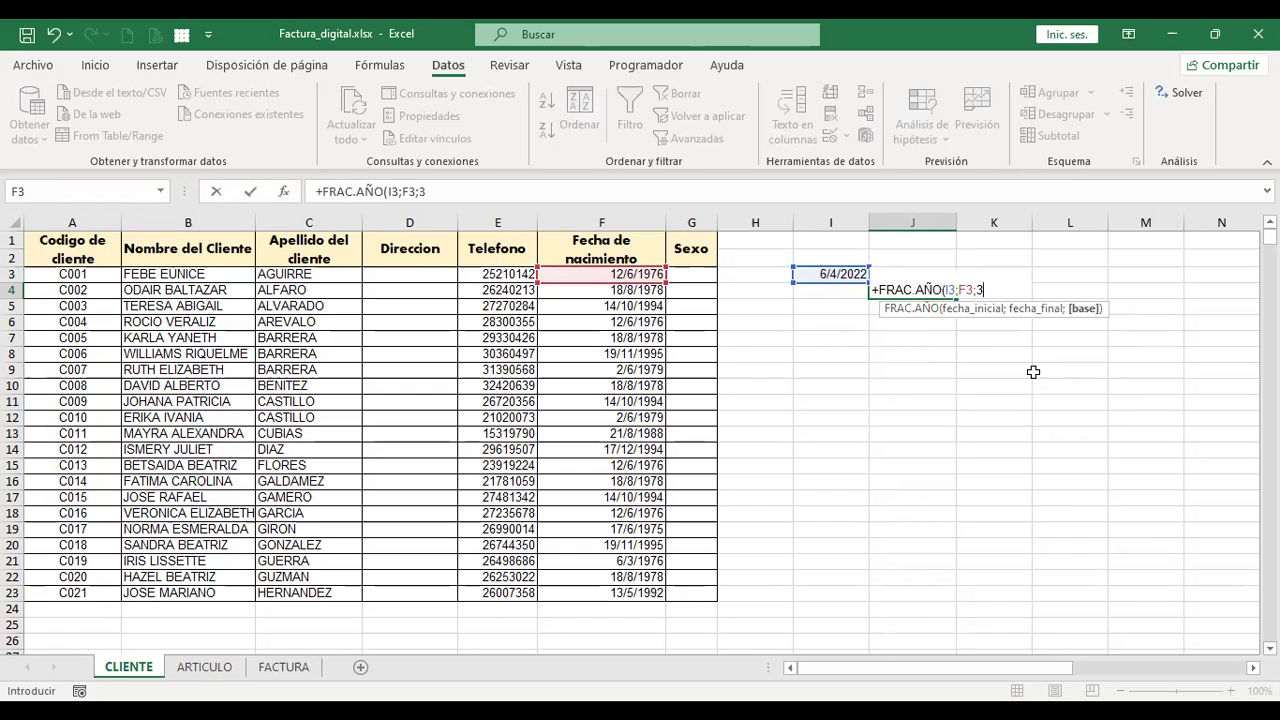
type(")")
key("Return")
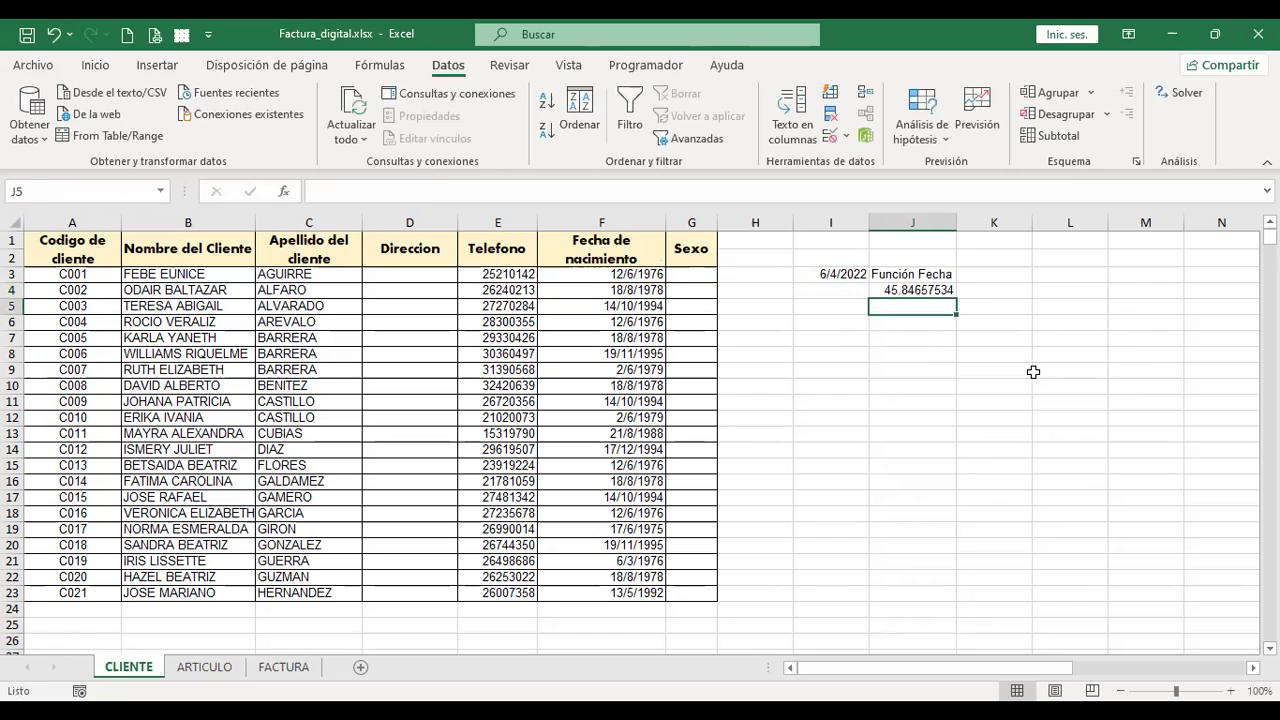
Subtract the first client's birth year from 2022 in cell K5 as a comparison for the FRAC.AÑO age.
key("Up")
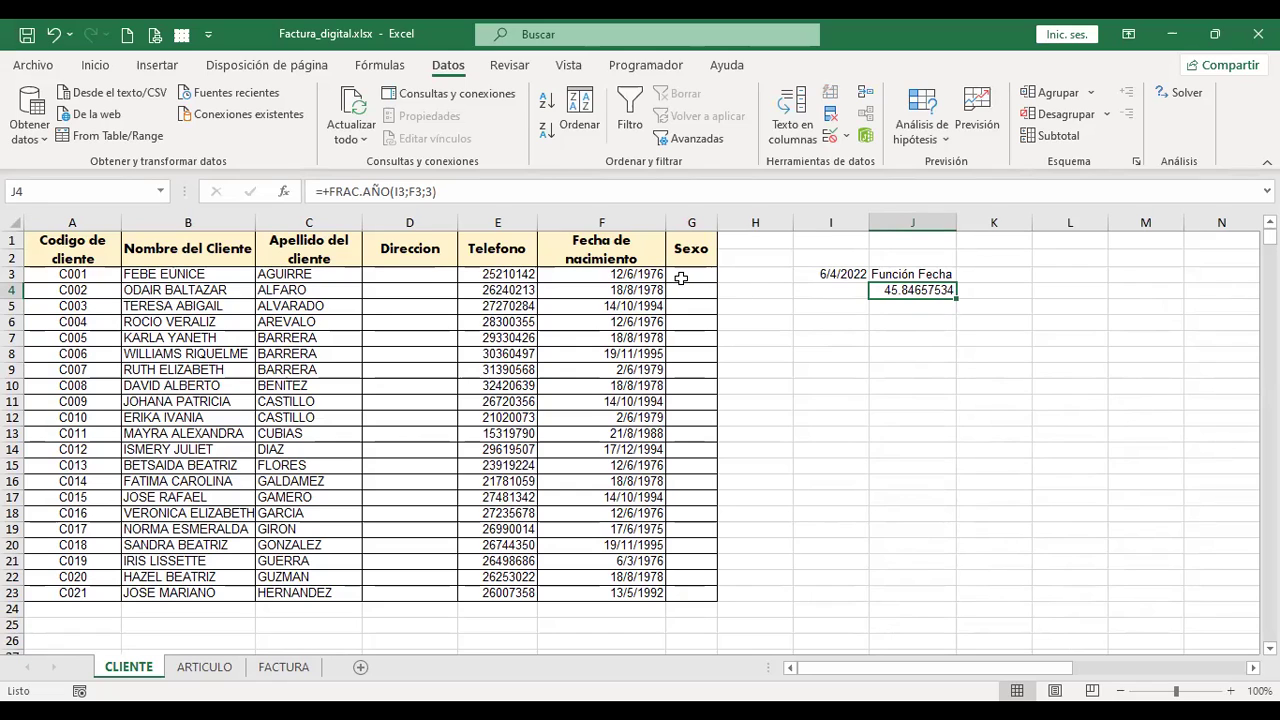
left_click(999, 310)
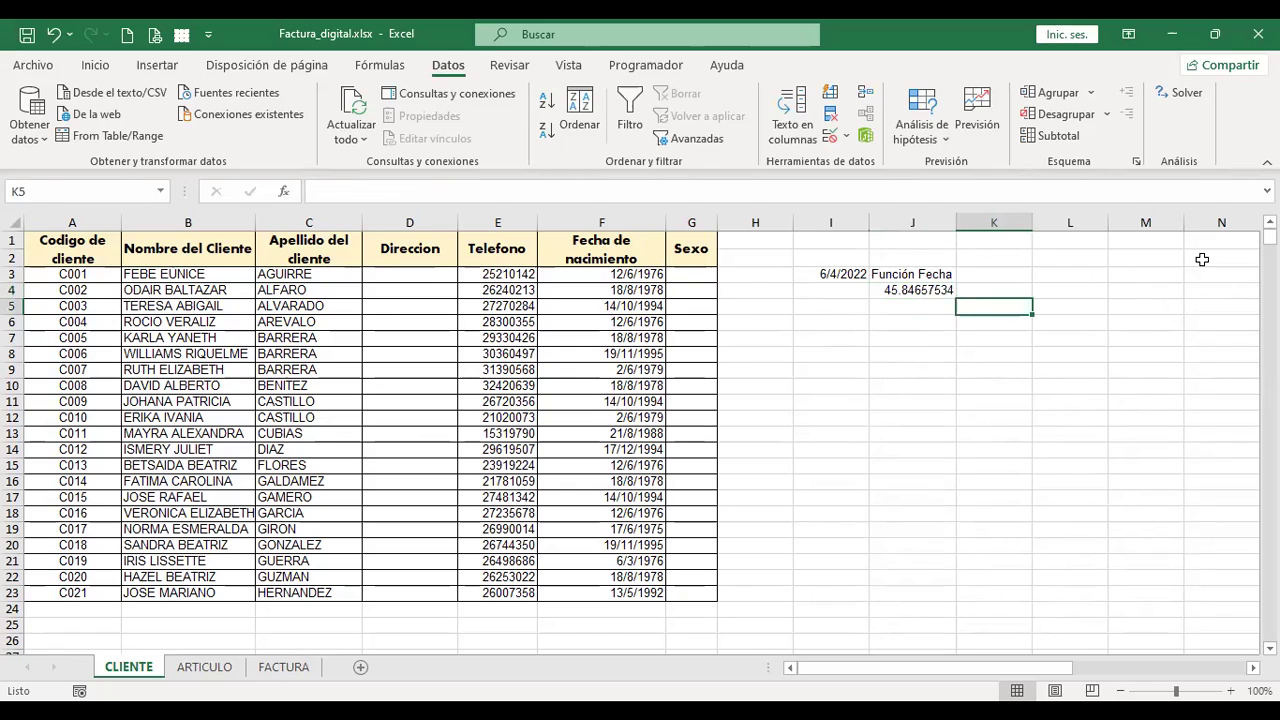
type("+2022")
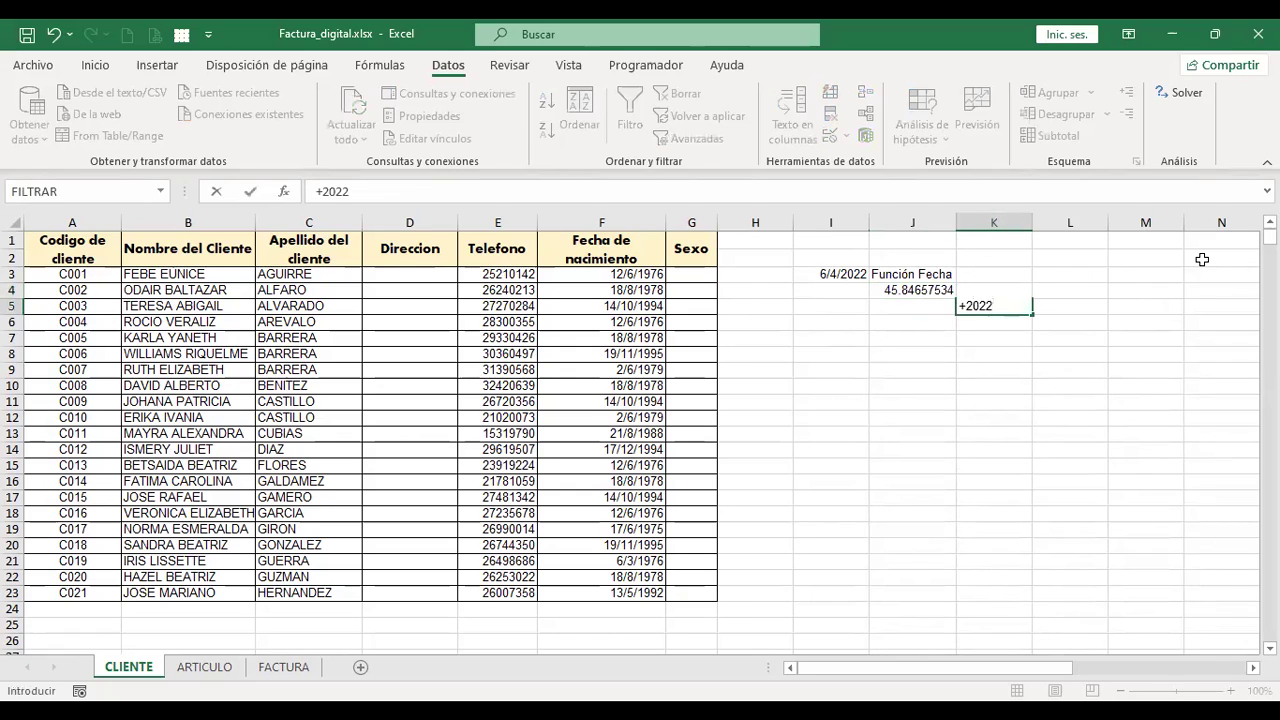
type("-1976")
key("Return")
key("Up")
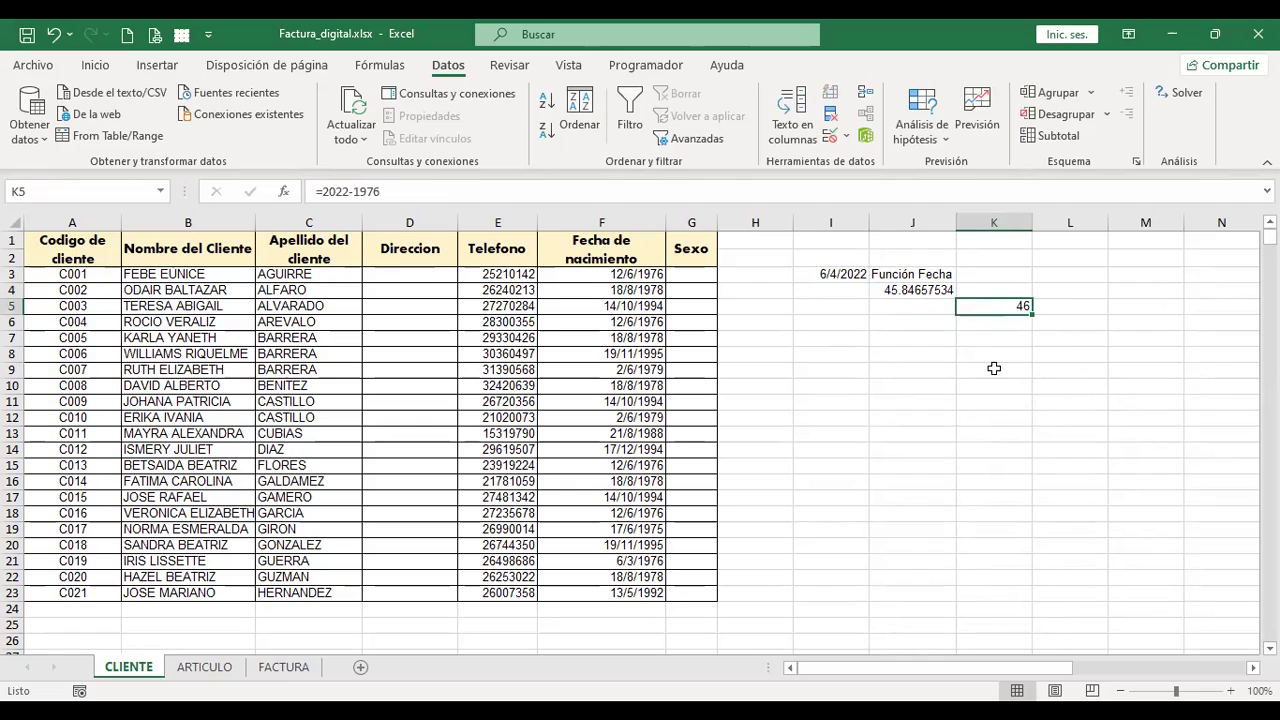
Review the start date, end date and base arguments of the FRAC.AÑO formula in J4, reselecting base 3 - Real/365.
left_click(918, 290)
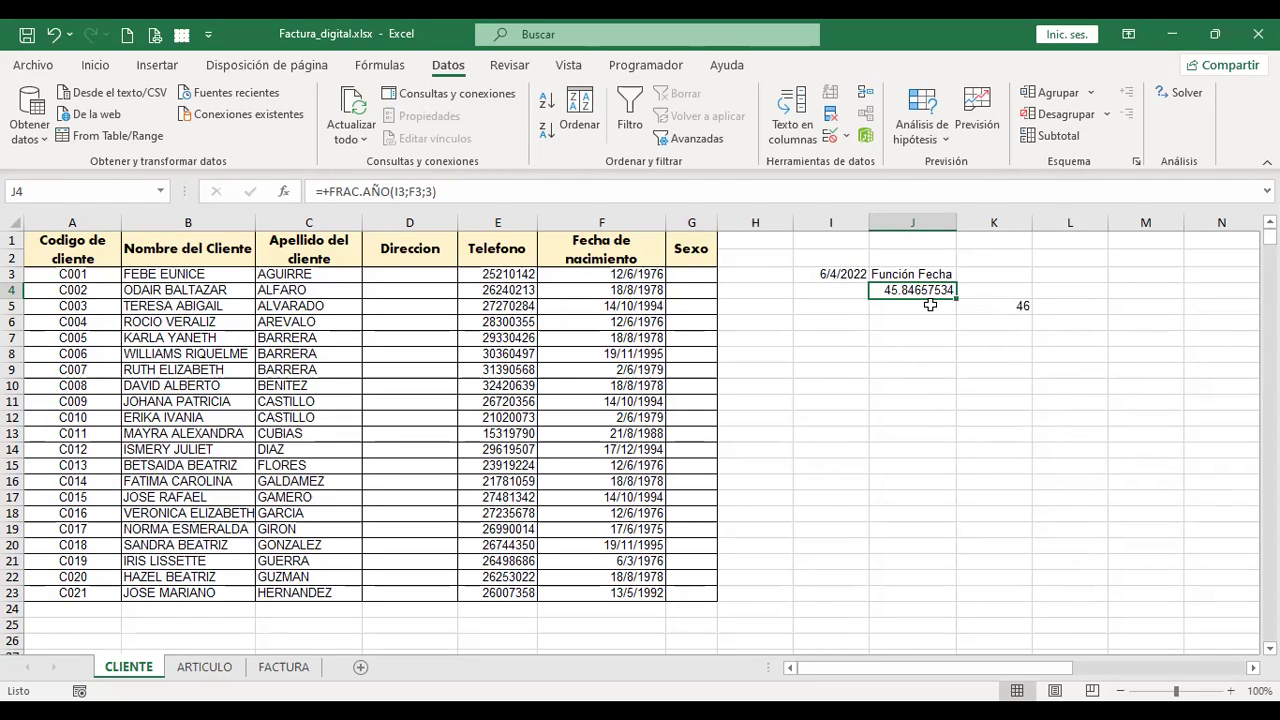
key("F2")
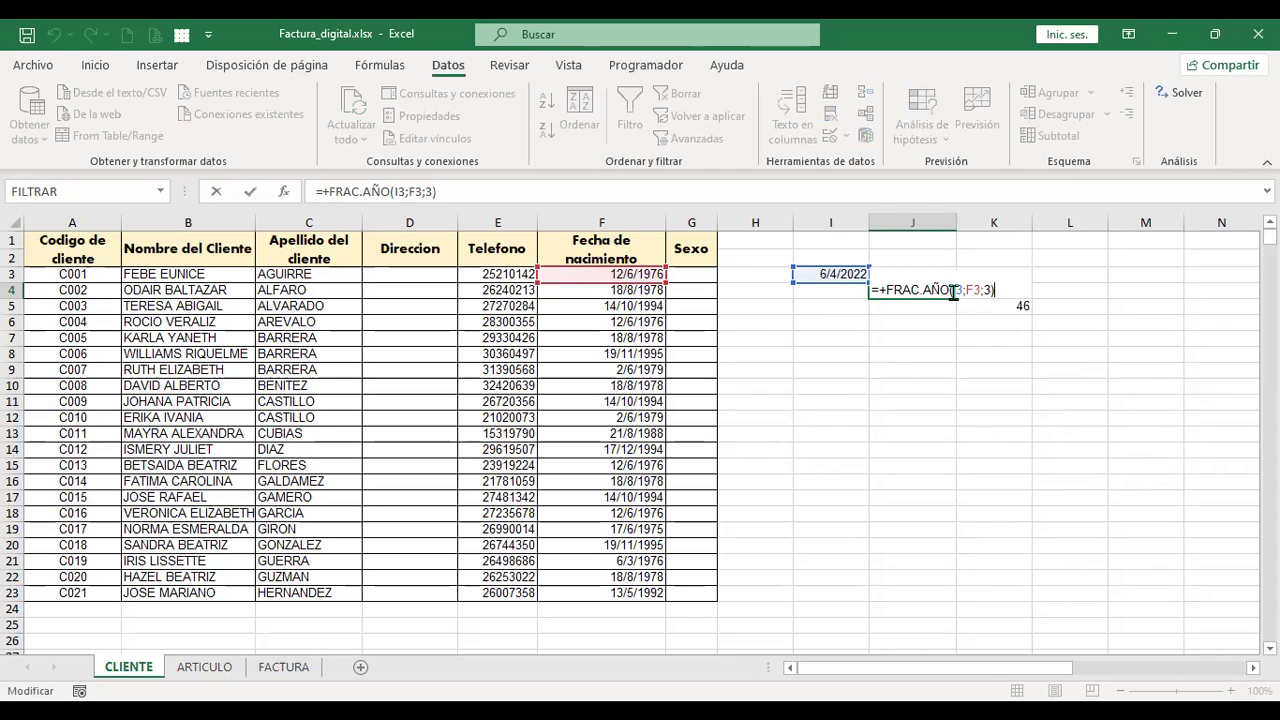
left_click(957, 290)
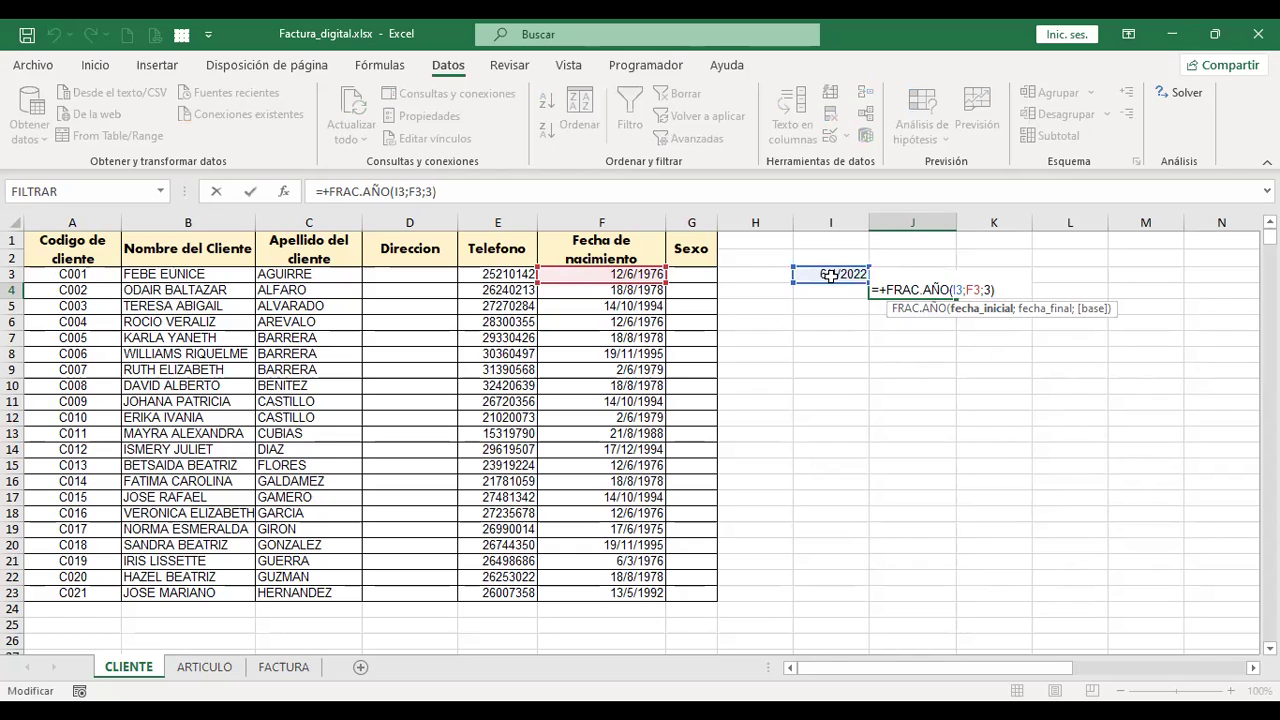
left_click(978, 289)
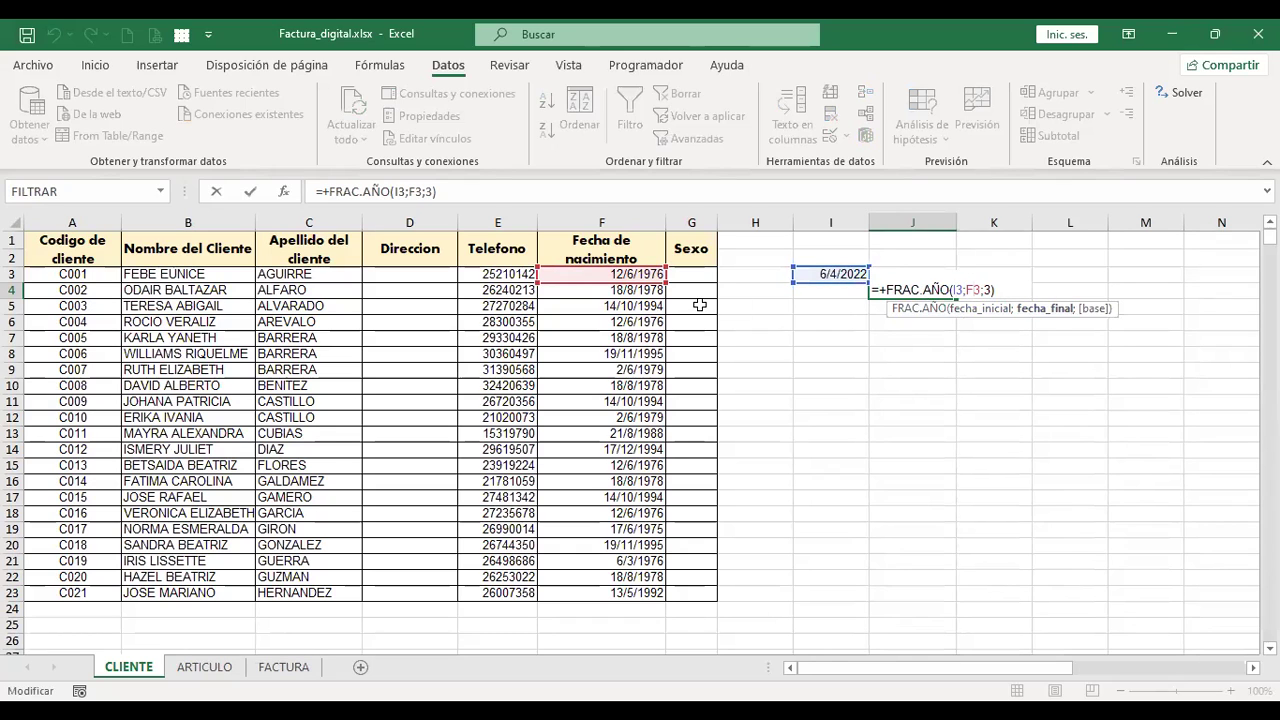
left_click(986, 289)
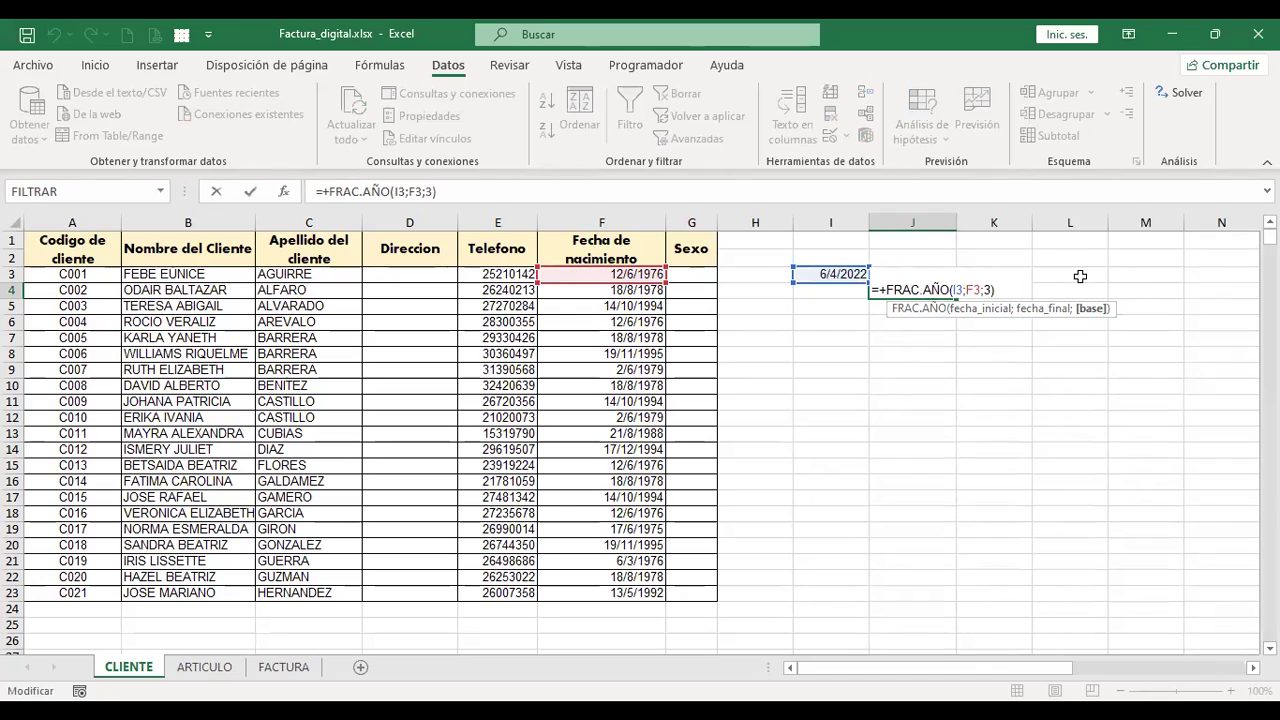
key("BackSpace")
key("BackSpace")
type(";")
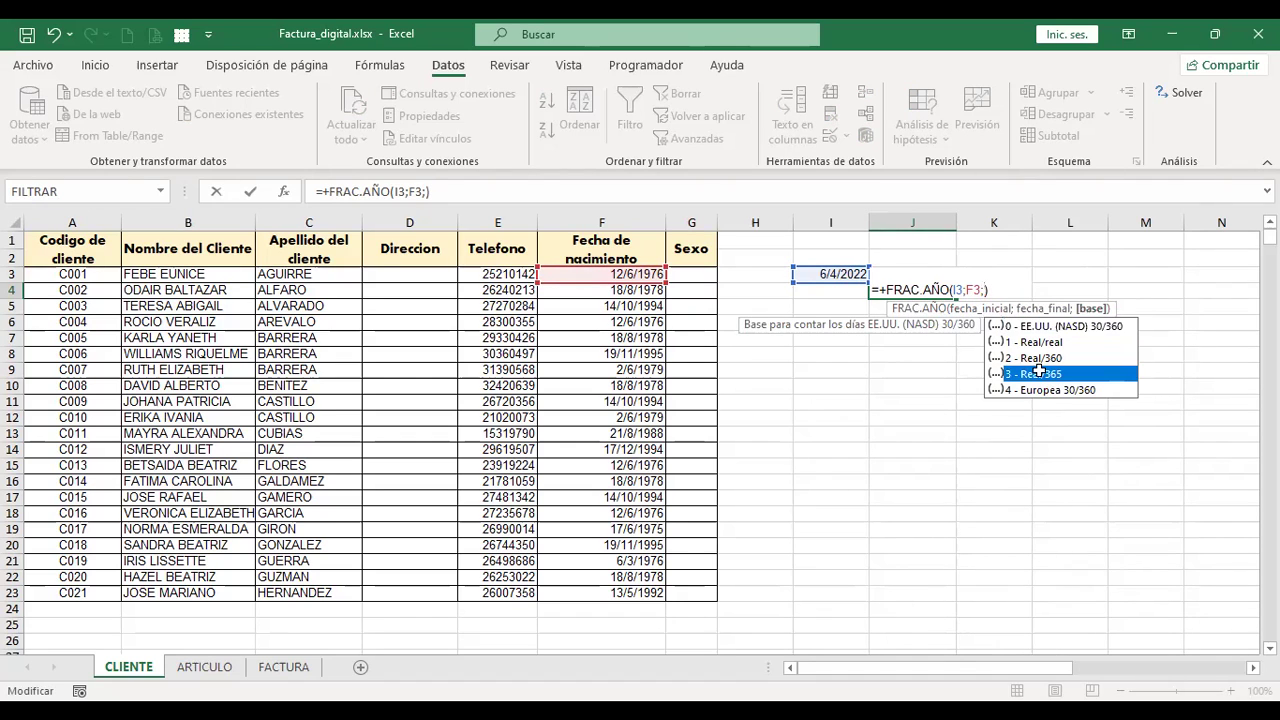
double_click(1038, 374)
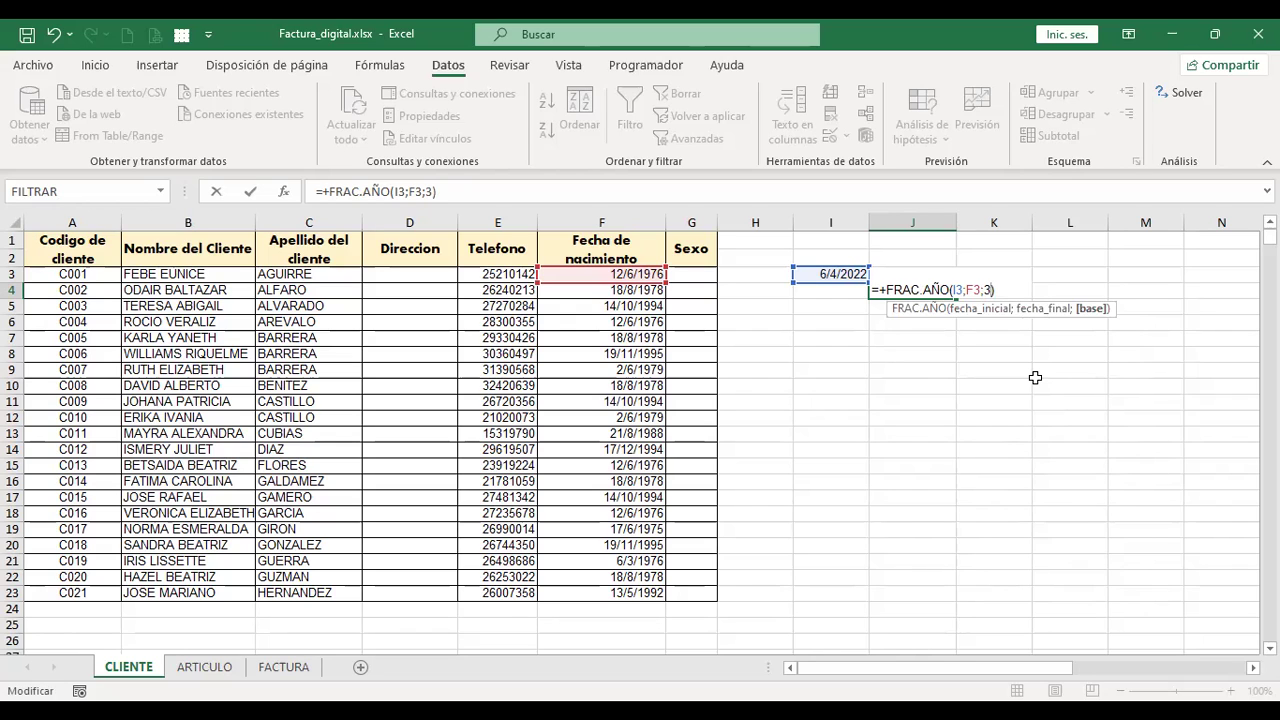
key("ctrl+Return")
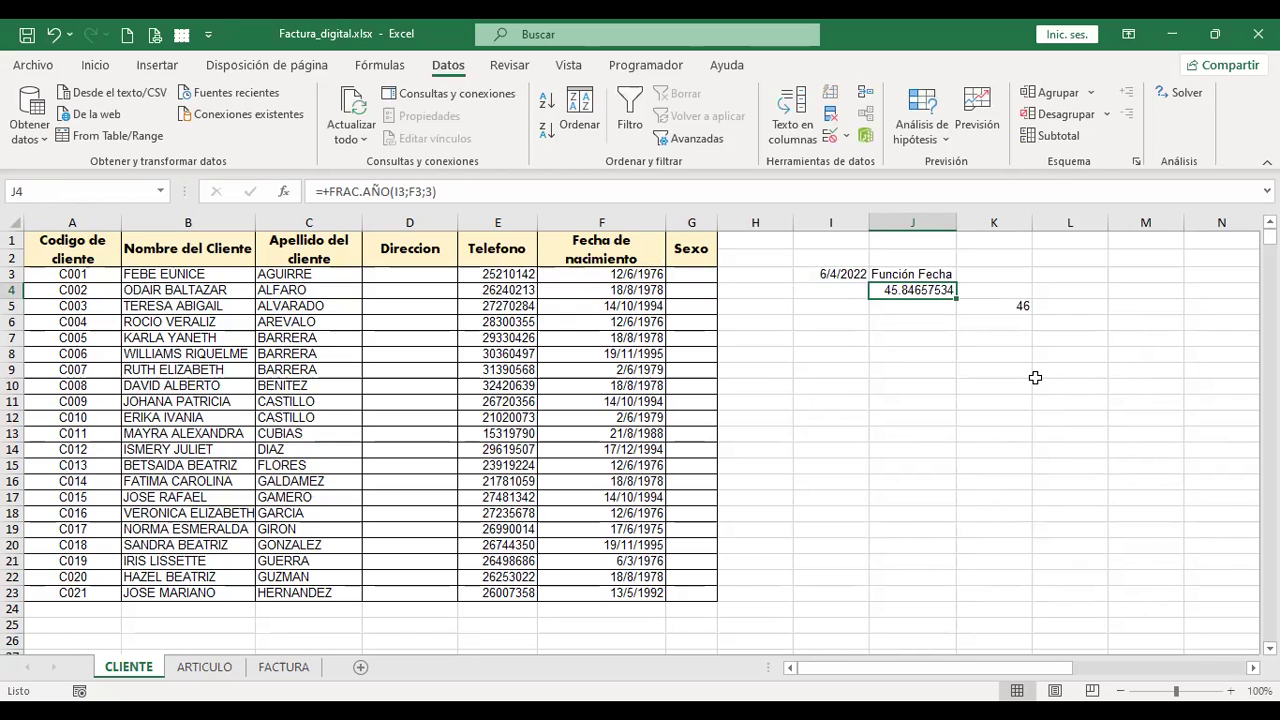
Clear the year-subtraction comparison from cell K5.
key("Right")
key("Down")
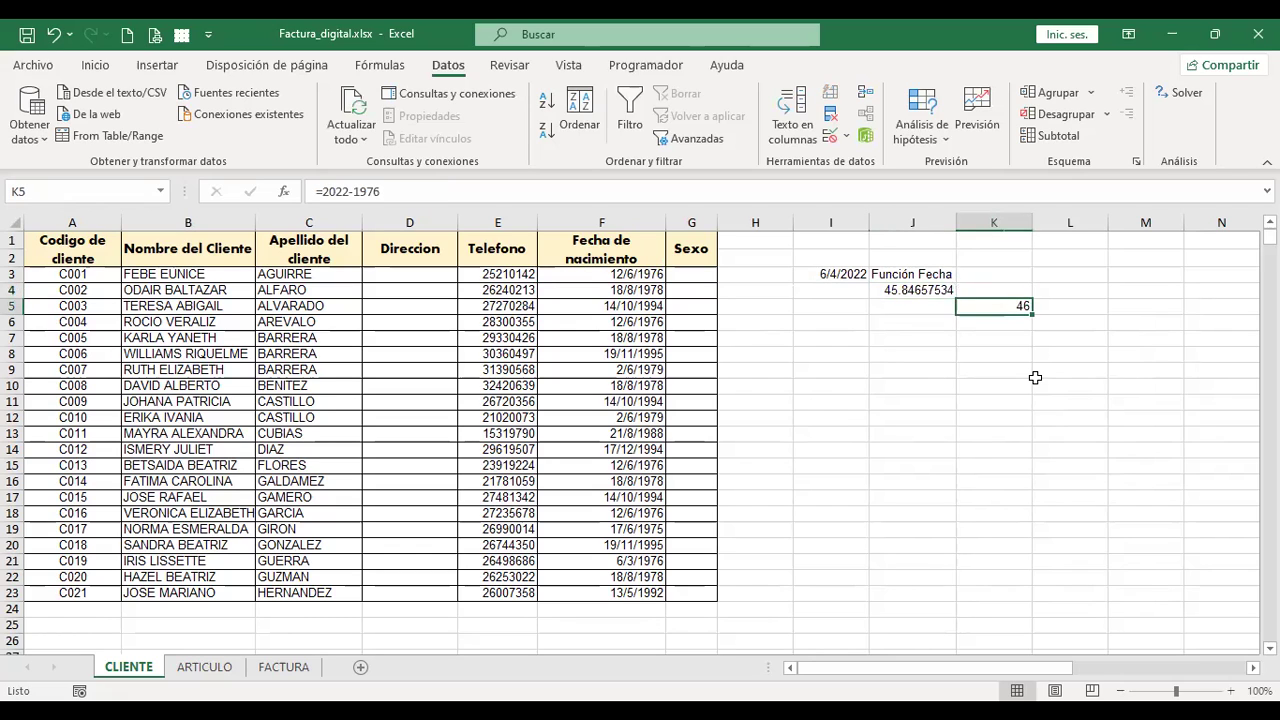
key("Up")
key("Left")
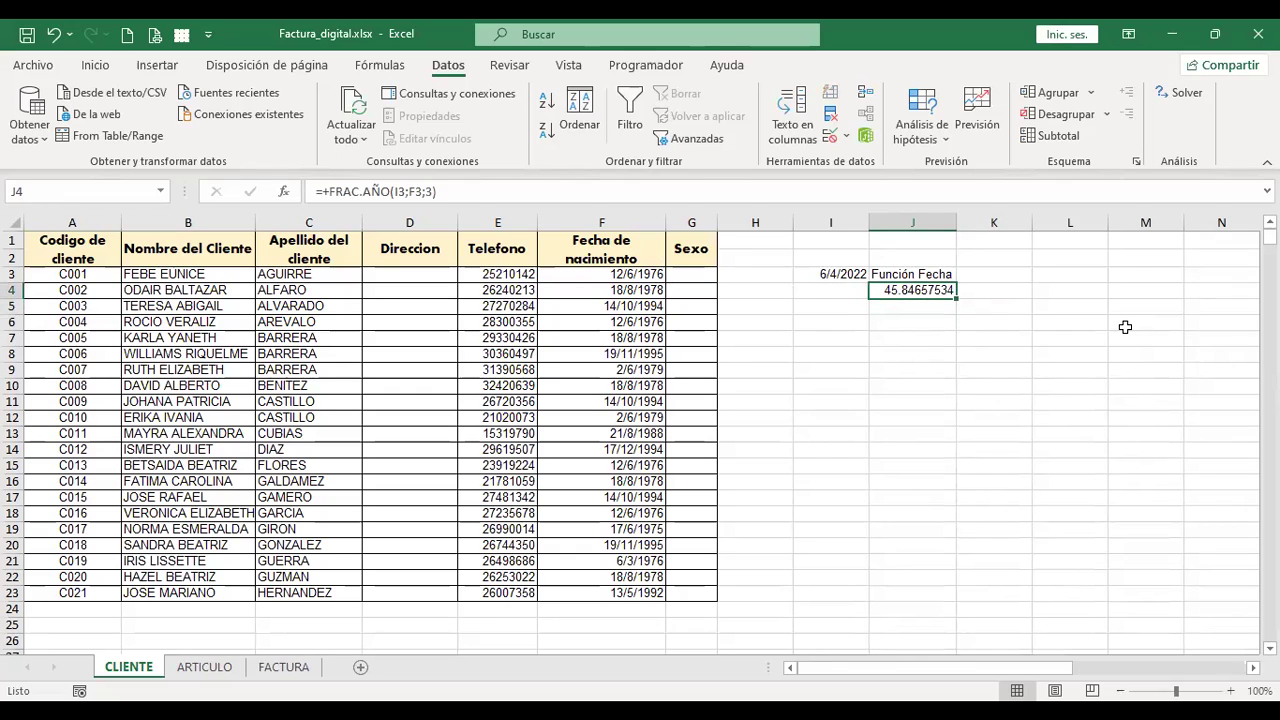
Label cell I4 "Función Frac.año" and fit the width of column I to its text.
key("Left")
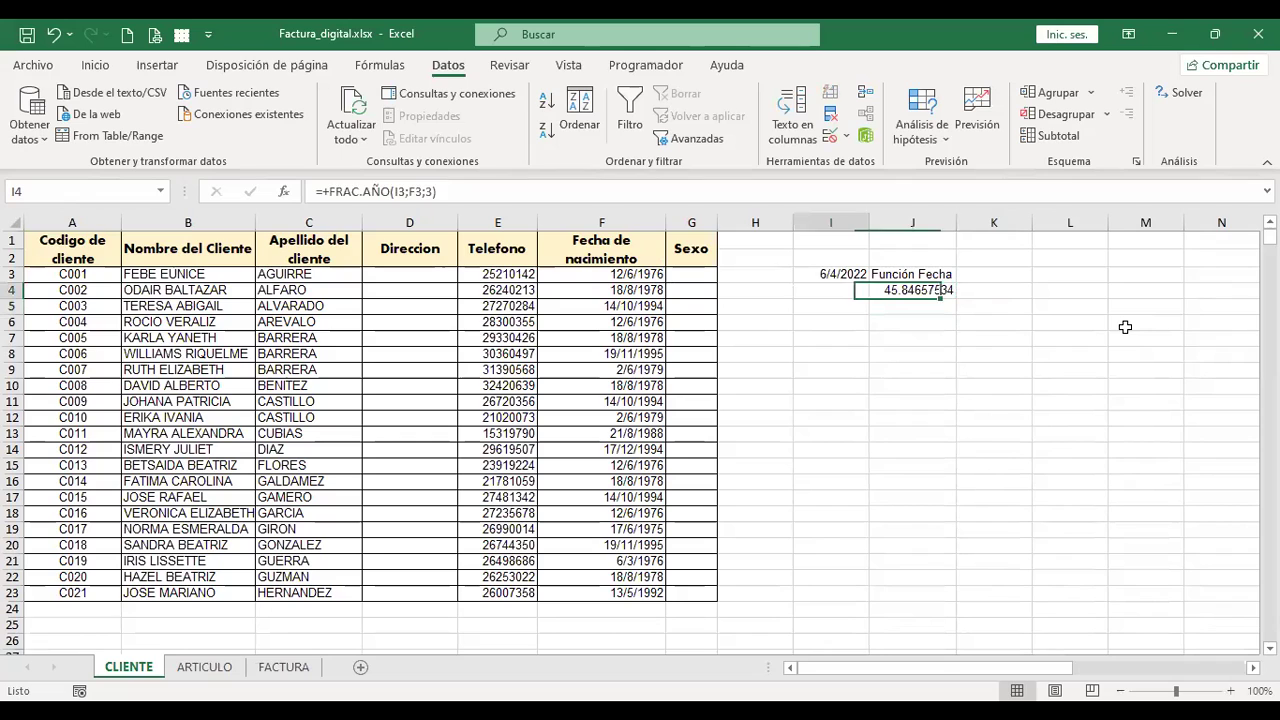
key("Right")
key("Left")
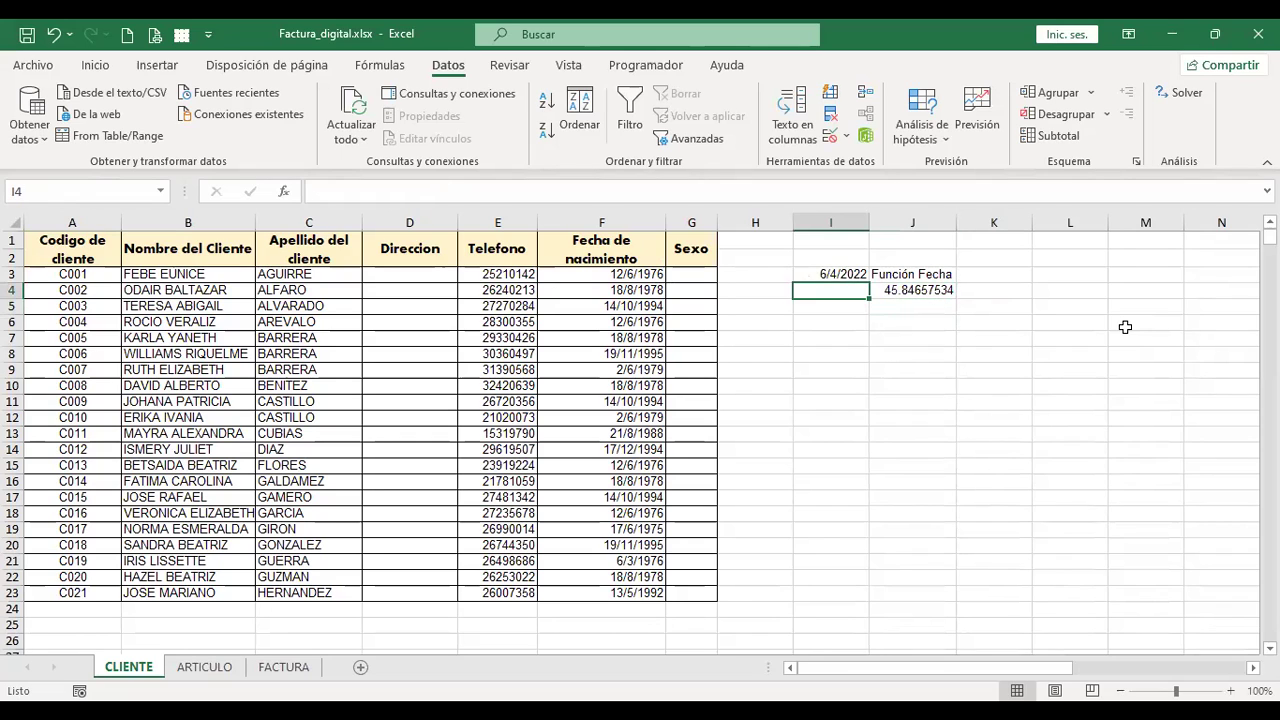
type("Función")
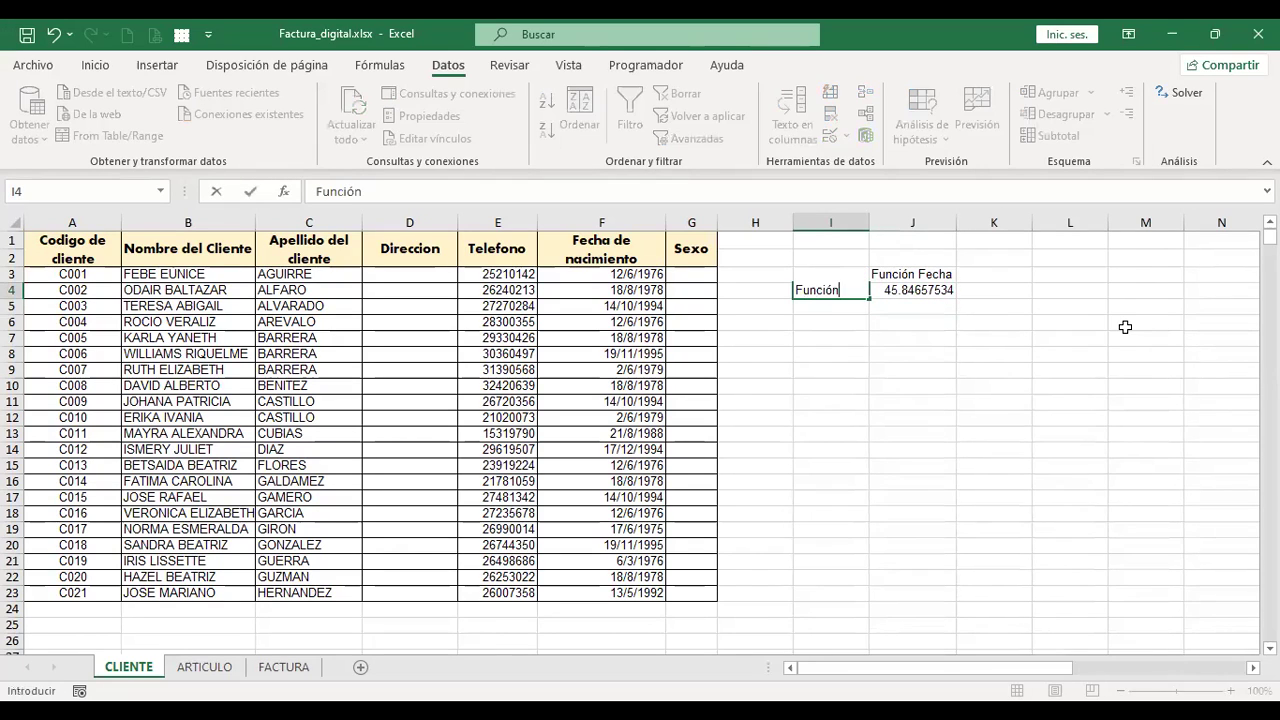
type(" Frac.año")
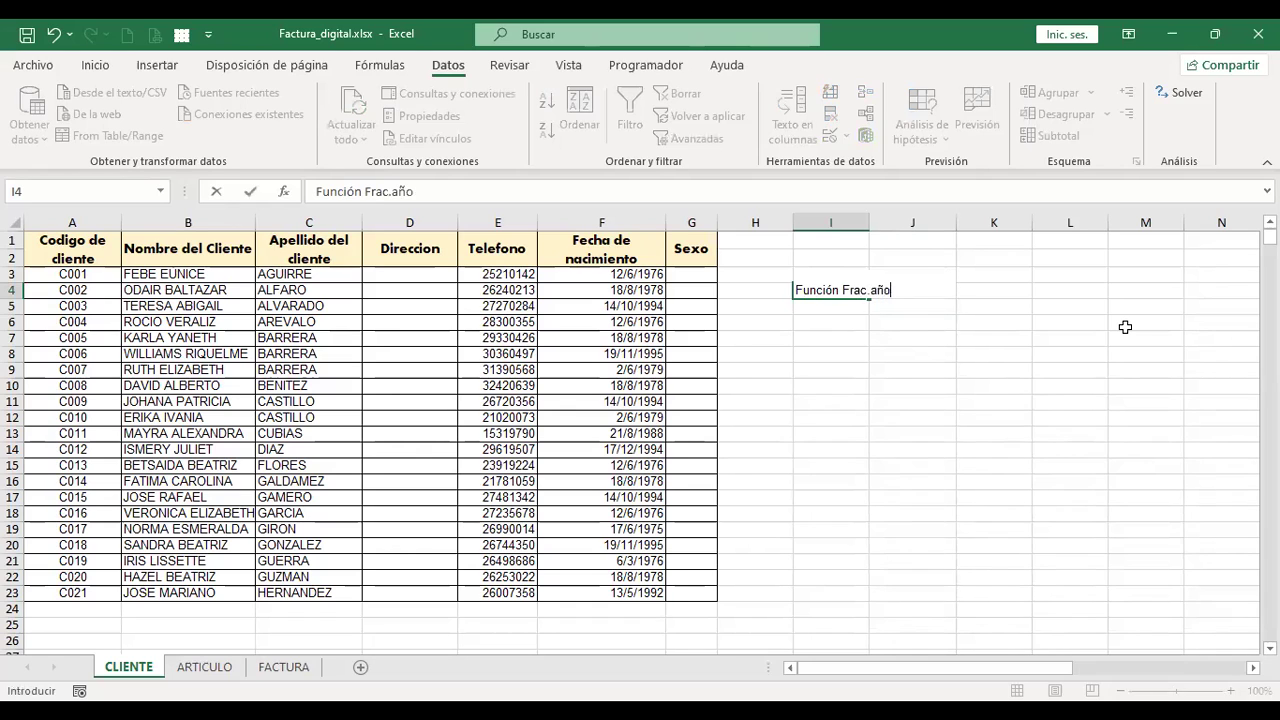
key("Return")
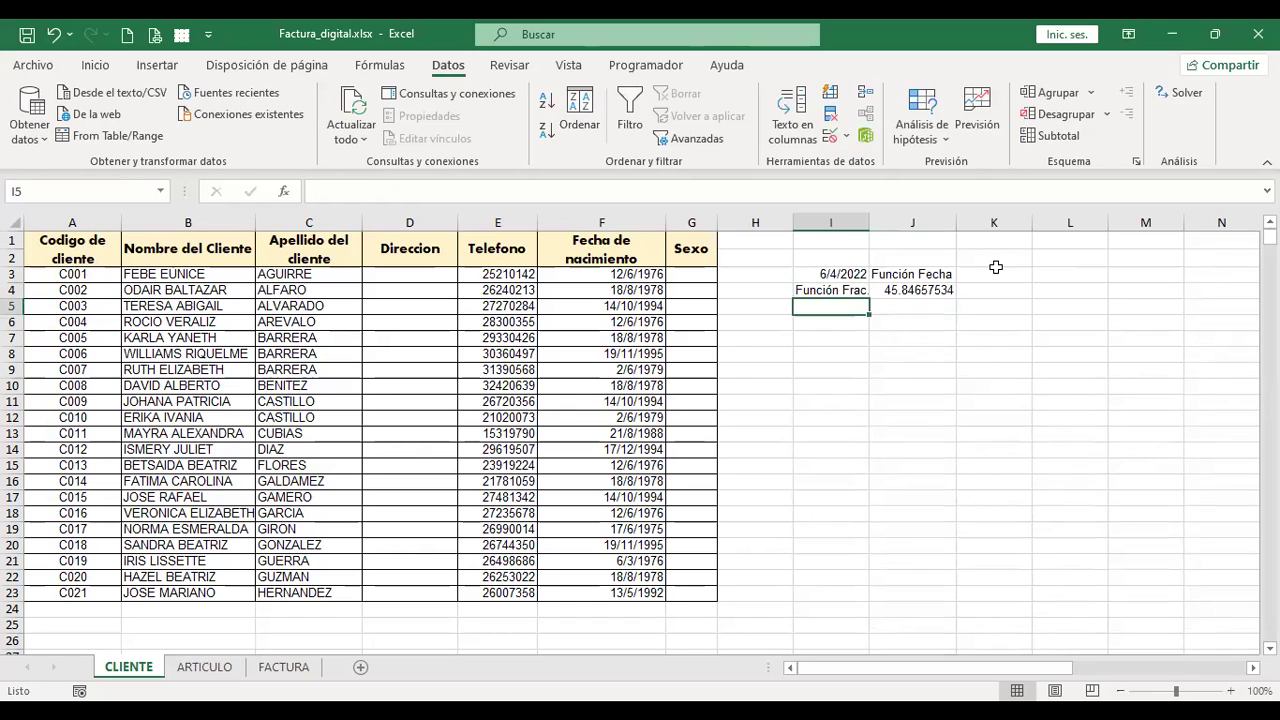
double_click(869, 223)
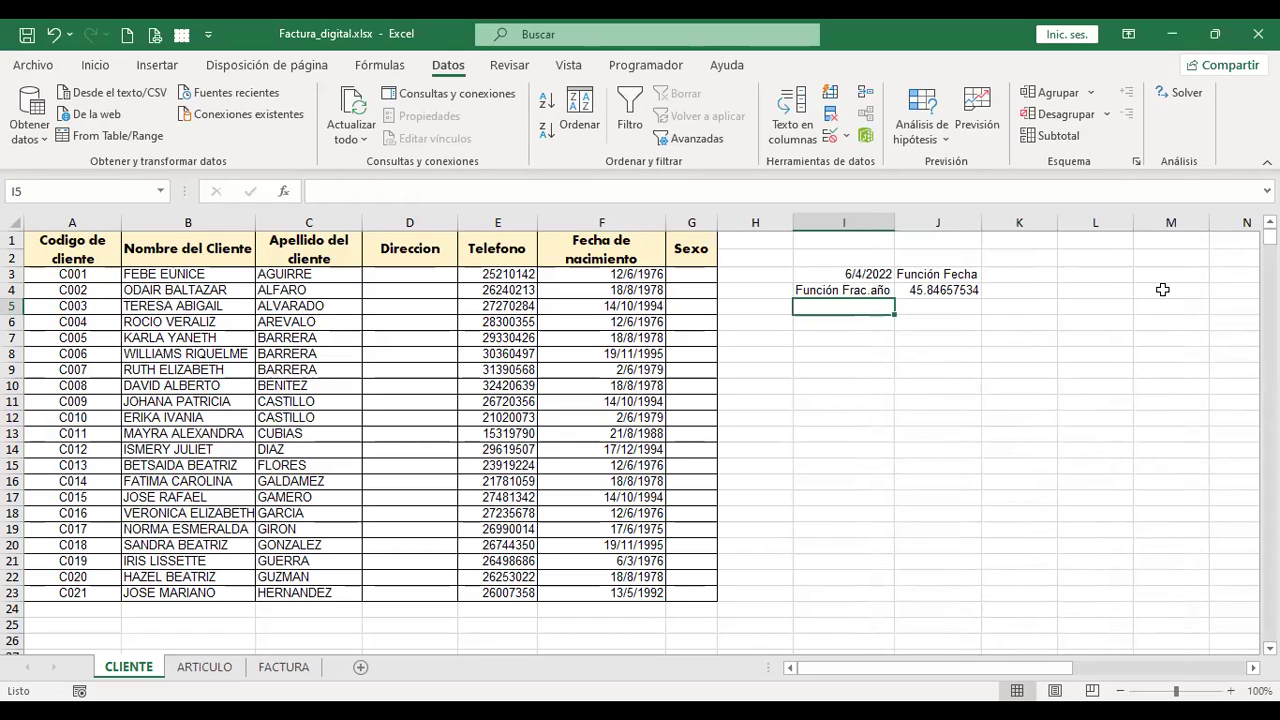
Label cell I5 "Función Entero" below the Frac.año label.
type("Función ")
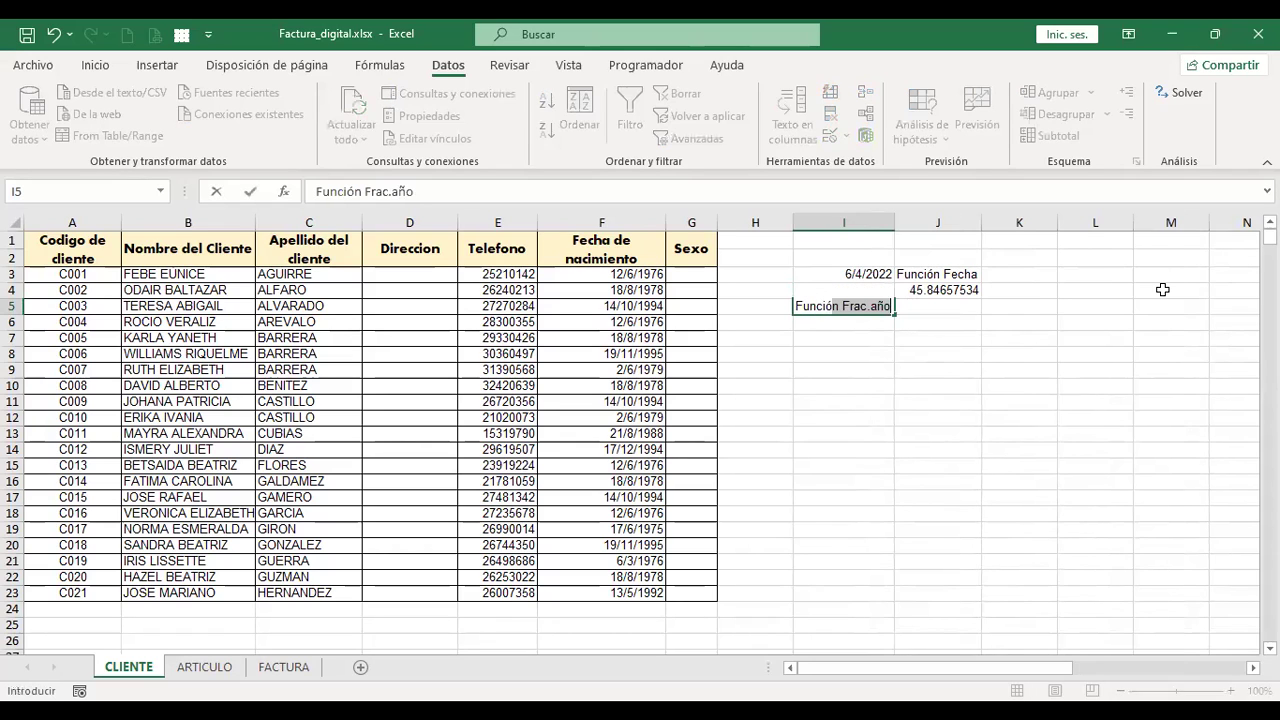
type("Entero")
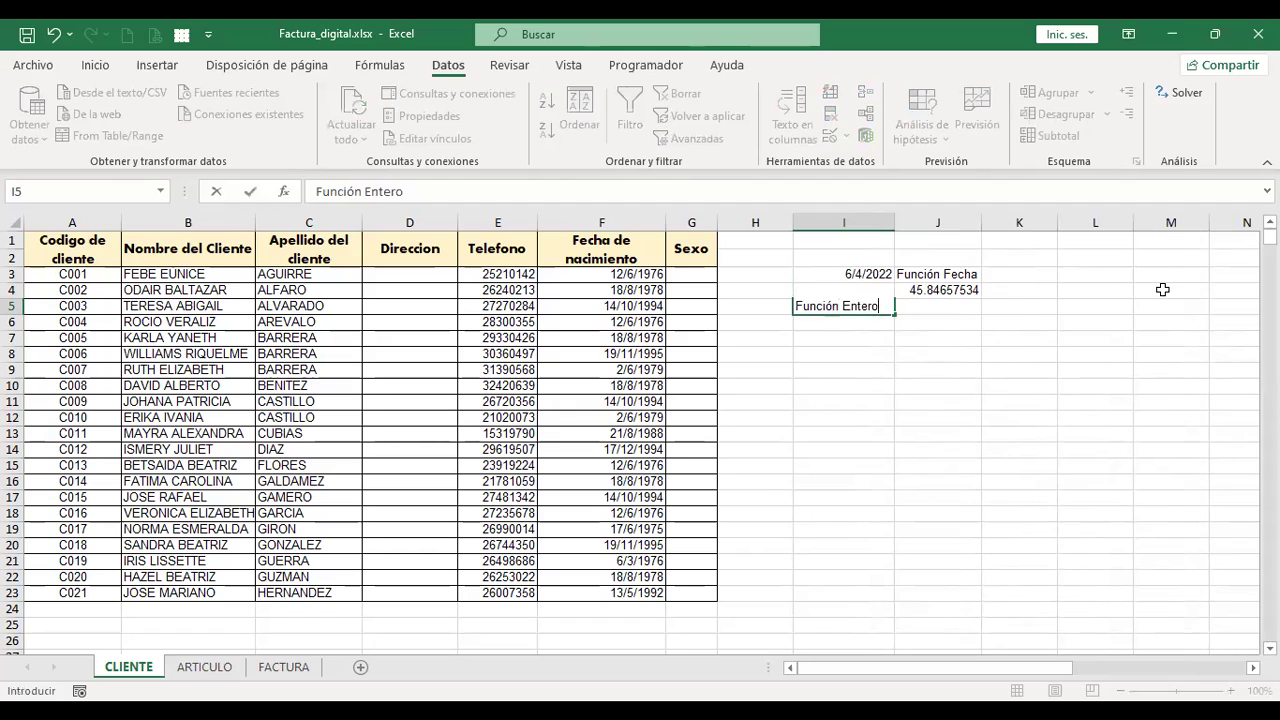
key("Return")
Round the client's age down to whole years in J5 with the formula +ENTERO(J4).
key("Up")
key("Right")
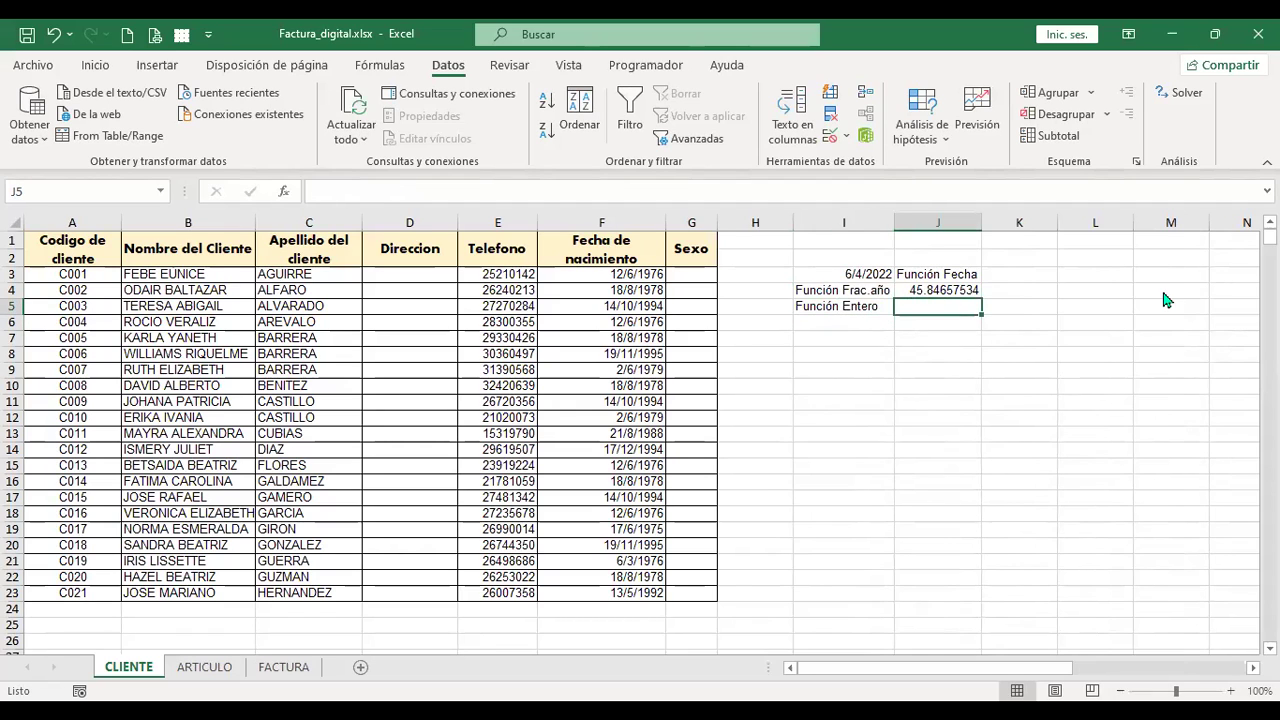
type("+")
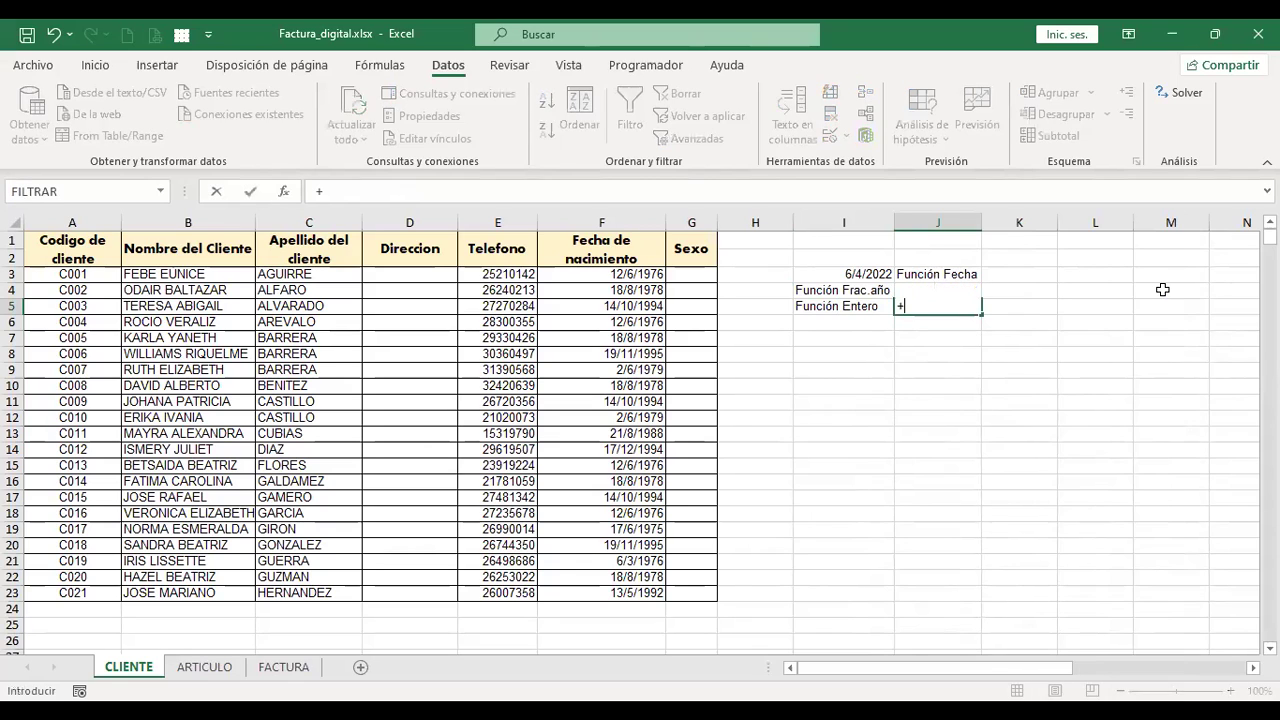
type("enter")
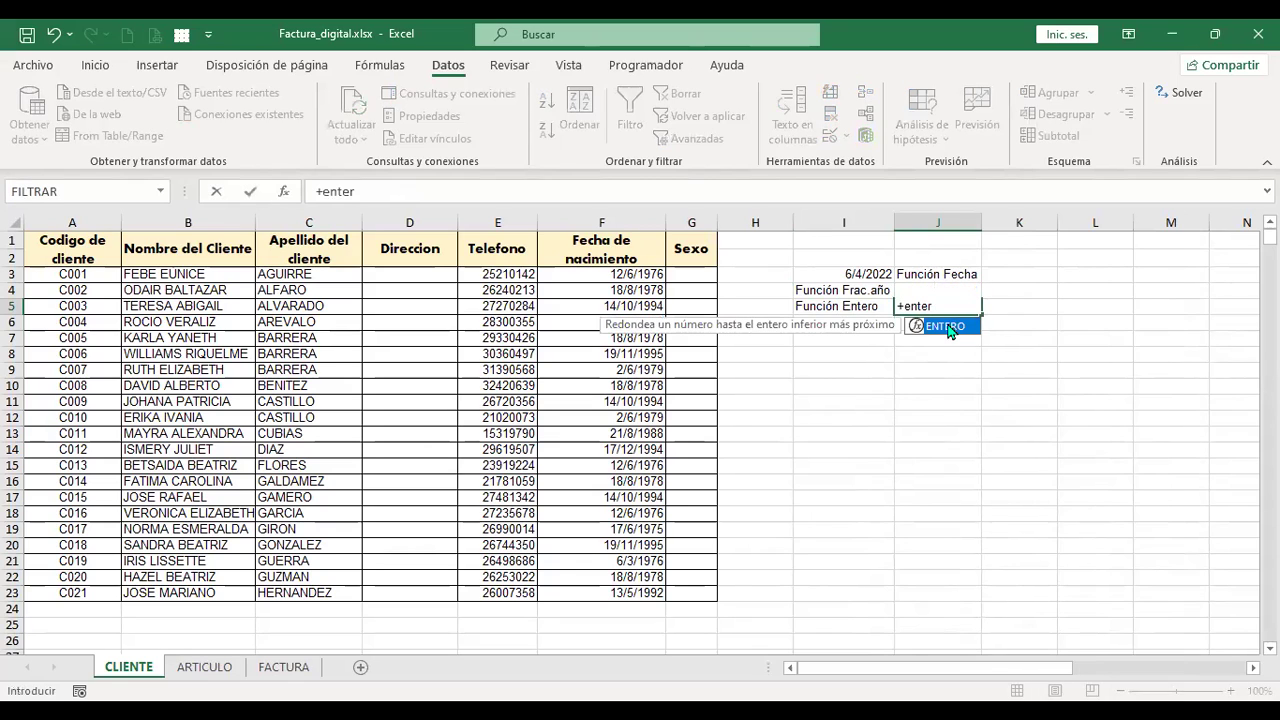
double_click(949, 330)
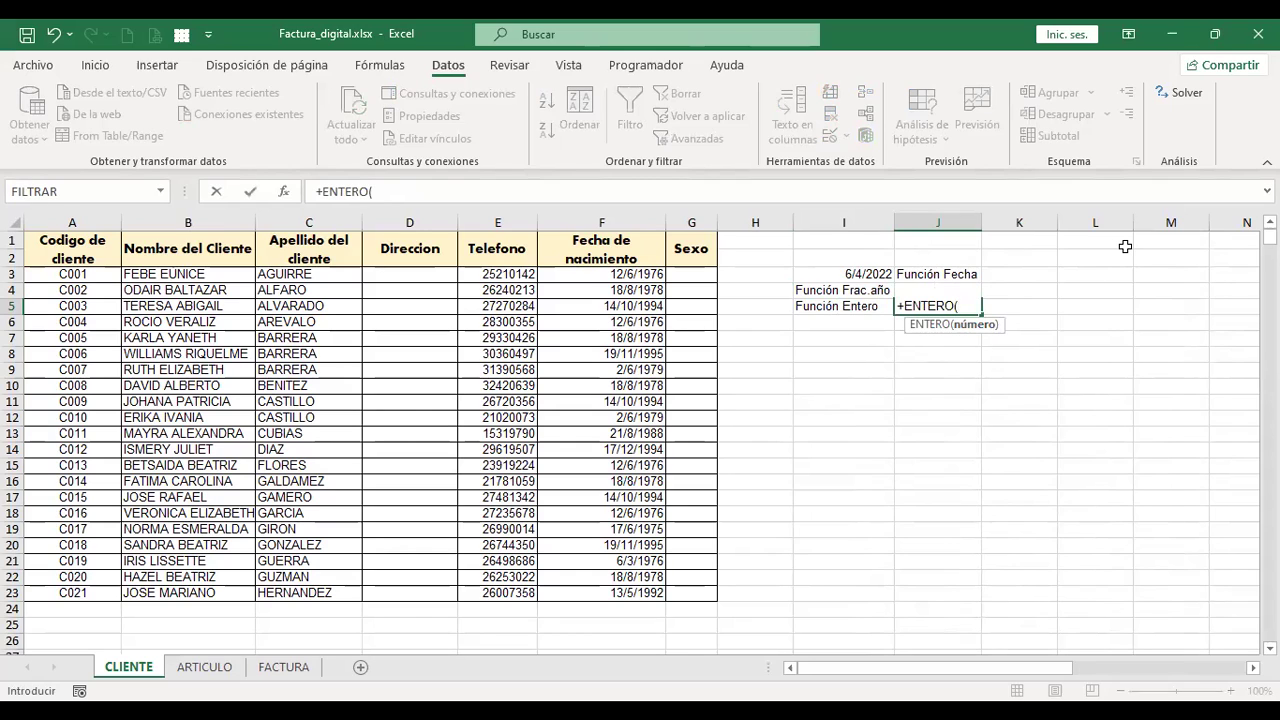
key("Up")
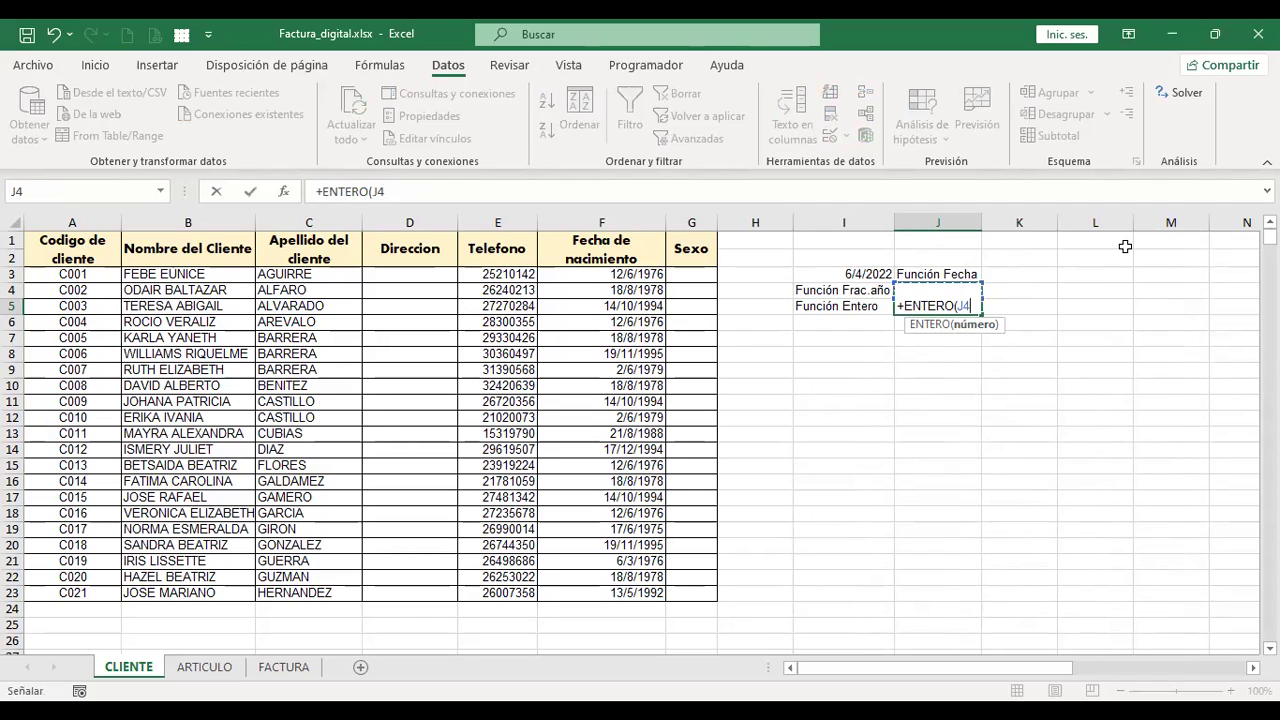
key("ctrl+Return")
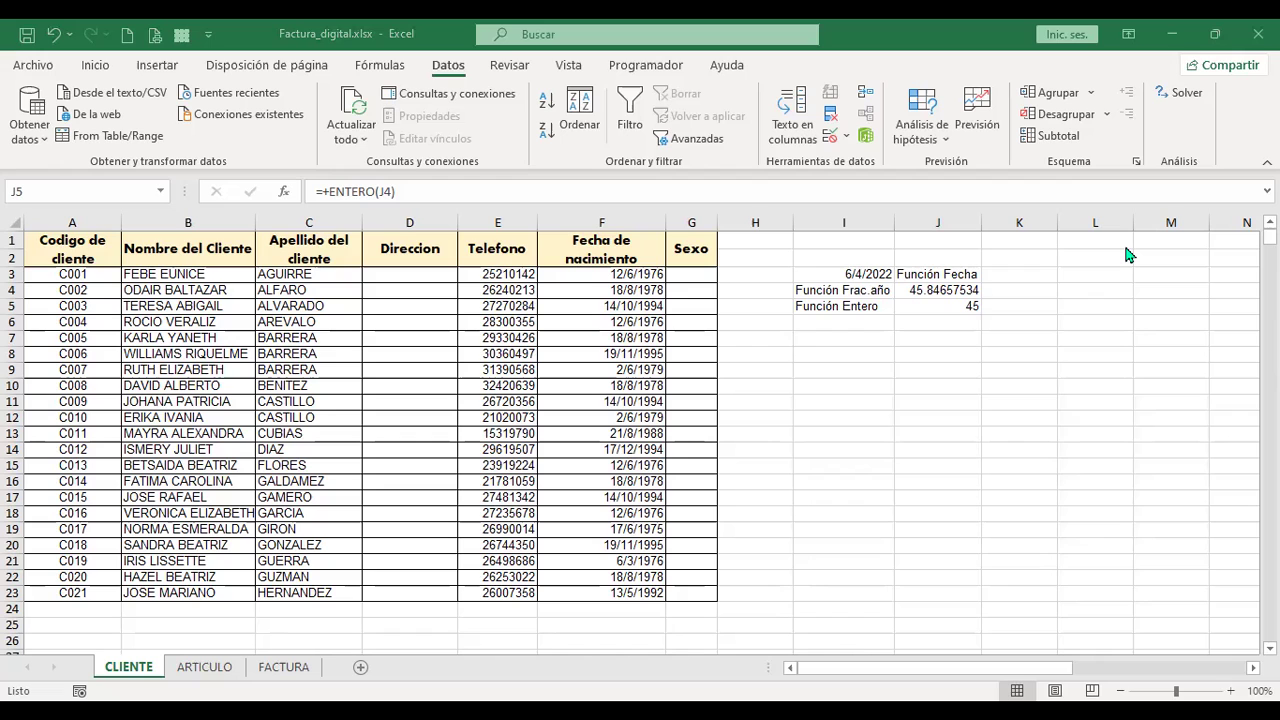
key("ctrl+Page_Down")
key("ctrl+Page_Down")
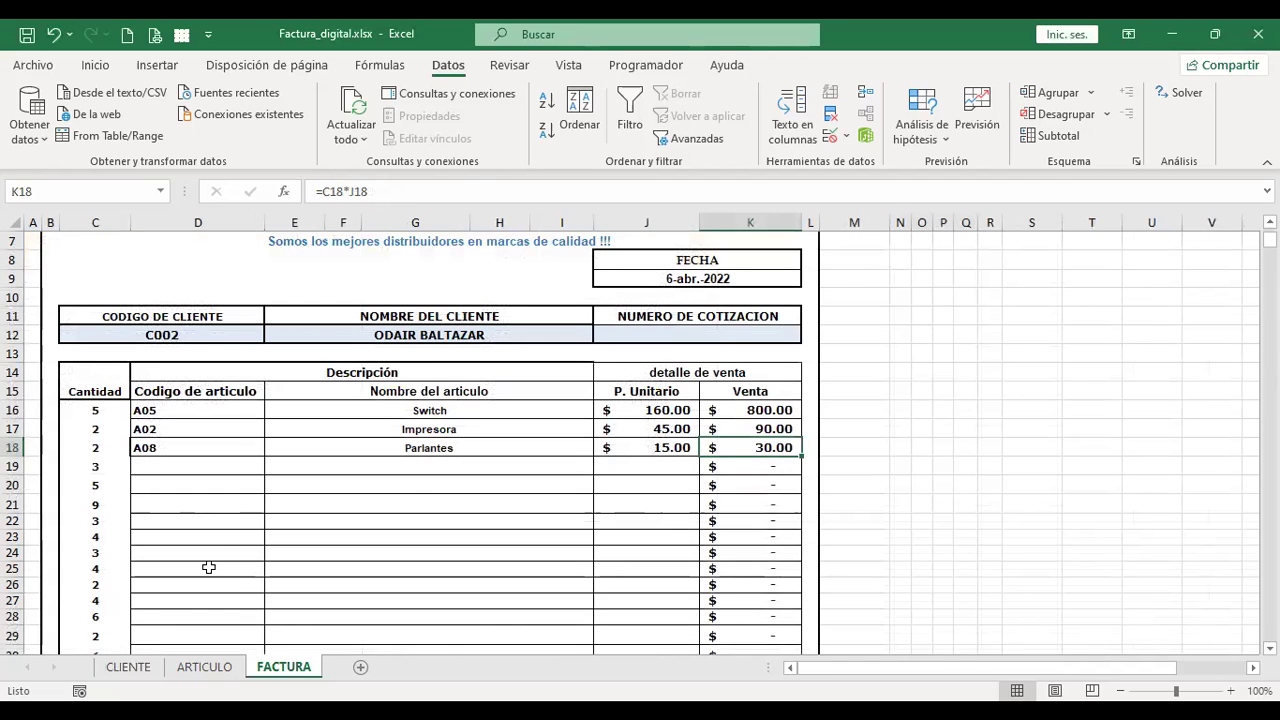
left_click(138, 676)
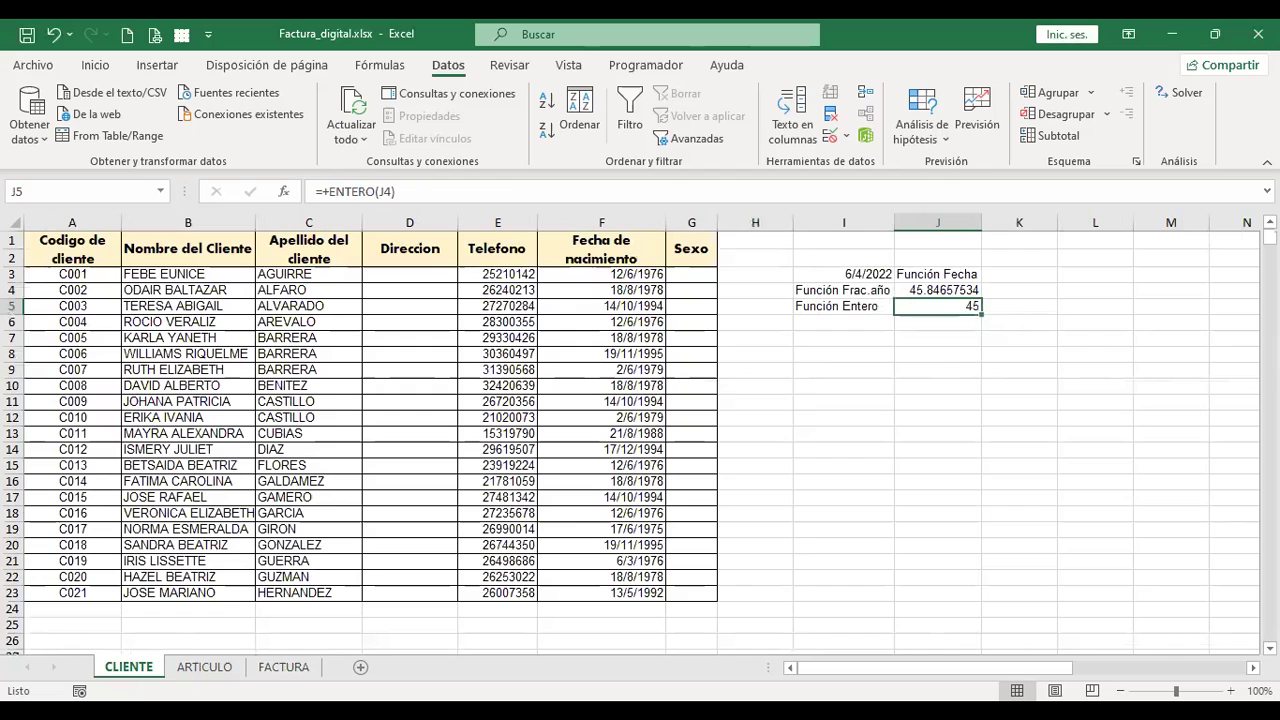
Label cell I6 on the CLIENTE sheet "Función BuscarV".
key("Down")
key("Left")
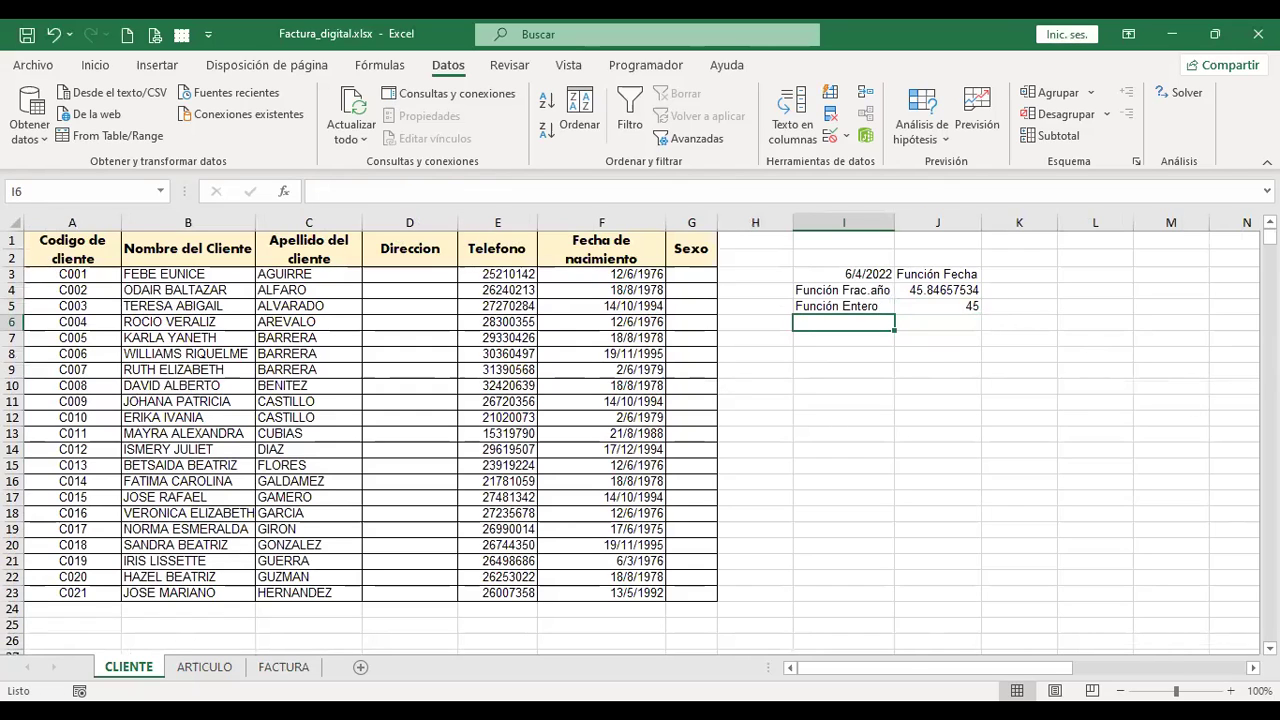
type("Función")
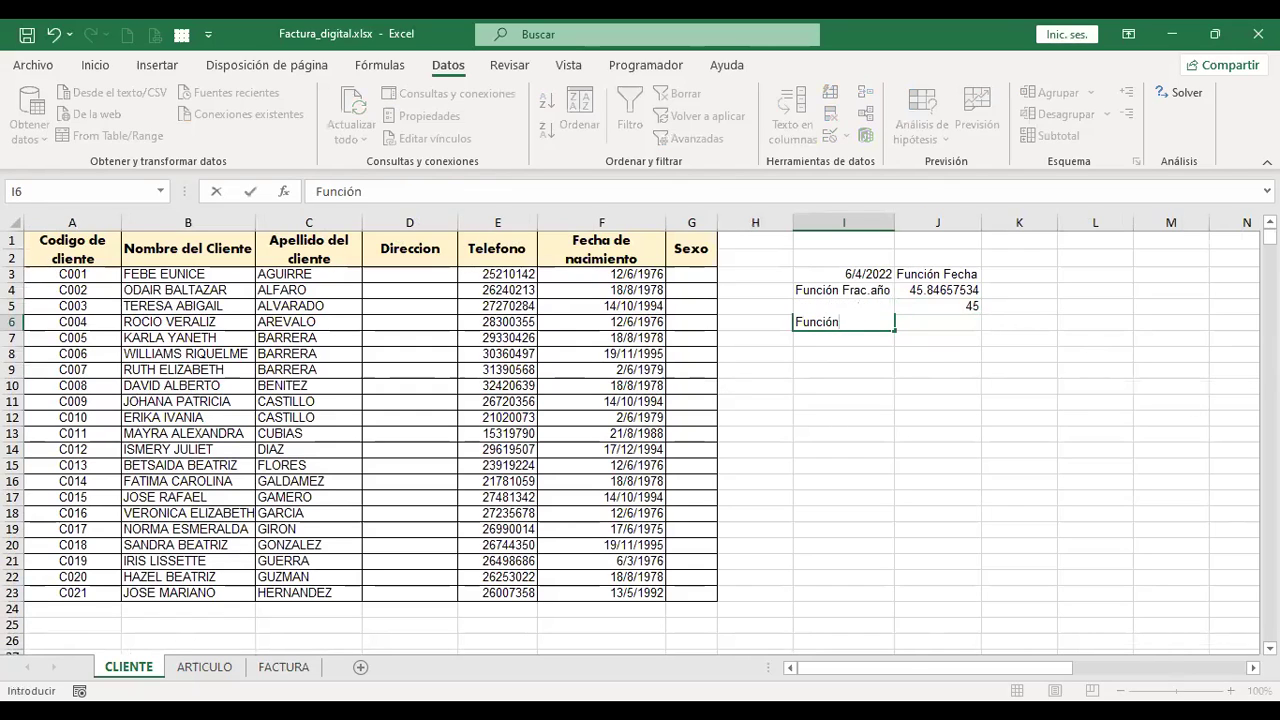
type(" BuscarV")
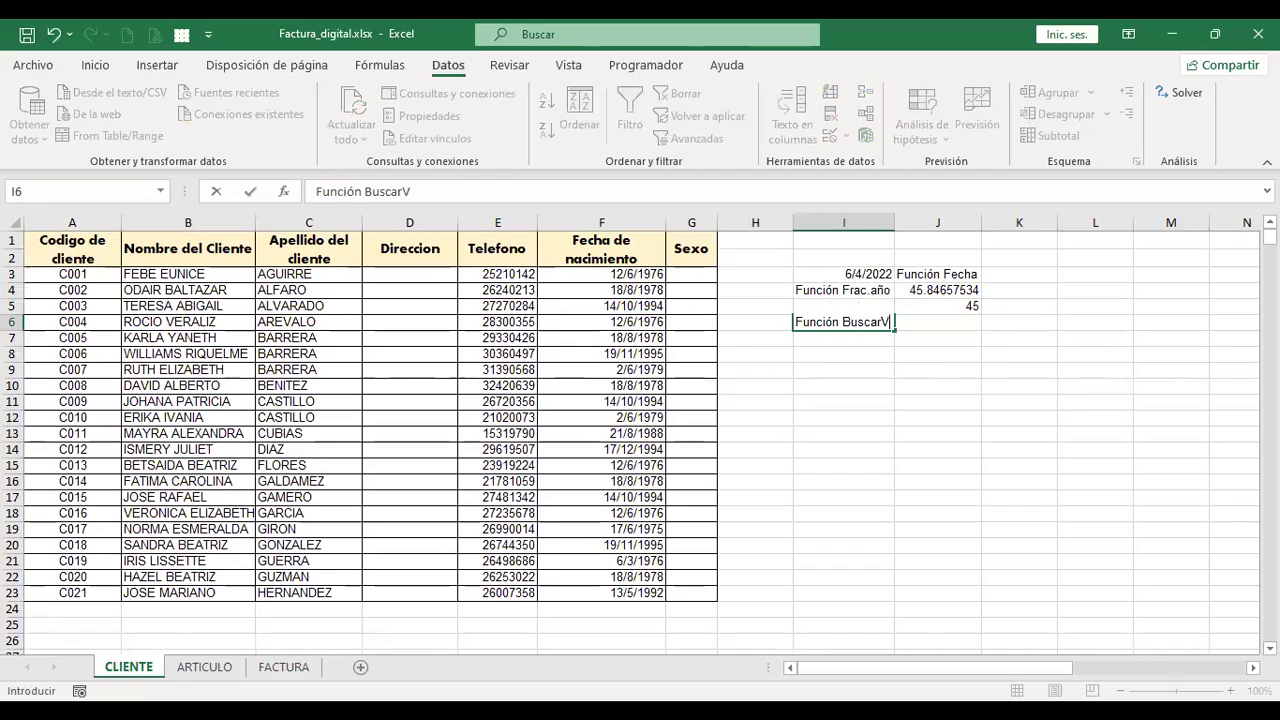
key("Return")
left_click(843, 322)
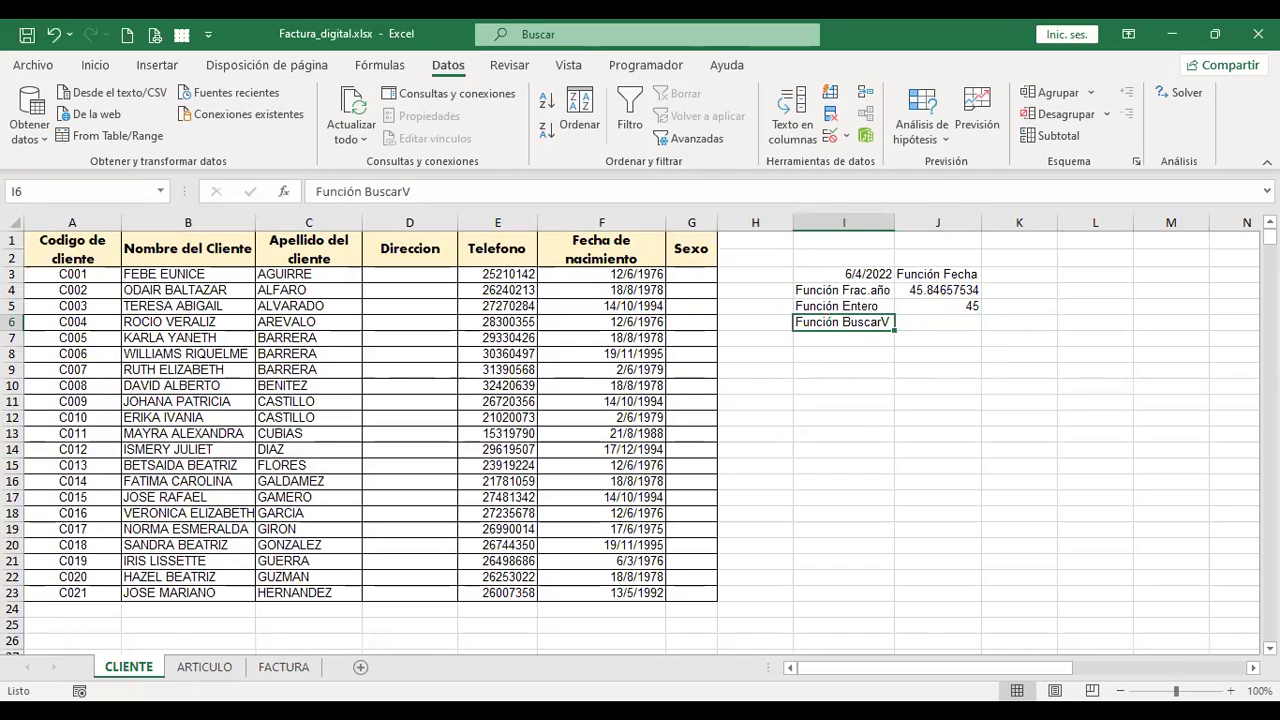
key("Down")
key("Down")
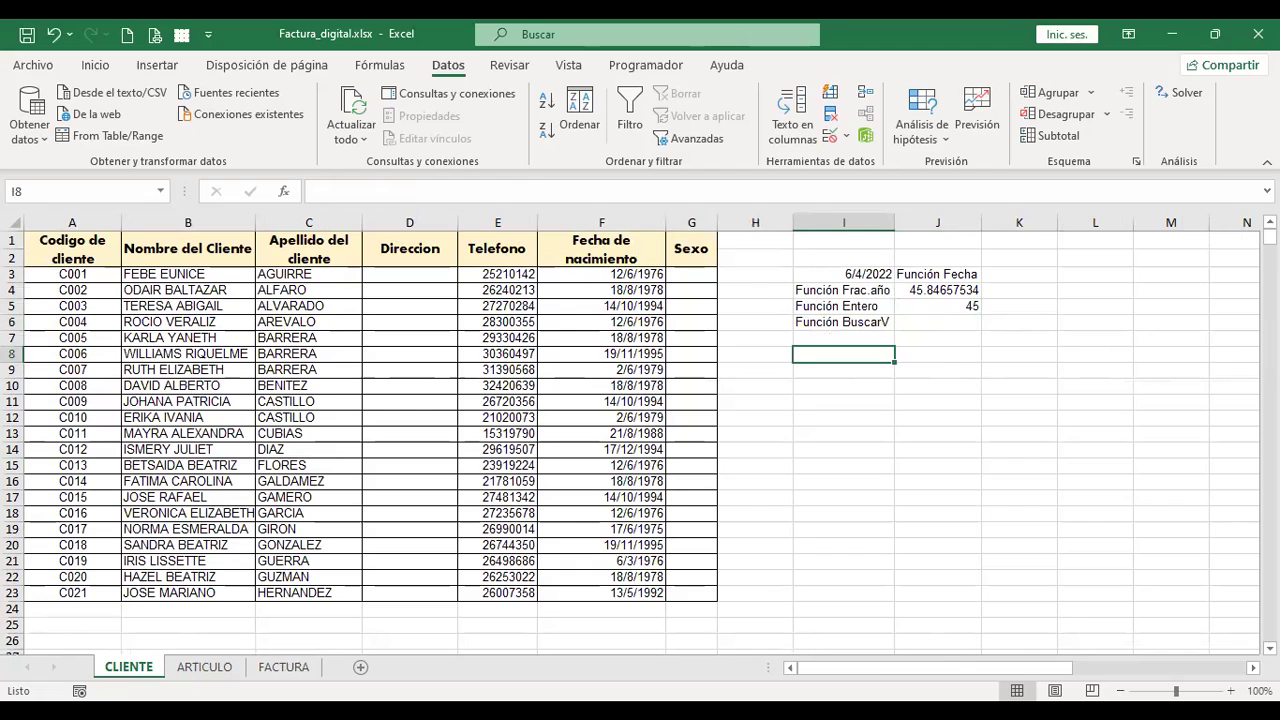
type("Introds")
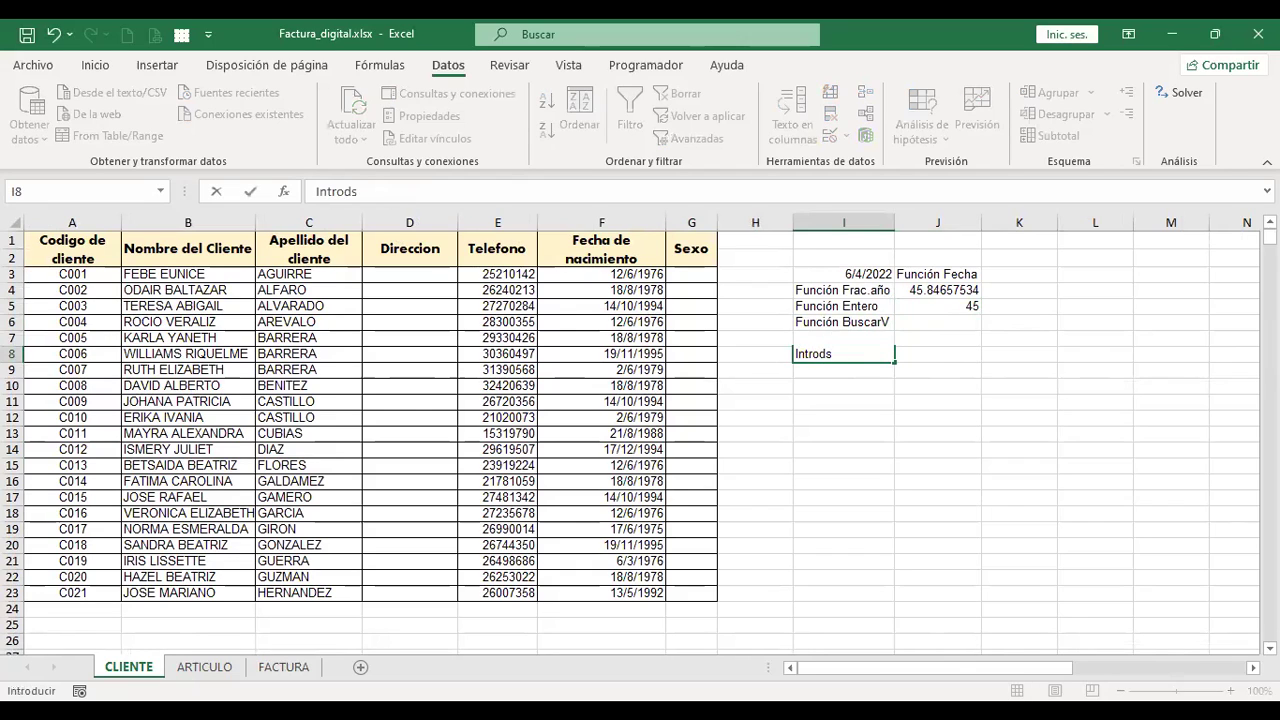
key("Escape")
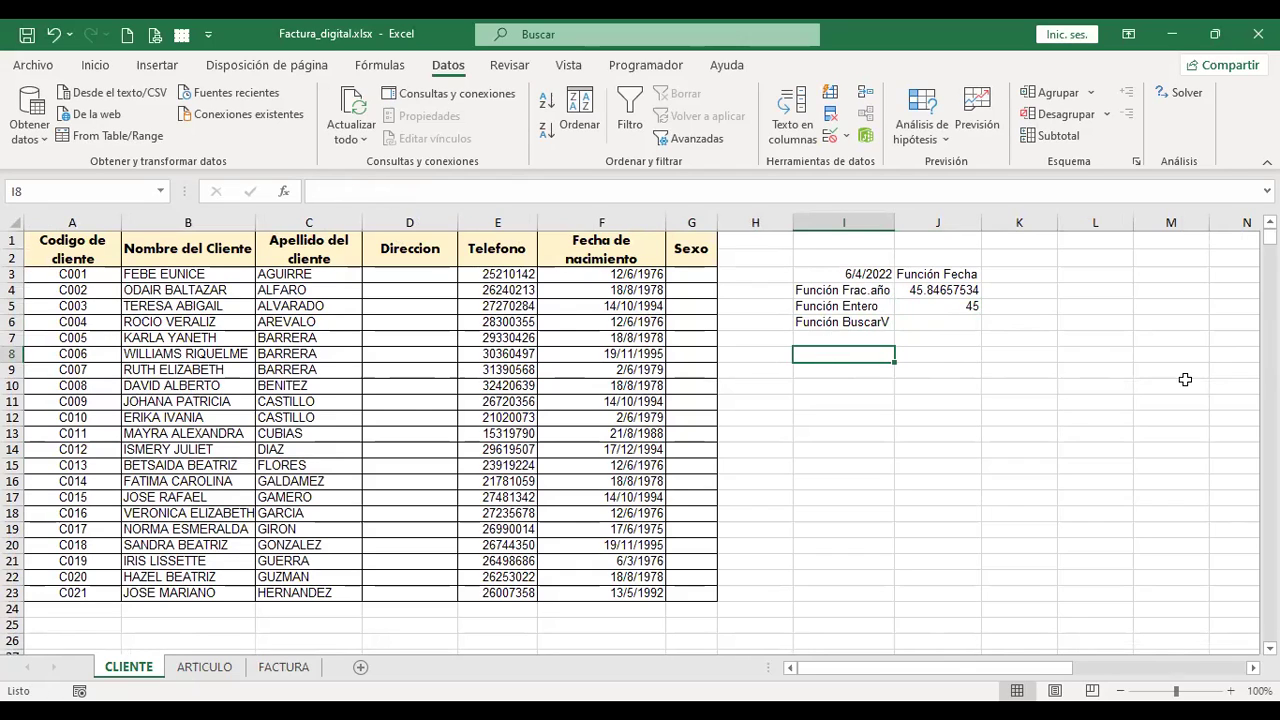
left_click(284, 667)
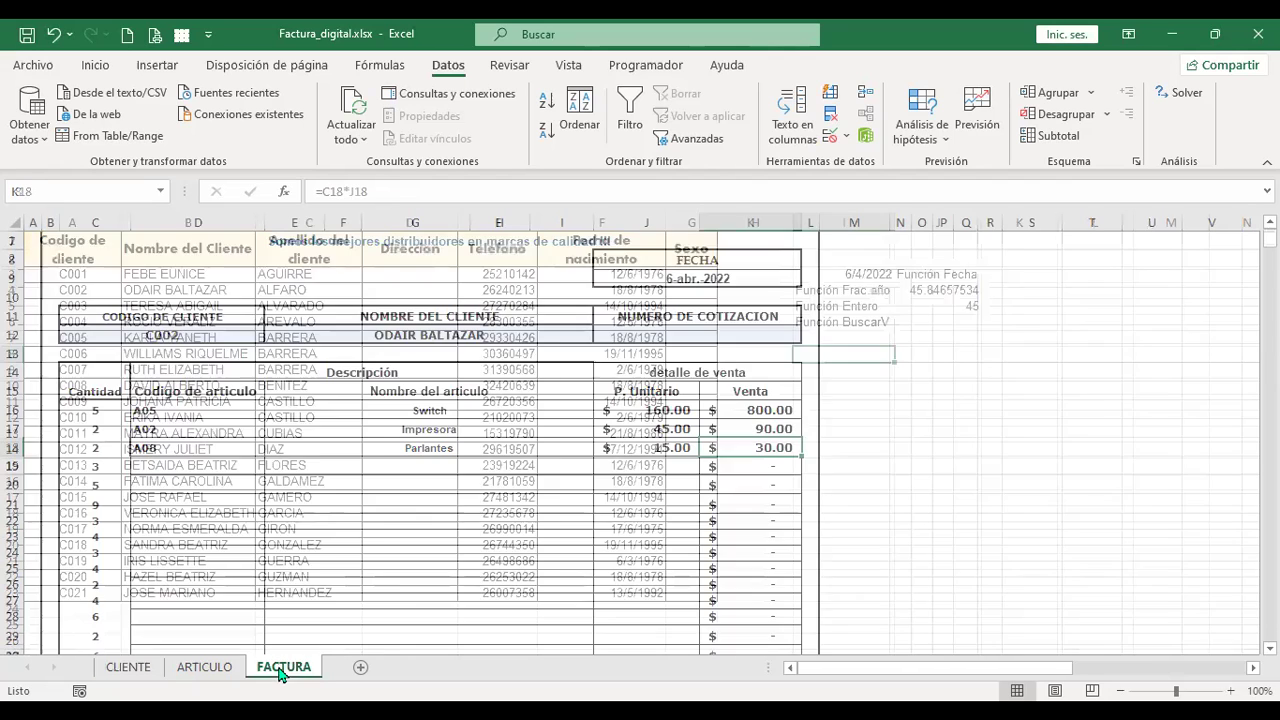
left_click(128, 667)
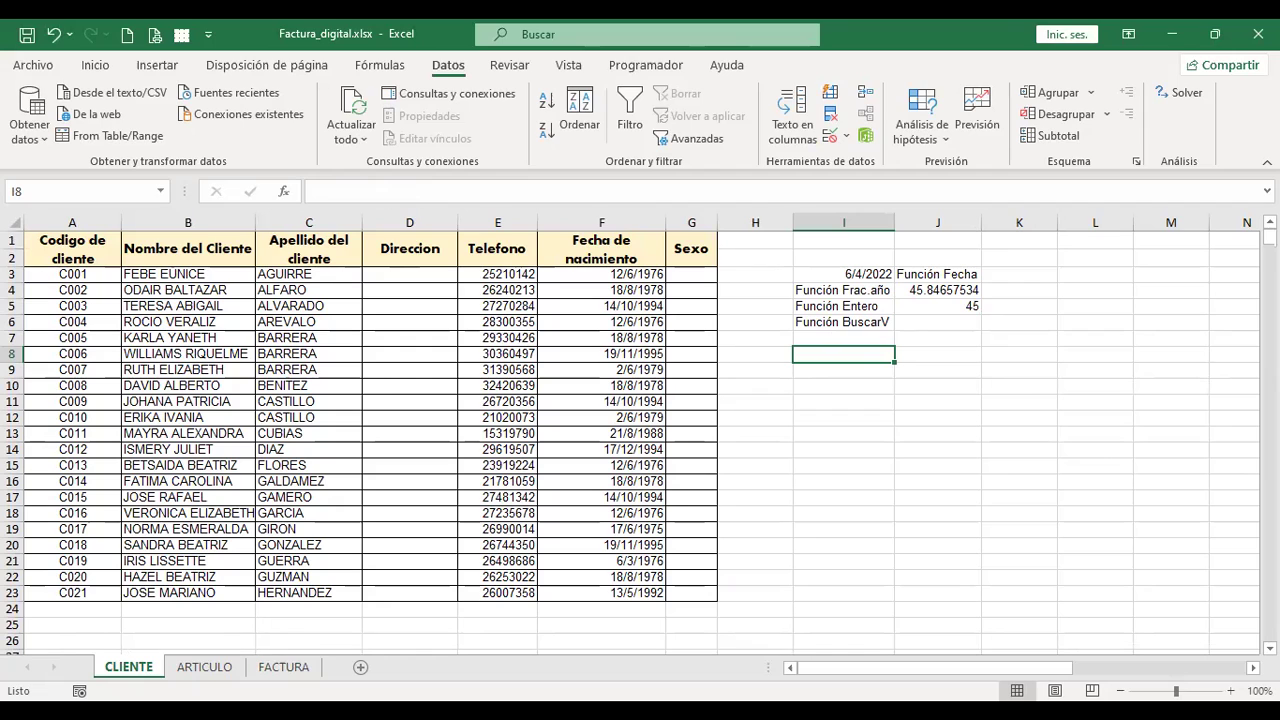
Label cell I8 "Código de Cliente" below the function labels.
type("Código de ")
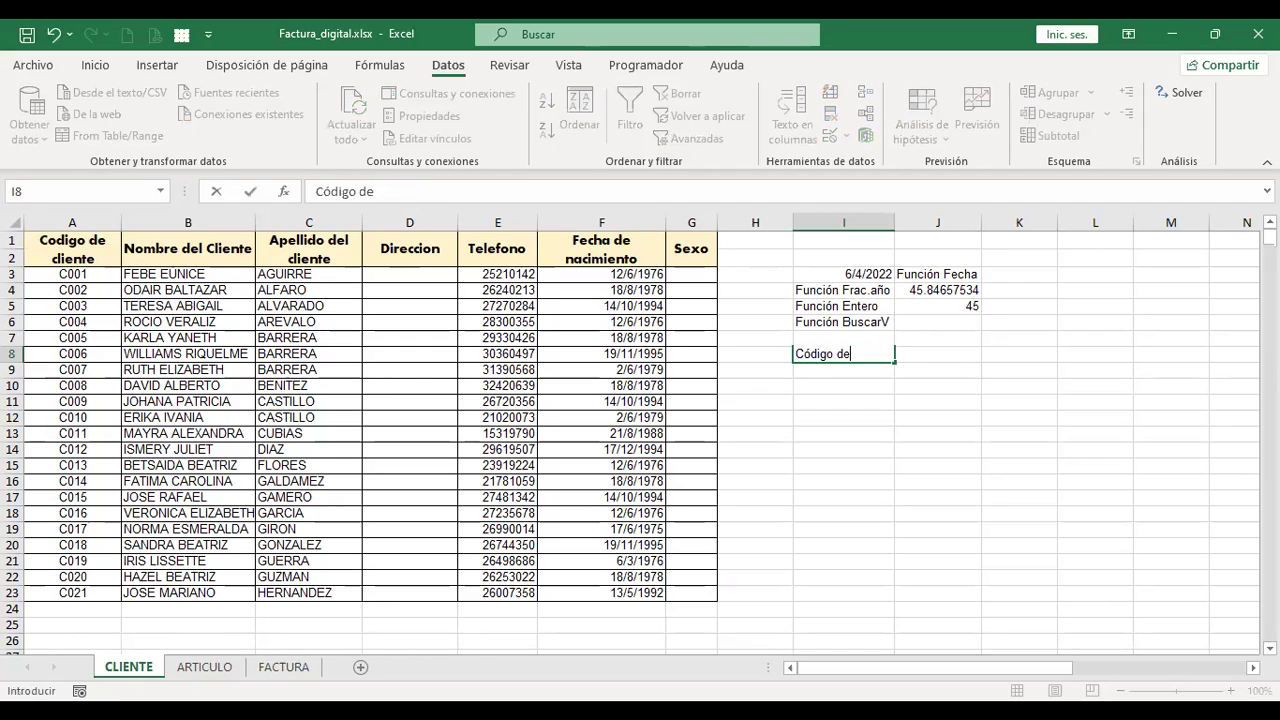
type("Cliente")
key("Return")
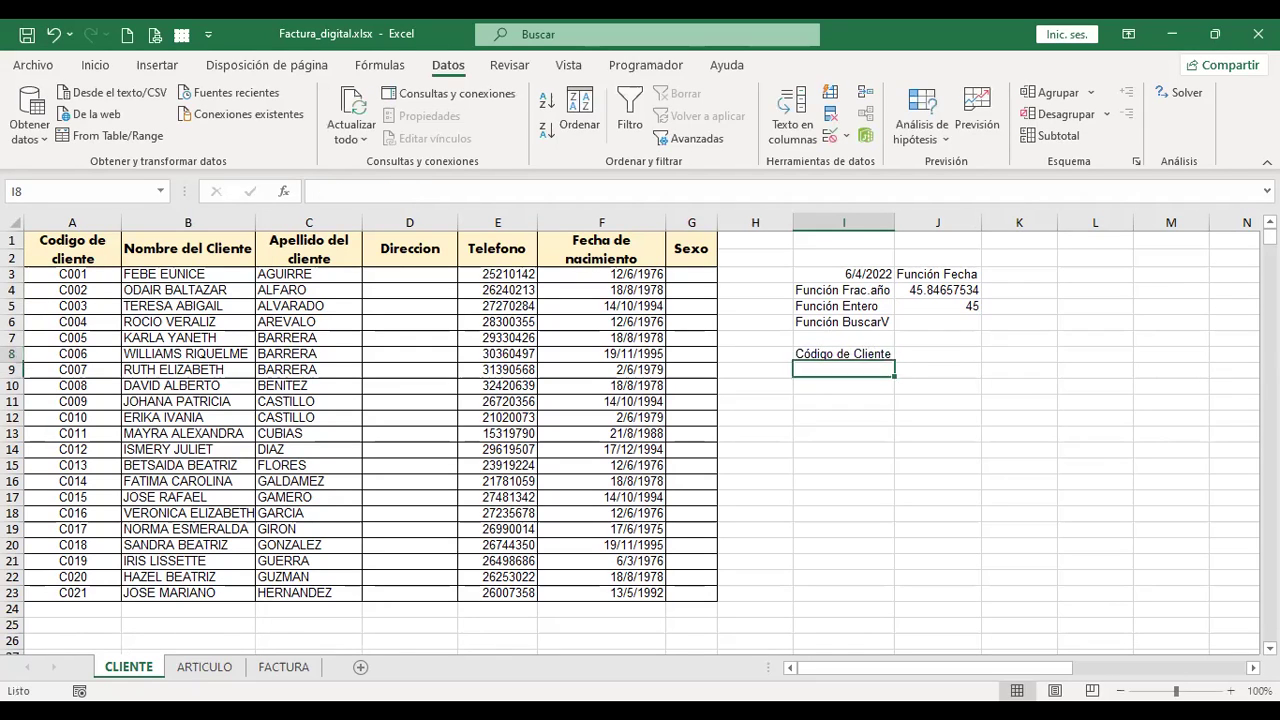
Add a list validation to J8 sourced from the client codes in $A$3:$A$23 and choose C005.
left_click(938, 354)
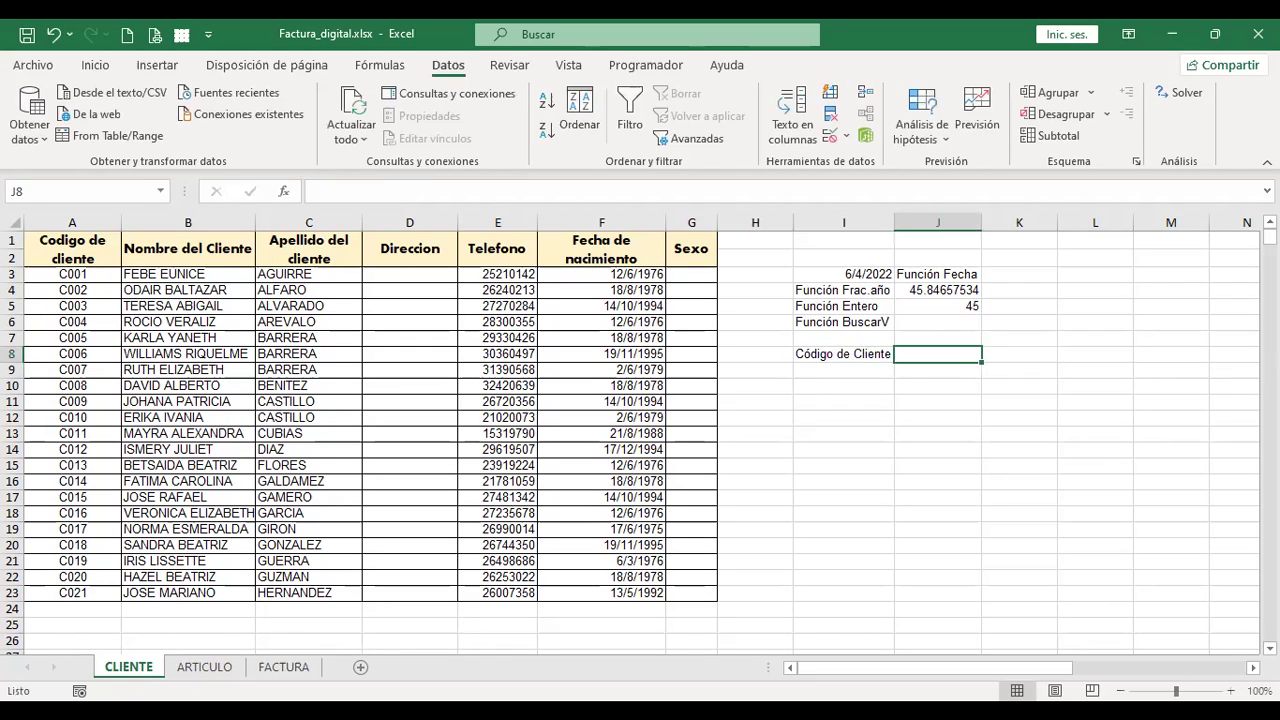
left_click(830, 140)
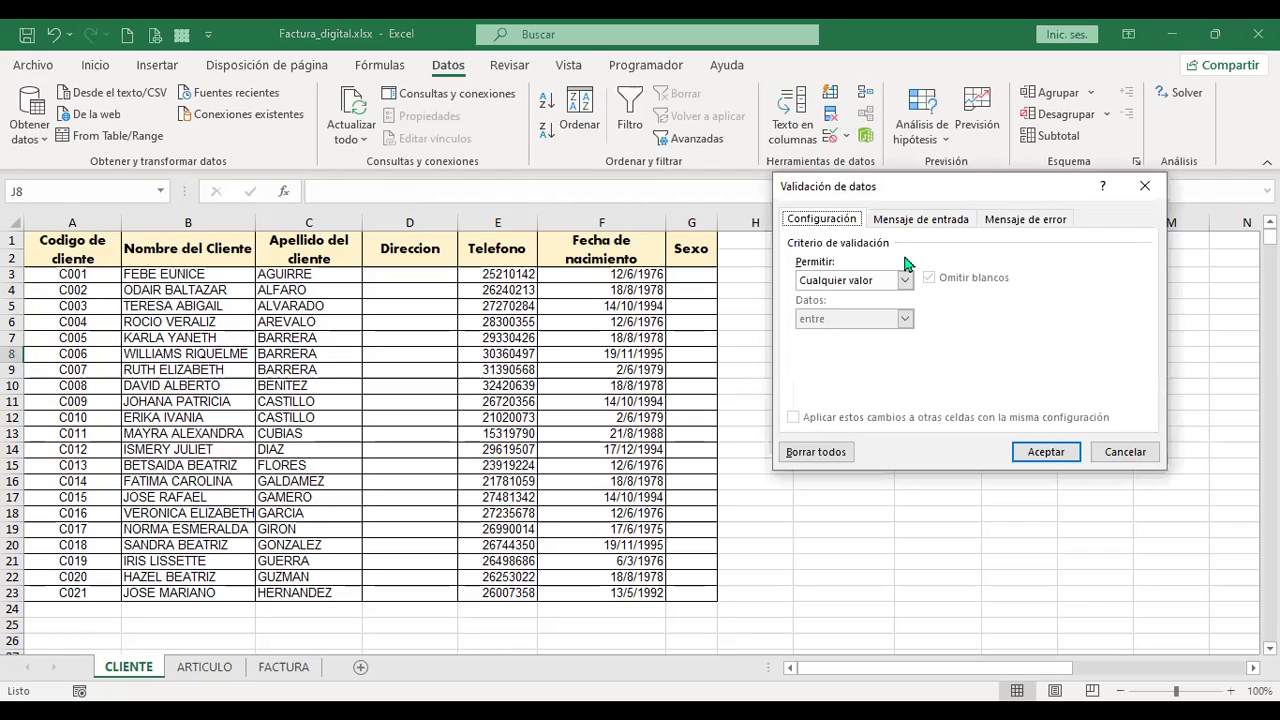
left_click(905, 281)
left_click(821, 336)
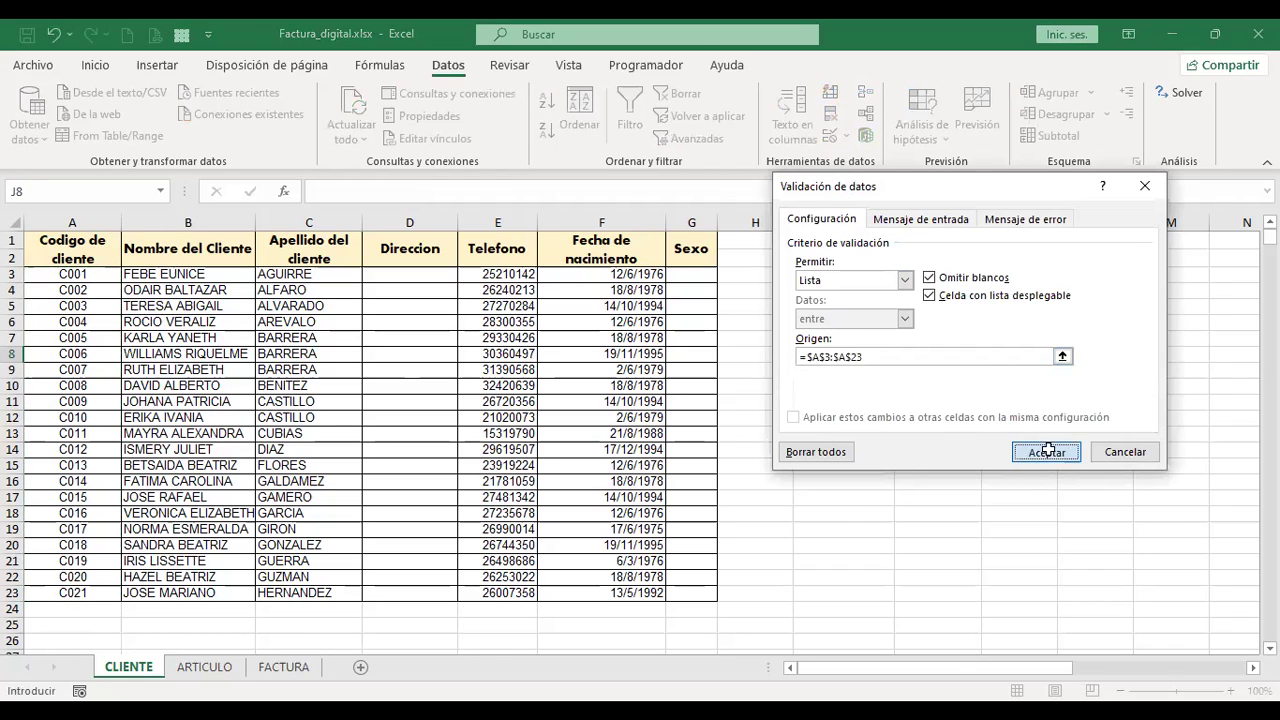
left_click(1045, 451)
left_click(987, 357)
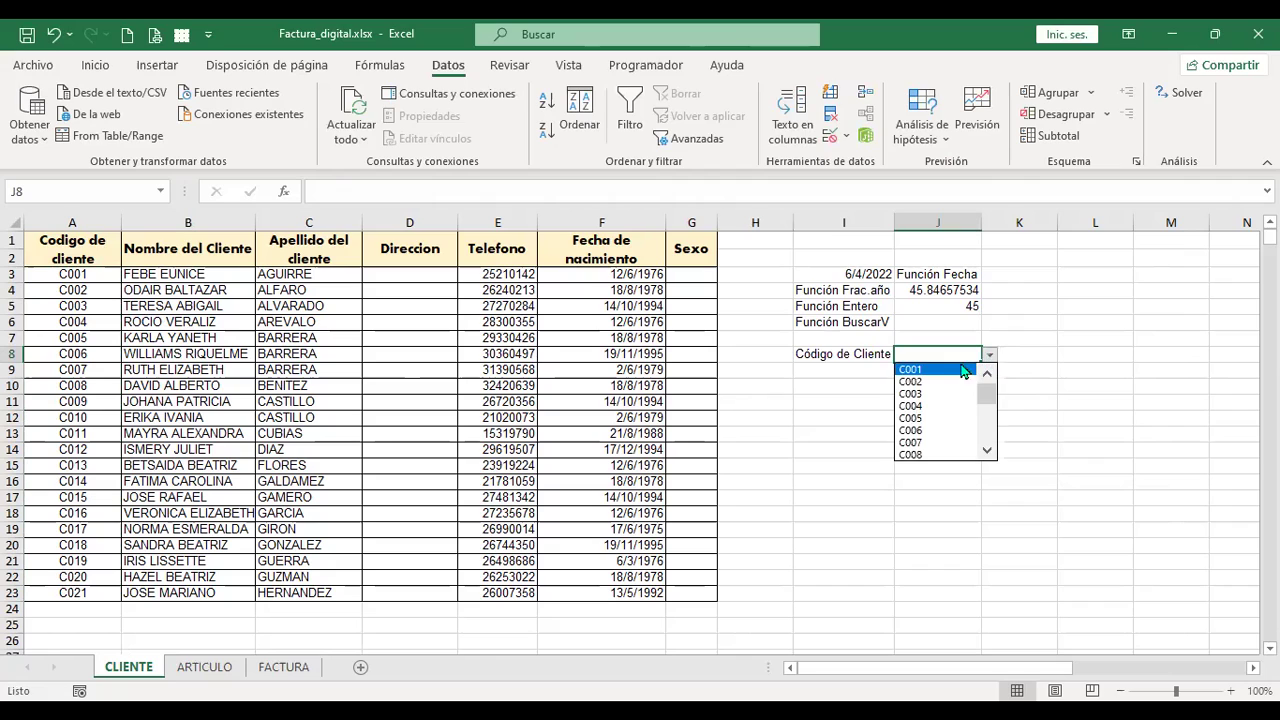
left_click(931, 413)
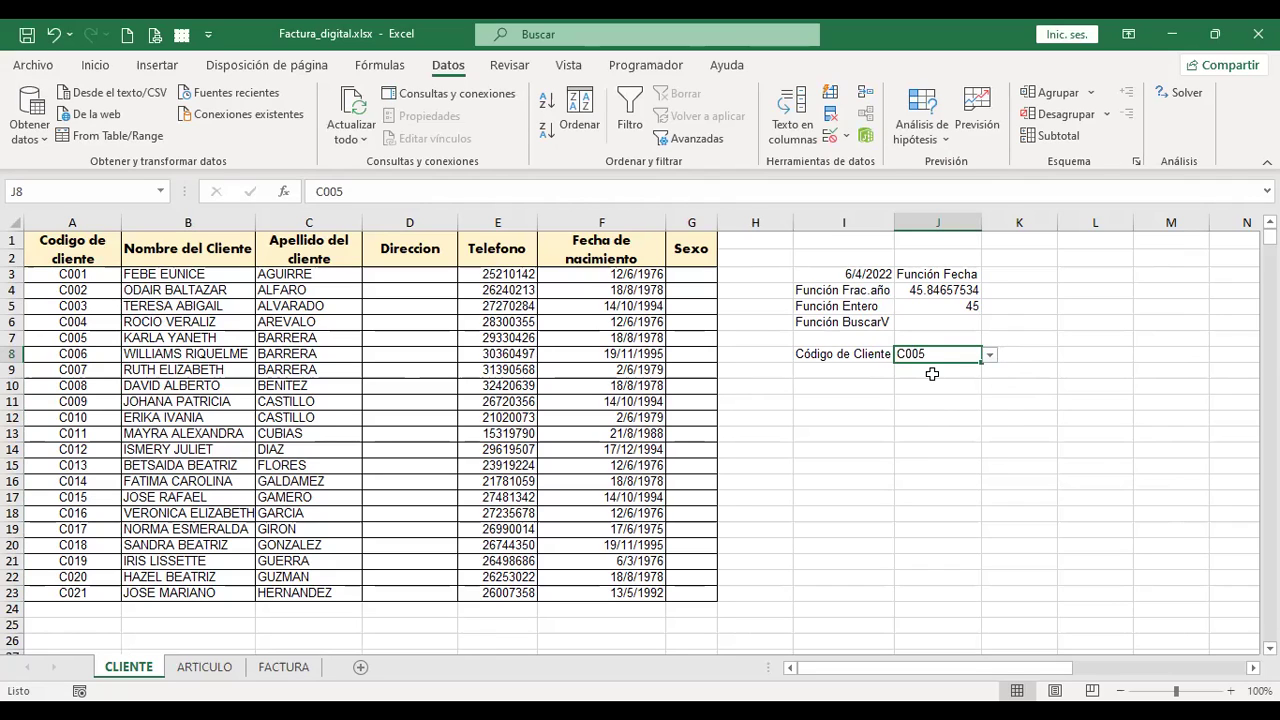
Label cell I9 "Edad" below the client code label.
left_click(838, 369)
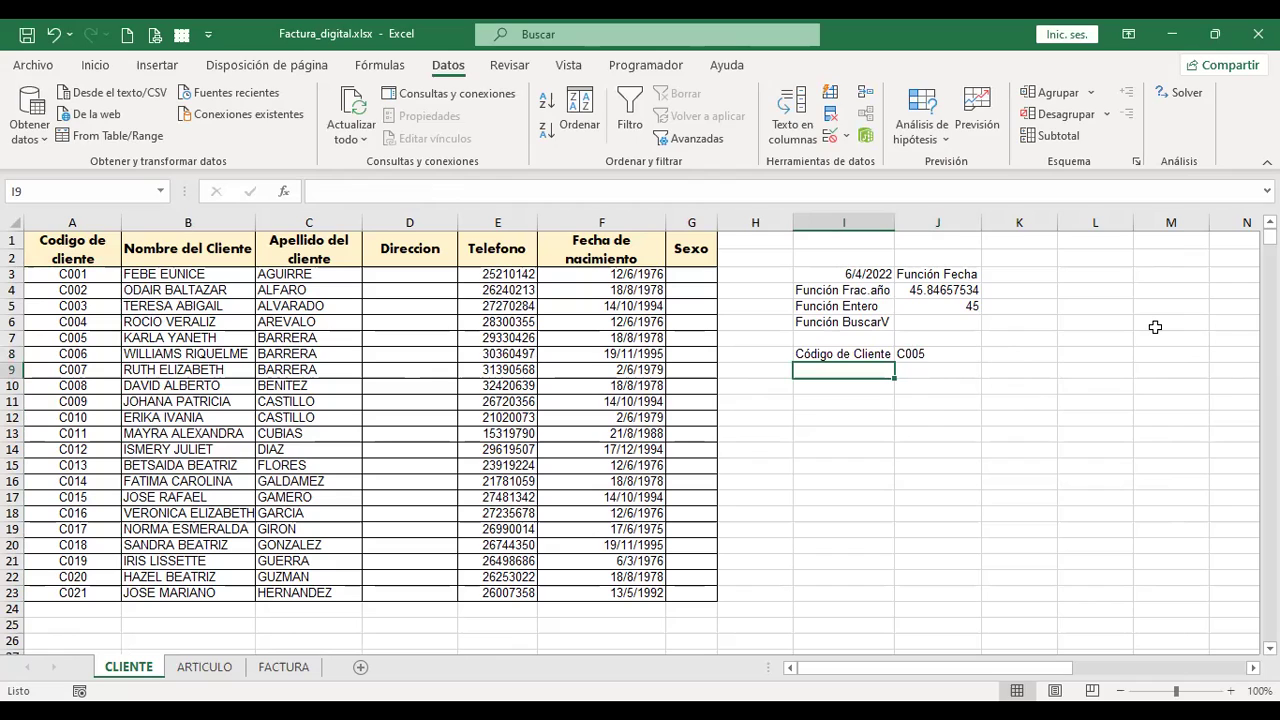
type("Edad")
key("Return")
Look up the selected client's birth date in J9 with the formula +BUSCARV(J8;A3:G23;6;FALSO).
key("Up")
key("Right")
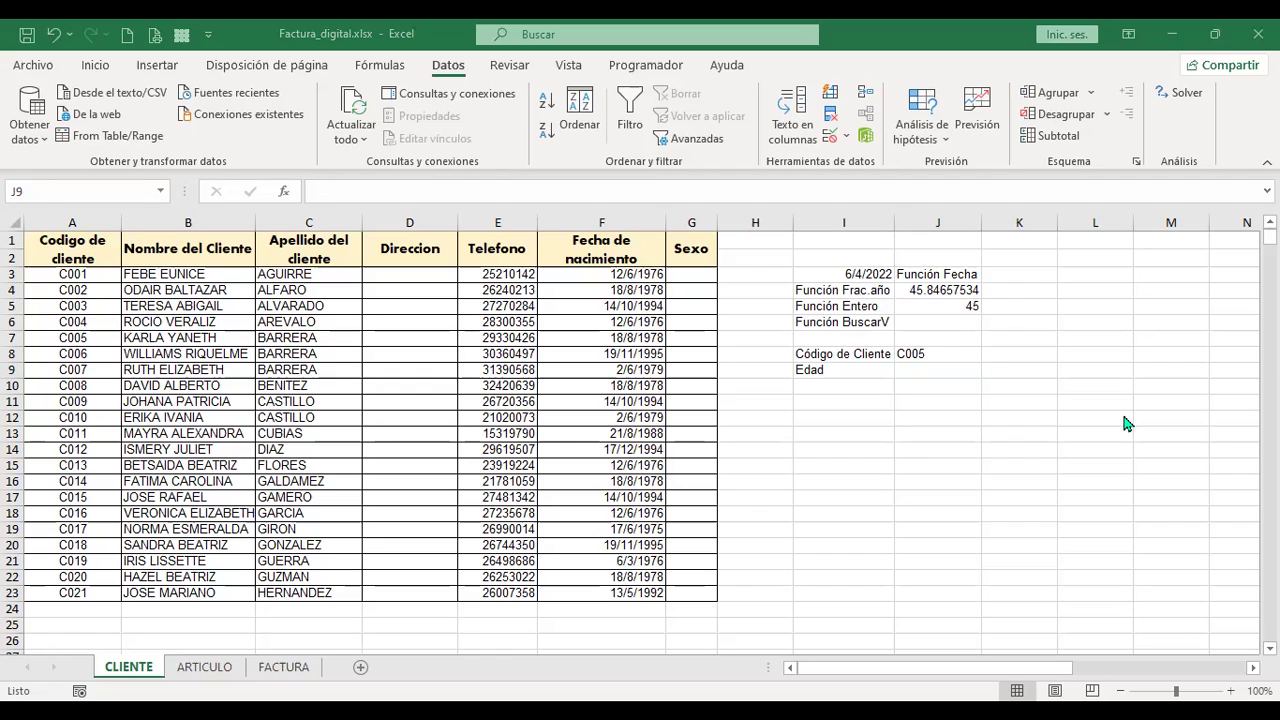
type("+")
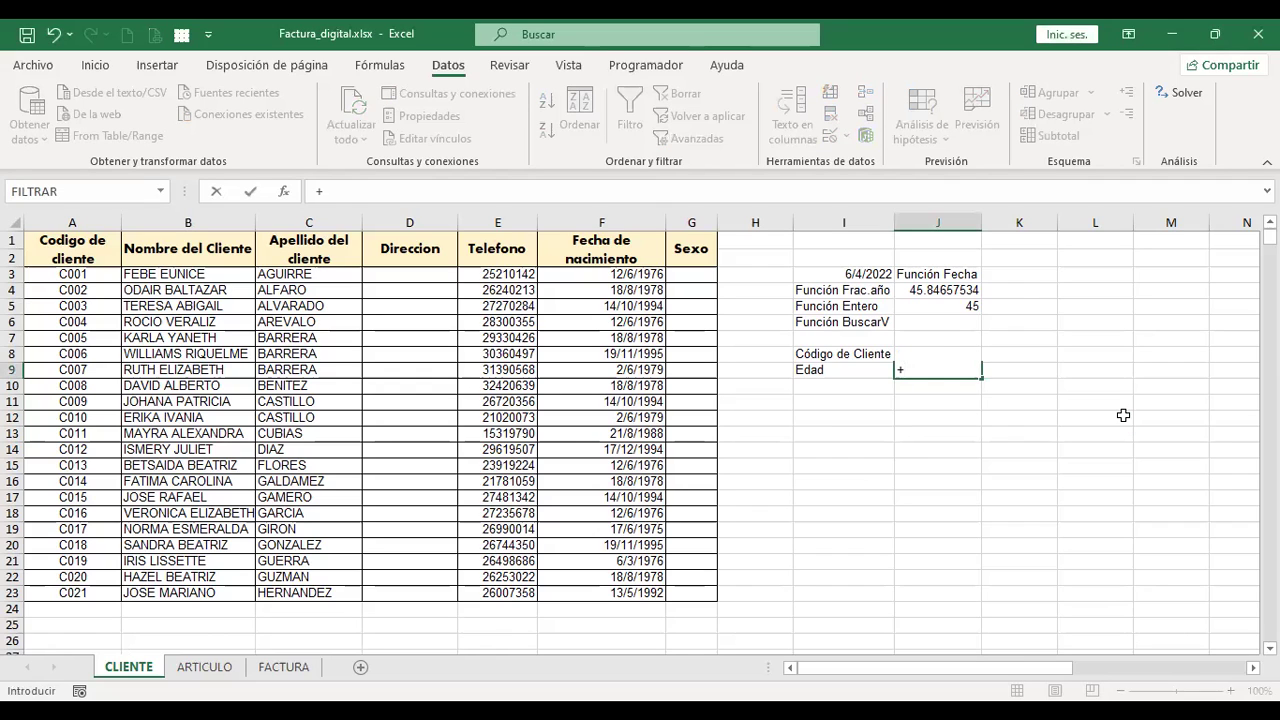
type("buscar")
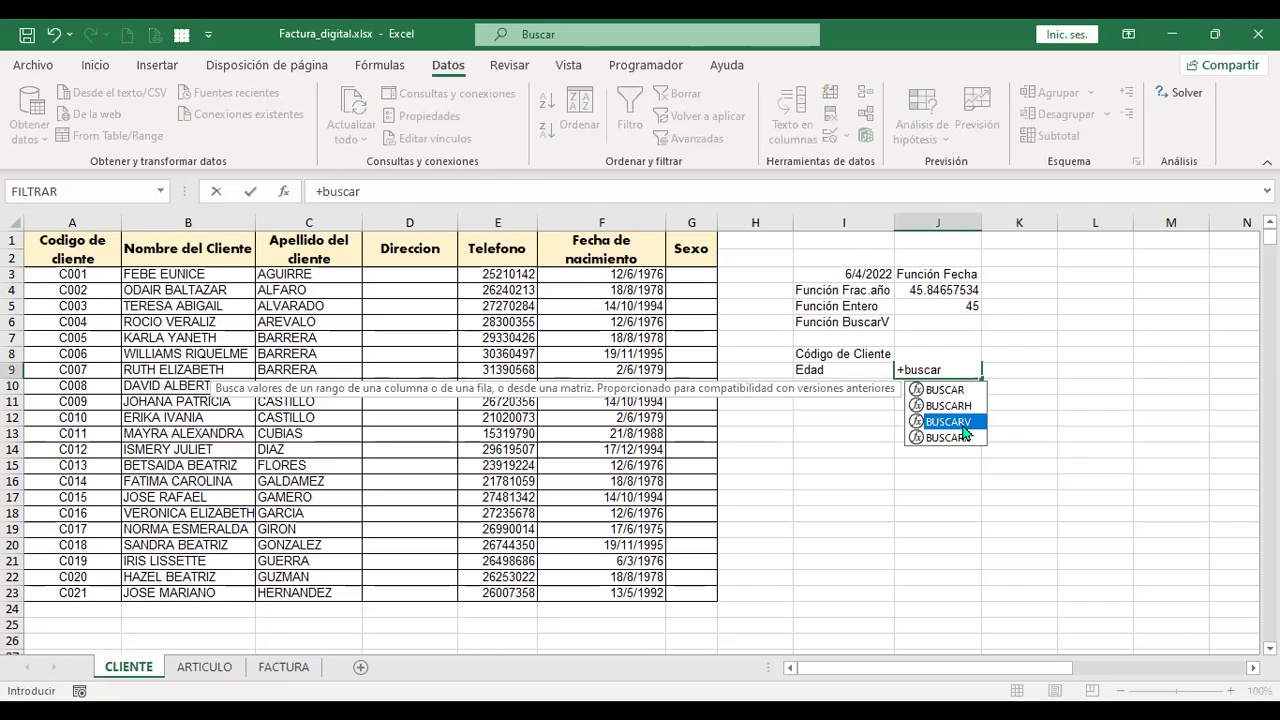
key("Tab")
key("Up")
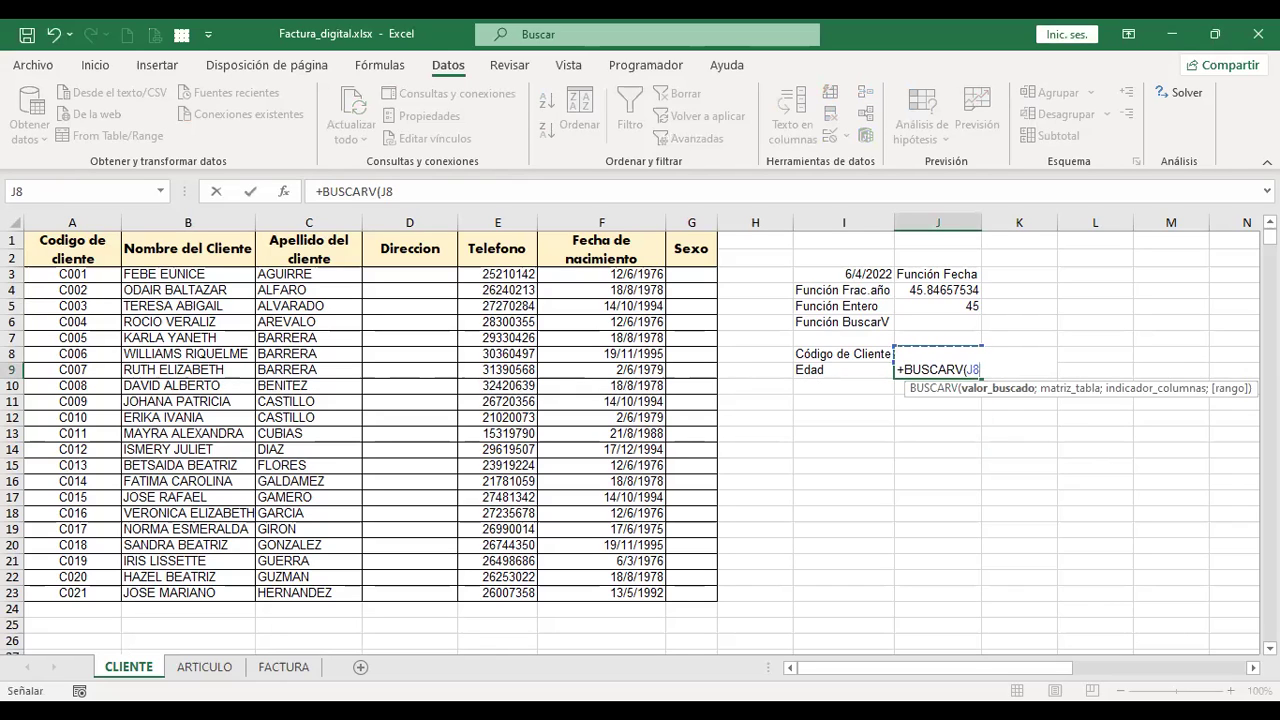
type(";")
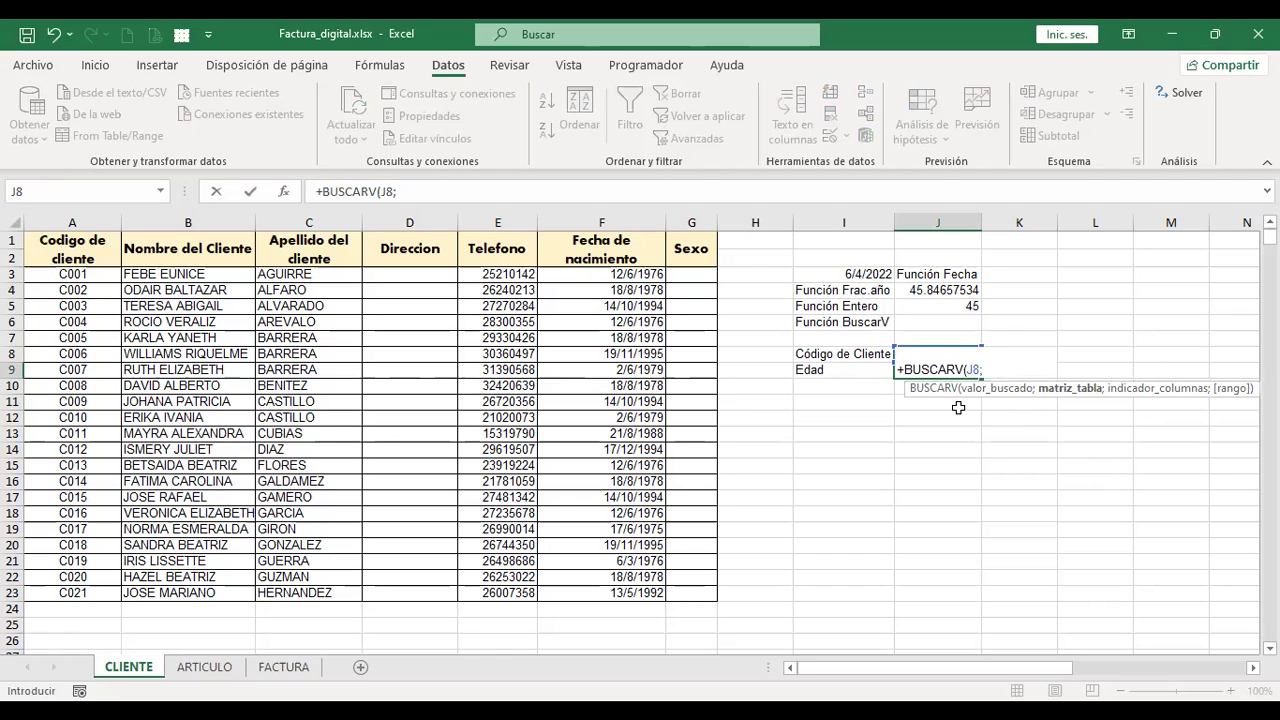
left_click(75, 274)
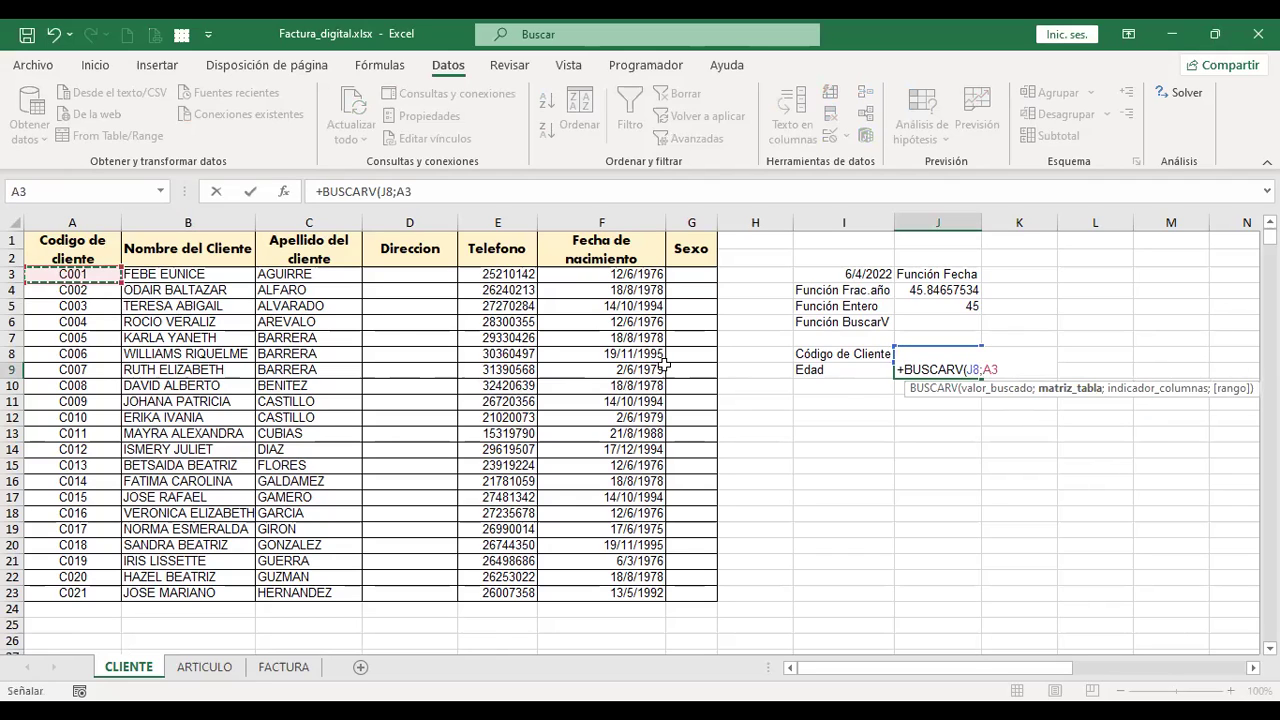
left_click(700, 593, "shift")
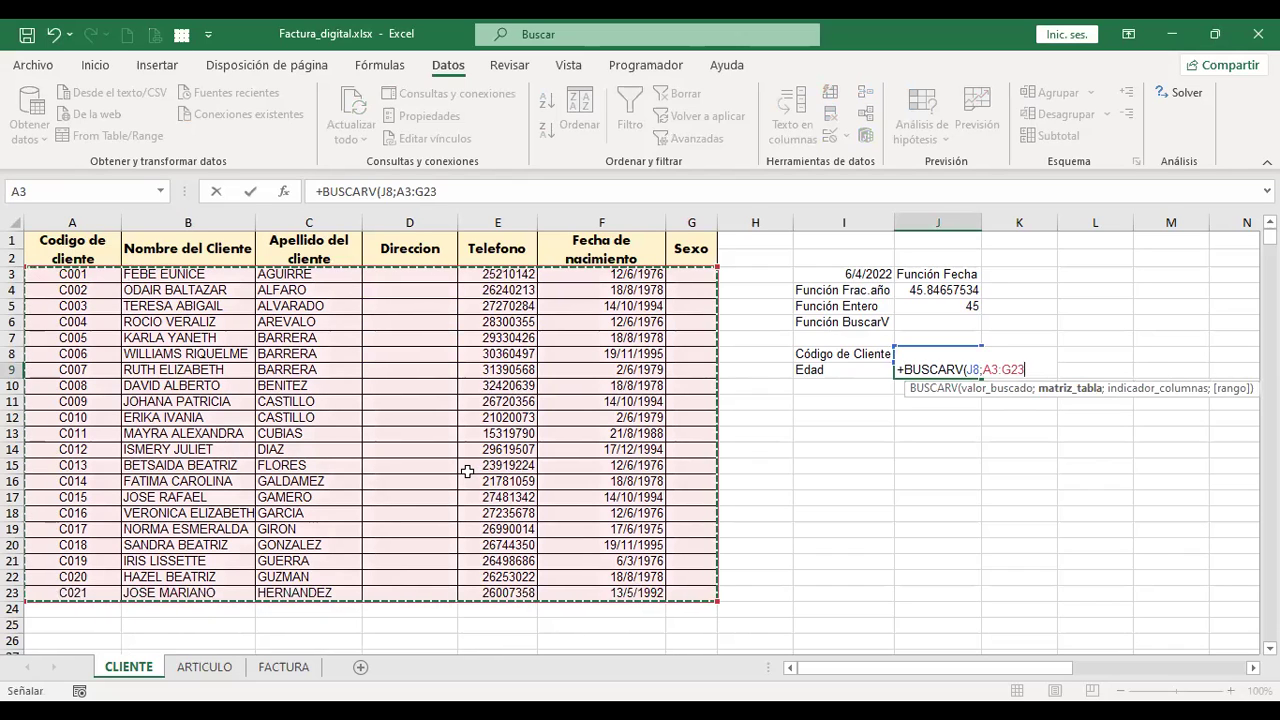
type(";")
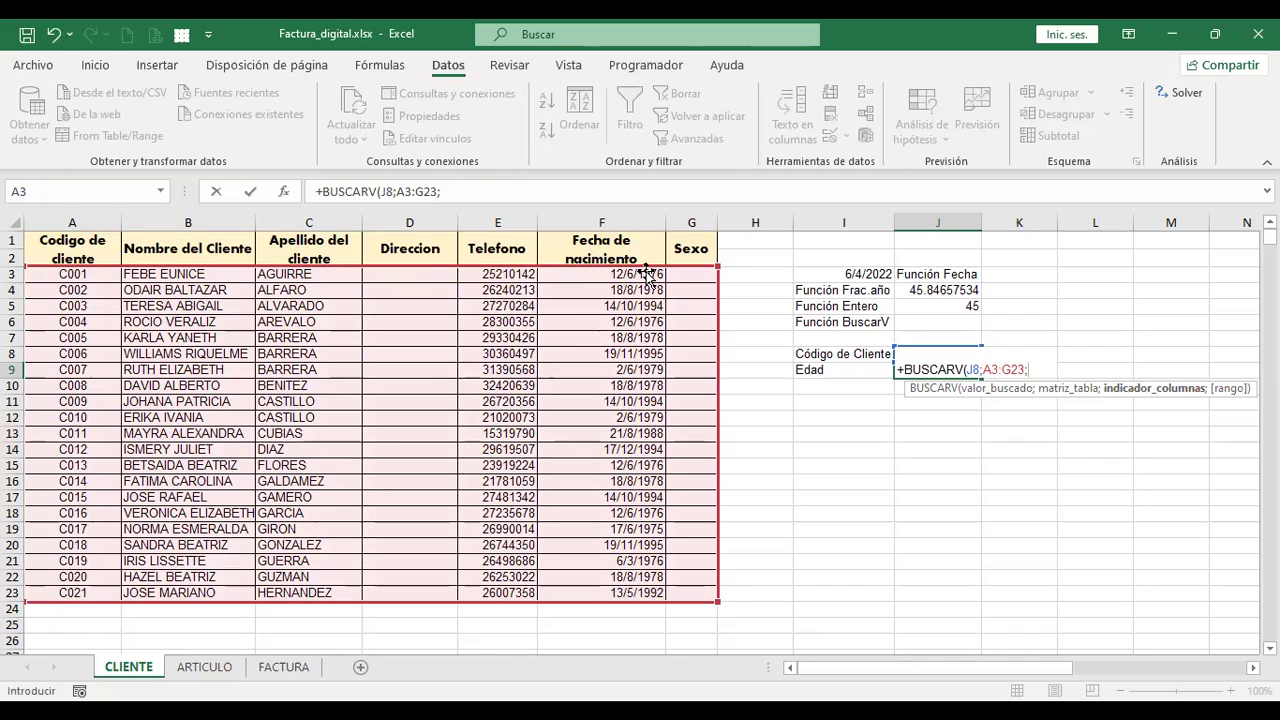
type("6;")
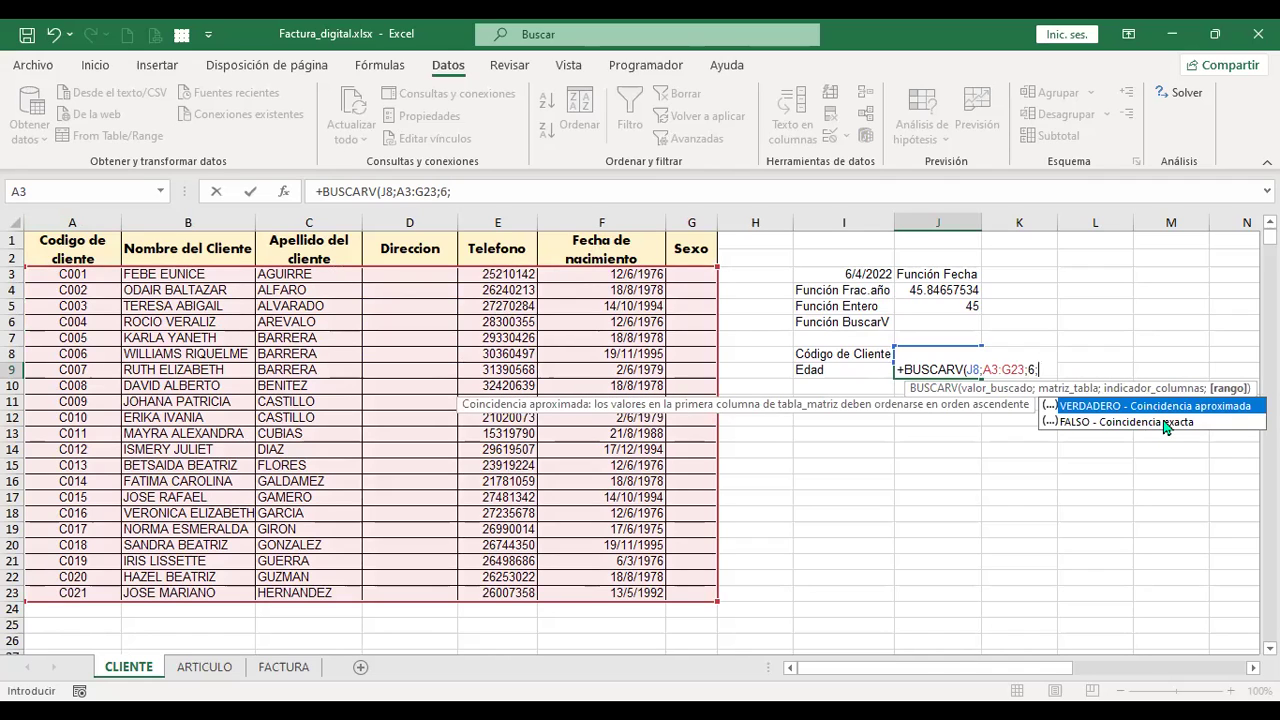
double_click(1163, 420)
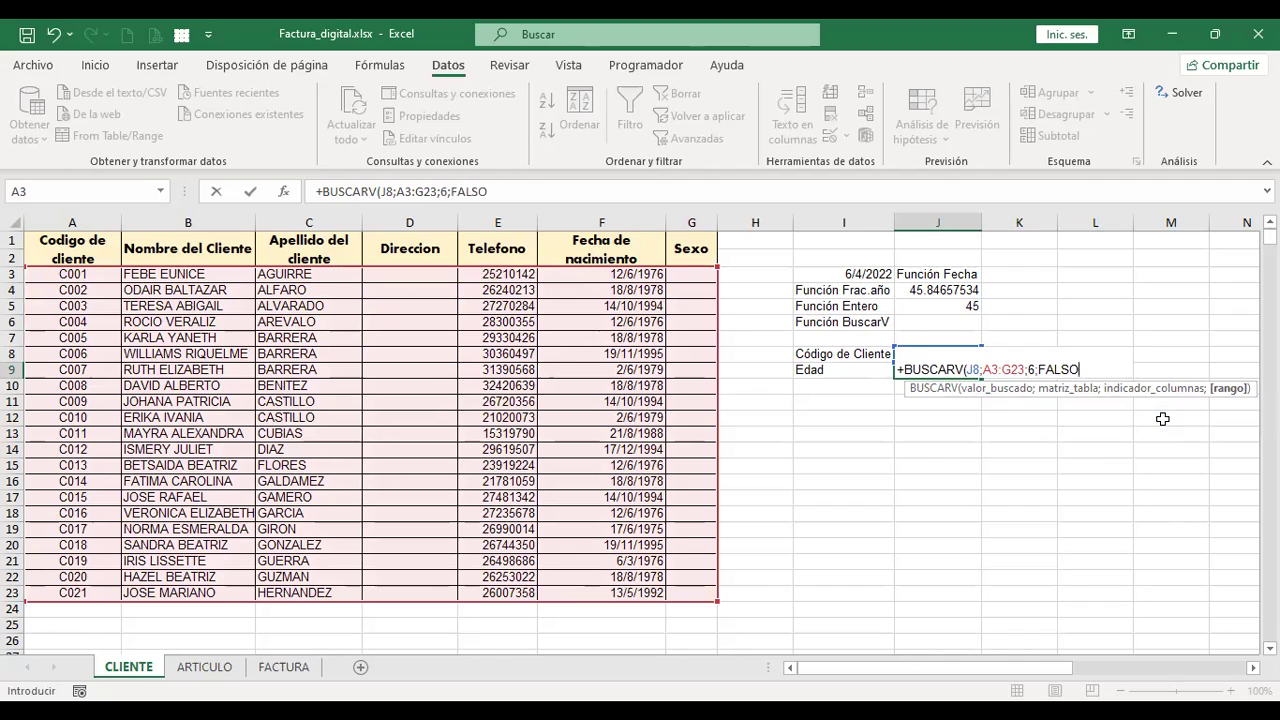
key("Return")
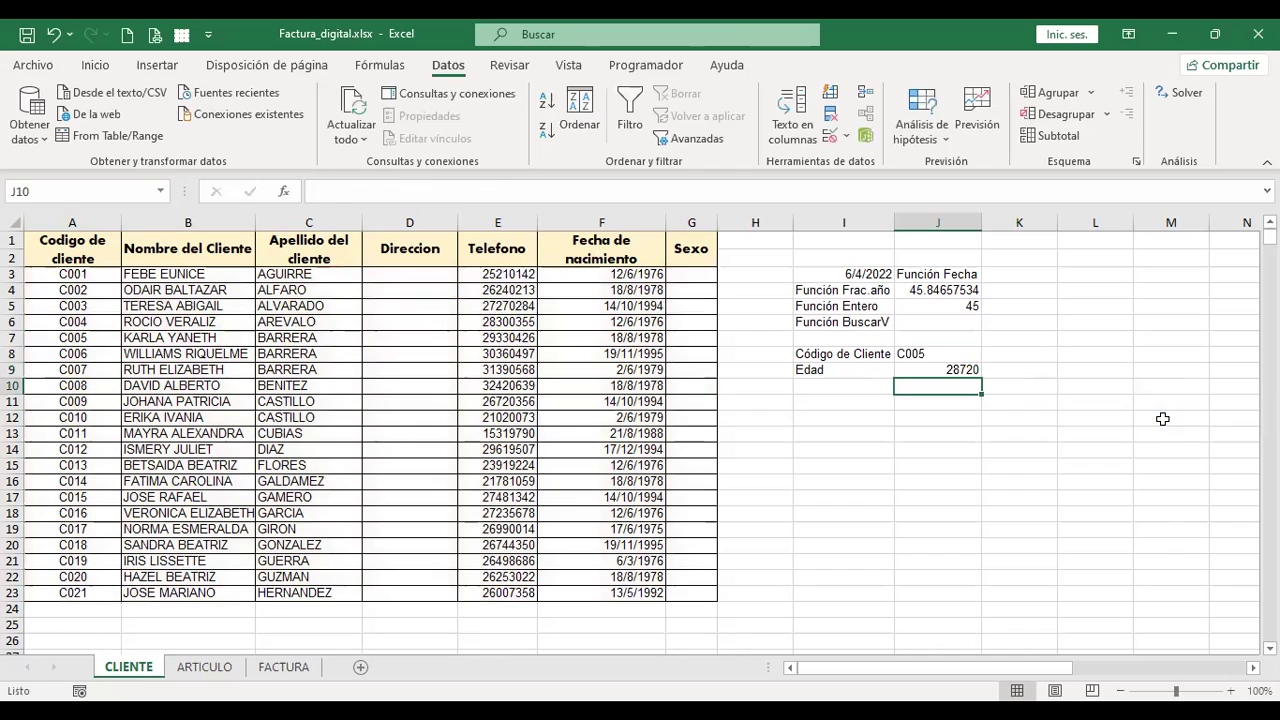
Format the lookup result in J9 as a short date (Fecha corta).
key("Up")
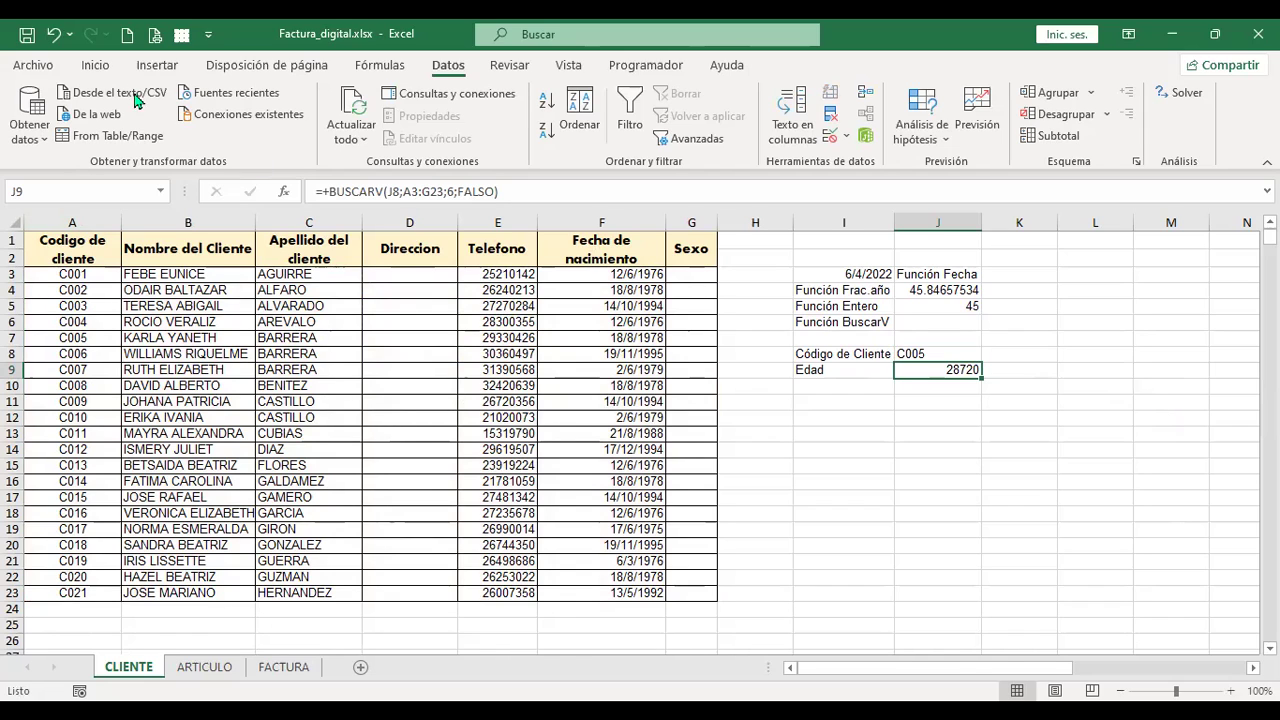
left_click(96, 66)
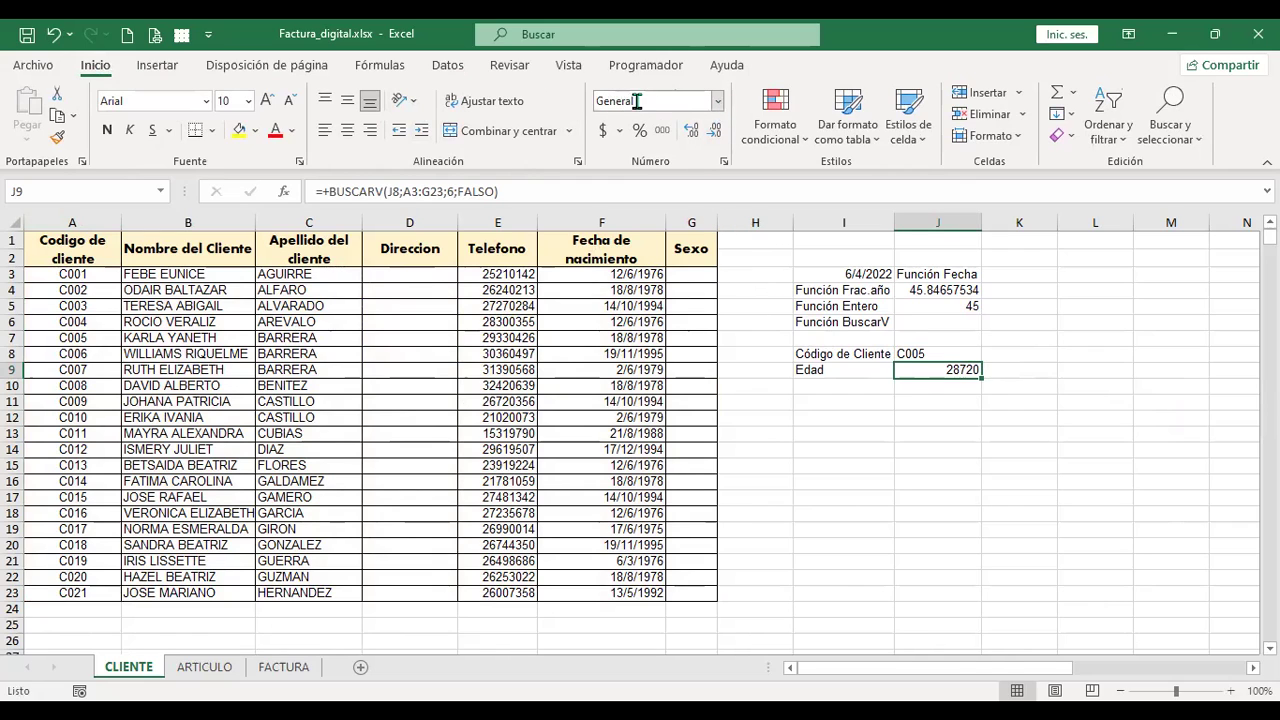
left_click(718, 101)
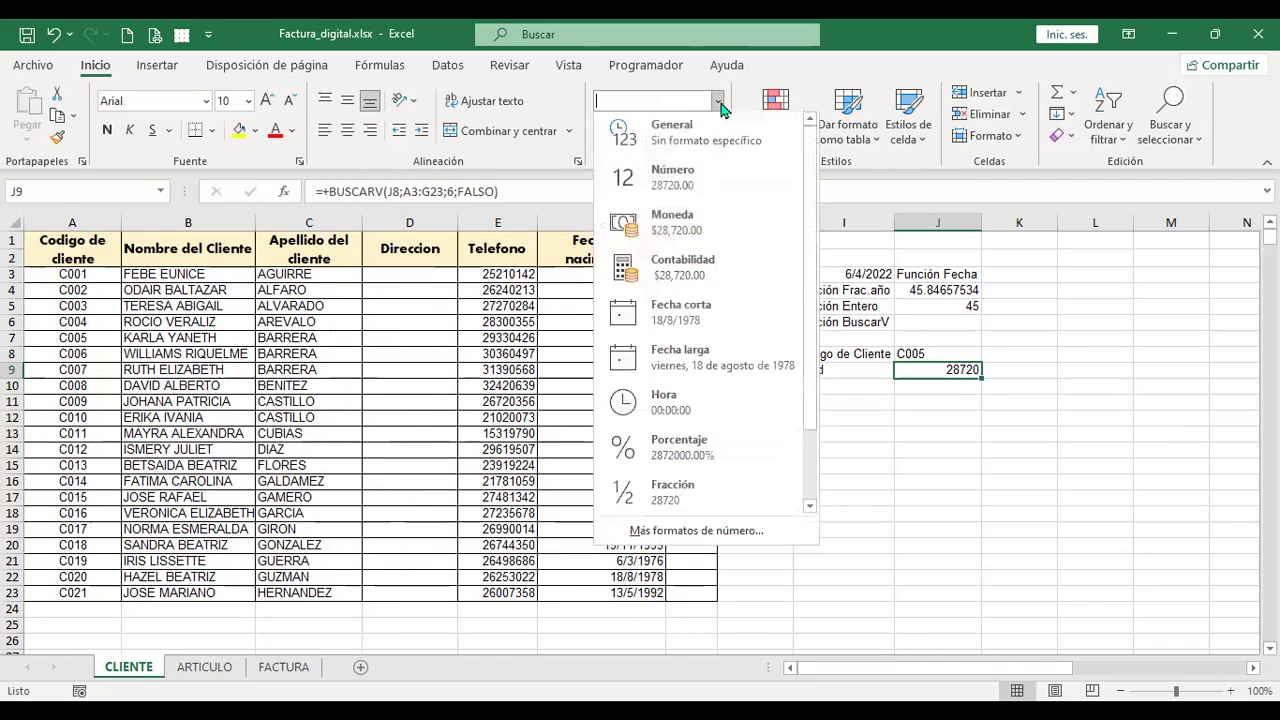
left_click(730, 316)
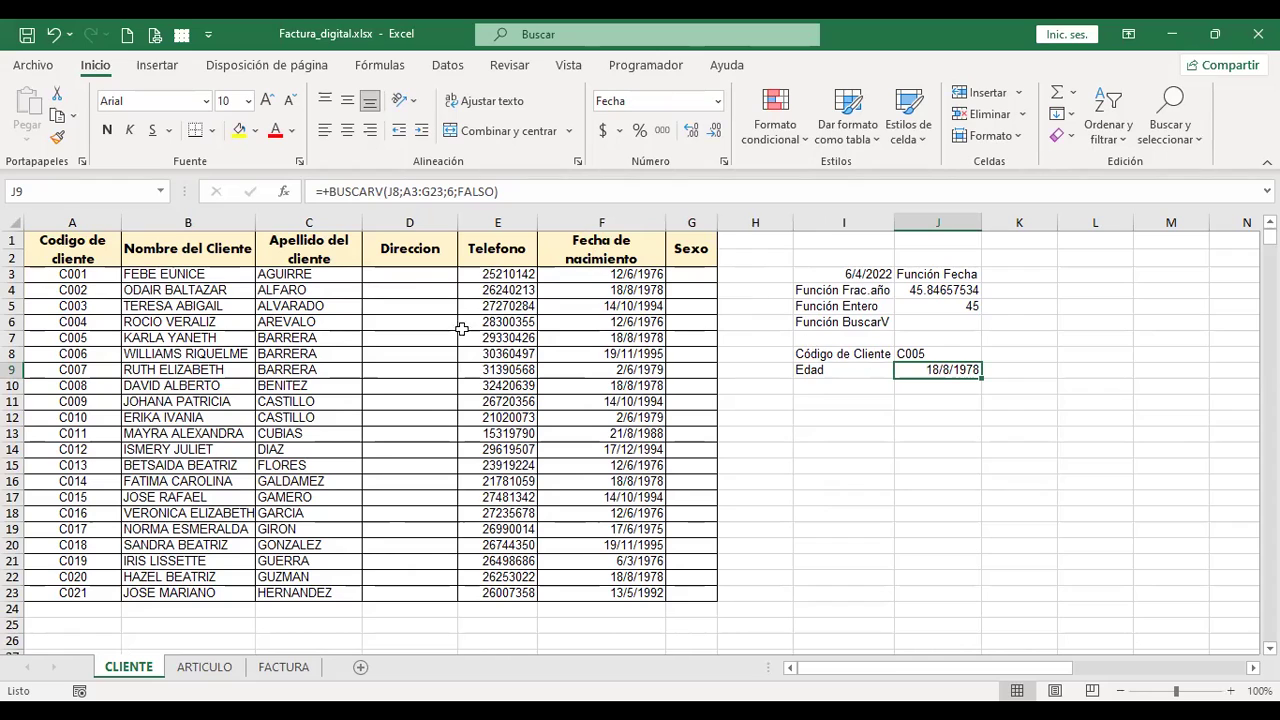
Check the date in J9 against client C005's row and review the ENTERO formula in J5.
left_click(12, 337)
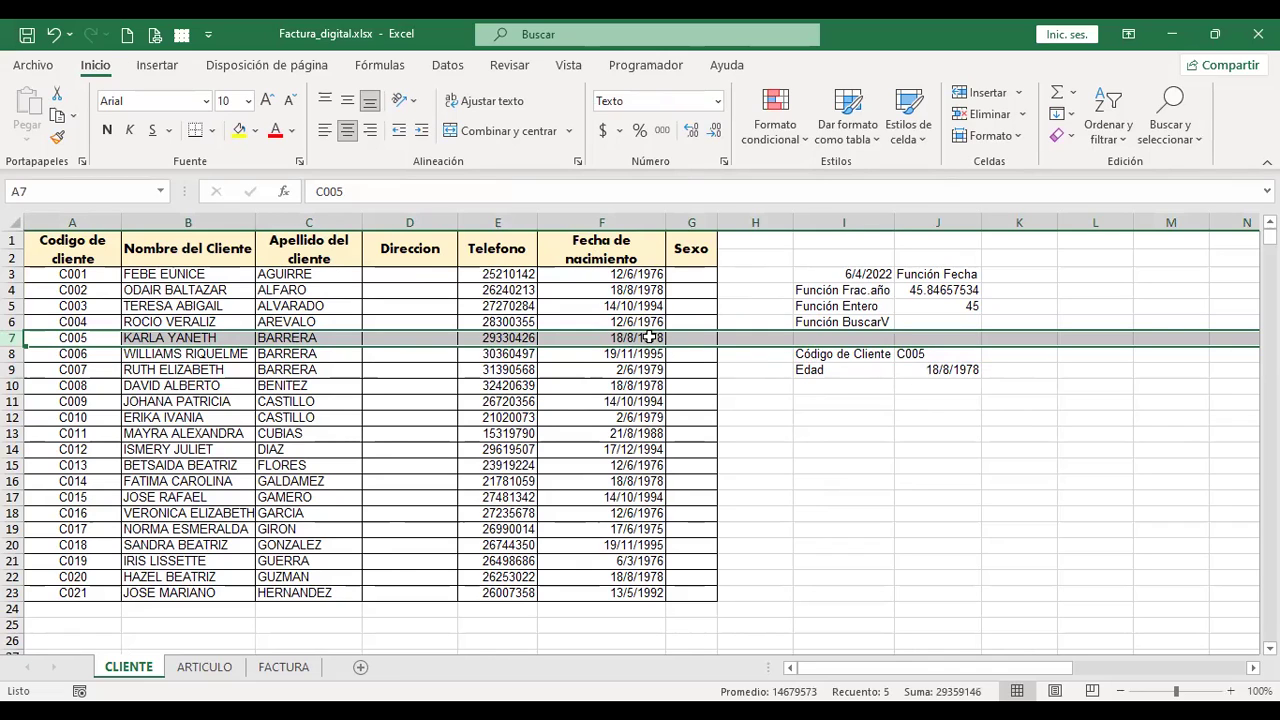
left_click(909, 370)
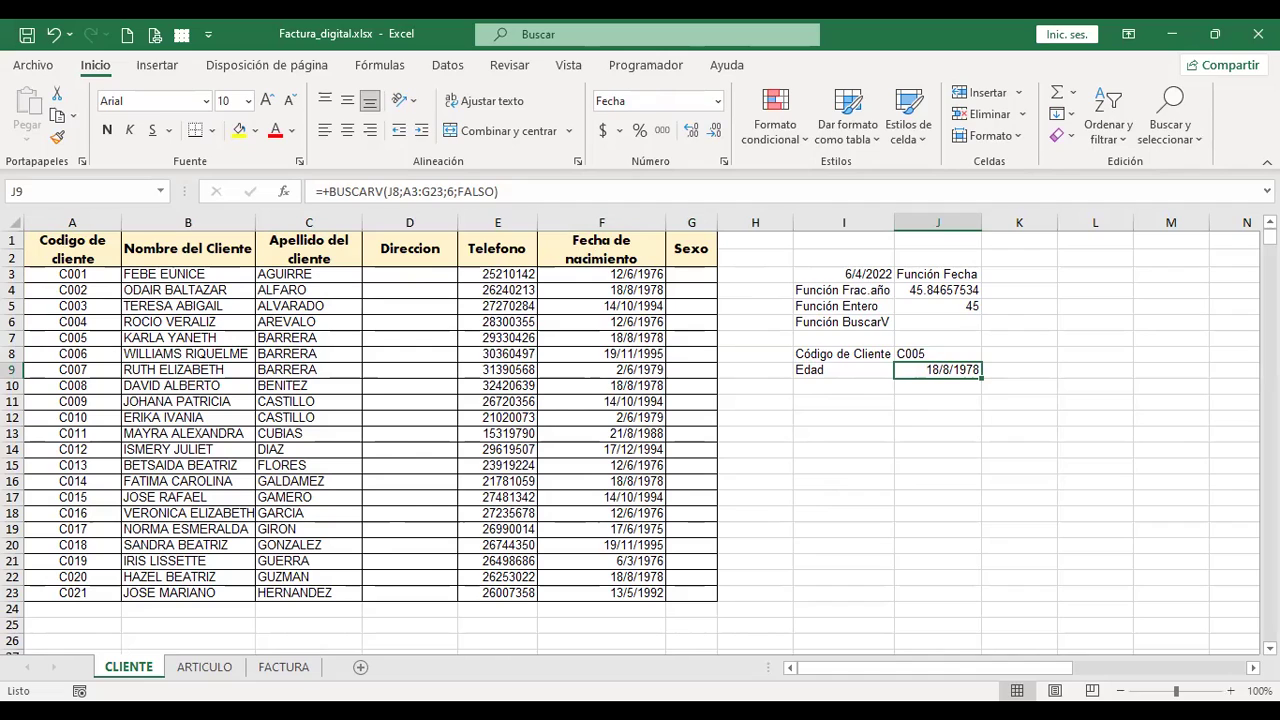
key("Up")
key("Up")
key("Up")
key("Up")
key("Up")
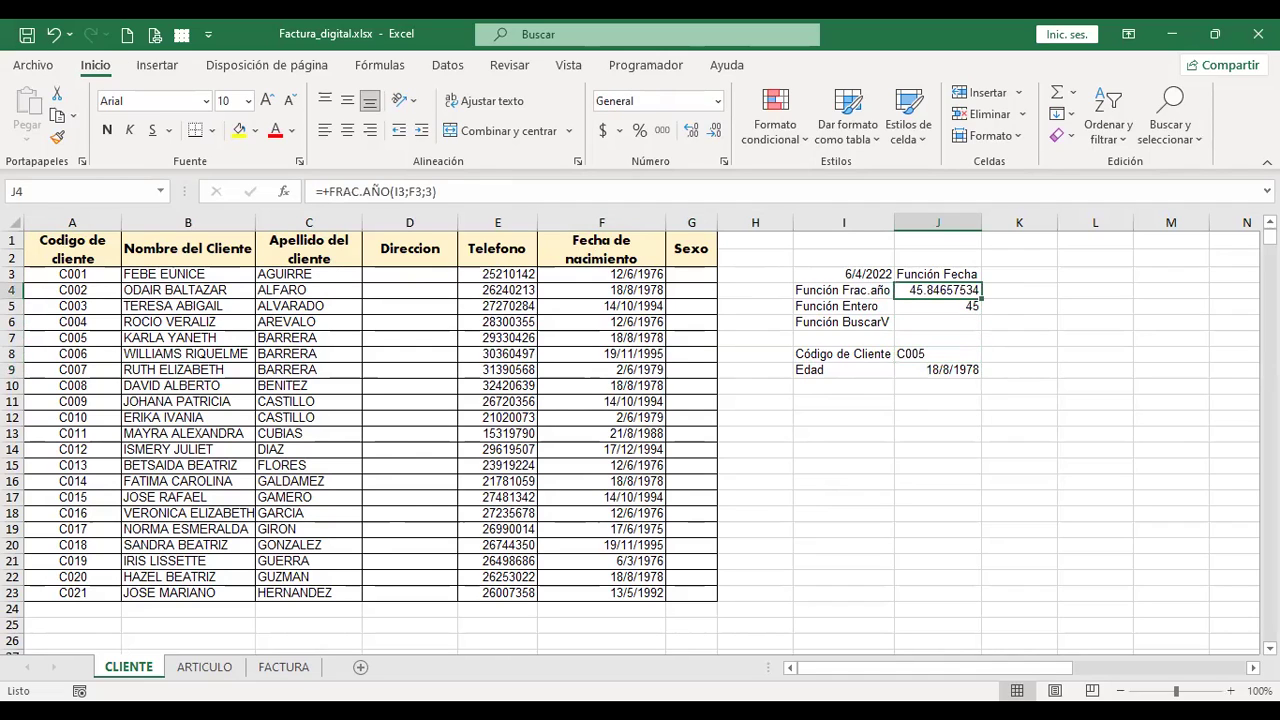
key("Down")
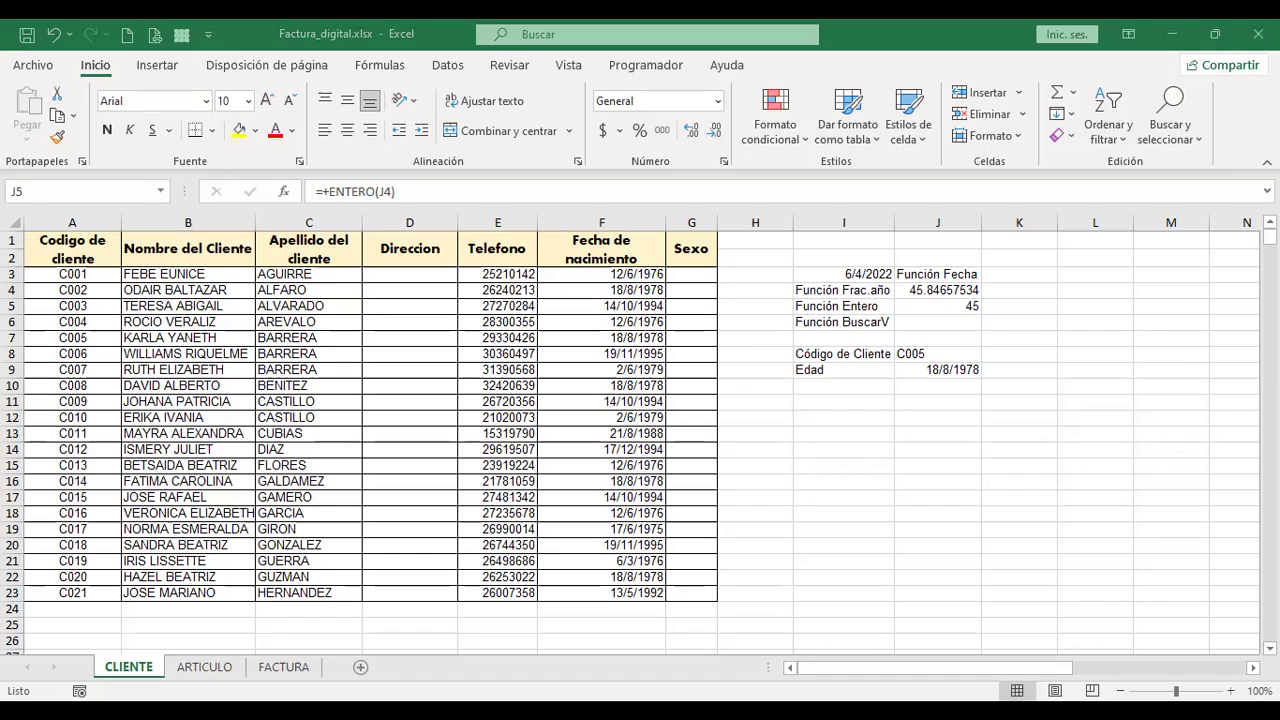
key("F2")
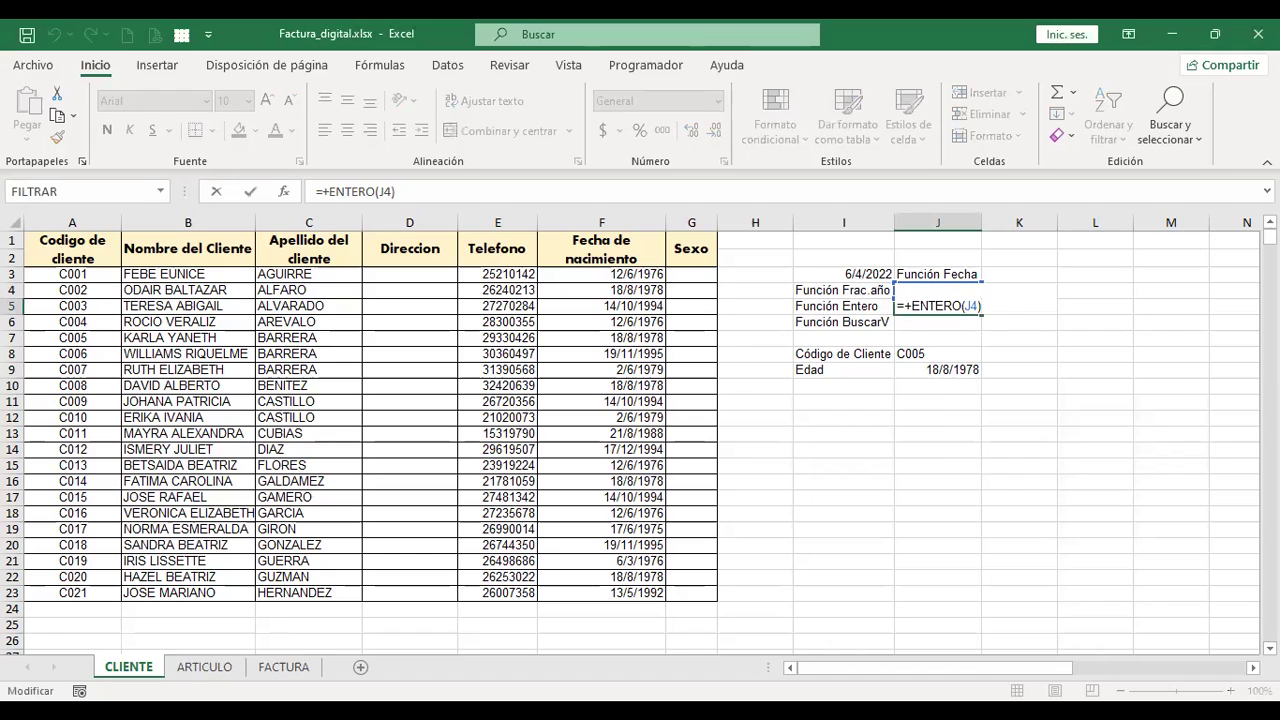
key("Right")
key("Right")
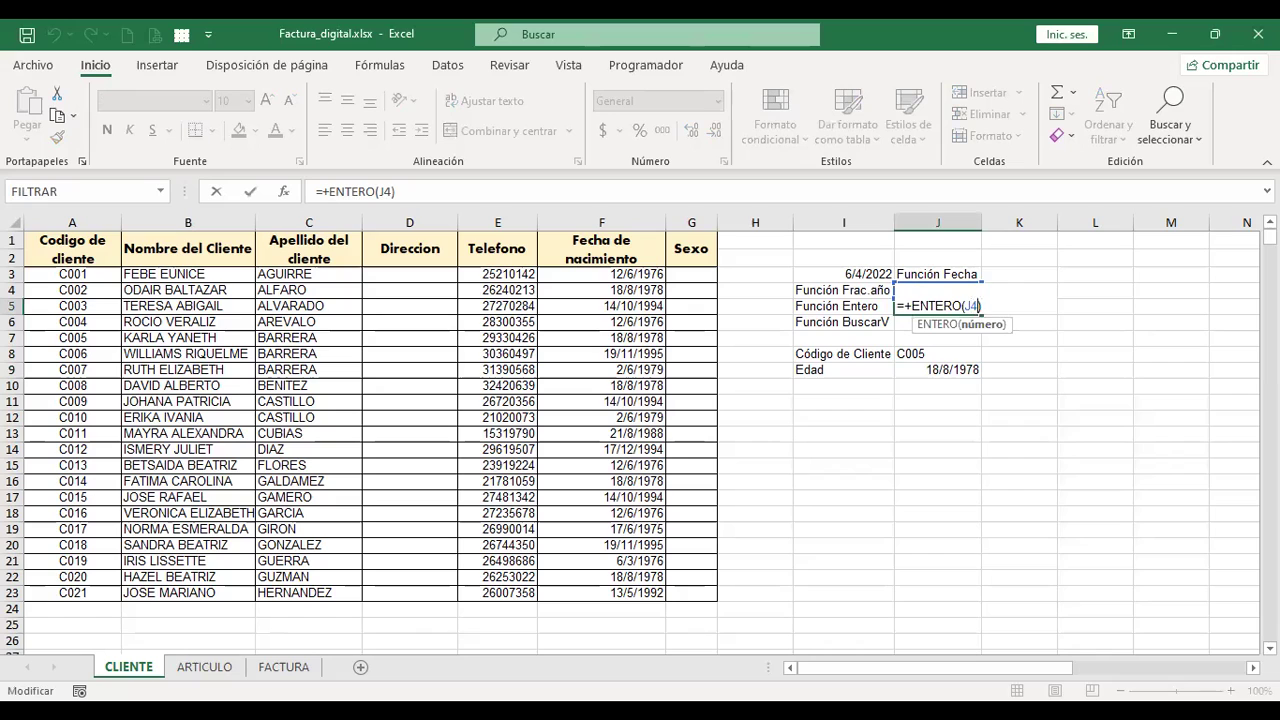
key("Return")
Review the FECHA formula in I3 and the arguments of the FRAC.AÑO formula in J4.
left_click(938, 370)
left_click(938, 386)
left_click(938, 354)
left_click(938, 306)
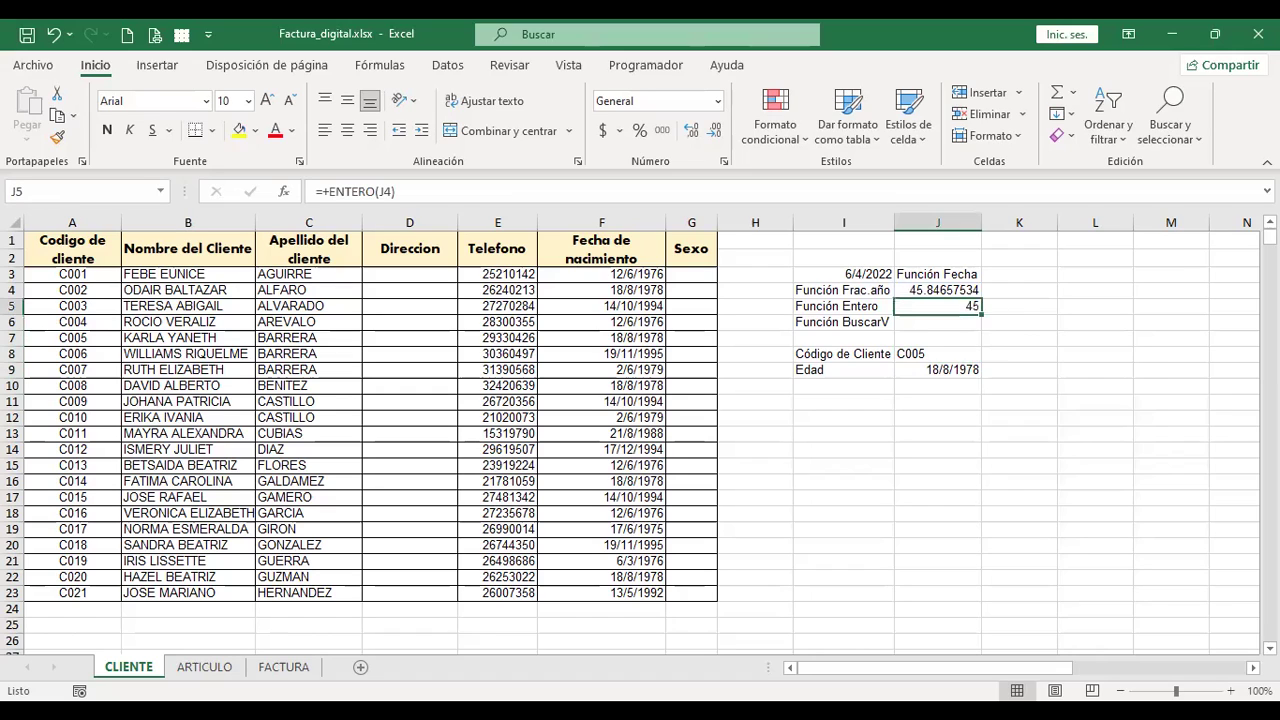
left_click(938, 274)
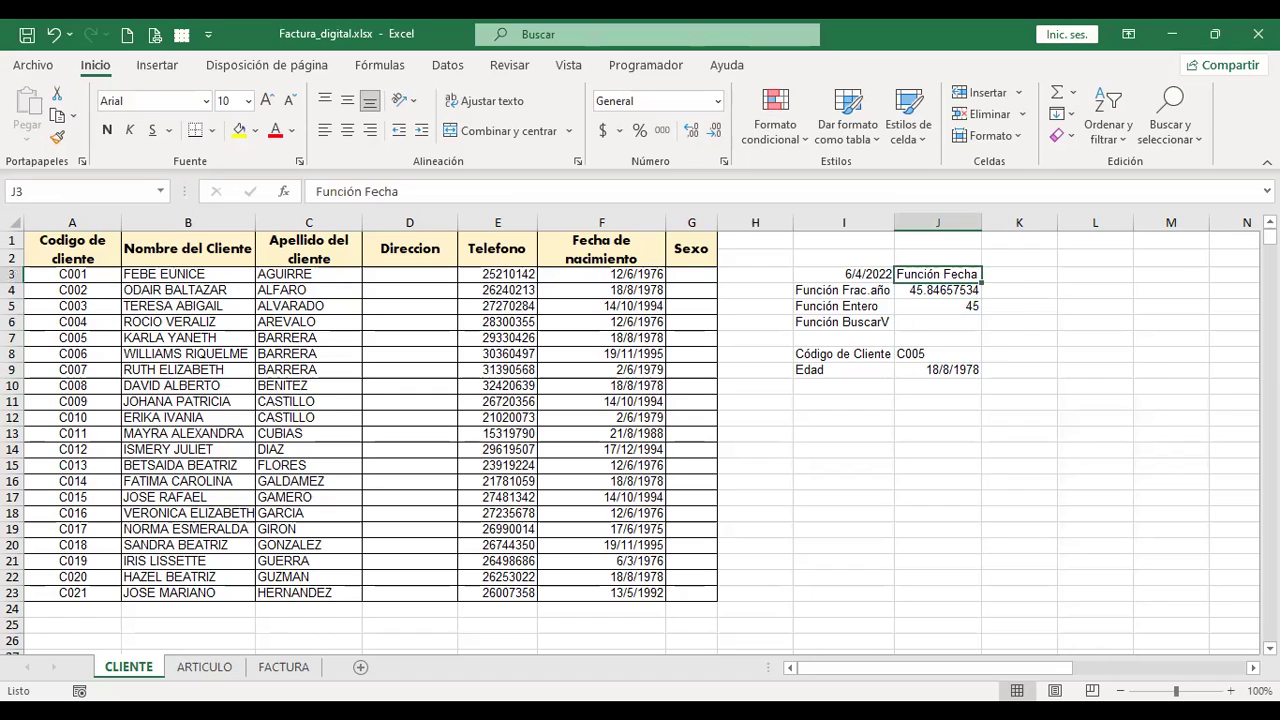
left_click(843, 274)
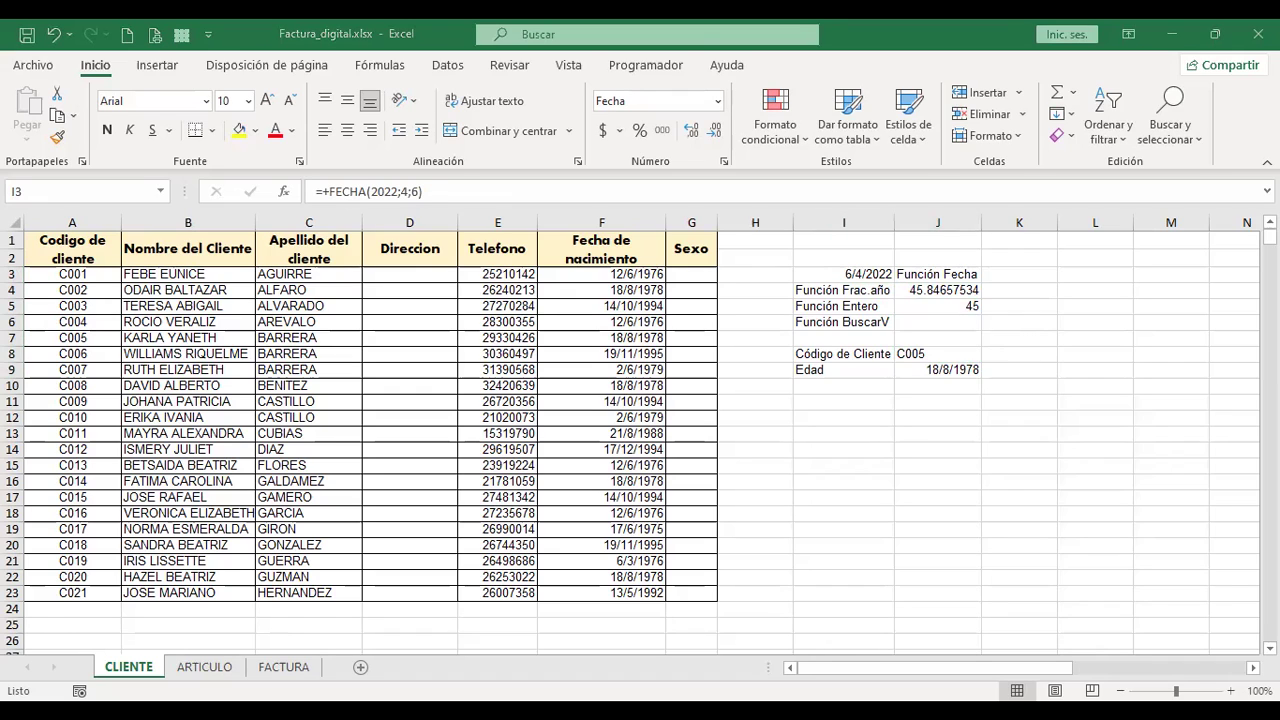
left_click(938, 290)
key("F2")
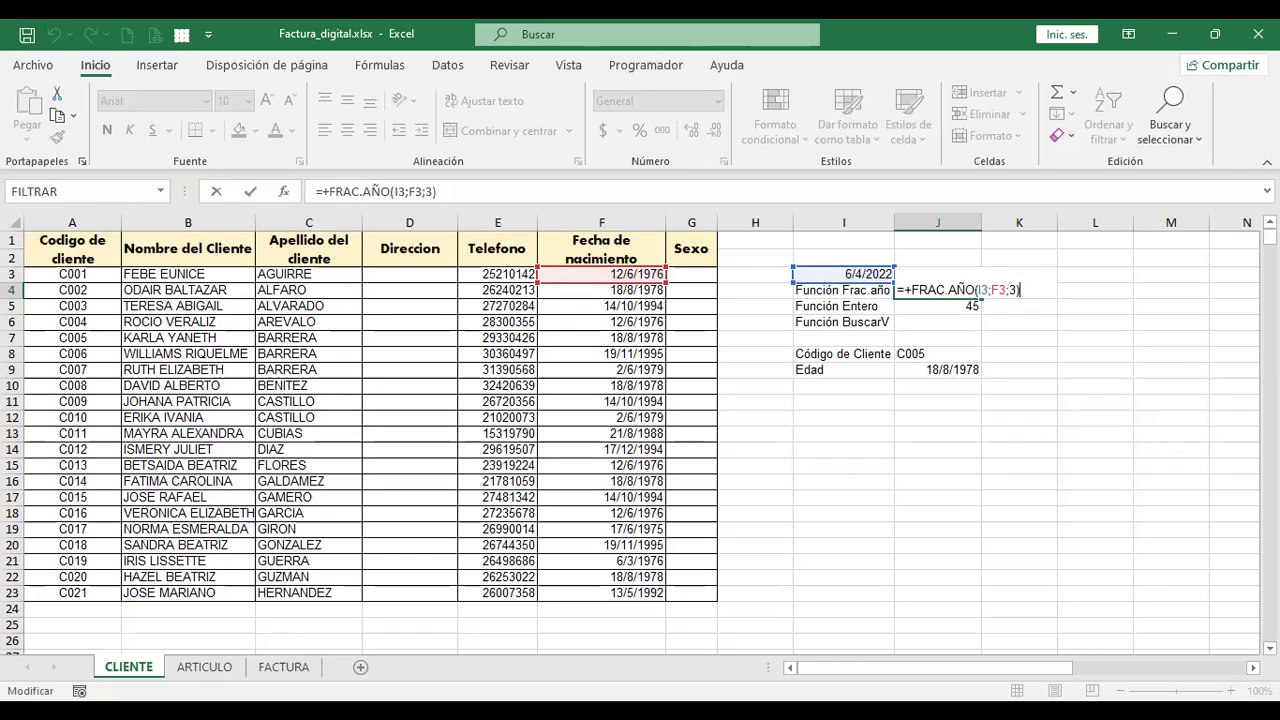
key("Return")
left_click(938, 290)
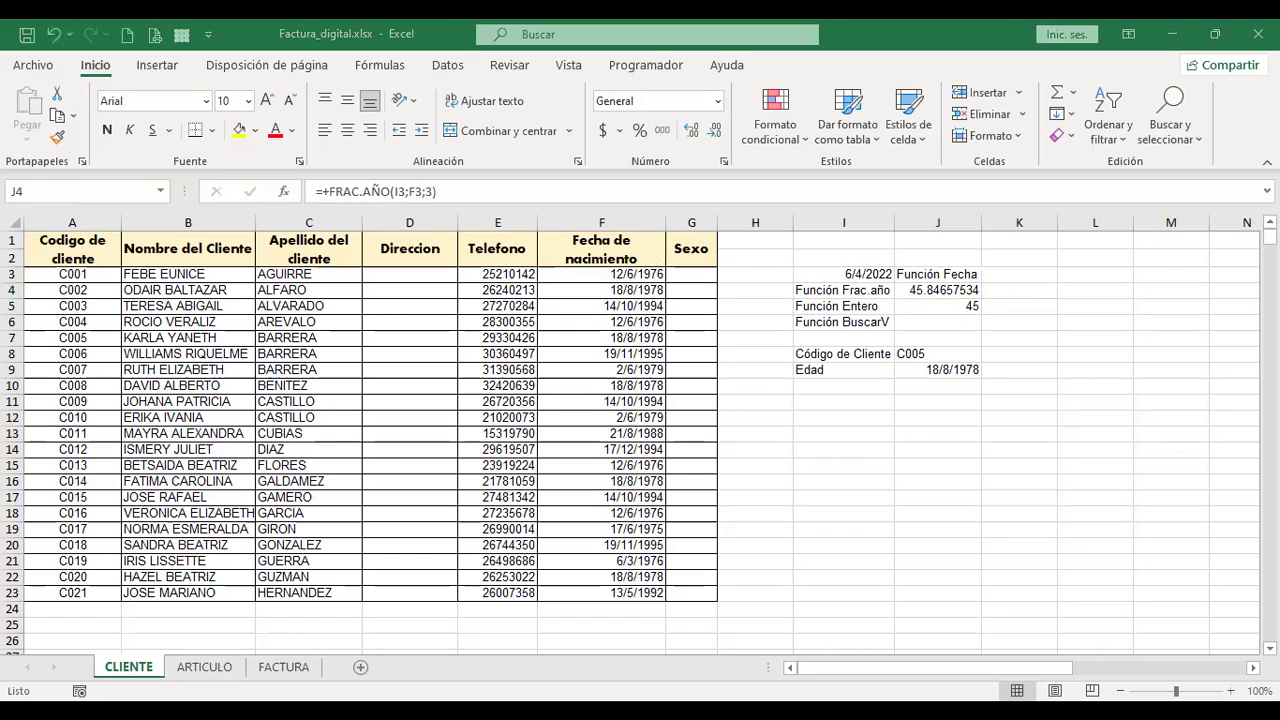
left_click(843, 274)
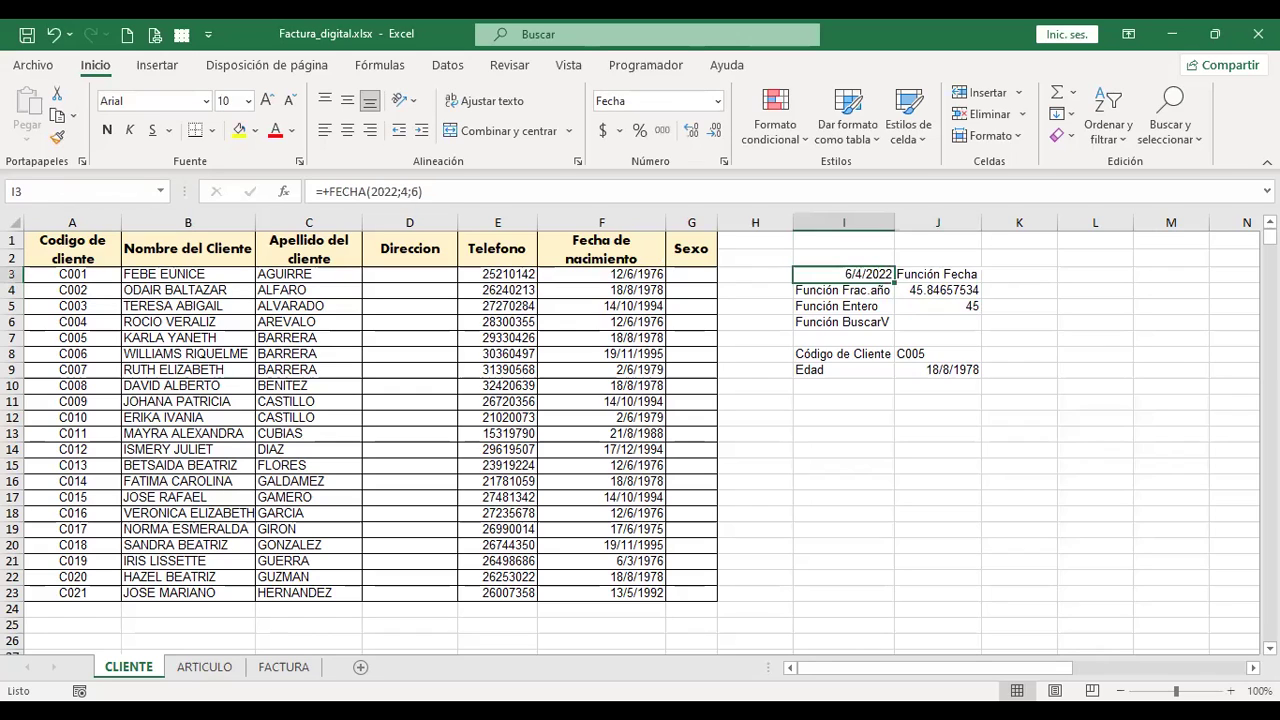
Compare the FECHA formula in I3 with the AHORA formula in the invoice date cell J9 of the FACTURA sheet.
key("F2")
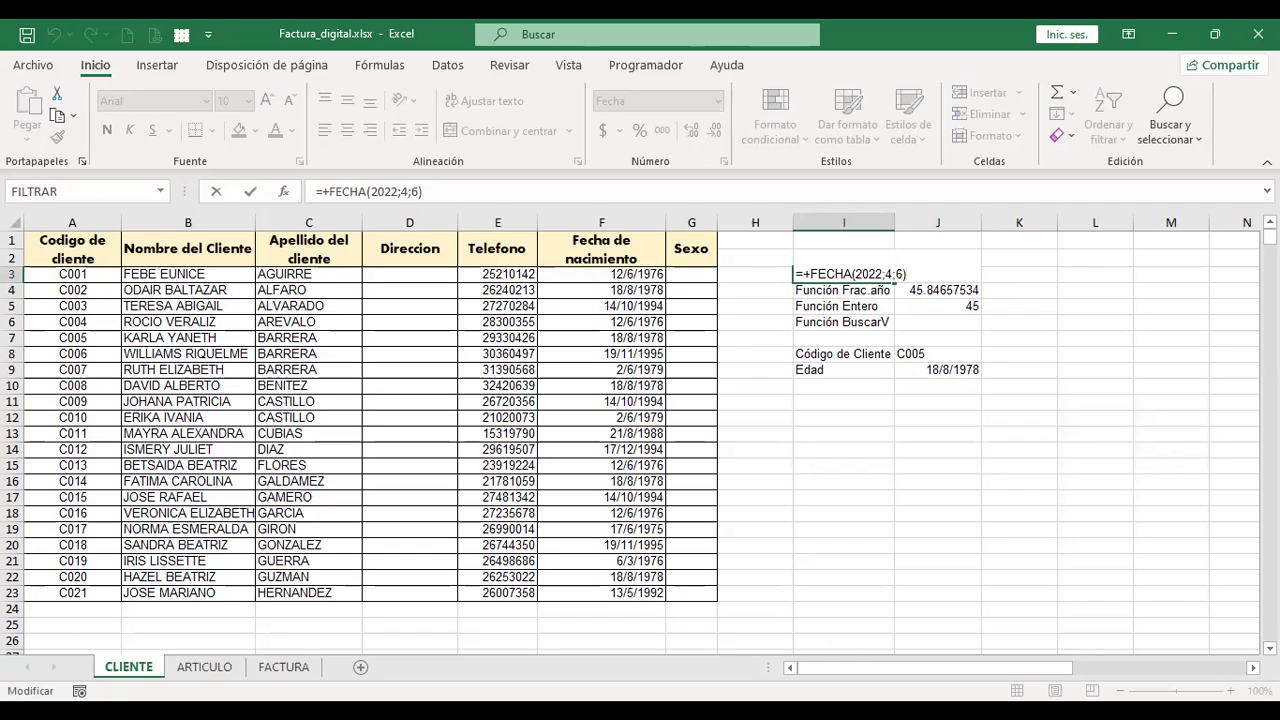
key("Return")
key("Up")
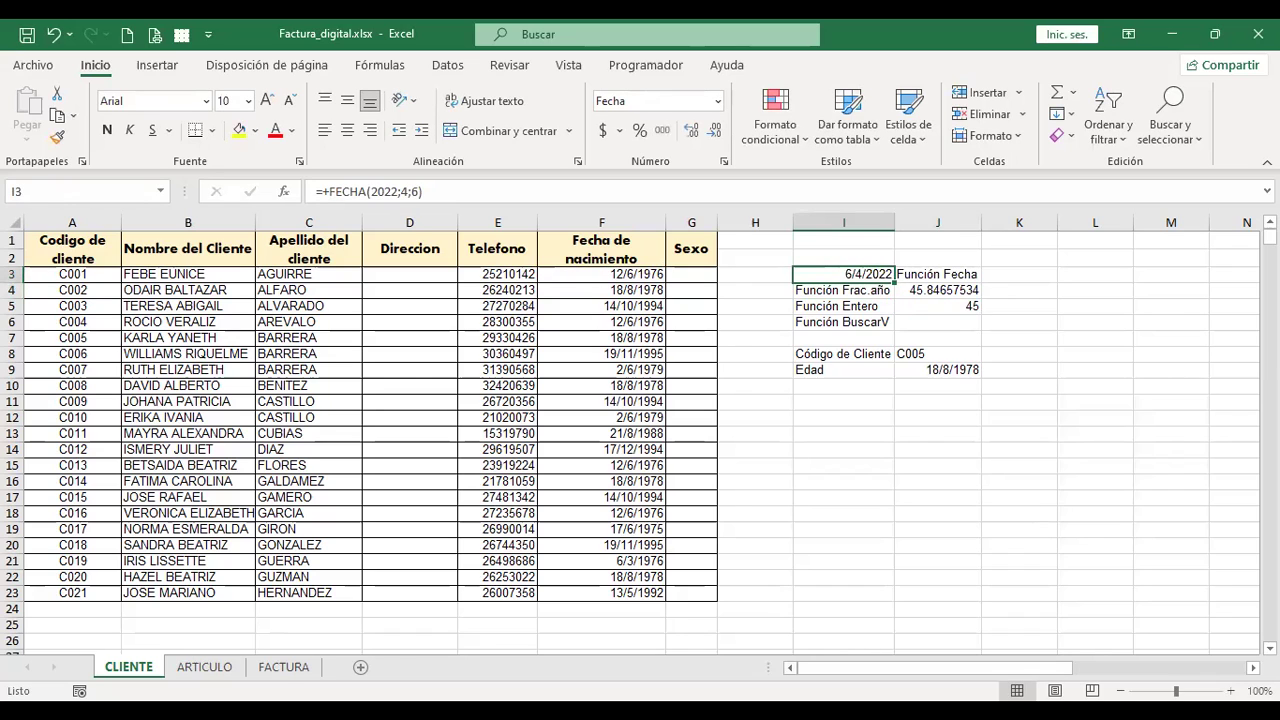
left_click(281, 667)
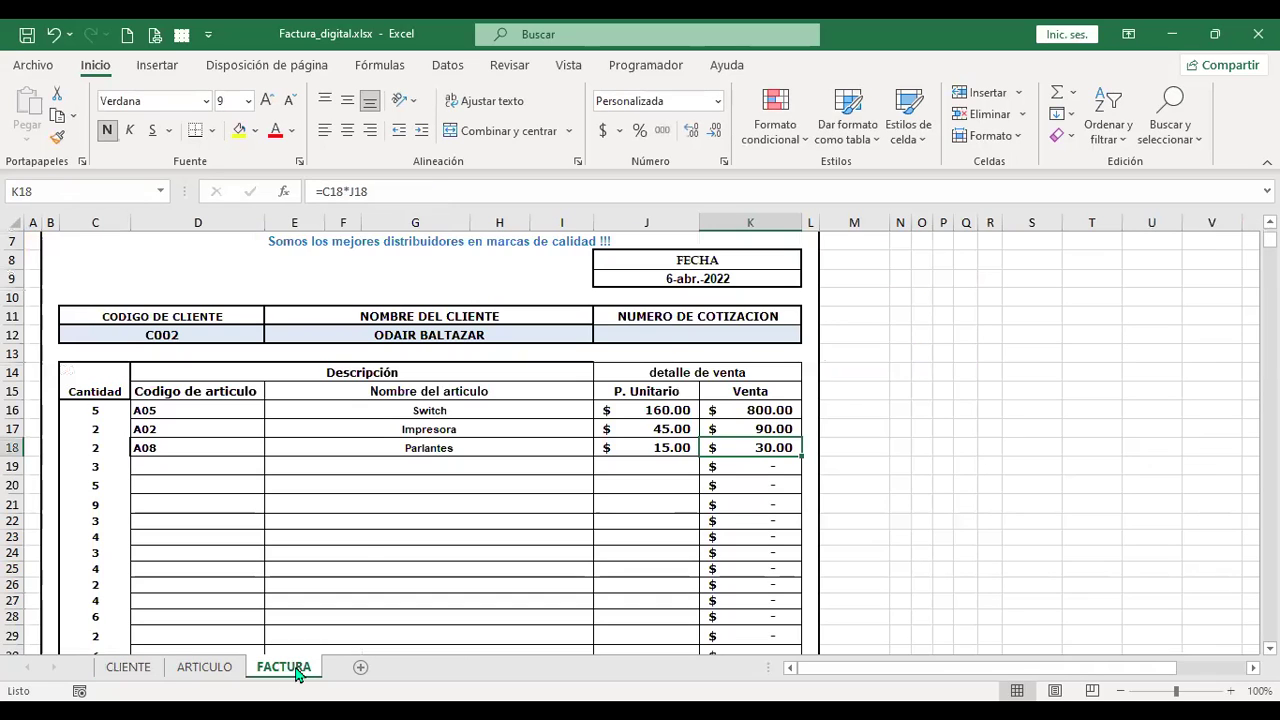
left_click(709, 279)
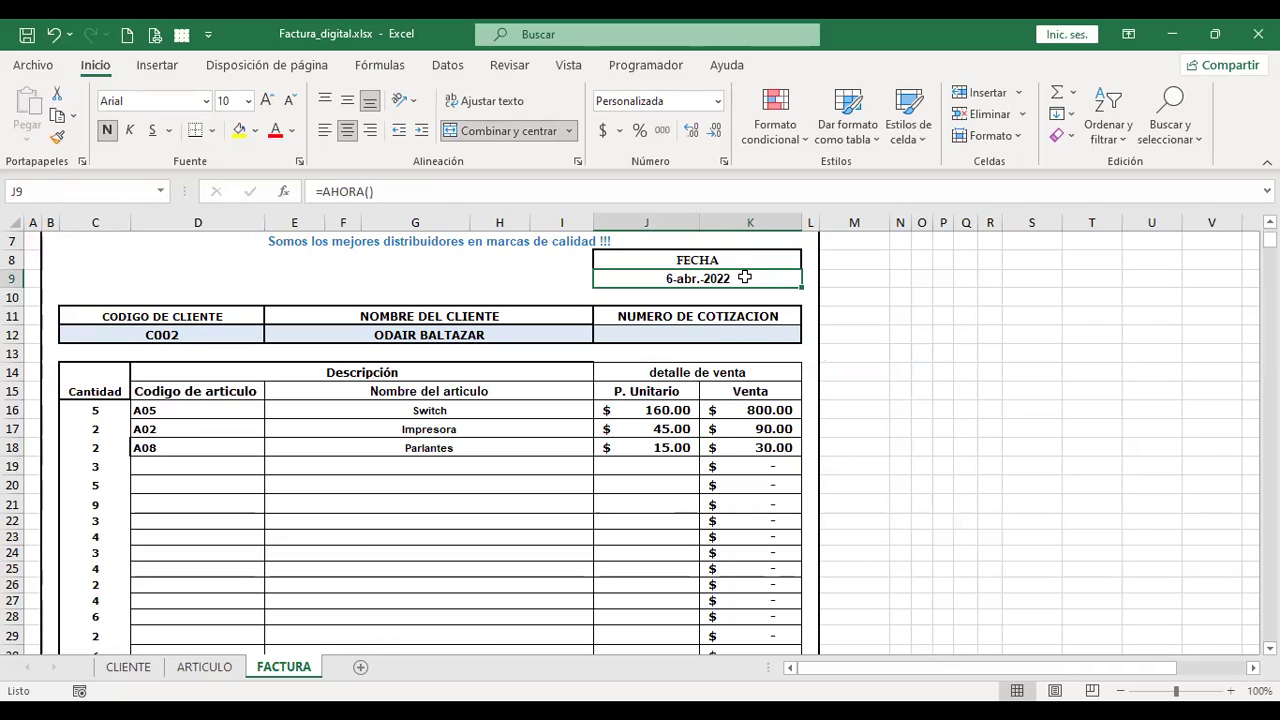
double_click(745, 278)
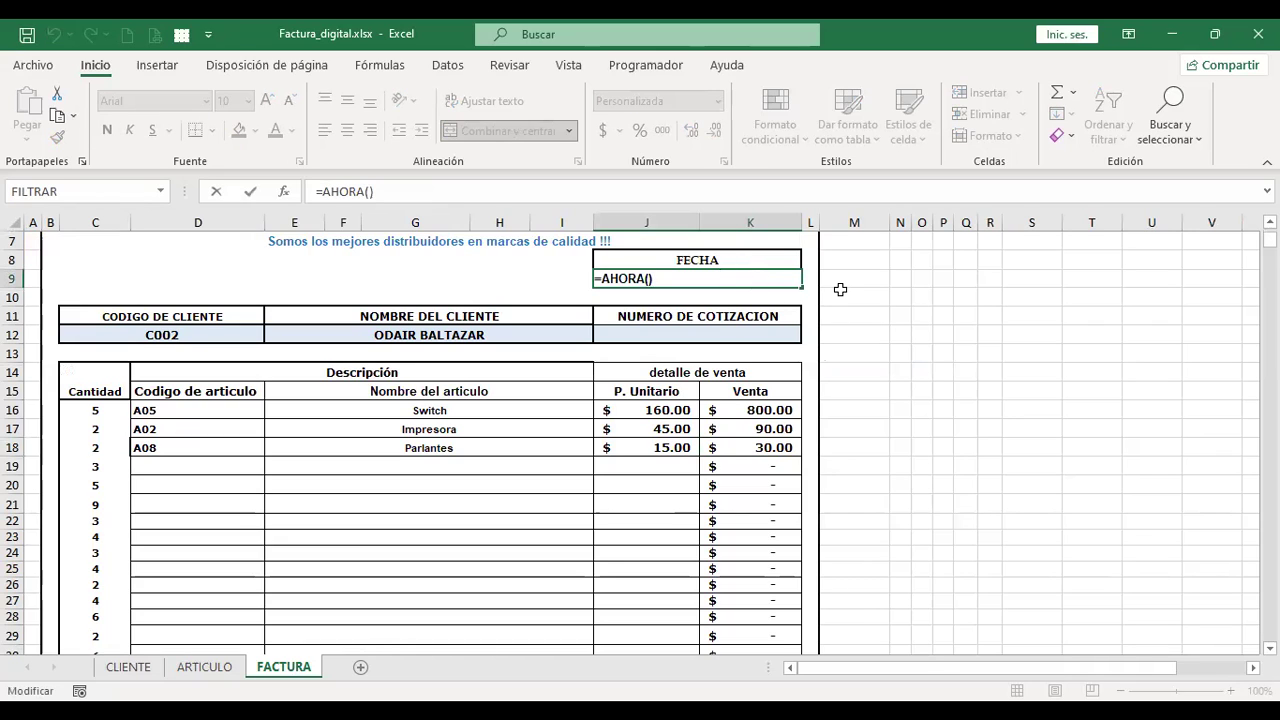
key("Escape")
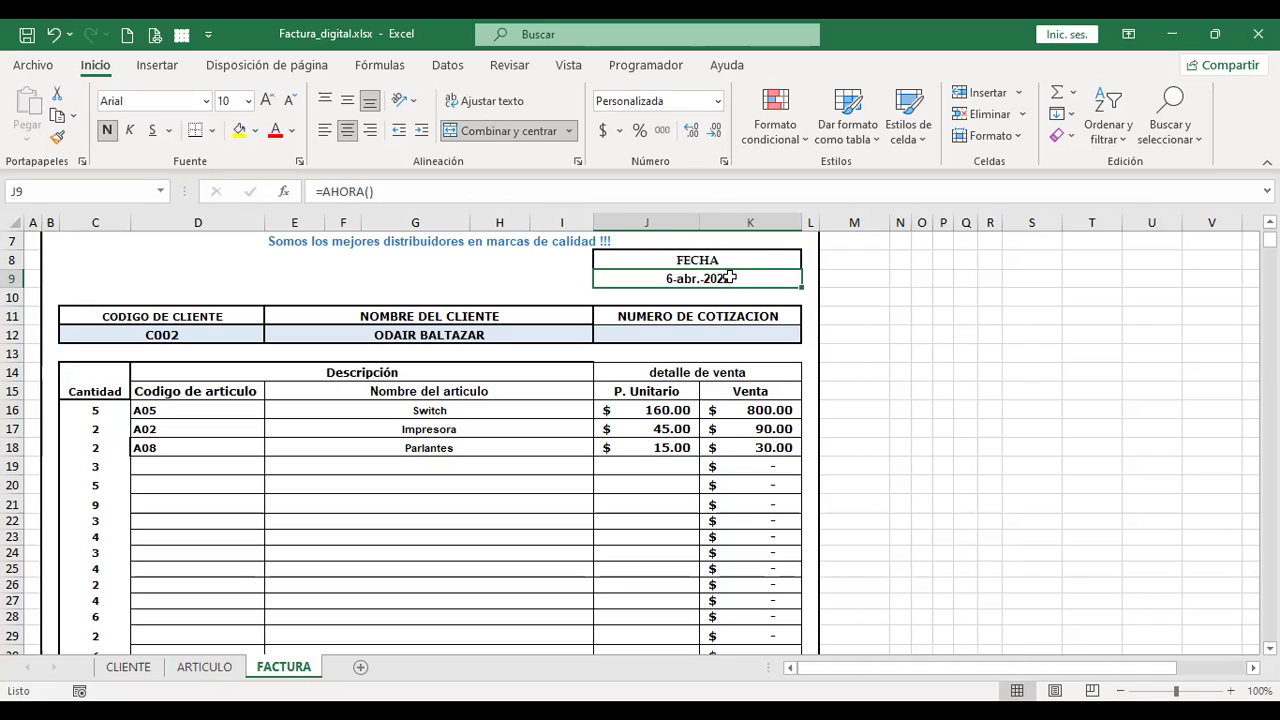
key("F2")
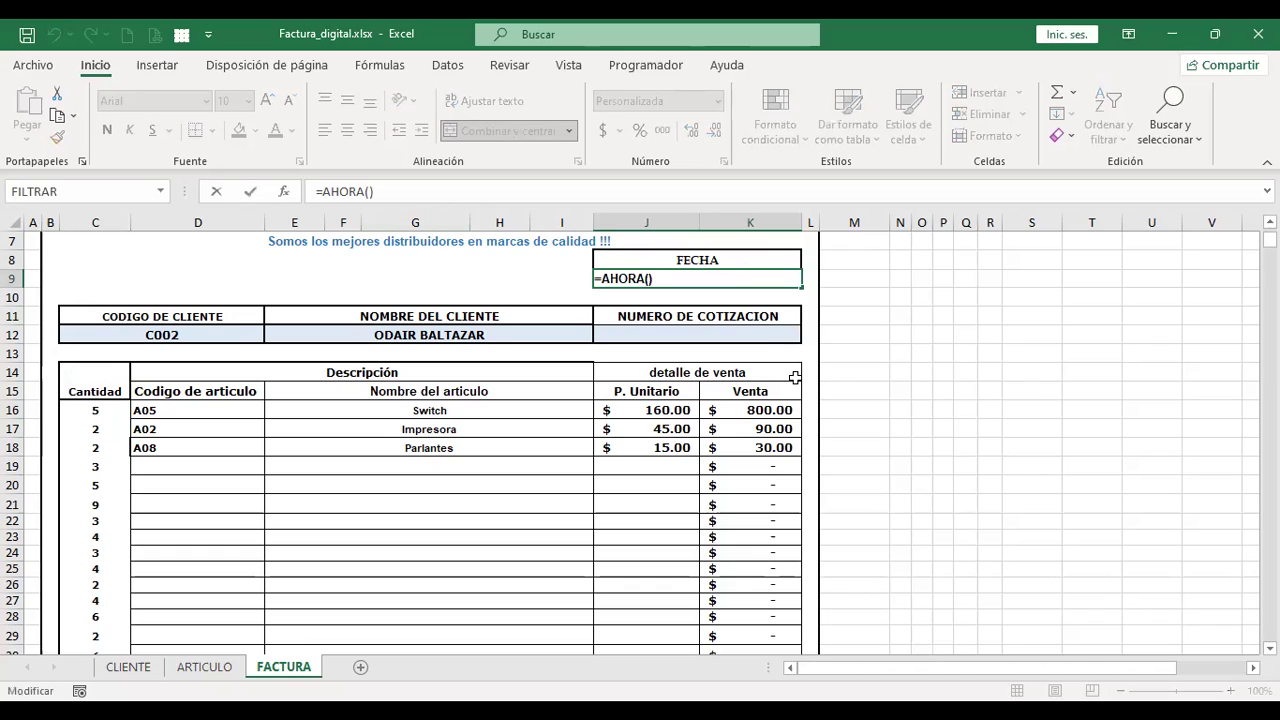
key("Return")
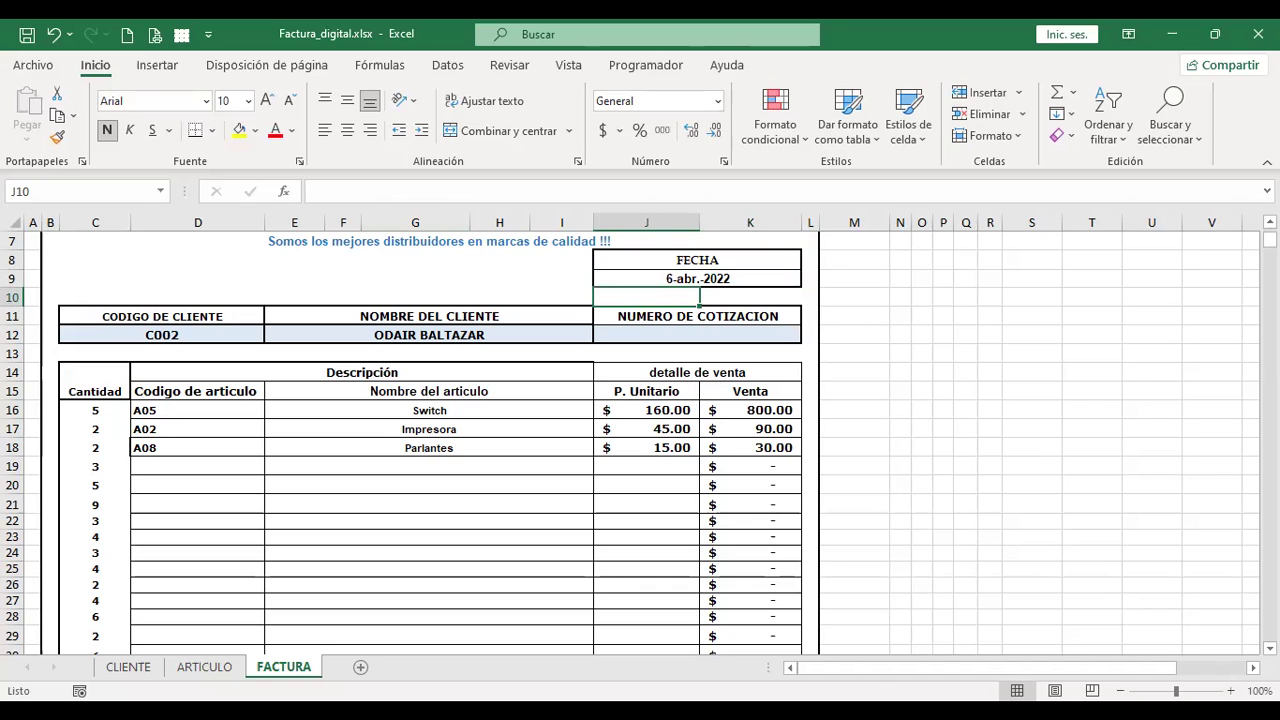
Return to the CLIENTE sheet and examine the año, mes and día arguments of the FECHA formula in I3.
left_click(128, 668)
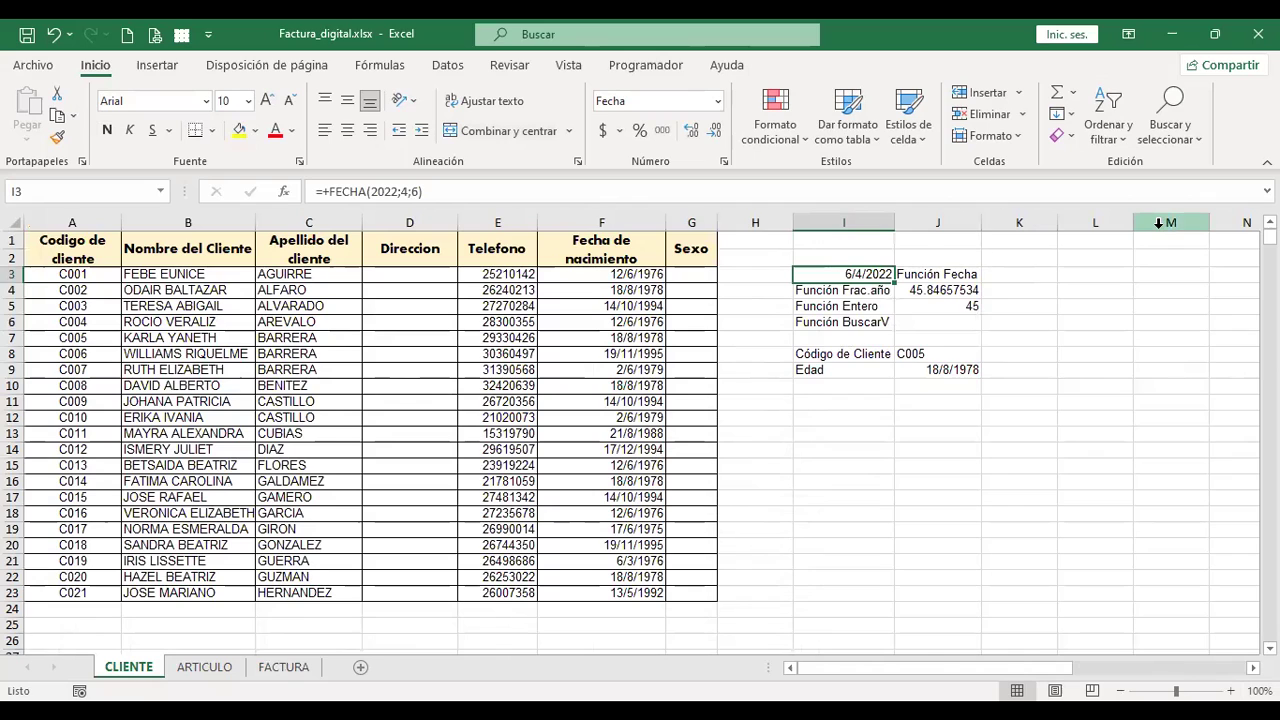
key("F2")
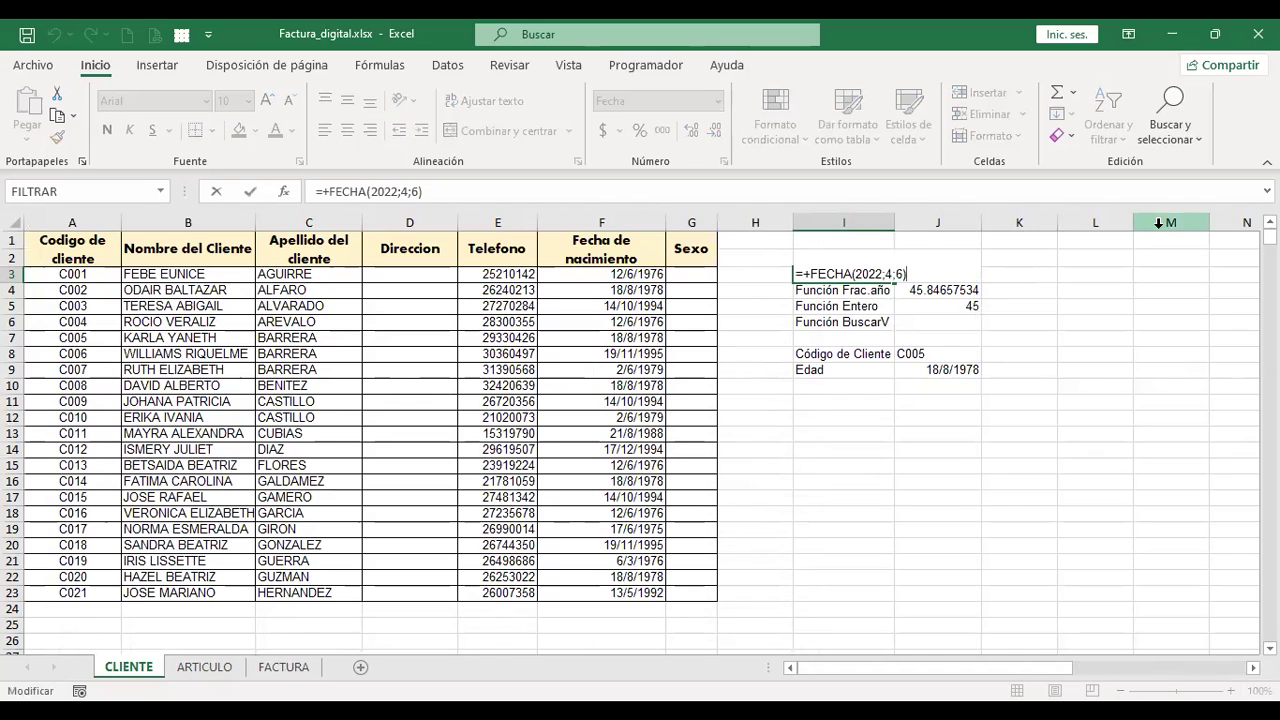
key("Left")
key("Left")
key("Left")
key("Left")
key("Left")
key("Left")
key("Left")
key("Left")
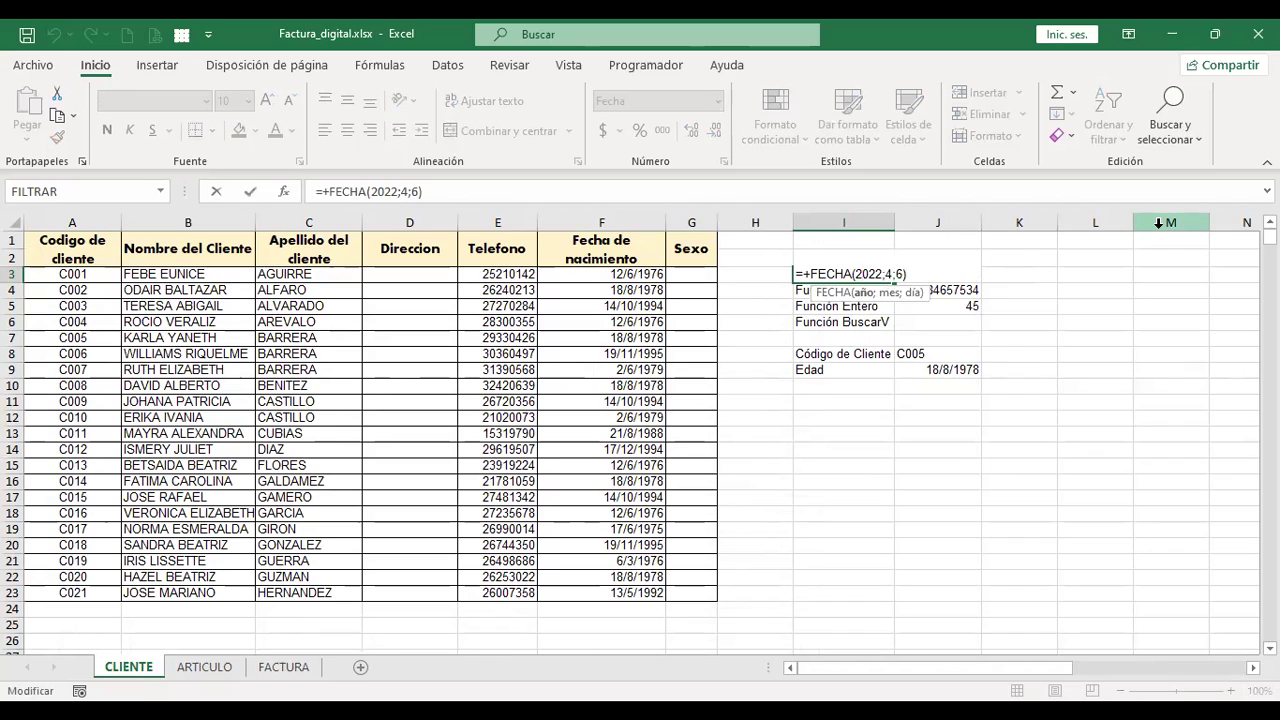
key("Escape")
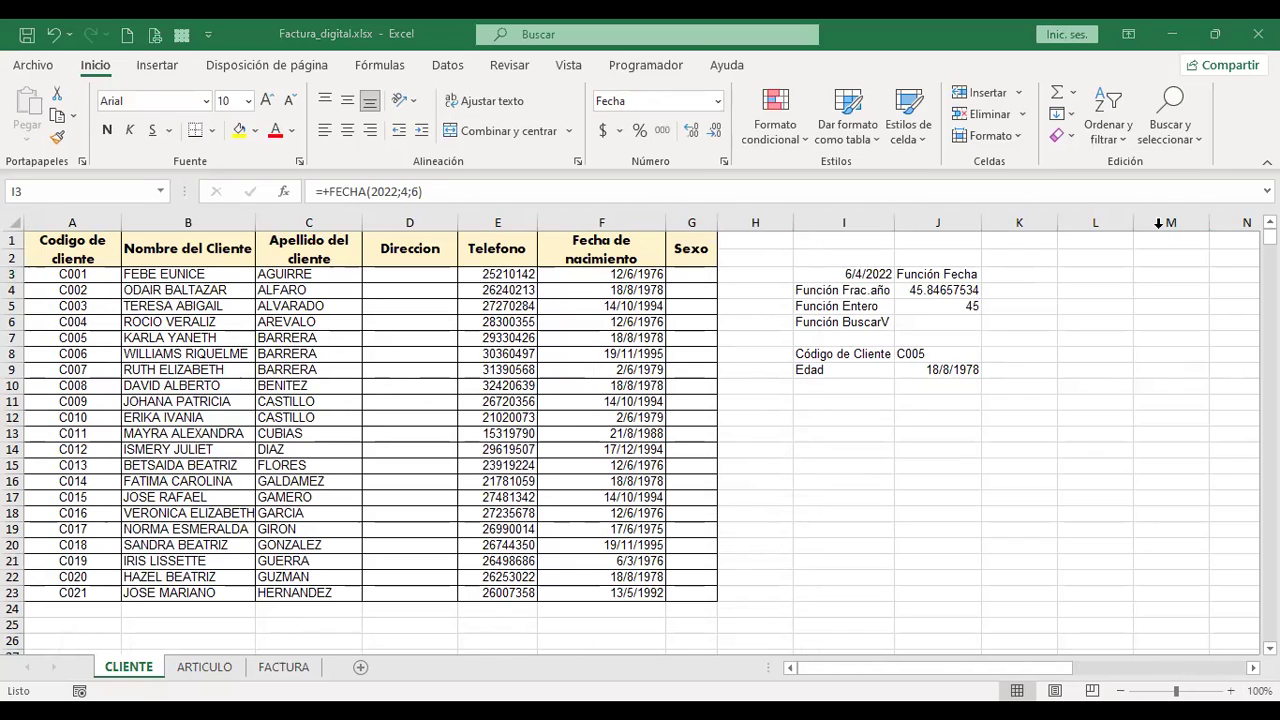
Trace the cells referenced by the FRAC.AÑO formula in J4 and recheck the FECHA formula in I3.
key("Down")
key("Right")
key("F2")
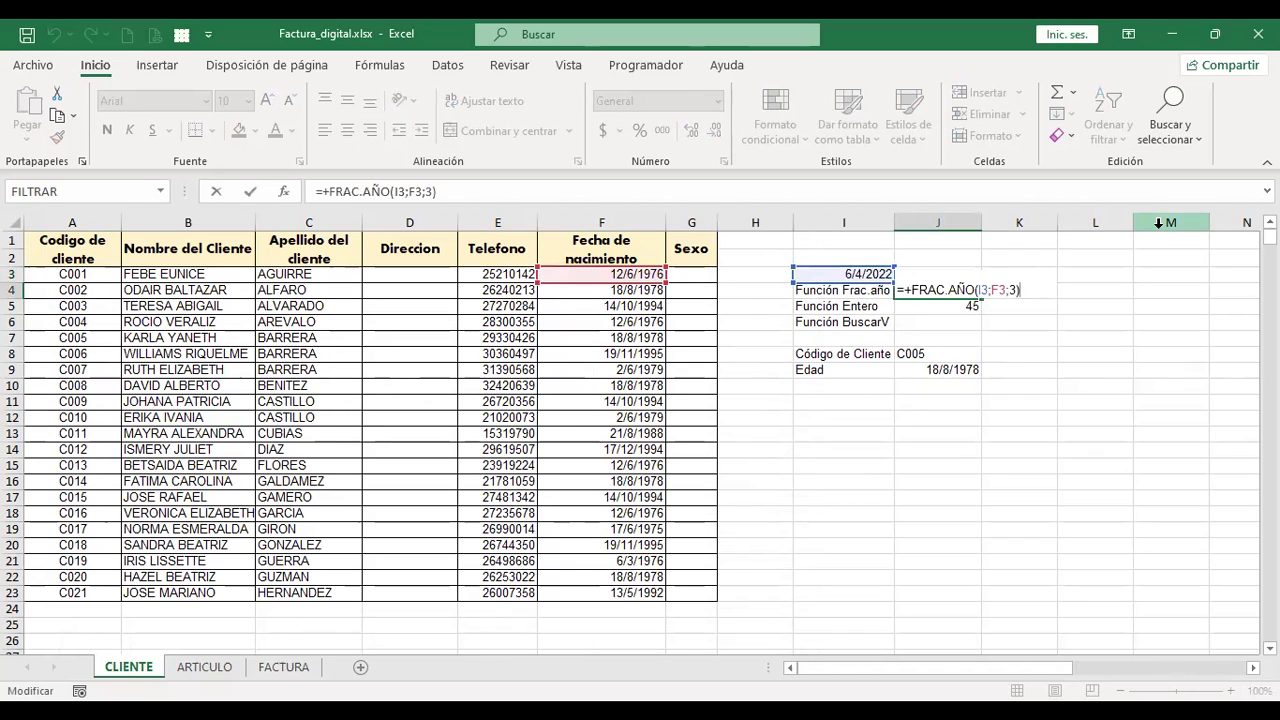
key("Return")
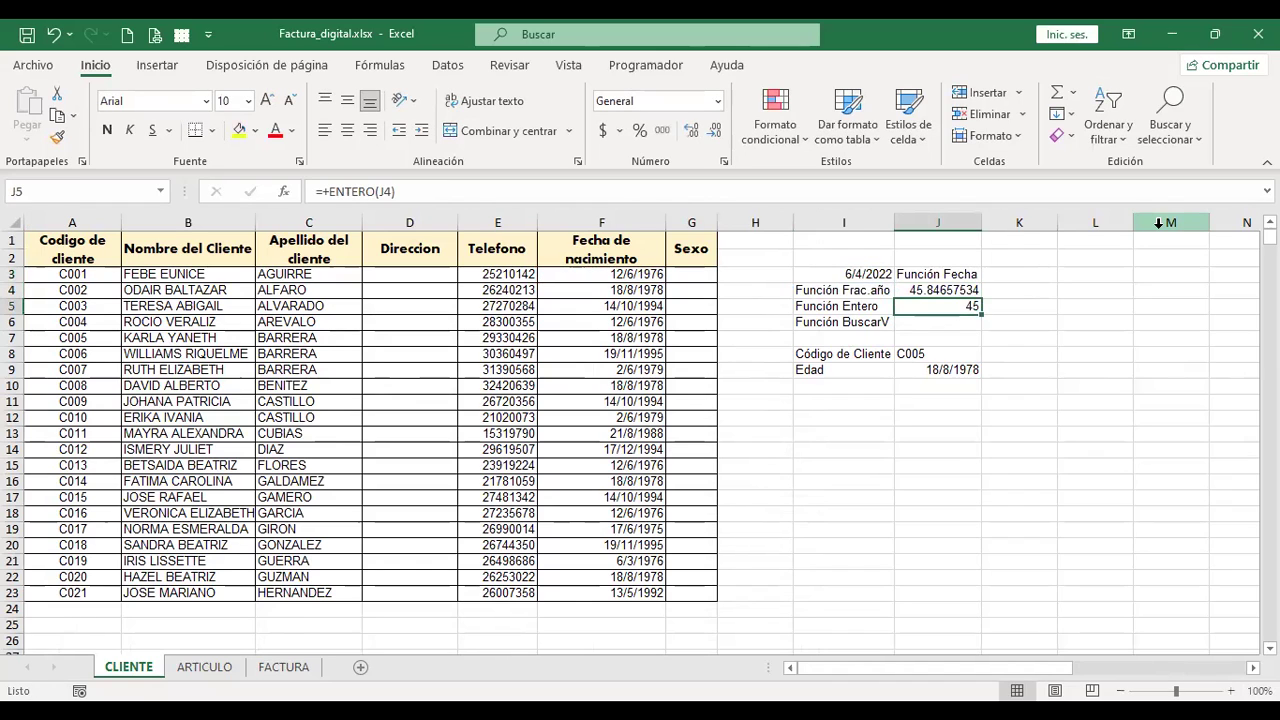
key("Up")
key("Up")
key("Left")
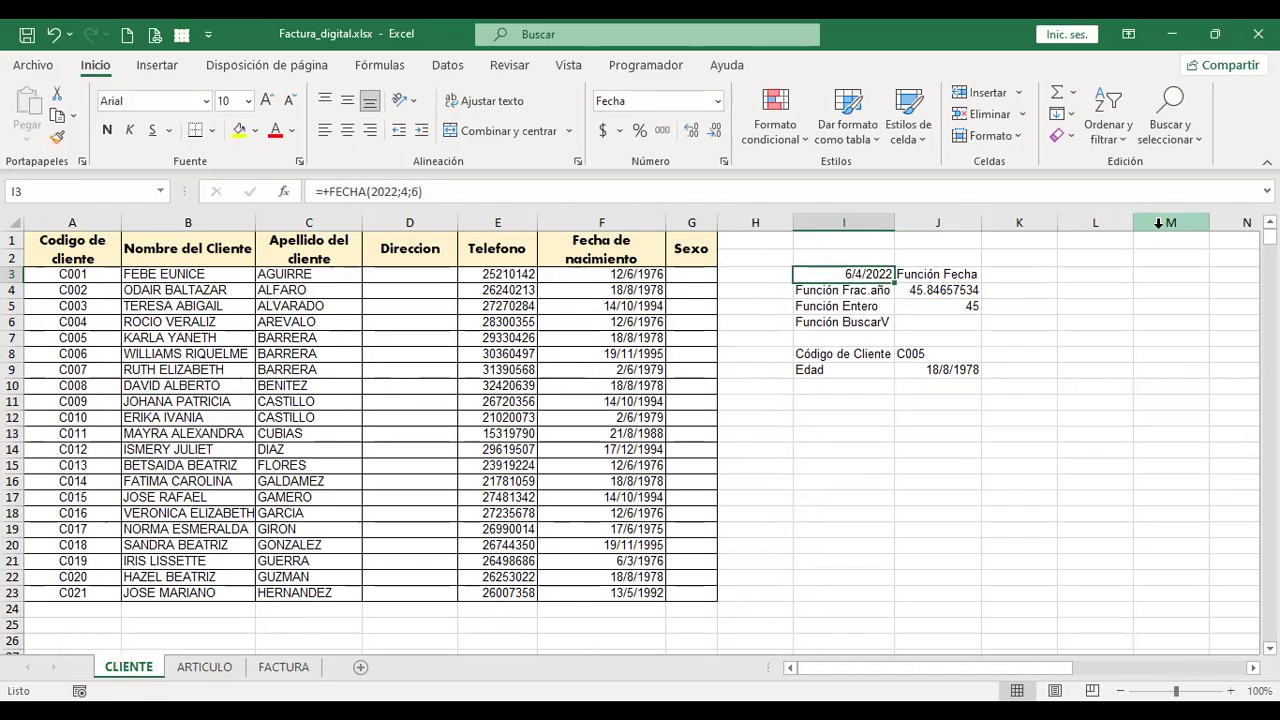
key("F2")
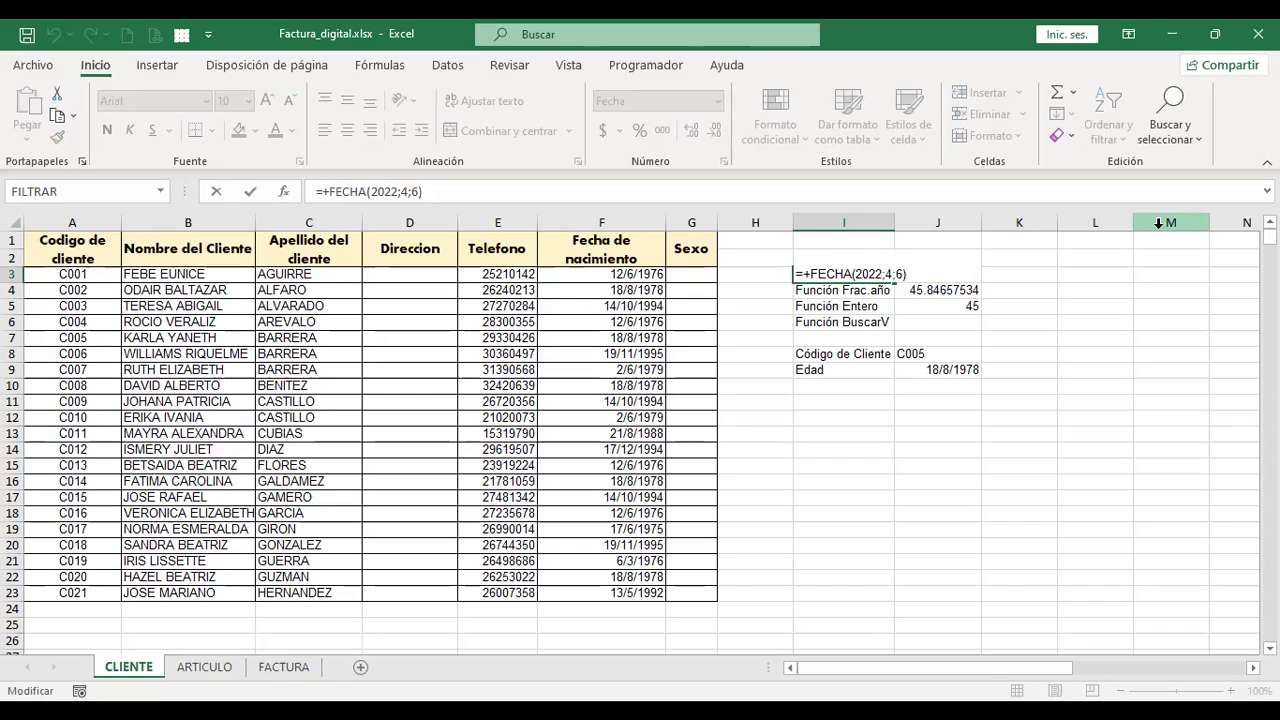
key("Return")
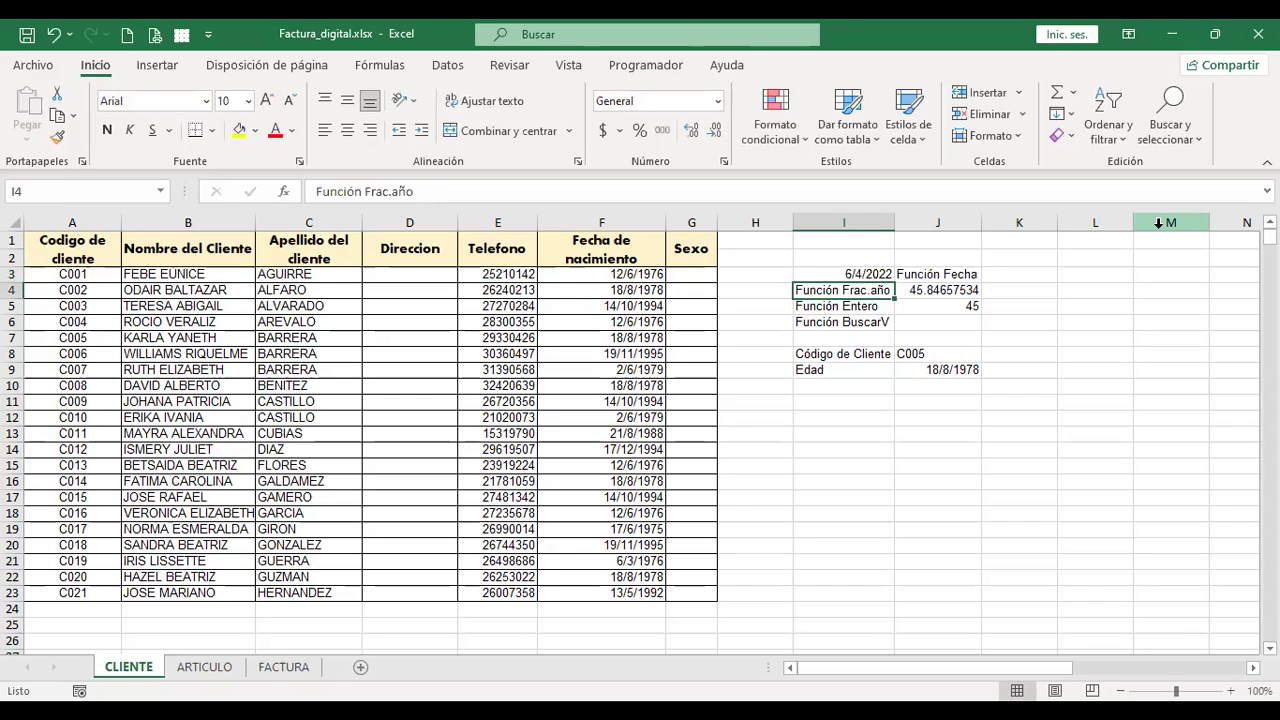
Examine the fecha_inicial argument of the FRAC.AÑO formula in J4.
key("Right")
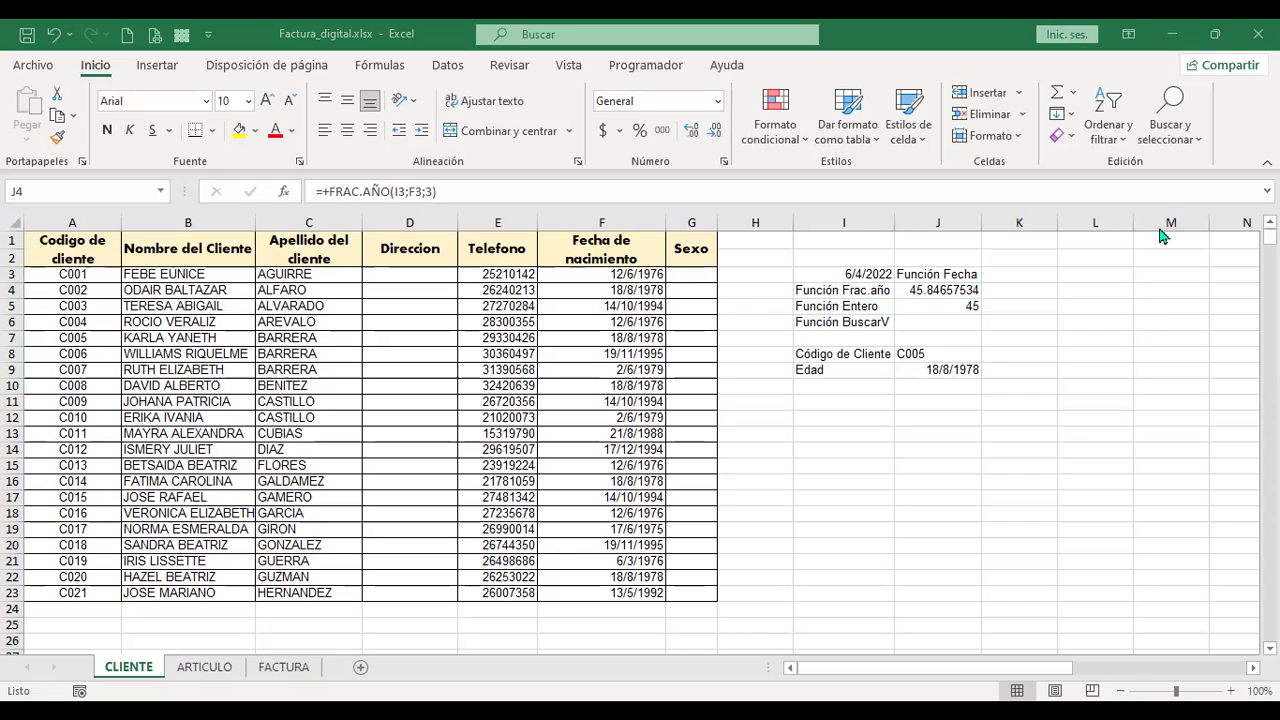
key("F2")
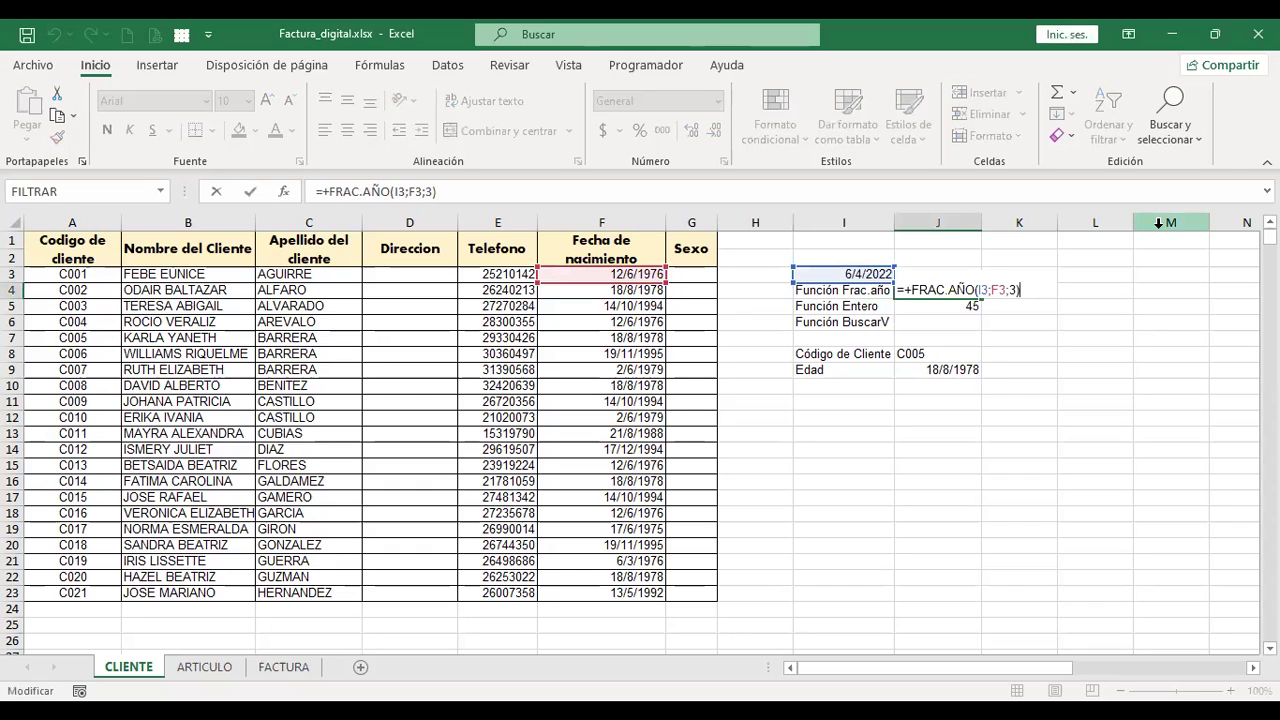
key("Left")
key("Left")
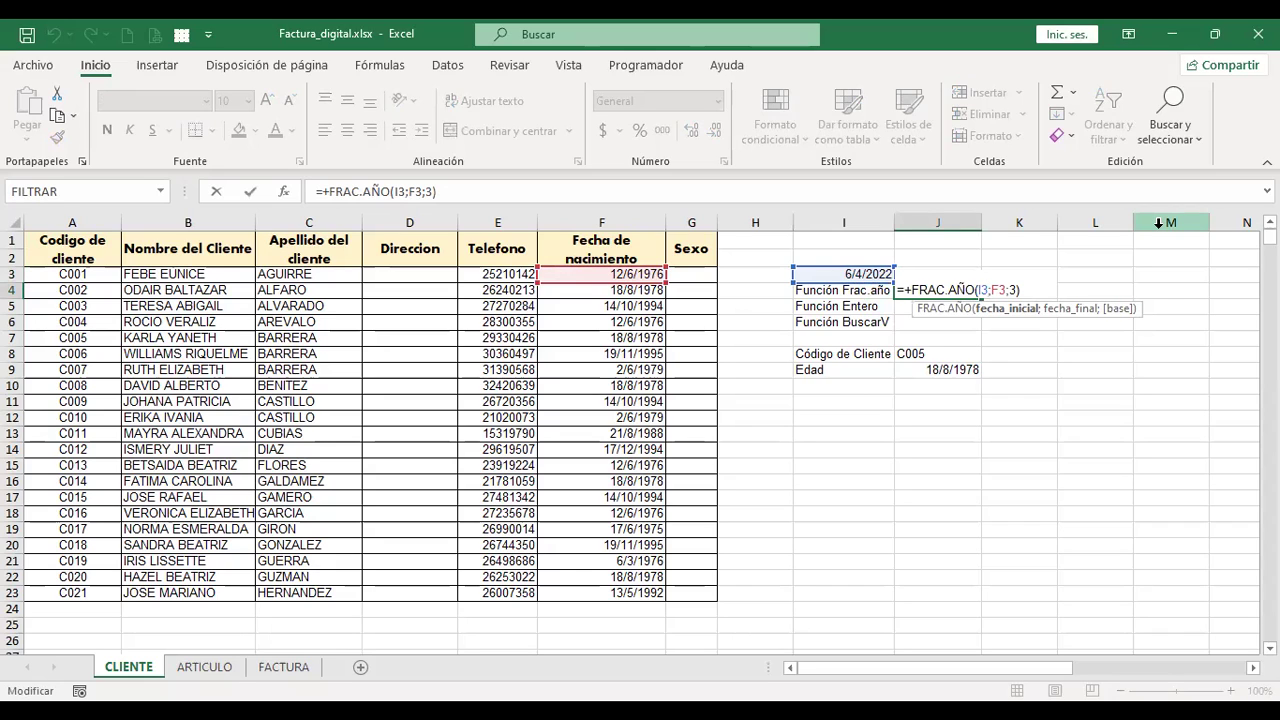
key("ctrl+Return")
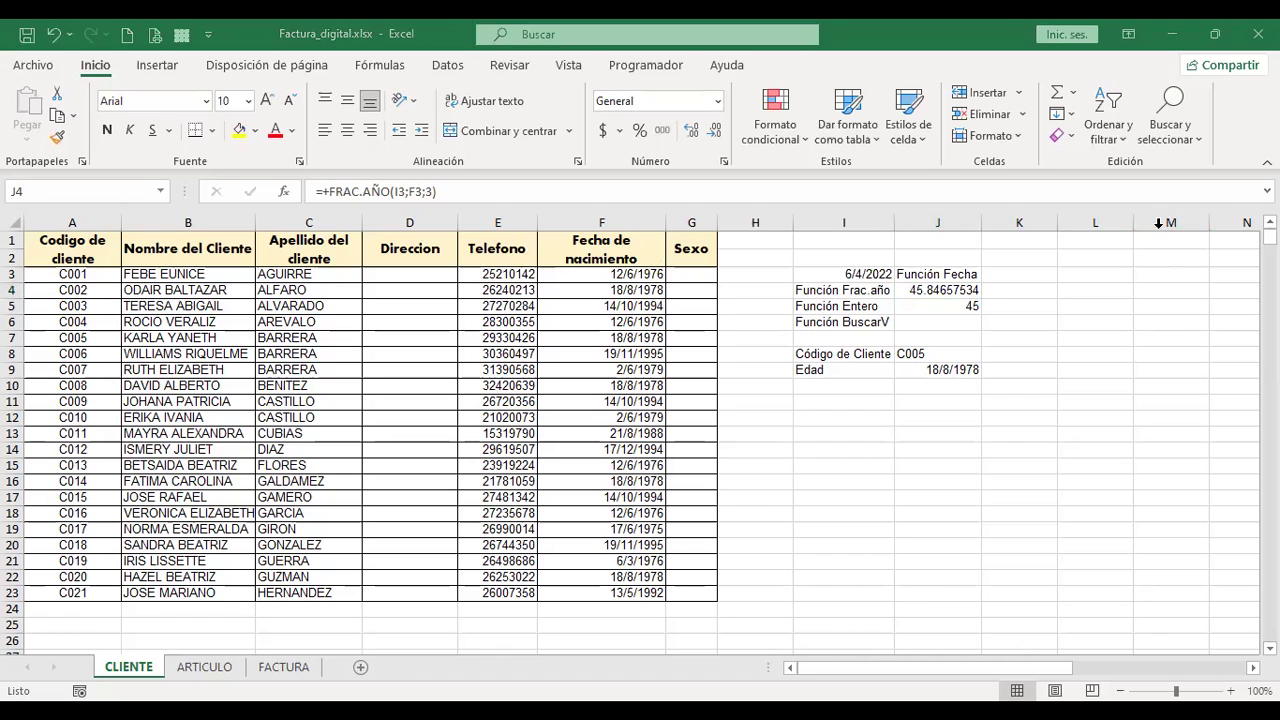
Copy the text FECHA(2022;4;6) from the formula in I3 into the empty cell J10.
key("Up")
key("Left")
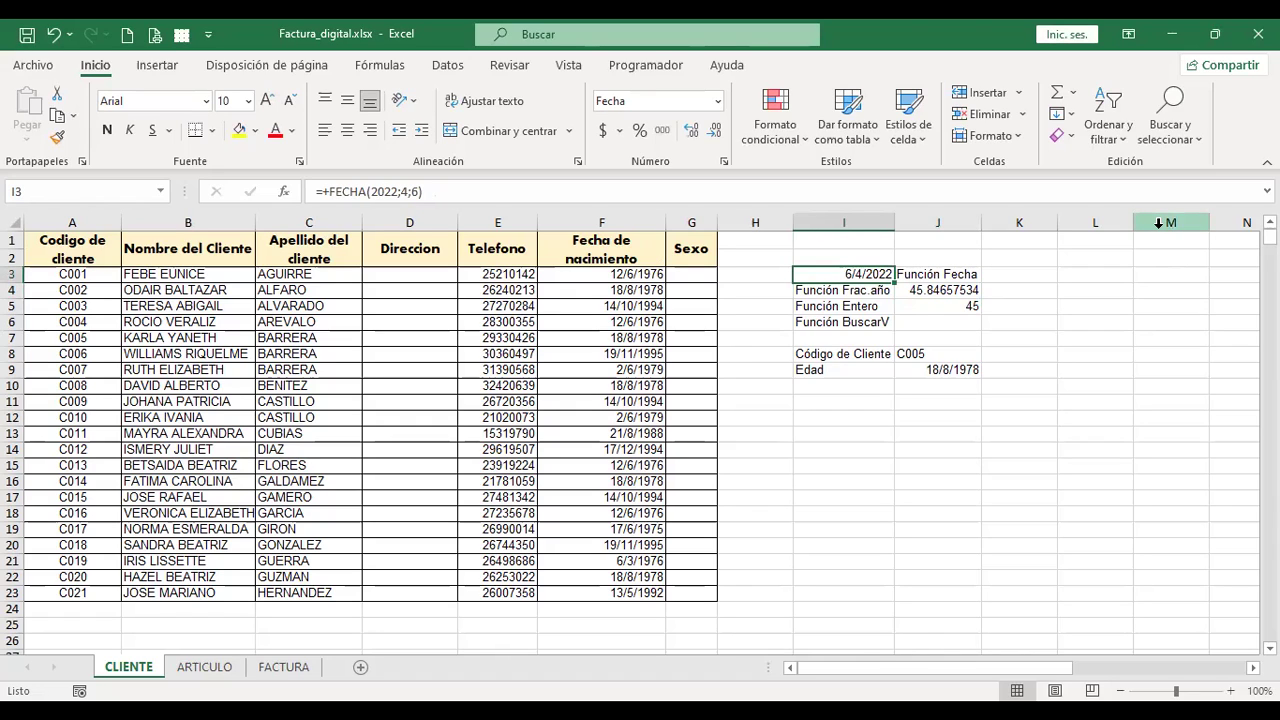
left_click_drag(422, 192, 339, 200)
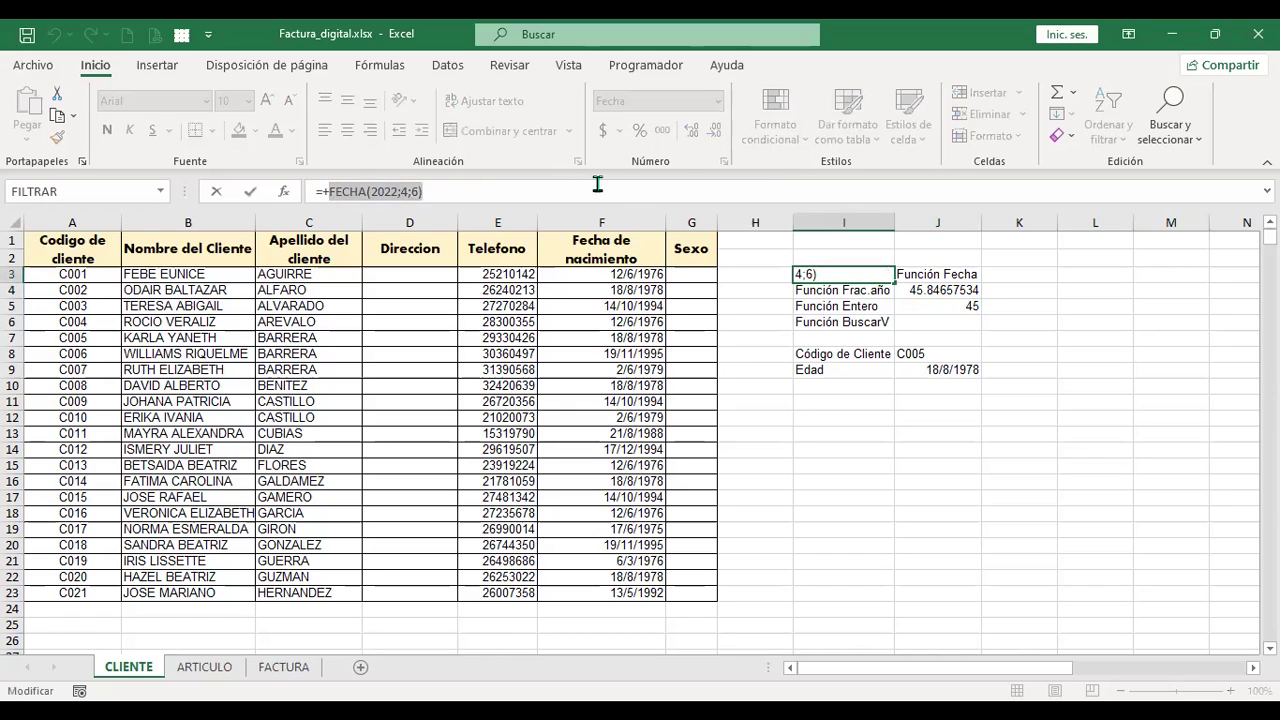
key("Return")
key("Down")
key("Right")
key("Down")
key("Down")
key("Down")
key("Down")
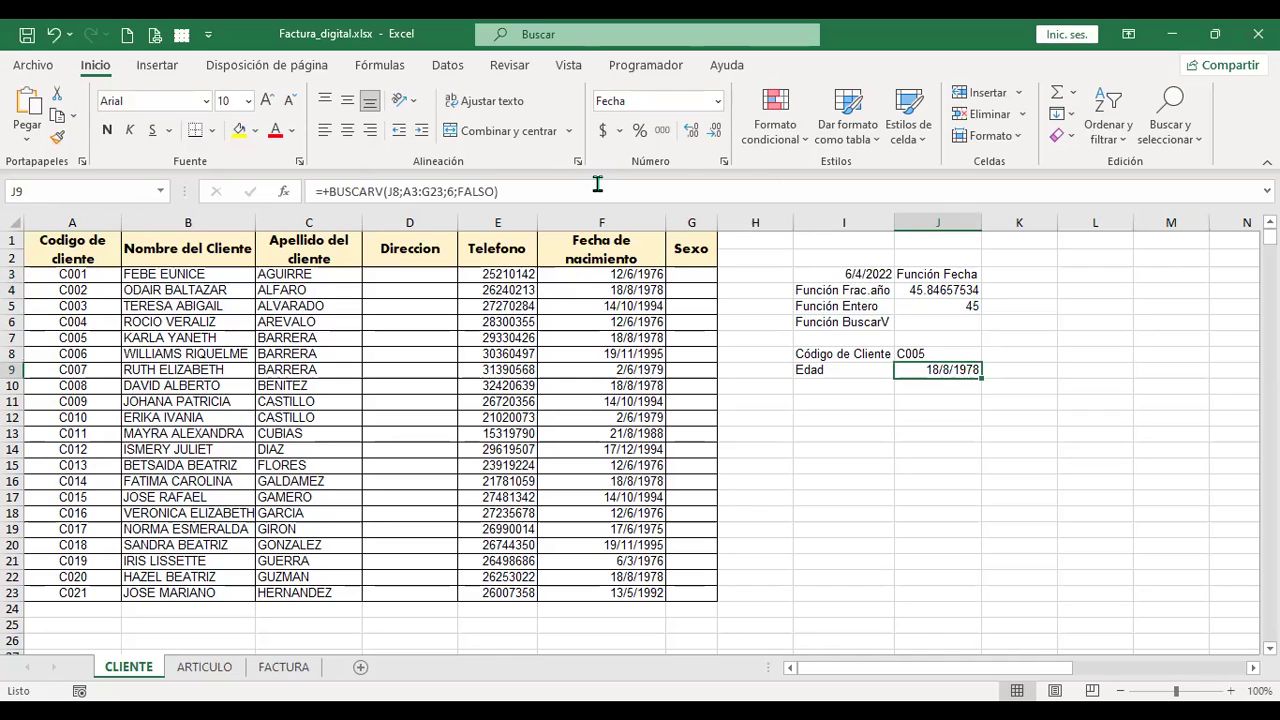
key("Down")
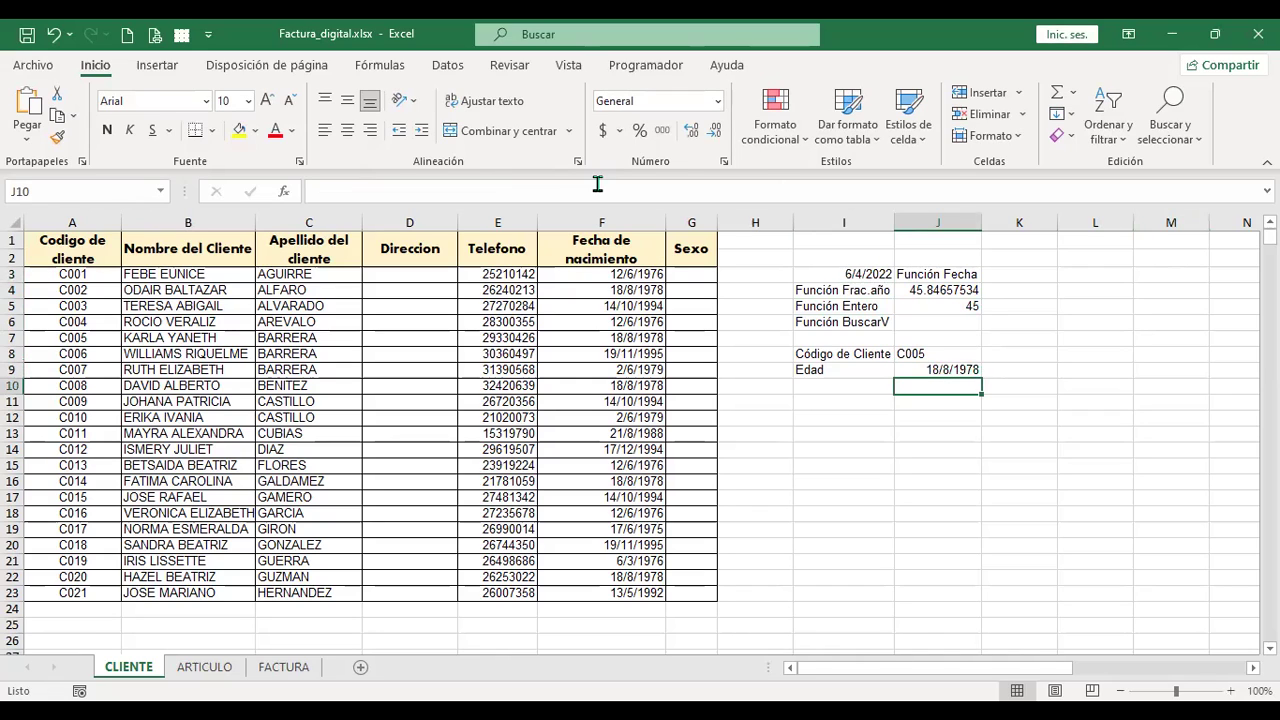
key("F2")
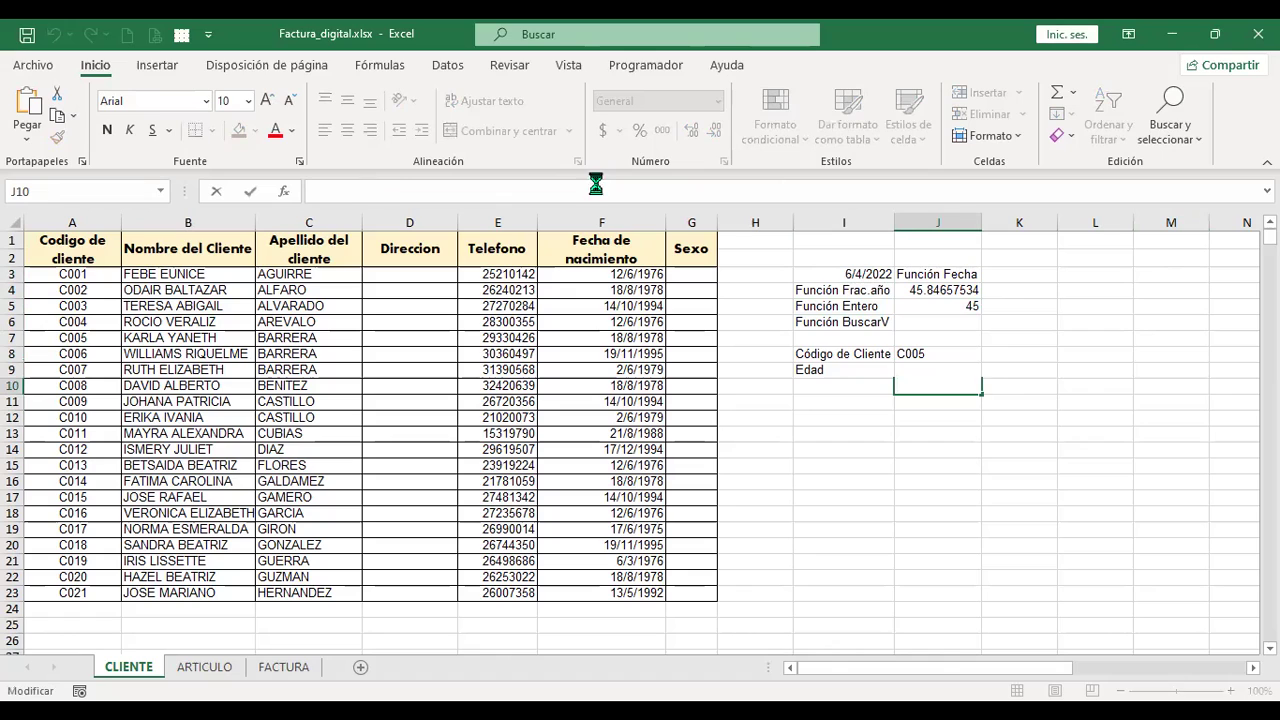
type("FECHA(2022;4;6)")
Nest the date in J10 as the first argument of FRAC.AÑO, giving +FRAC.AÑO(FECHA(2022;4;6).
key("Home")
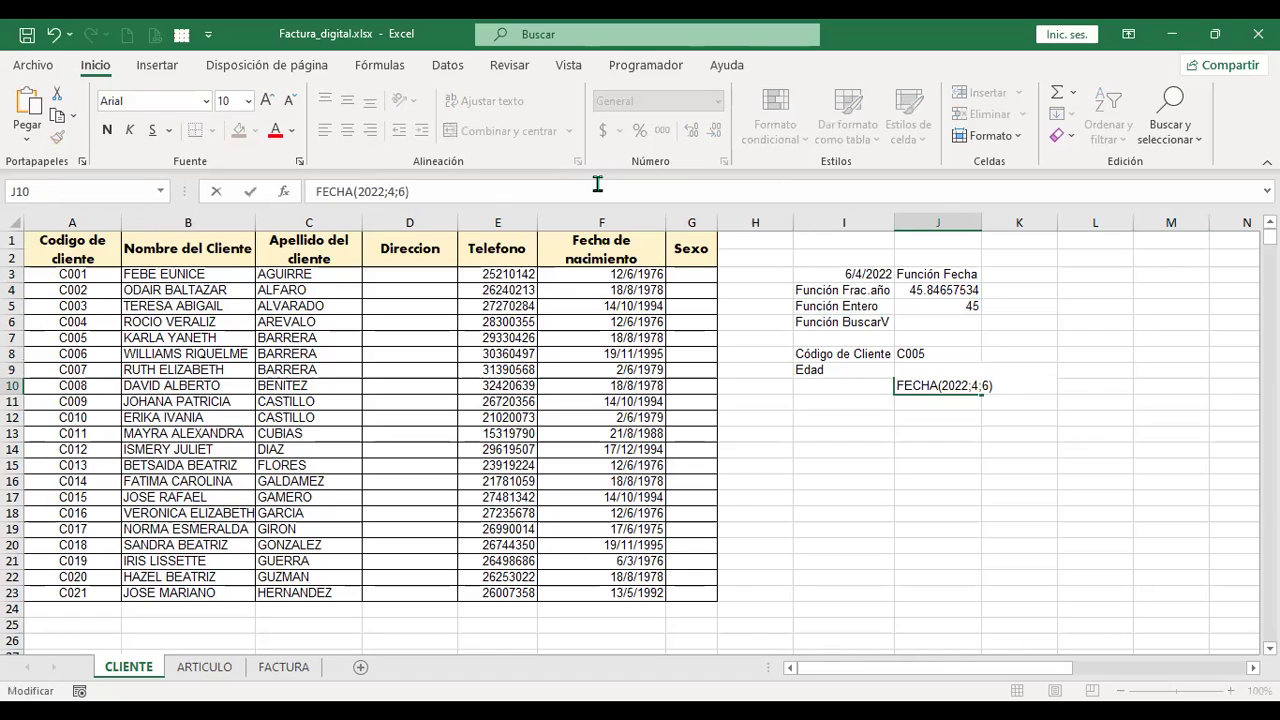
type("+")
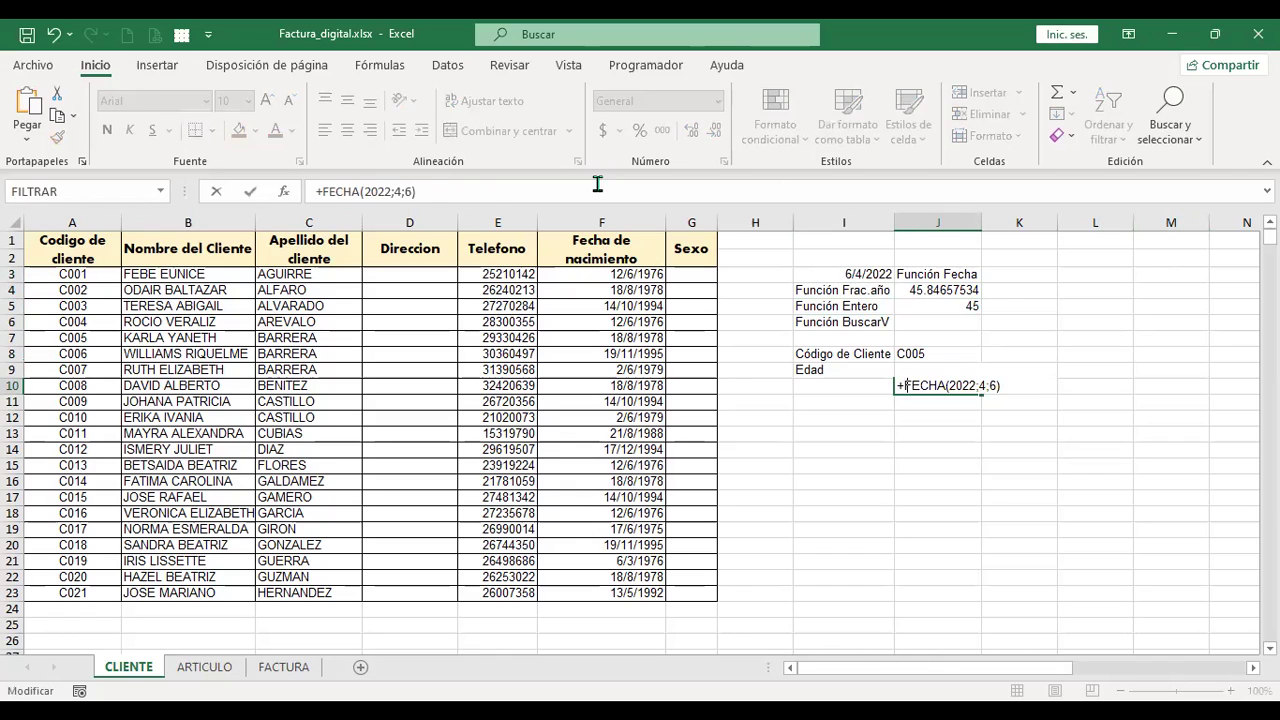
type("frac.")
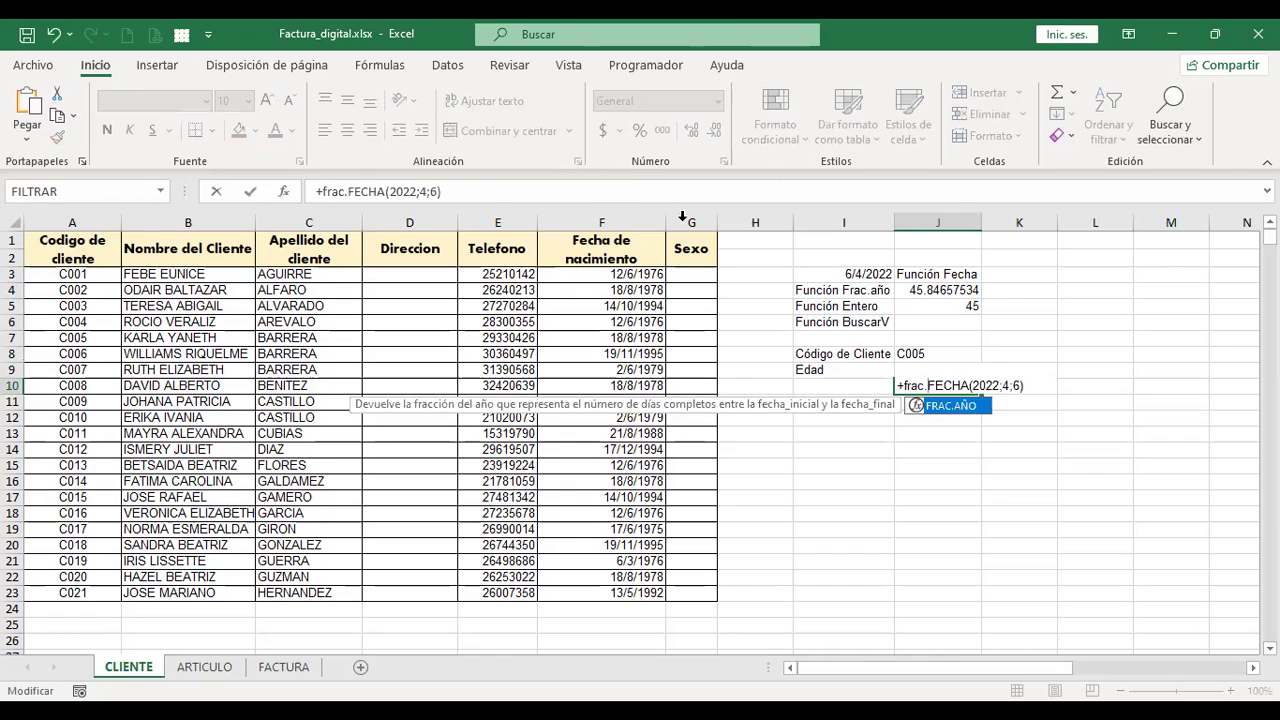
double_click(956, 406)
left_click(1081, 385)
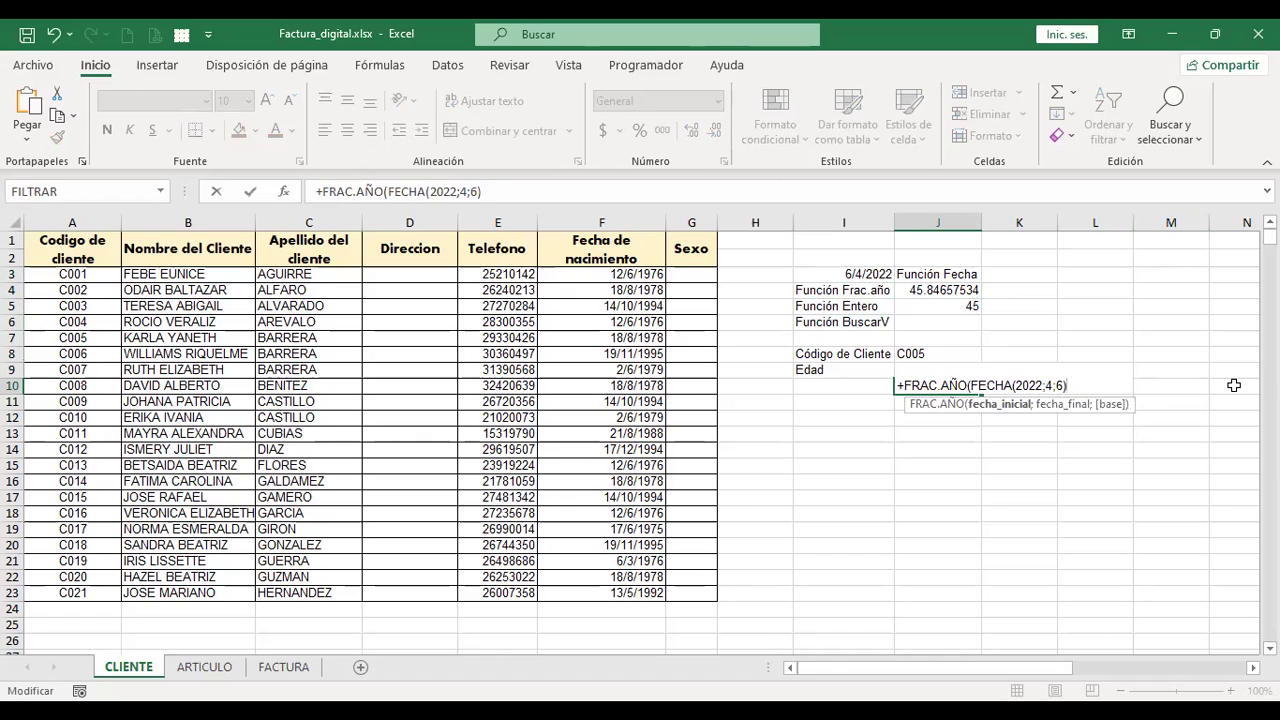
key("alt")
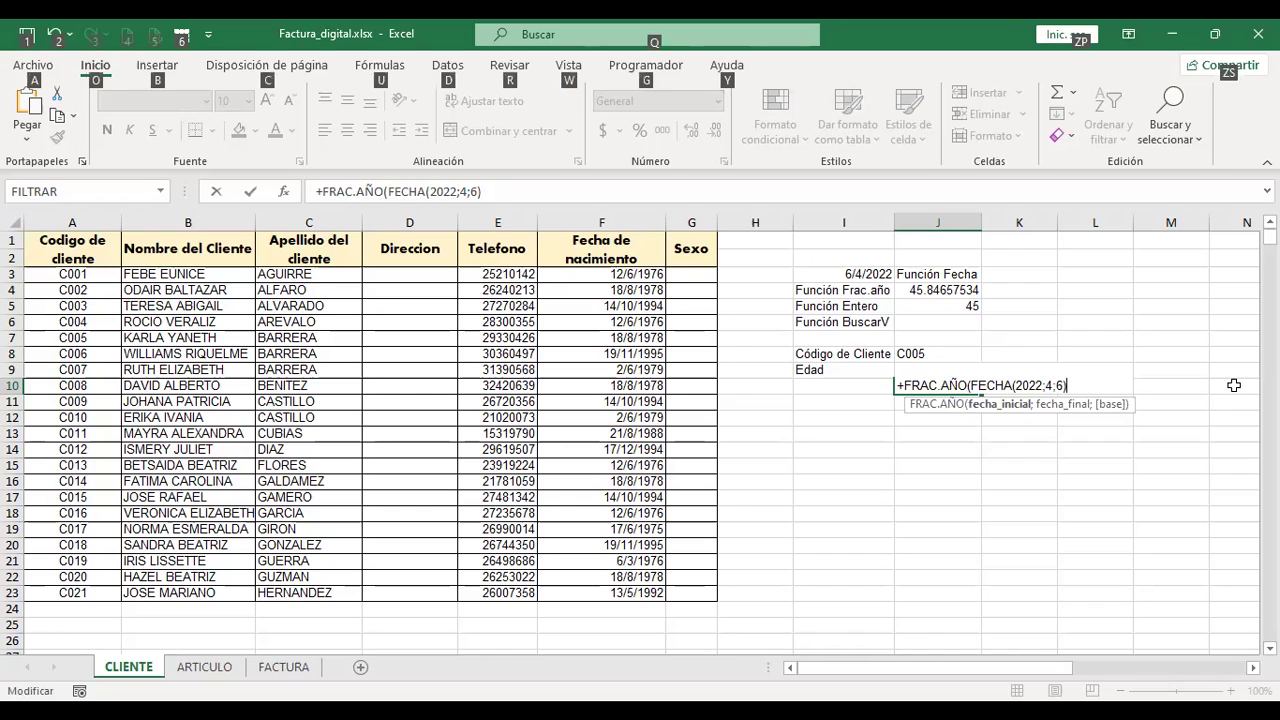
key("Escape")
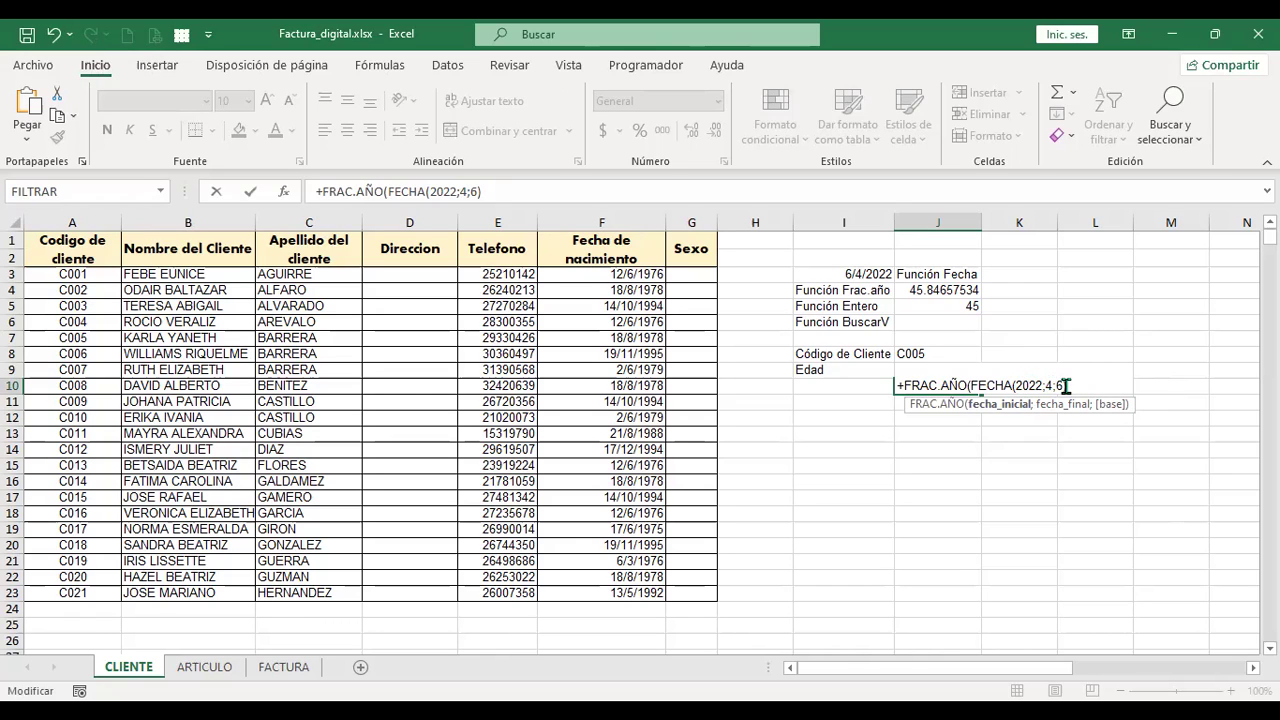
left_click_drag(1054, 386, 1062, 384)
key("Left")
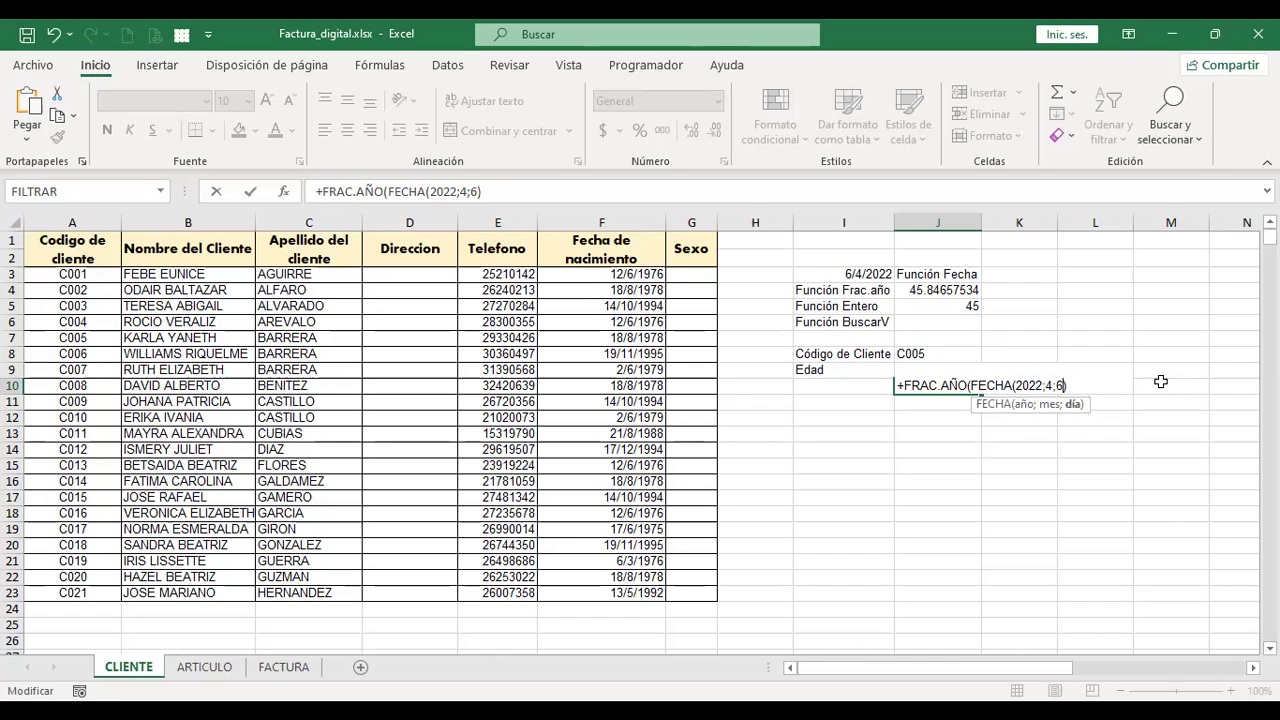
key("Right")
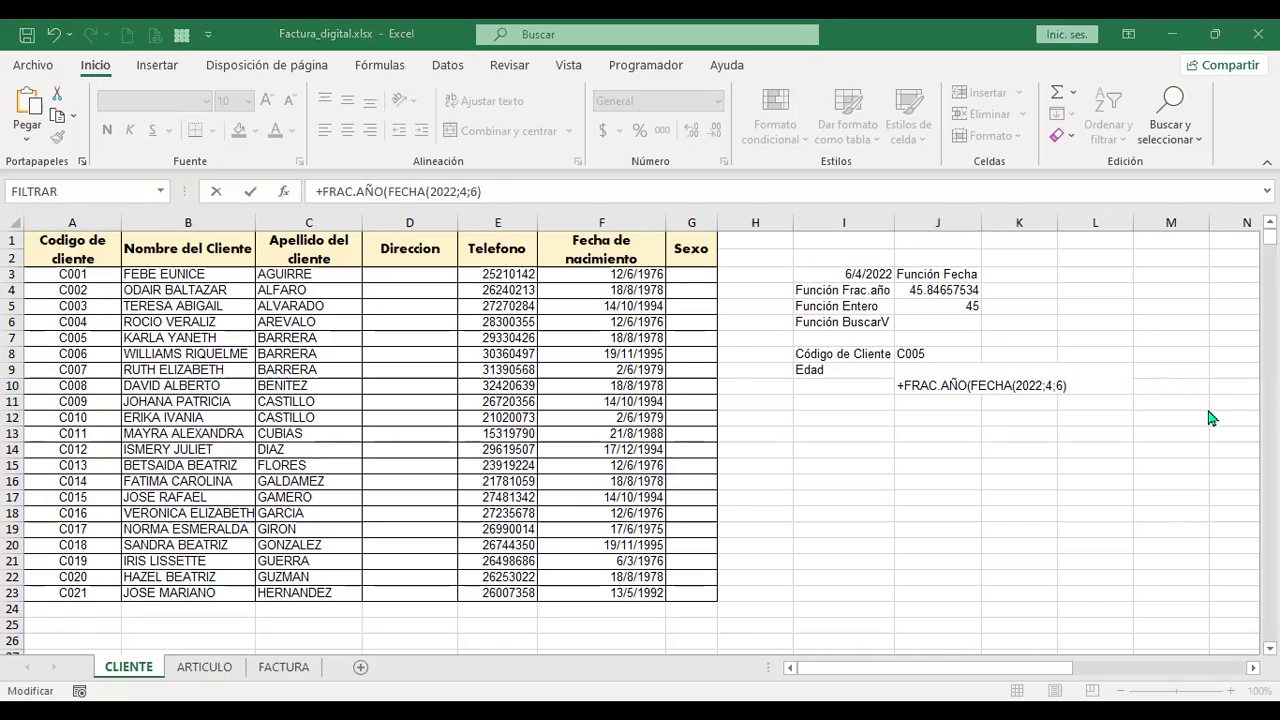
Store the unfinished formula in J10 as plain text by replacing its leading + with an apostrophe.
left_click(1207, 409)
key("Home")
key("Delete")
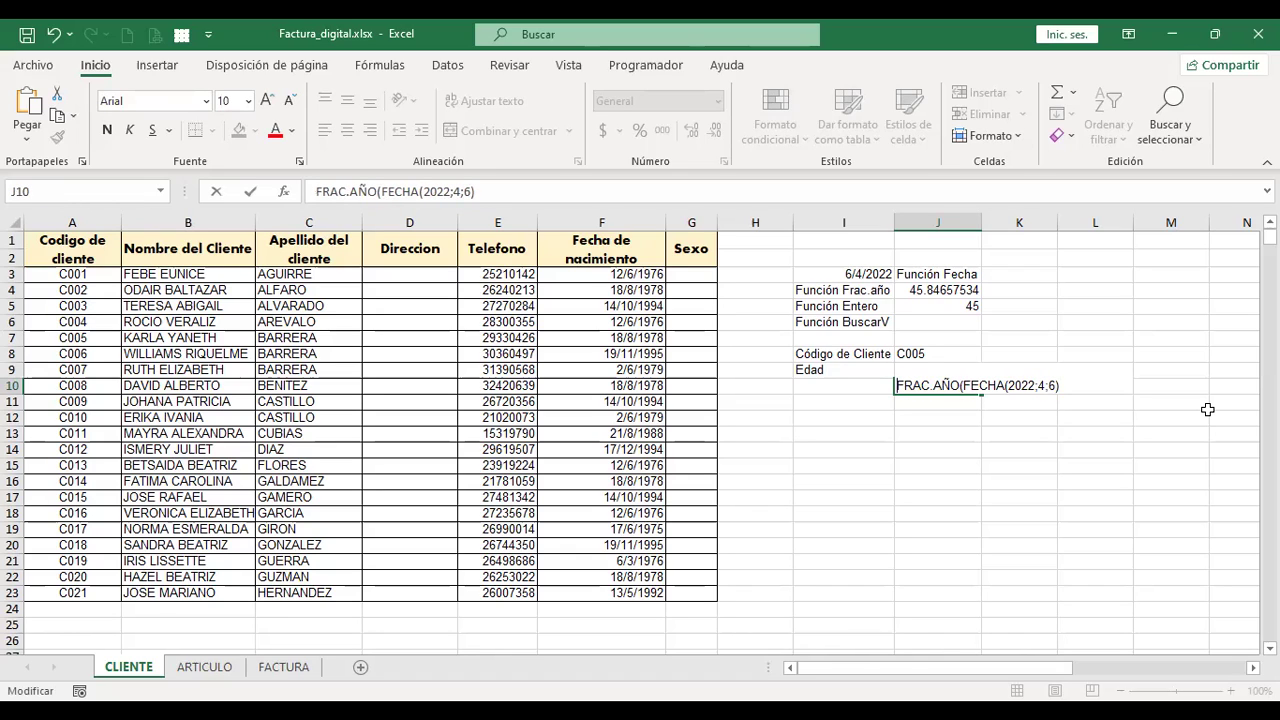
type("'")
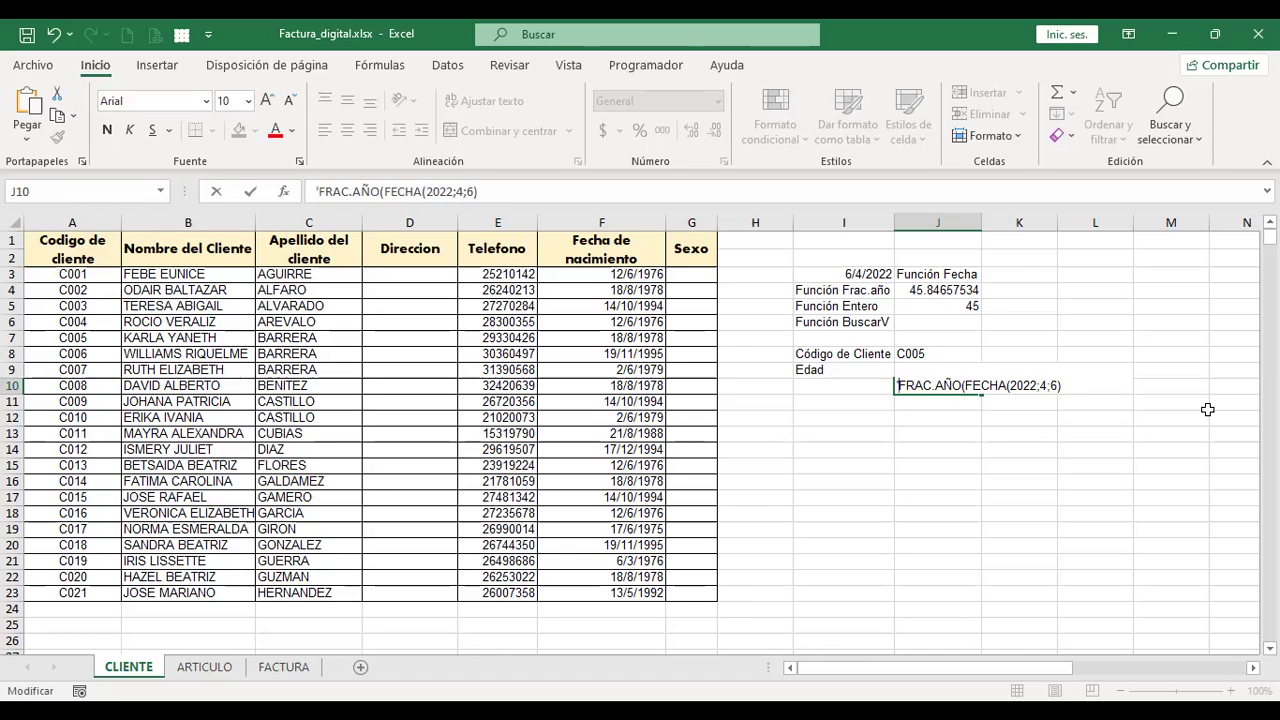
key("Return")
Examine the BUSCARV formula in J9 and the cells it references.
key("Up")
key("Up")
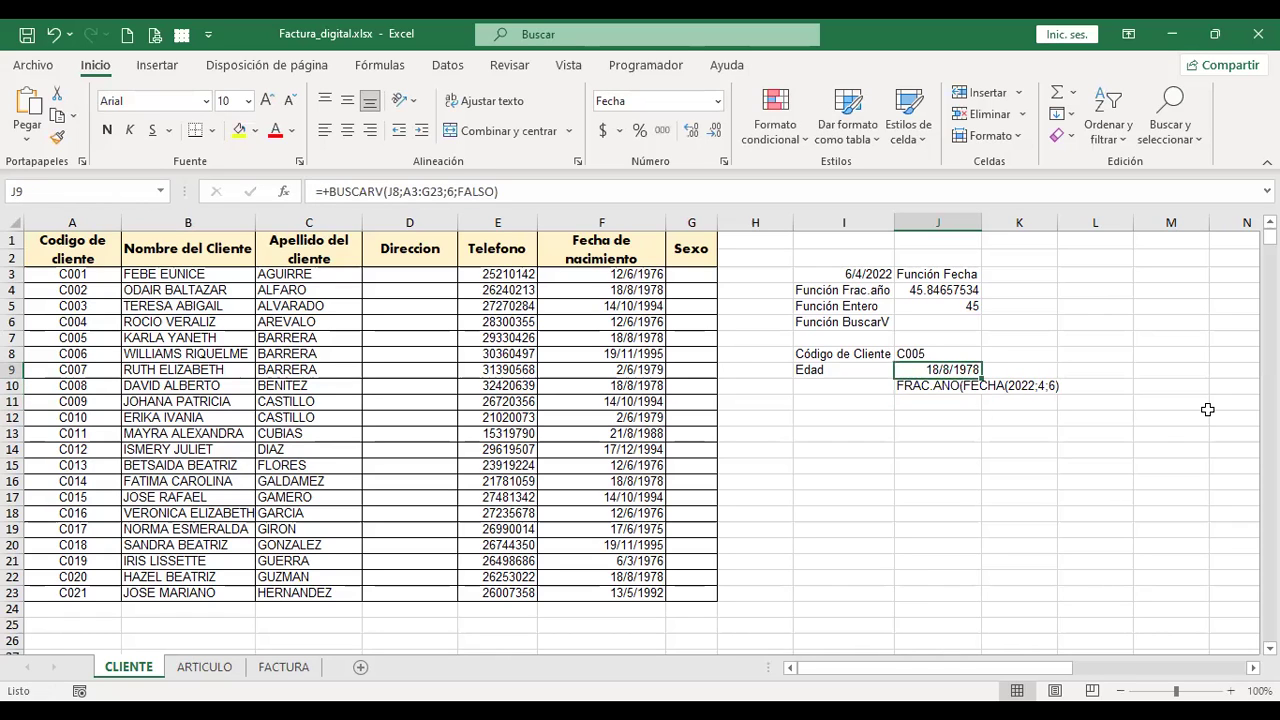
key("F2")
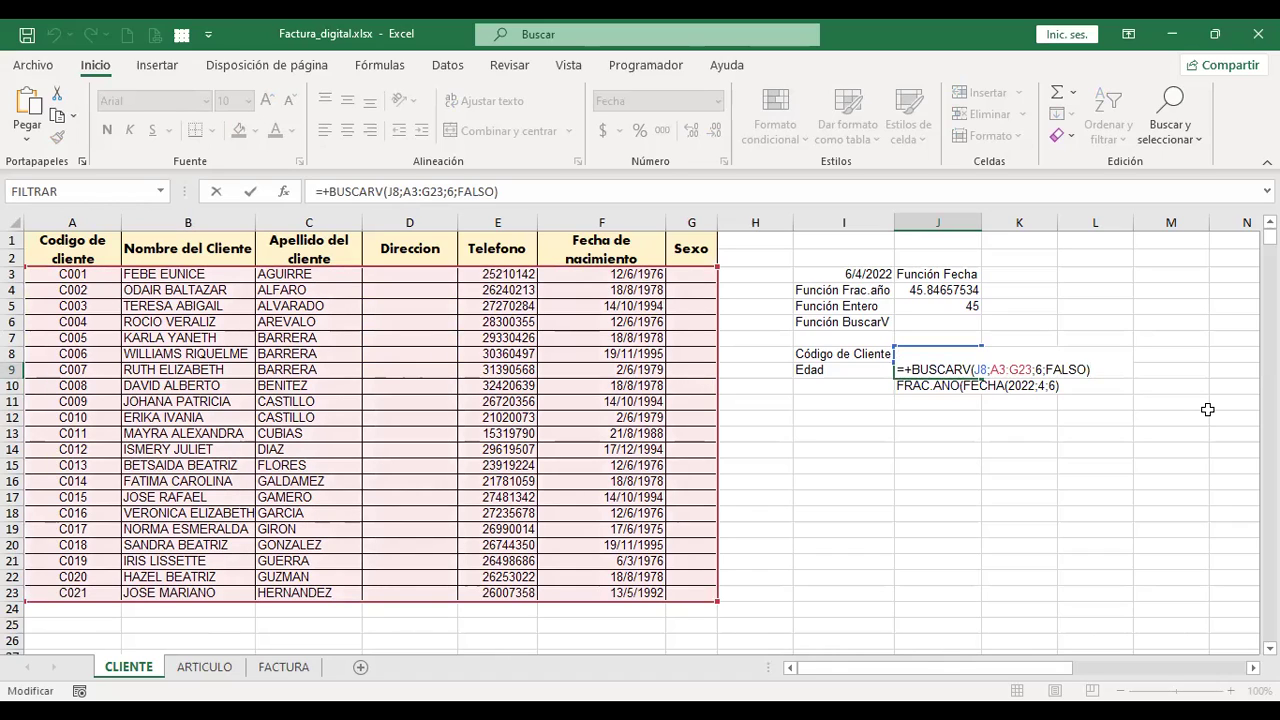
key("Return")
key("Up")
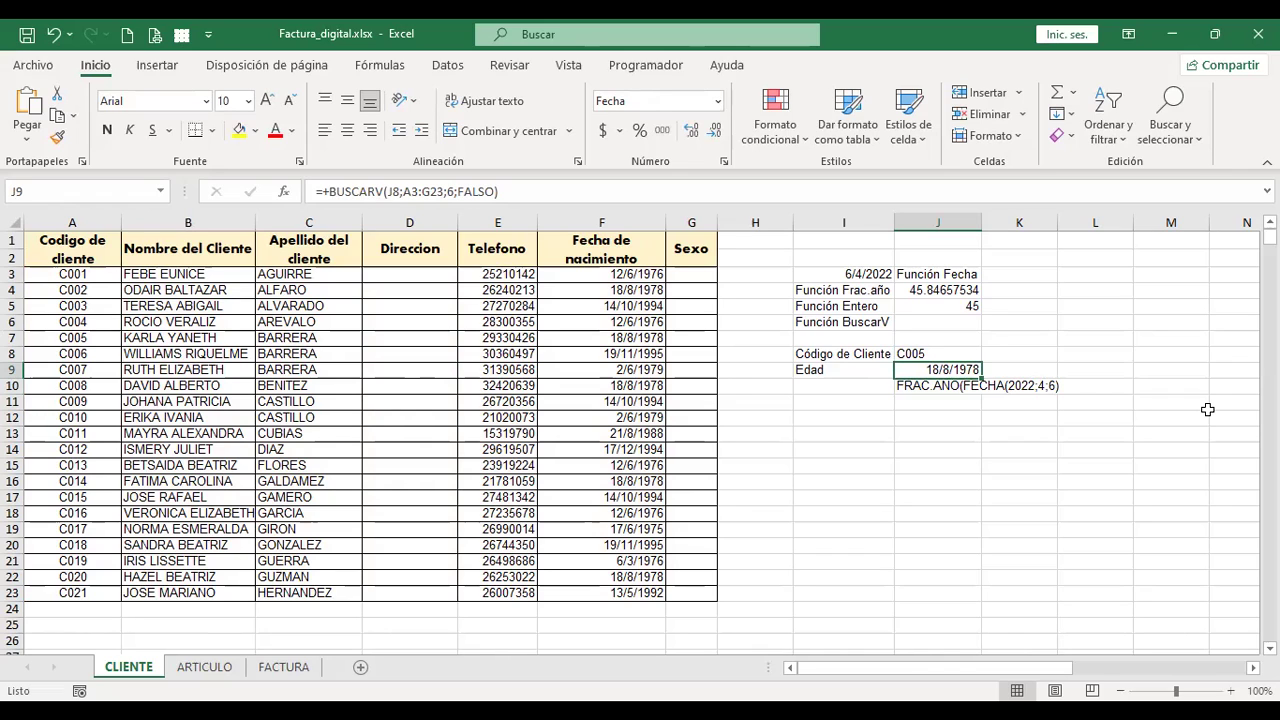
key("F2")
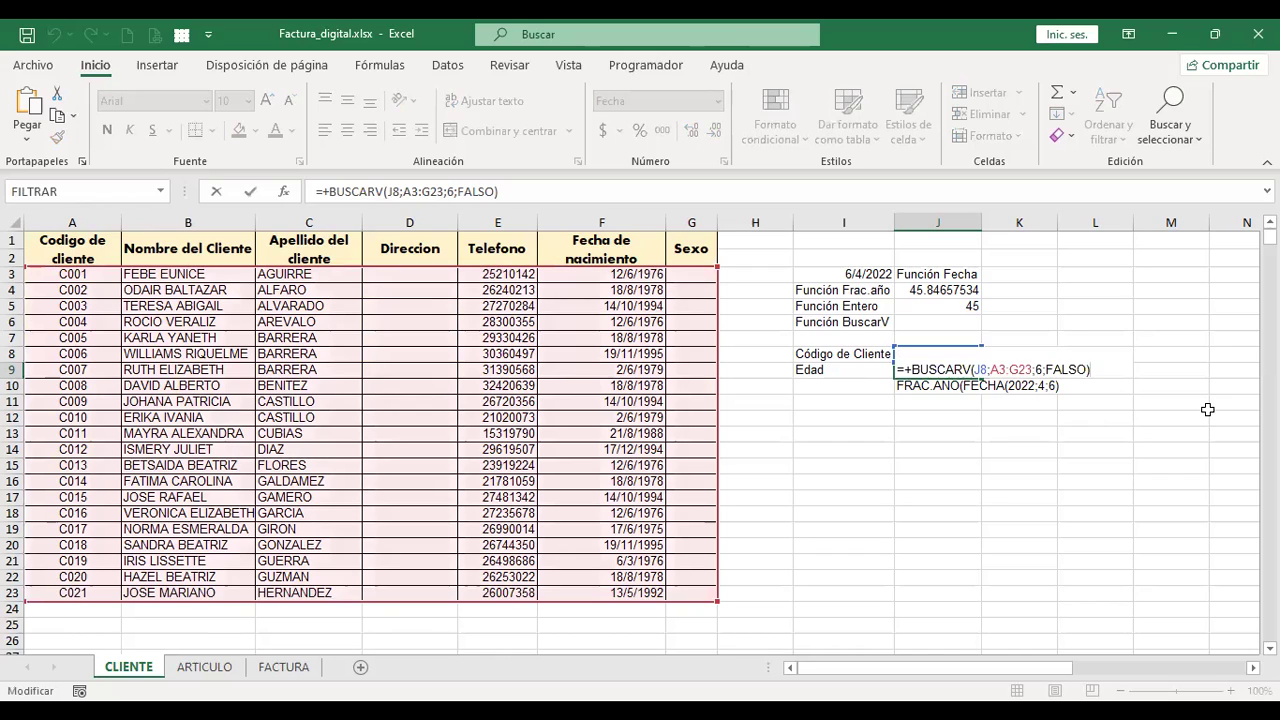
key("Return")
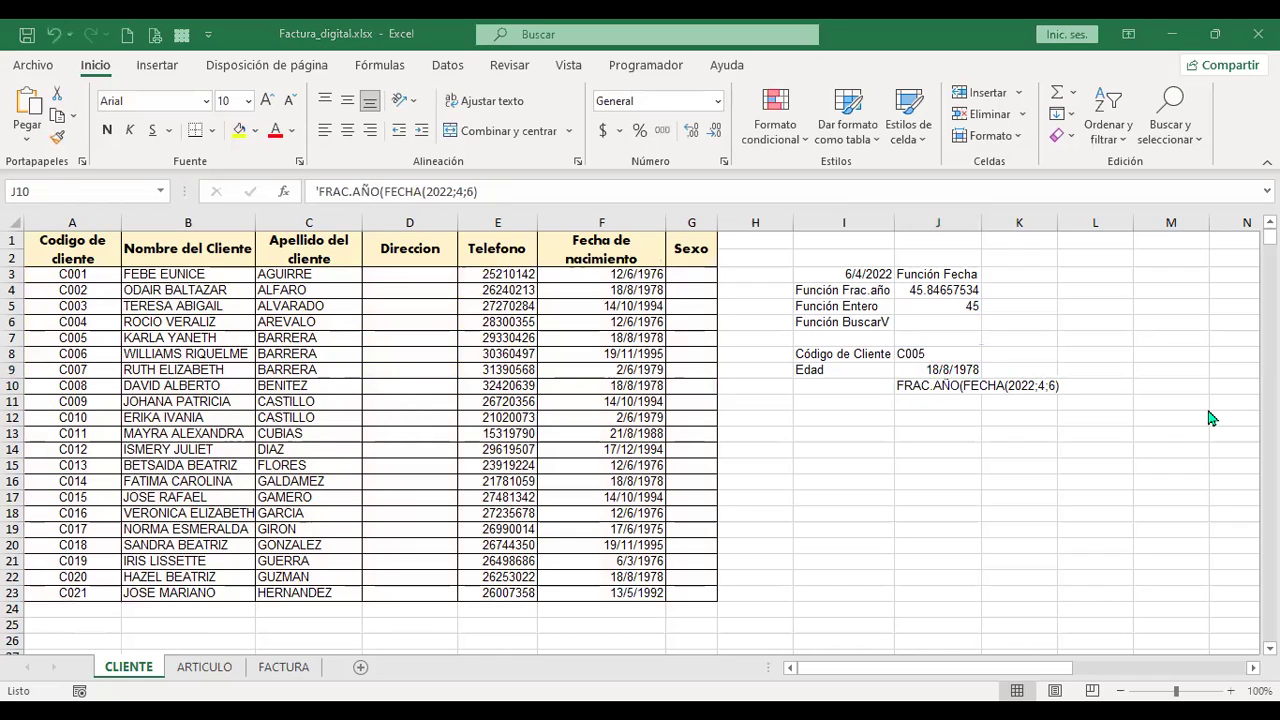
Copy the text BUSCARV(J8;A3:G23;6;FALSO) from the formula in J9, leaving out the leading =+.
key("Up")
key("F2")
key("shift+Left")
key("shift+Left")
key("shift+Left")
key("shift+Left")
key("shift+Left")
key("shift+Left")
key("shift+Left")
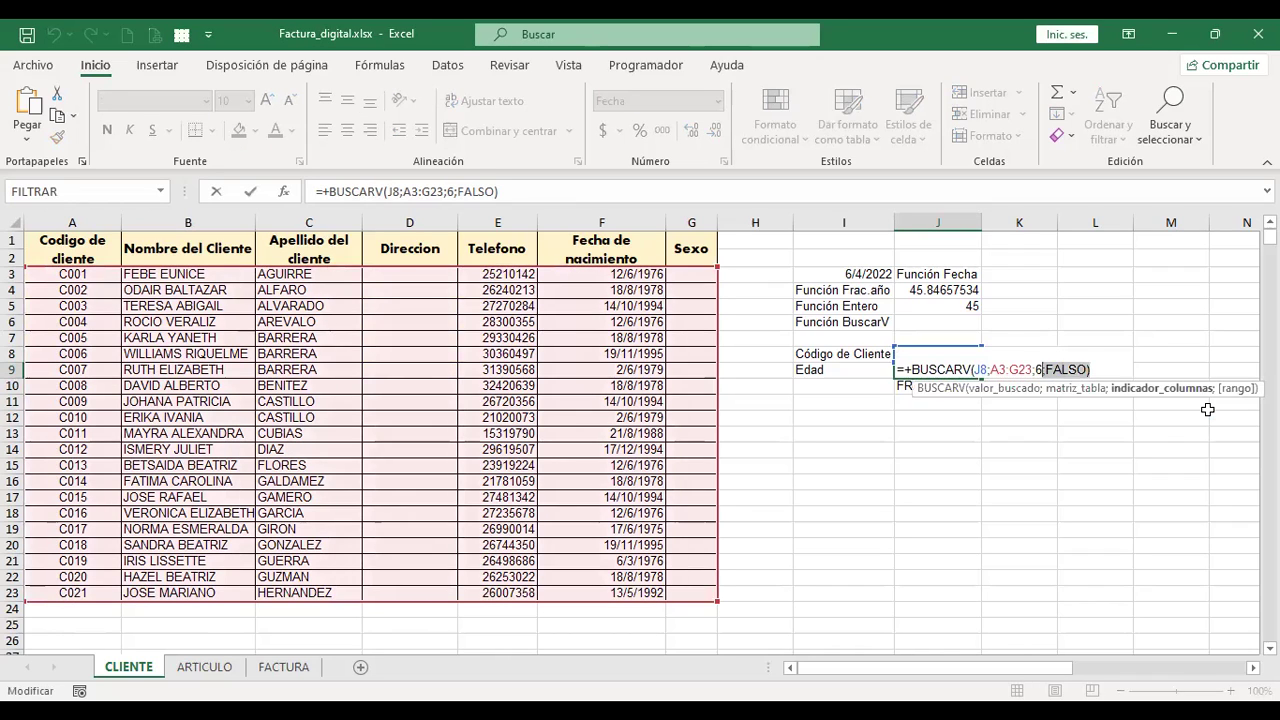
key("shift+Home")
key("ctrl+c")
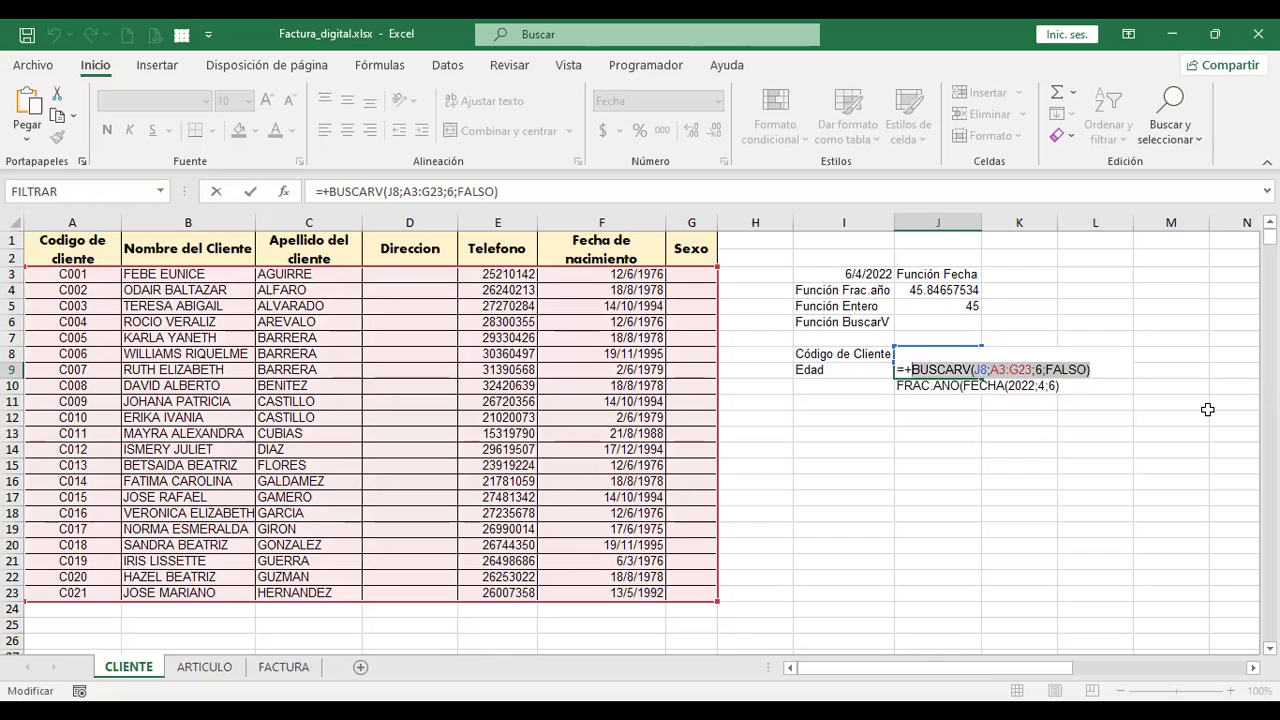
key("Return")
Turn J10 back into a formula starting with + and insert the copied BUSCARV(J8;A3:G23;6;FALSO) as FRAC.AÑO's fecha_final argument.
key("F2")
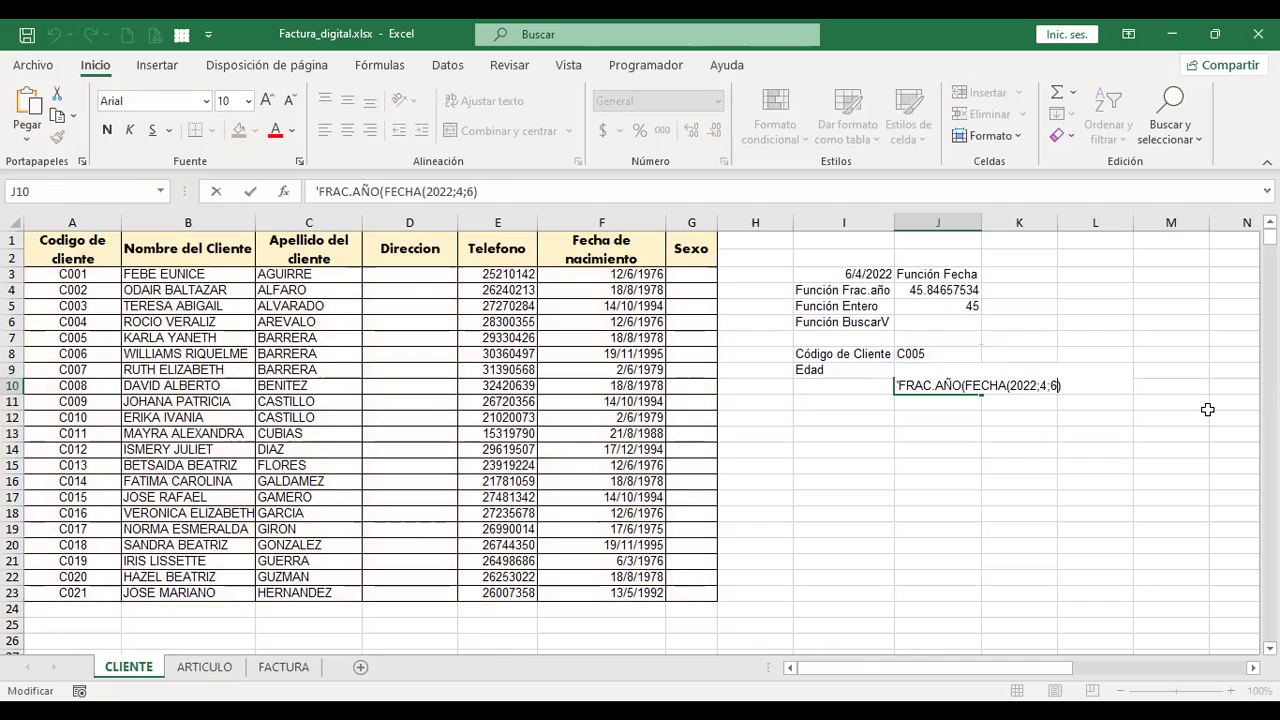
key("Home")
key("Delete")
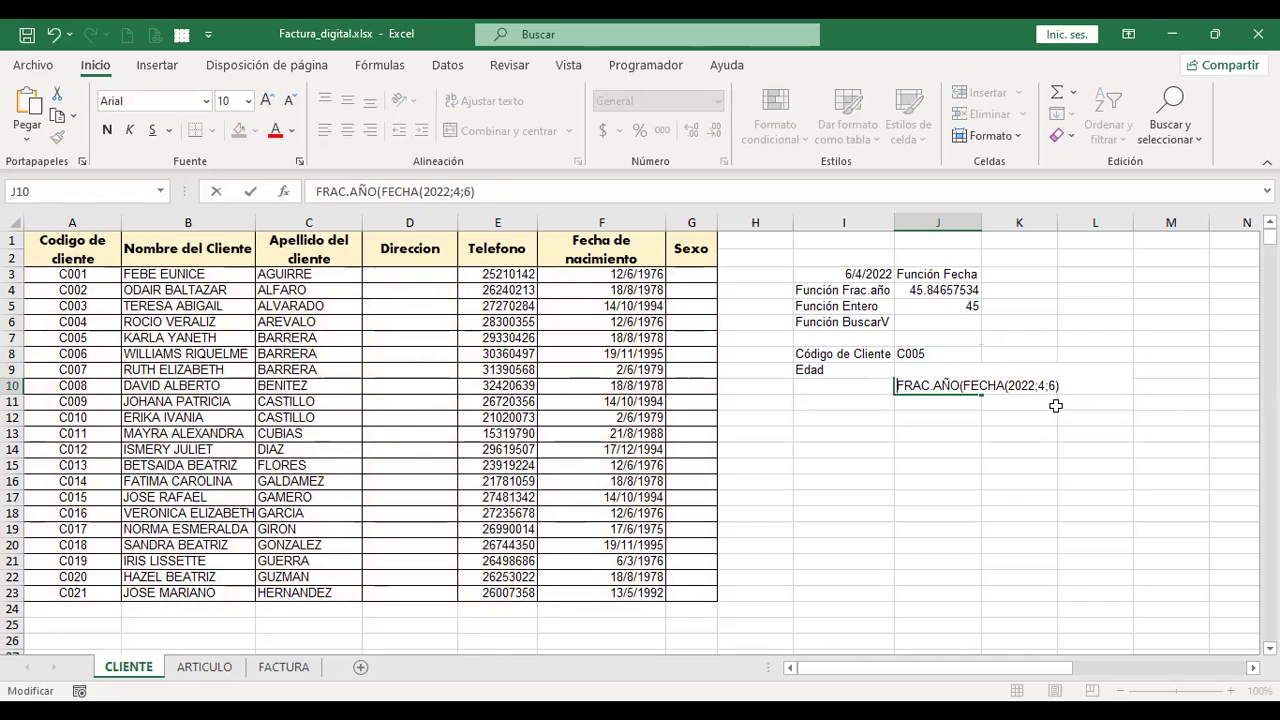
type("+")
key("End")
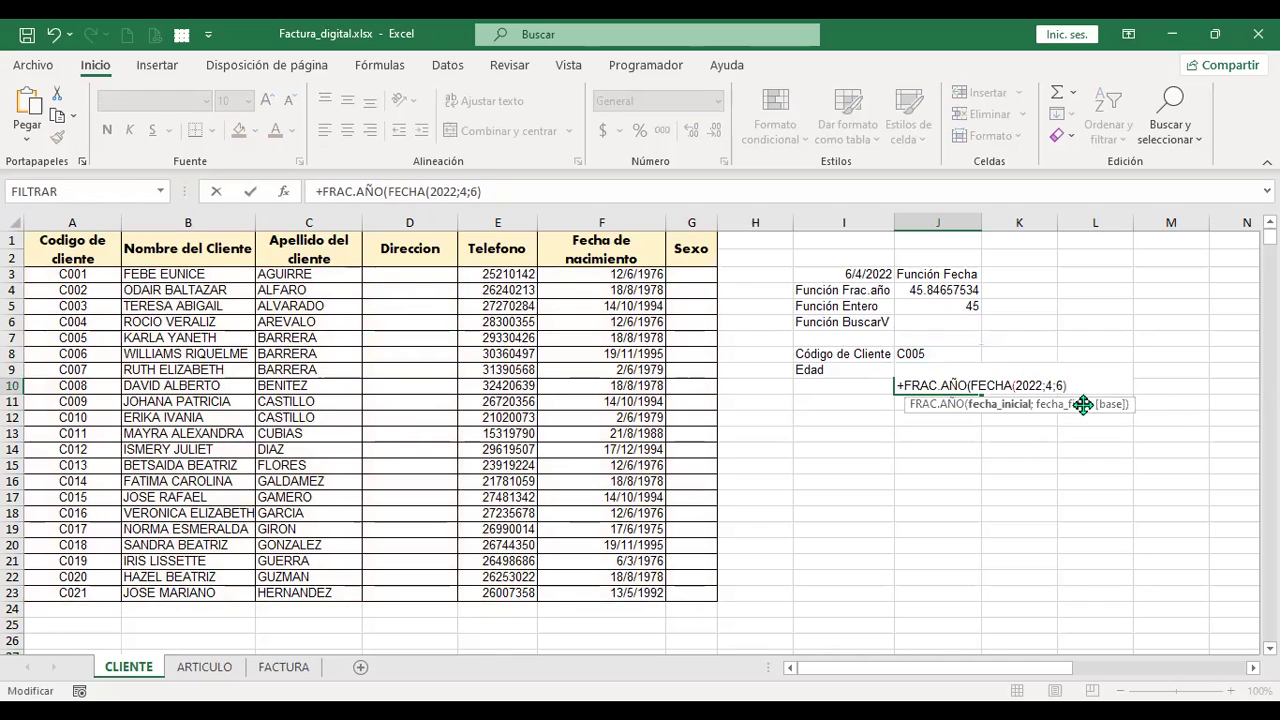
type(";")
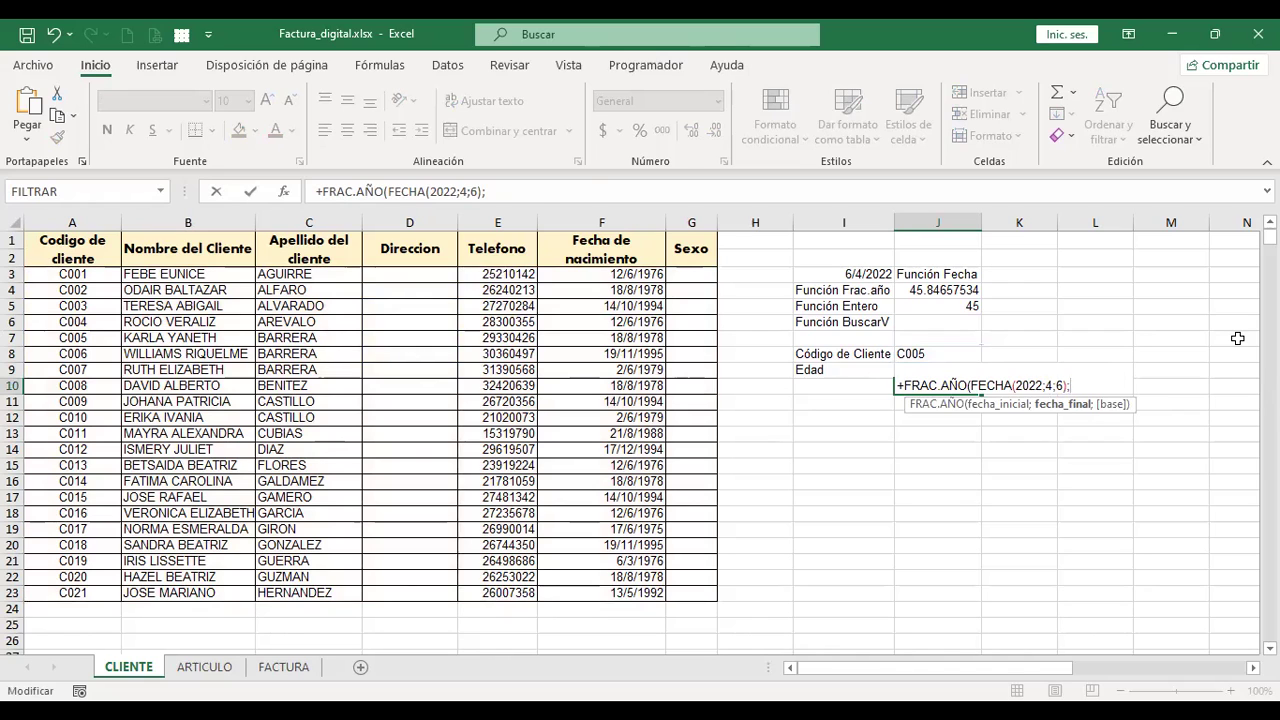
key("ctrl+v")
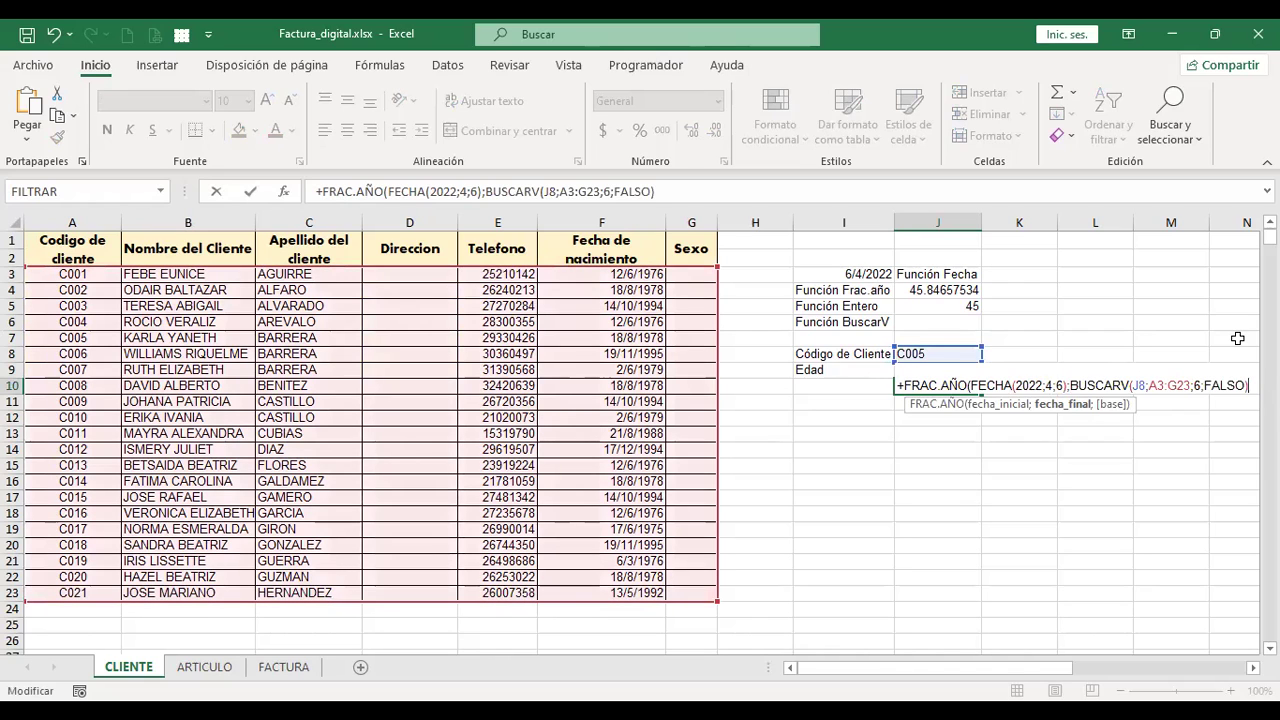
Complete the FRAC.AÑO formula in J10 with base 1 - Real/real and a closing parenthesis.
scroll(755, 383, "right", 3)
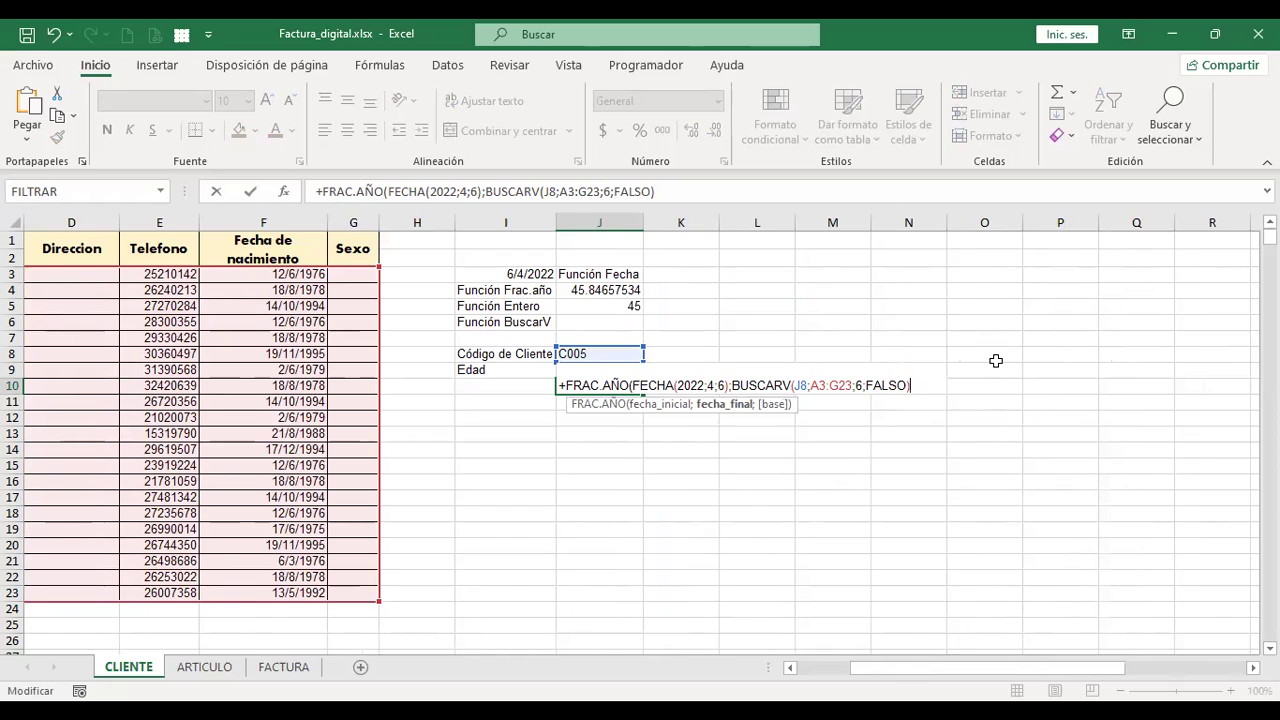
type(";")
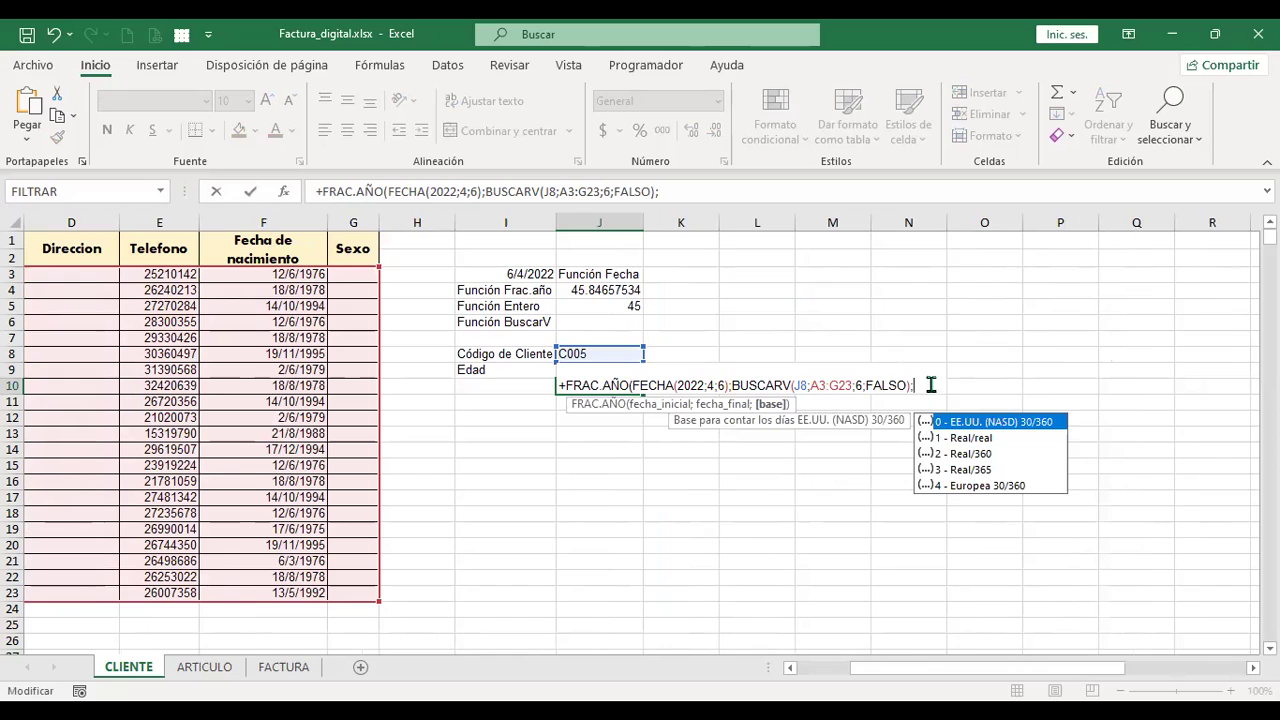
left_click(980, 443)
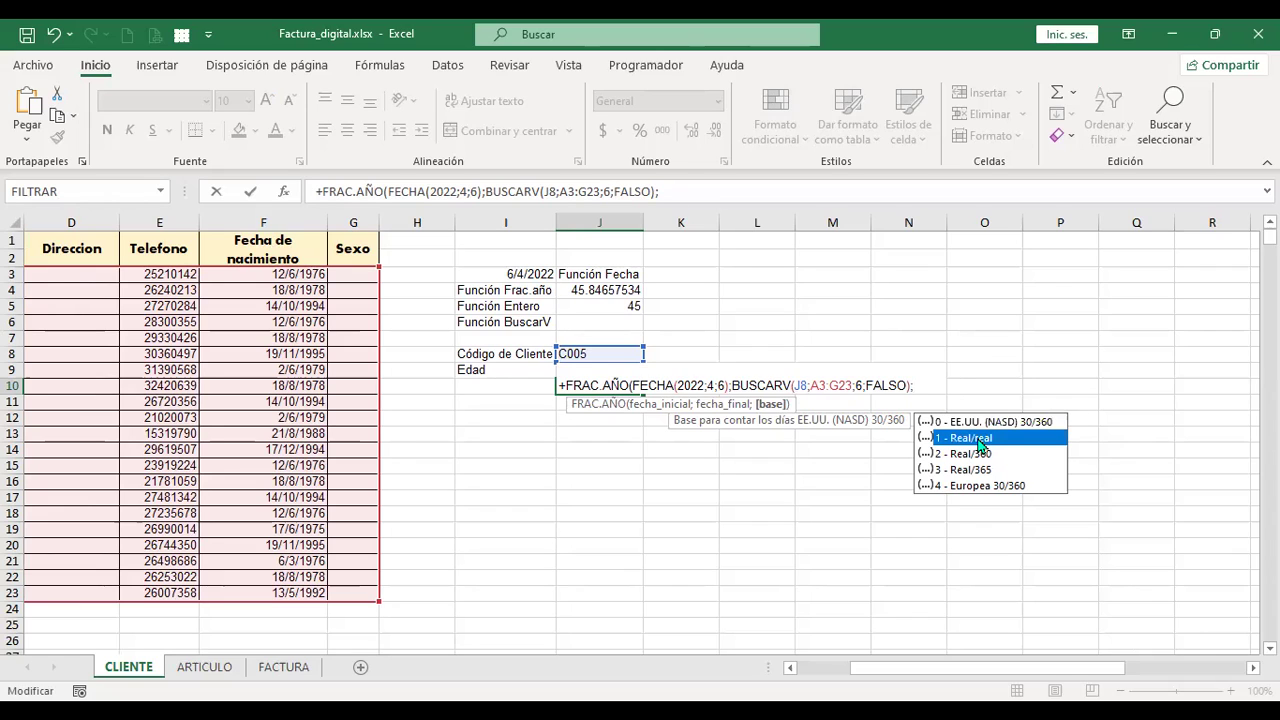
double_click(978, 439)
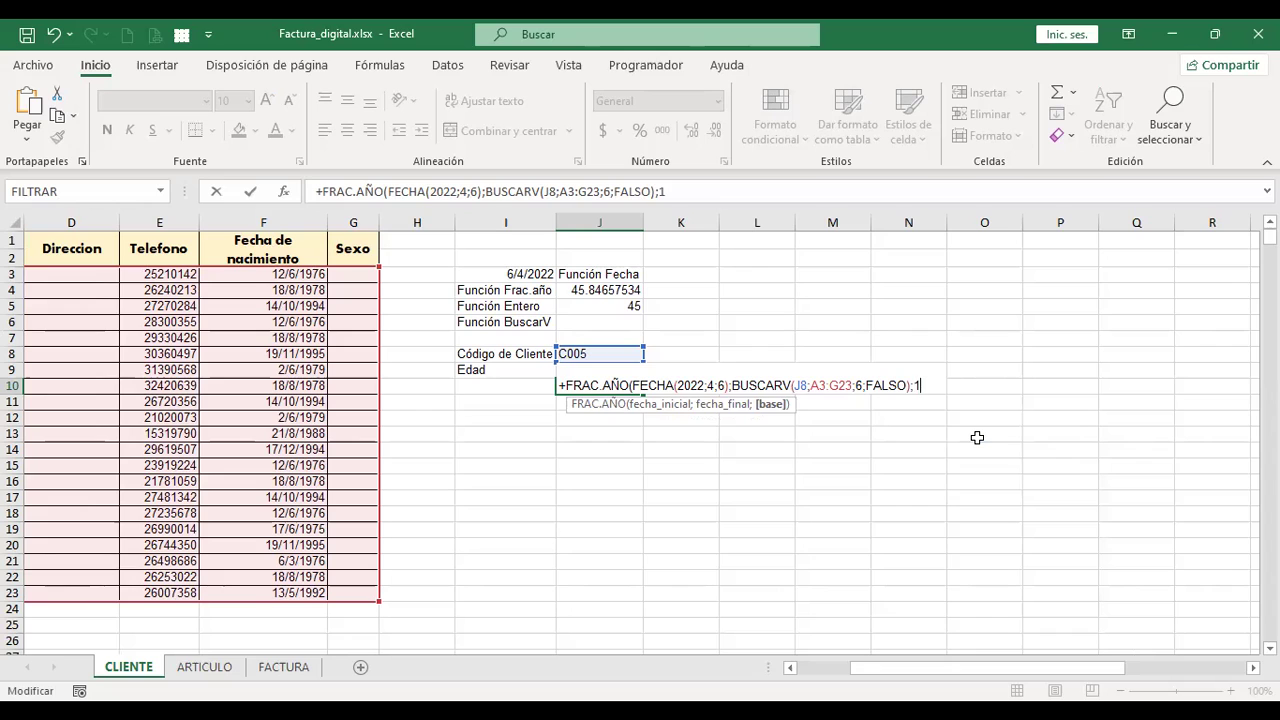
type(")")
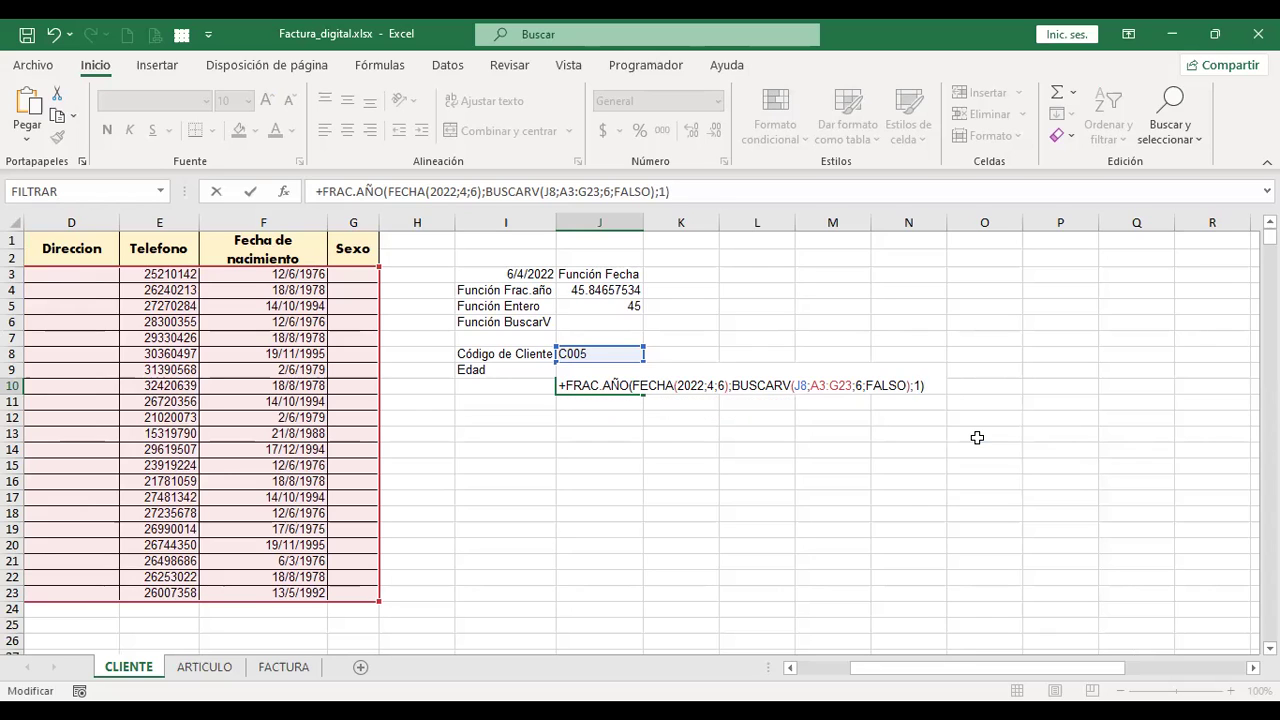
key("Return")
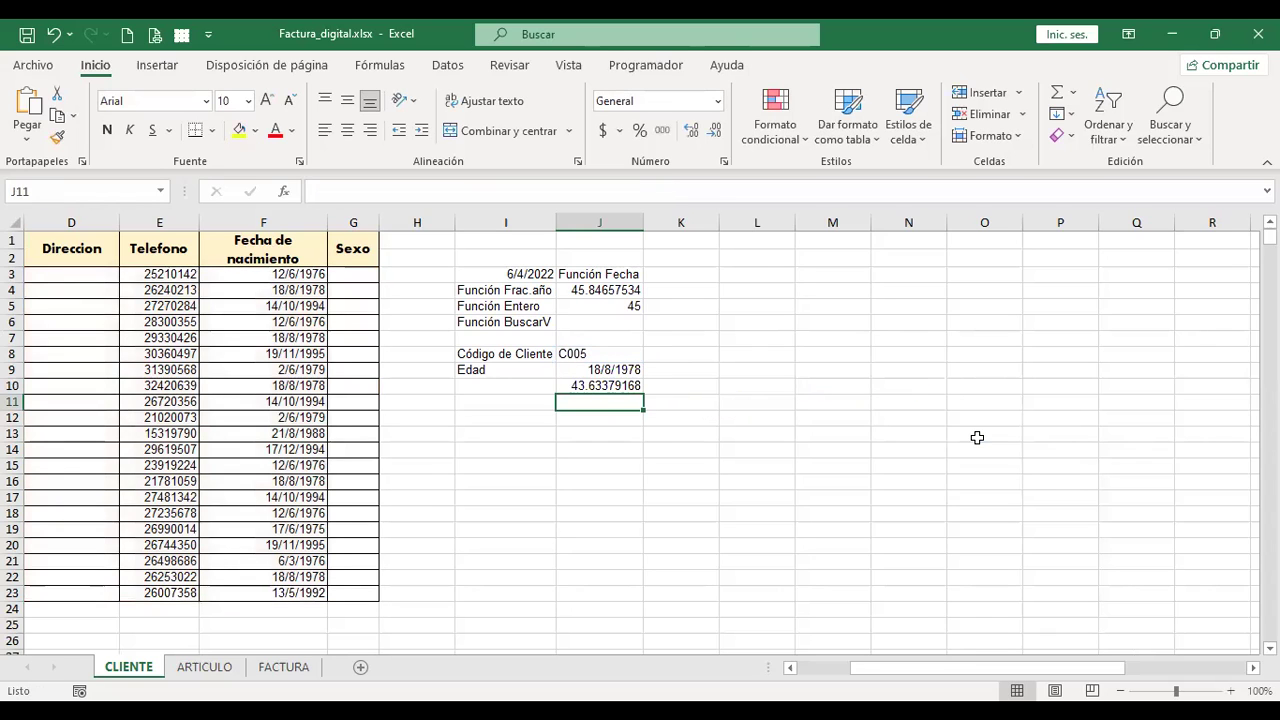
Review the nested formula in J10 and the lookup in J9 against the client code in J8 and the client table.
key("Up")
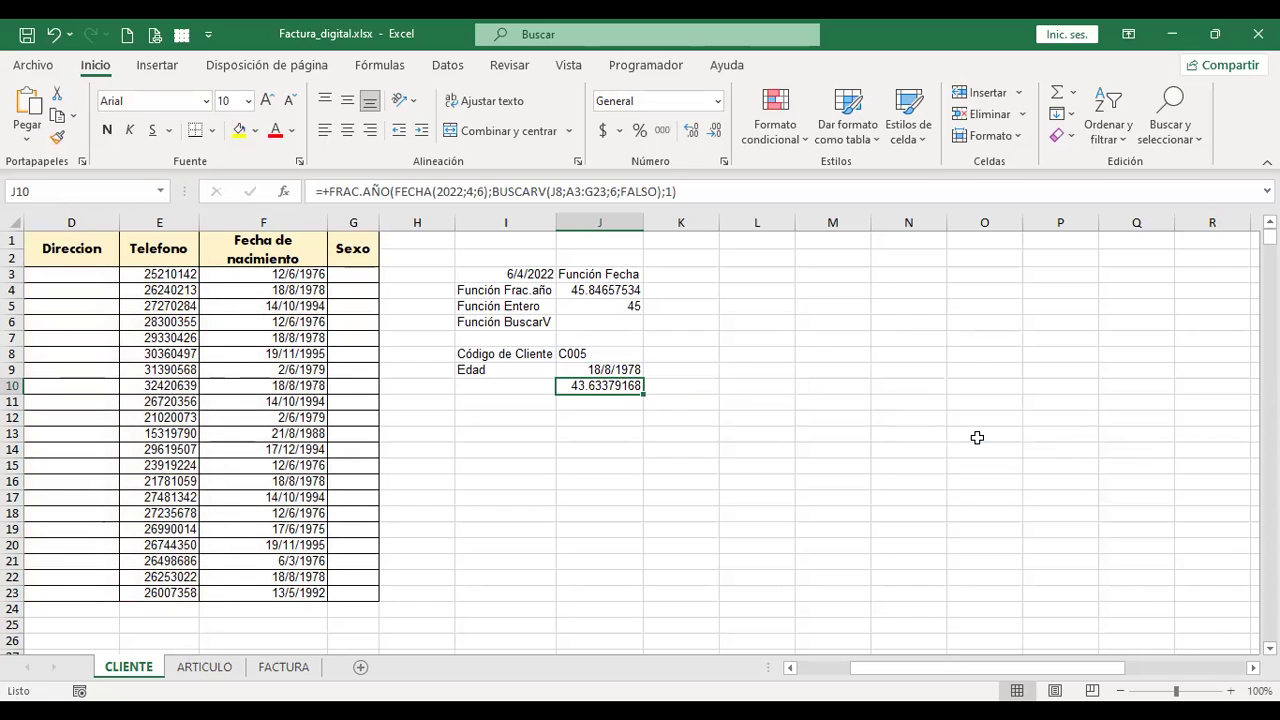
key("Up")
key("Up")
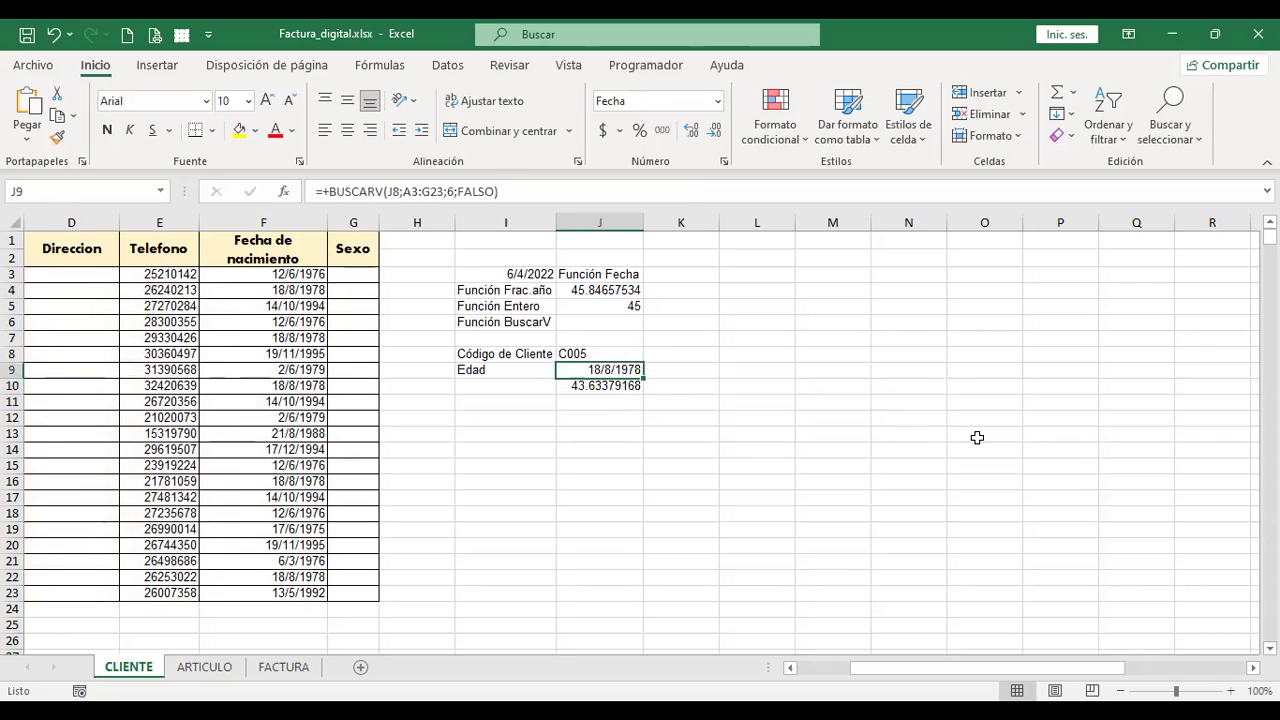
key("Left")
key("Left")
key("Left")
key("Left")
key("Left")
key("Left")
key("Left")
key("Left")
key("Left")
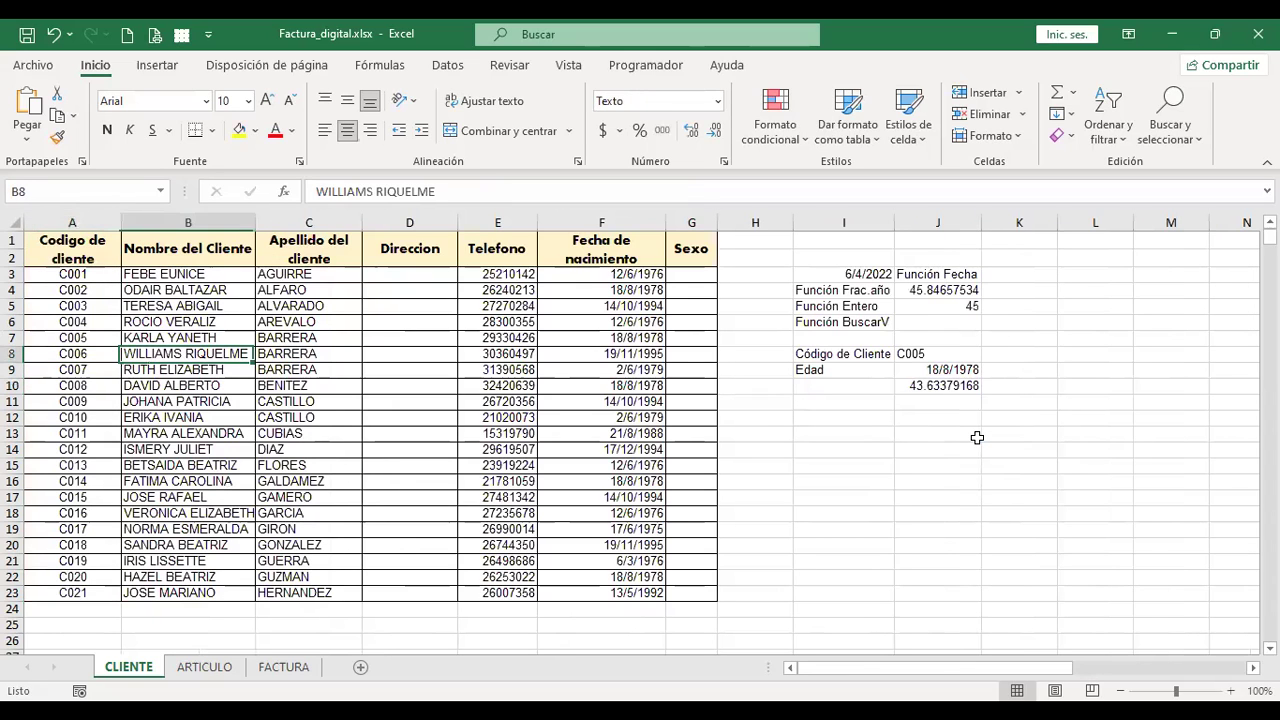
key("Right")
key("Right")
key("Right")
key("Right")
key("Right")
key("Right")
key("Right")
key("Right")
key("Right")
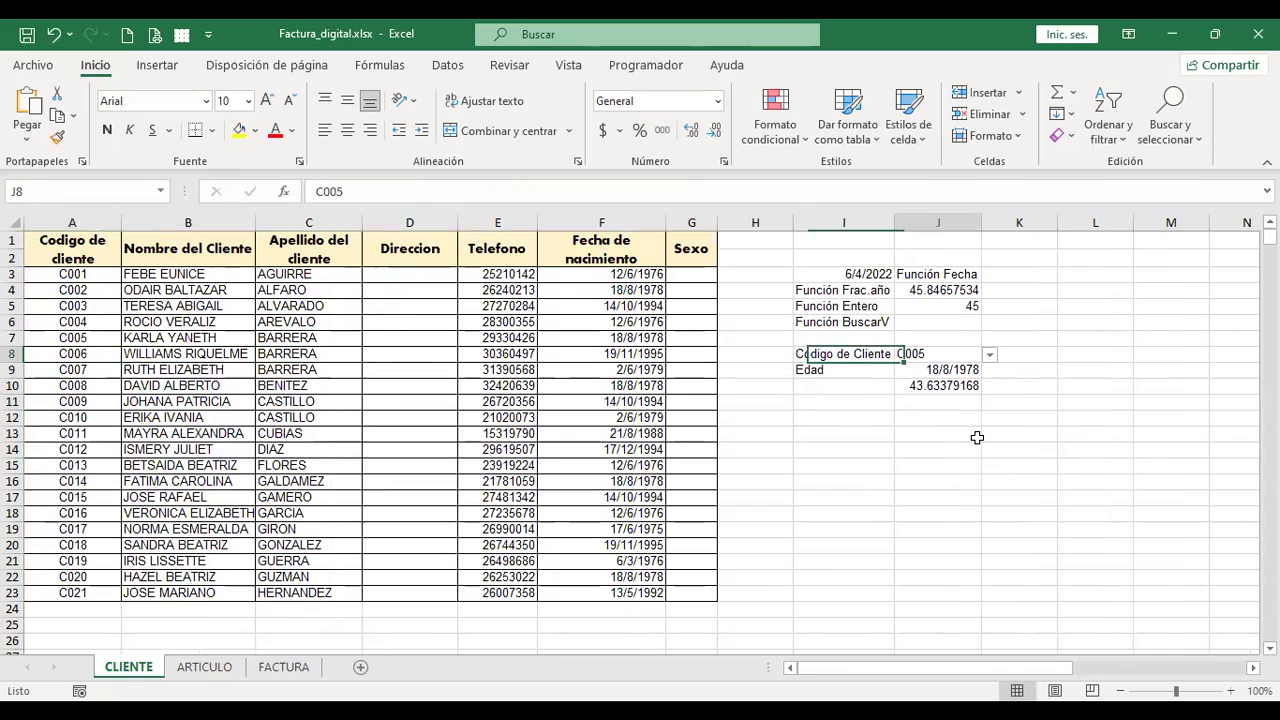
key("Down")
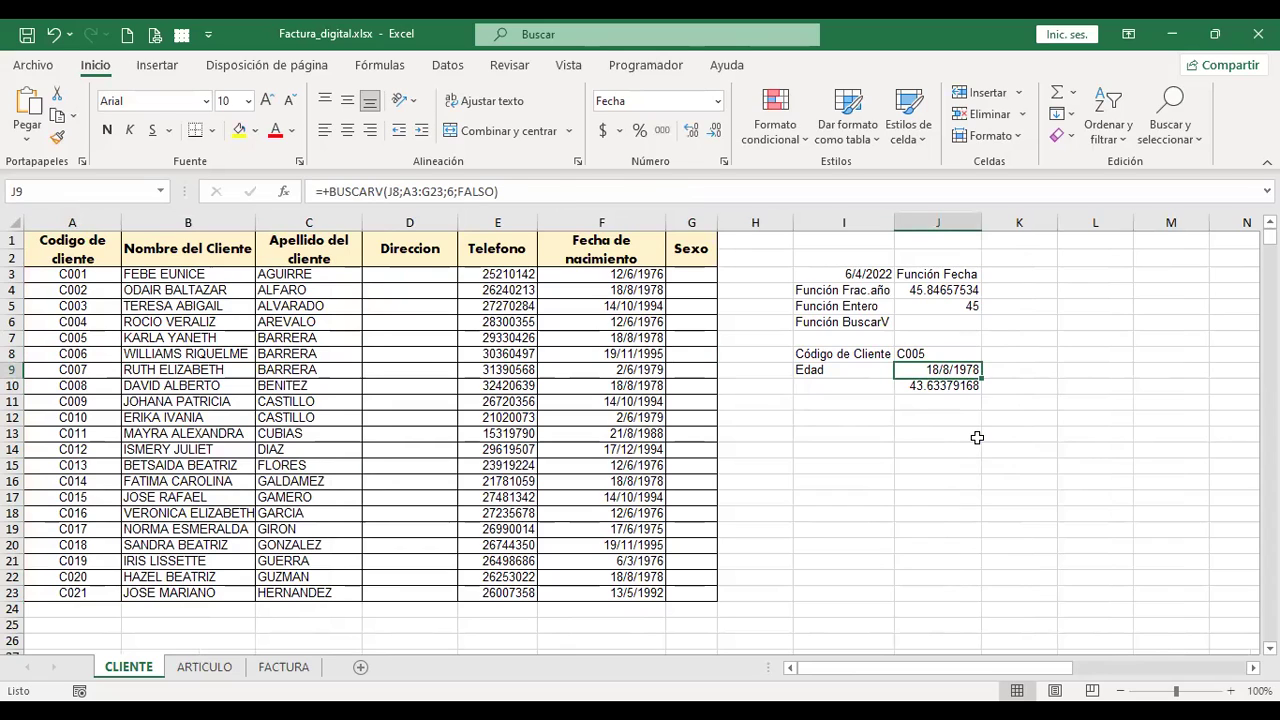
key("Down")
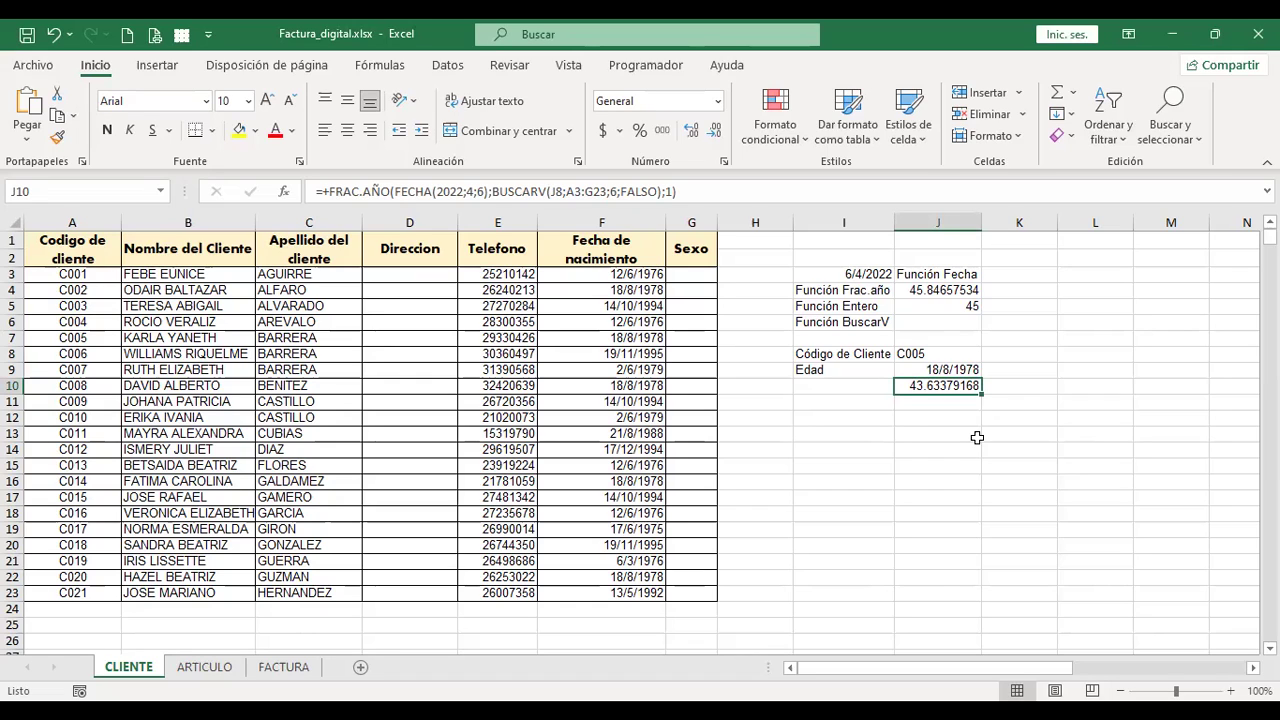
Check the ENTERO formula in J5.
key("Up")
key("Up")
key("Up")
key("Up")
key("Up")
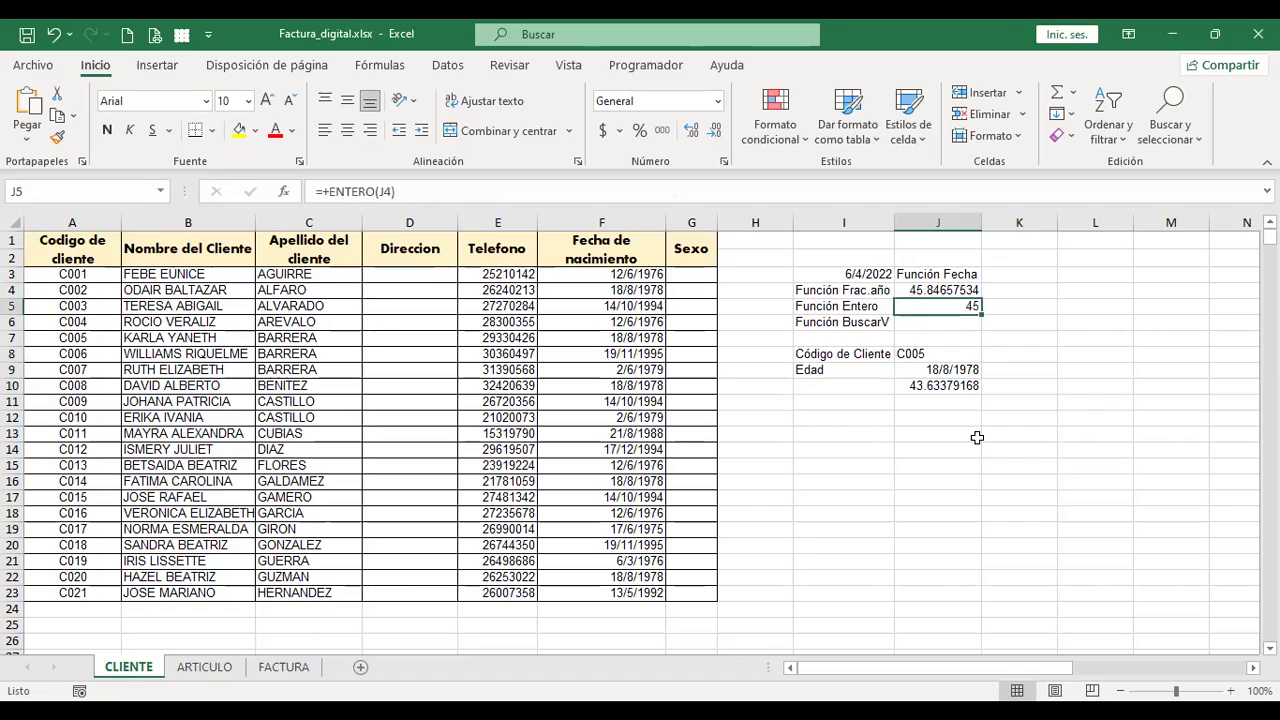
Wrap the age formula in J10 in ENTERO: =ENTERO(FRAC.AÑO(FECHA(2022;4;6);BUSCARV(J8;A3:G23;6;FALSO);1)).
key("F2")
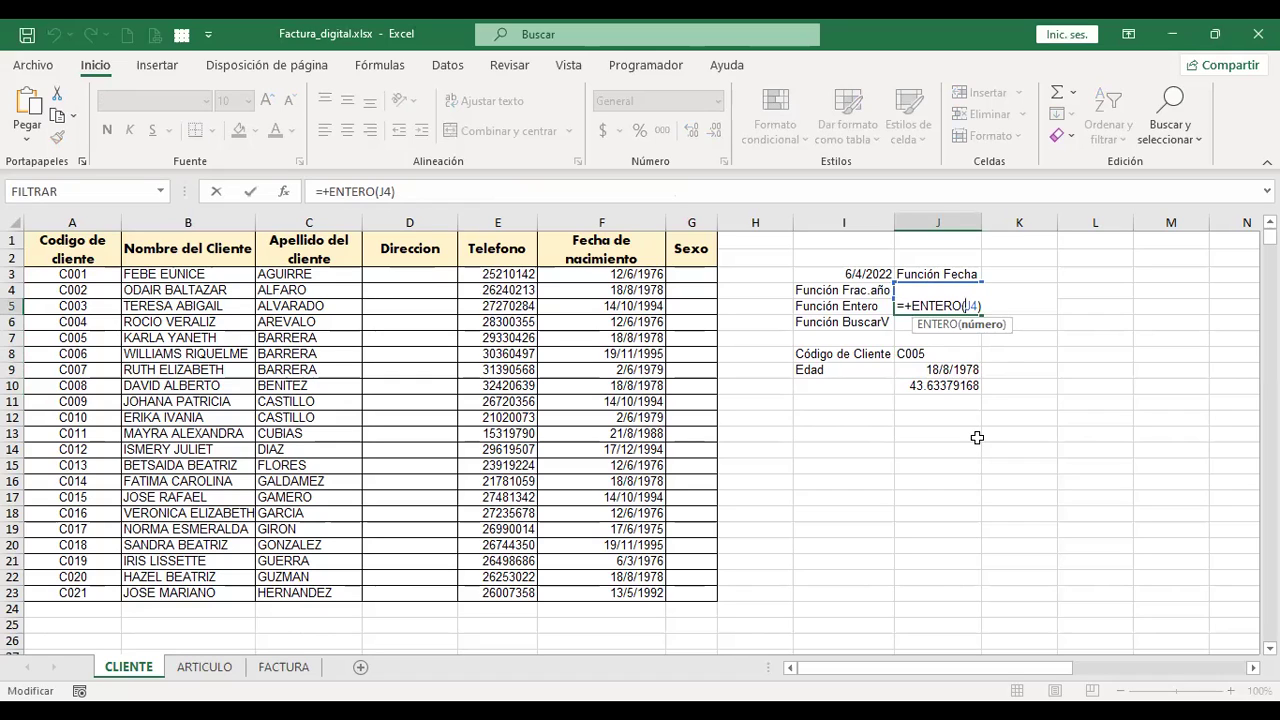
key("Return")
key("Down")
key("Down")
key("Down")
key("Down")
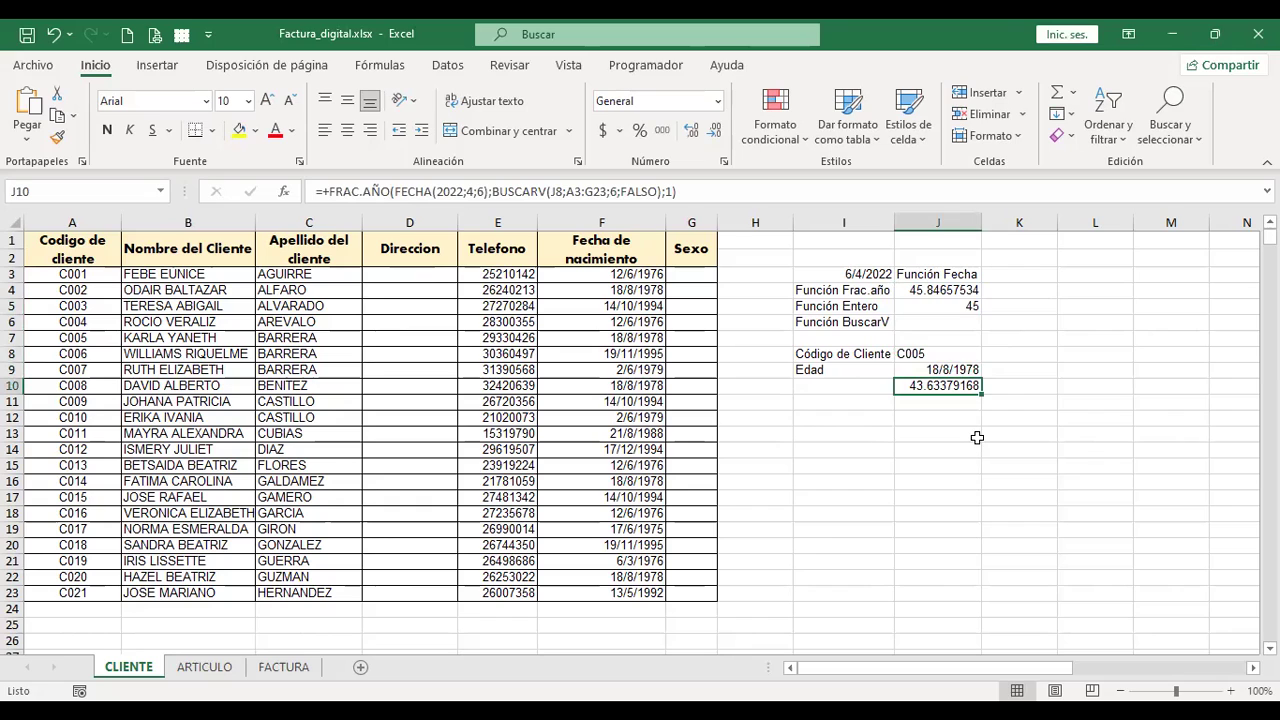
key("F2")
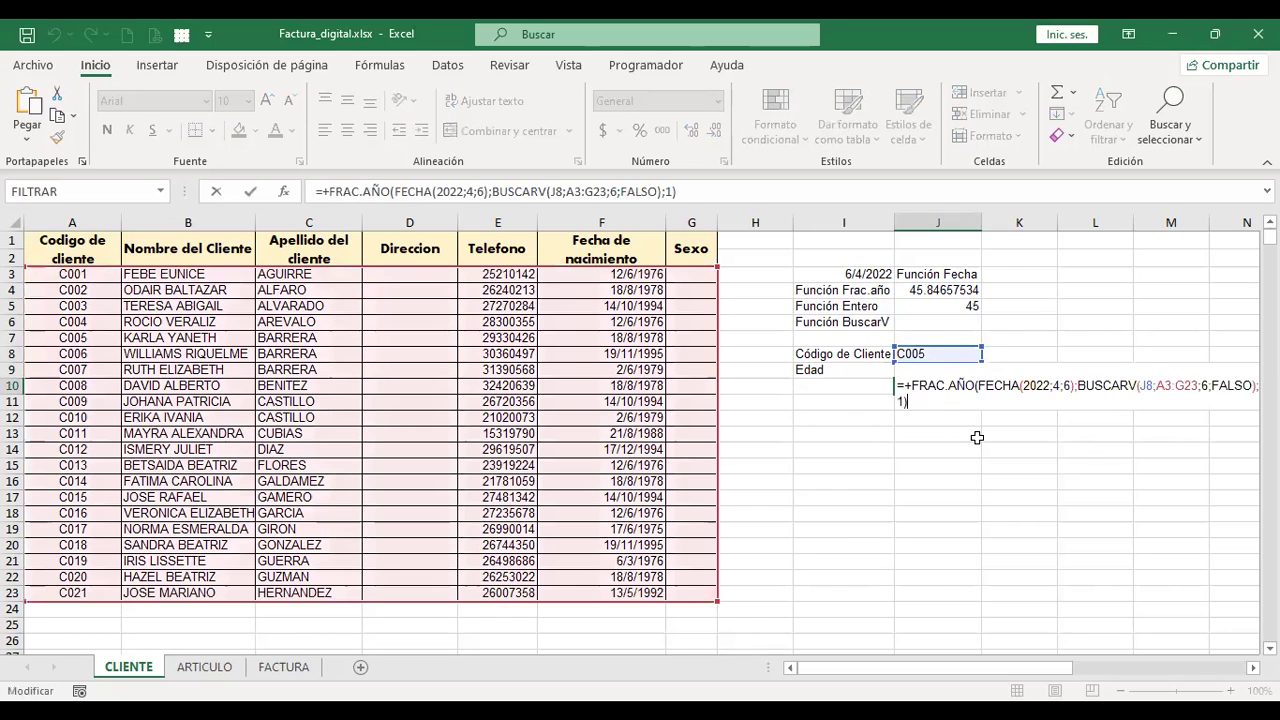
key("Delete")
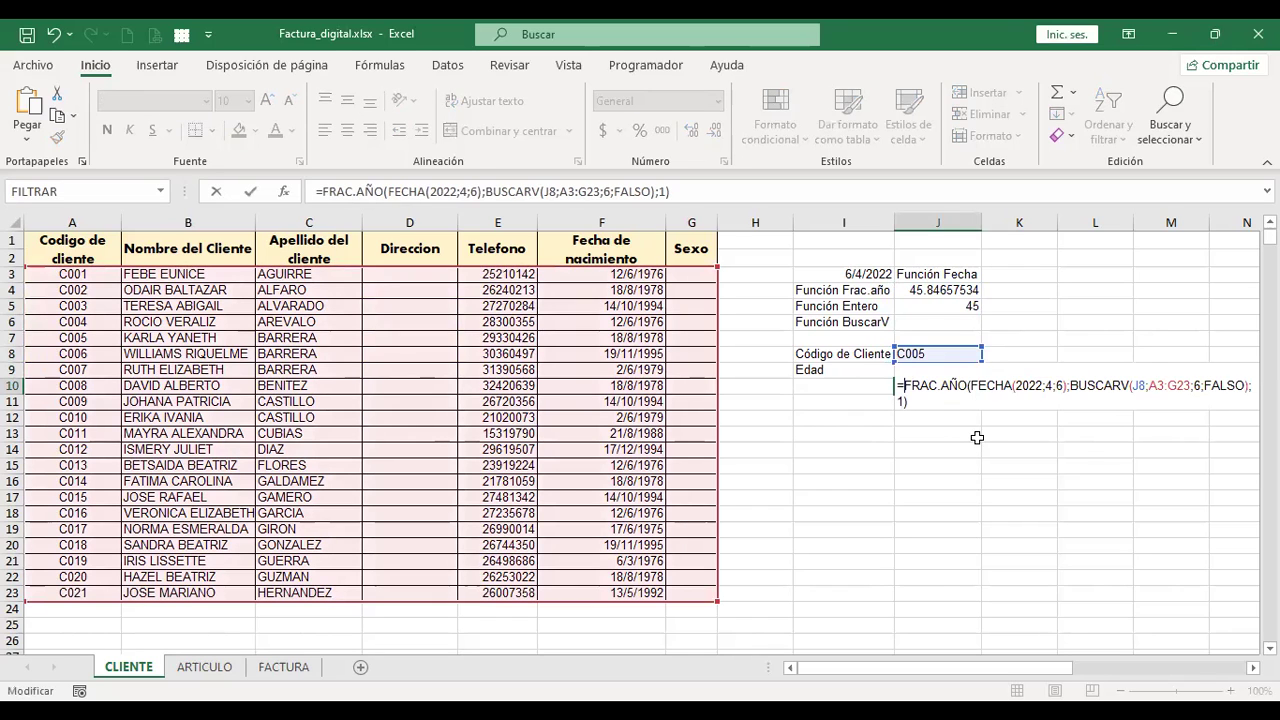
type("entero")
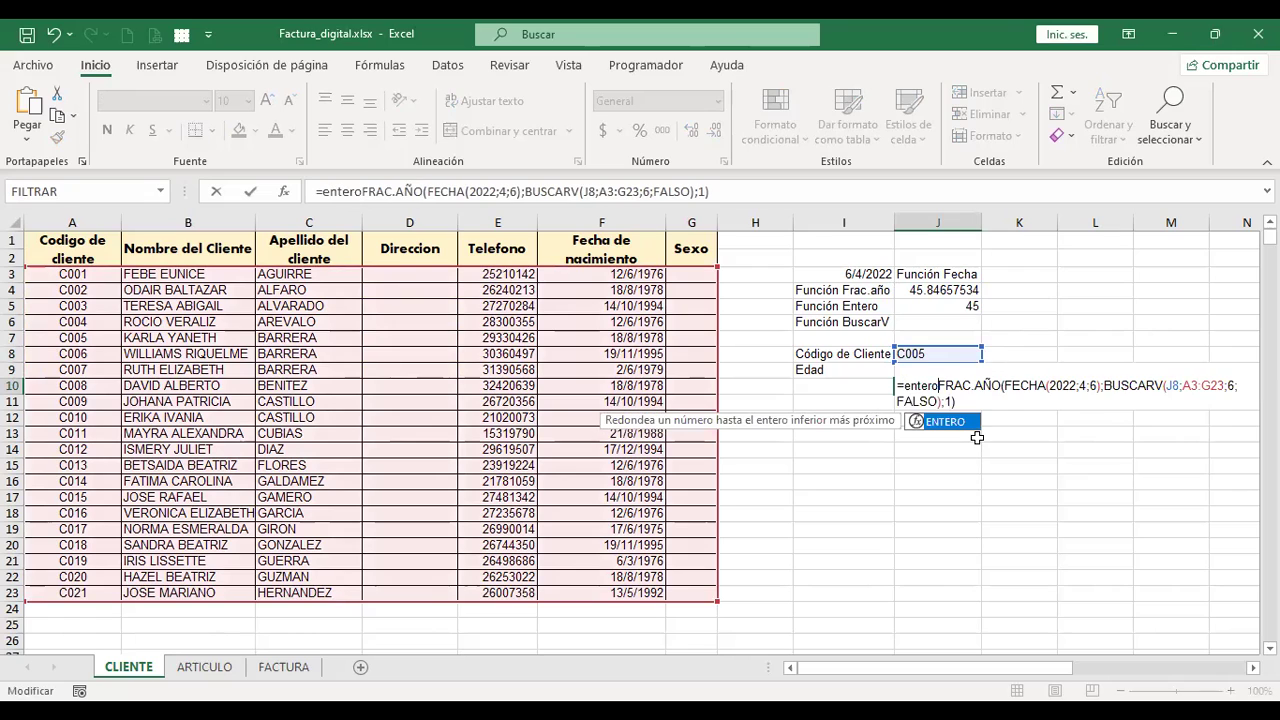
type("(")
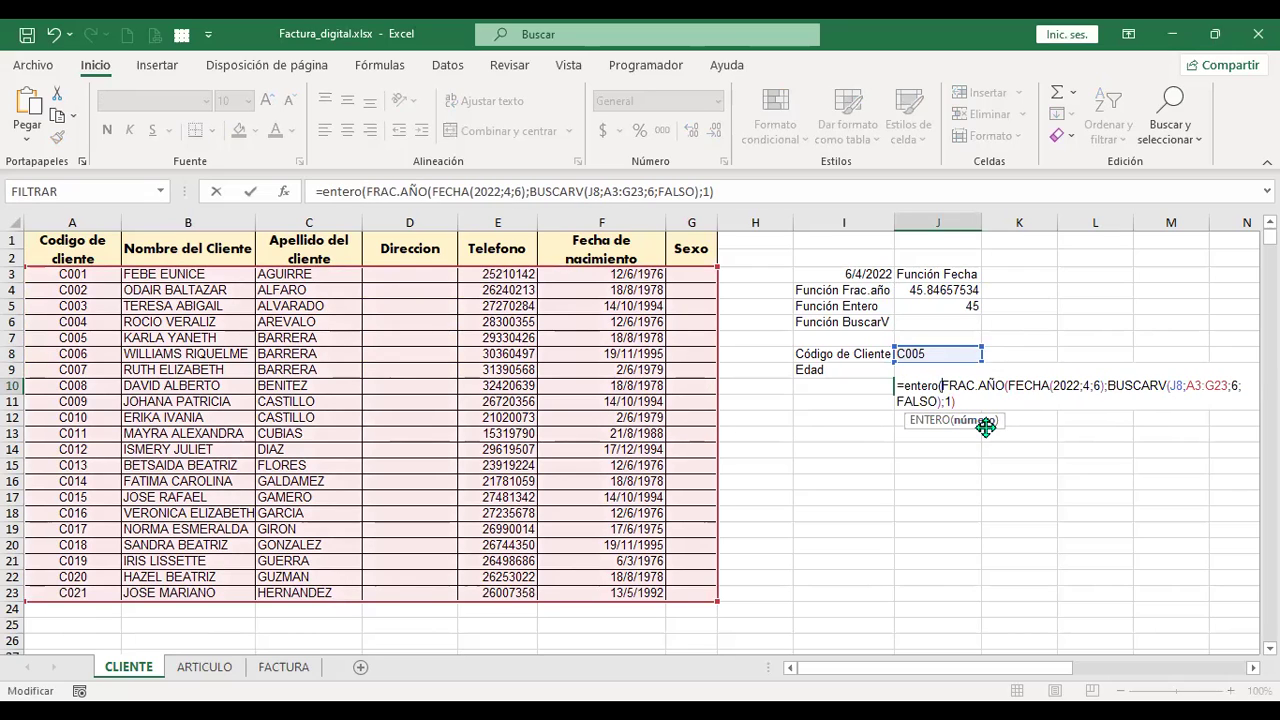
left_click_drag(944, 385, 970, 396)
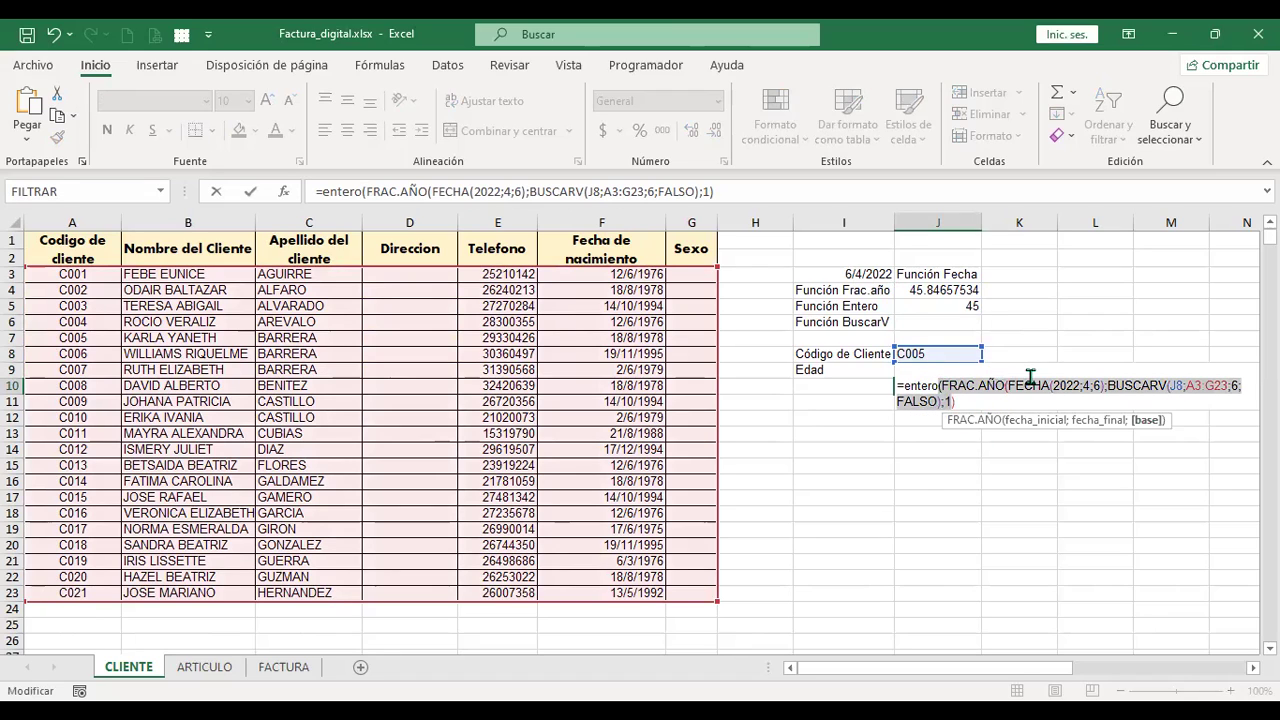
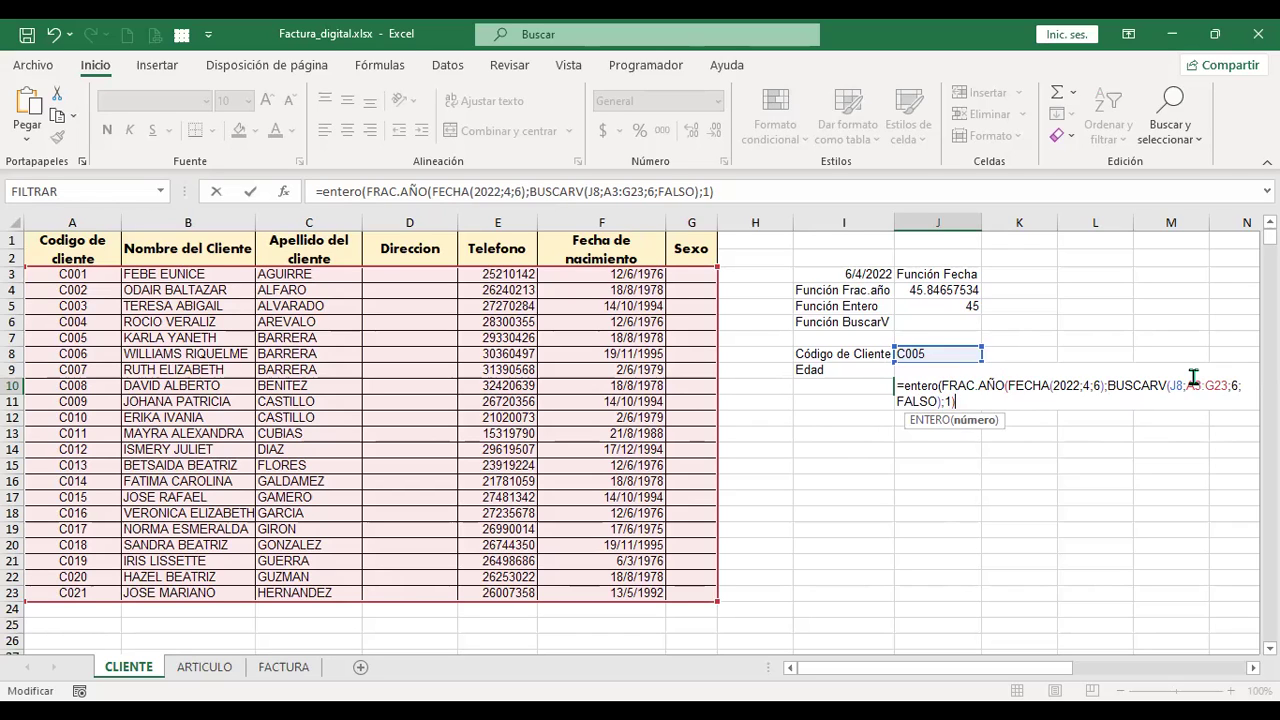
type(")")
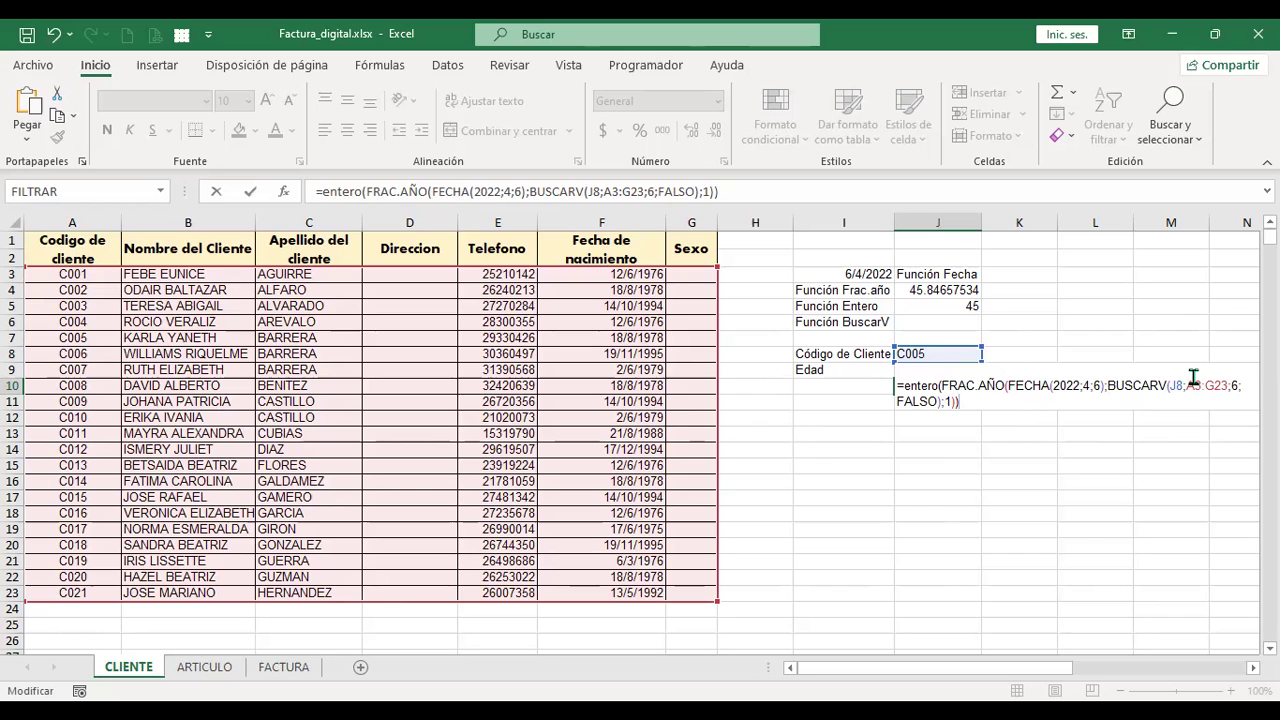
key("ctrl+Return")
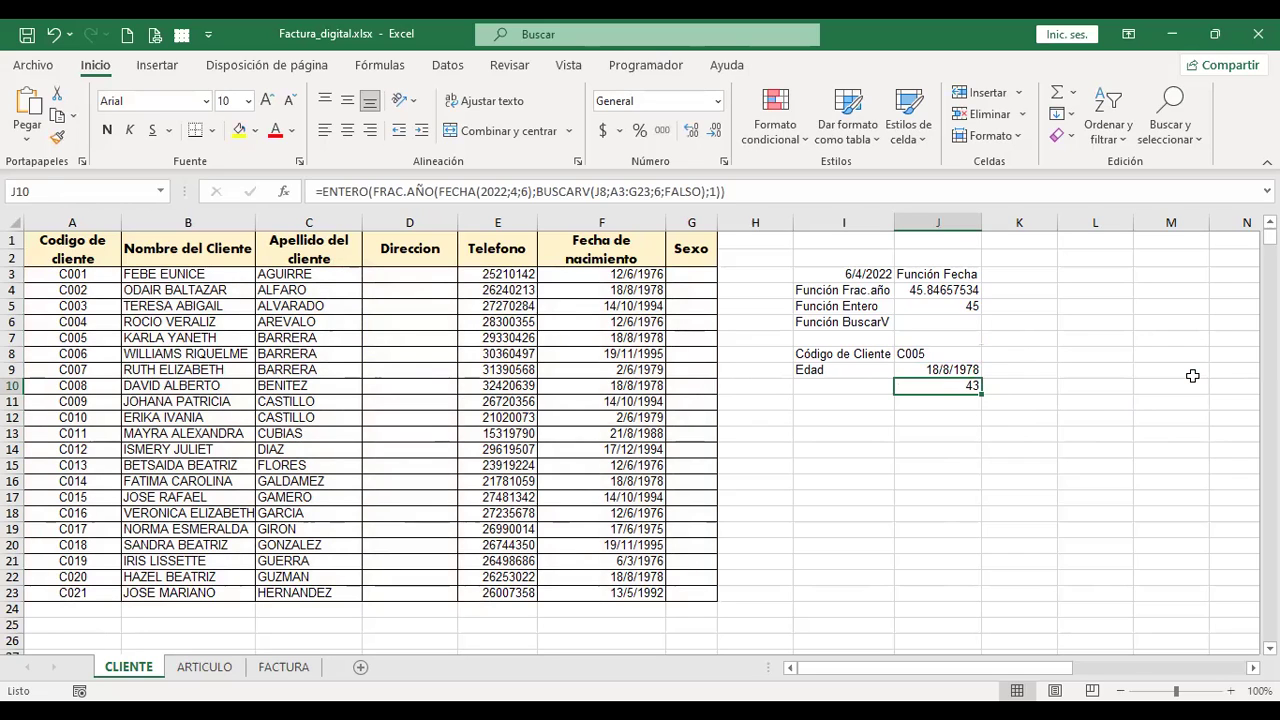
Examine the complete nested age formula in J10 and return to cell A1.
key("F2")
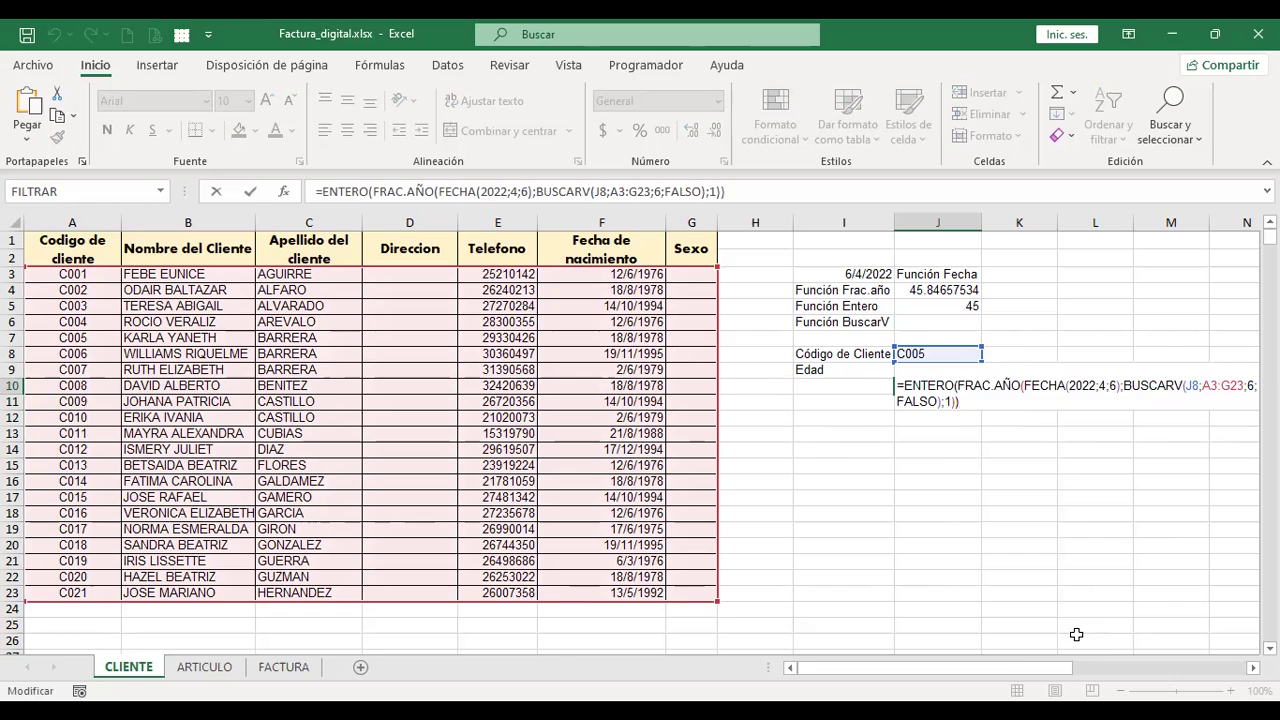
key("Return")
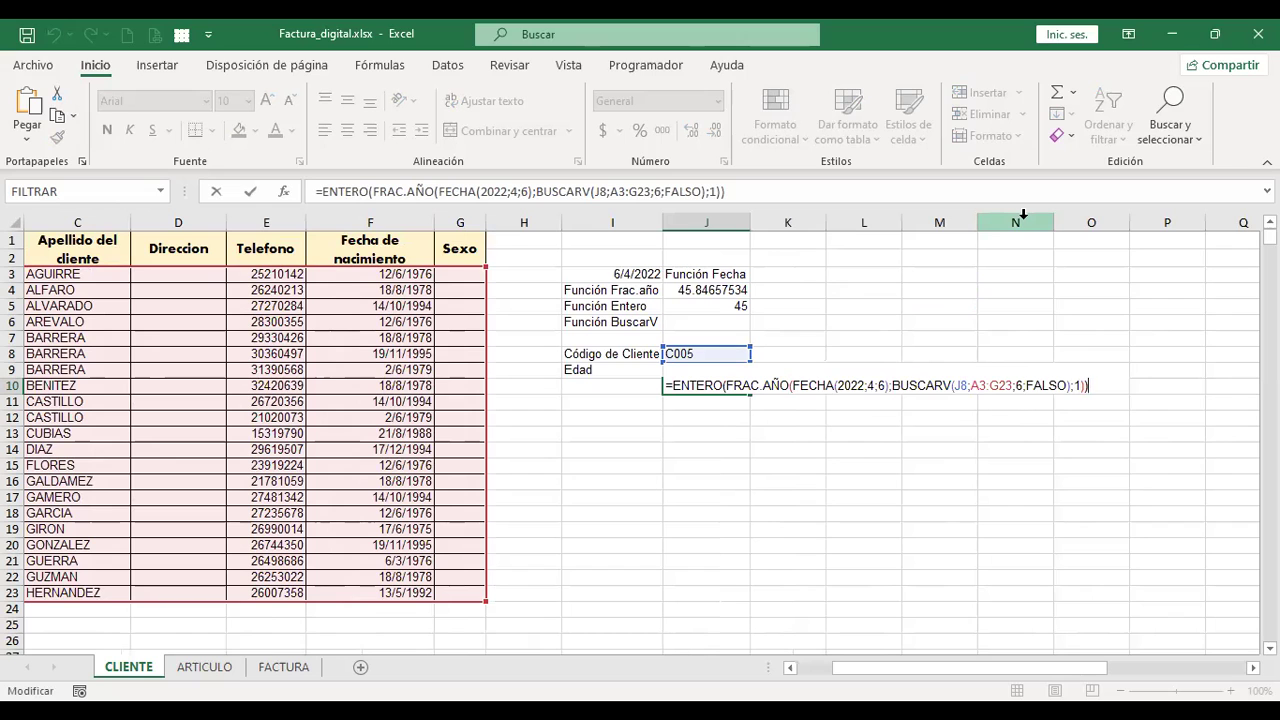
key("Return")
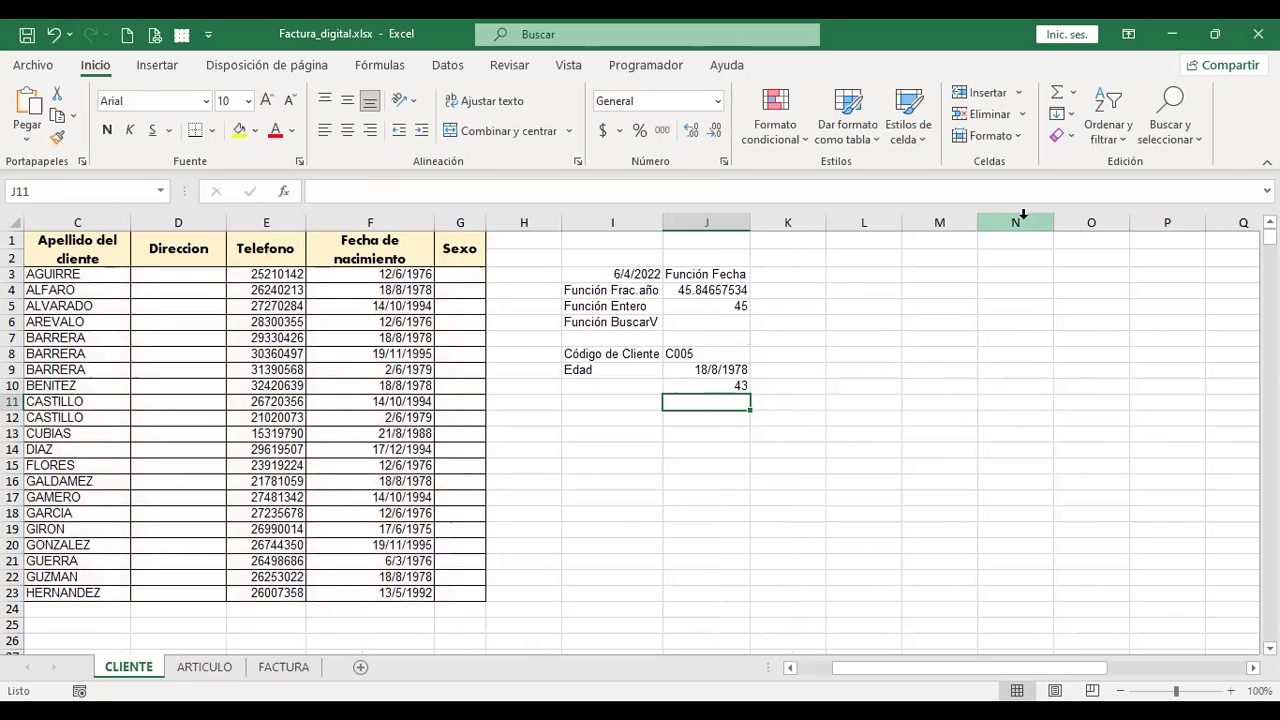
key("ctrl+Home")
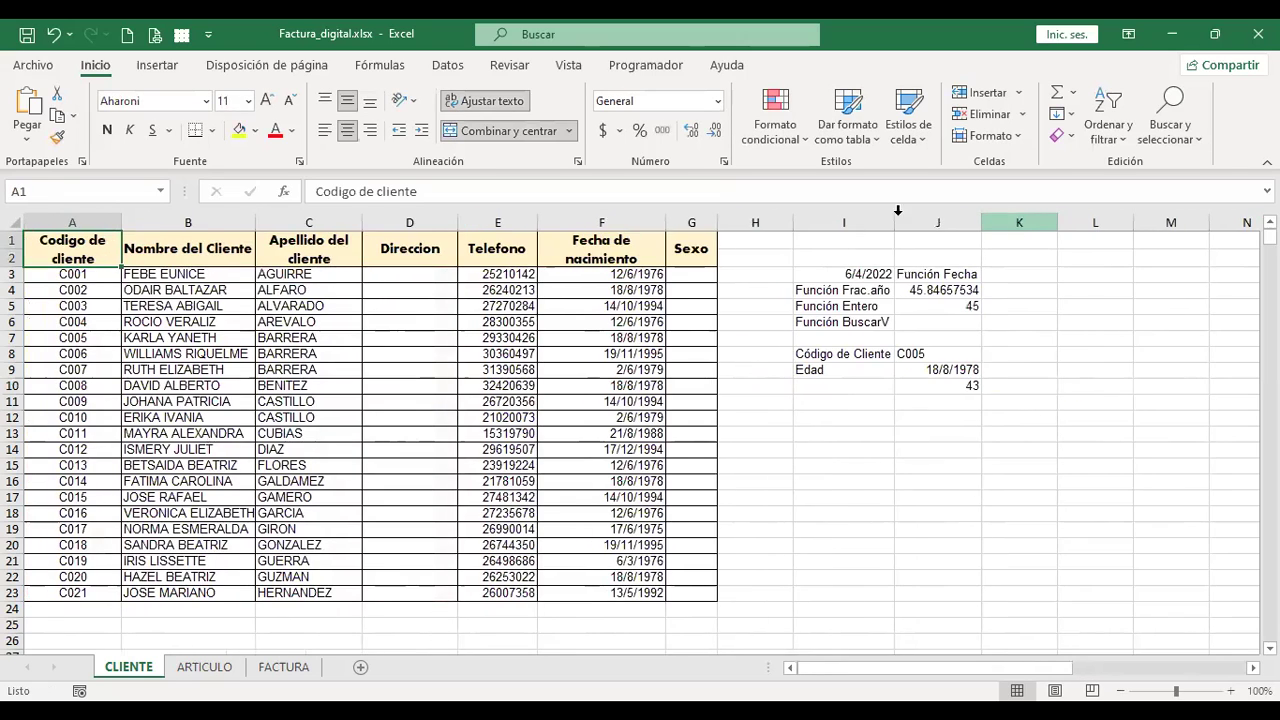
Look over the invoice lines on the FACTURA sheet and the article list on the ARTICULO sheet.
left_click(280, 670)
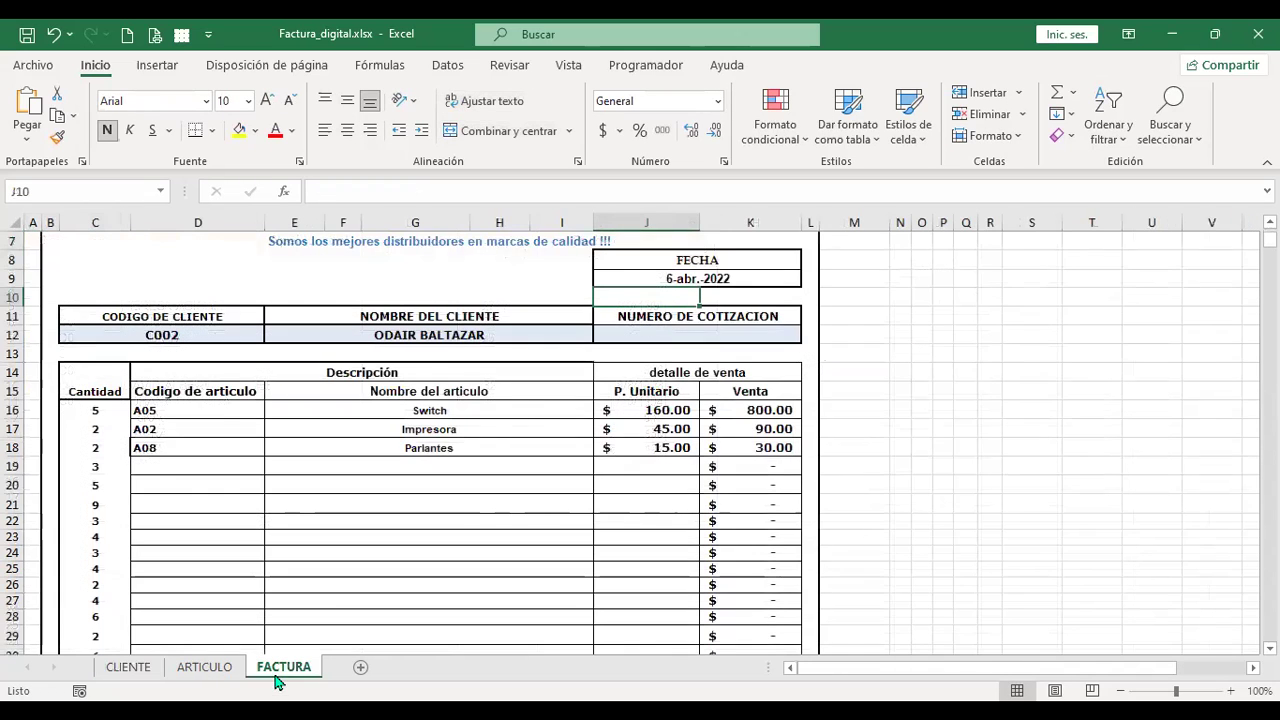
left_click(484, 466)
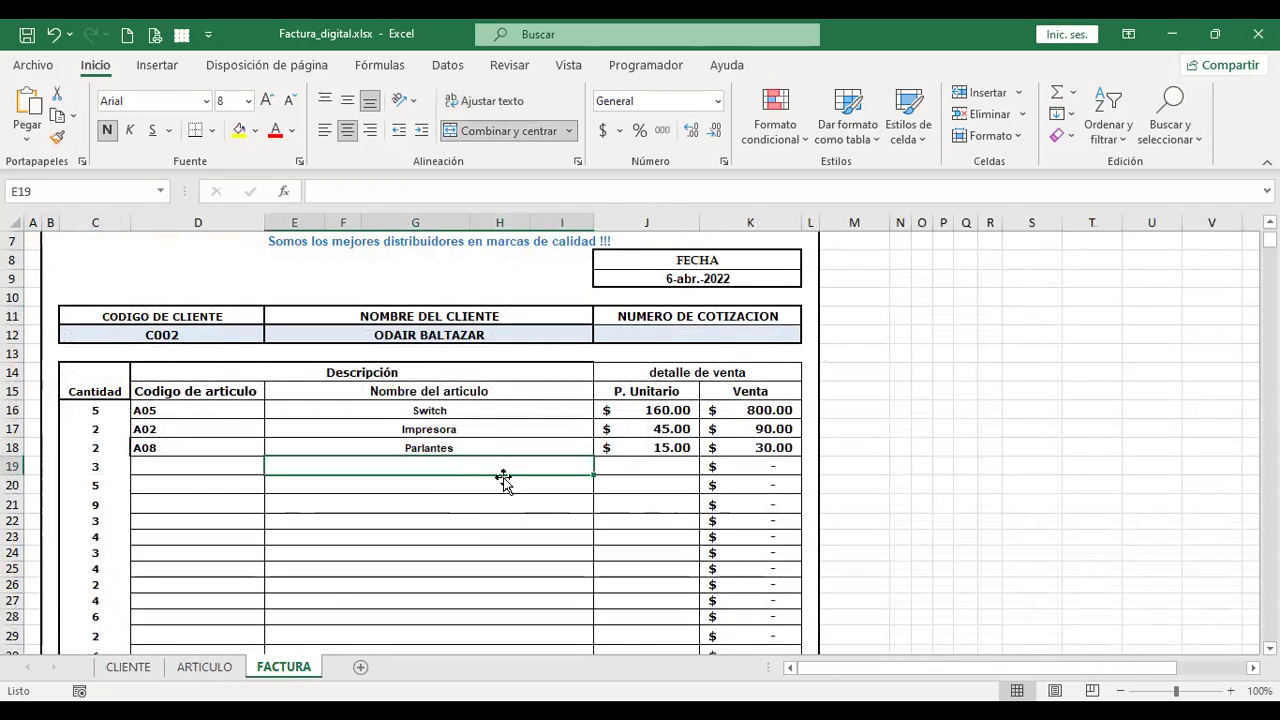
left_click(212, 672)
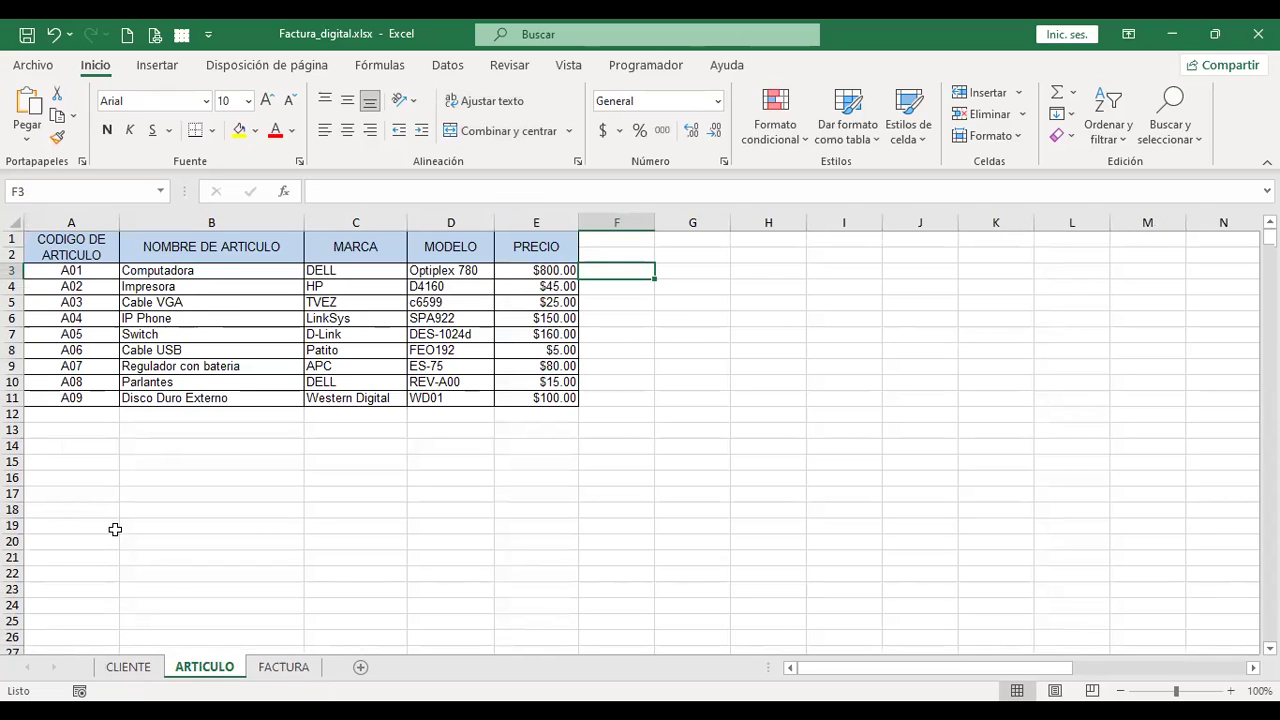
left_click(185, 286)
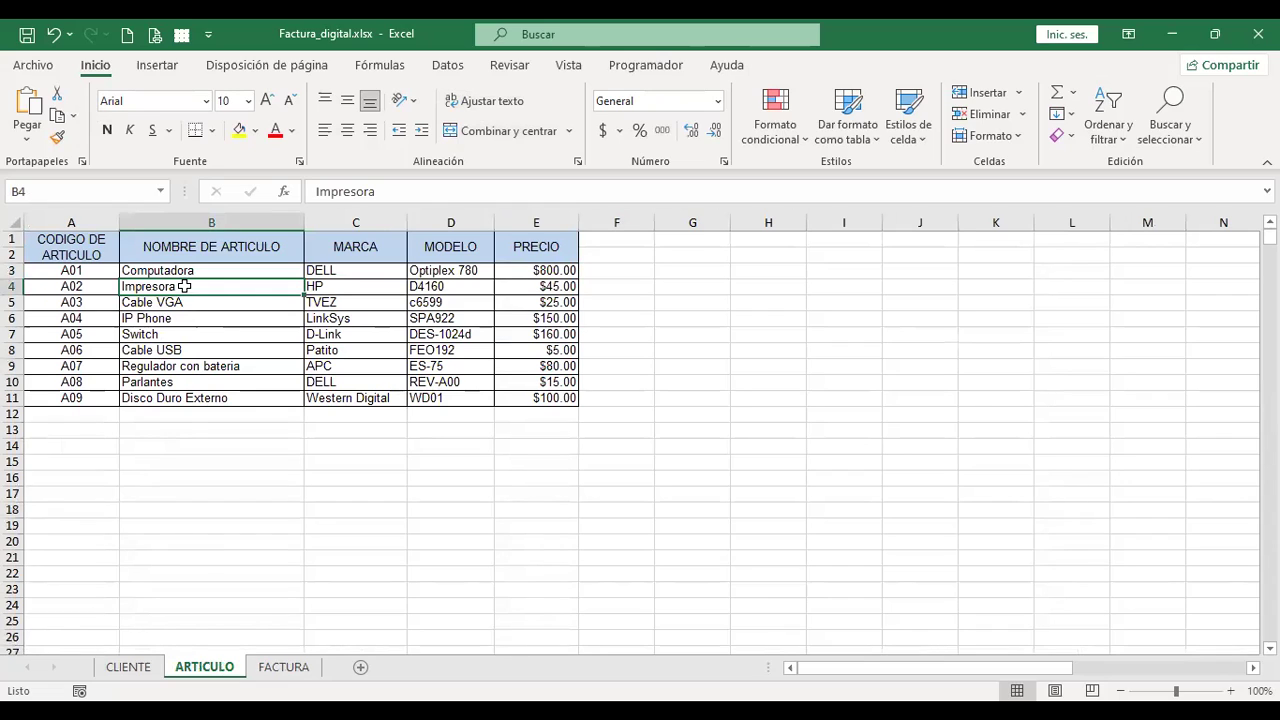
left_click(197, 318)
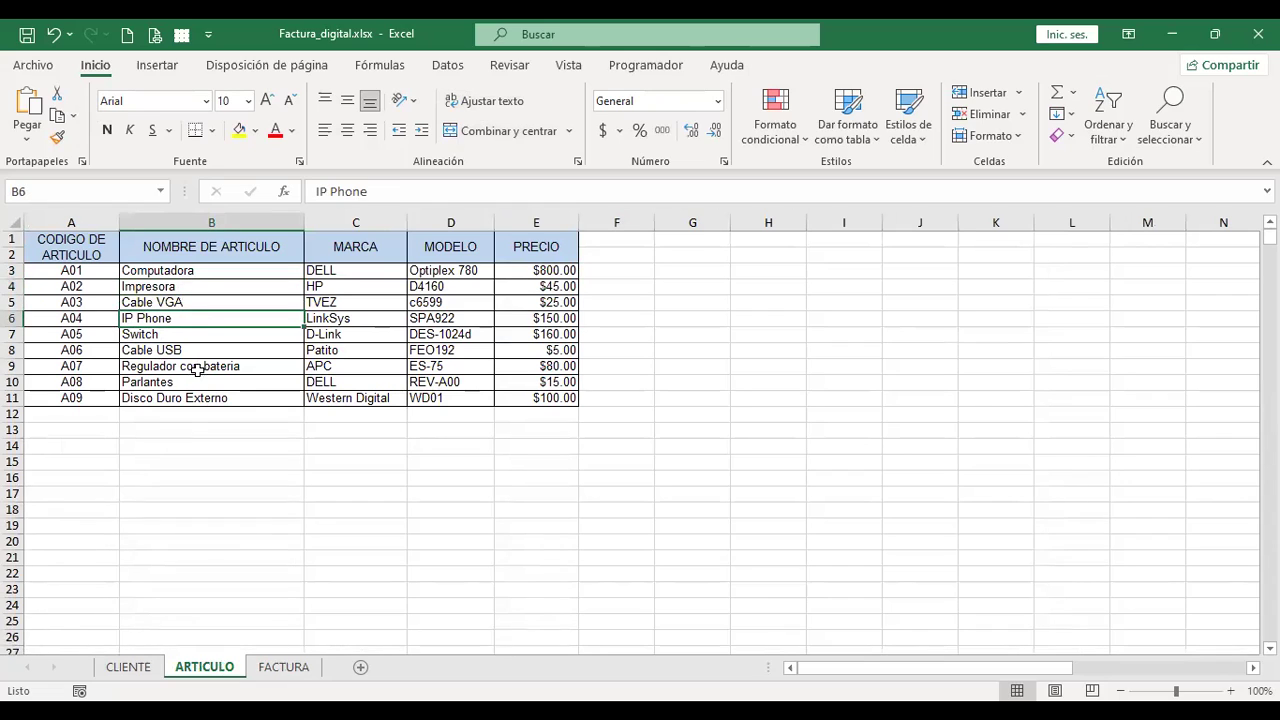
left_click(276, 667)
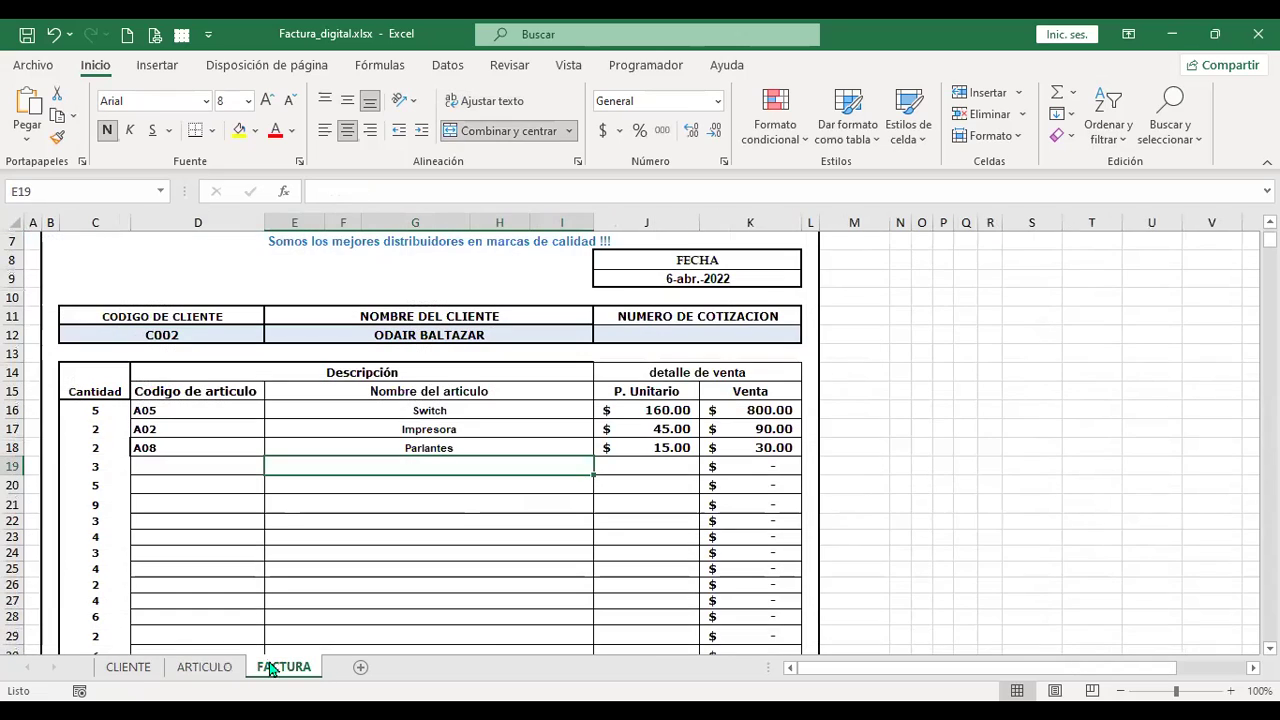
left_click(130, 670)
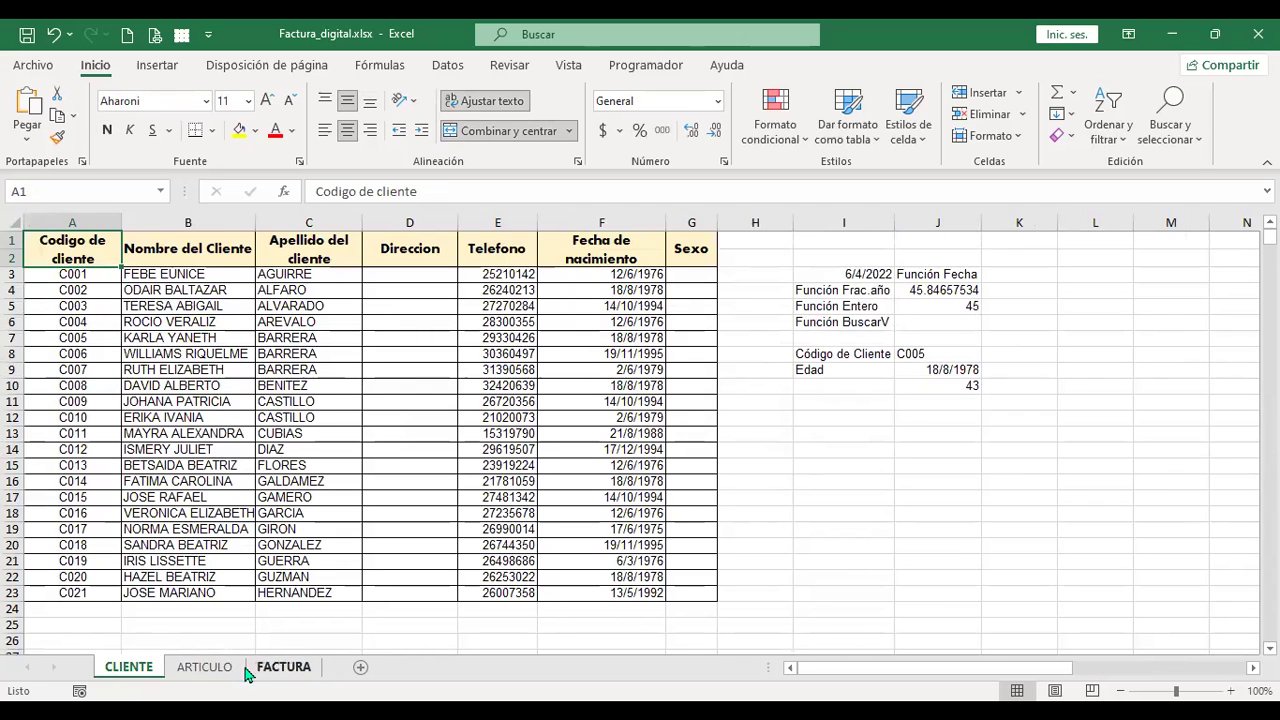
left_click(200, 679)
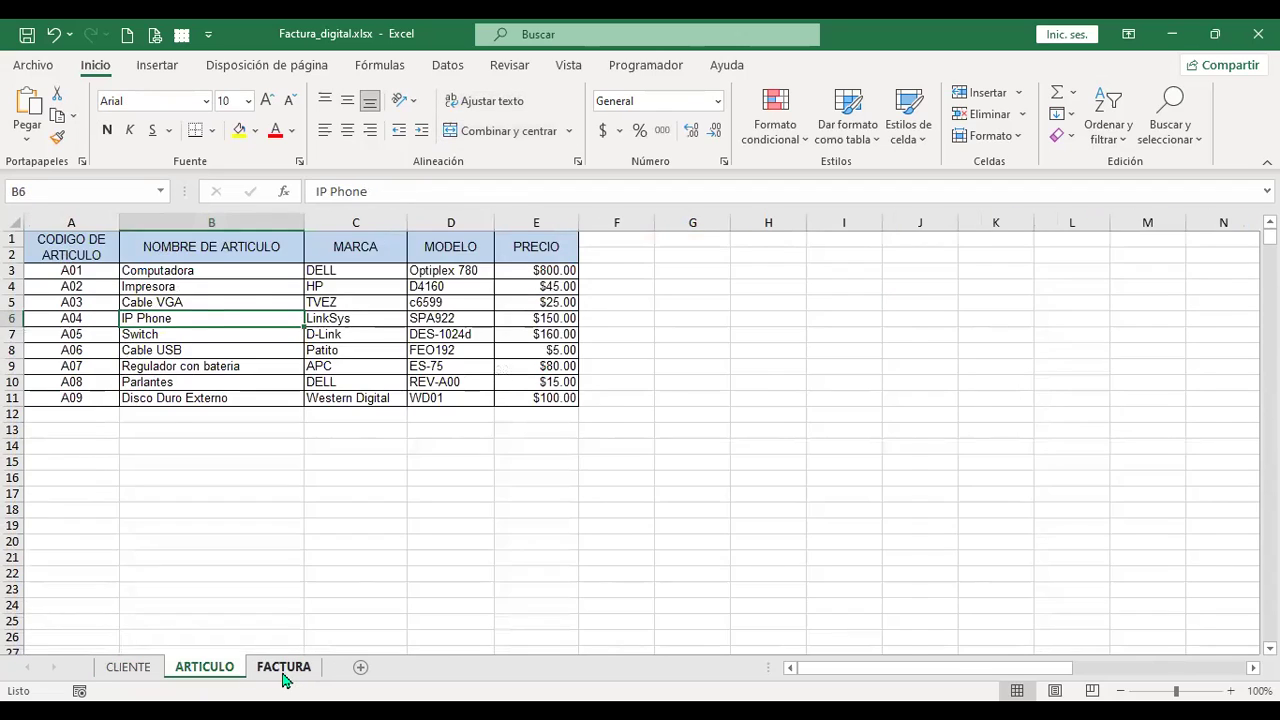
left_click(283, 677)
Examine the FECHA formula in cell I3 of the CLIENTE sheet.
left_click(130, 676)
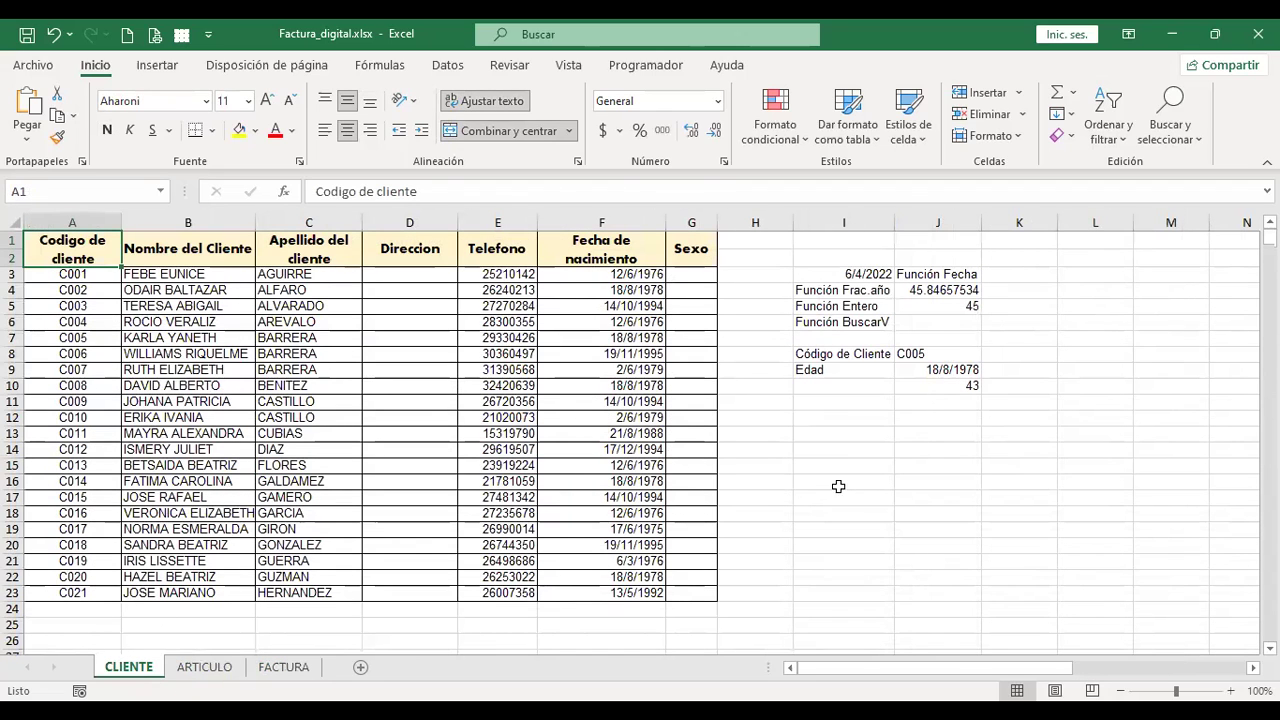
left_click(920, 388)
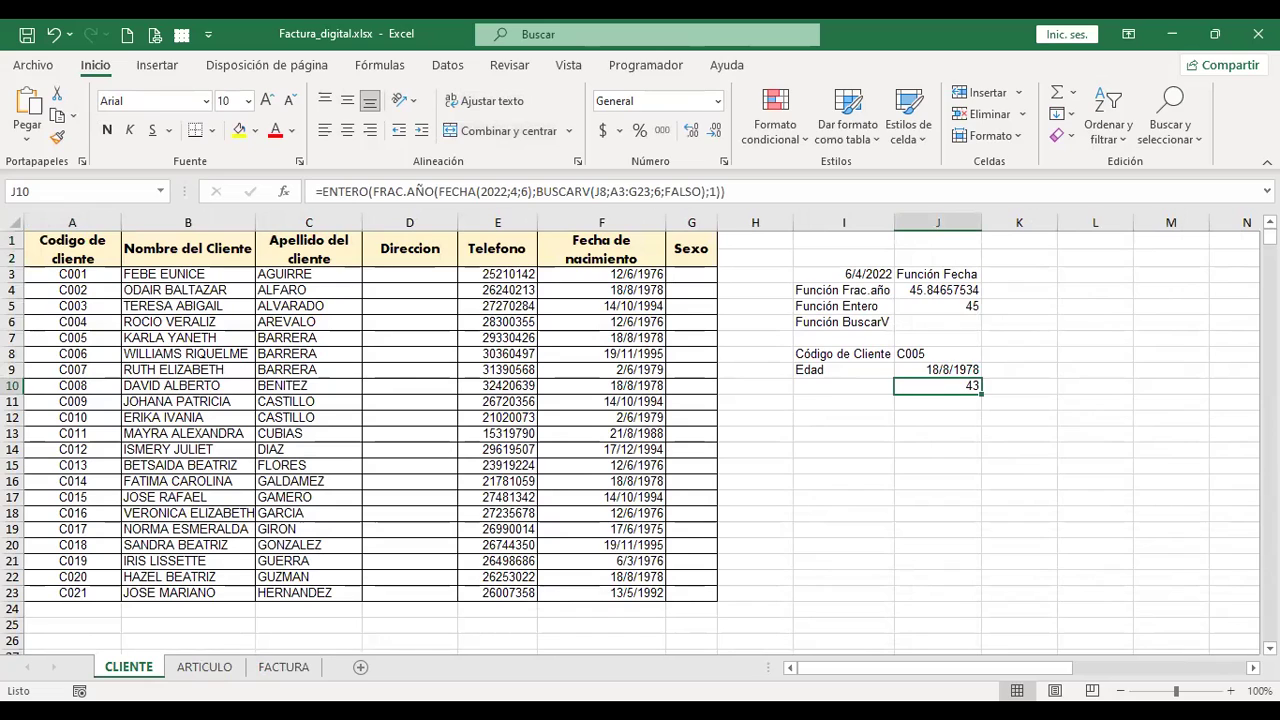
key("Up")
key("Up")
key("Up")
key("Up")
key("Up")
key("Up")
key("Up")
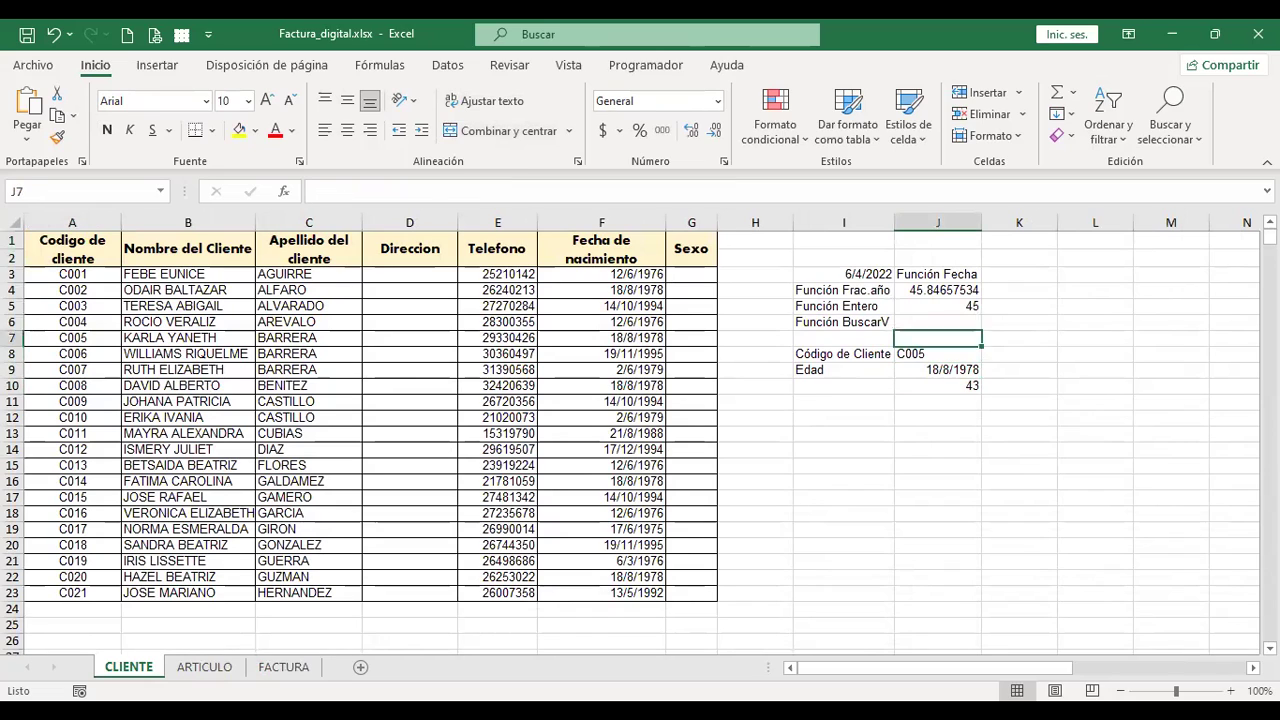
key("Left")
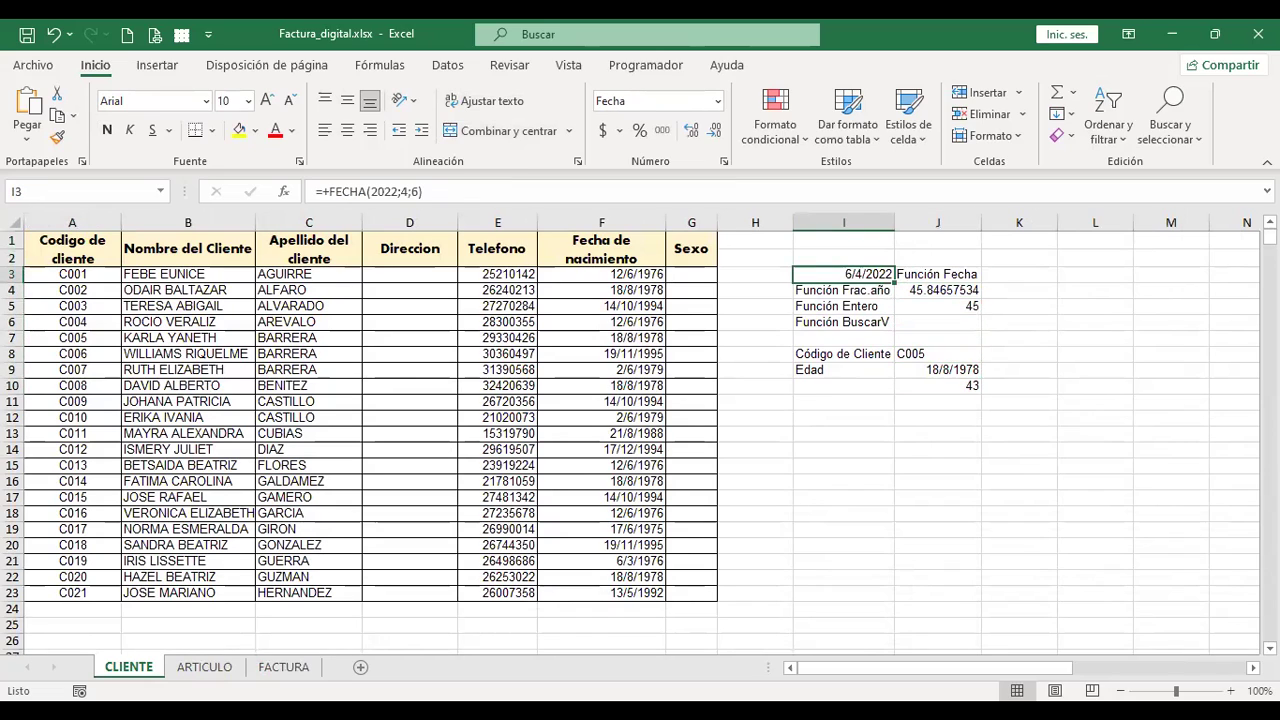
key("F2")
key("Return")
Review the FRAC.AÑO formula in J4, the ENTERO formula in J5 and the combined formula in J10.
key("Right")
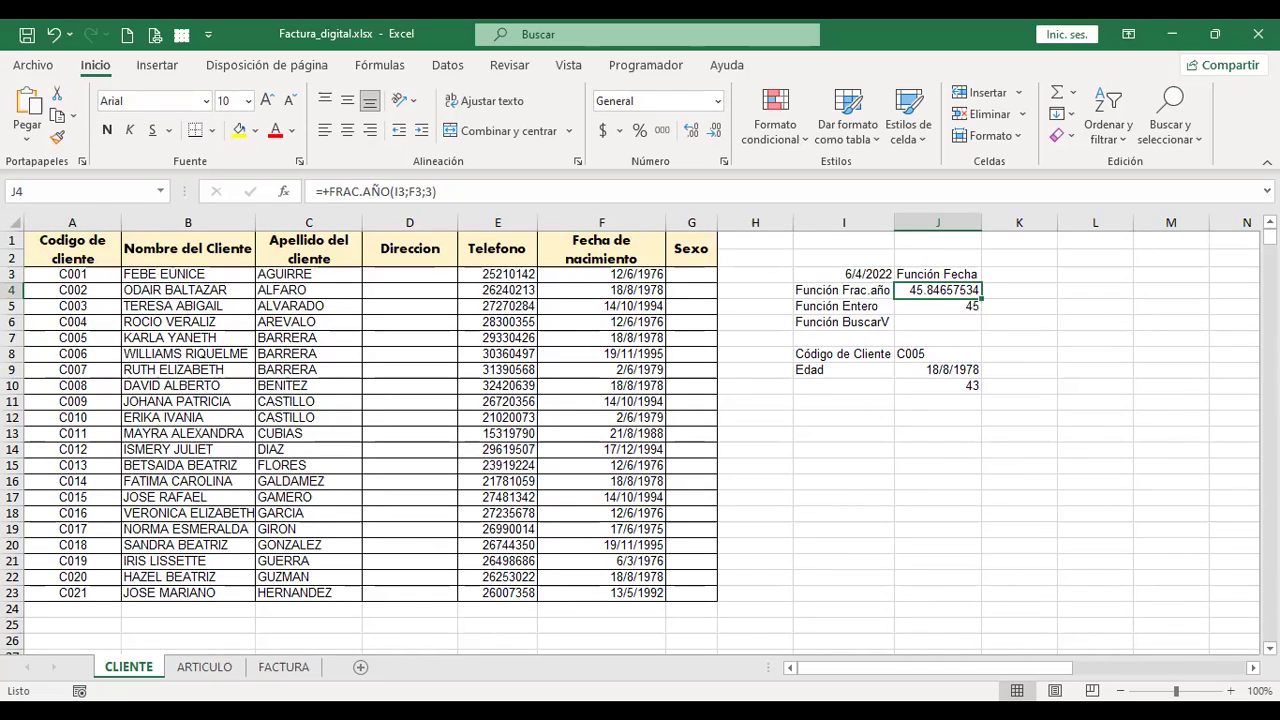
key("F2")
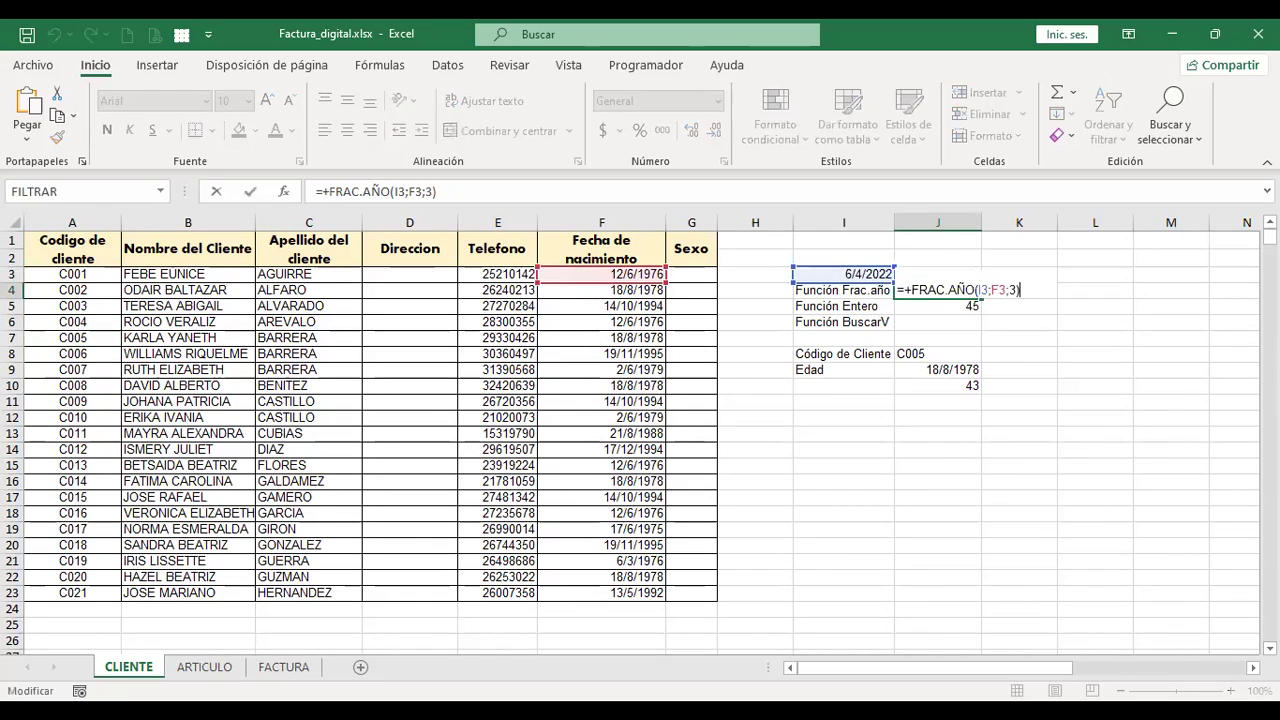
key("Return")
key("F2")
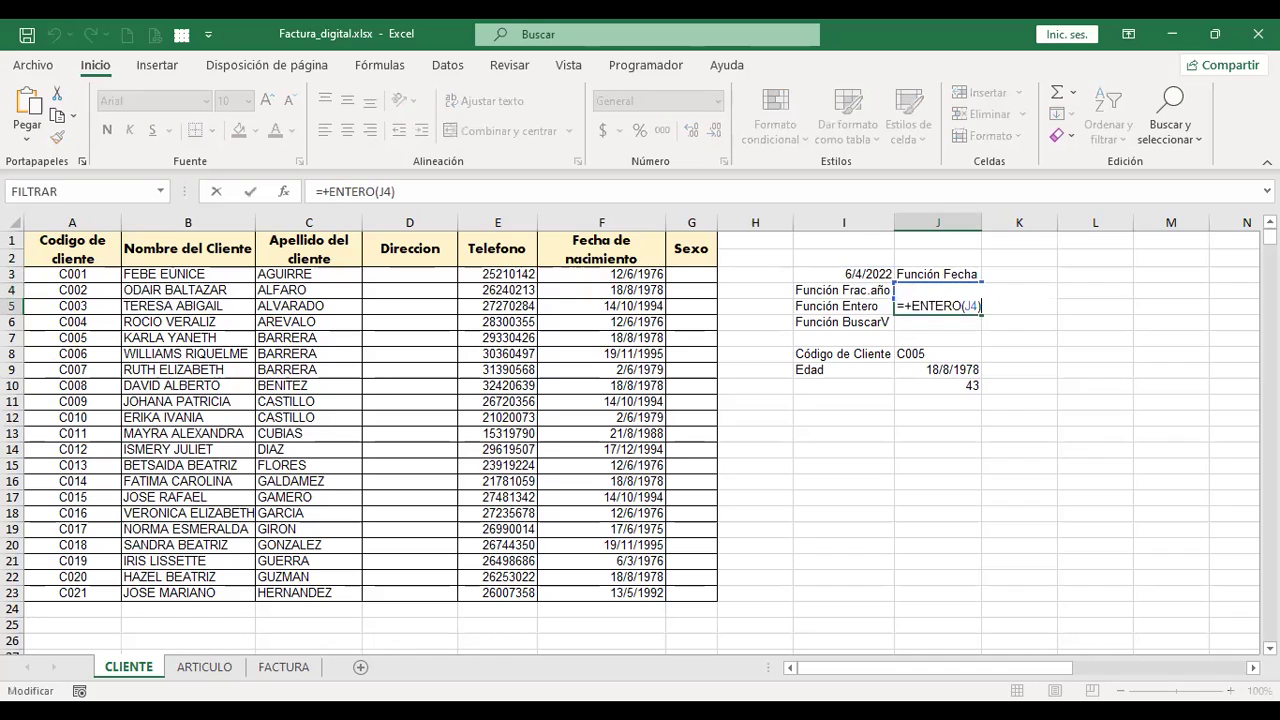
key("Return")
key("Down")
key("Down")
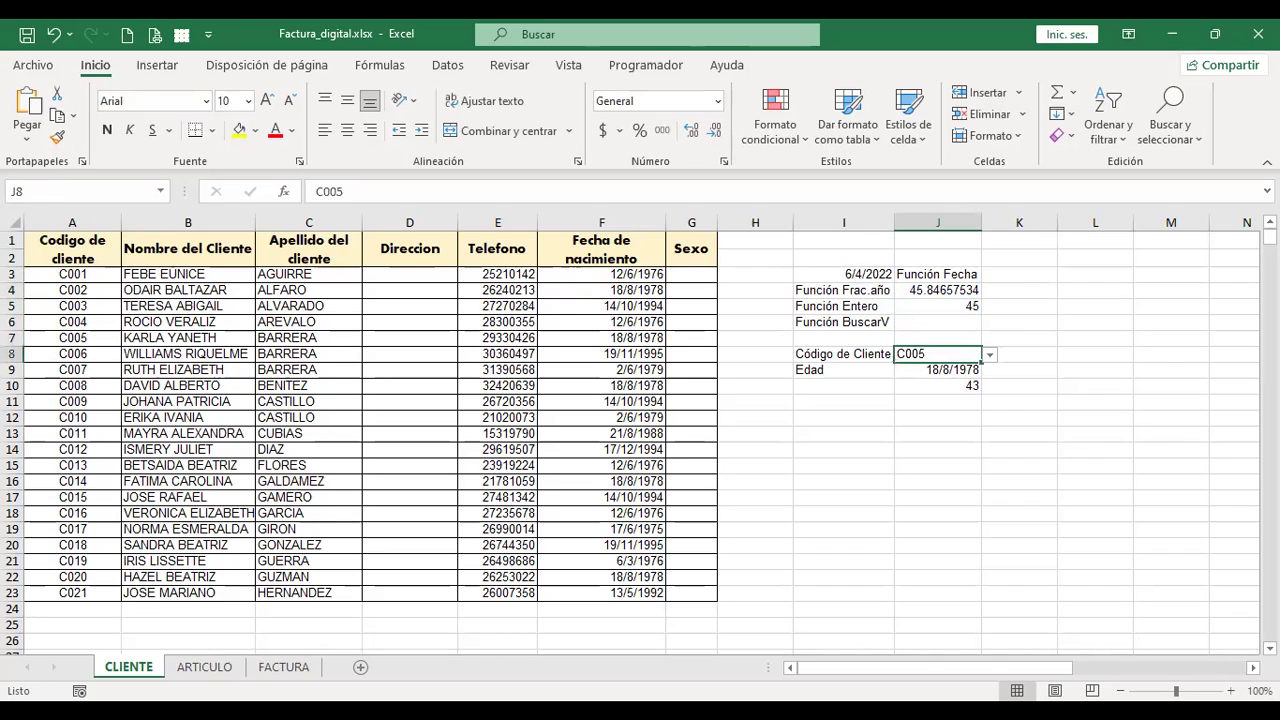
key("Down")
key("Down")
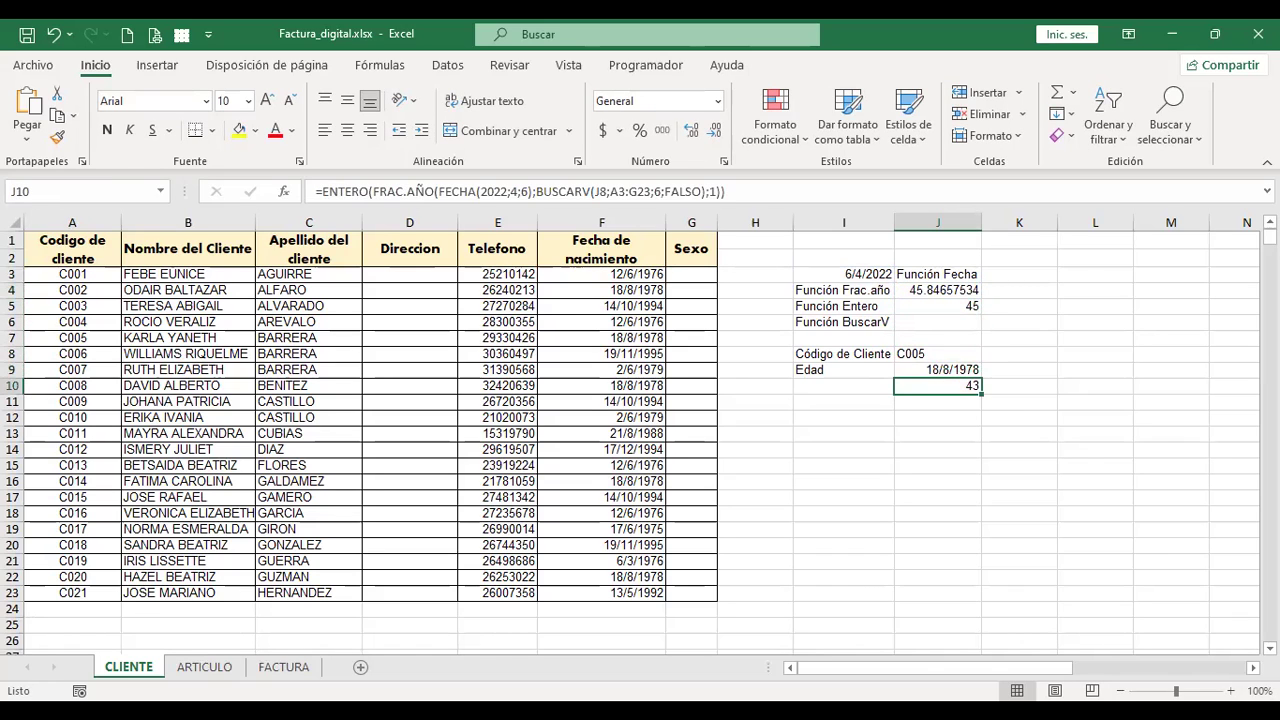
Label I9 "Fecha de nacimiento" and I10 "Edad", and autofit column I to its contents.
key("Up")
key("Left")
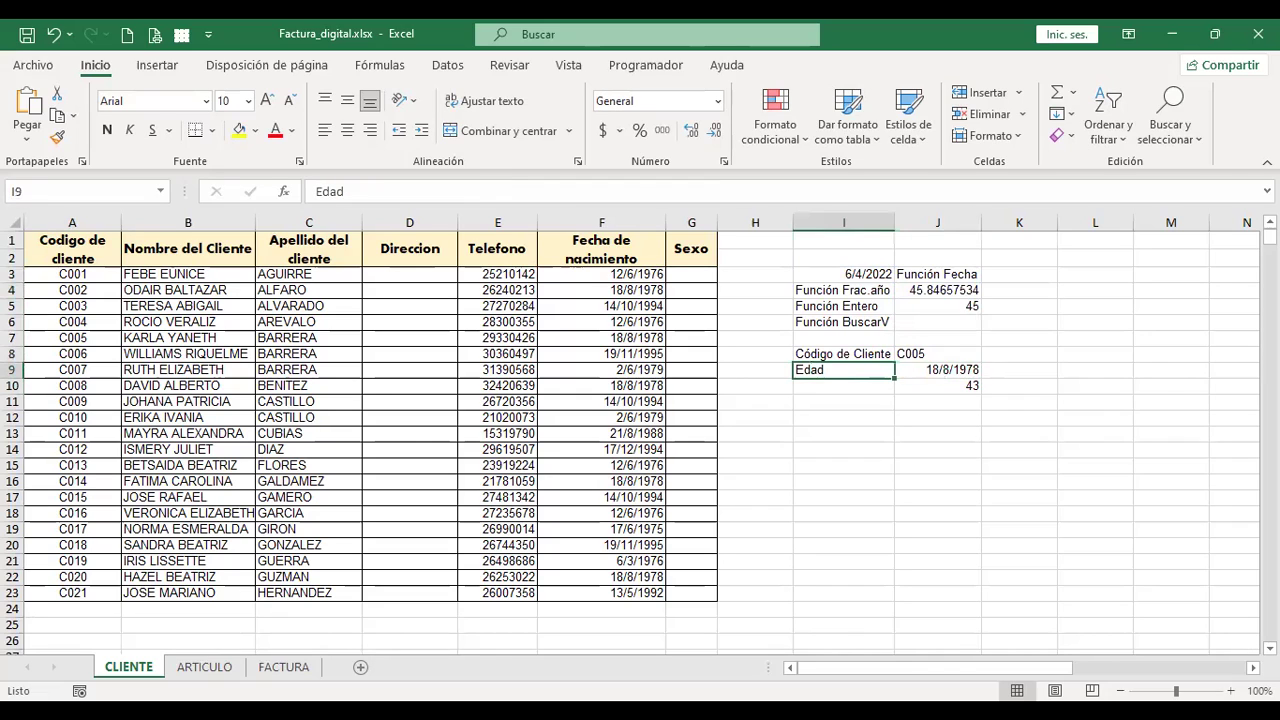
type("Fecha d")
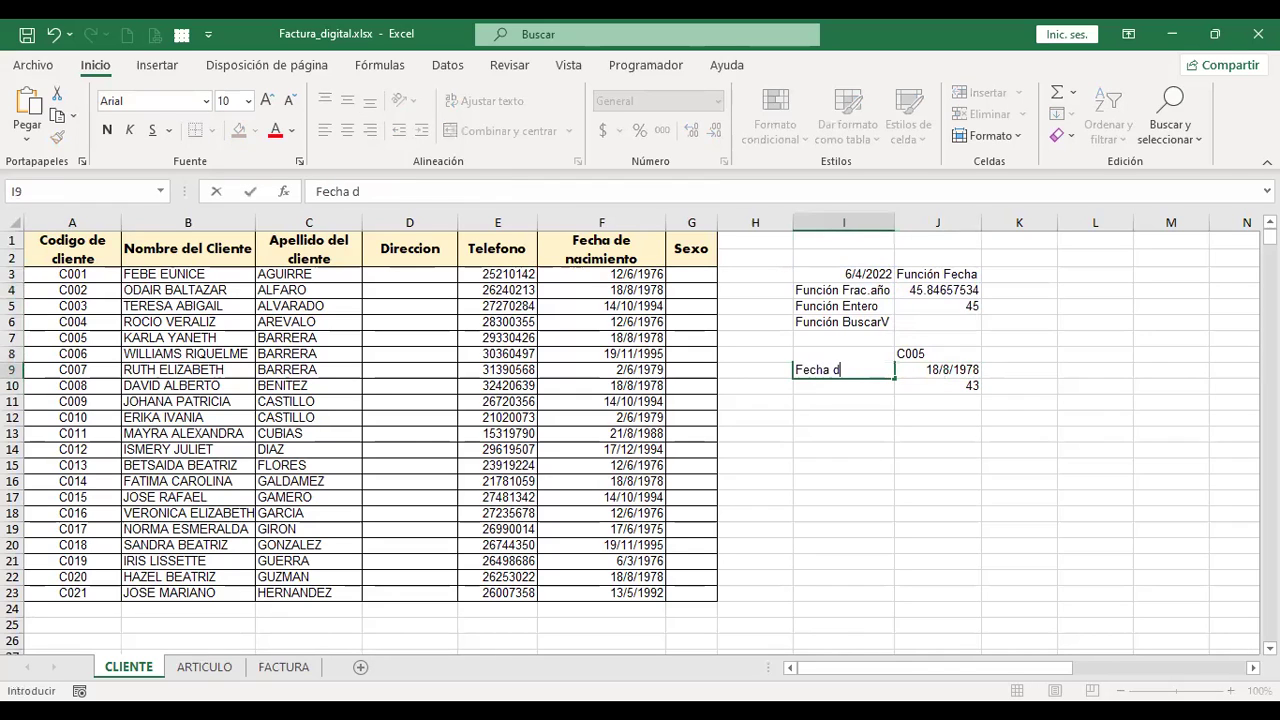
type("e nacimiento")
key("Return")
type("Edad")
key("Return")
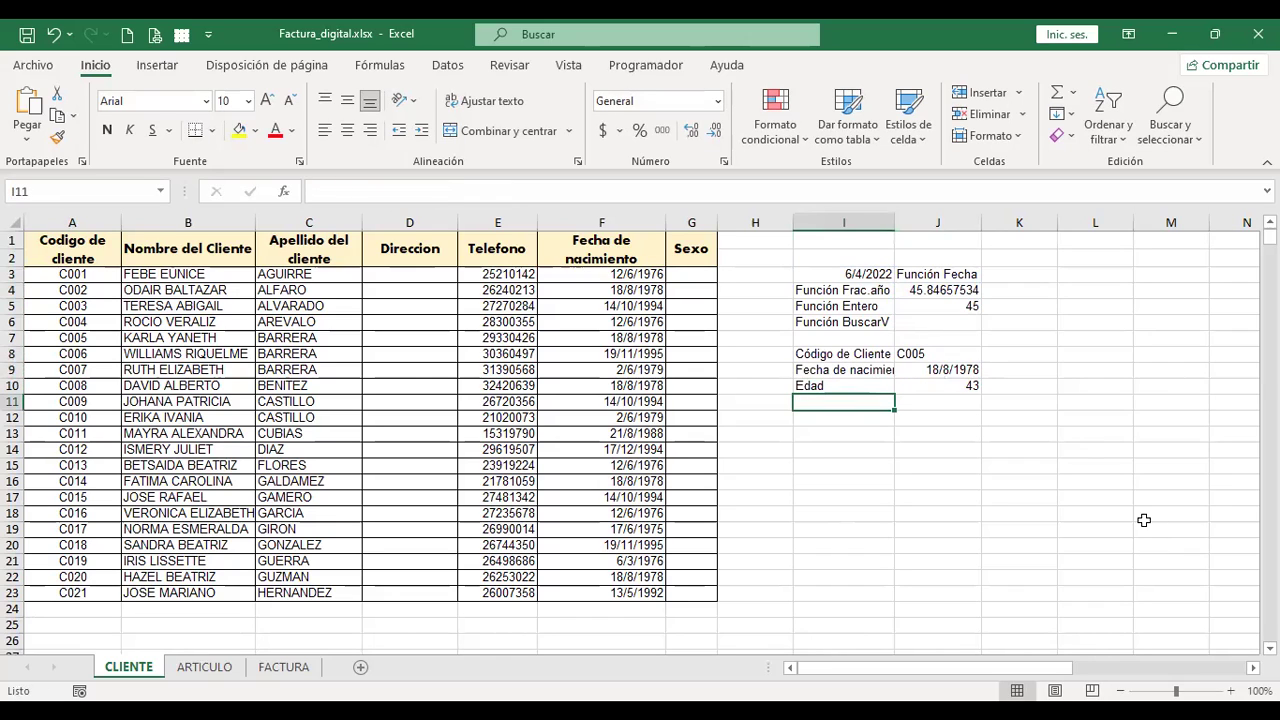
double_click(896, 221)
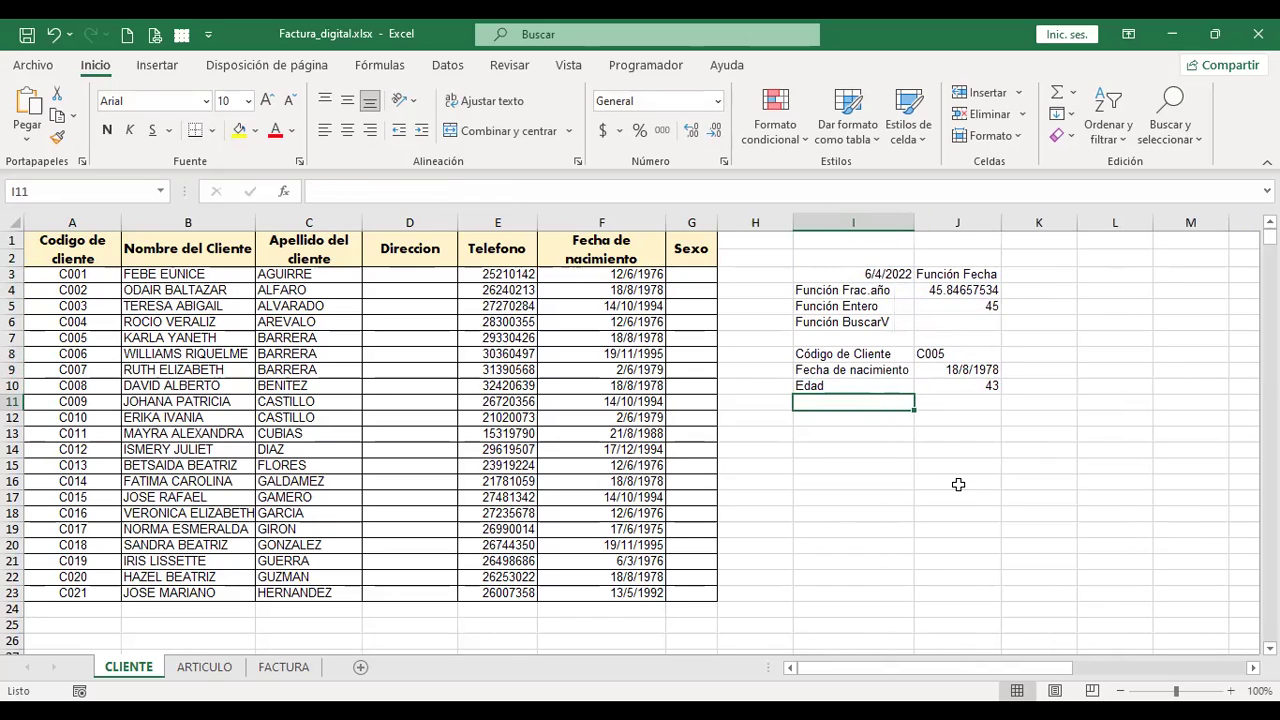
Choose the client code of row 13 in J8, and check that client's row and the age formula in J10.
left_click(958, 354)
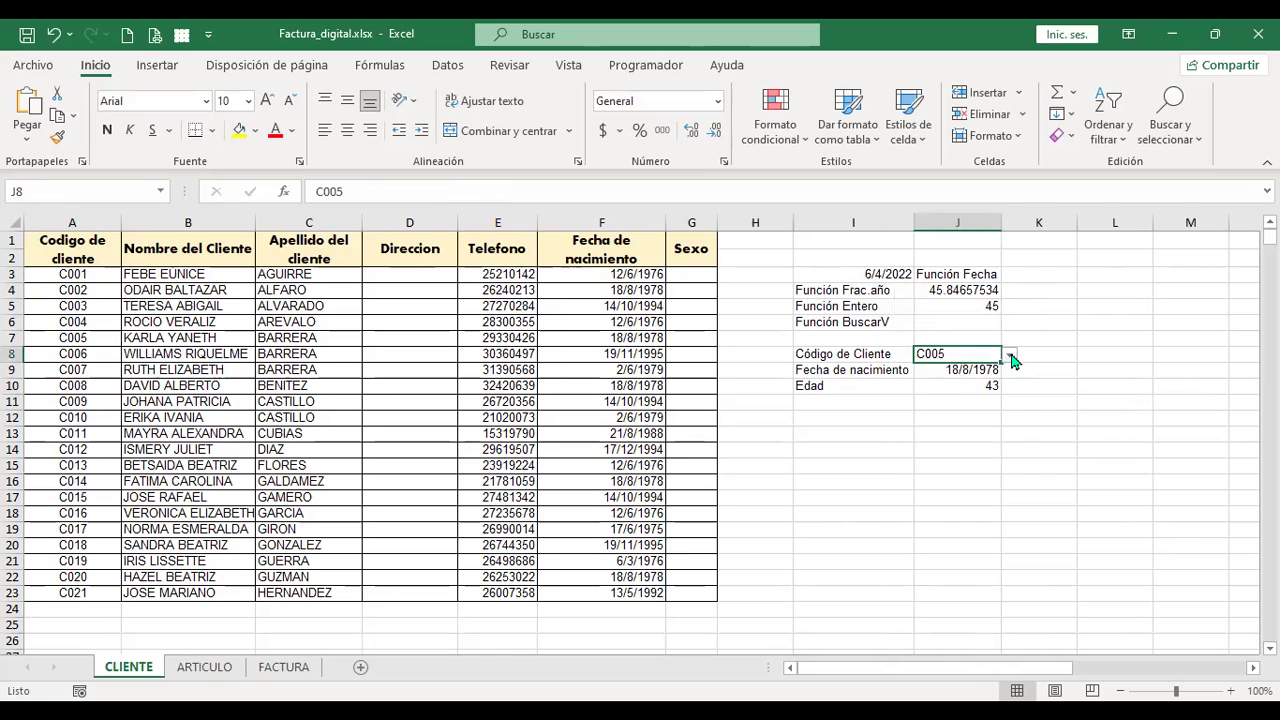
left_click(1010, 355)
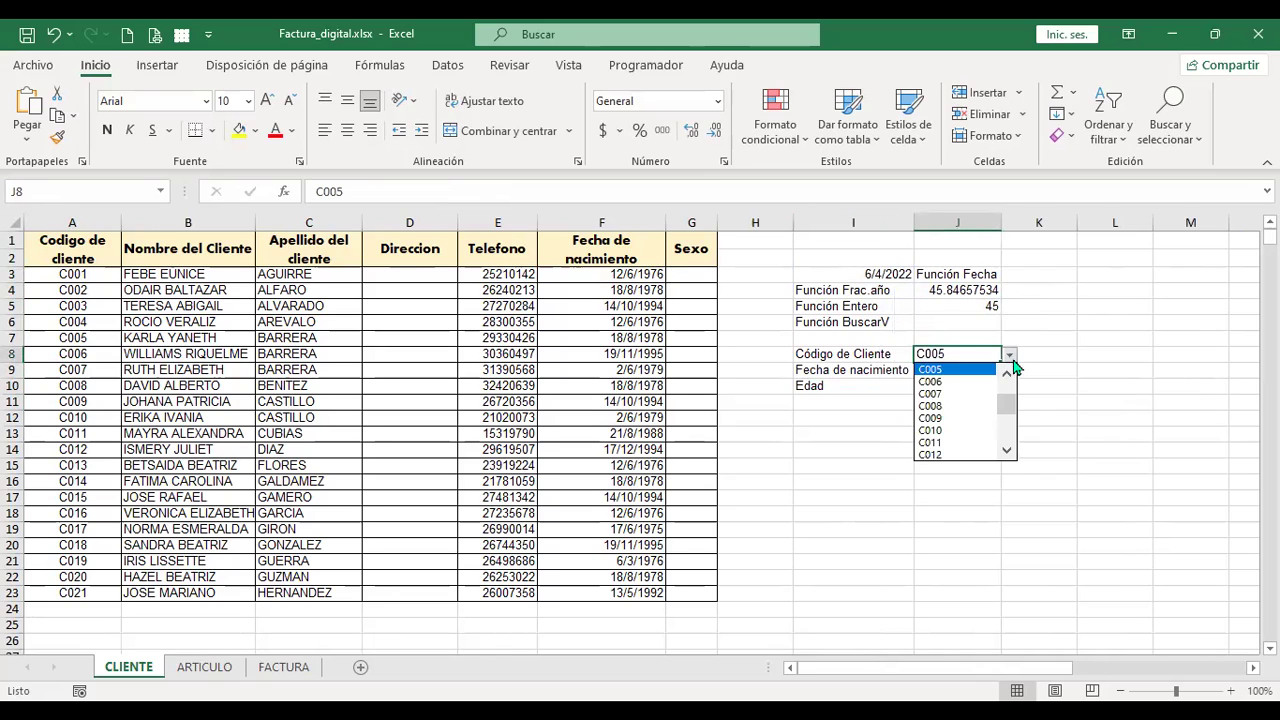
left_click(960, 437)
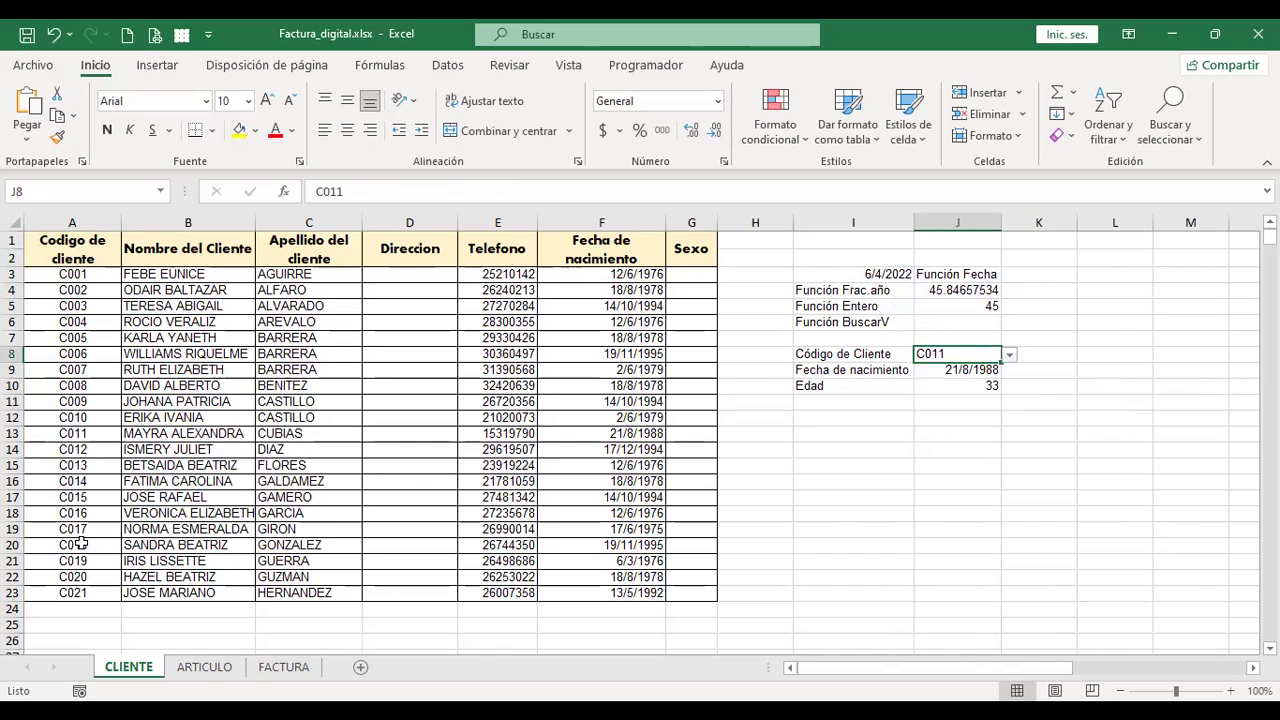
left_click(16, 434)
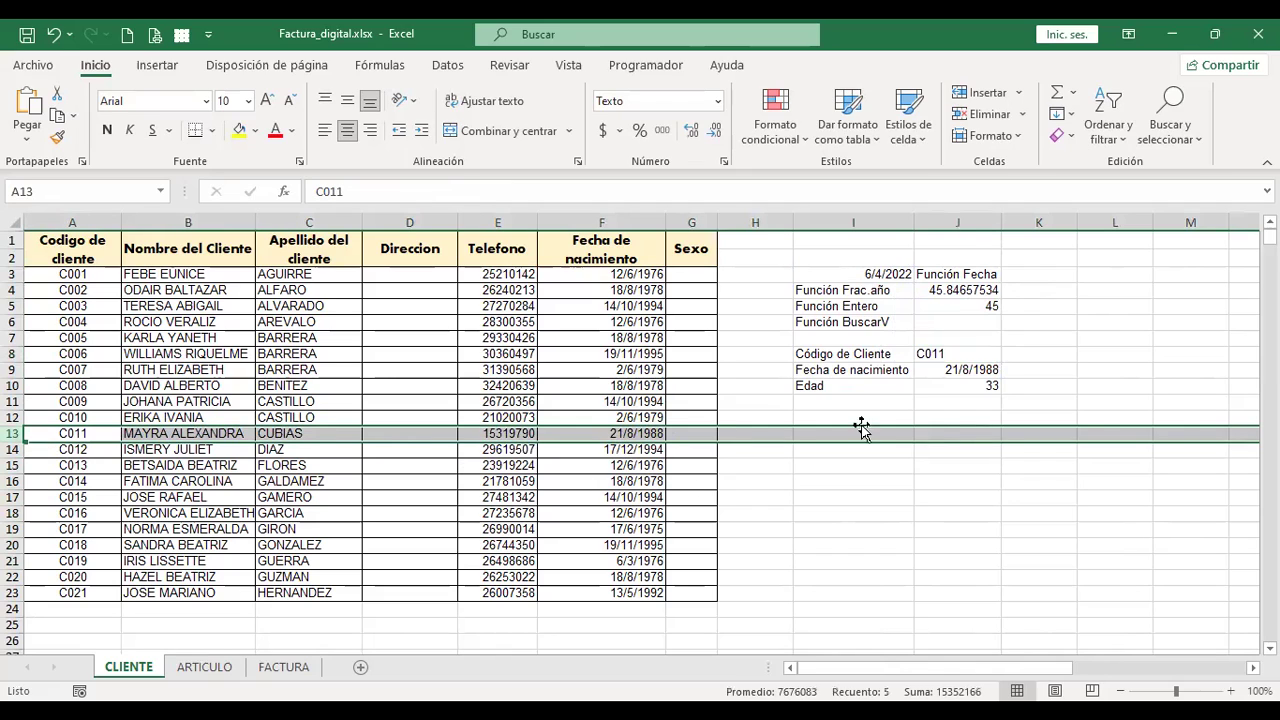
left_click(964, 385)
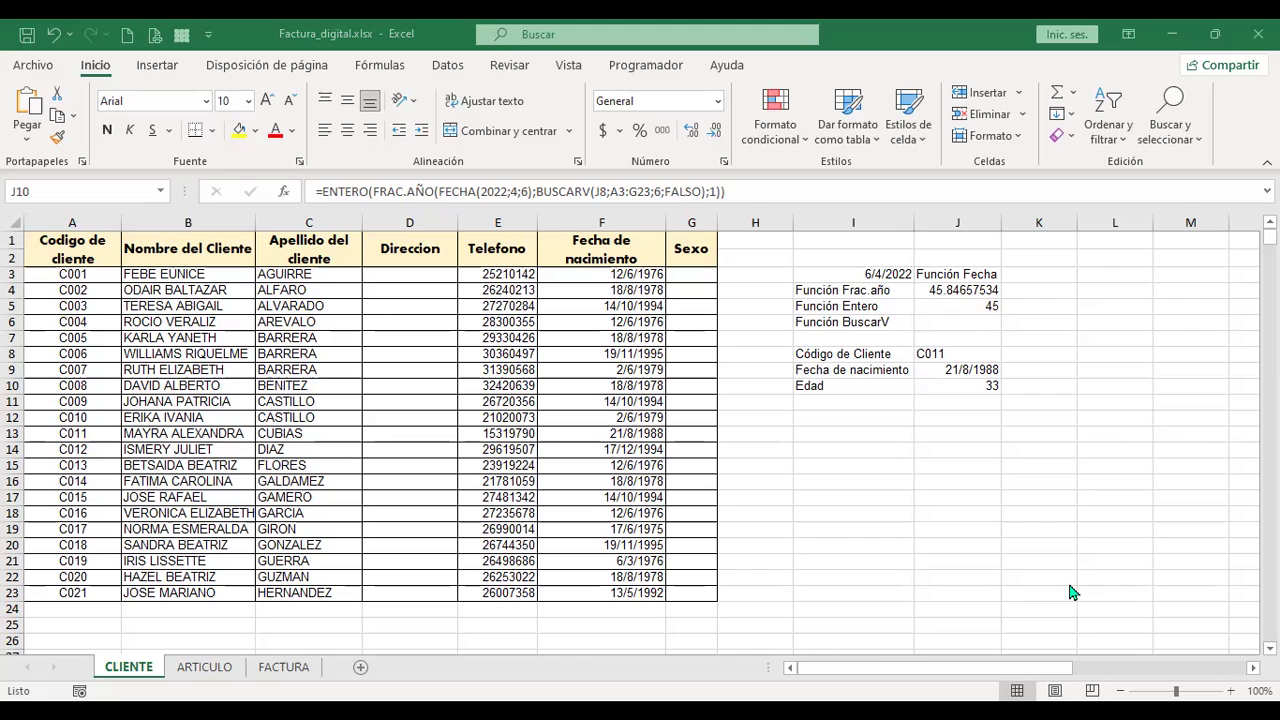
Add a new blank worksheet and place it after the FACTURA sheet.
left_click(362, 675)
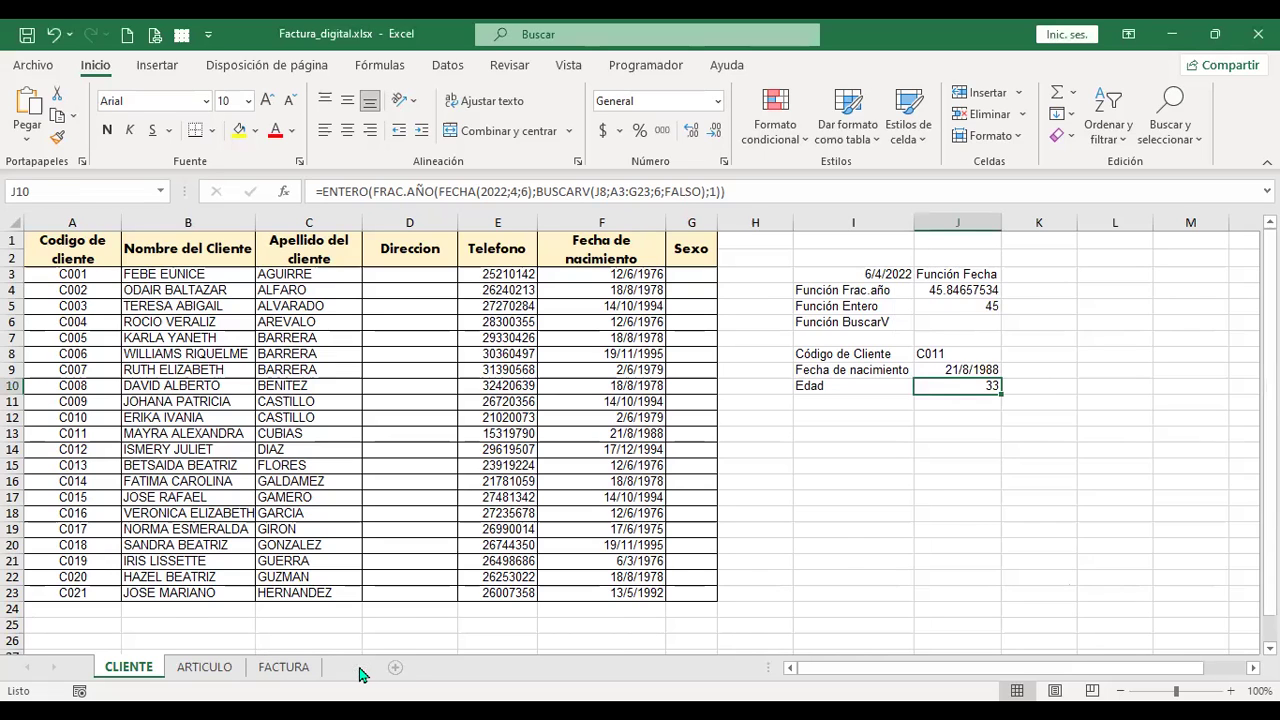
left_click(395, 667)
left_click_drag(200, 672, 330, 675)
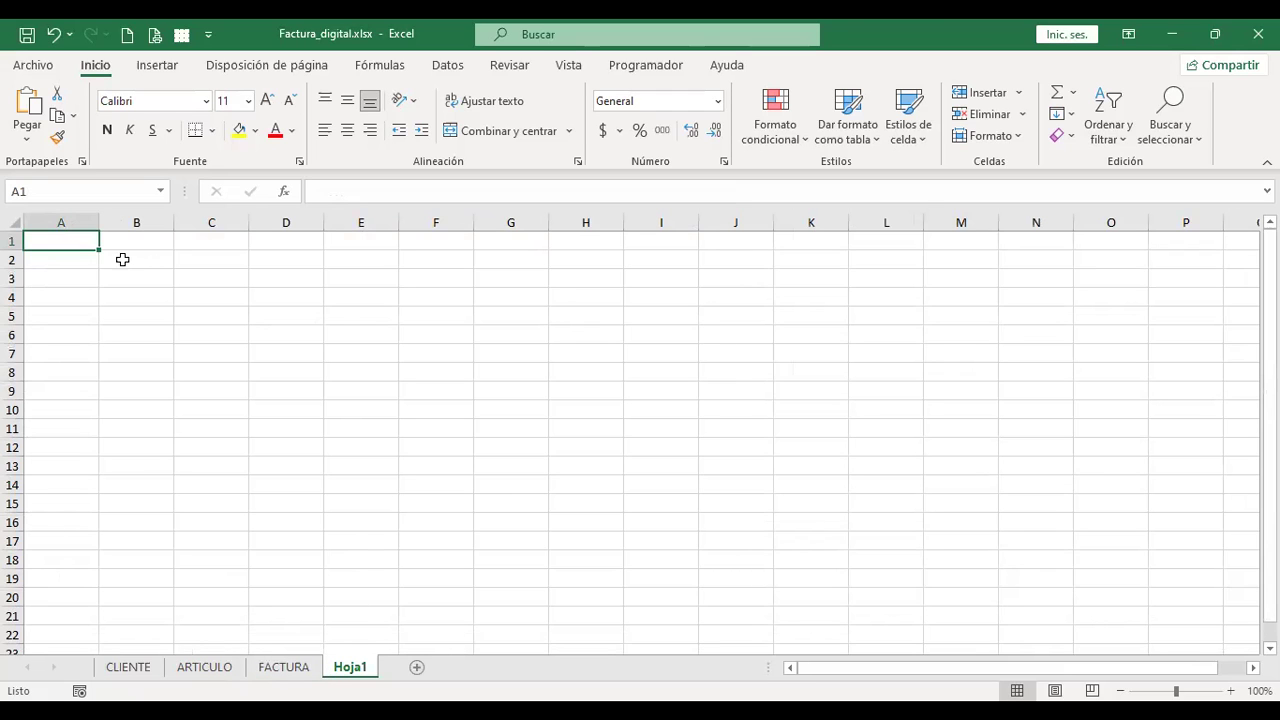
Increase the font size of all cells on the new sheet to 16.
left_click(10, 225)
left_click(266, 100)
left_click(266, 100)
left_click(266, 100)
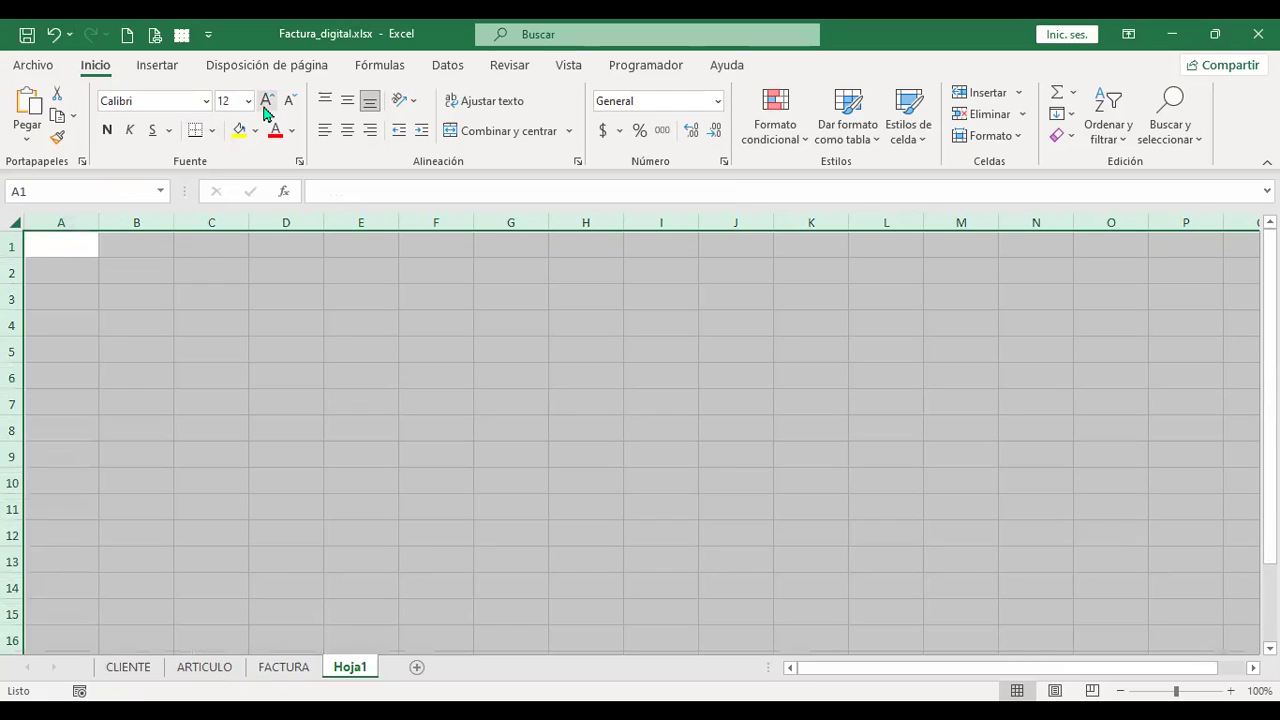
scroll(409, 405, "up", 2, "ctrl")
key("ctrl+Home")
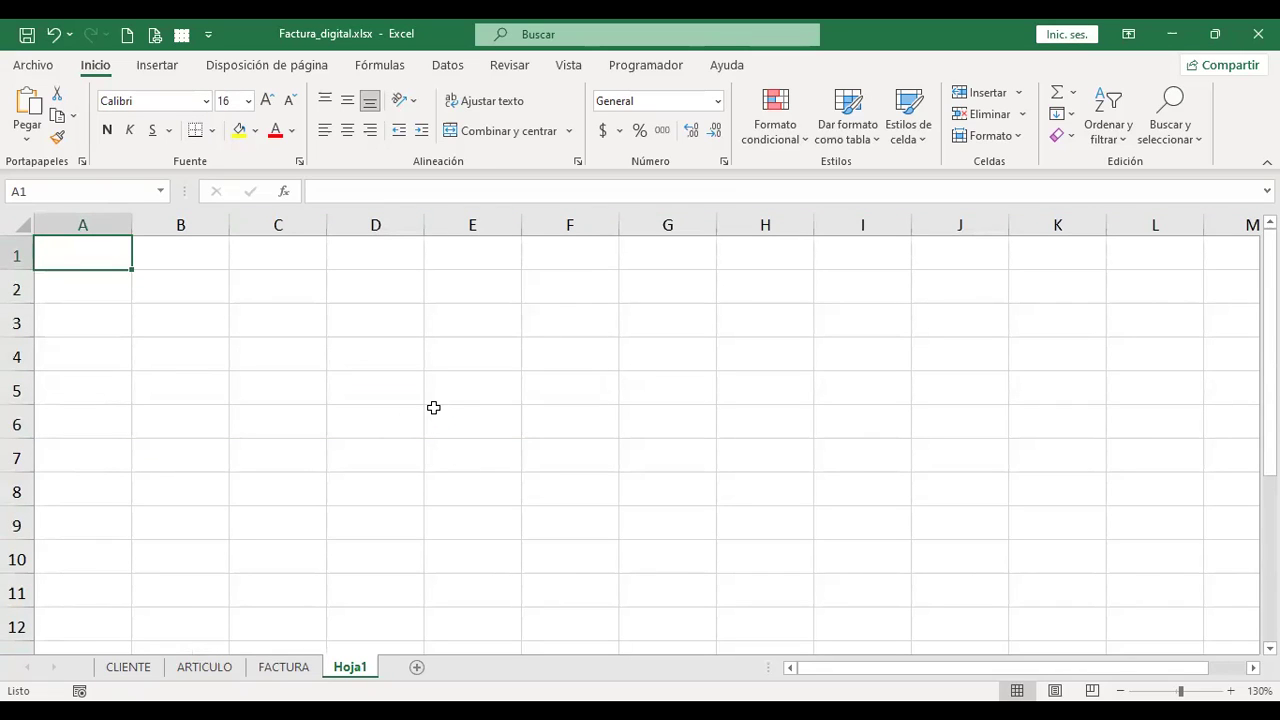
Enter the headings "Cantidad", "Serie" and "Precio" in cells A1 to C1.
type("Cantidad")
key("Return")
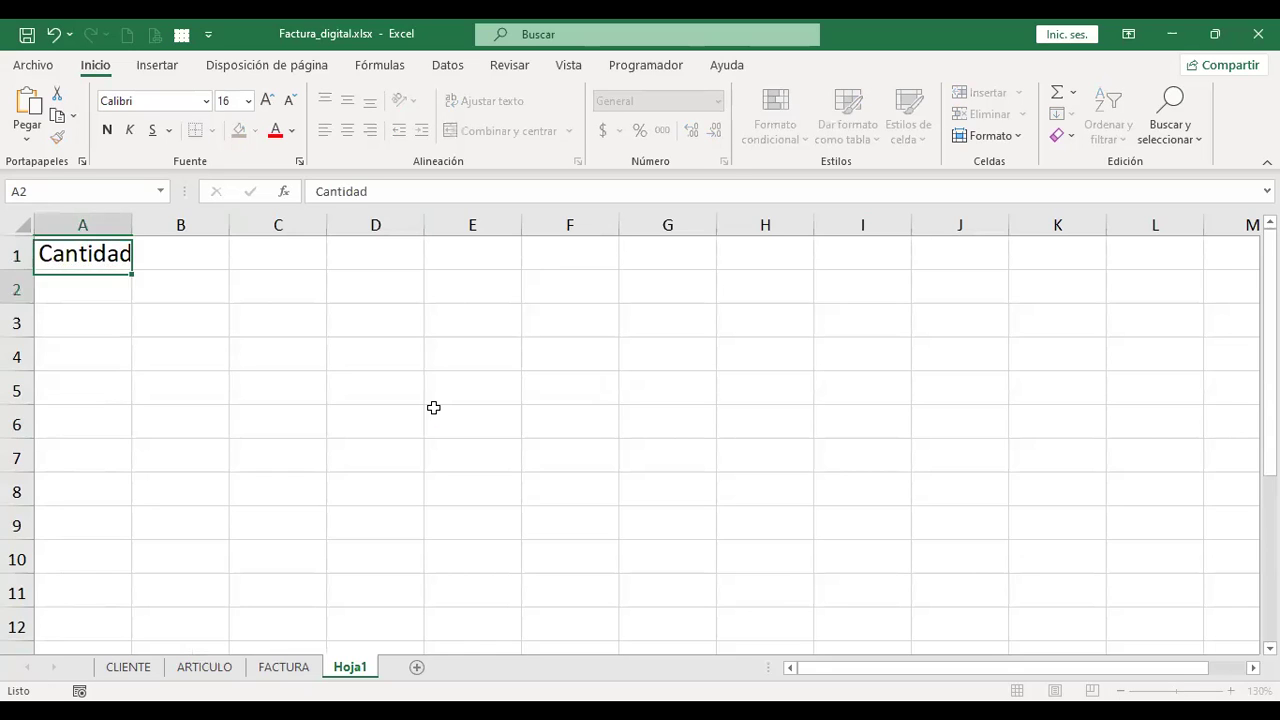
key("Up")
key("Right")
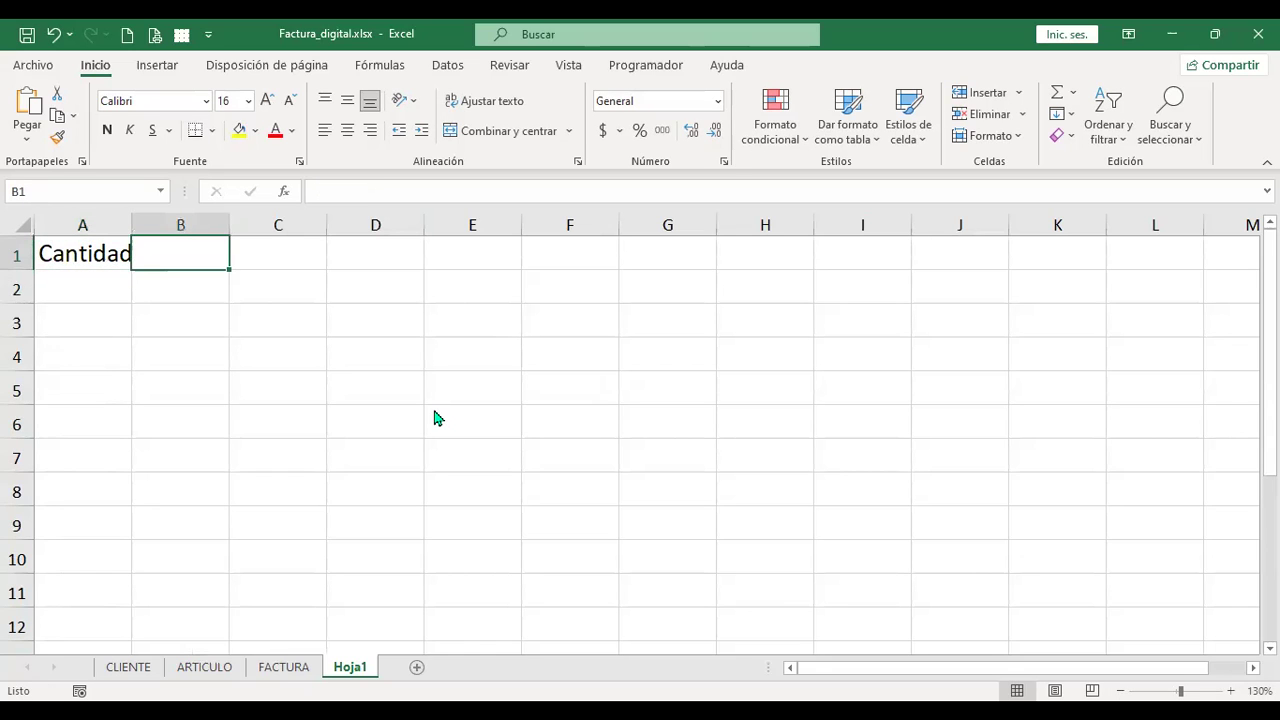
type("Serie")
key("Return")
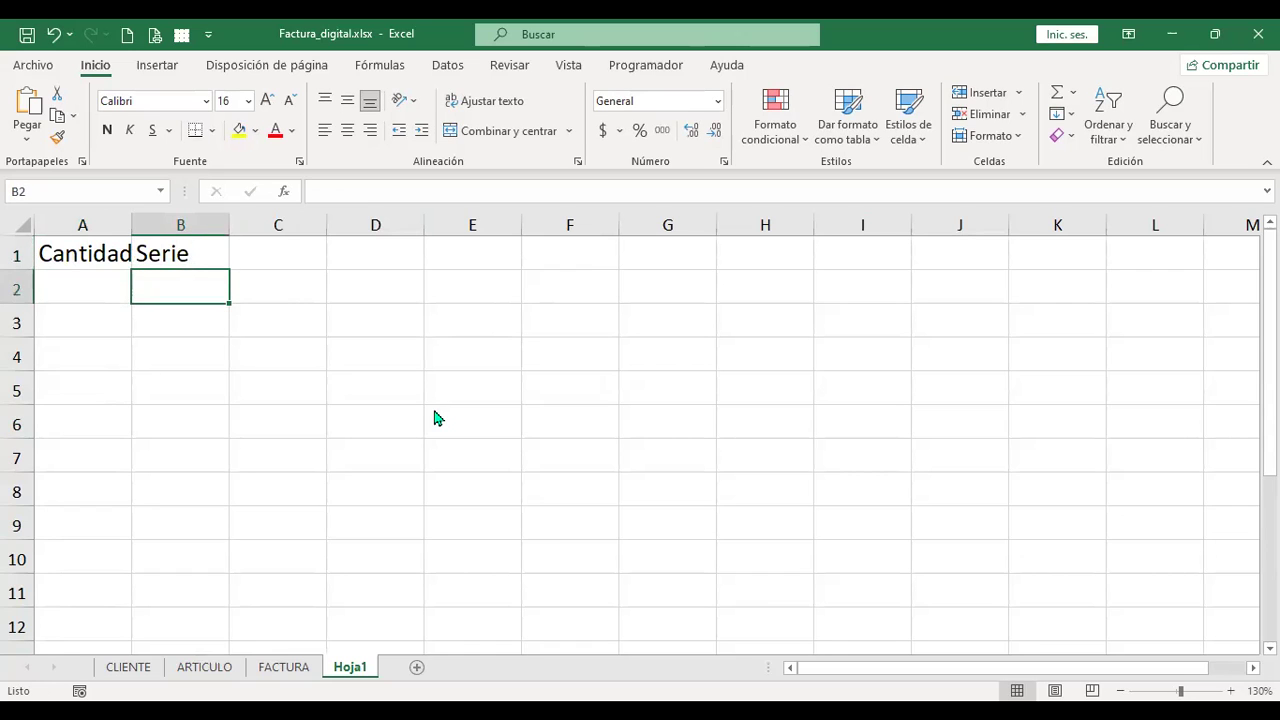
key("Up")
key("Right")
type("Precio")
key("Return")
Enter the headings "Fecha" in D1 and "Título" in E1, and autofit column A to its contents.
key("Up")
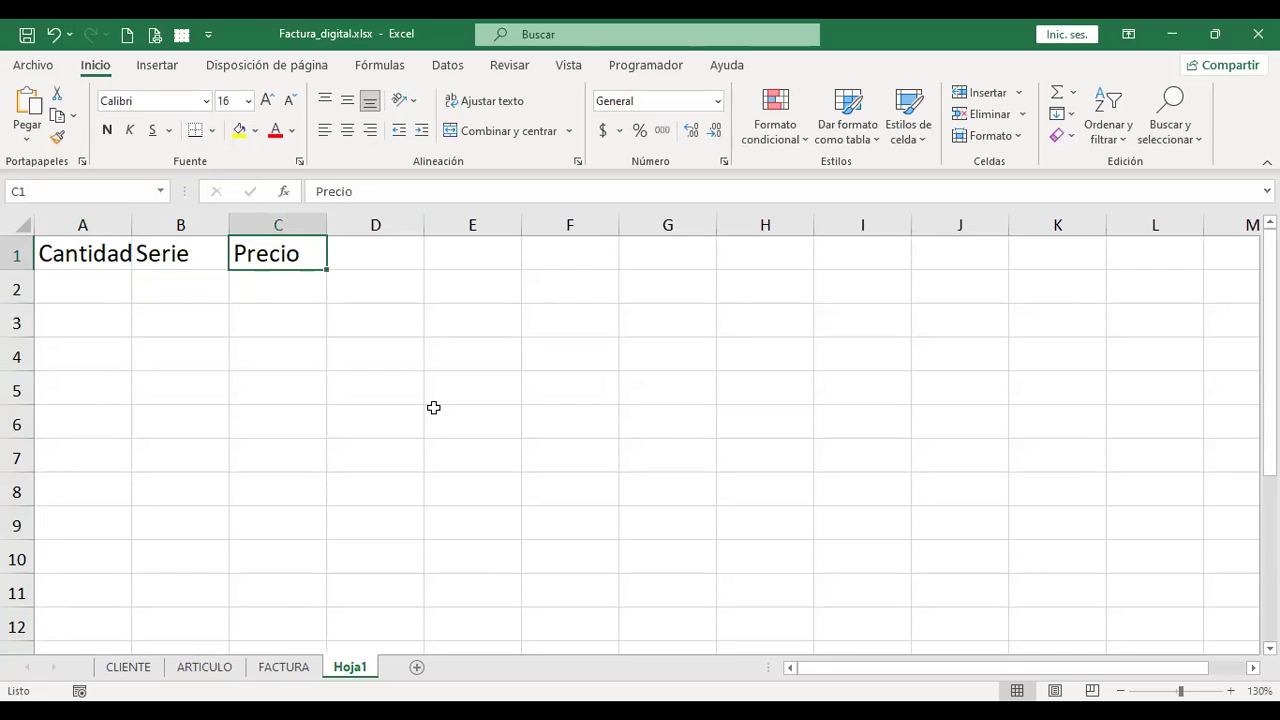
key("Right")
type("Fecha")
key("Return")
key("Up")
key("Right")
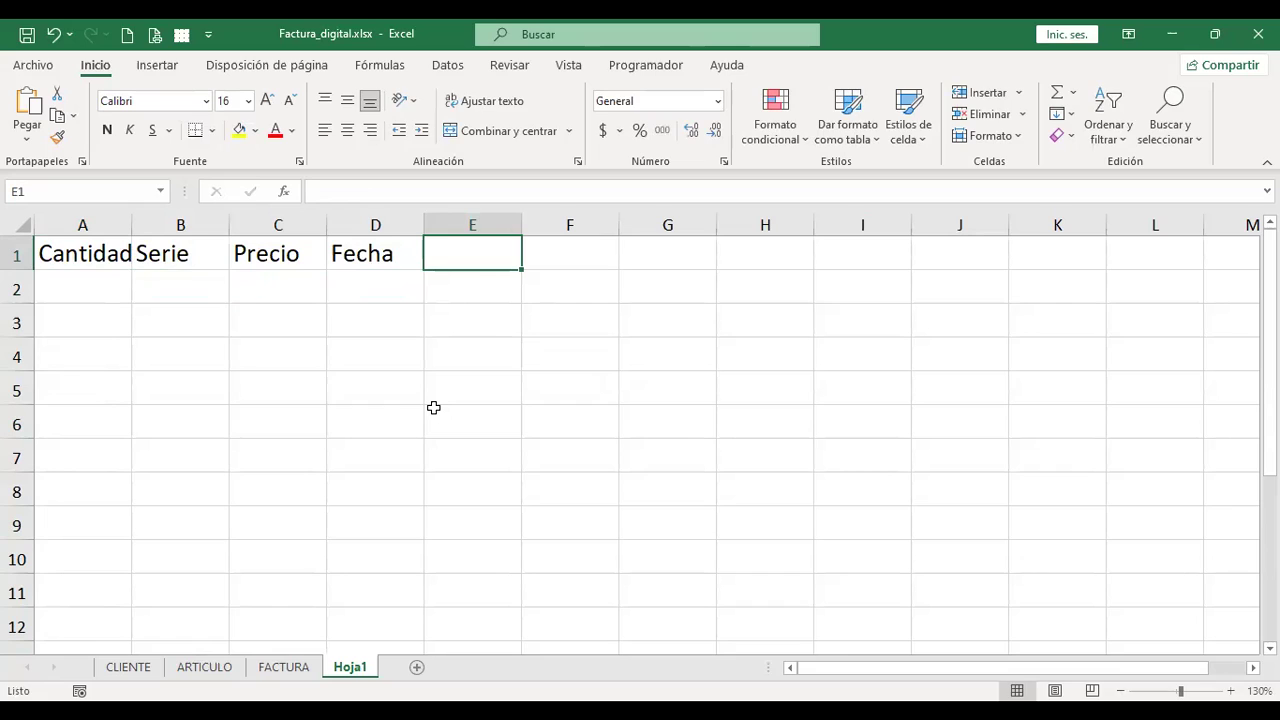
type("T´tiu")
key("BackSpace")
key("BackSpace")
key("BackSpace")
key("BackSpace")
type("ítulo")
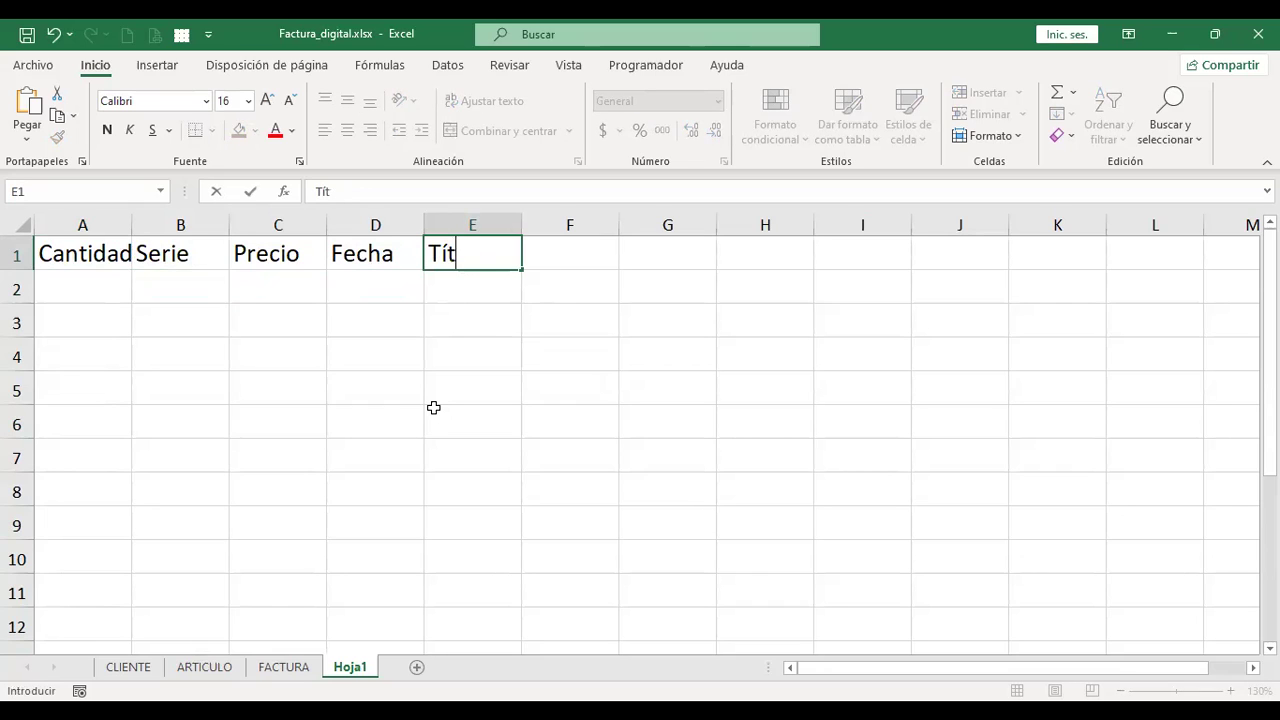
key("Return")
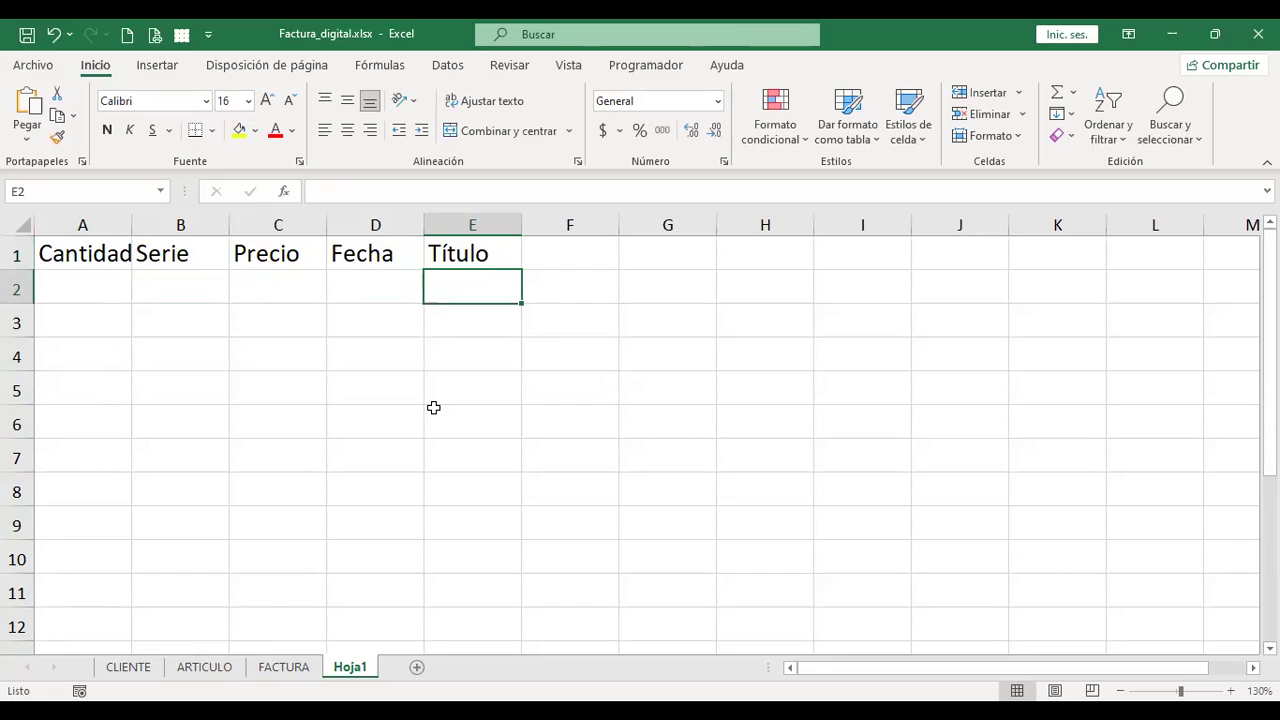
double_click(128, 224)
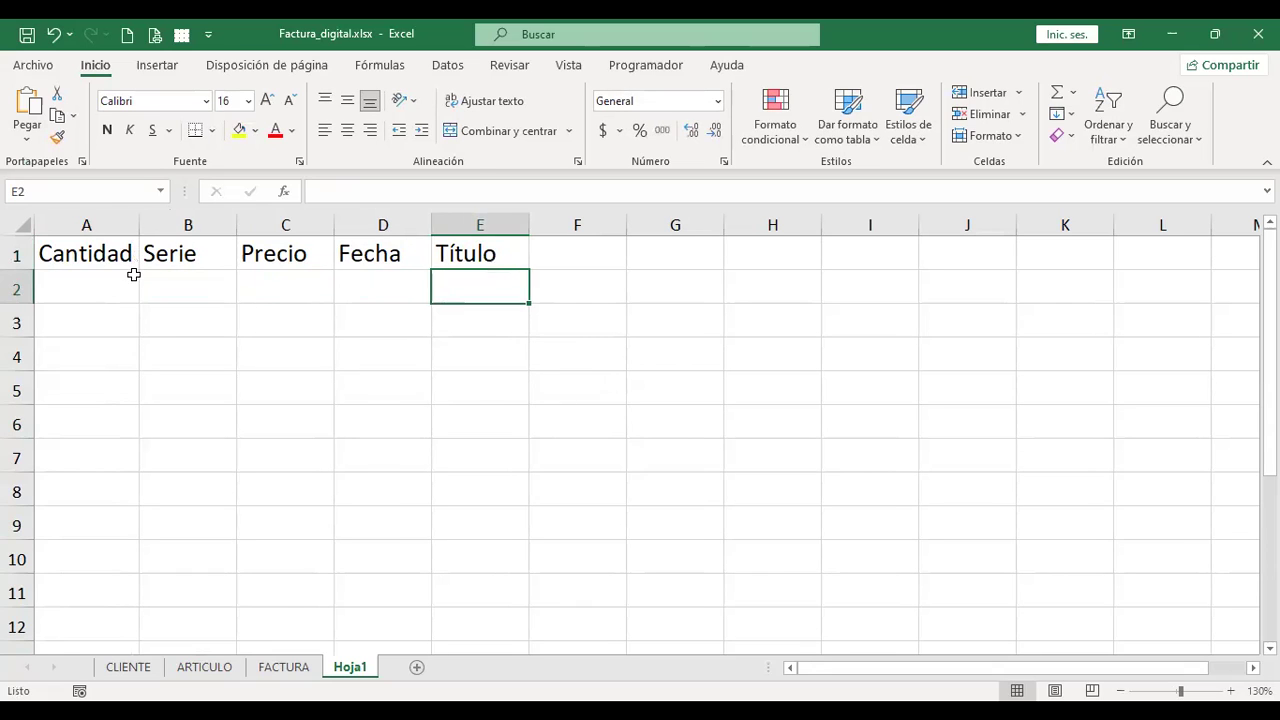
Enter the quantities 7, 10, 14, 9 and 23 in cells A2 to A6.
left_click(128, 284)
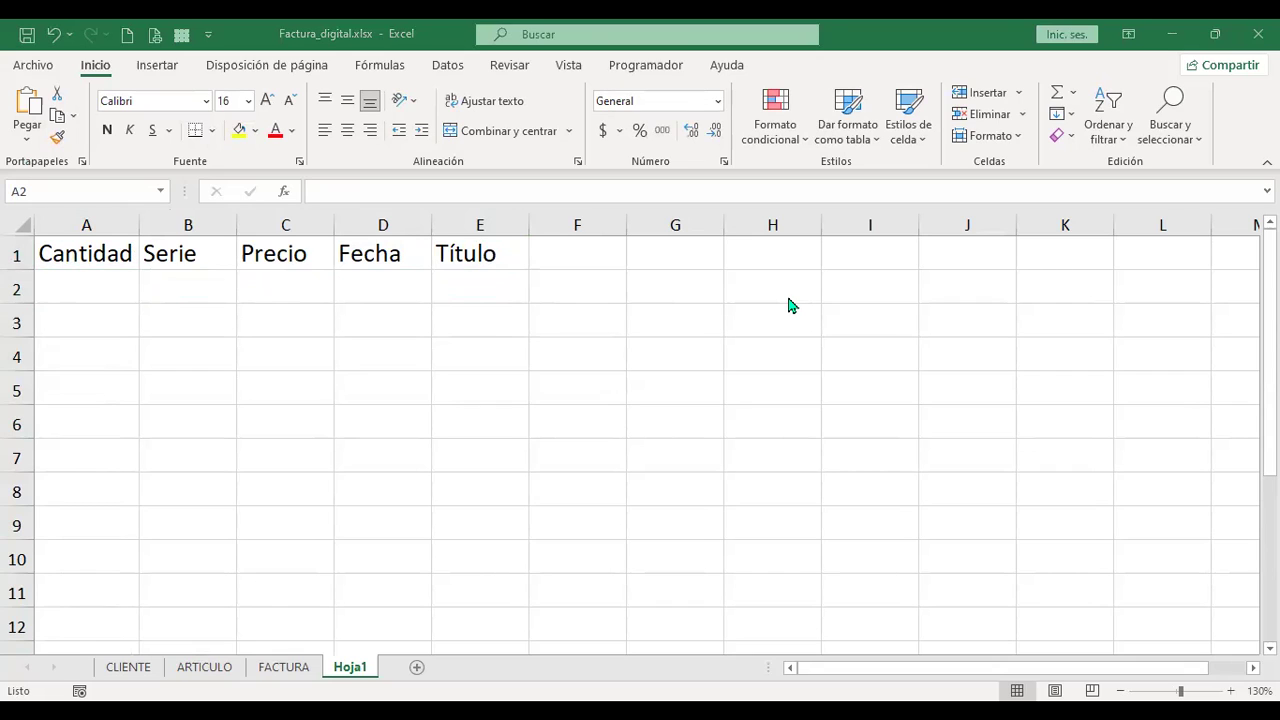
type("7")
key("Return")
type("10")
key("Return")
type("14")
key("Return")
type("9")
key("Return")
type("23")
key("Up")
Enter the first series value, 12-987, in cell B2 under Serie.
key("Right")
key("Up")
key("Up")
key("Up")
key("Up")
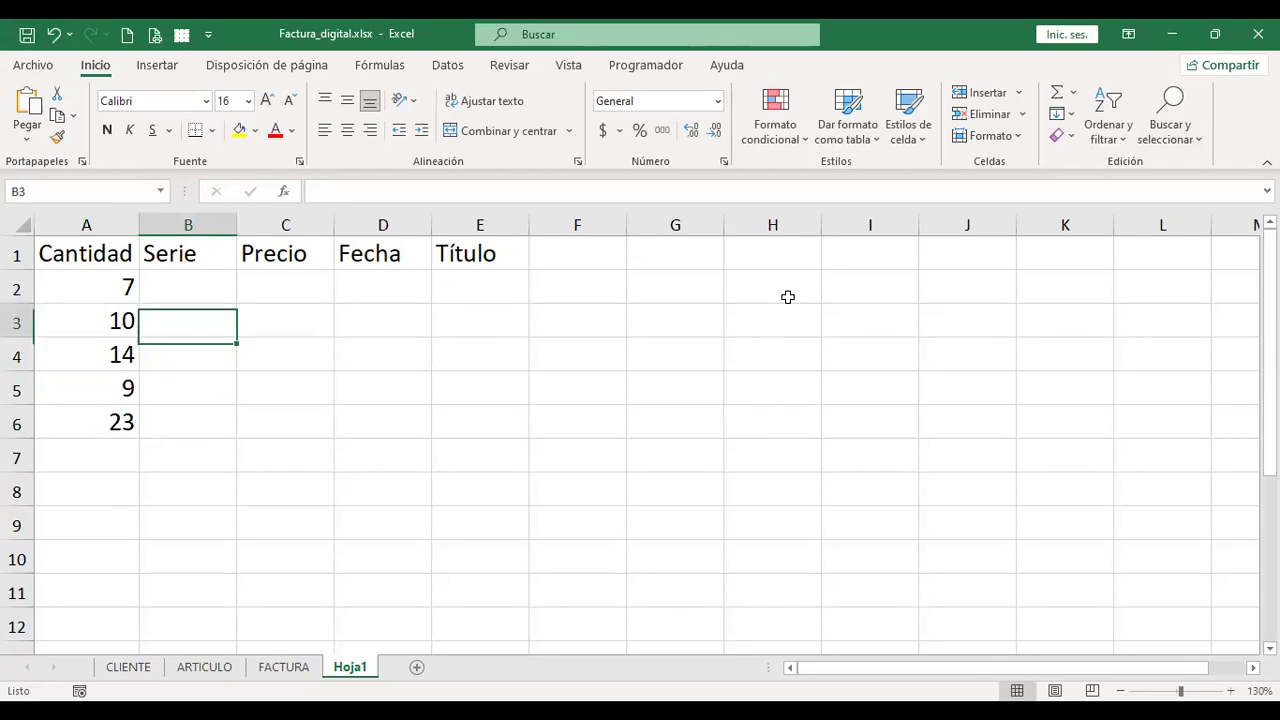
key("Down")
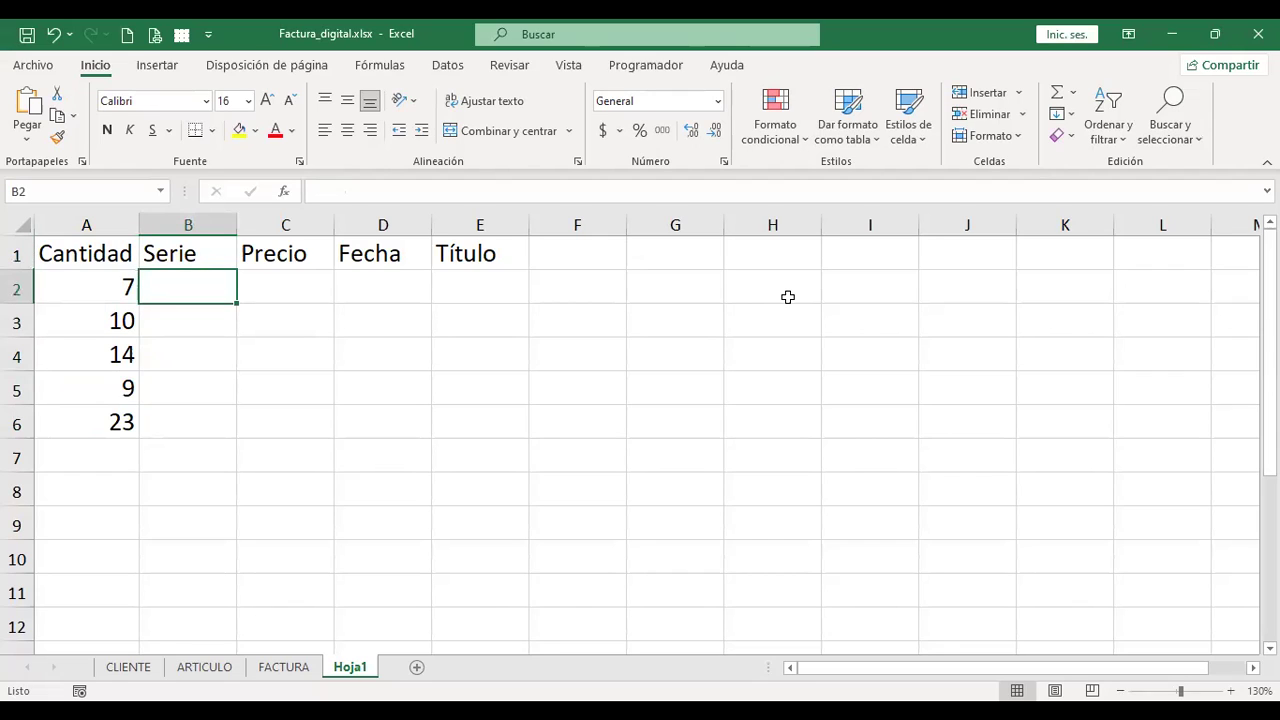
key("alt+F11")
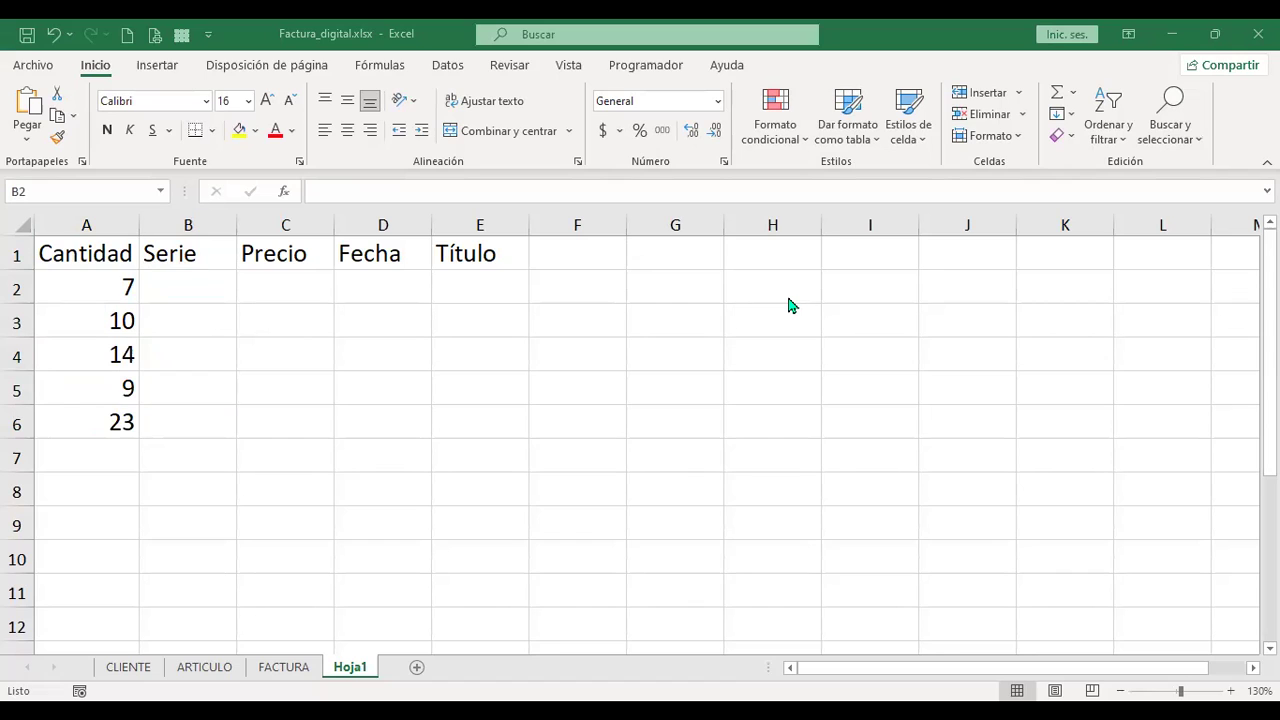
key("alt+F11")
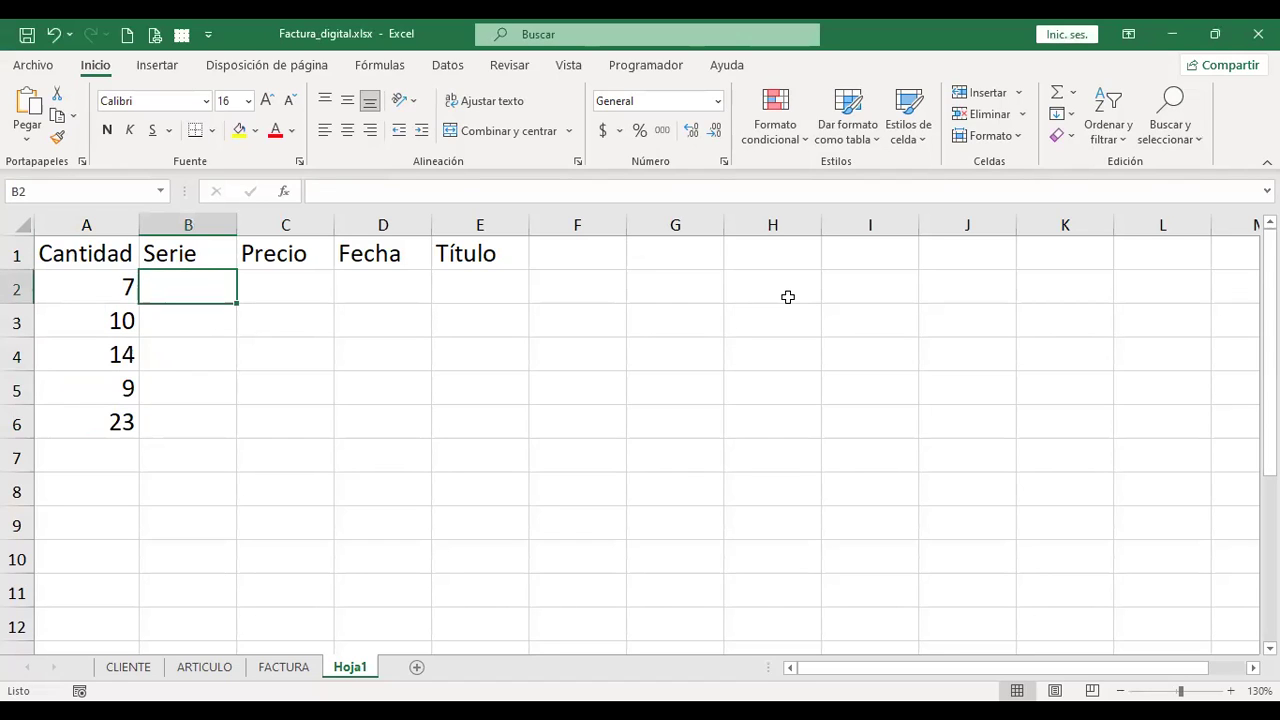
type("12-987")
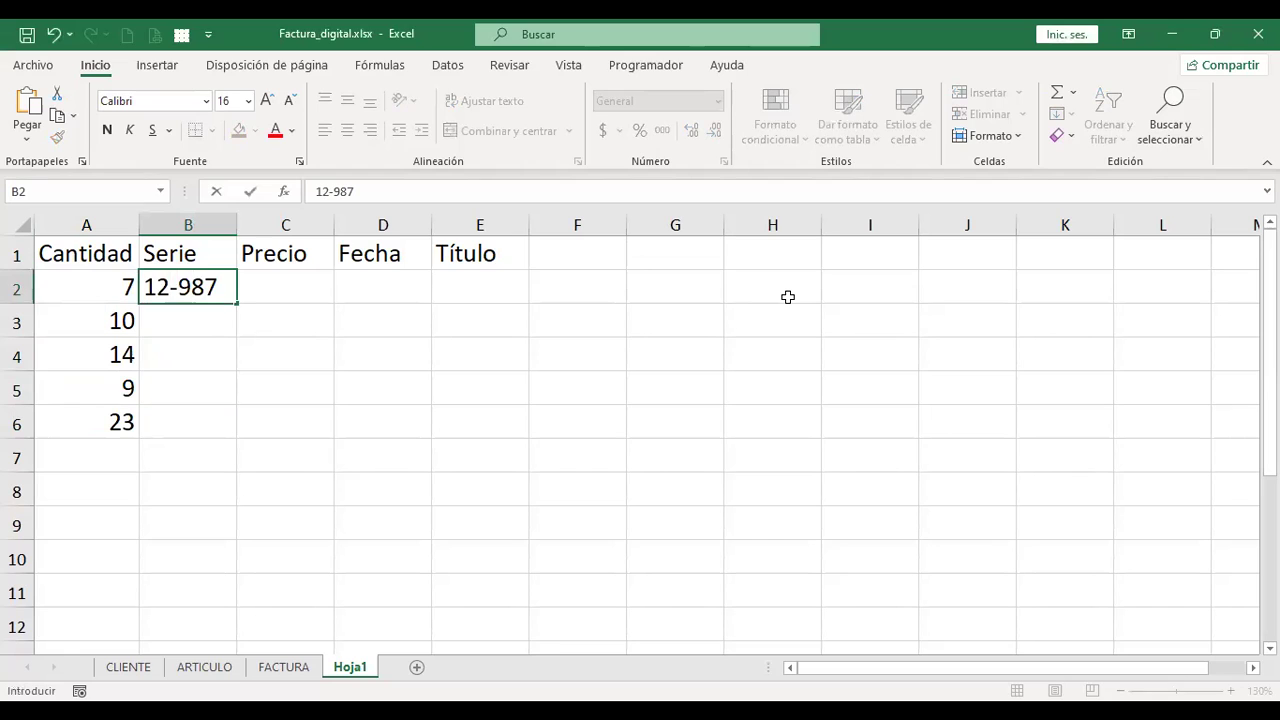
key("Return")
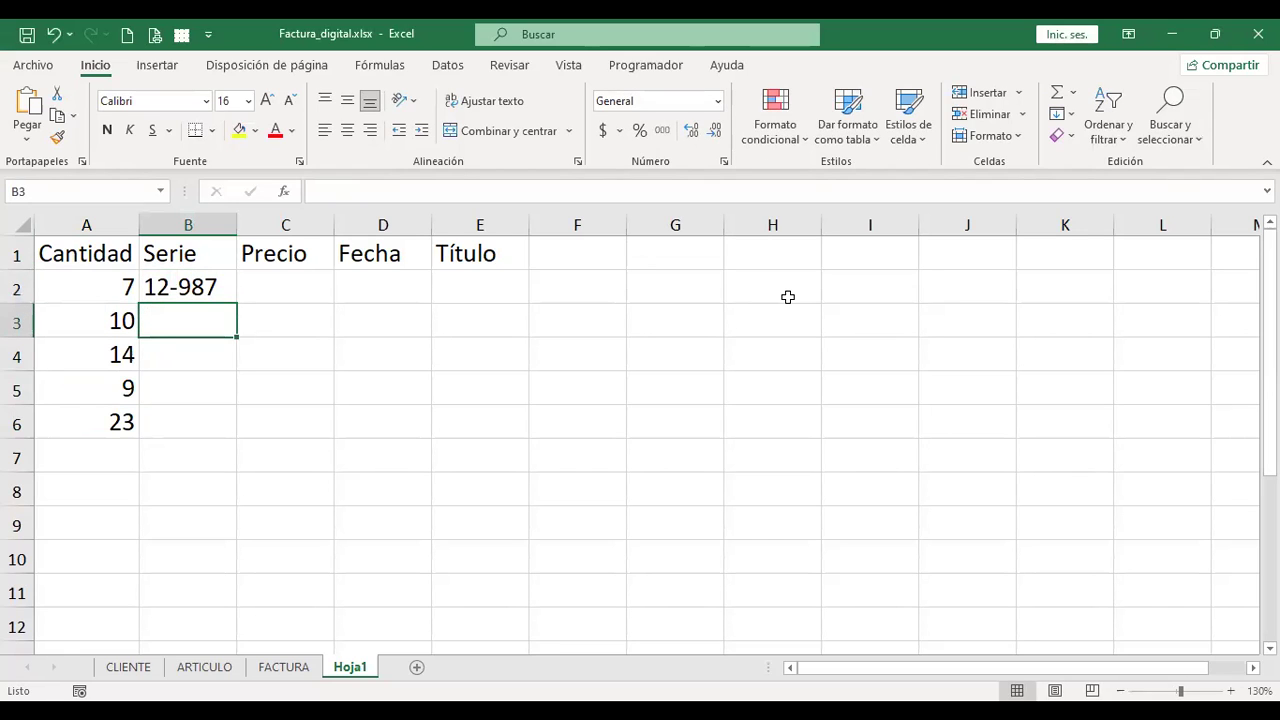
Fill B3 with a copy of the series value in B2 and change it to 12-988.
type("12-9810")
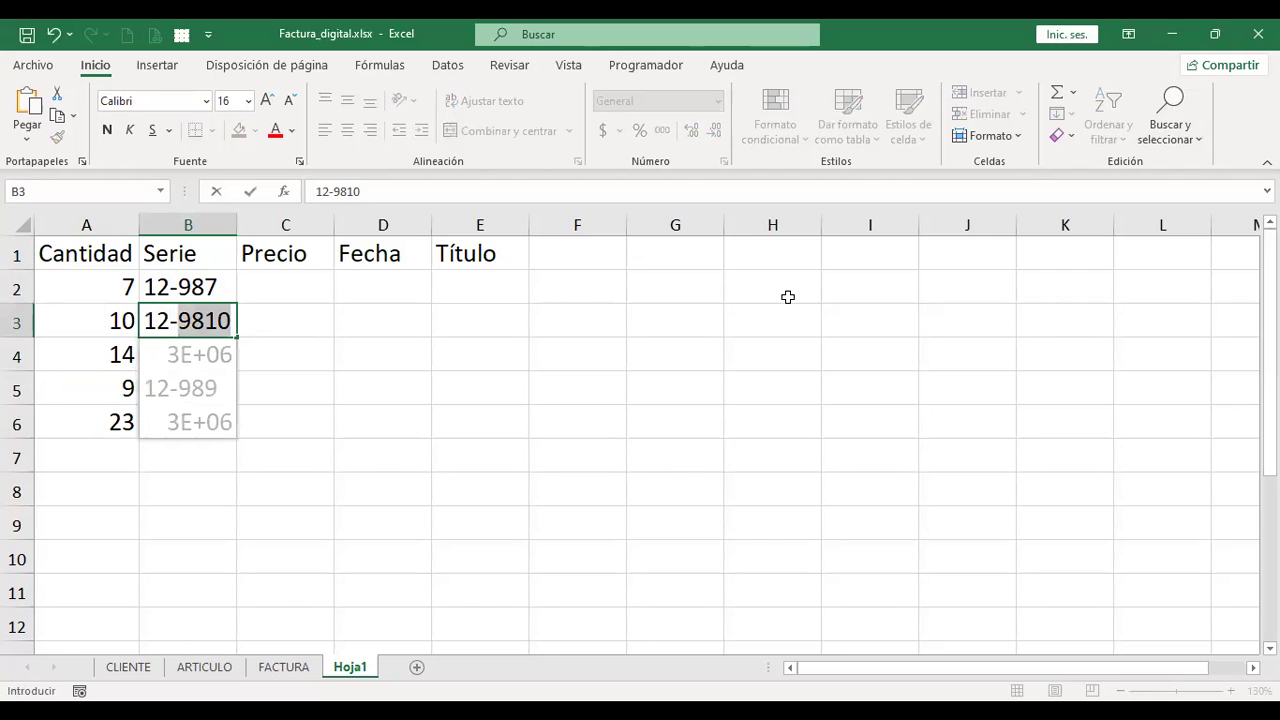
key("Return")
key("Up")
key("Up")
key("ctrl+c")
key("Down")
key("Return")
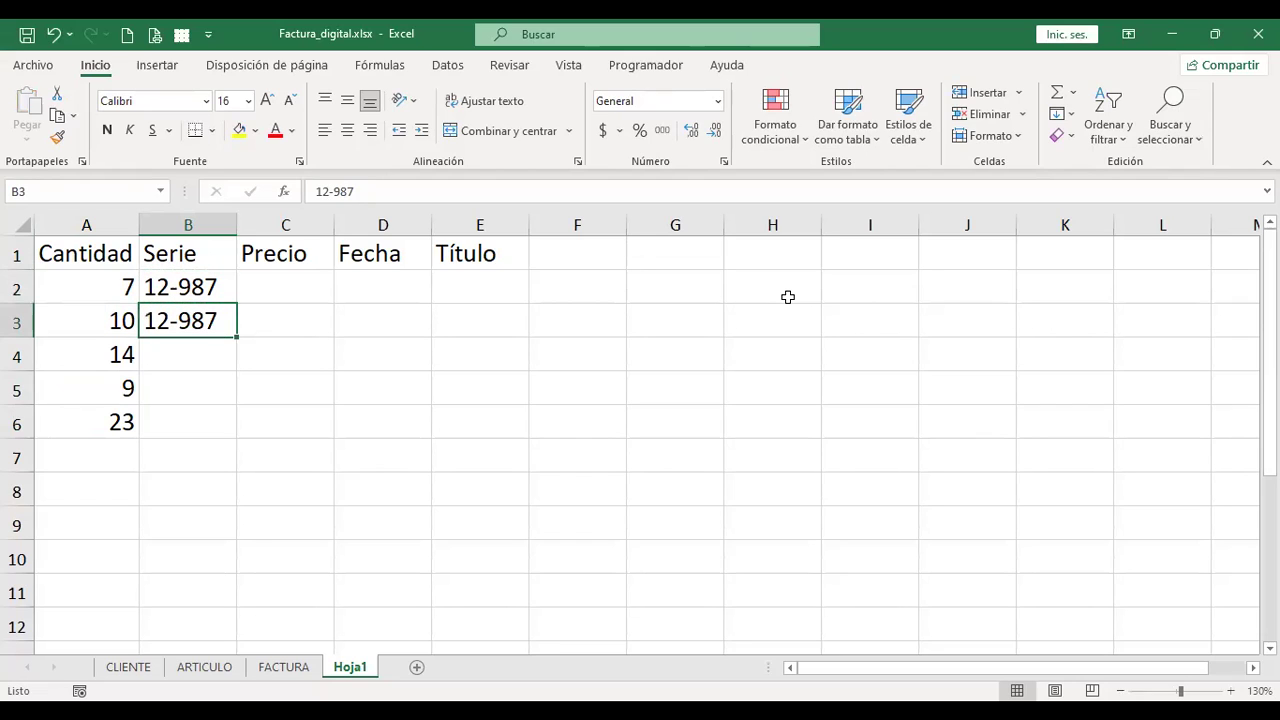
key("F2")
key("BackSpace")
type("8")
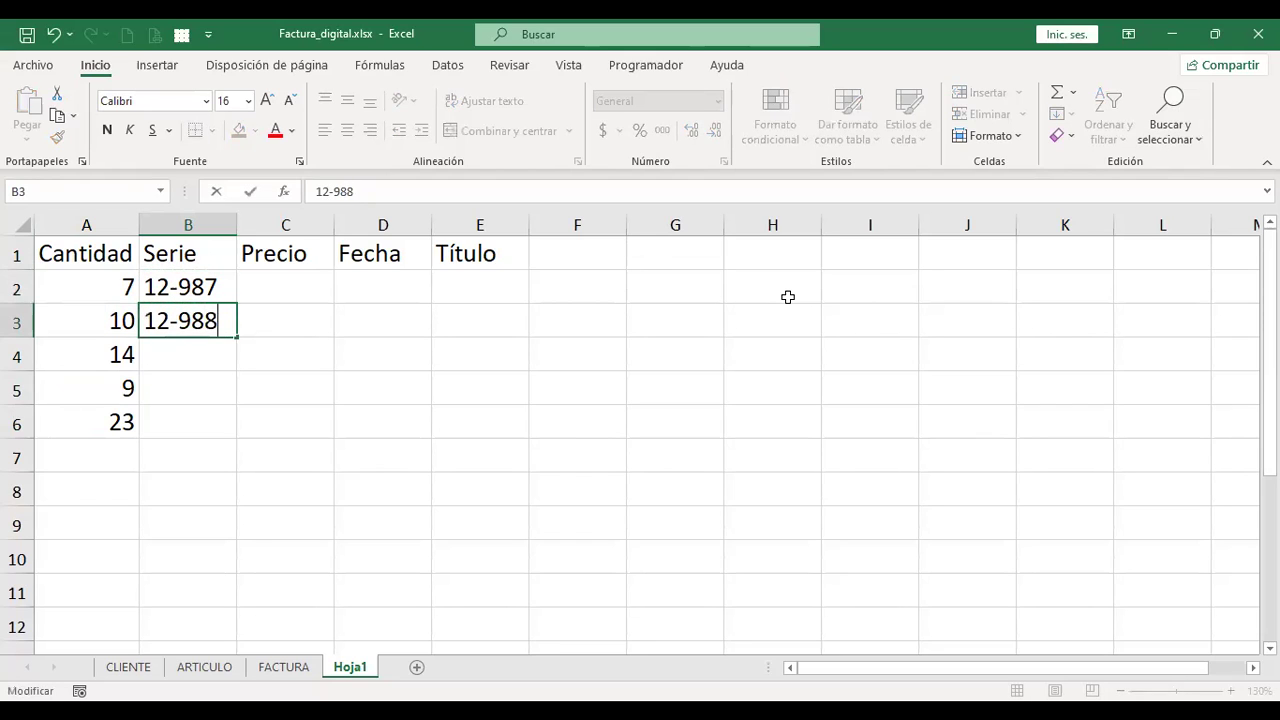
key("Return")
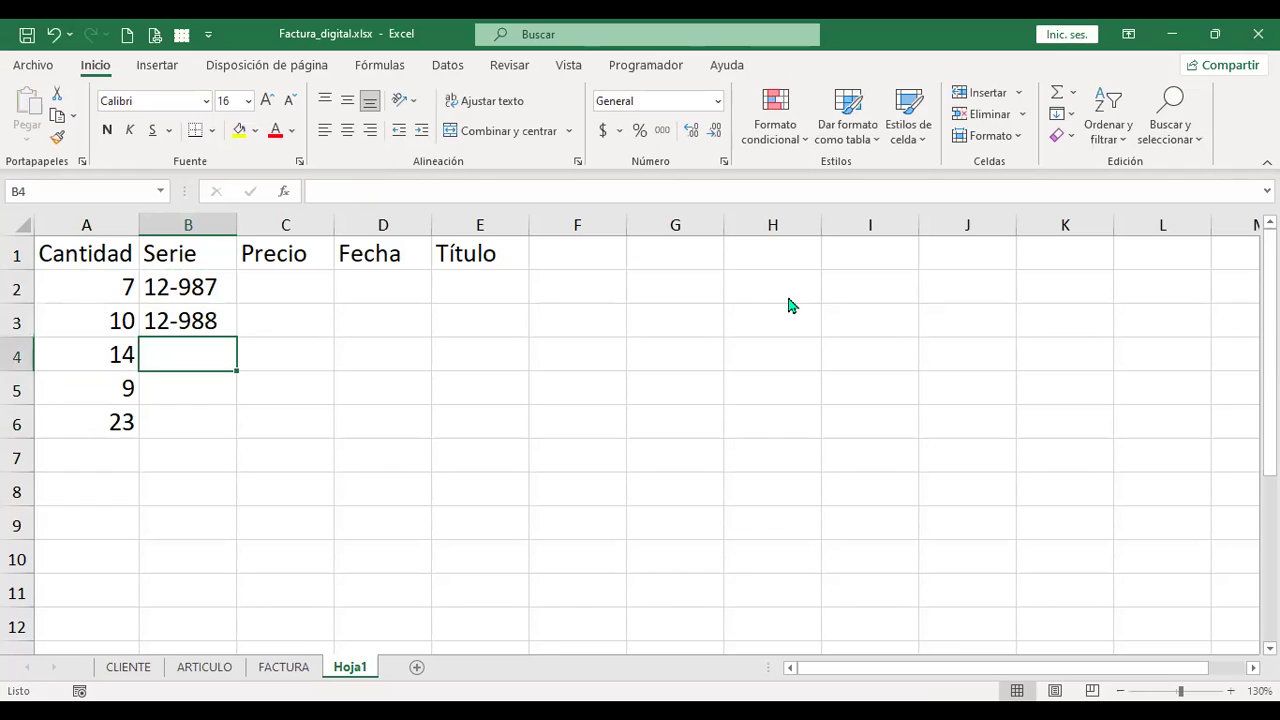
Extend the series from B2:B3 down to cell B6 with autofill.
key("Up")
key("Up")
key("shift+Down")
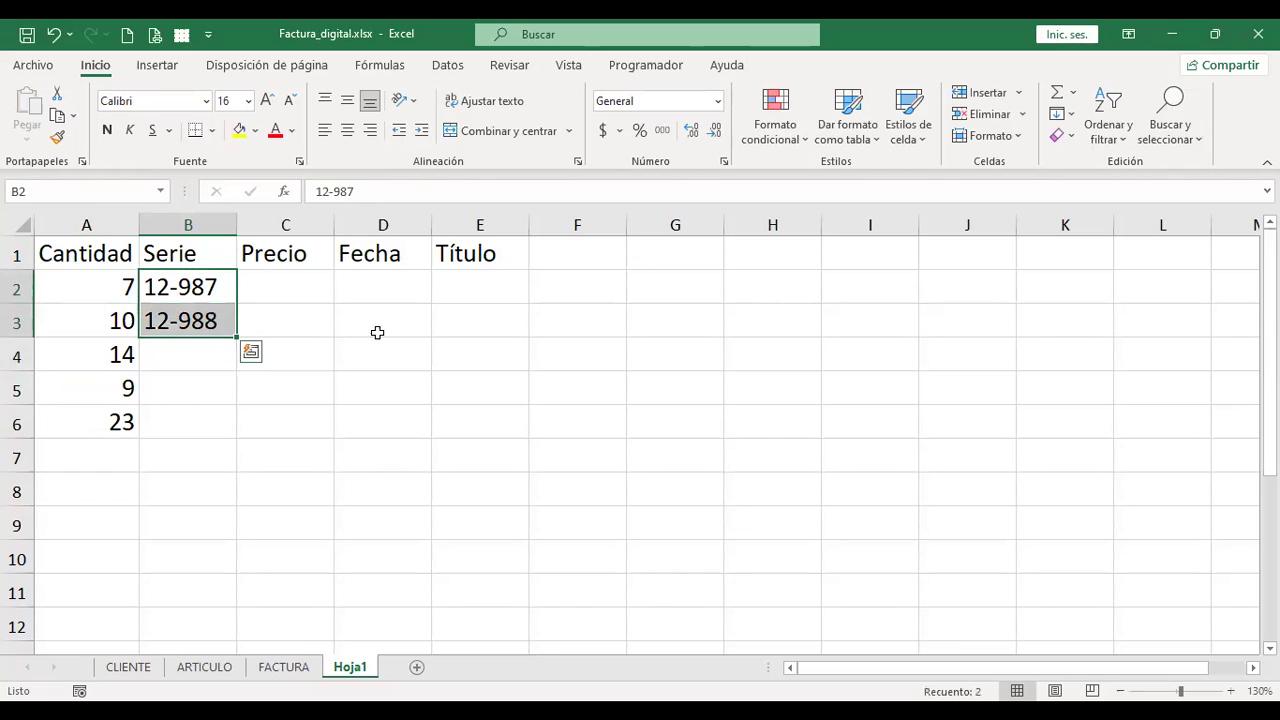
left_click_drag(235, 343, 224, 423)
Enter the prices 25, 30, 35, 40 and 23 in cells C2 to C6.
left_click(318, 295)
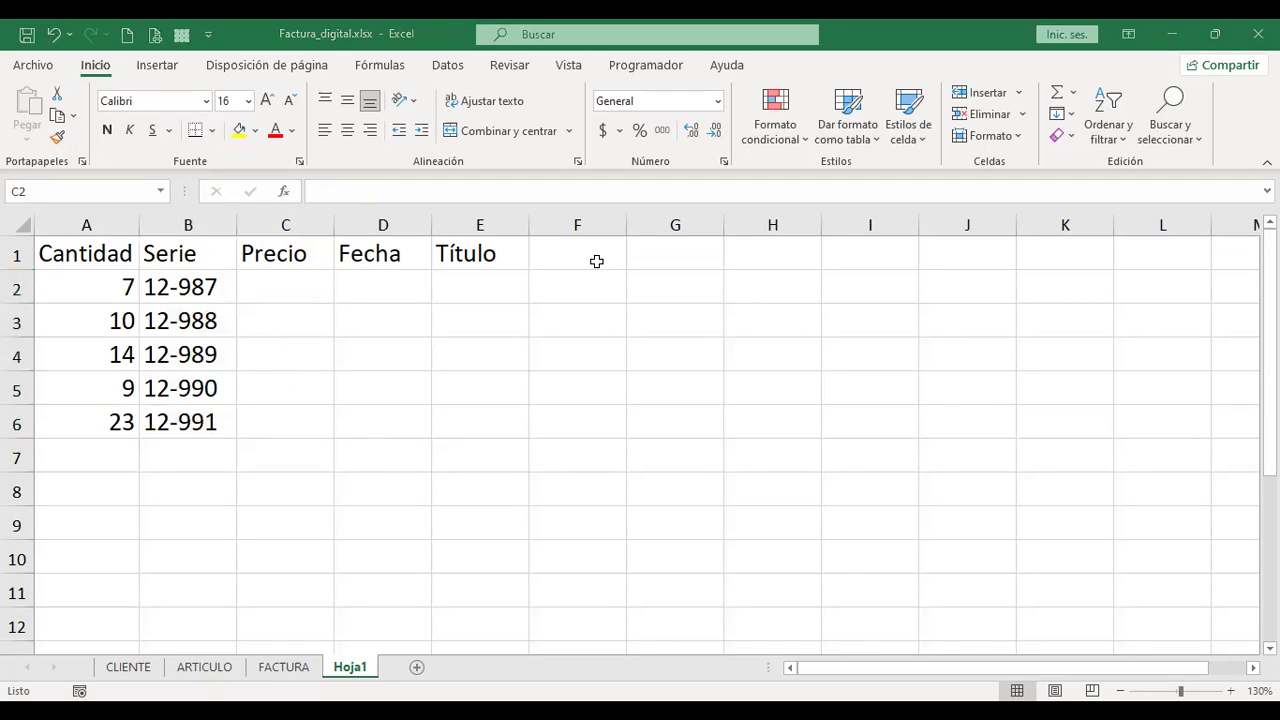
type("25")
key("Return")
type("30")
key("Return")
type("35")
key("Return")
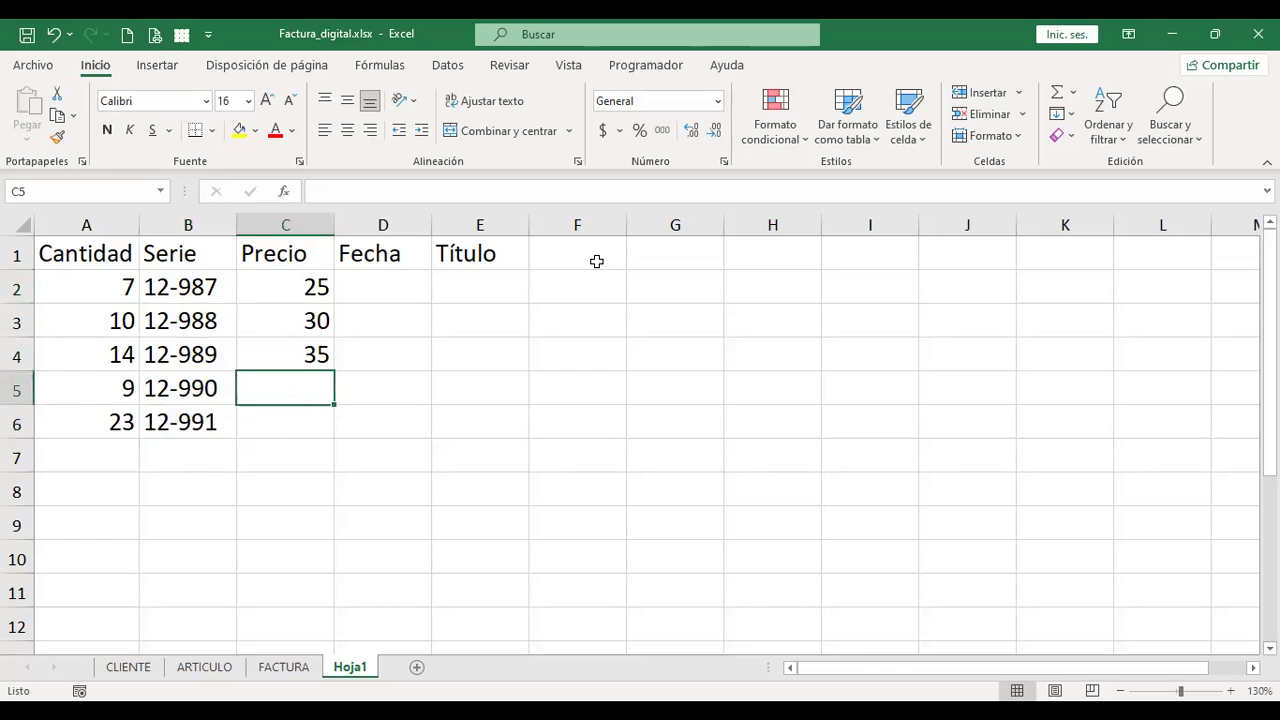
type("40")
key("Return")
type("23")
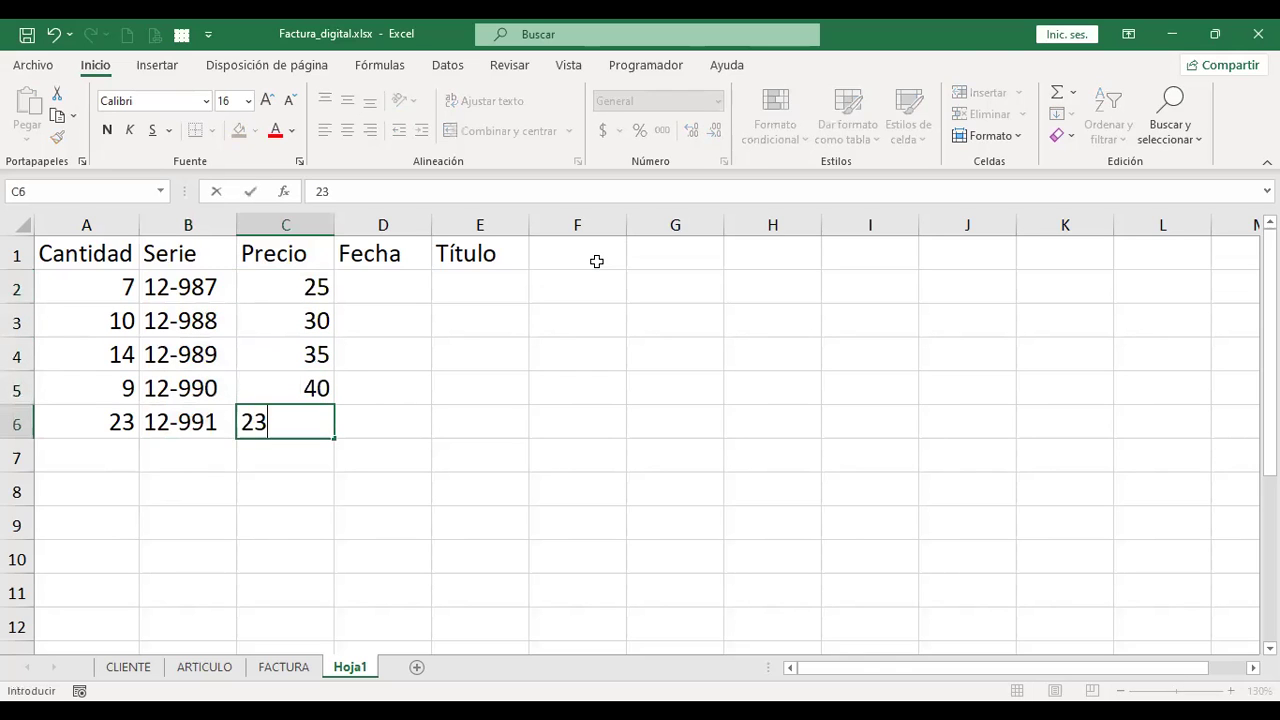
key("Tab")
Enter the date 2/3/22 in cell D2 under Fecha.
key("Up")
key("Up")
key("Up")
key("Up")
key("Up")
key("Down")
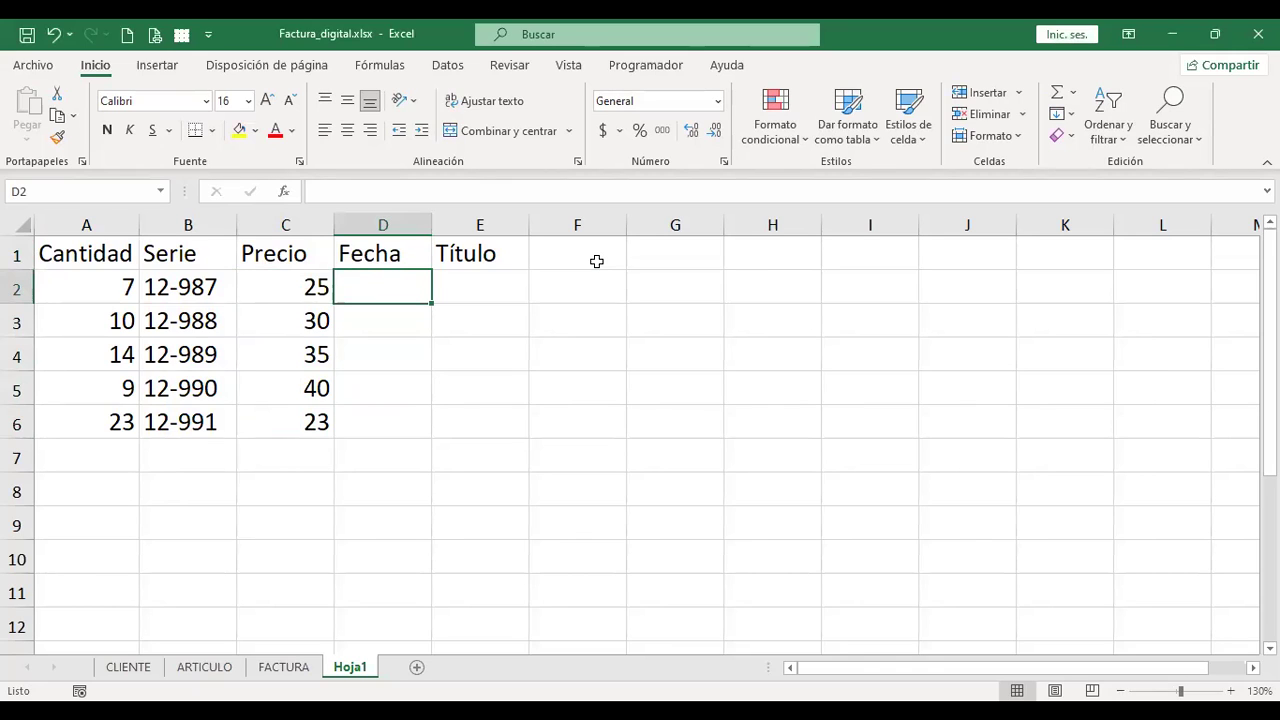
type("2/3/22")
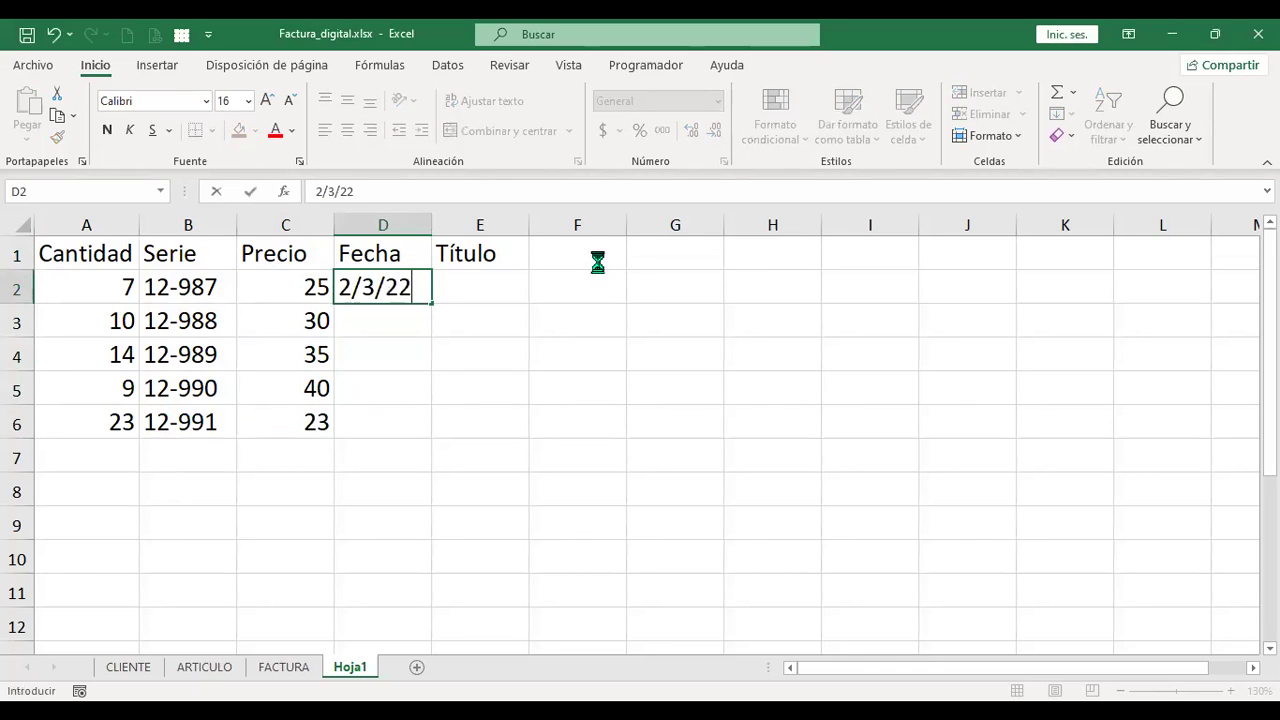
key("Return")
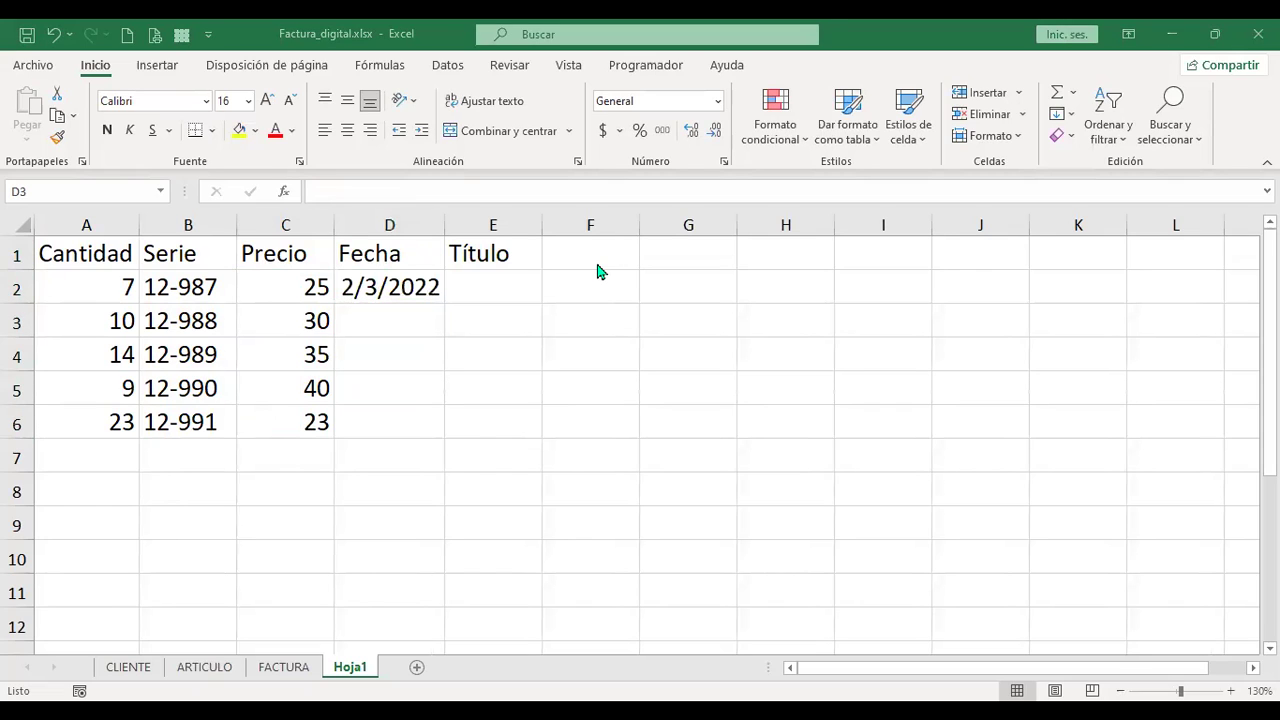
Enter the dates 9/1/1996, 10/8/07, 21/7/1988 and 14/9/2021 in cells D3 to D6.
type("9/1/")
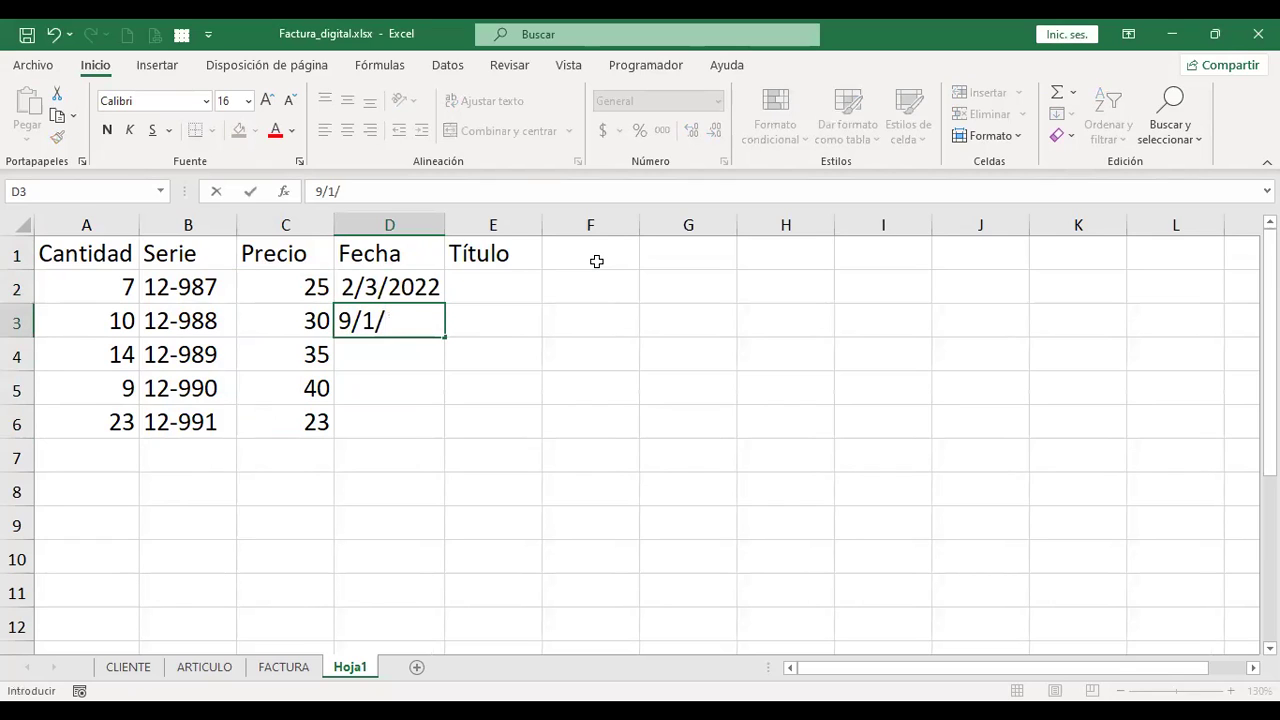
type("1996")
key("Return")
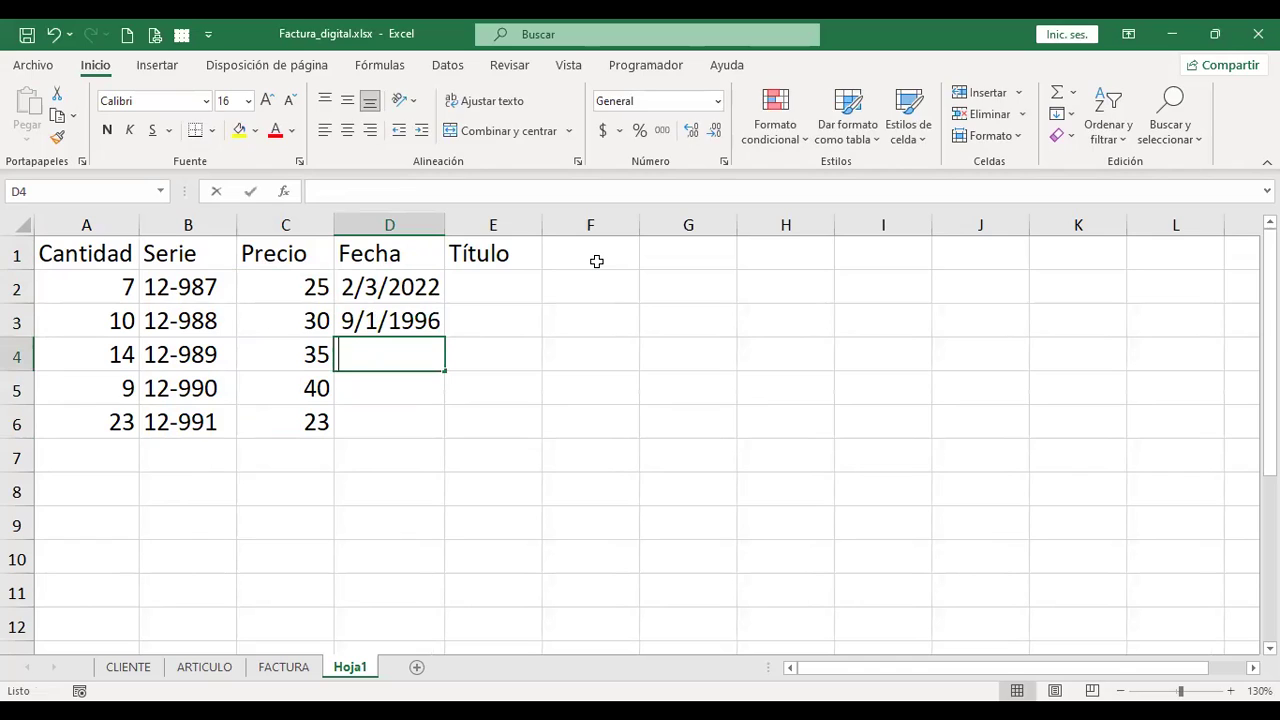
type("10/8/")
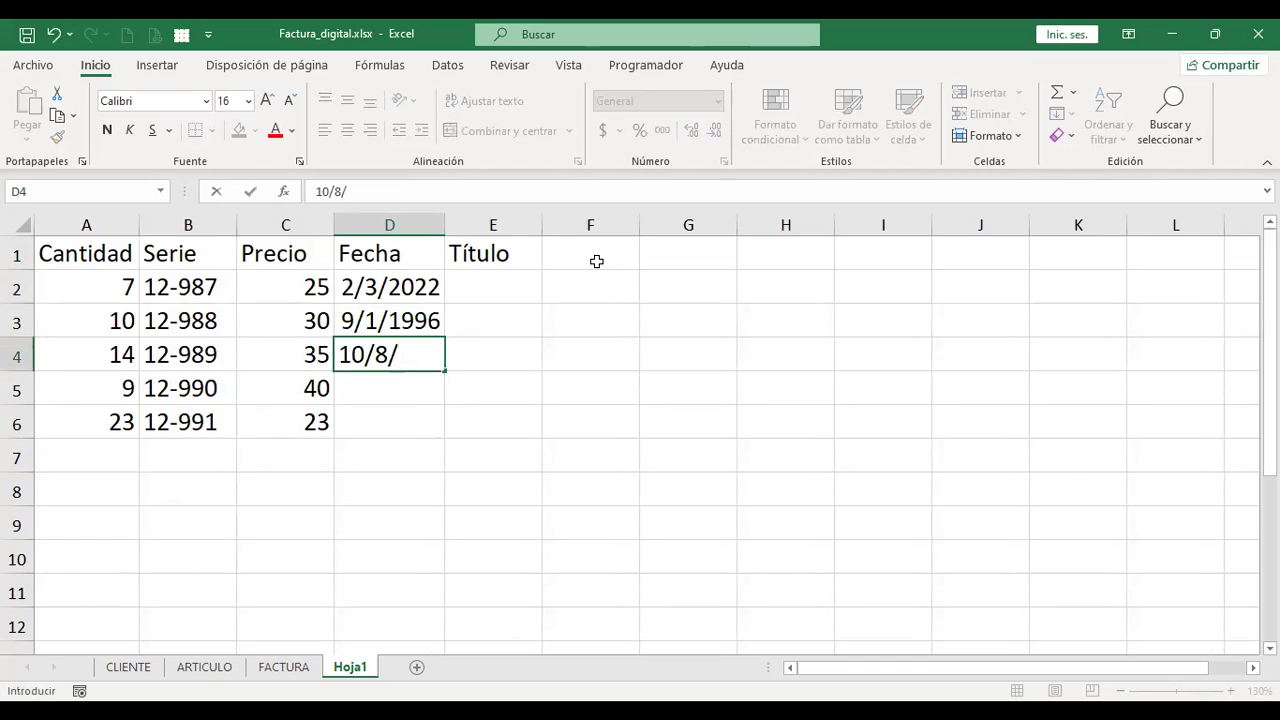
type("07")
key("Return")
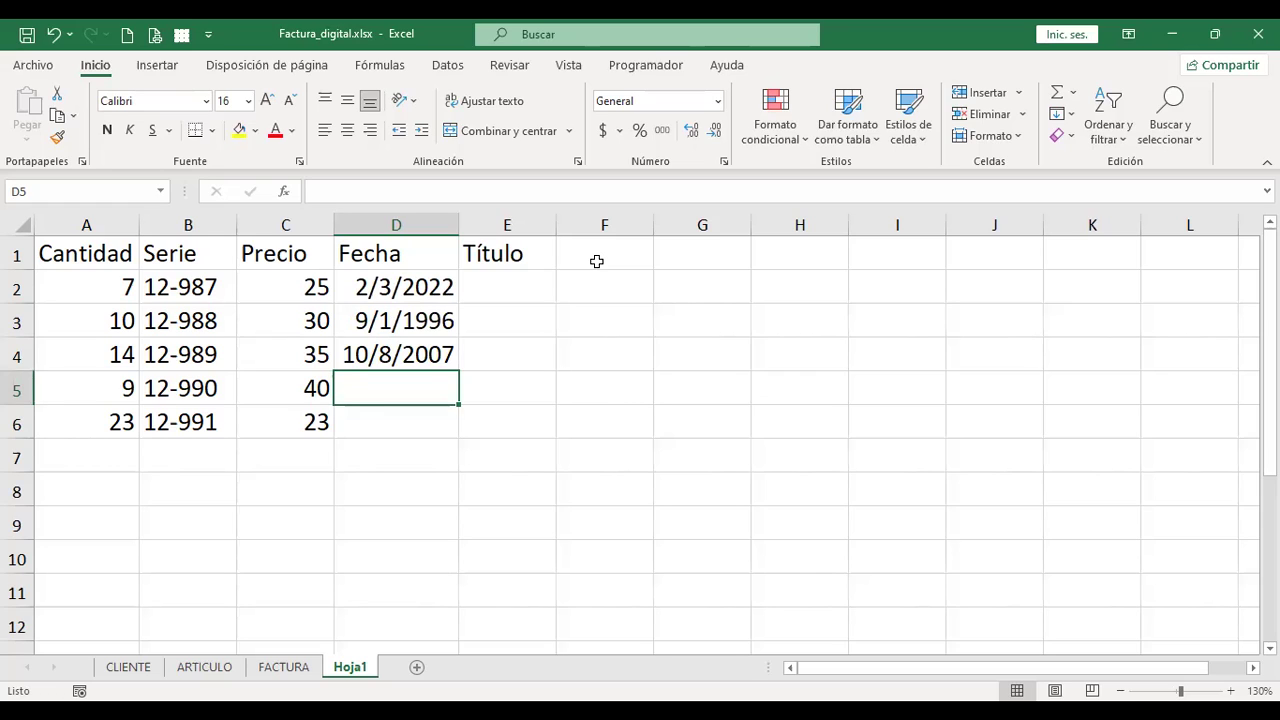
type("21/7/")
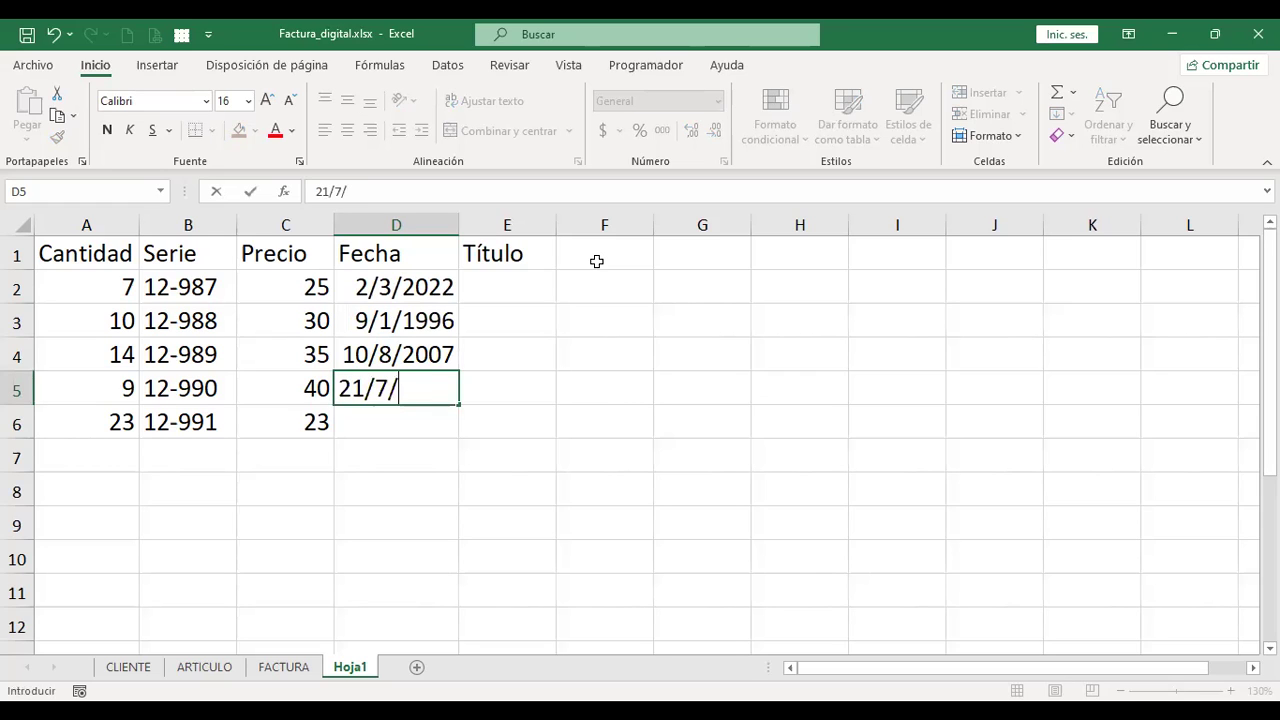
type("1988")
key("Return")
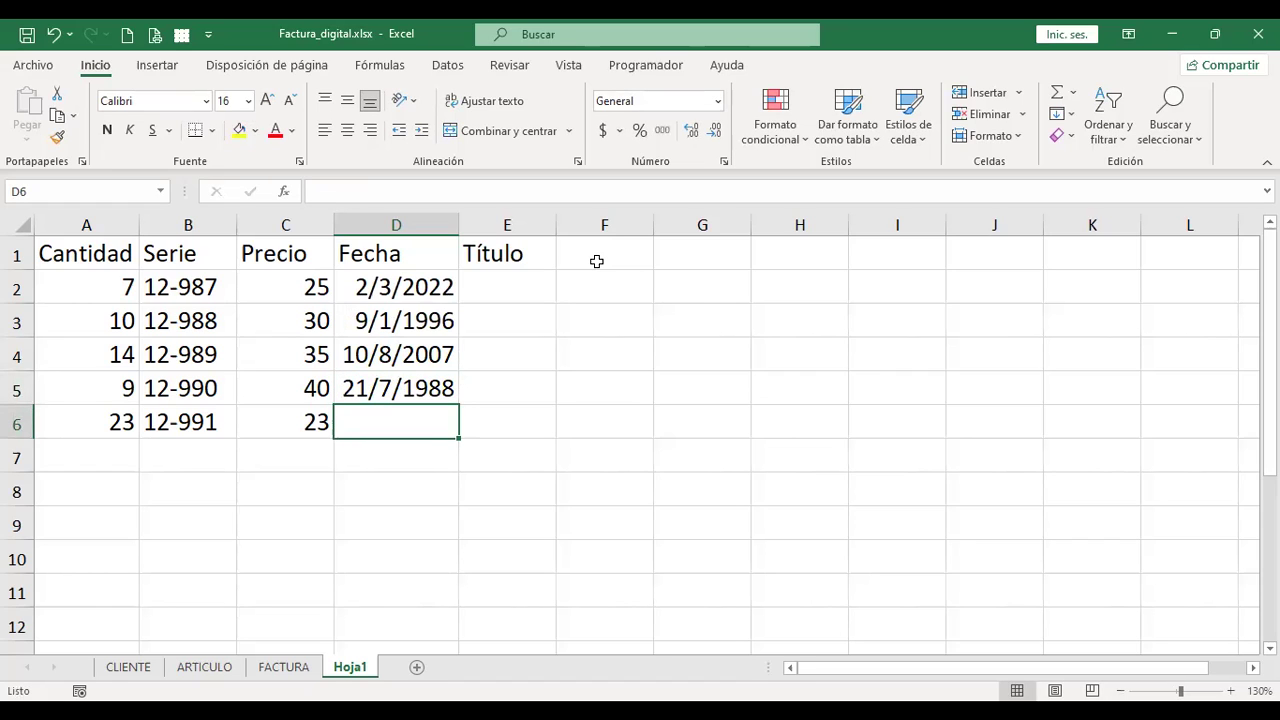
type("14/9")
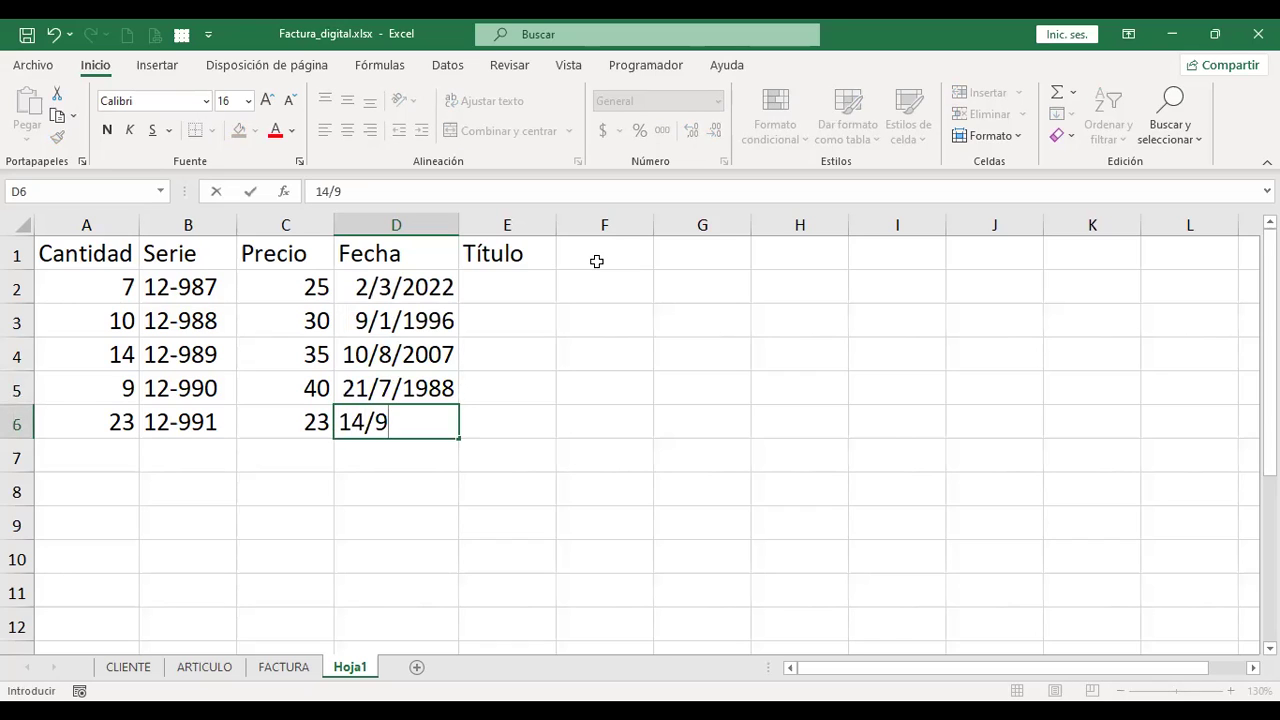
type("/2021")
key("Return")
Enter the title El Alquimista in cell E2 and autofit the width of column E.
key("Up")
key("Right")
key("Up")
key("Up")
key("Up")
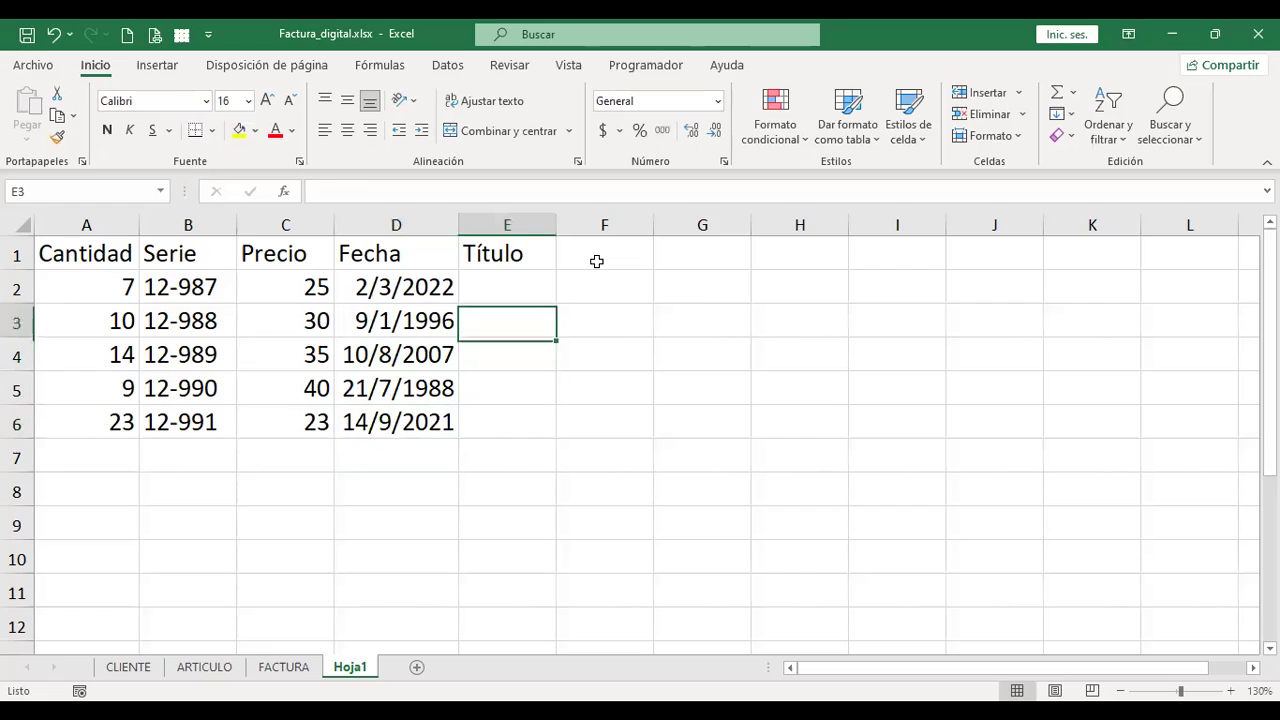
key("Up")
key("Up")
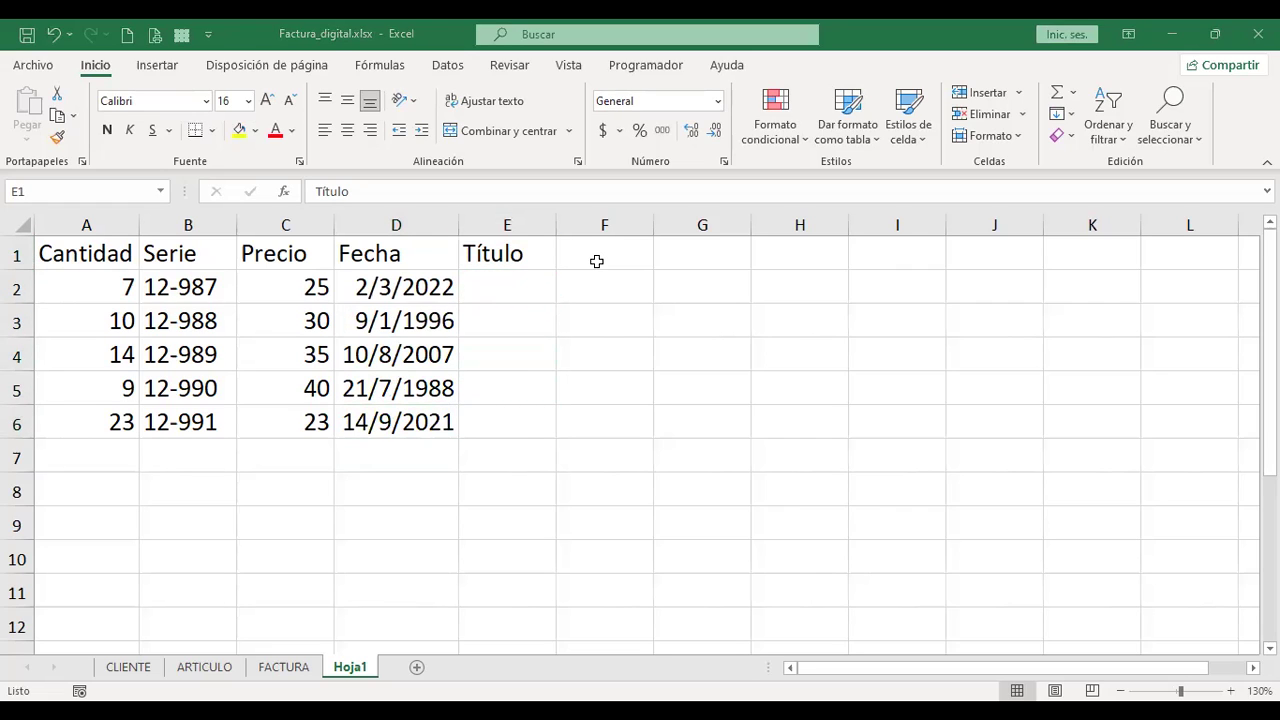
key("Down")
type("El Alquimista")
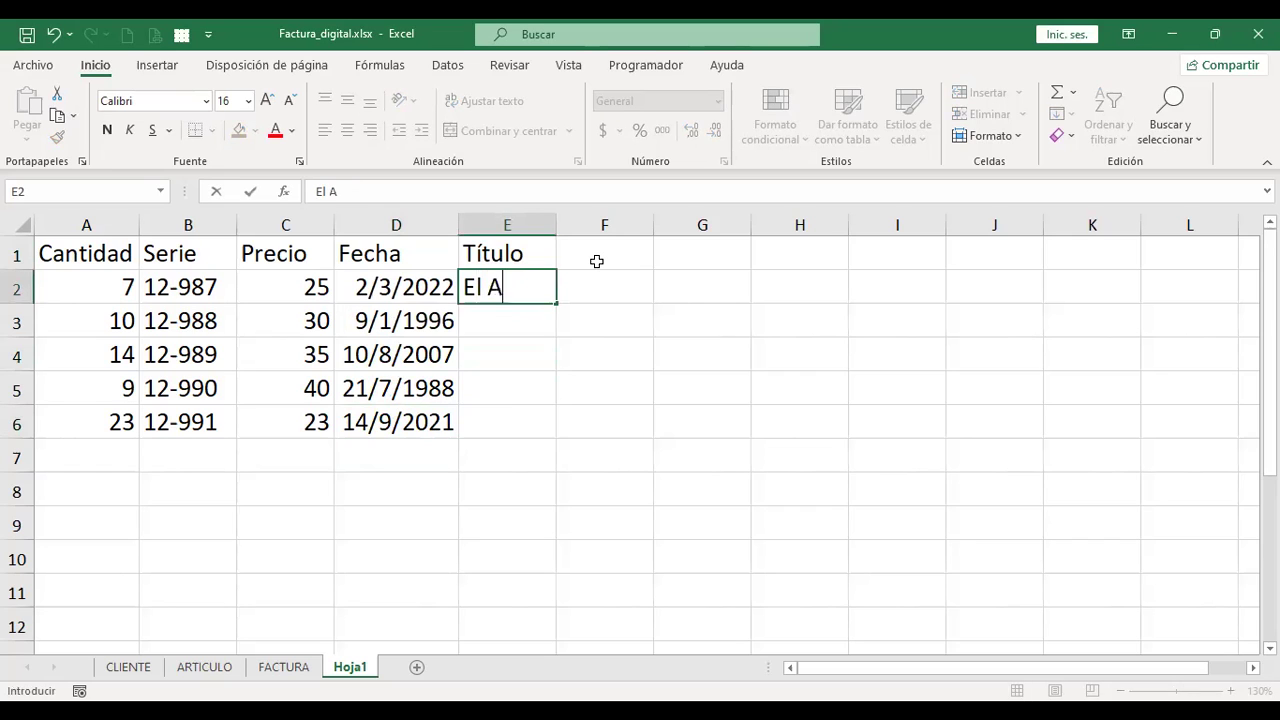
key("Return")
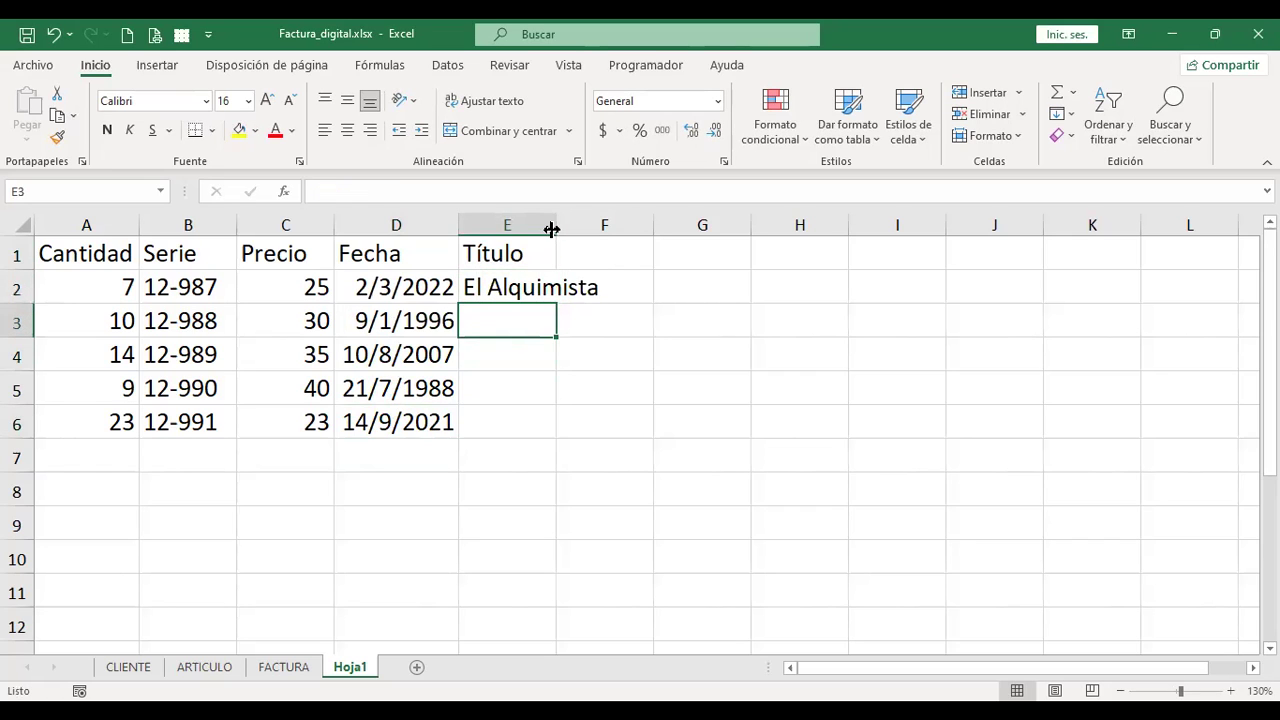
double_click(554, 224)
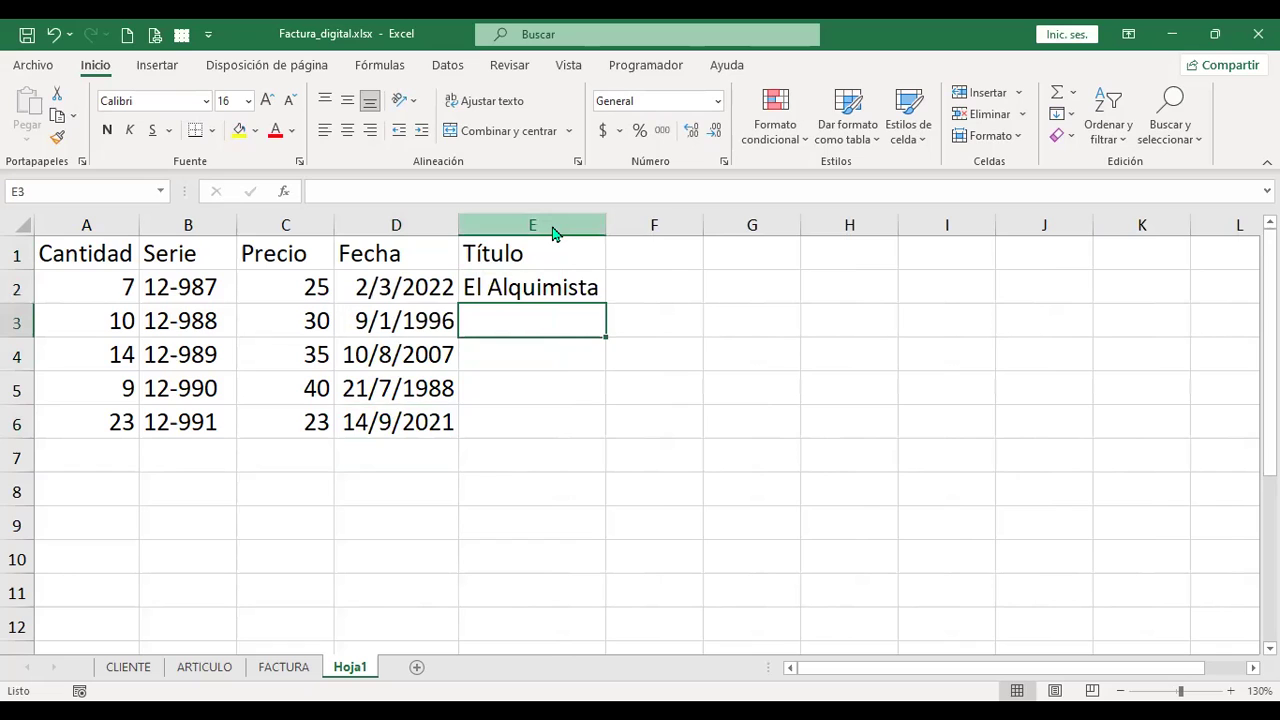
Enter the titles Brida, Aleph, Once Minutos and El Zahir in cells E3 to E6, and autofit column E again.
type("Brida")
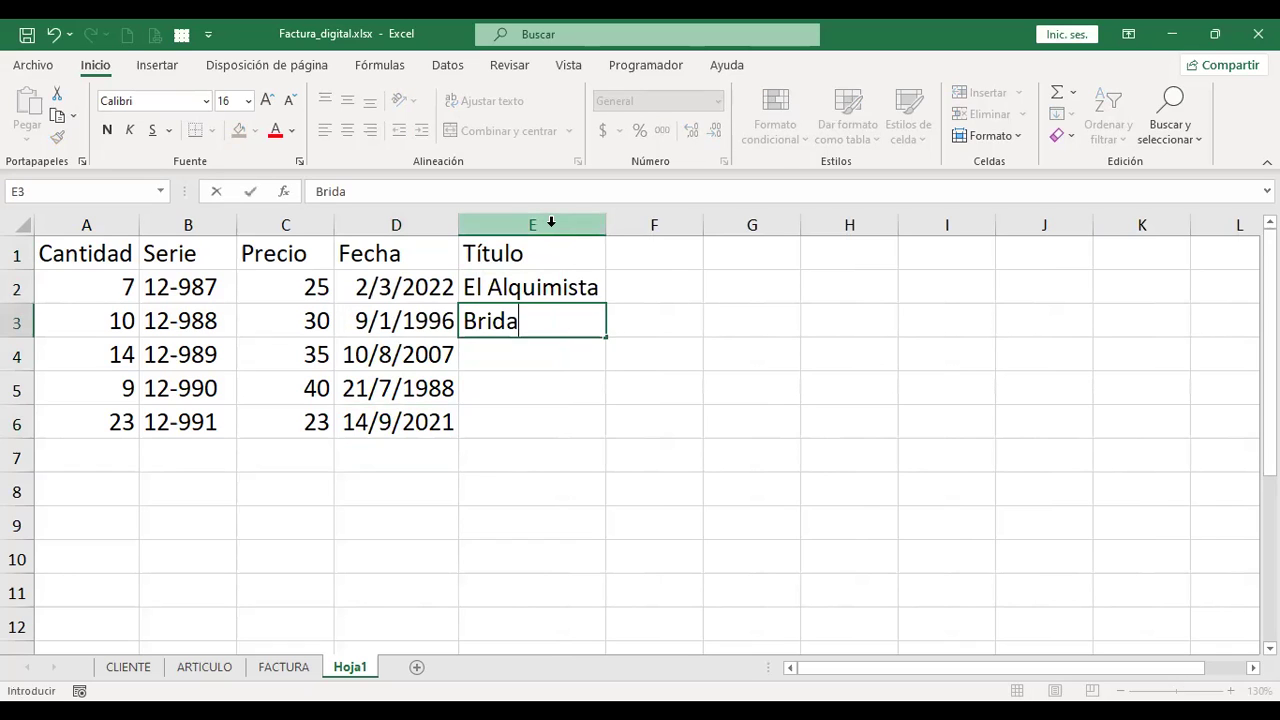
key("Return")
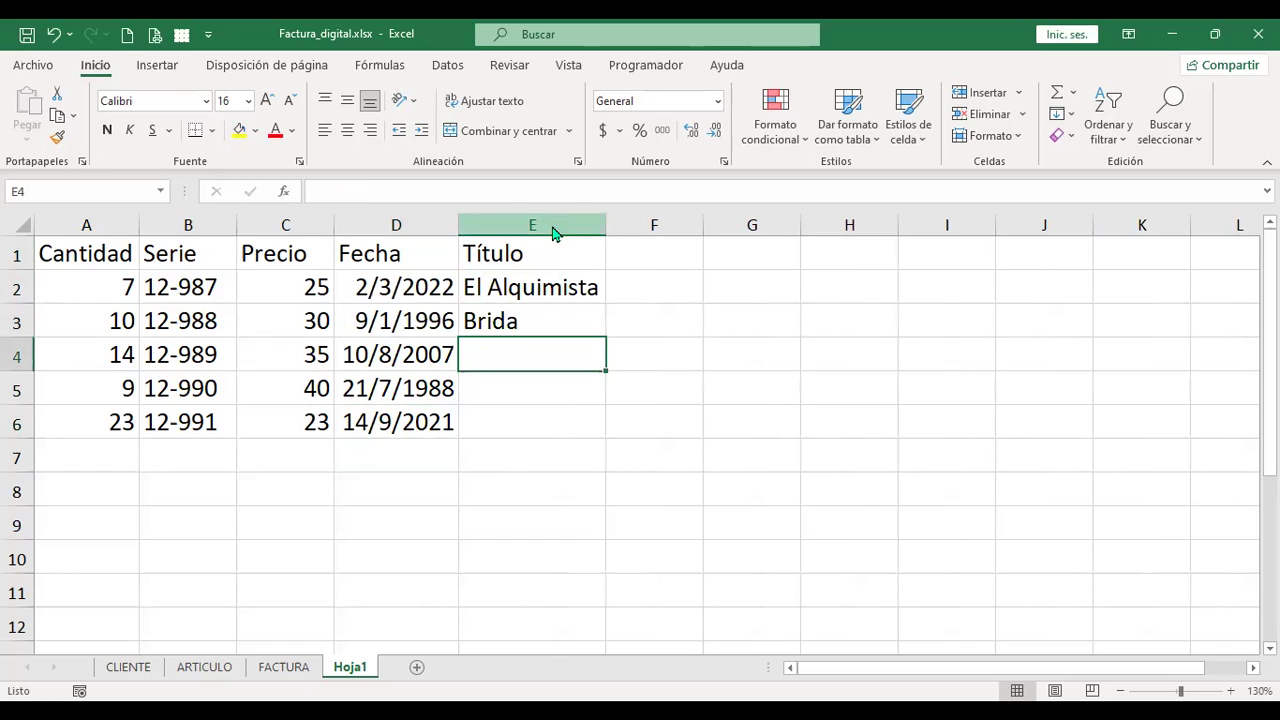
type("Aleph")
key("Return")
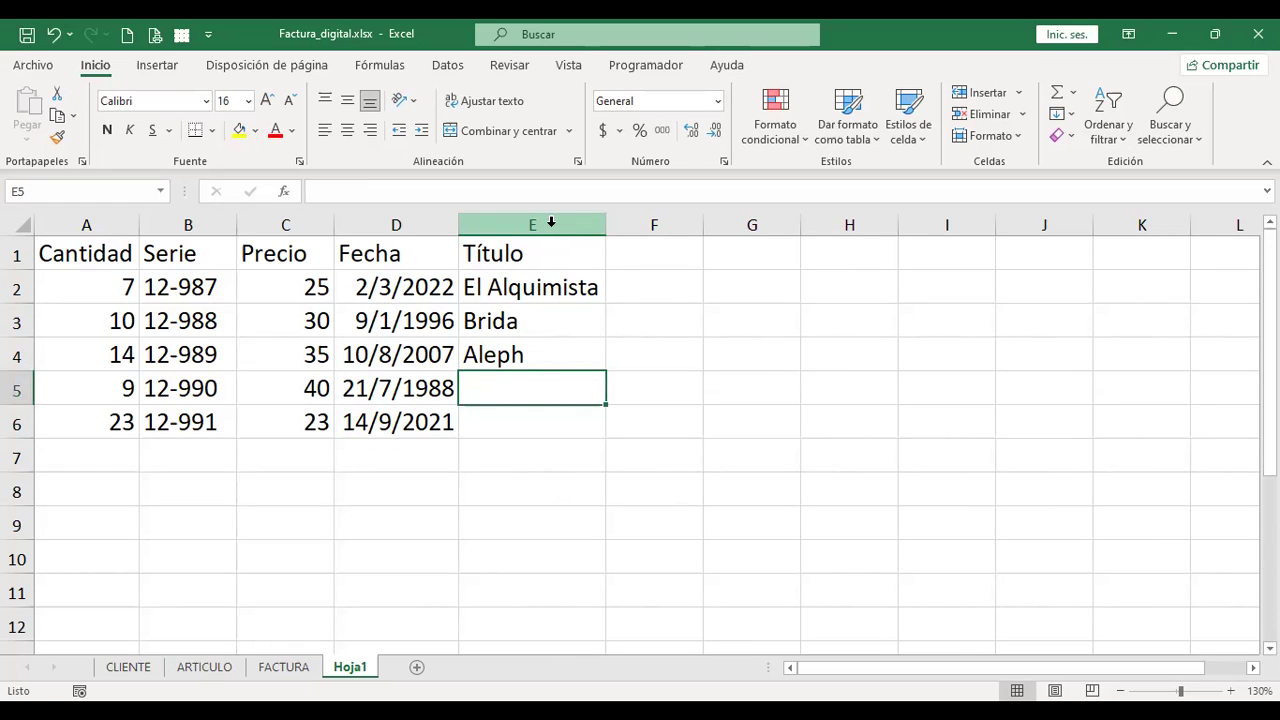
type("Once Minutos")
key("Return")
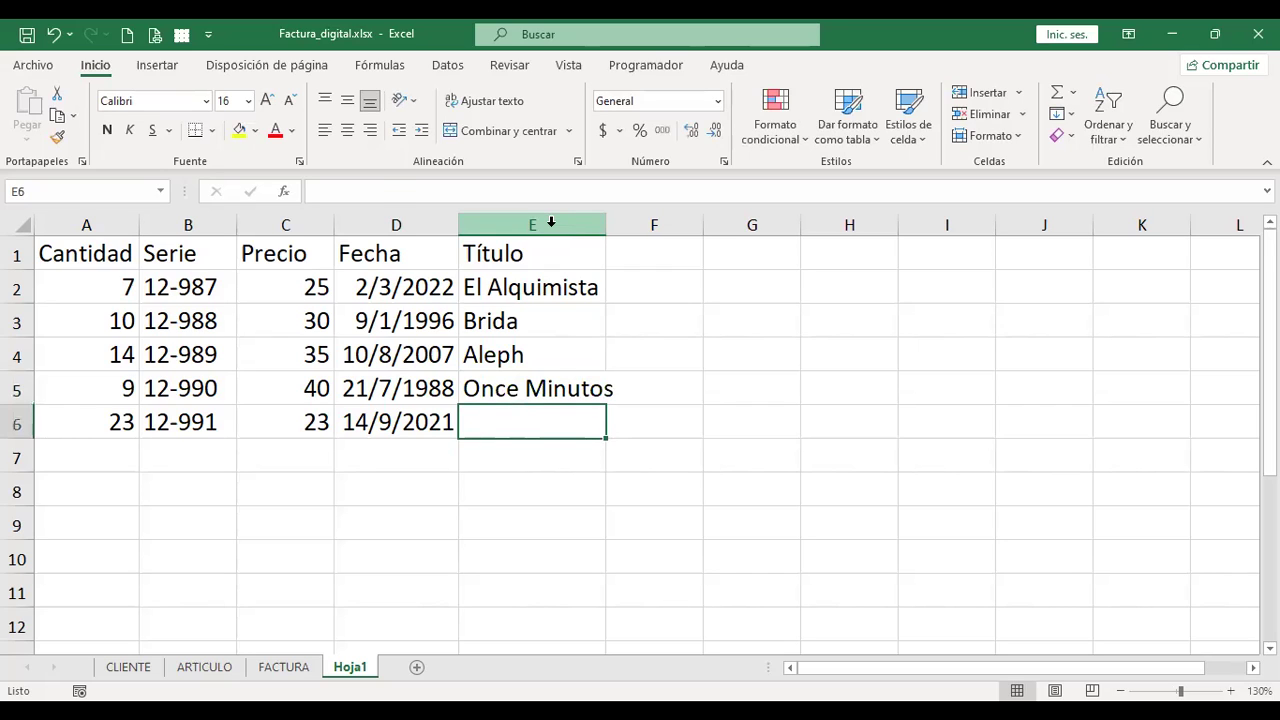
type("El Zah ir")
key("Return")
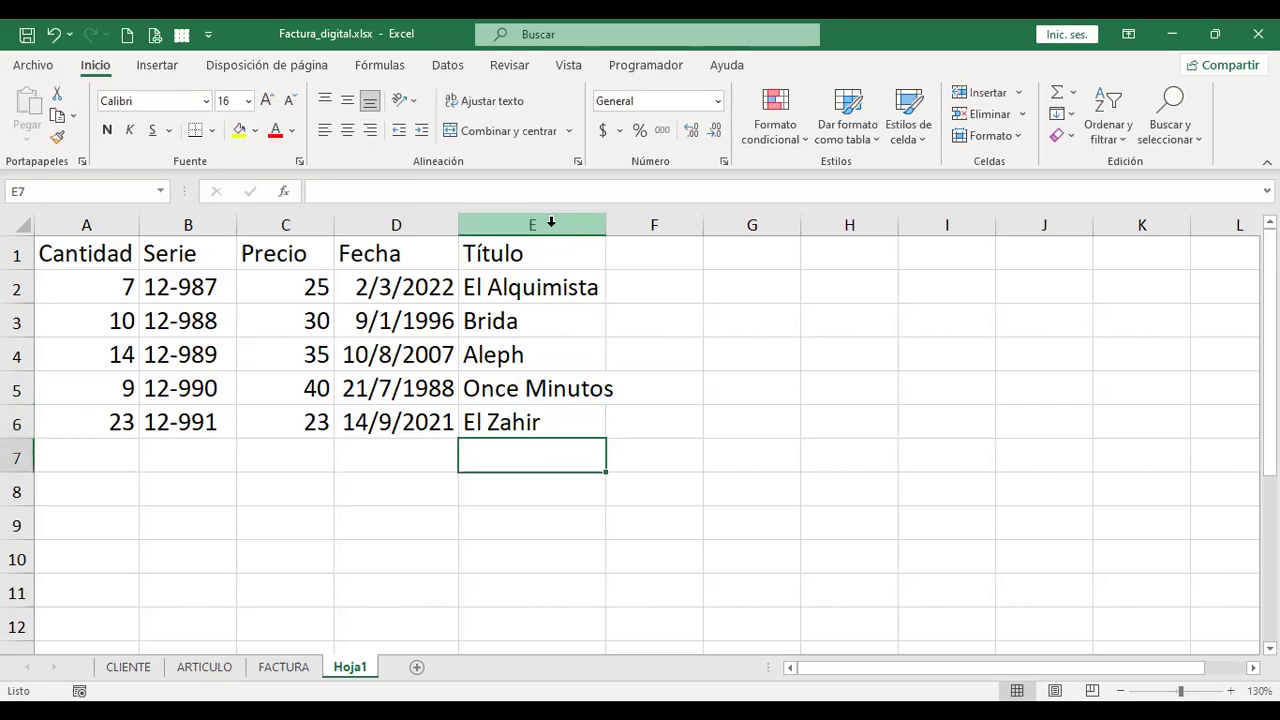
double_click(602, 234)
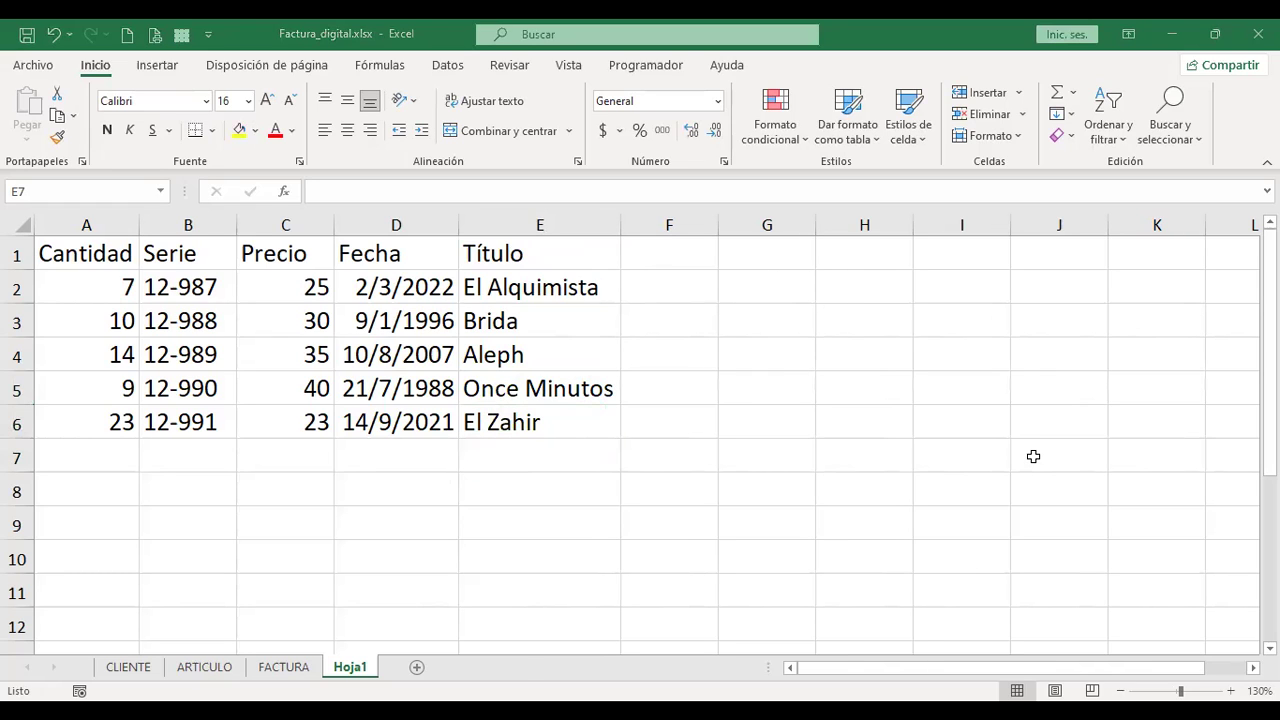
Add the lookup headings Cantidad in cell A8 and Título in cell B8.
key("Home")
key("Down")
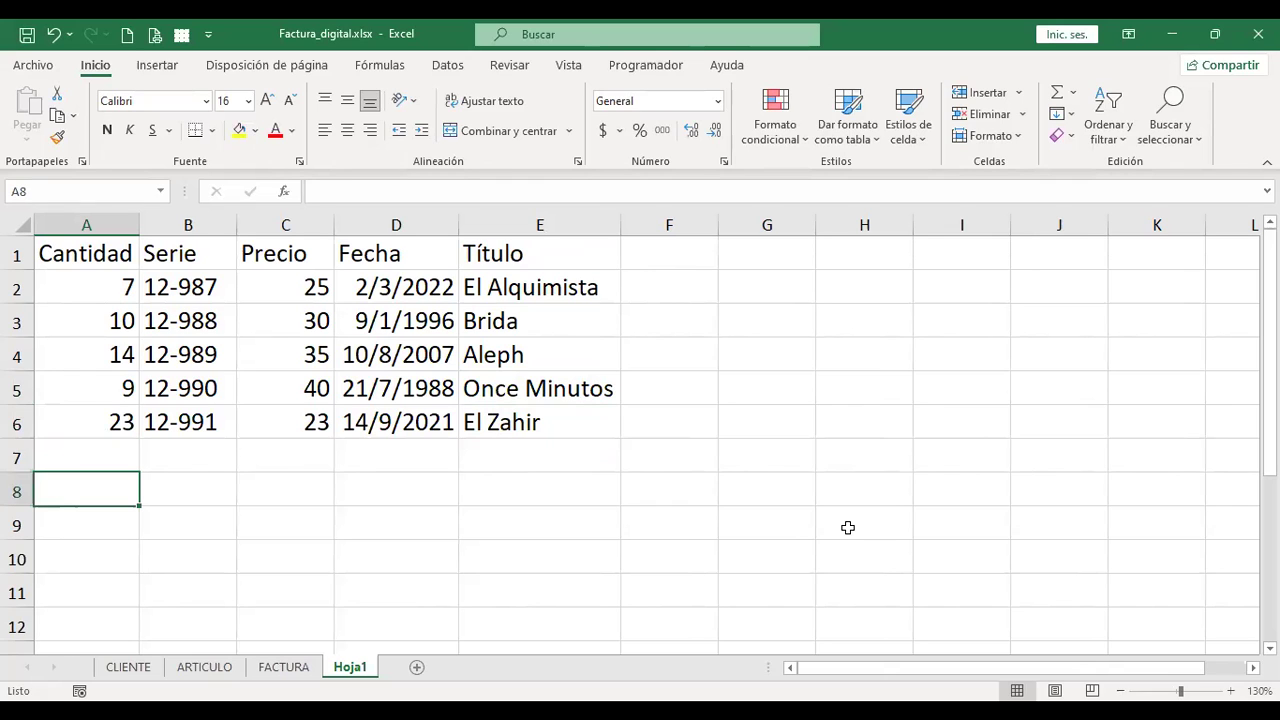
type("Cantidad")
key("Tab")
type("Título")
key("Down")
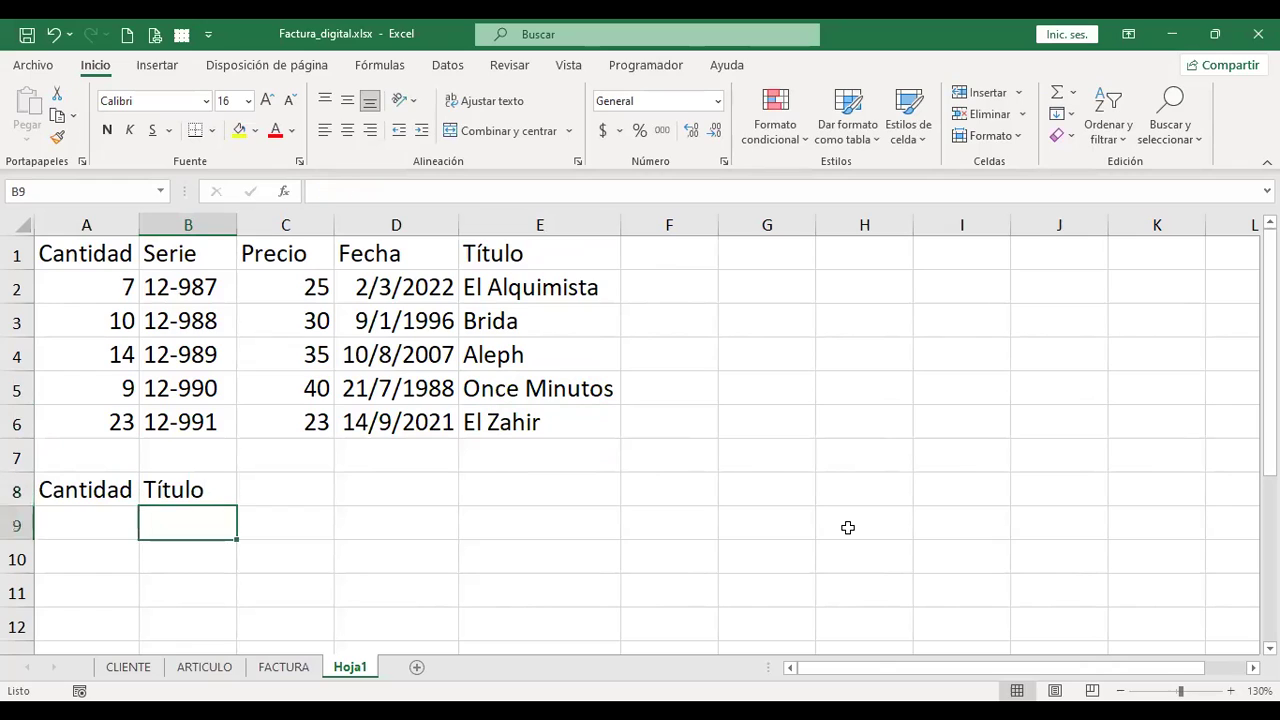
key("Left")
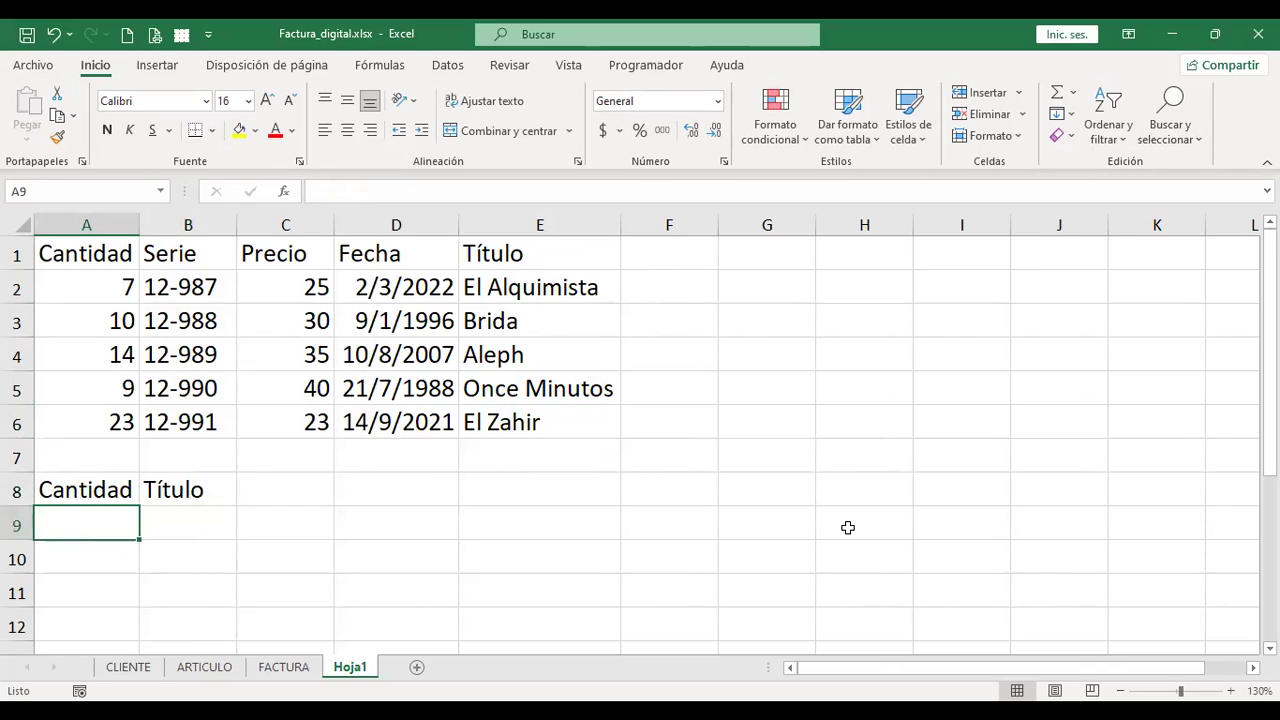
Start a BUSCARV formula in cell B9 with A9 as the lookup value.
key("Right")
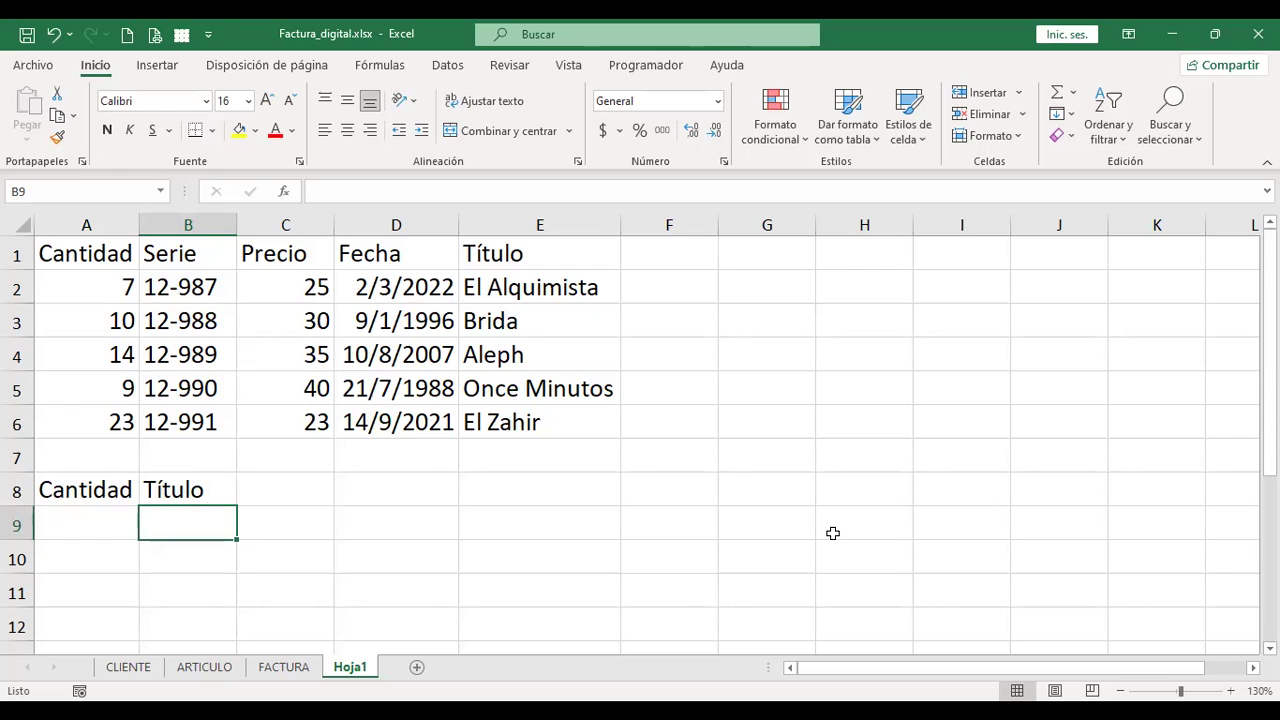
type("+b")
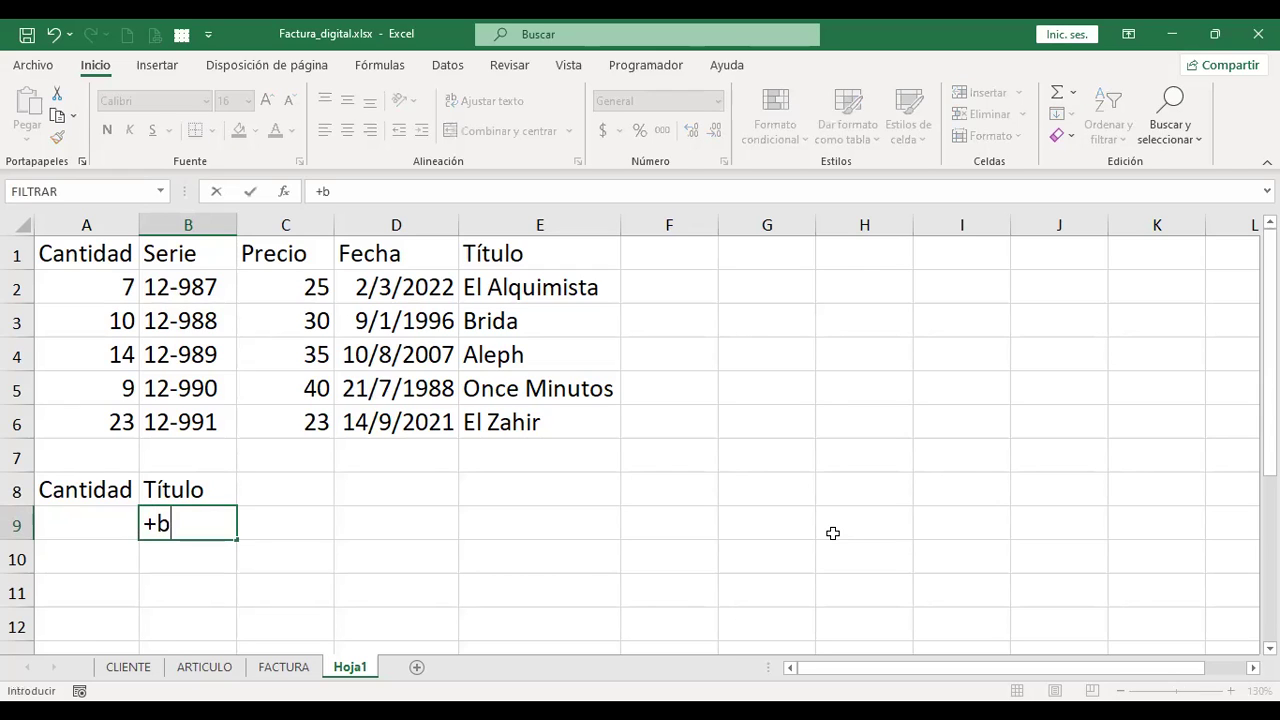
type("us")
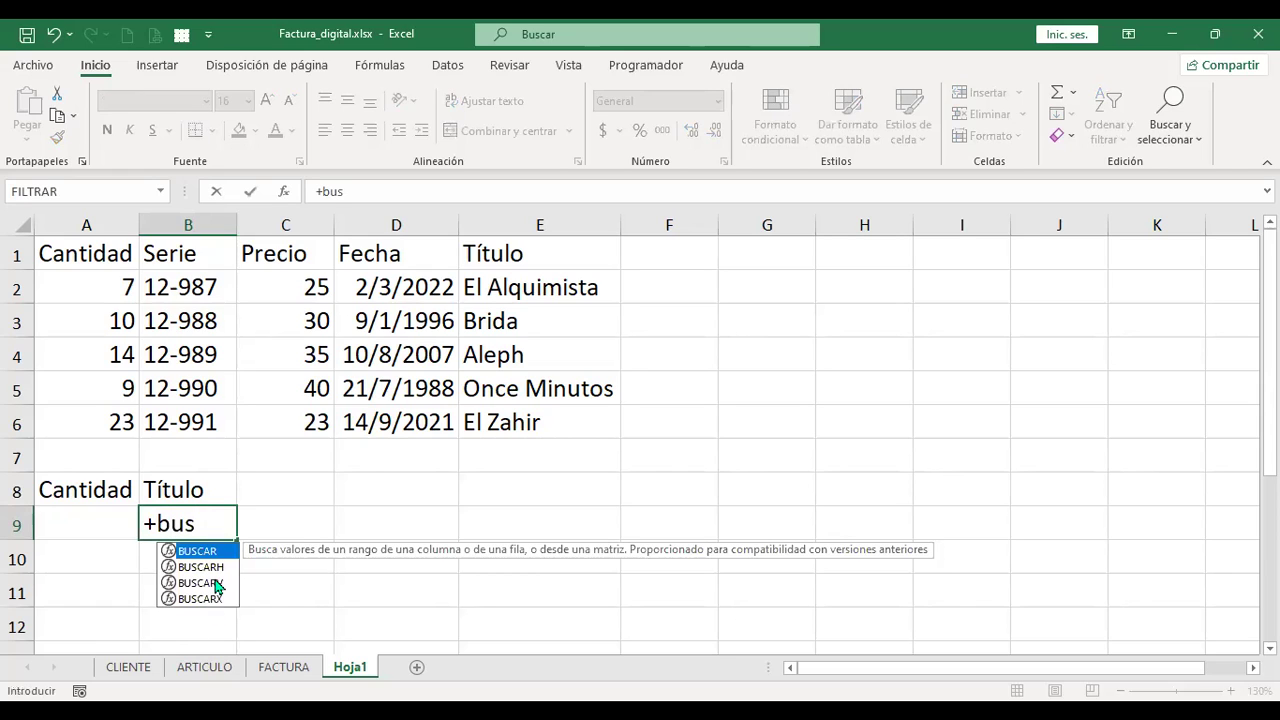
key("Down")
key("Down")
key("Tab")
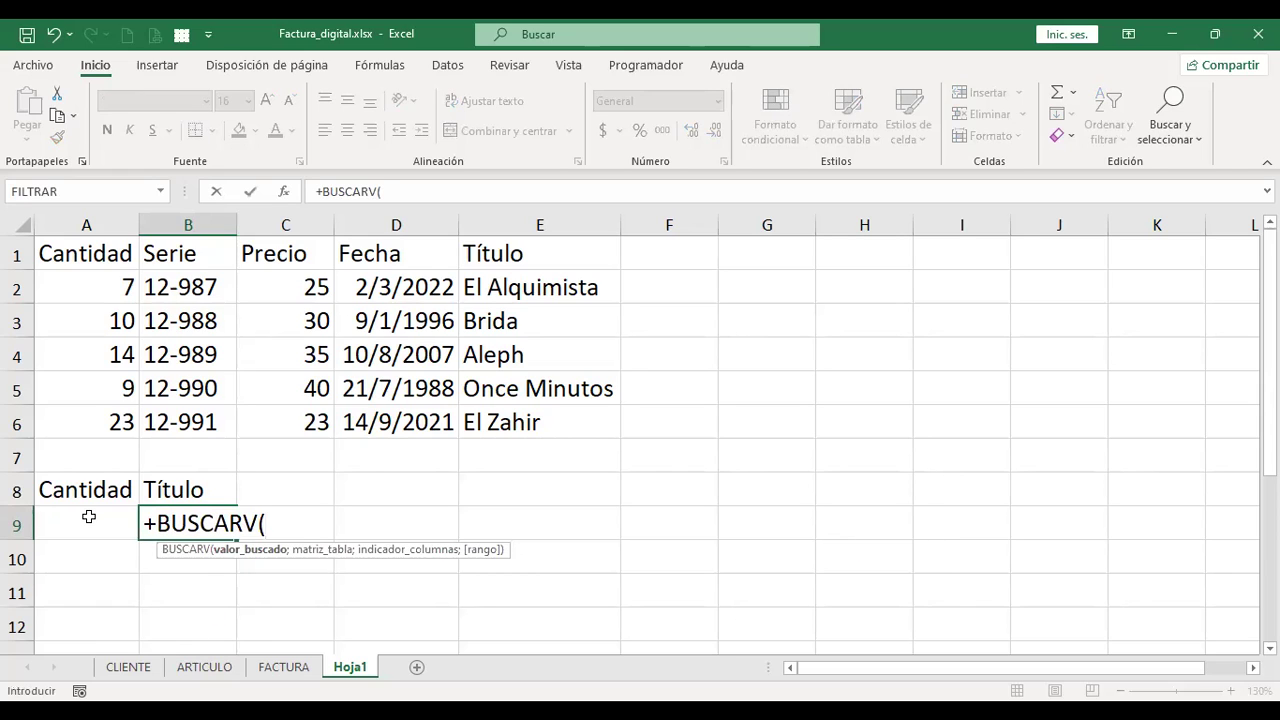
left_click(89, 516)
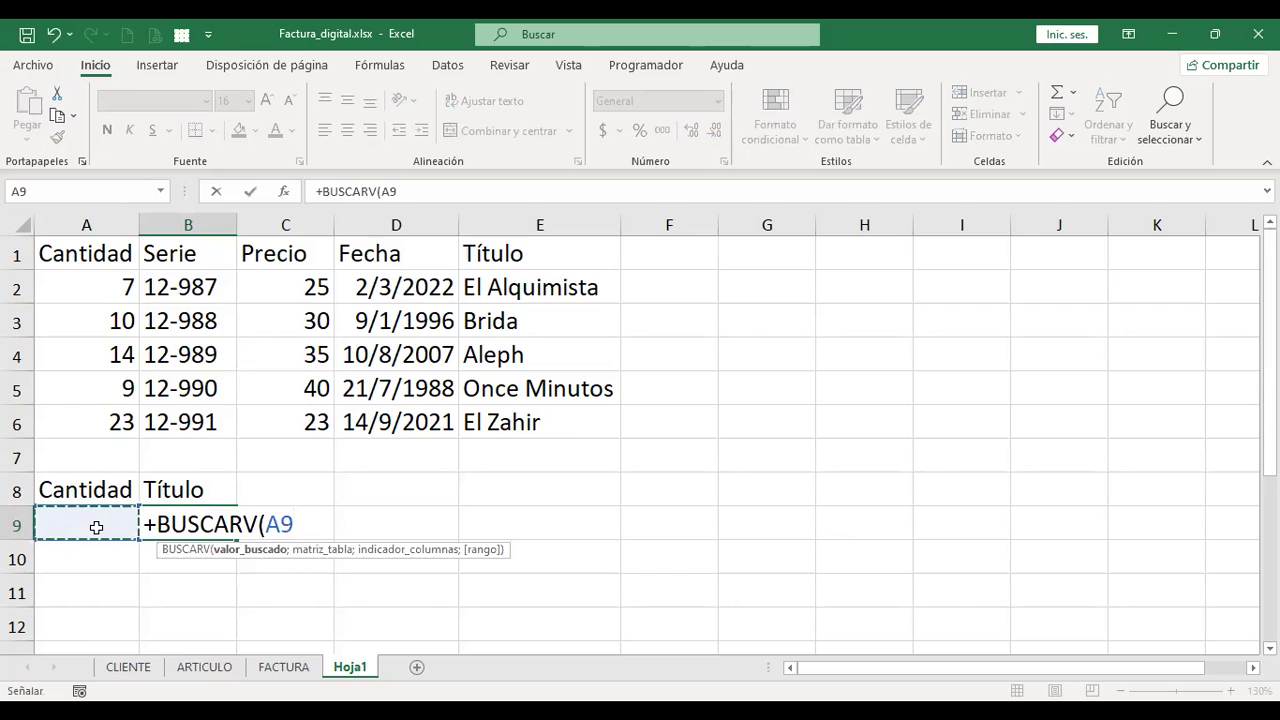
type(";")
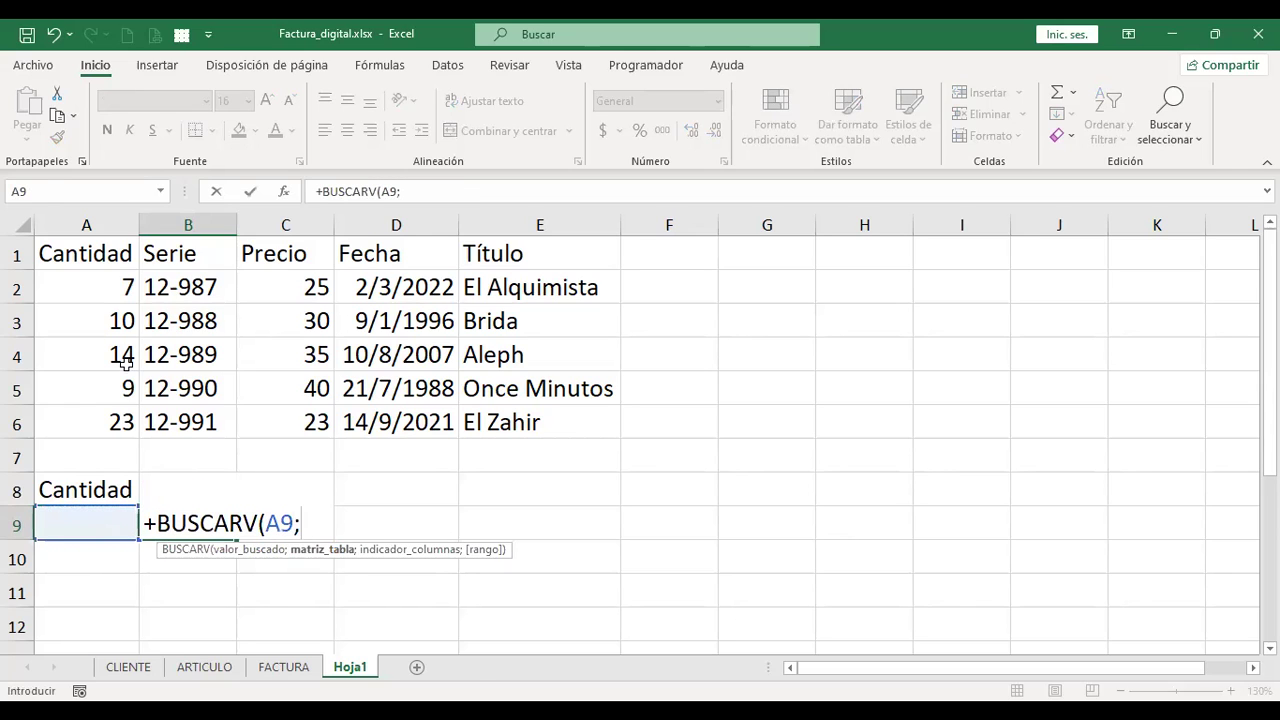
Complete the BUSCARV formula with table range A2:E6, column index 5 and FALSO for an exact match.
left_click_drag(118, 290, 543, 423)
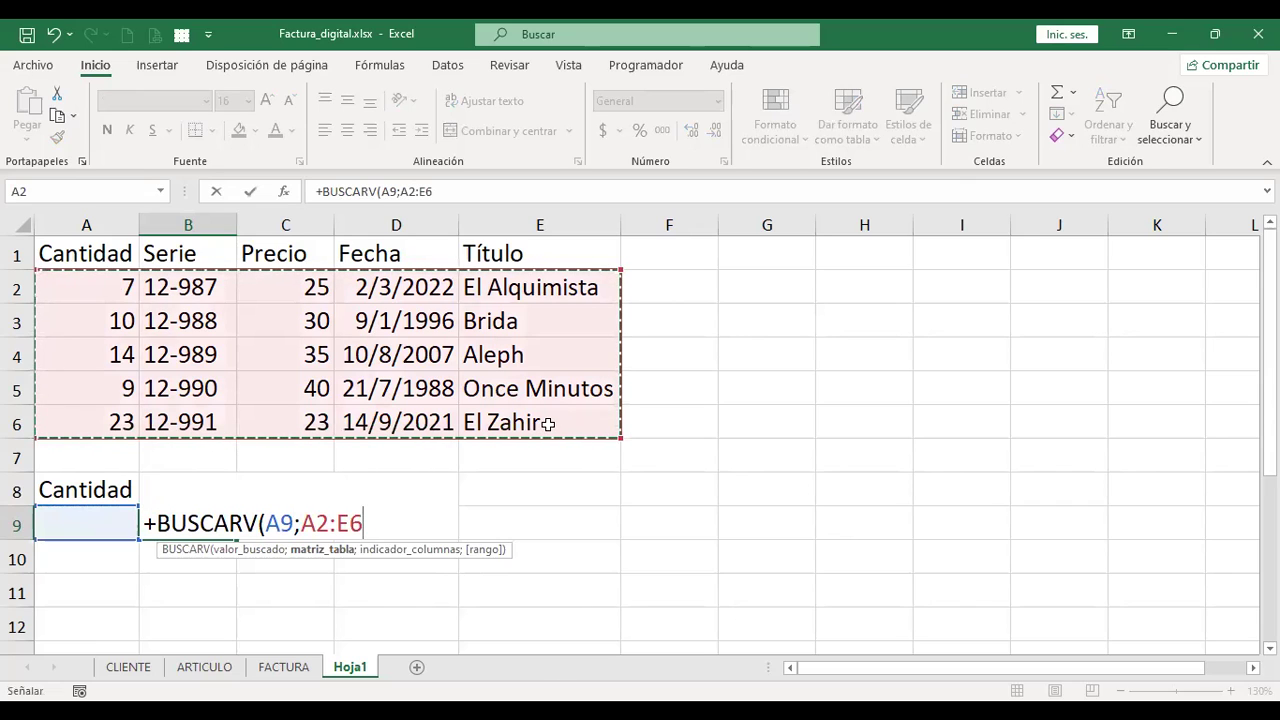
type(";")
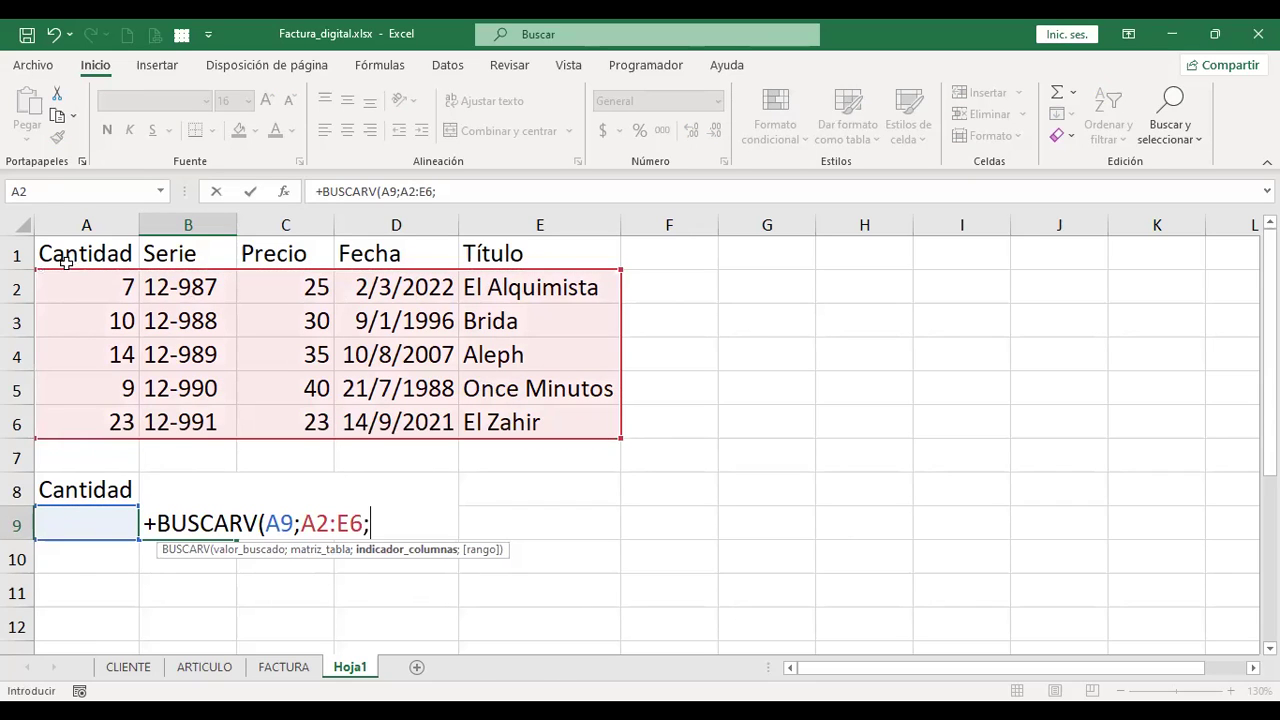
type("5")
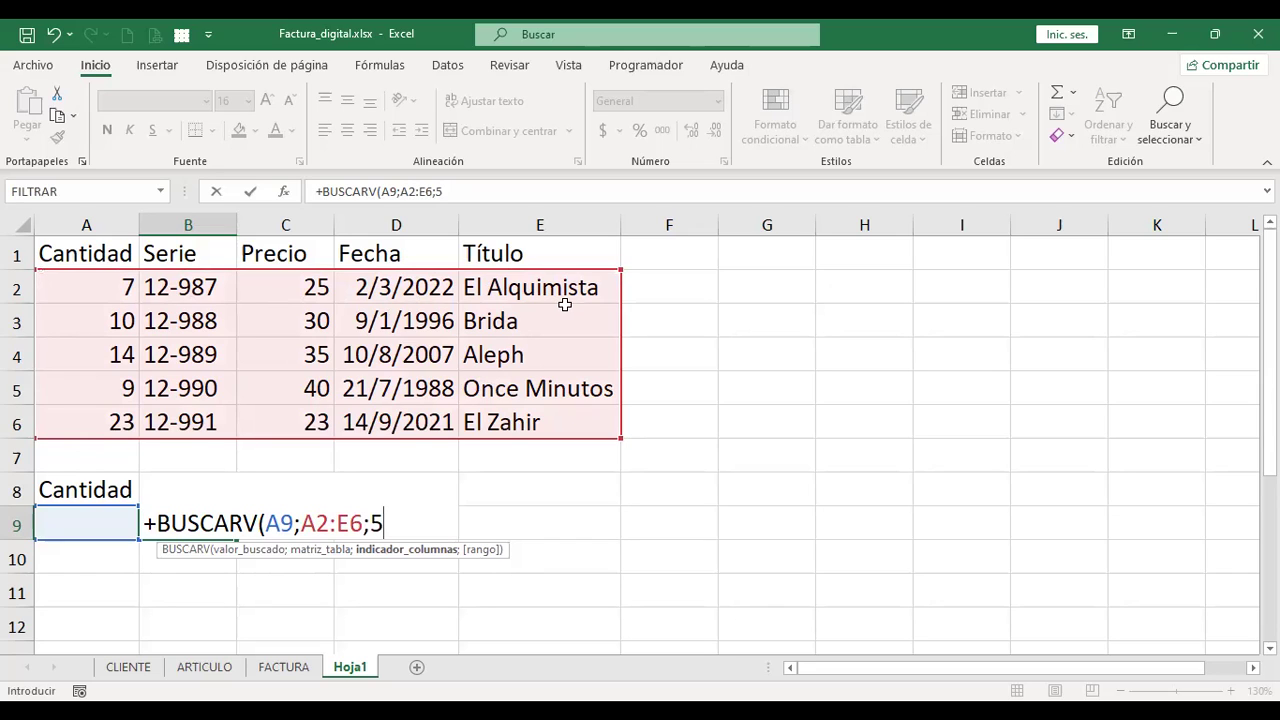
type(";")
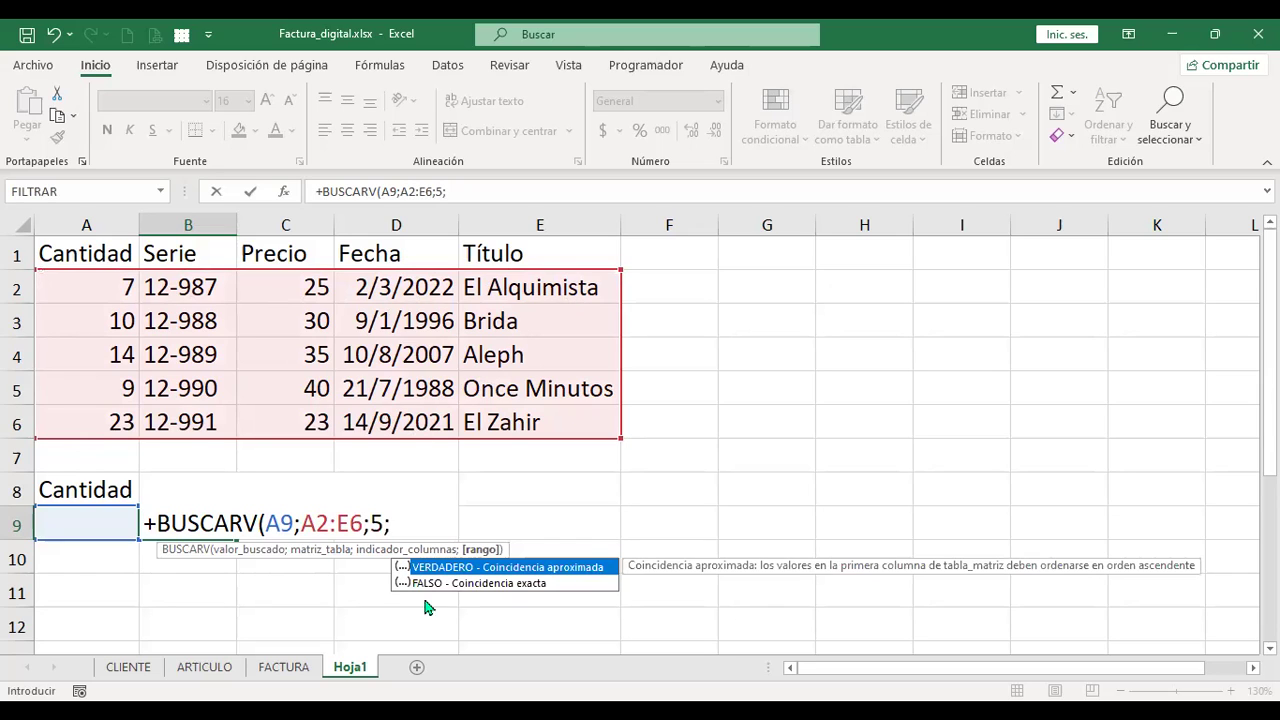
double_click(490, 584)
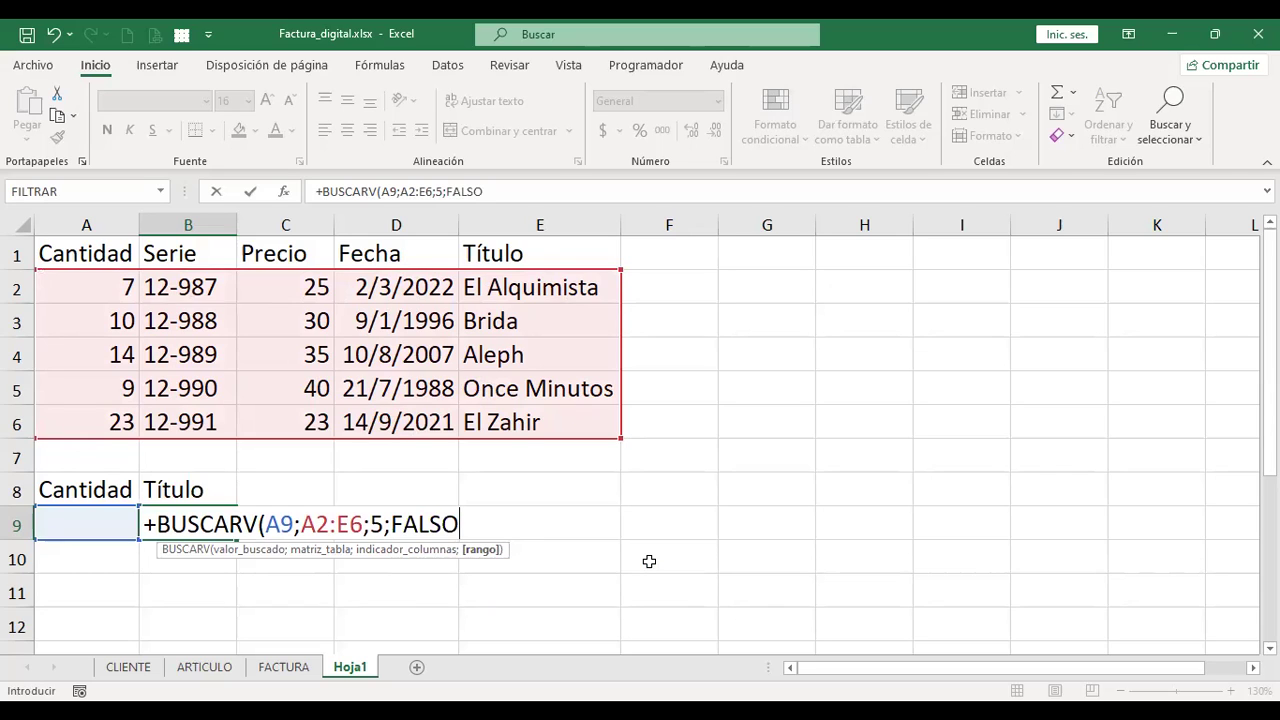
type(")")
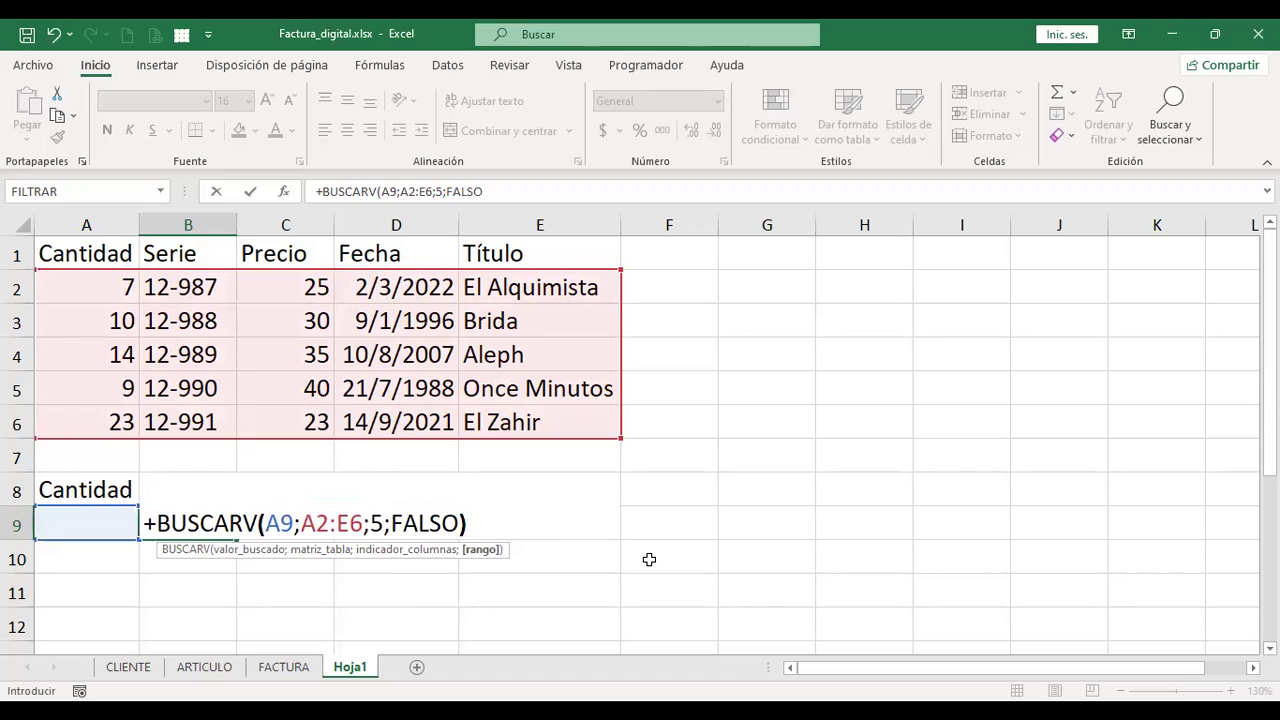
key("Return")
Enter the quantity 7 in cell A9 to test the title lookup.
key("Left")
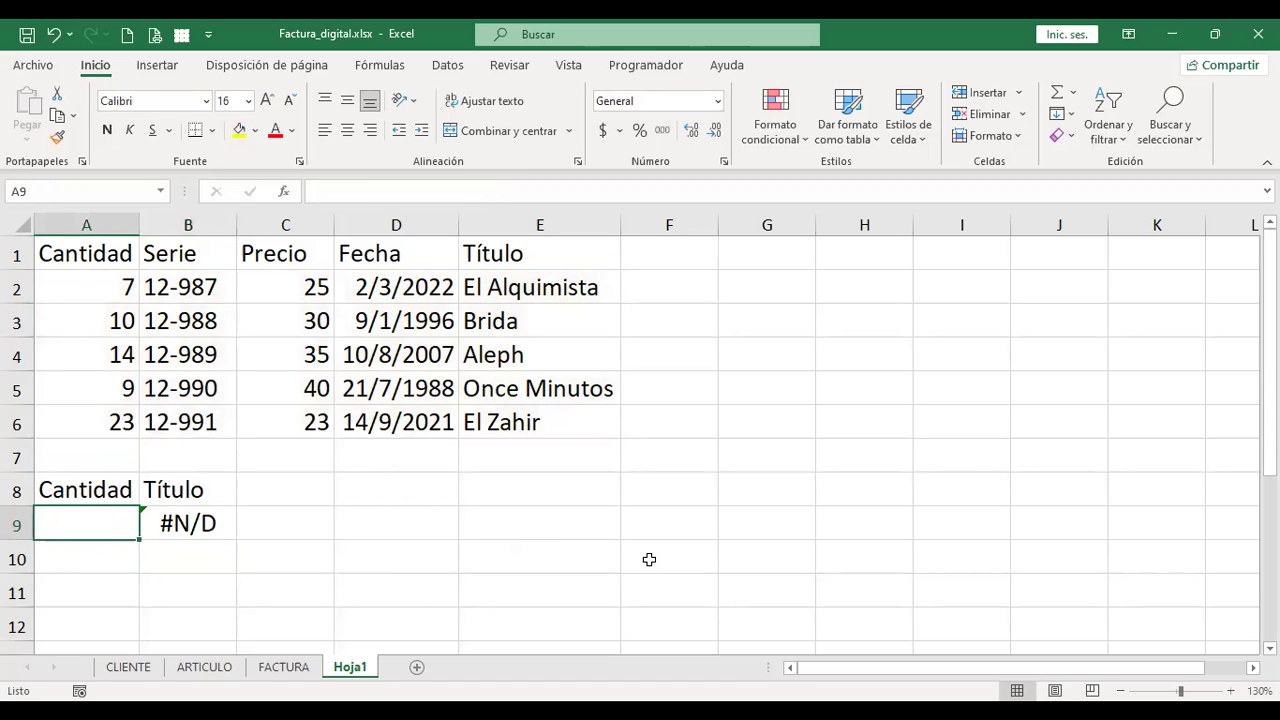
type("7")
key("Tab")
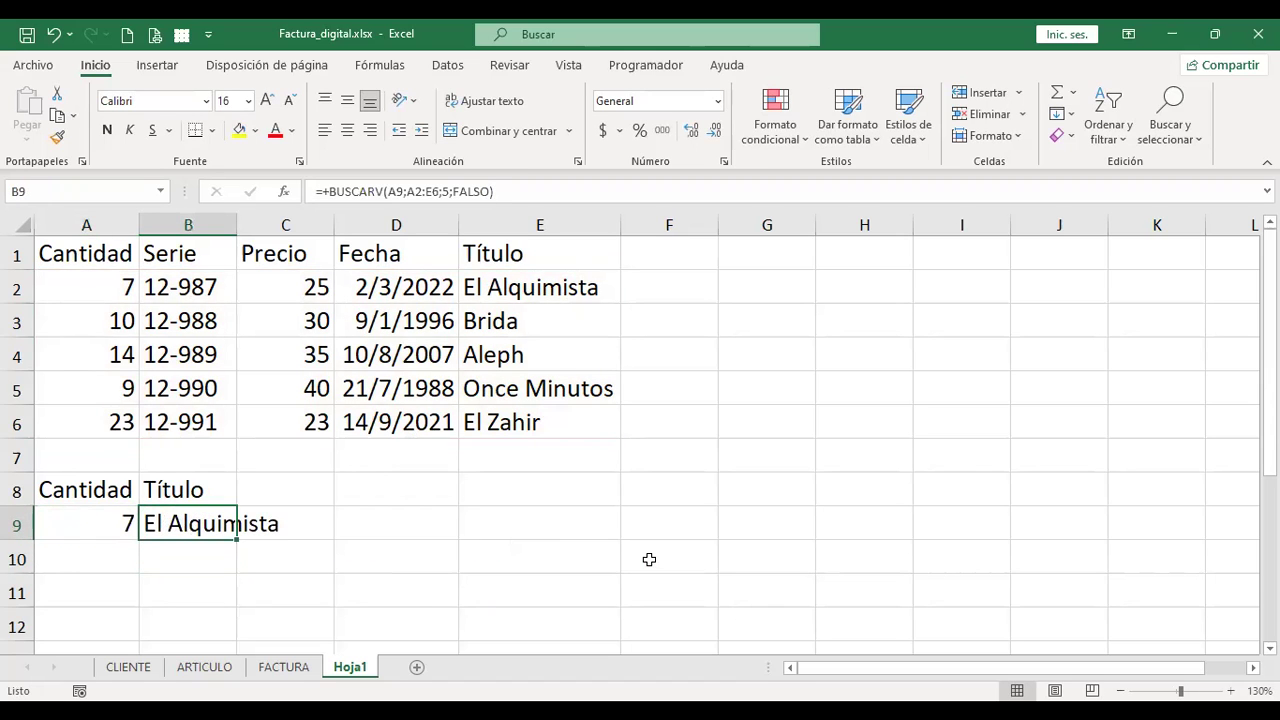
Fit column B's width to its contents and enter the quantity 11 in cell A9.
double_click(234, 227)
key("Left")
type("11")
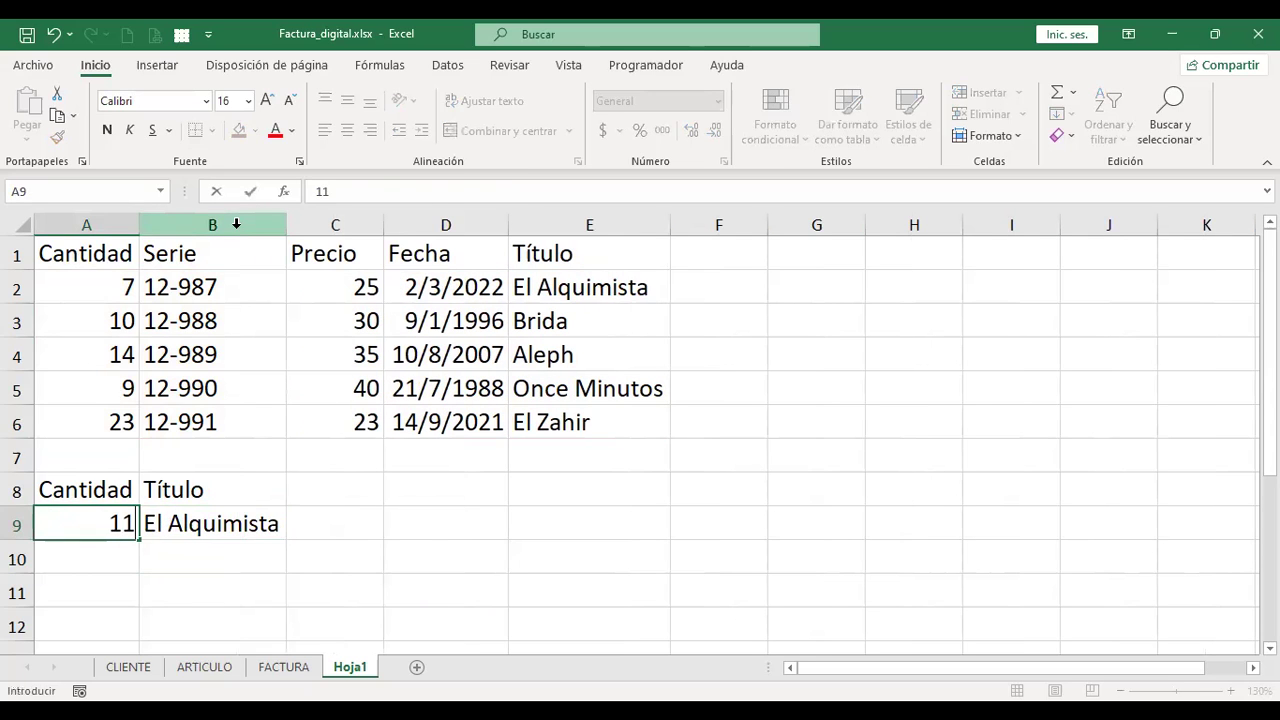
key("Tab")
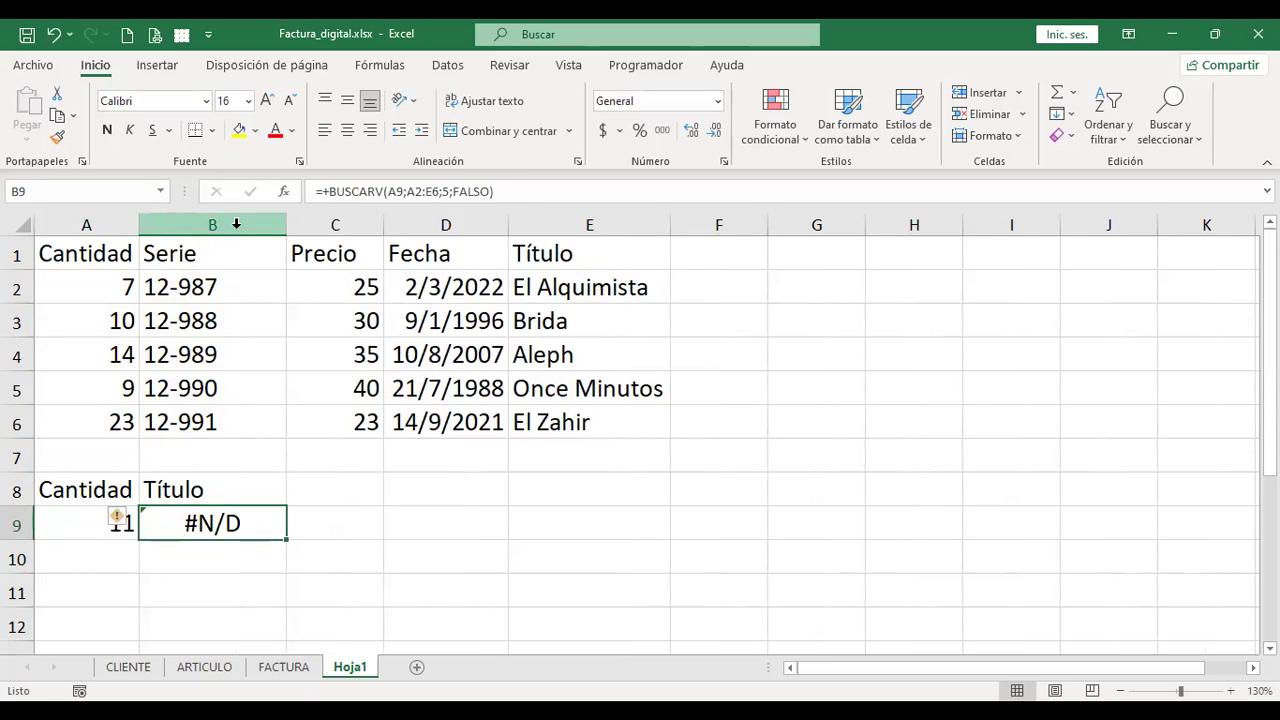
key("F2")
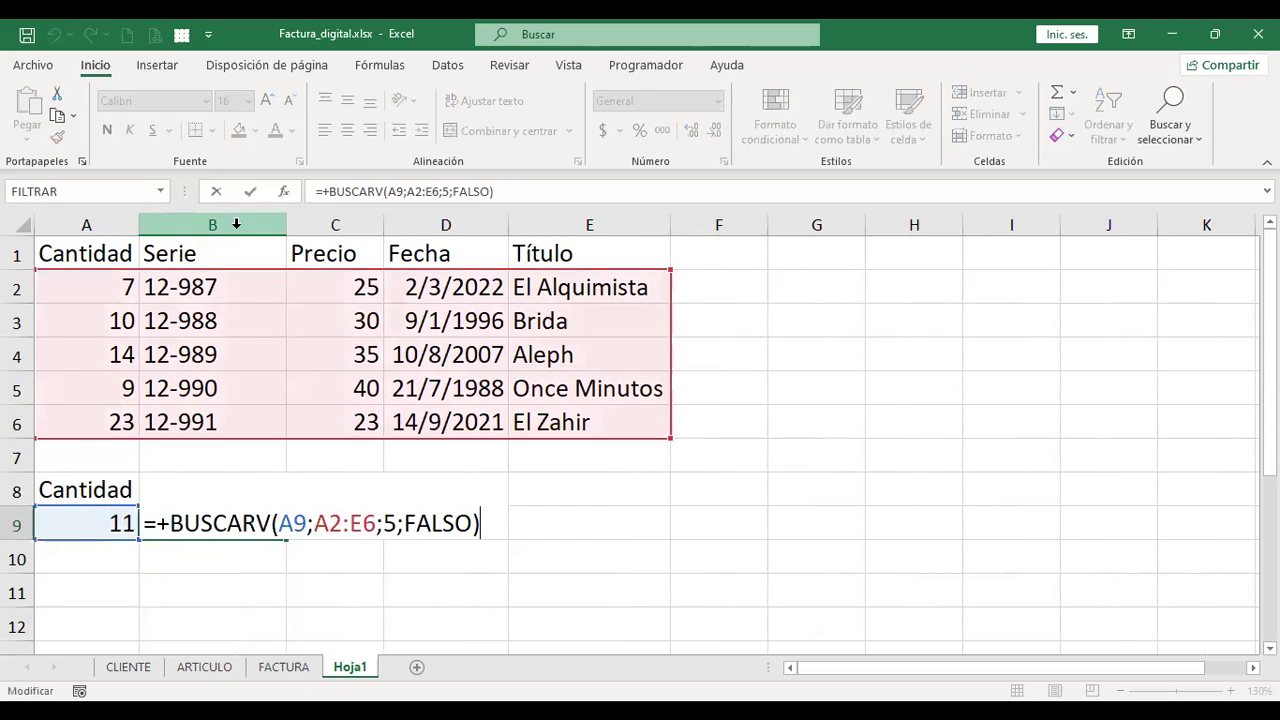
key("Home")
key("Right")
key("Return")
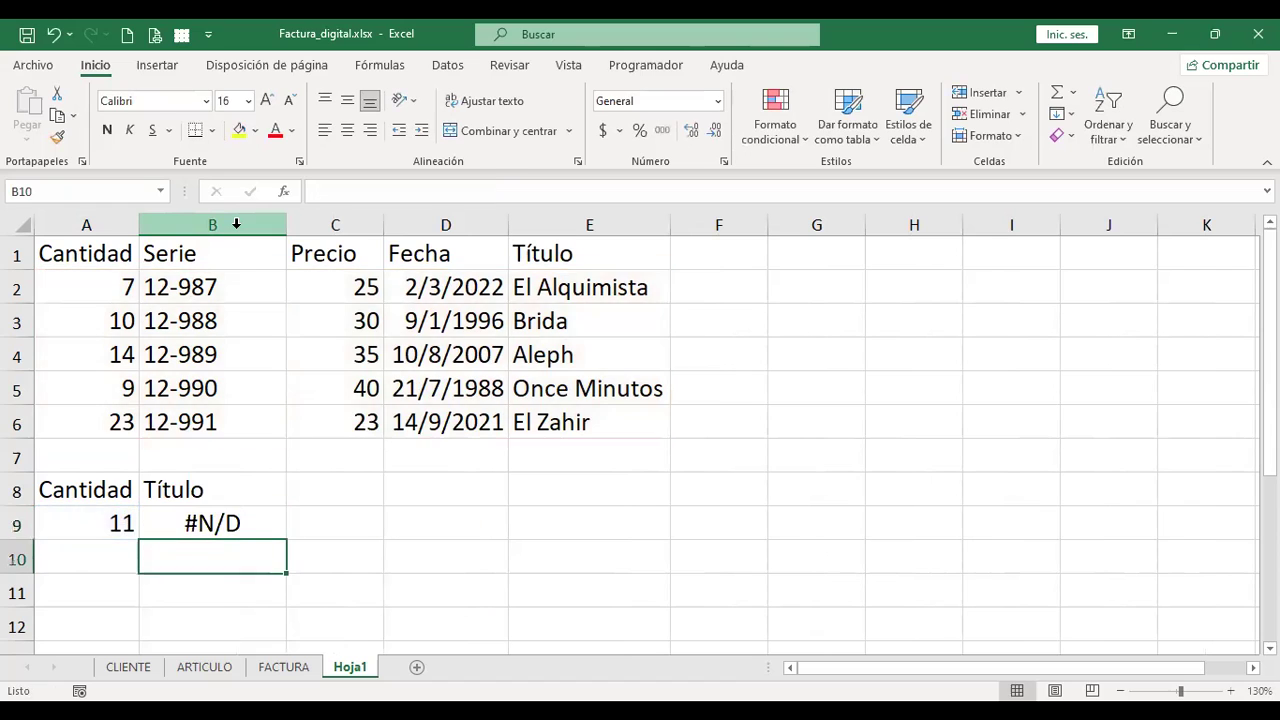
key("Up")
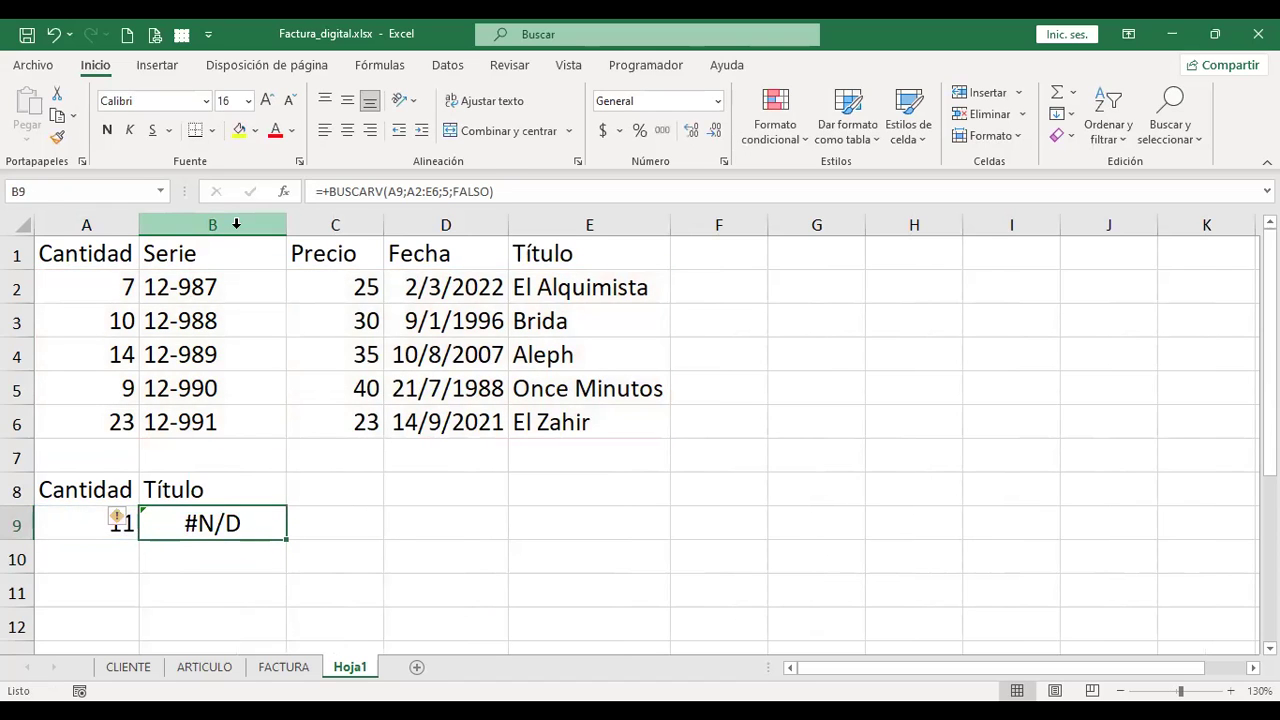
Remove the leading plus sign from the formula in B9 and insert SI.ERROR( before BUSCARV.
key("F2")
key("Home")
key("Right")
key("Delete")
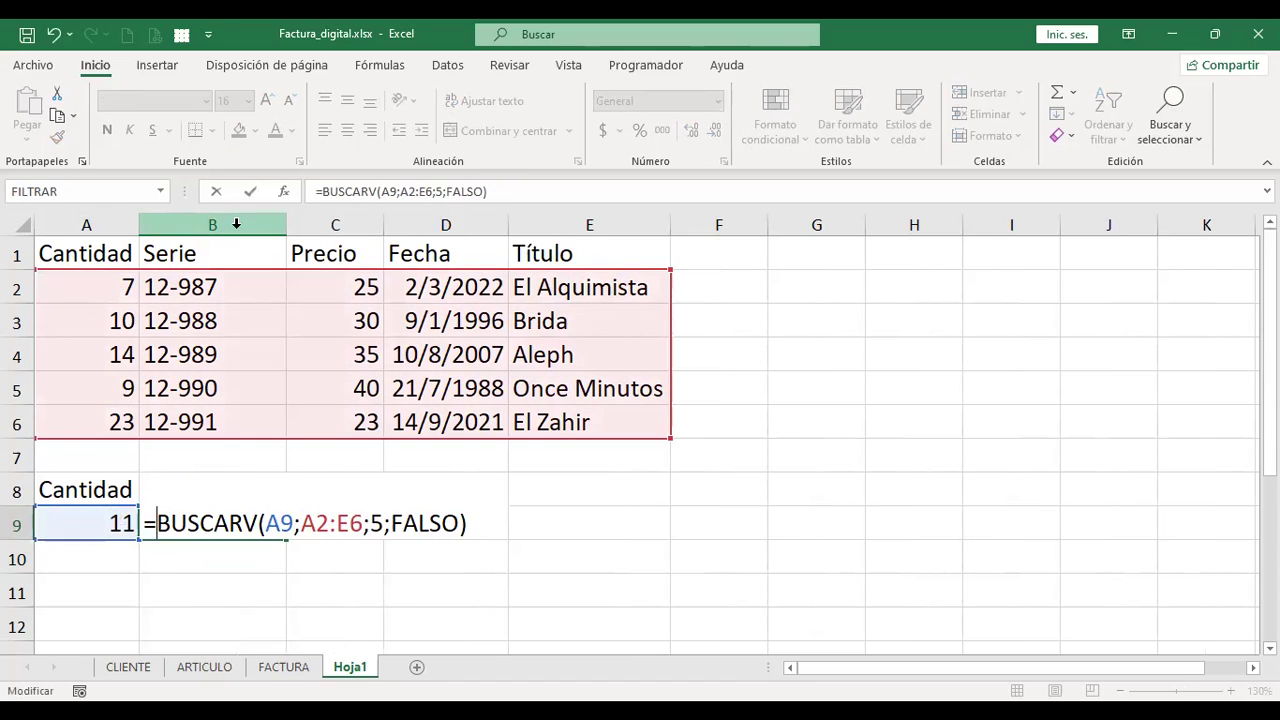
type("si.")
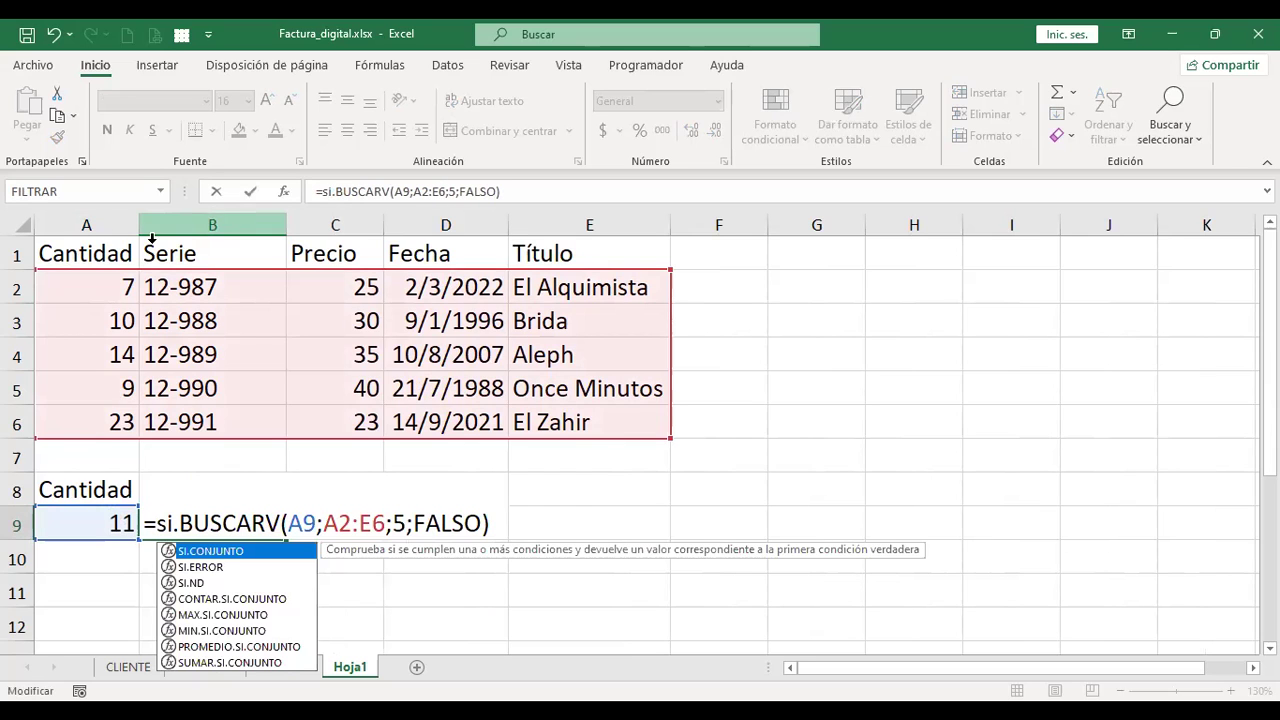
double_click(200, 568)
left_click(200, 568)
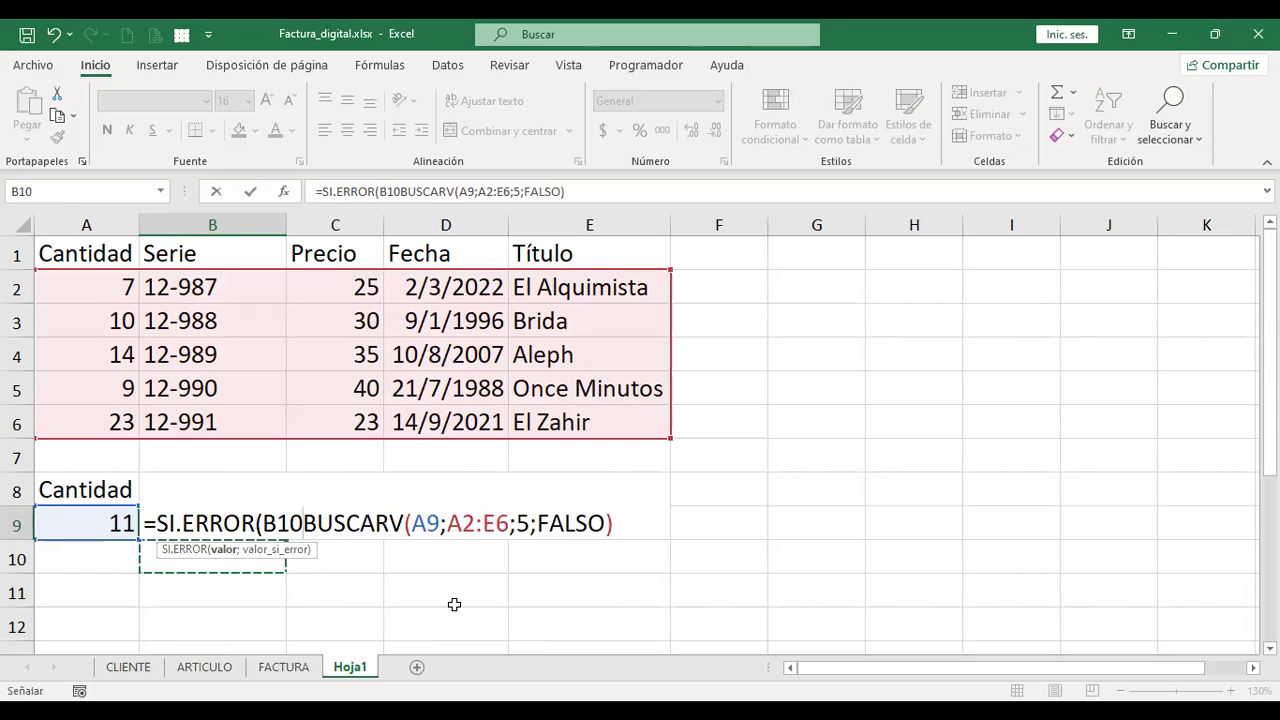
key("BackSpace")
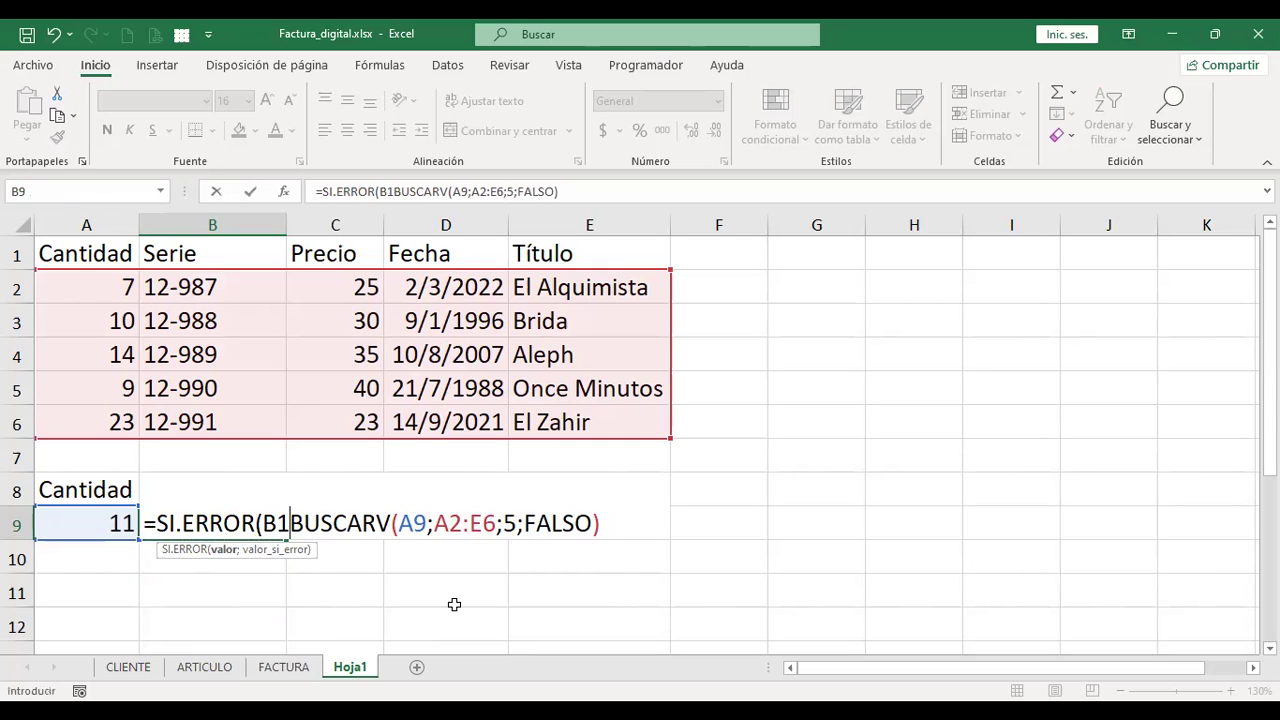
key("BackSpace")
key("BackSpace")
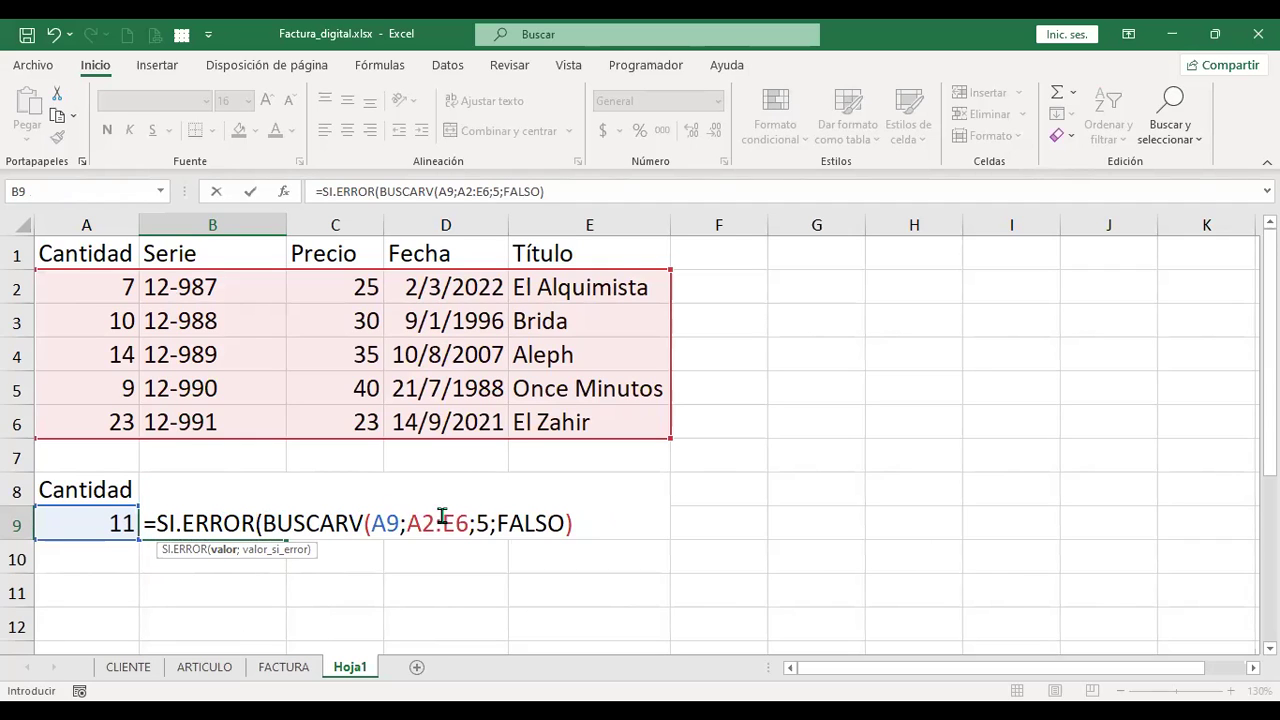
Complete the SI.ERROR formula in B9 with "No existe" as the value returned on error.
left_click(642, 520)
type(";")
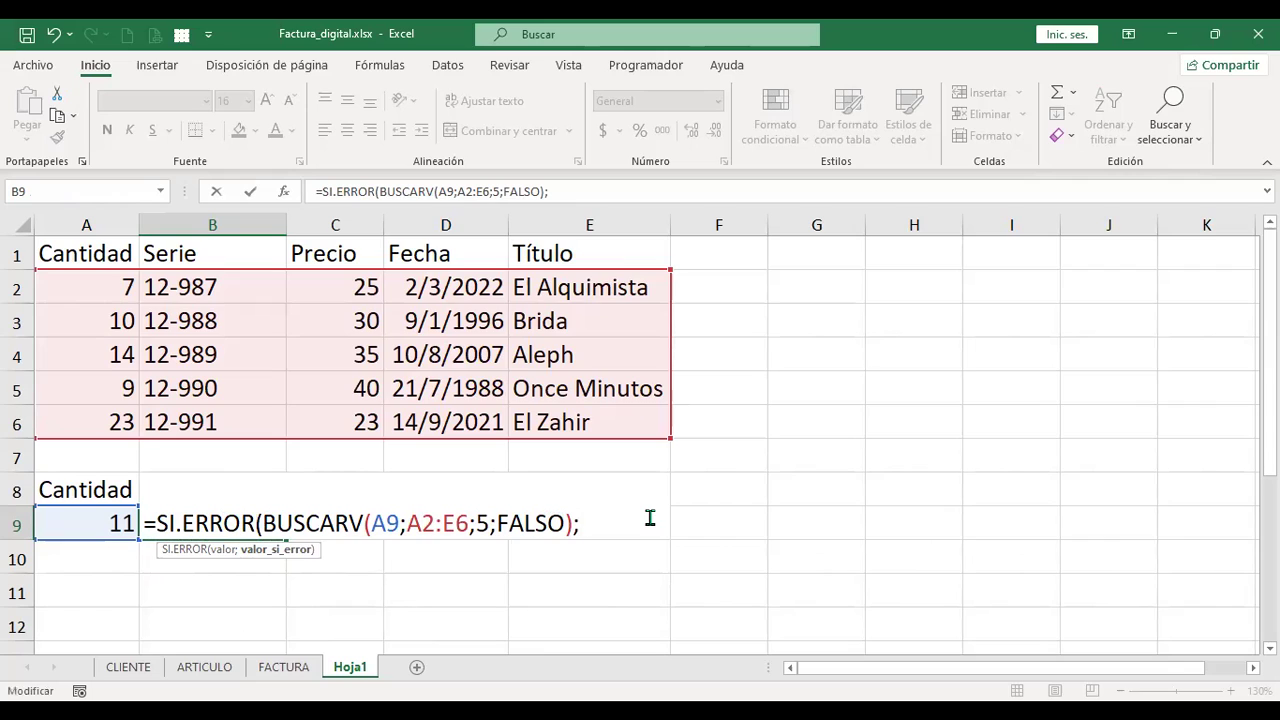
type("\"No exit")
key("BackSpace")
type("ste\"")
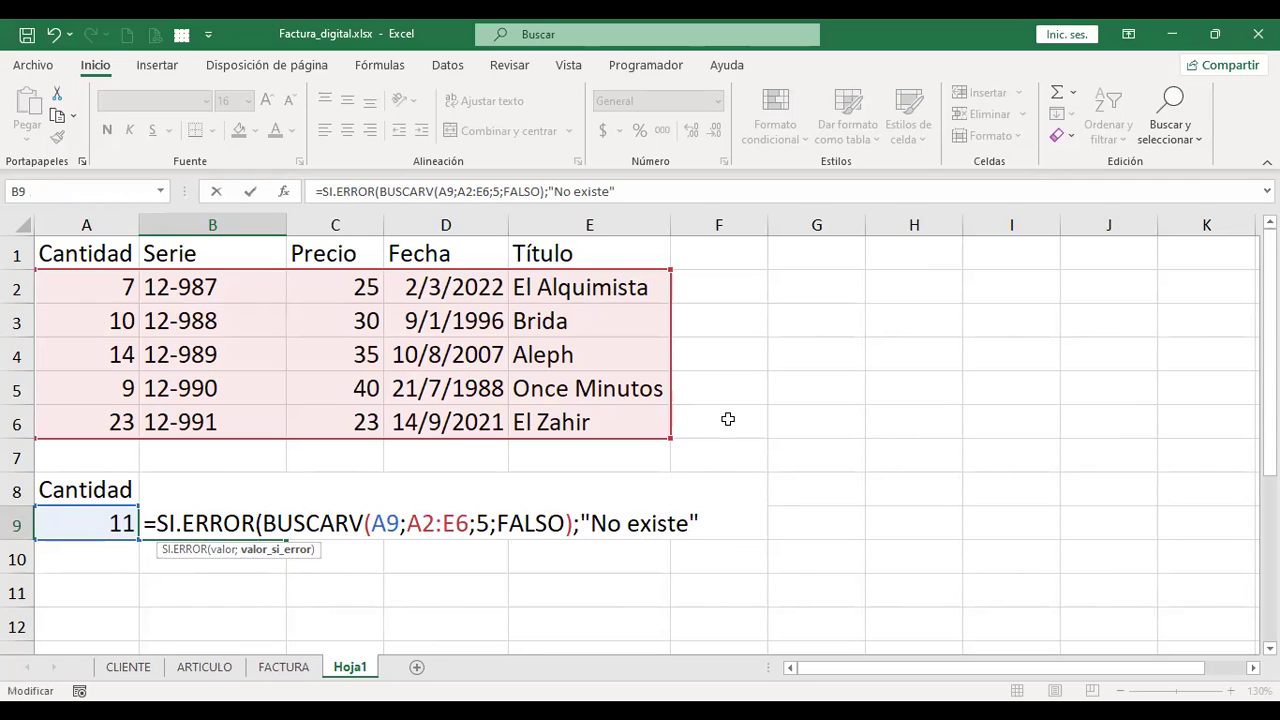
type(")")
key("Return")
Enter the quantity 10 in cell A9 to test the lookup with an existing value.
key("Up")
key("Left")
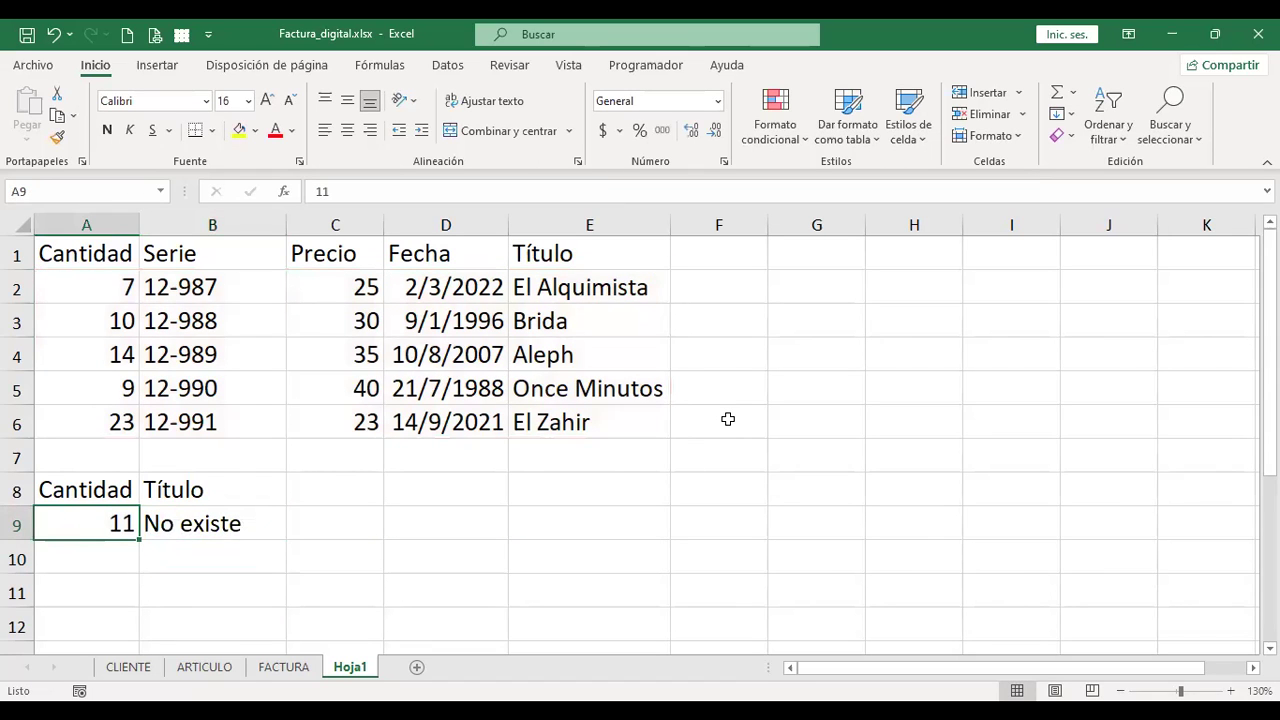
type("10")
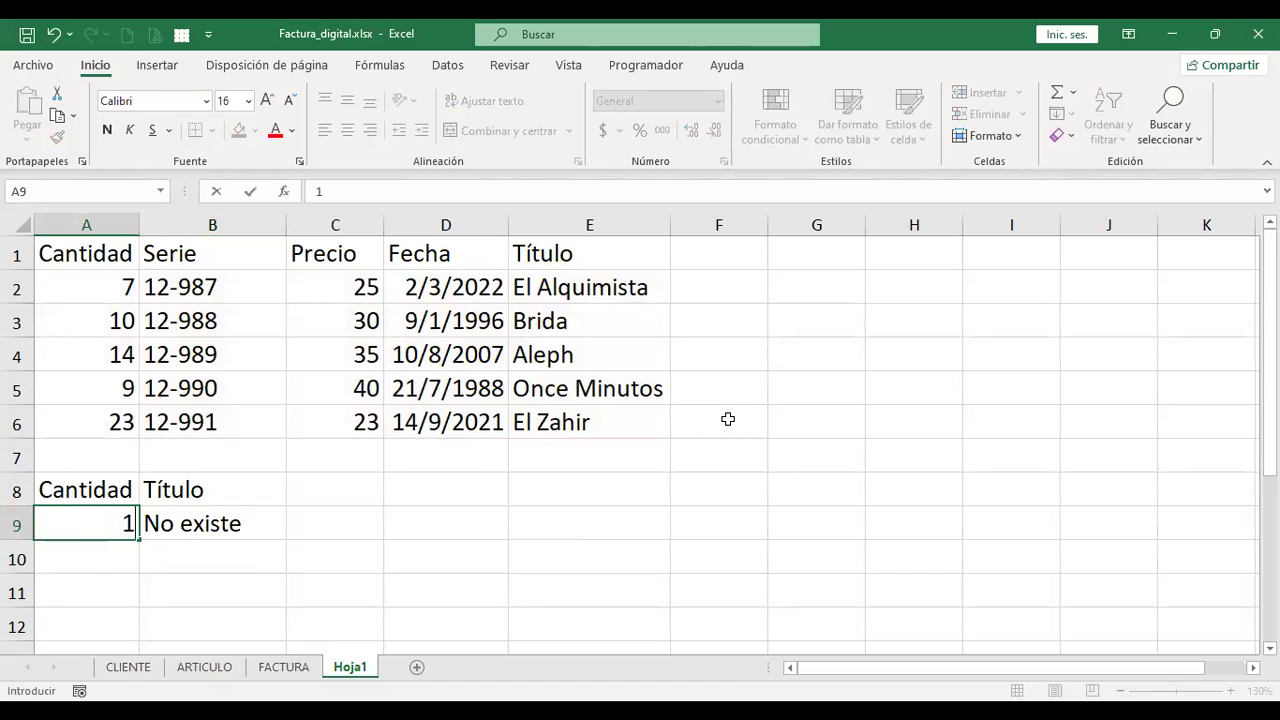
key("Return")
key("Up")
key("Right")
Enter the missing quantity 13 in cell A9 and review the SI.ERROR formula in B9.
key("Left")
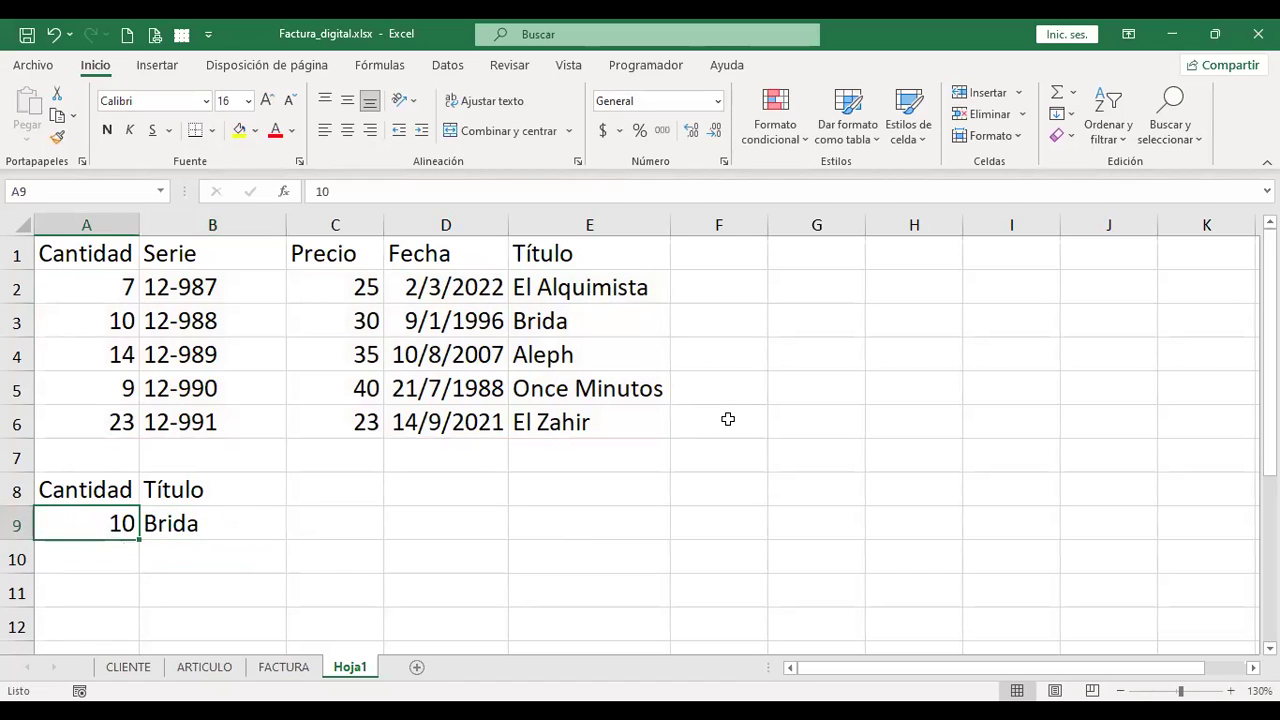
type("13")
key("Return")
key("Up")
key("Right")
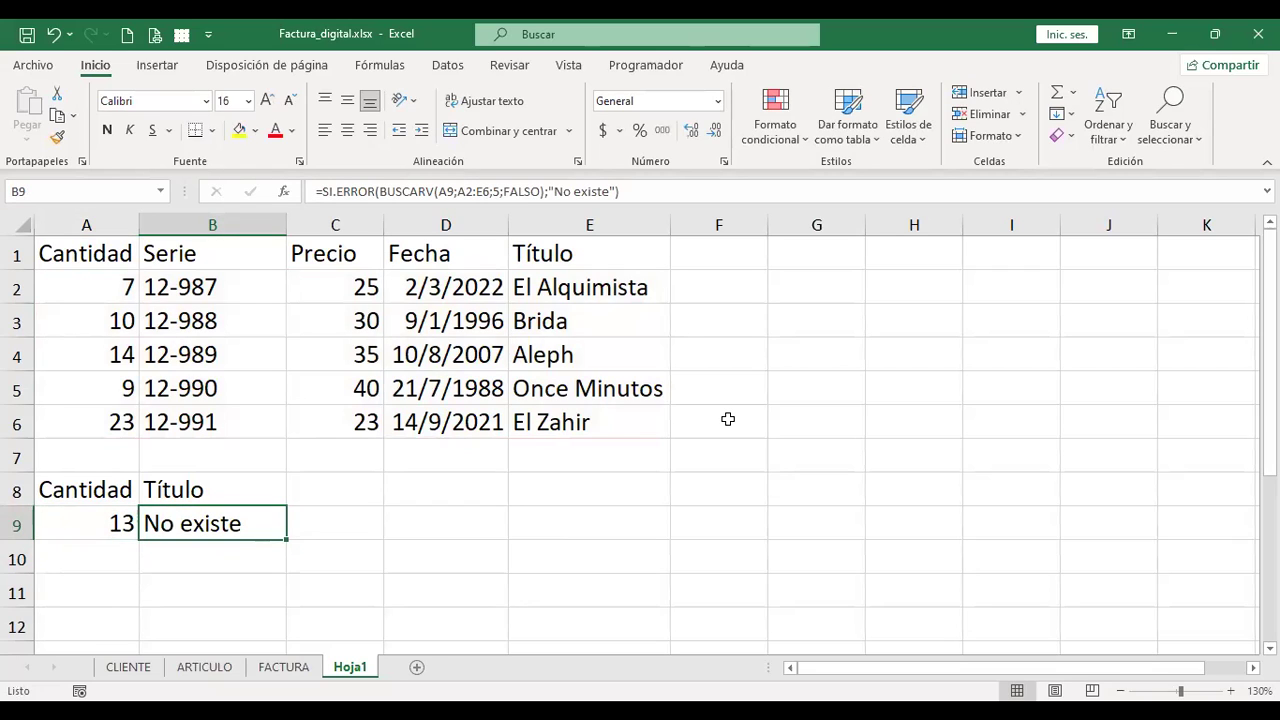
key("F2")
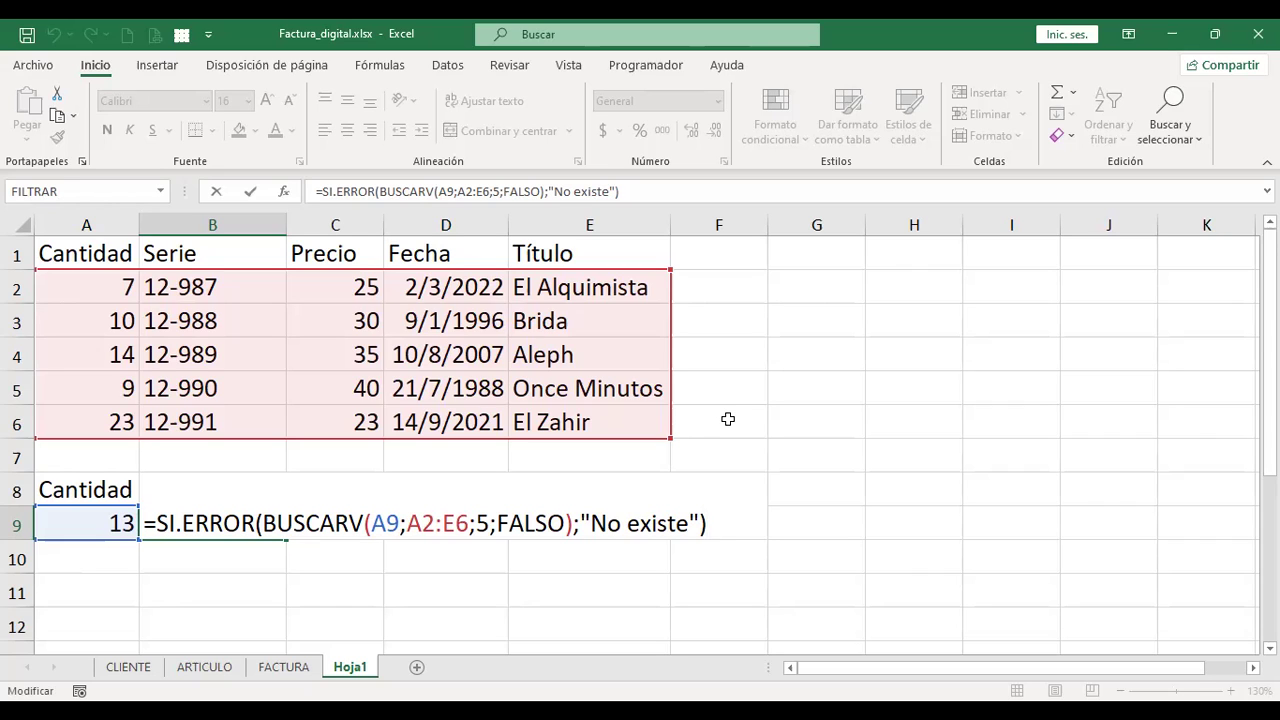
key("Return")
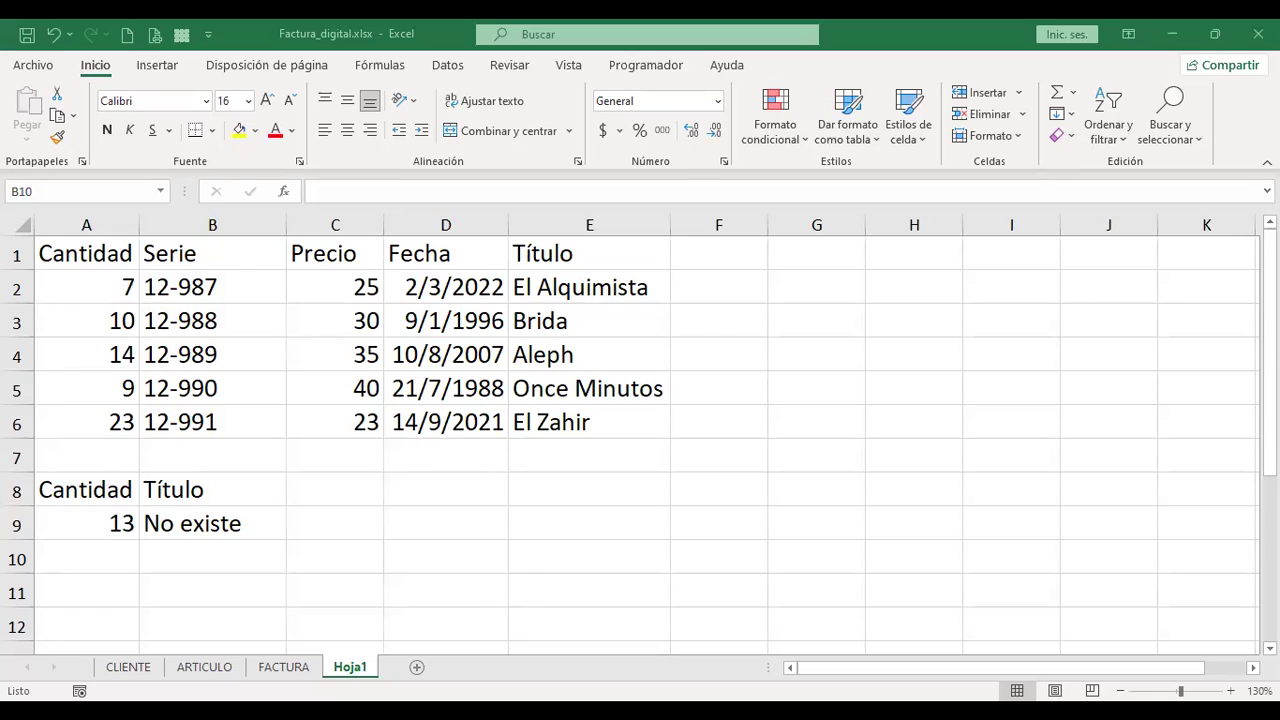
Add the heading Función coincidir in cell A11.
left_click(273, 572)
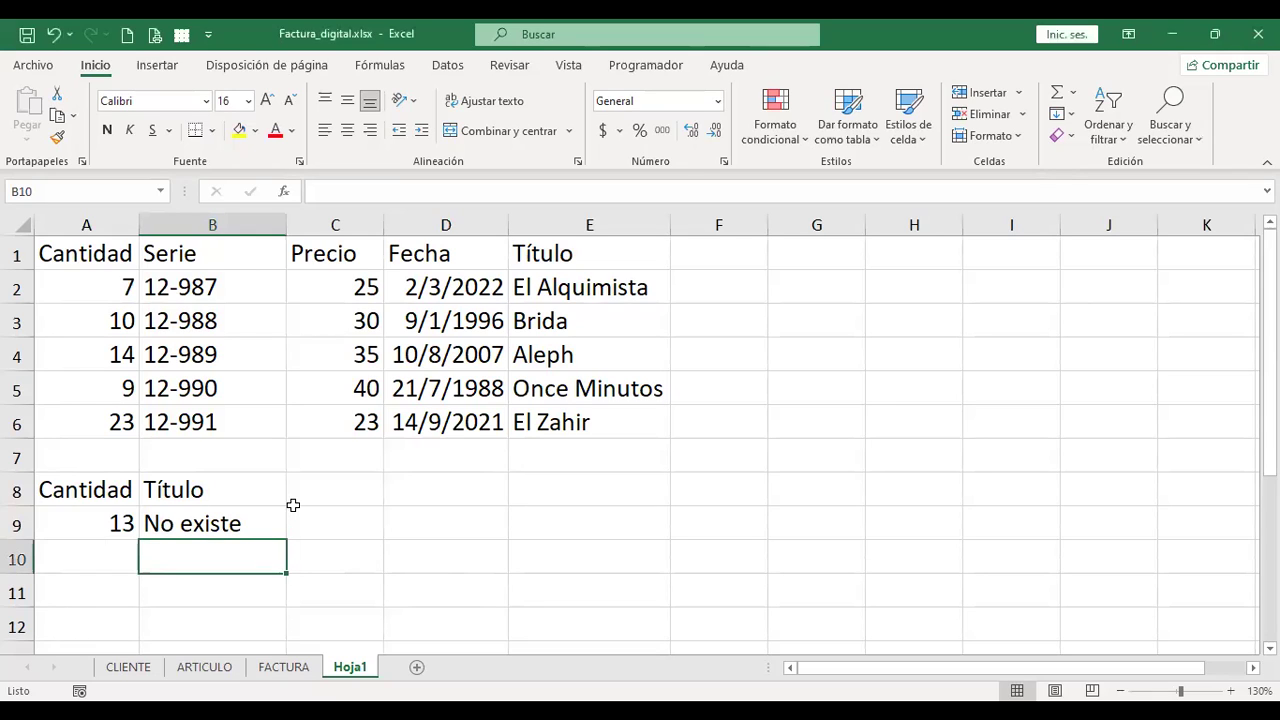
left_click(89, 591)
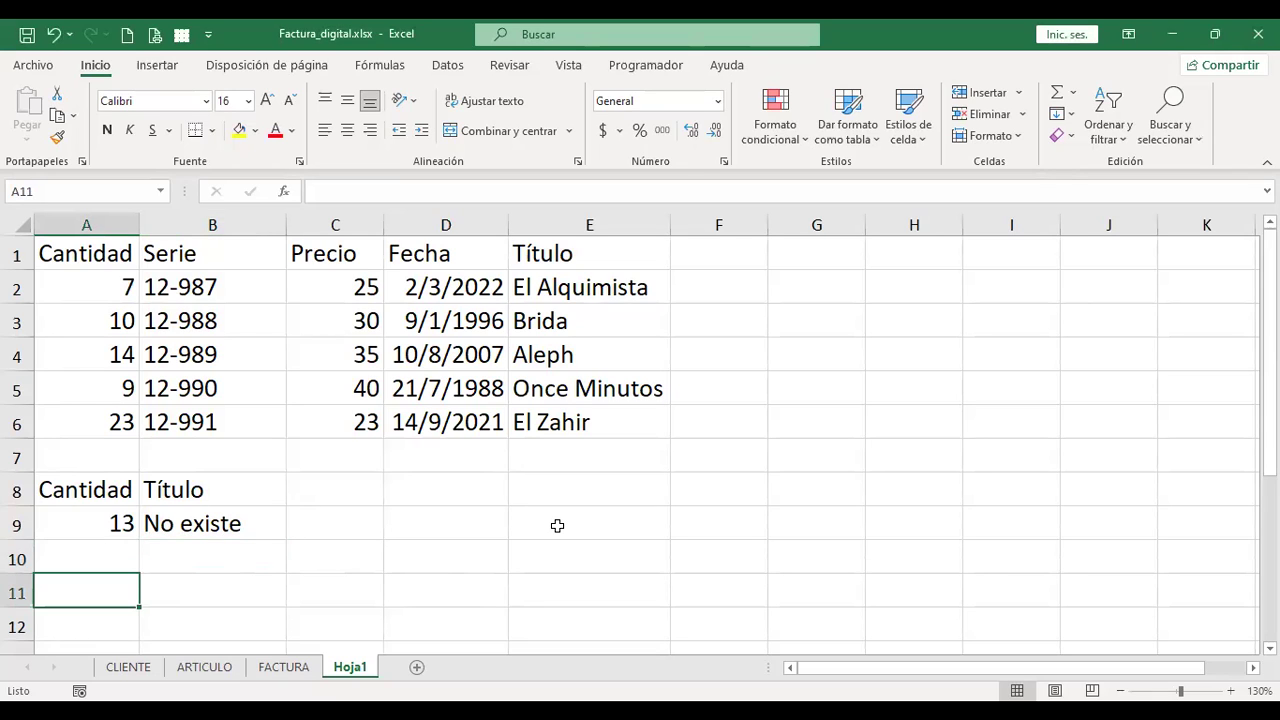
type("Función ")
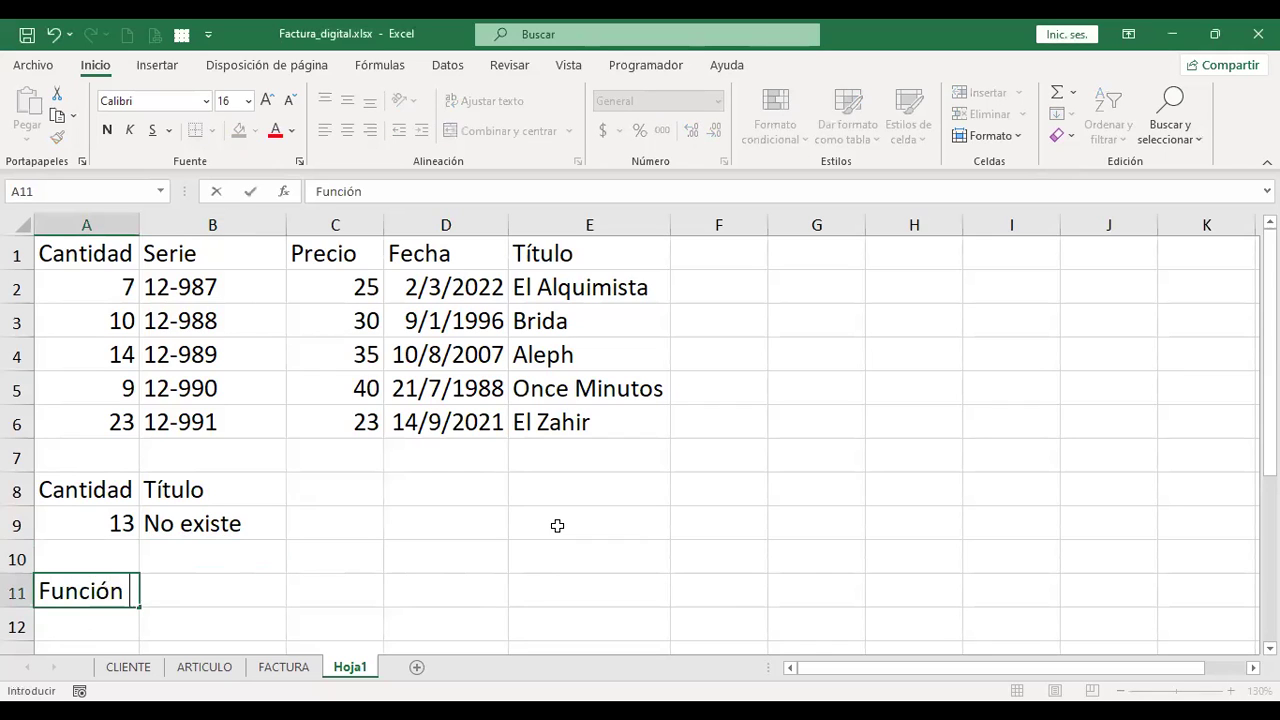
type("coincidir")
key("Return")
key("Up")
Start a COINCIDIR formula in cell A12 with A9 as the lookup value.
scroll(557, 525, "down", 1)
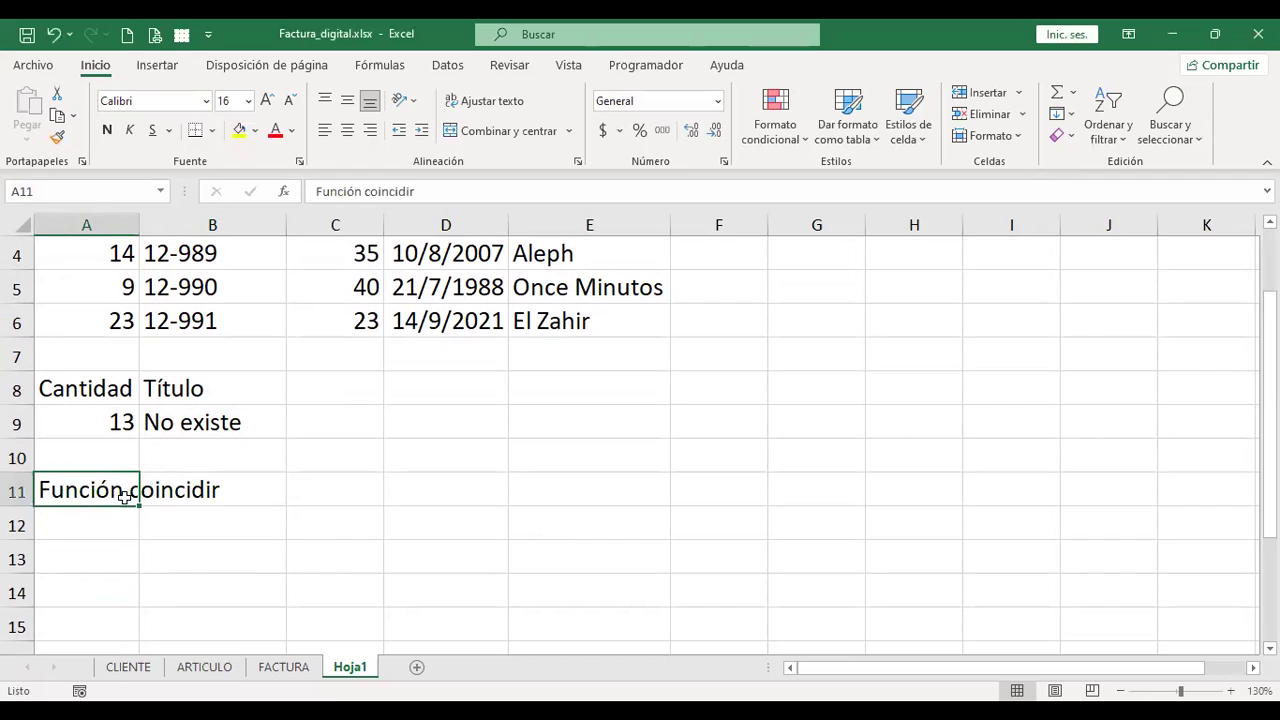
left_click(100, 522)
type("+")
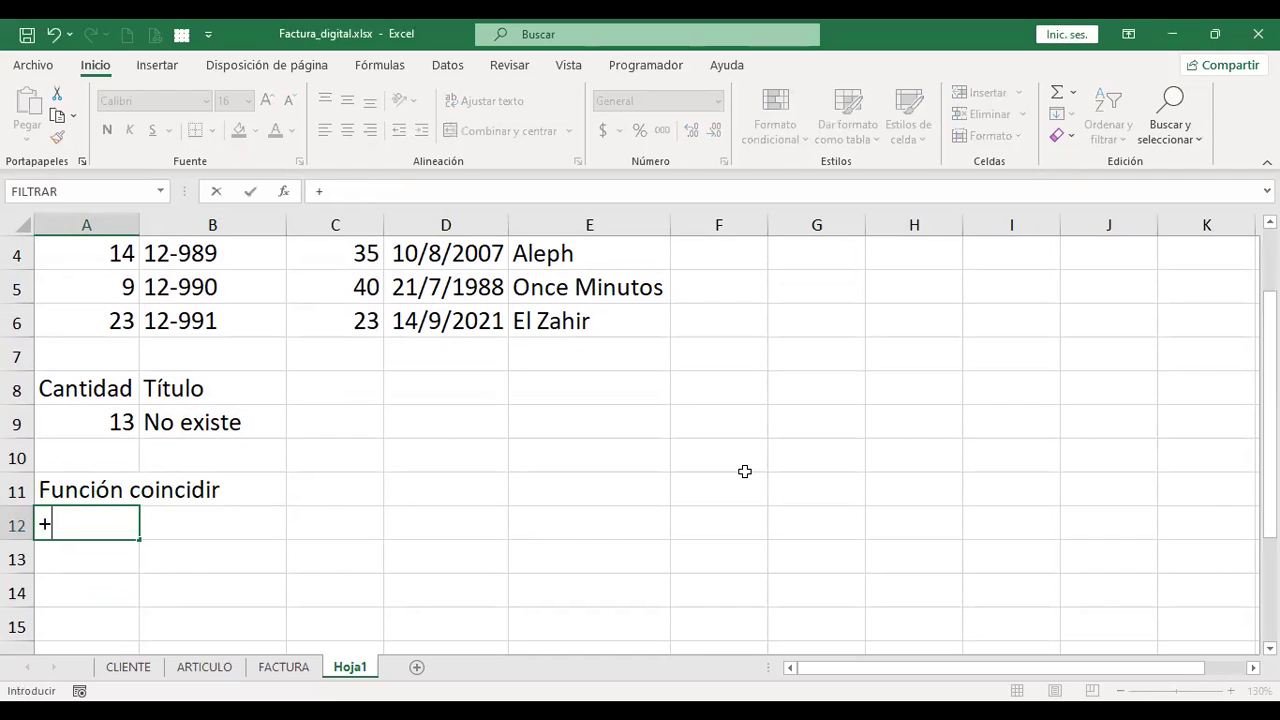
type("coin")
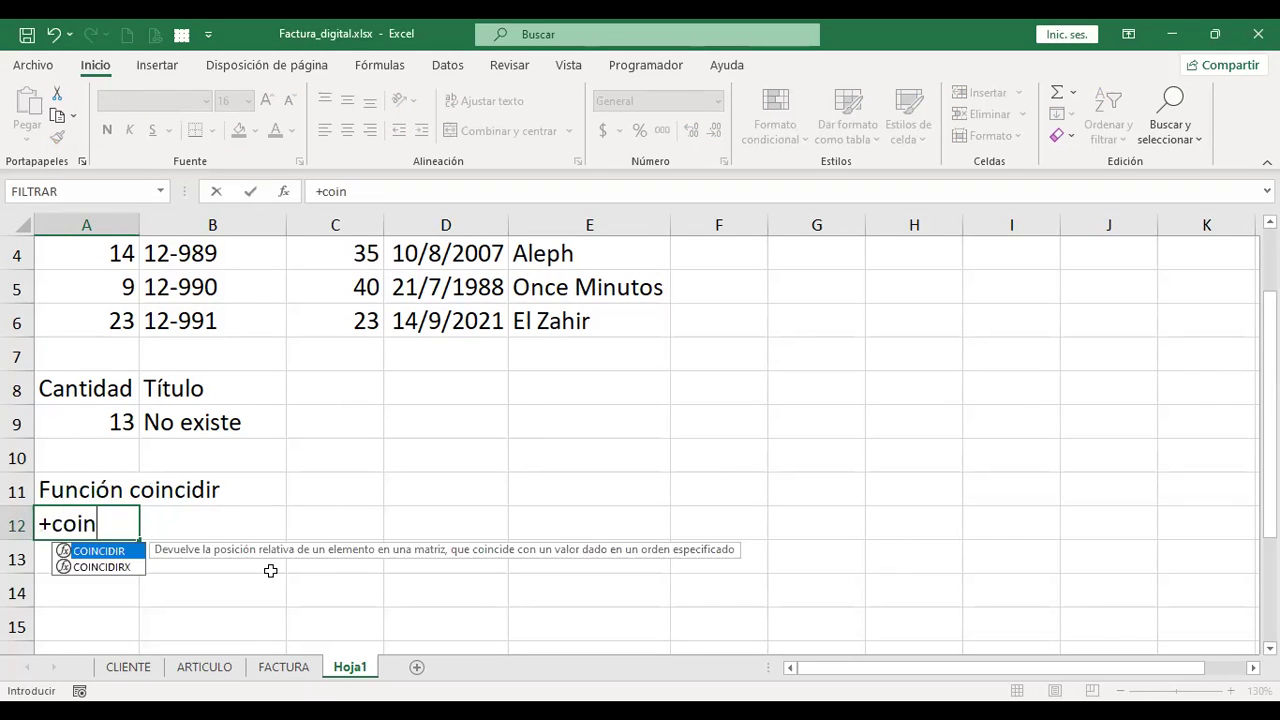
double_click(118, 553)
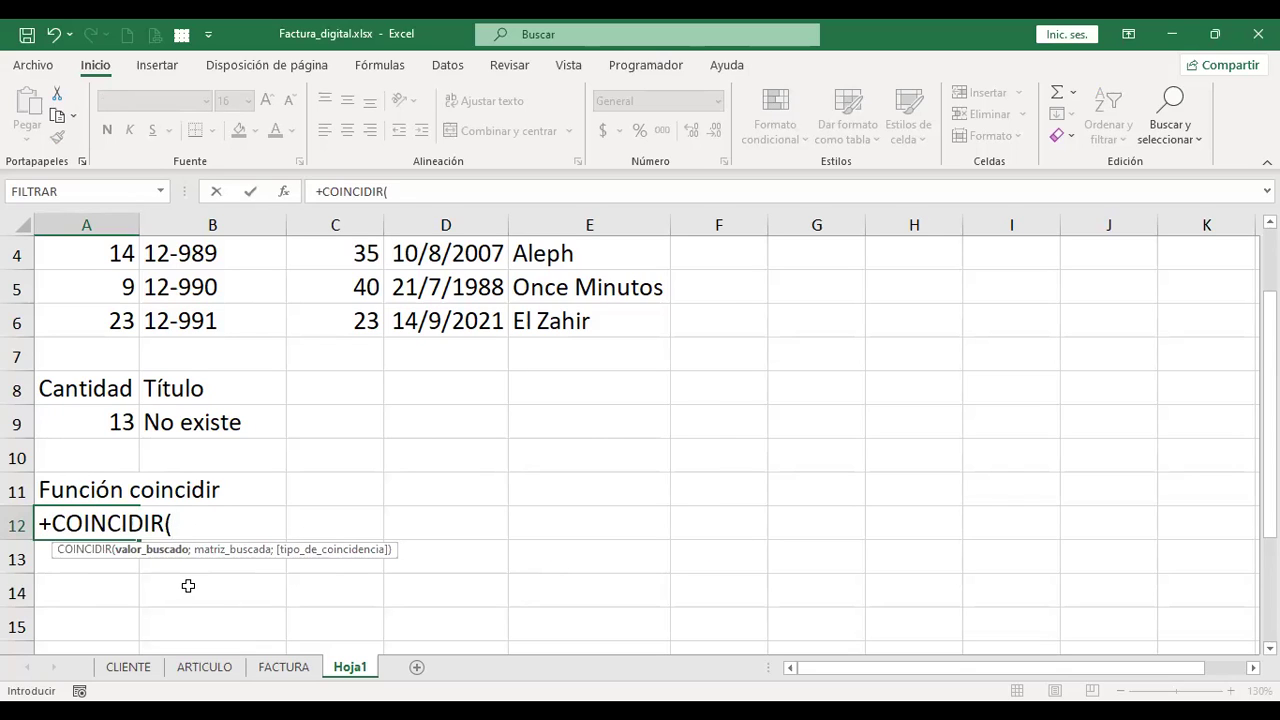
left_click(92, 414)
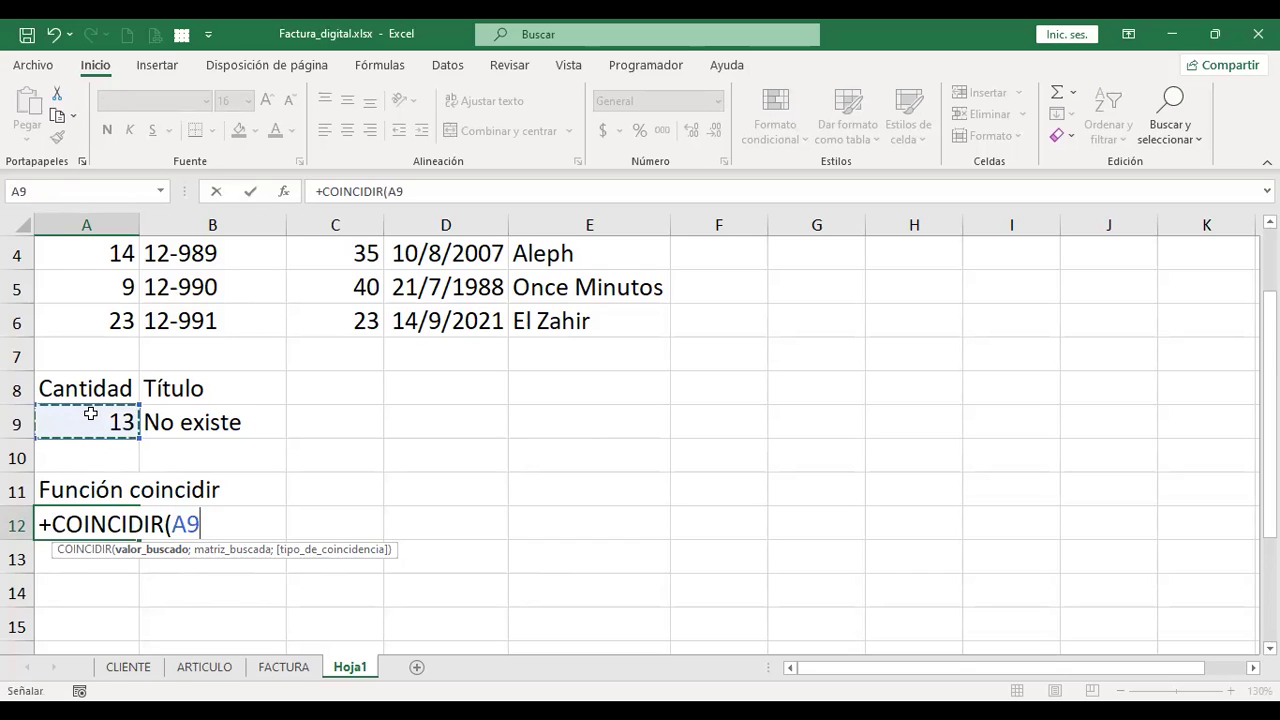
type(";")
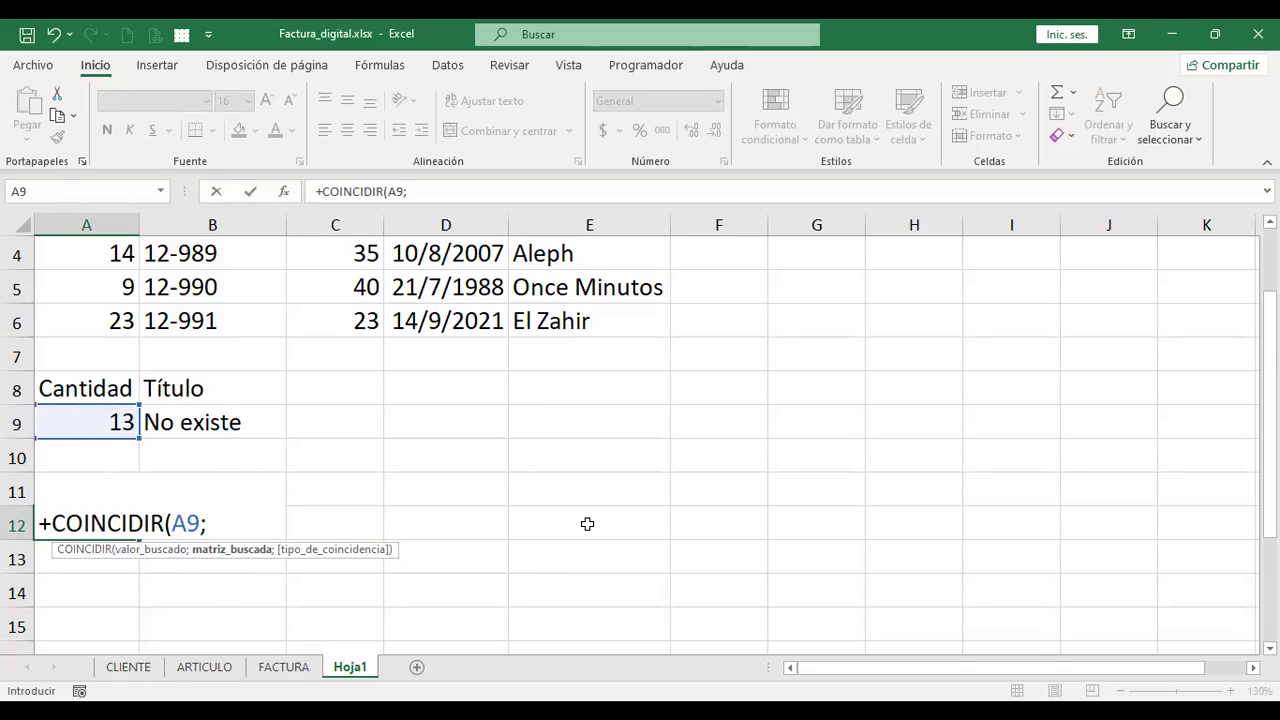
Complete the COINCIDIR formula with search range A2:A6 and match type 0 for an exact match.
scroll(587, 524, "up", 1)
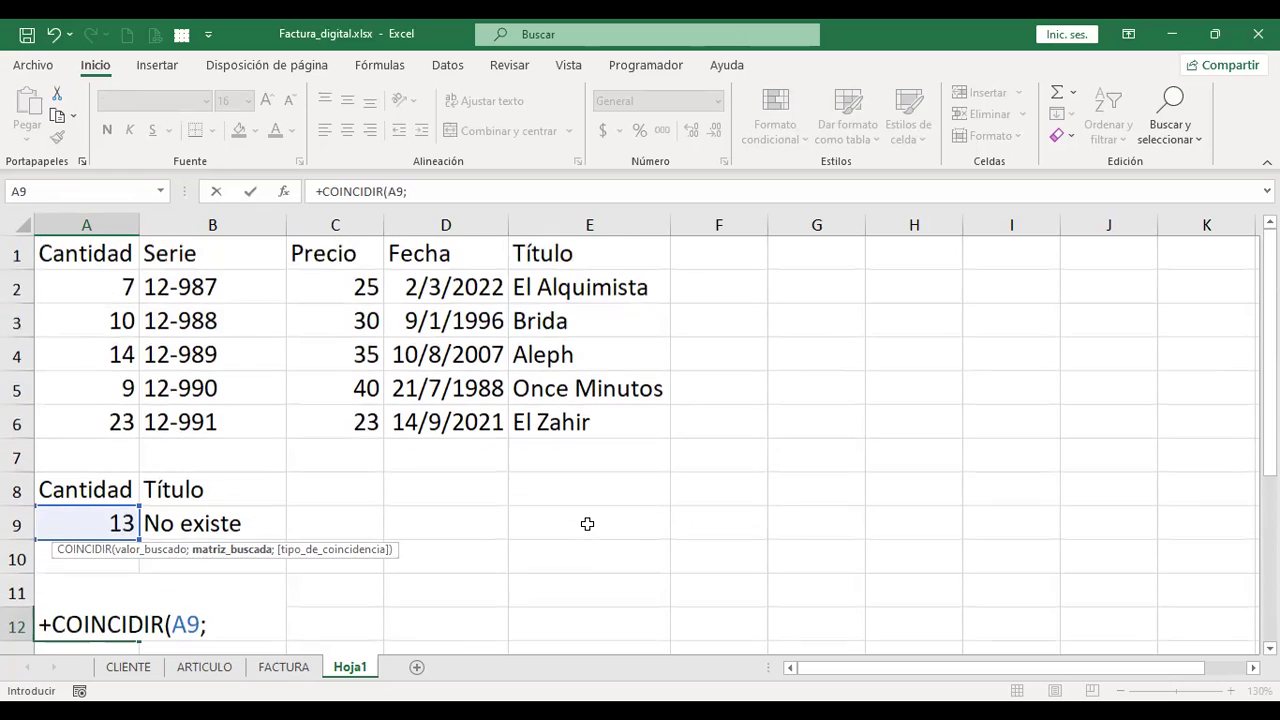
left_click(106, 289)
left_click_drag(106, 311, 110, 412)
scroll(377, 411, "down", 1)
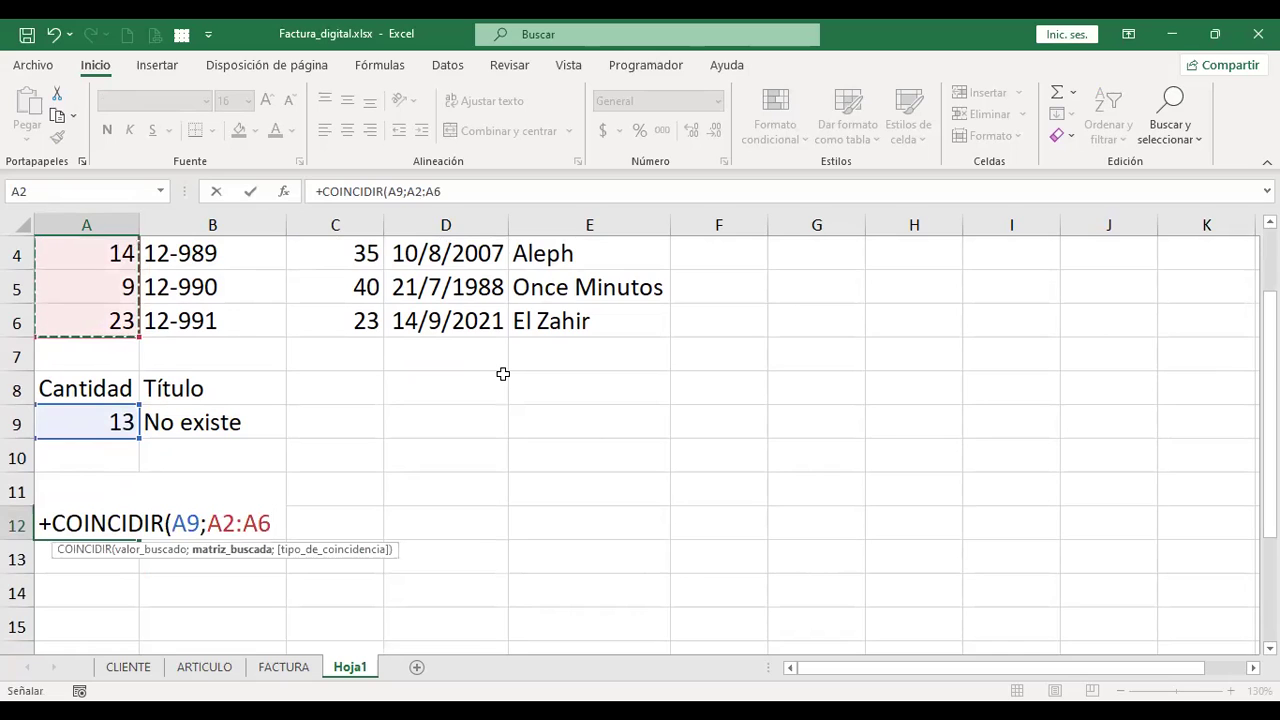
type(";")
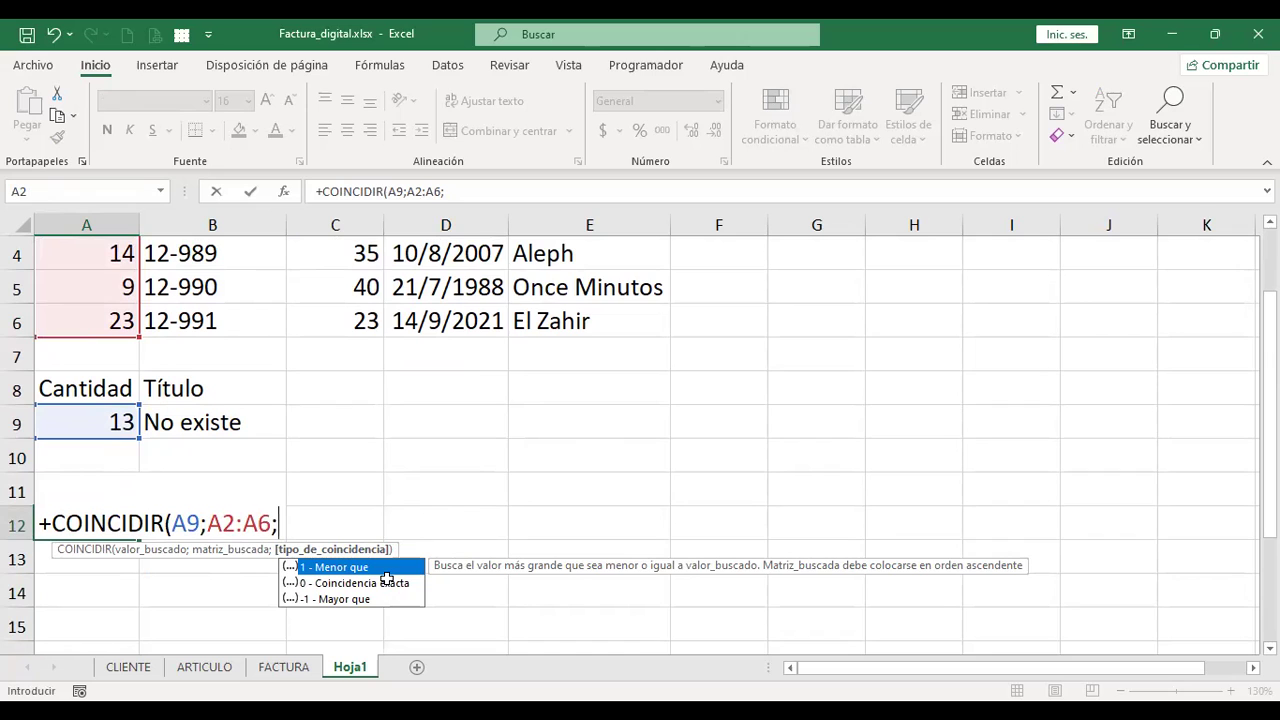
type("0")
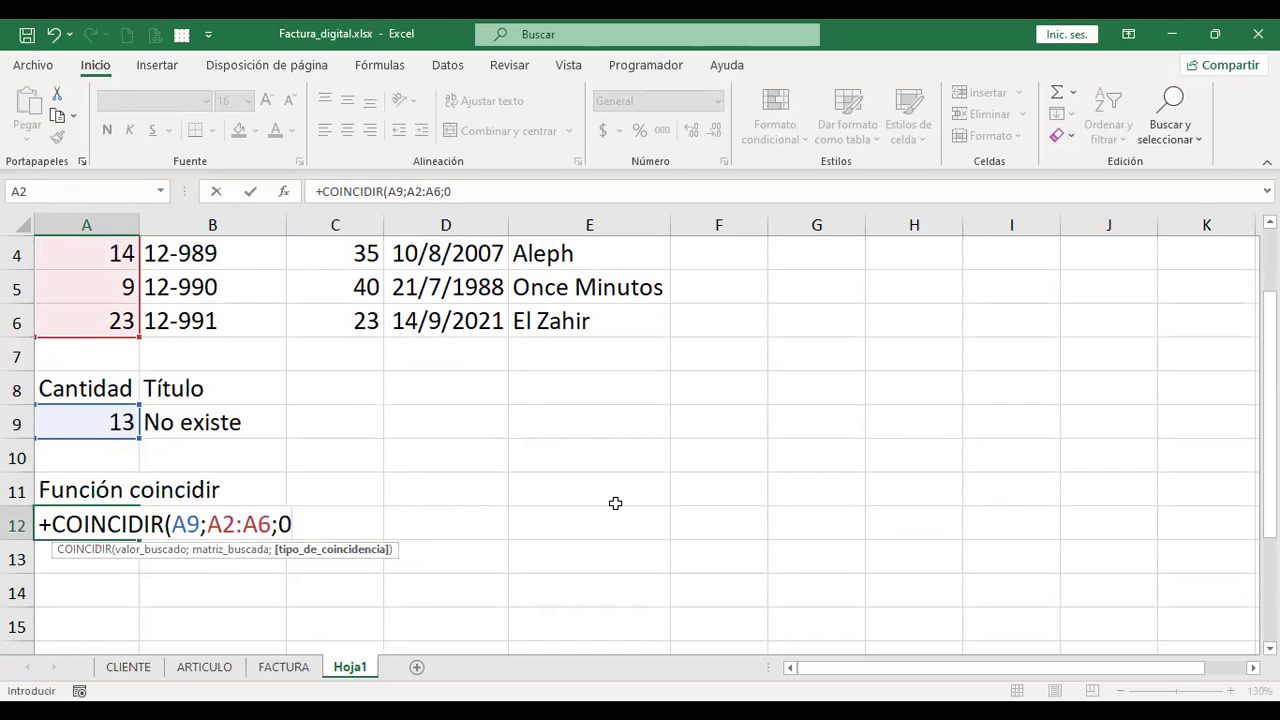
key("Return")
key("Up")
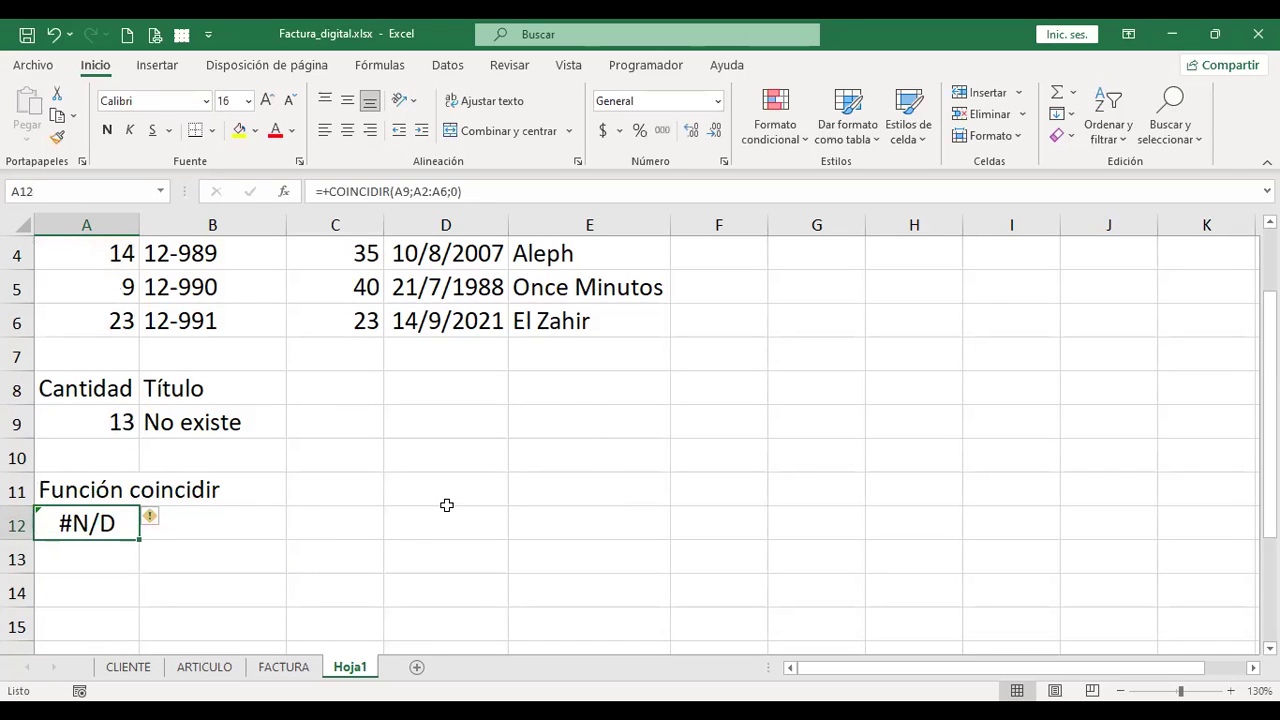
Set the lookup quantity in A9 to 14 and select the title lookup formula in B9.
scroll(446, 505, "up", 1)
left_click(106, 517)
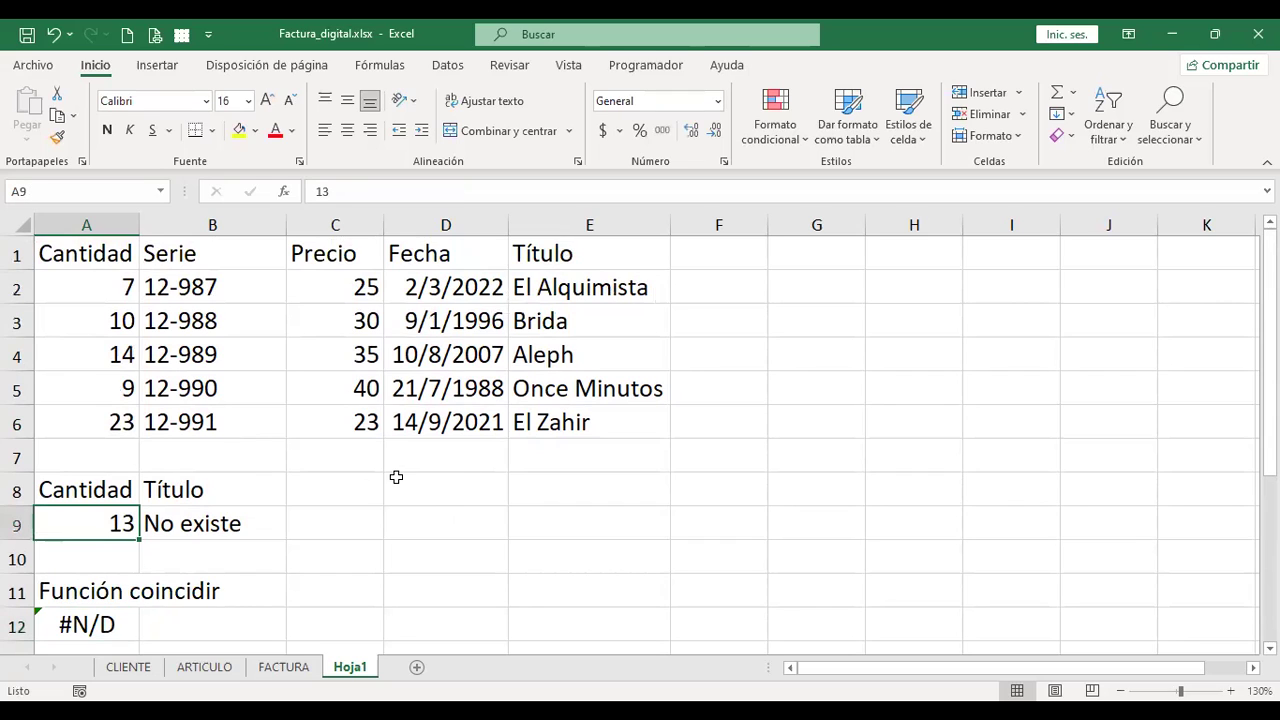
type("14")
key("Return")
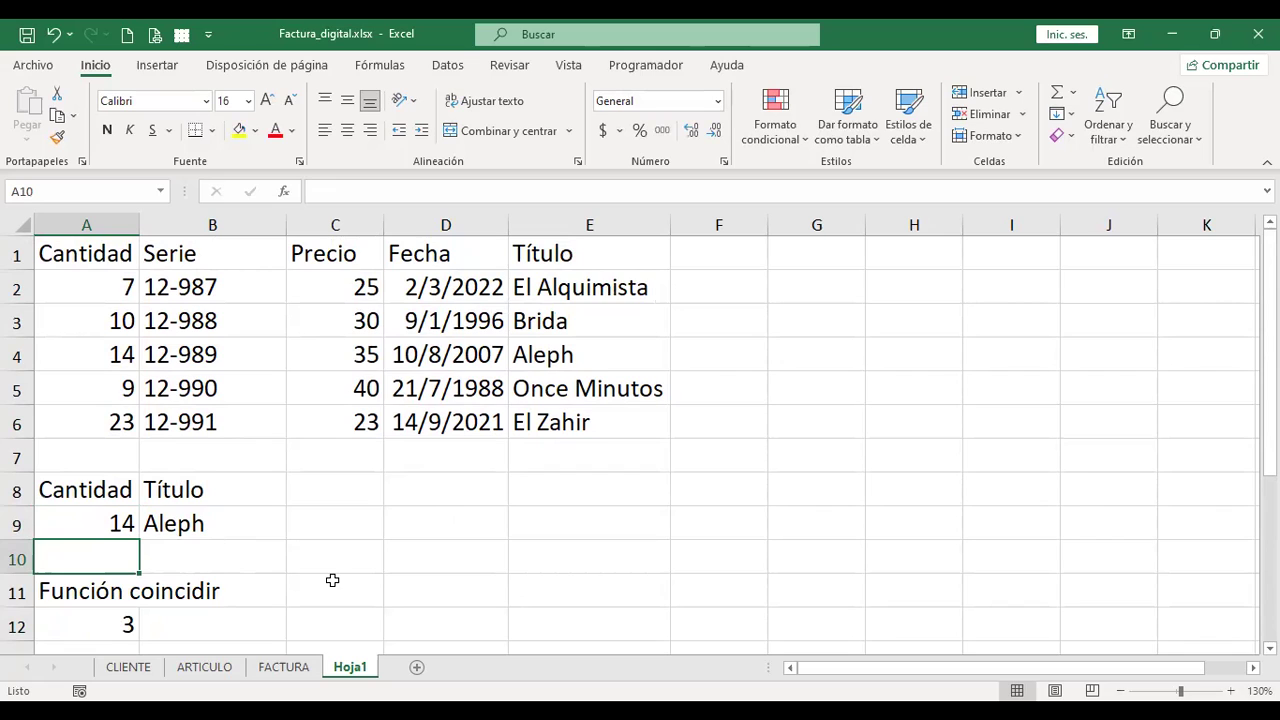
left_click(237, 518)
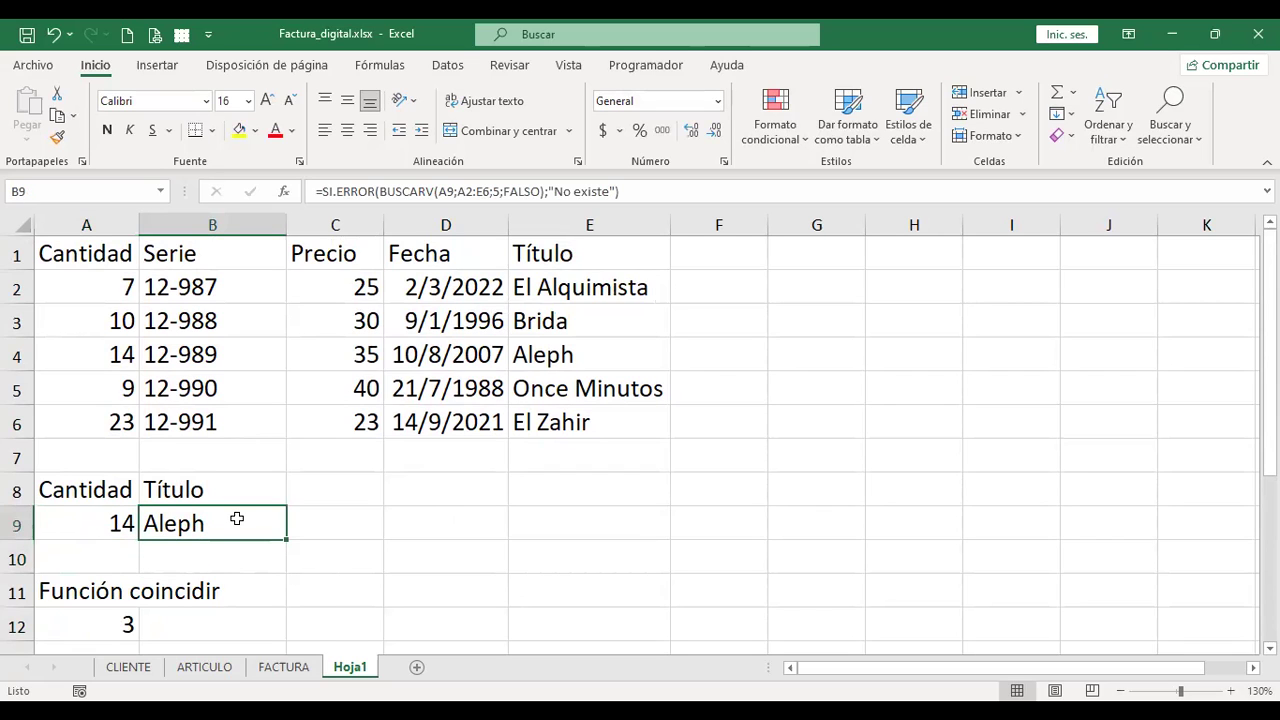
Examine the BUSCARV arguments in B9's title formula, from the lookup value through the table range to the column index.
key("F2")
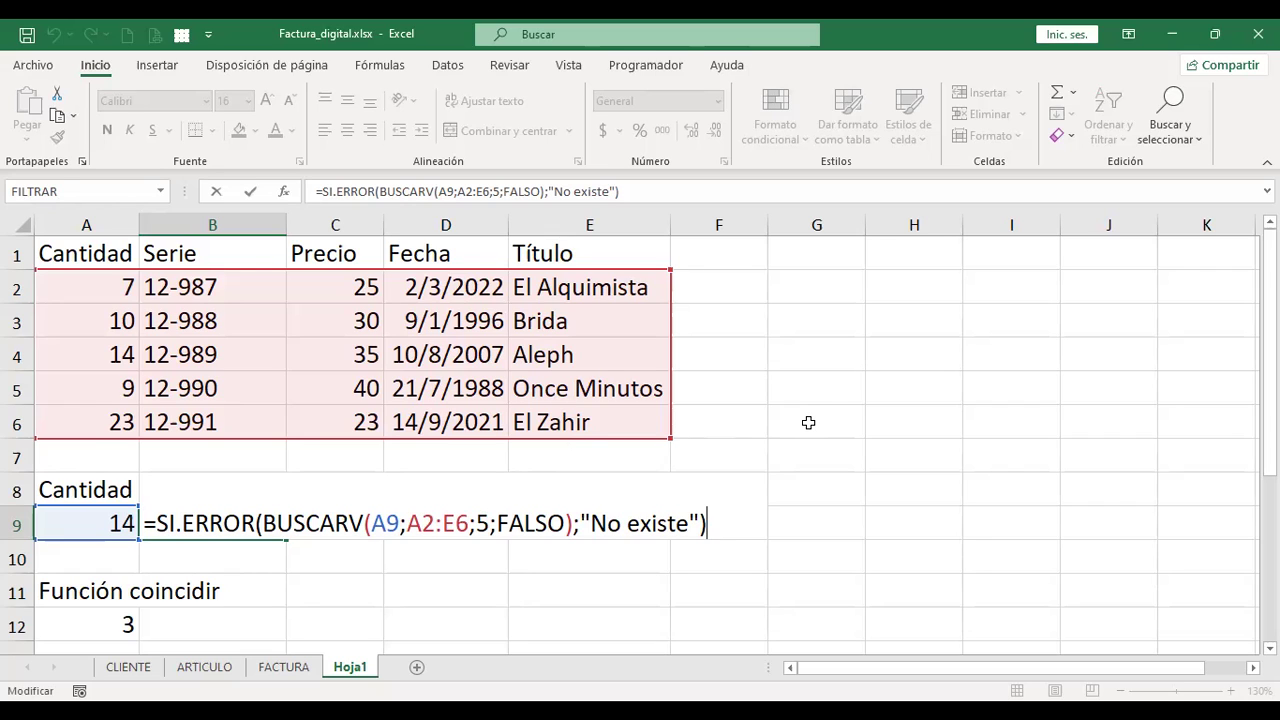
key("Return")
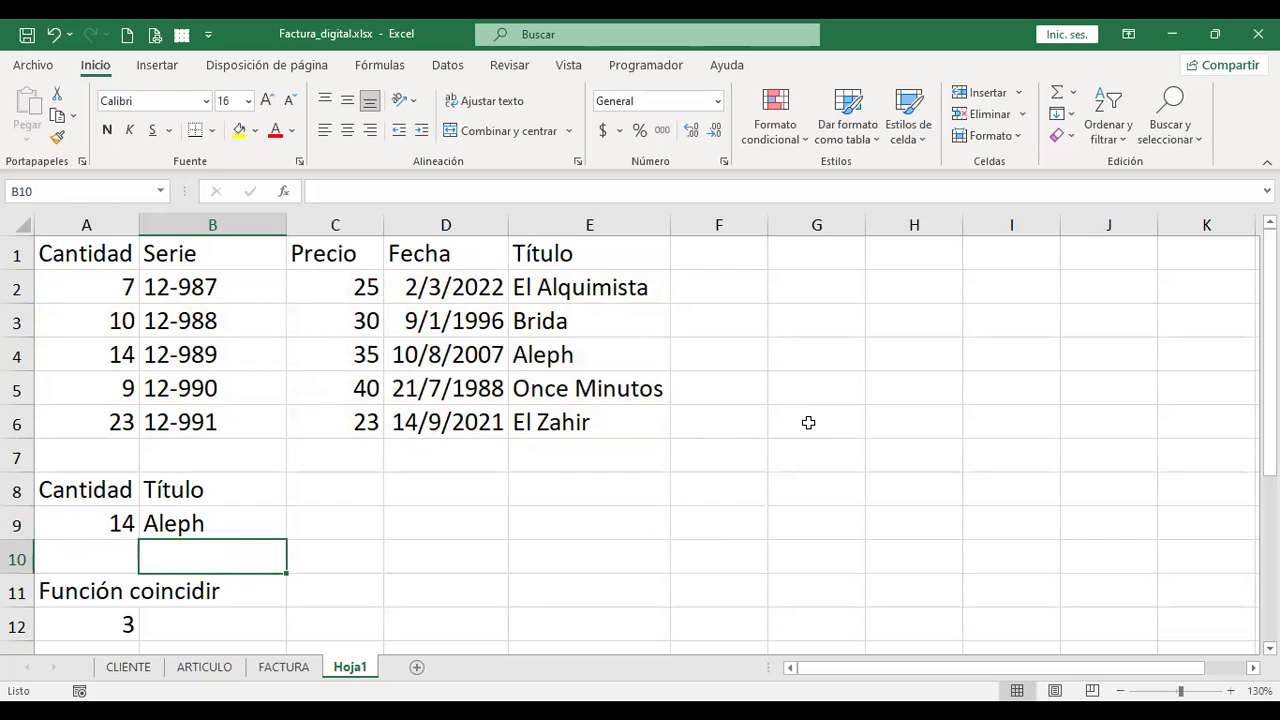
key("Up")
key("F2")
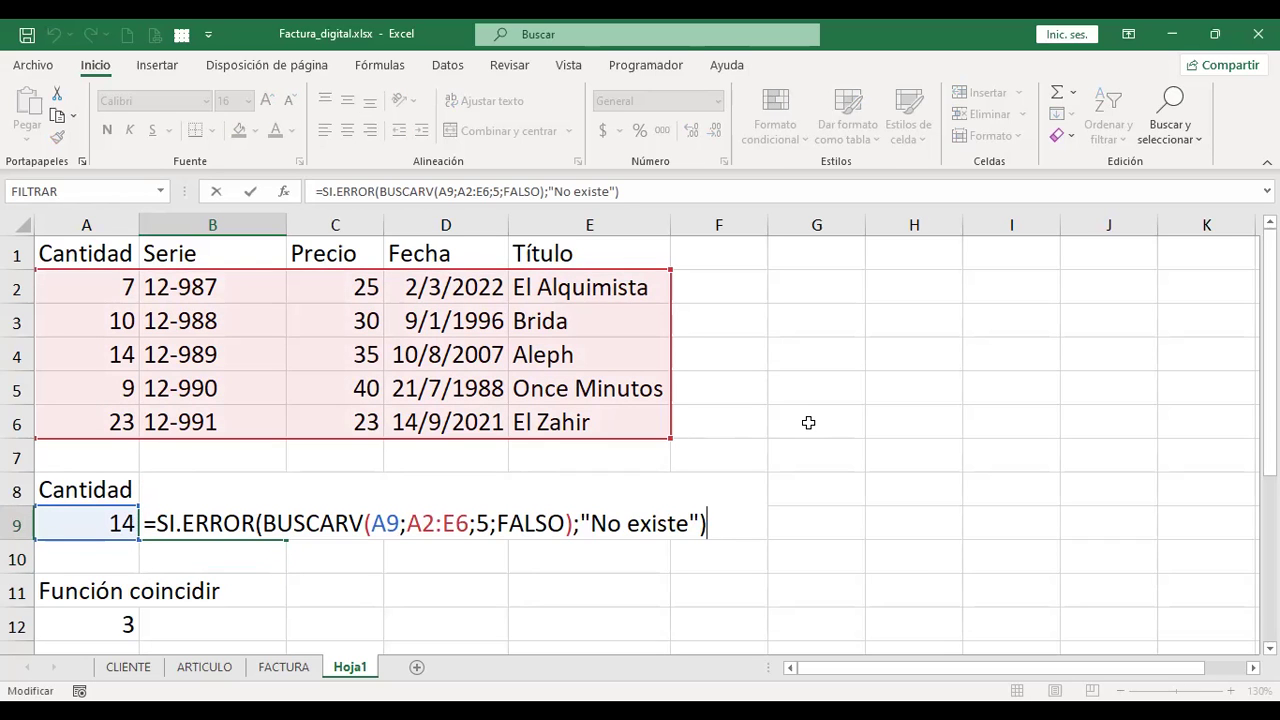
left_click(281, 523)
key("Right")
key("Right")
key("Right")
key("Right")
key("Right")
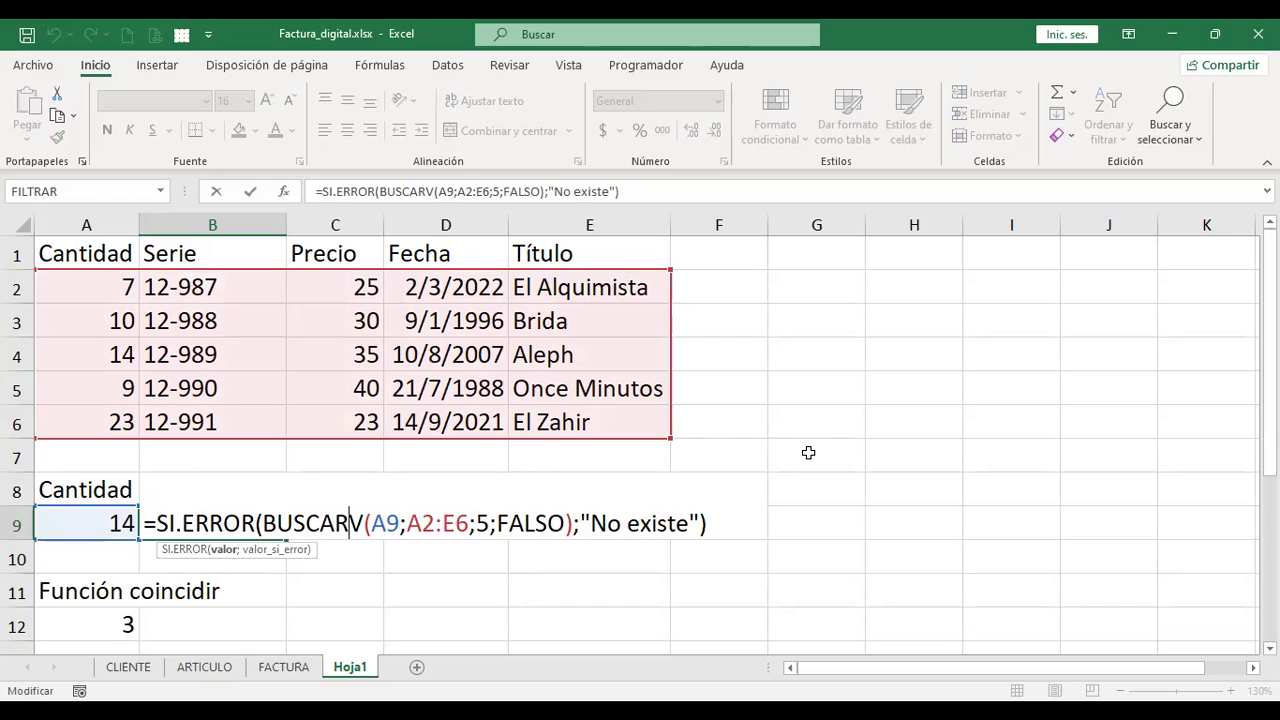
key("Right")
key("Right")
key("Right")
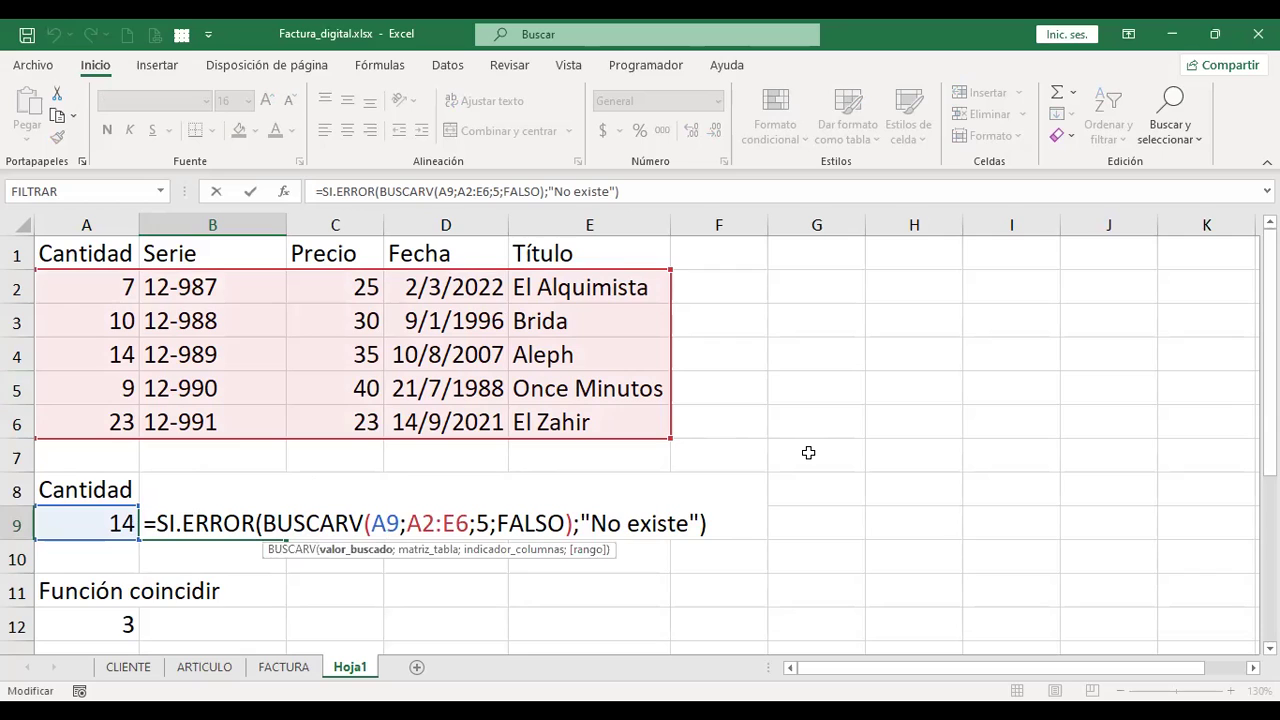
key("Right")
key("Right")
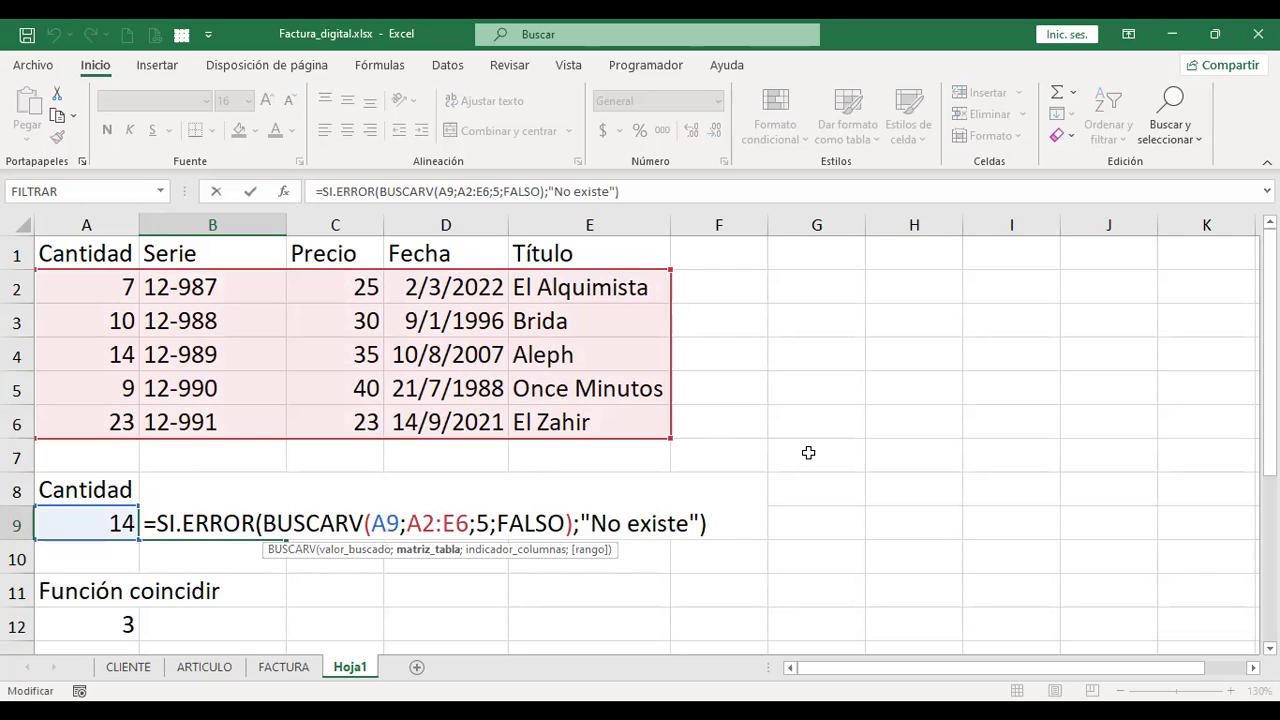
key("Right")
key("Right")
key("Right")
key("Right")
key("Right")
key("Right")
key("Right")
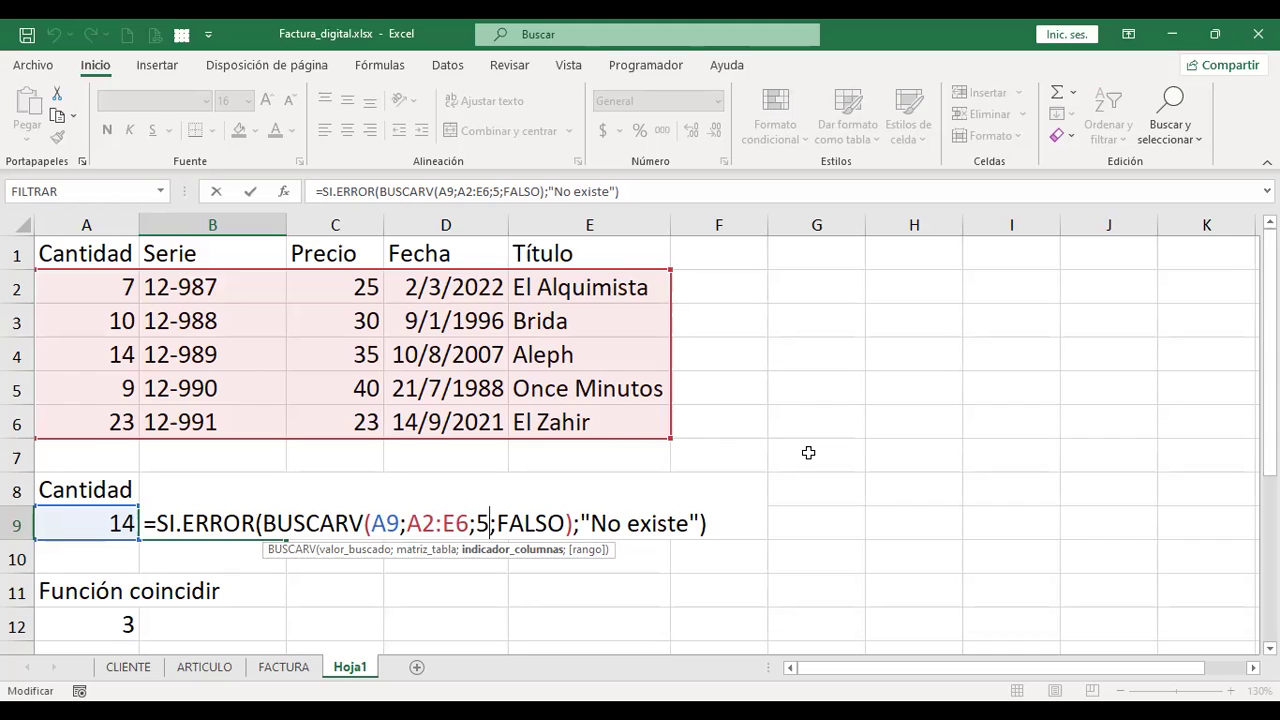
key("Return")
Try replacing the search range of the COINCIDIR formula in A12 with the whole table, A2:E6.
key("Down")
key("Left")
key("Down")
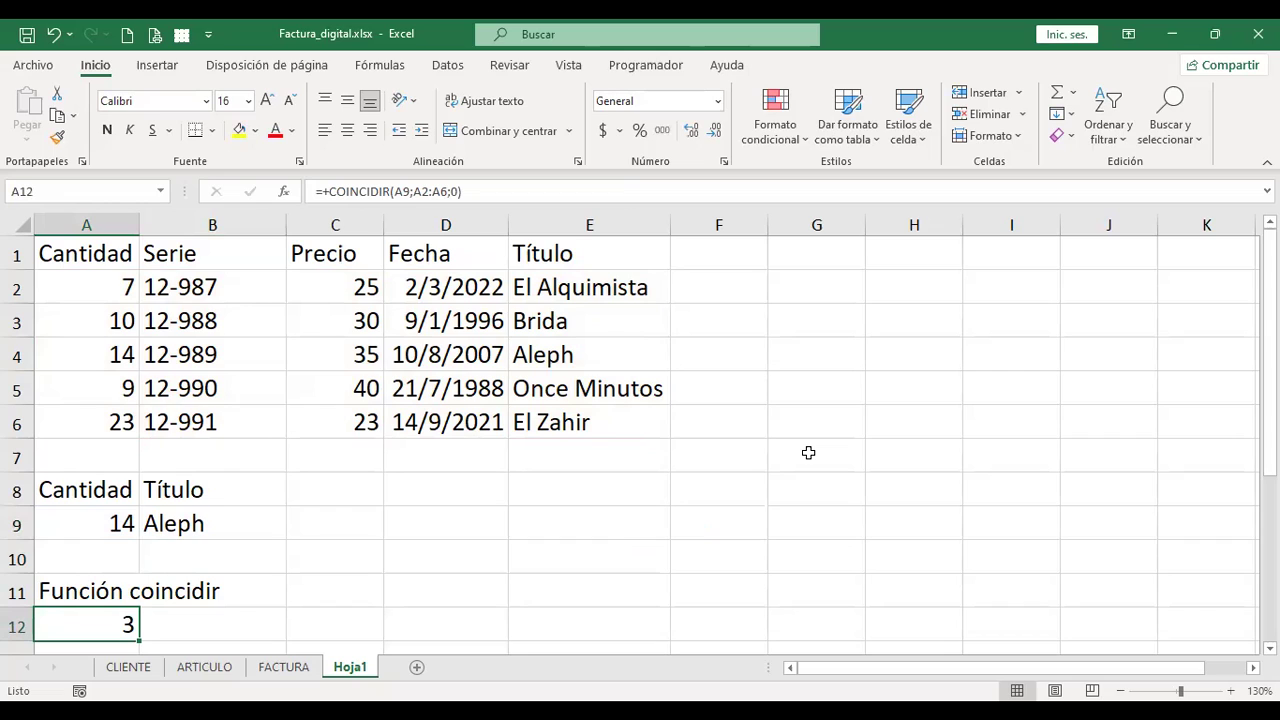
key("F2")
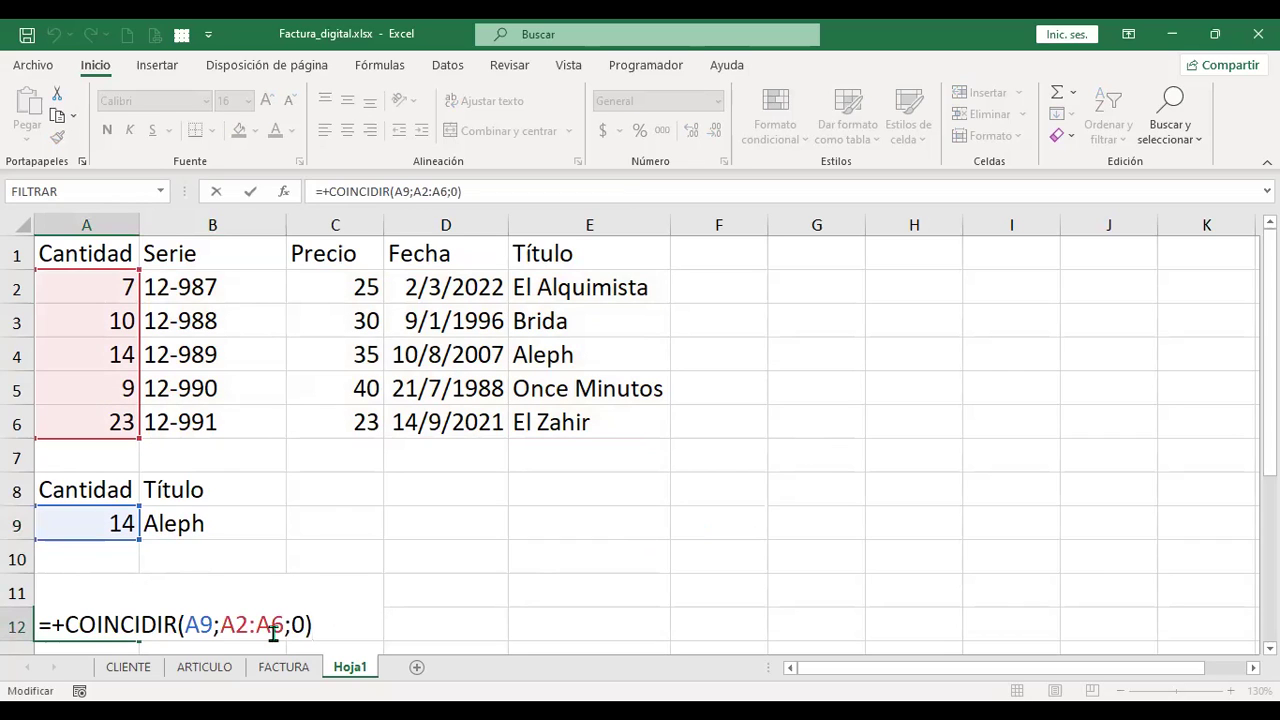
left_click_drag(224, 625, 284, 625)
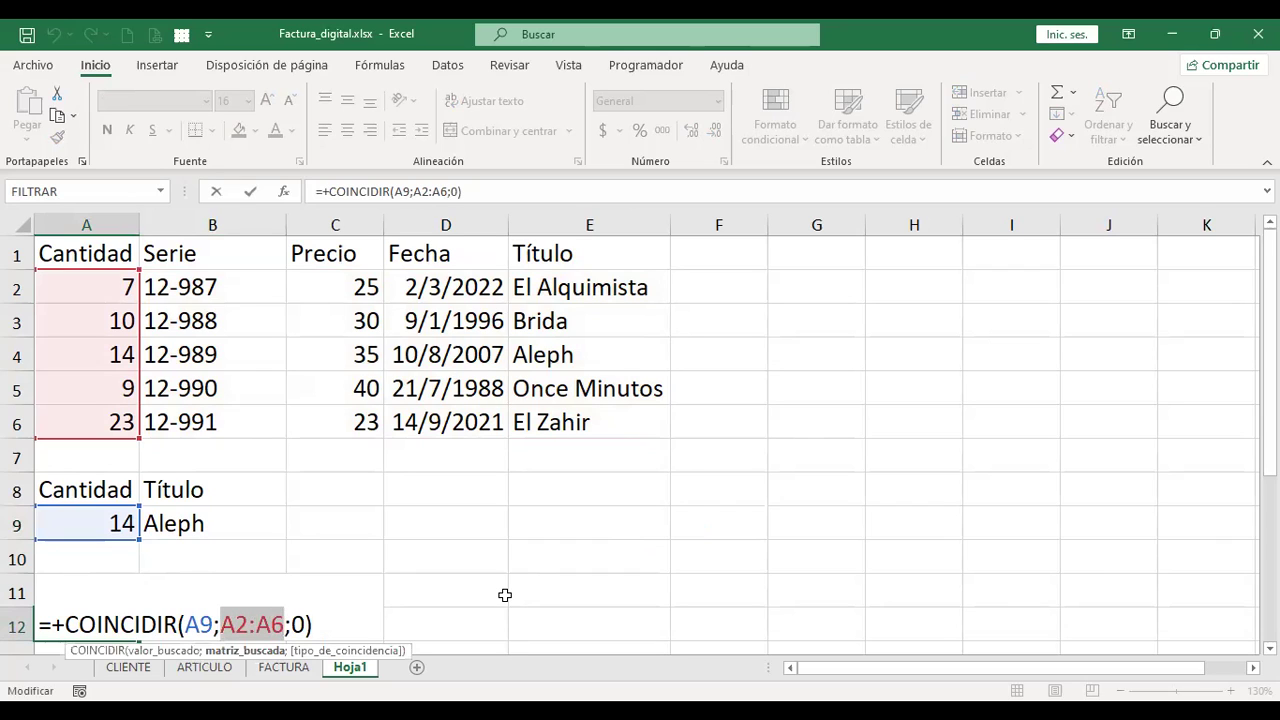
key("BackSpace")
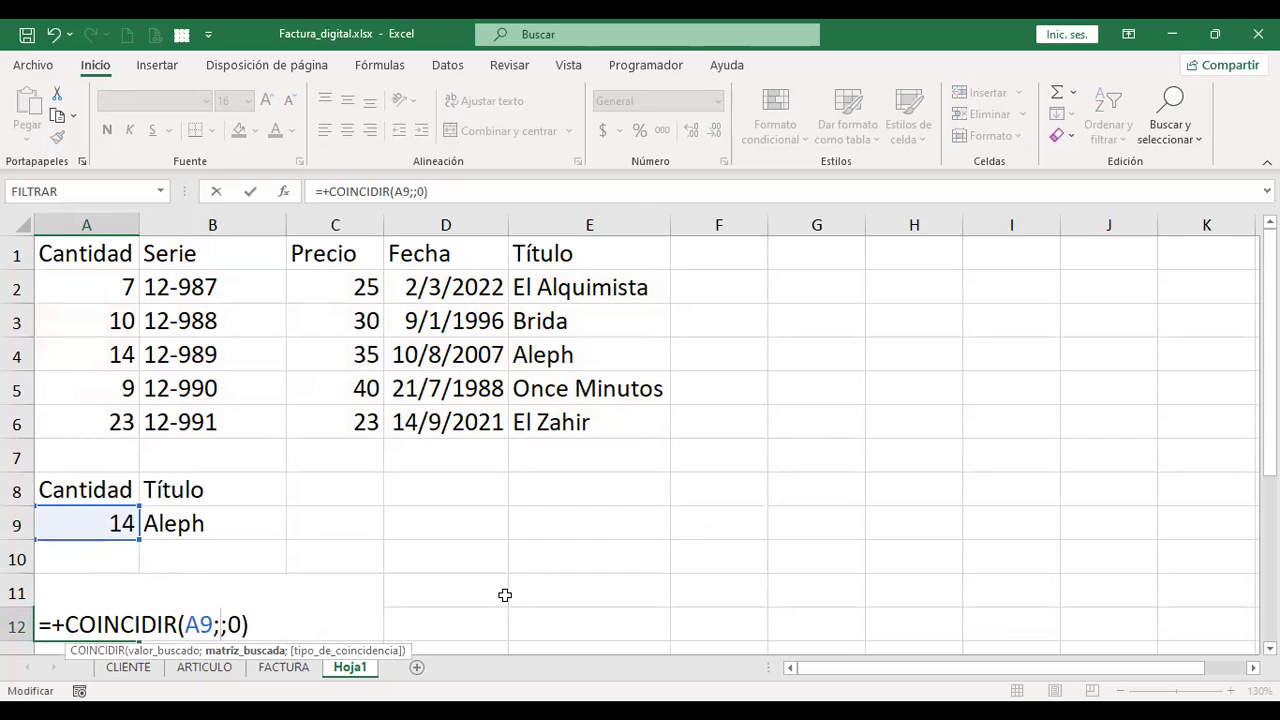
left_click(118, 285)
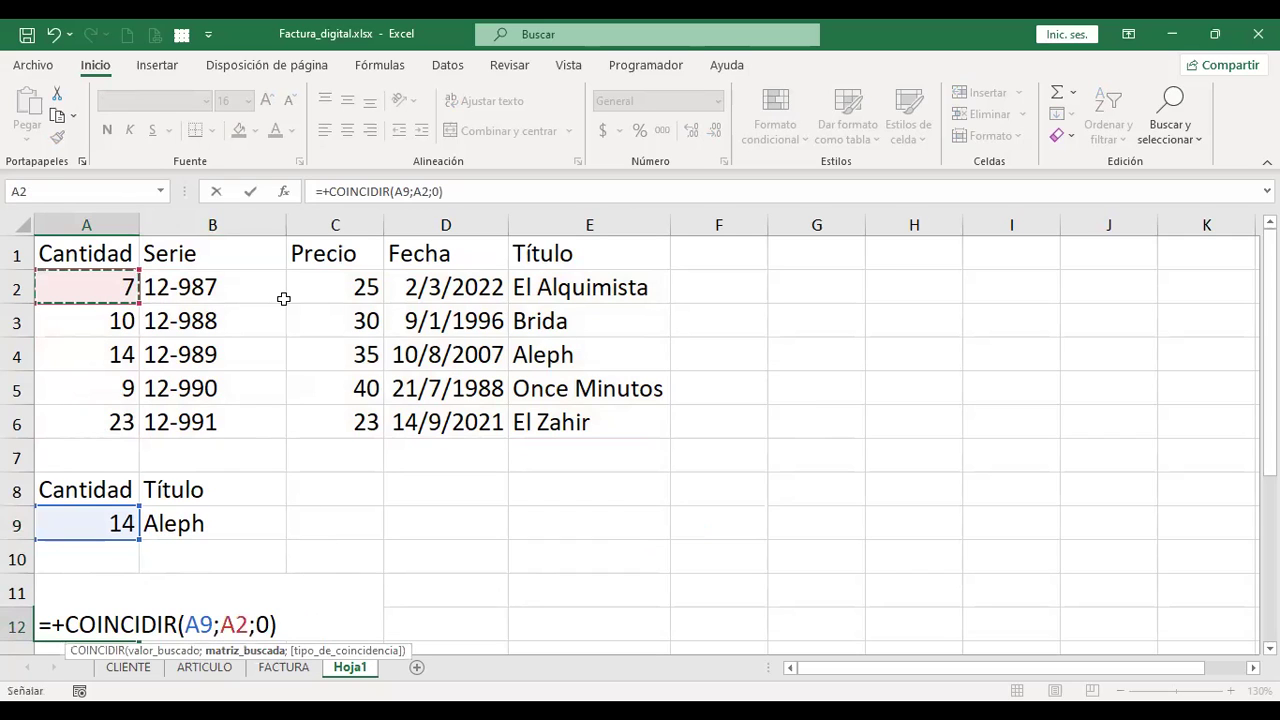
left_click(600, 416, "shift")
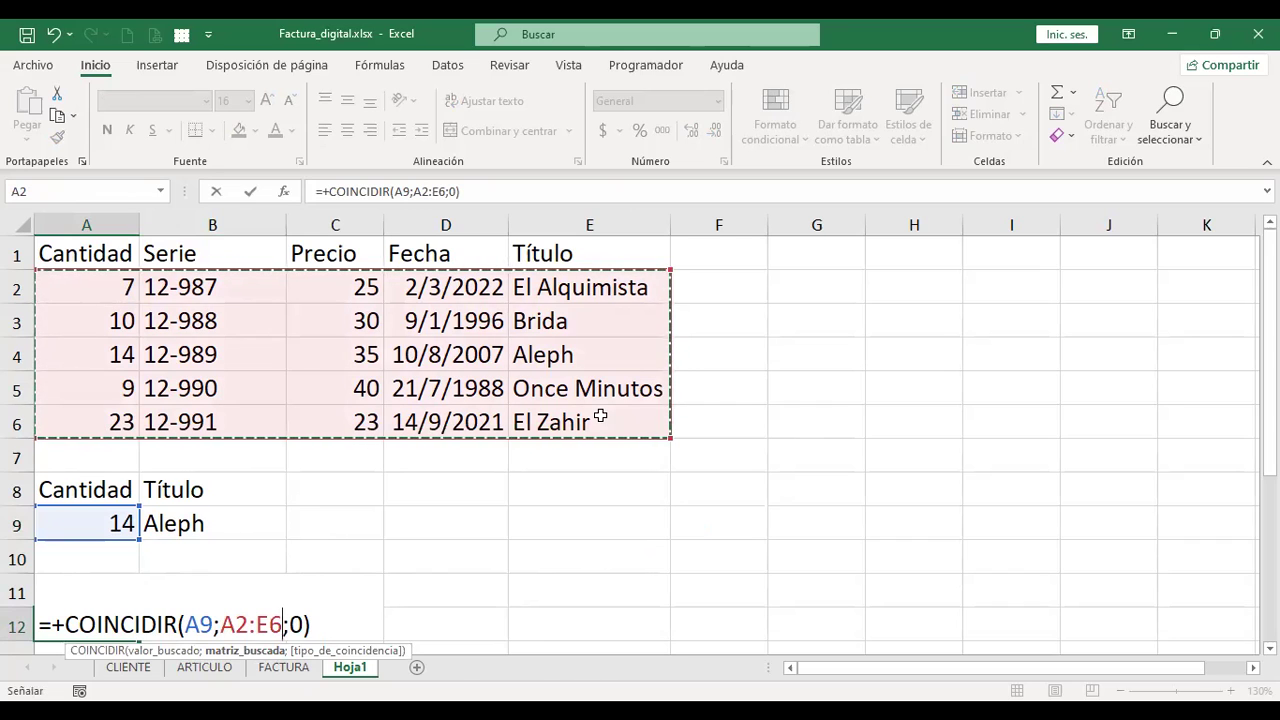
key("Return")
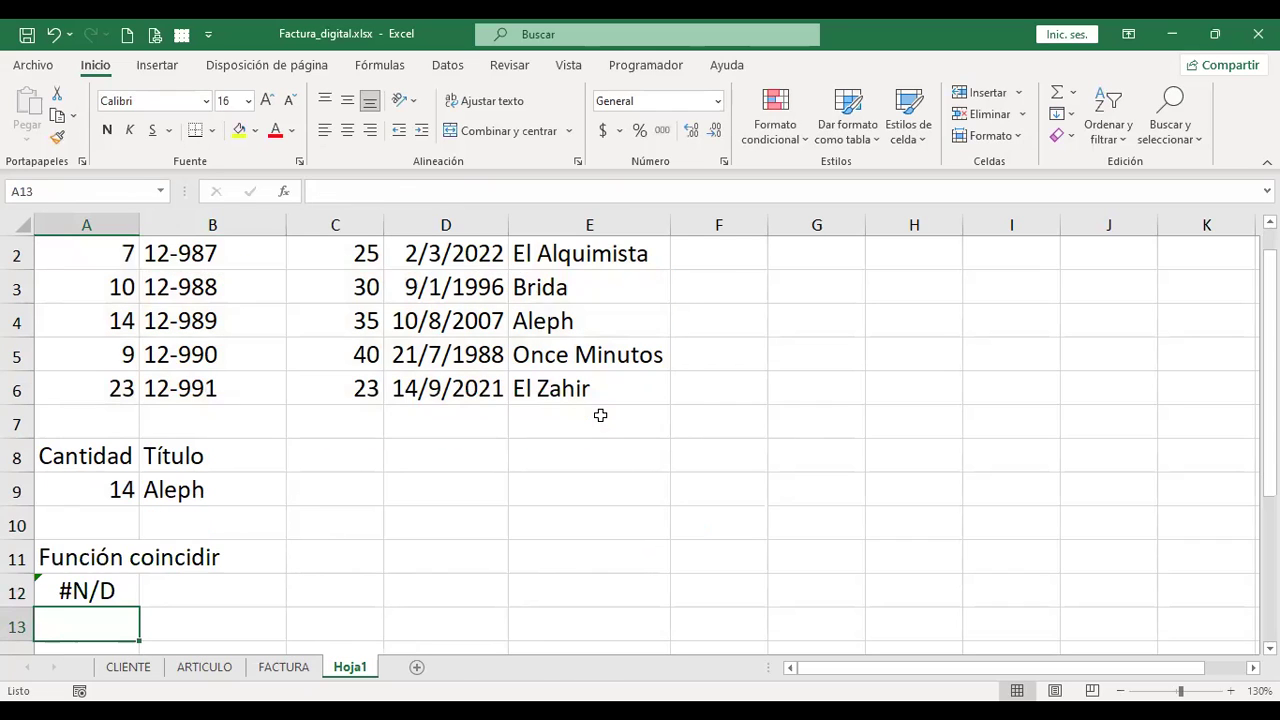
Set the COINCIDIR search range in A12 back to the Cantidad values in A2:A6.
key("Up")
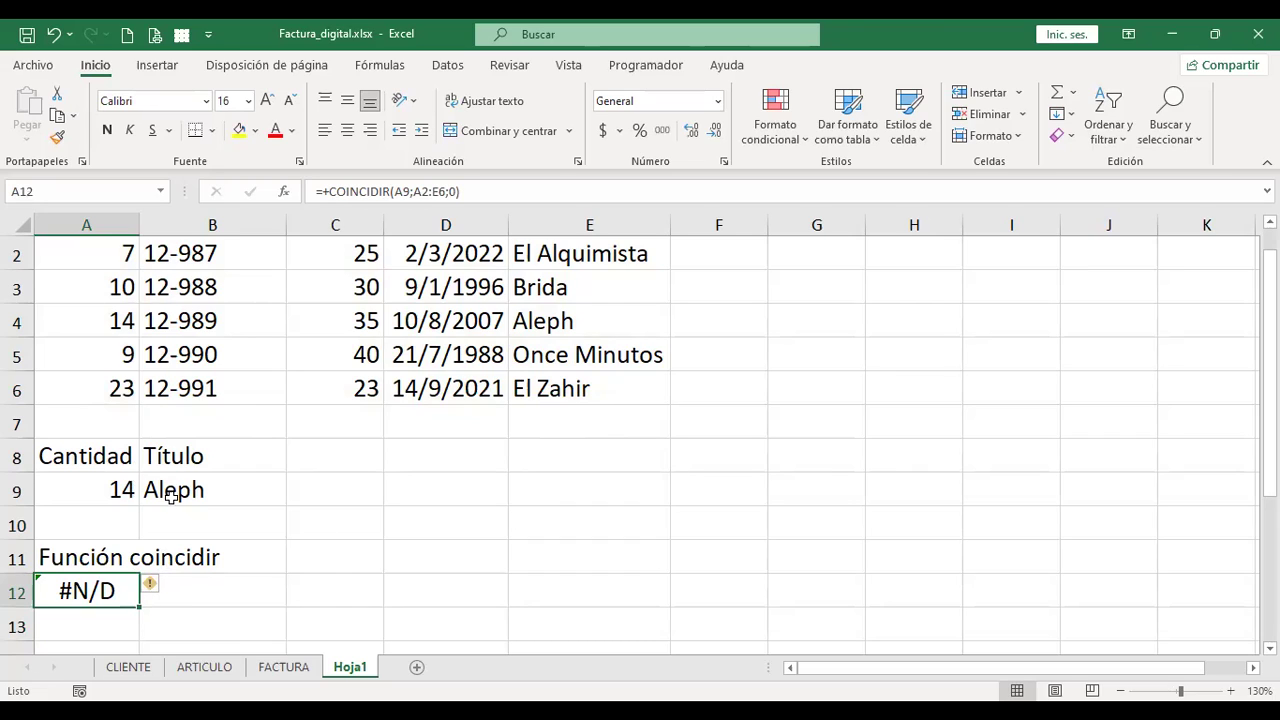
key("F2")
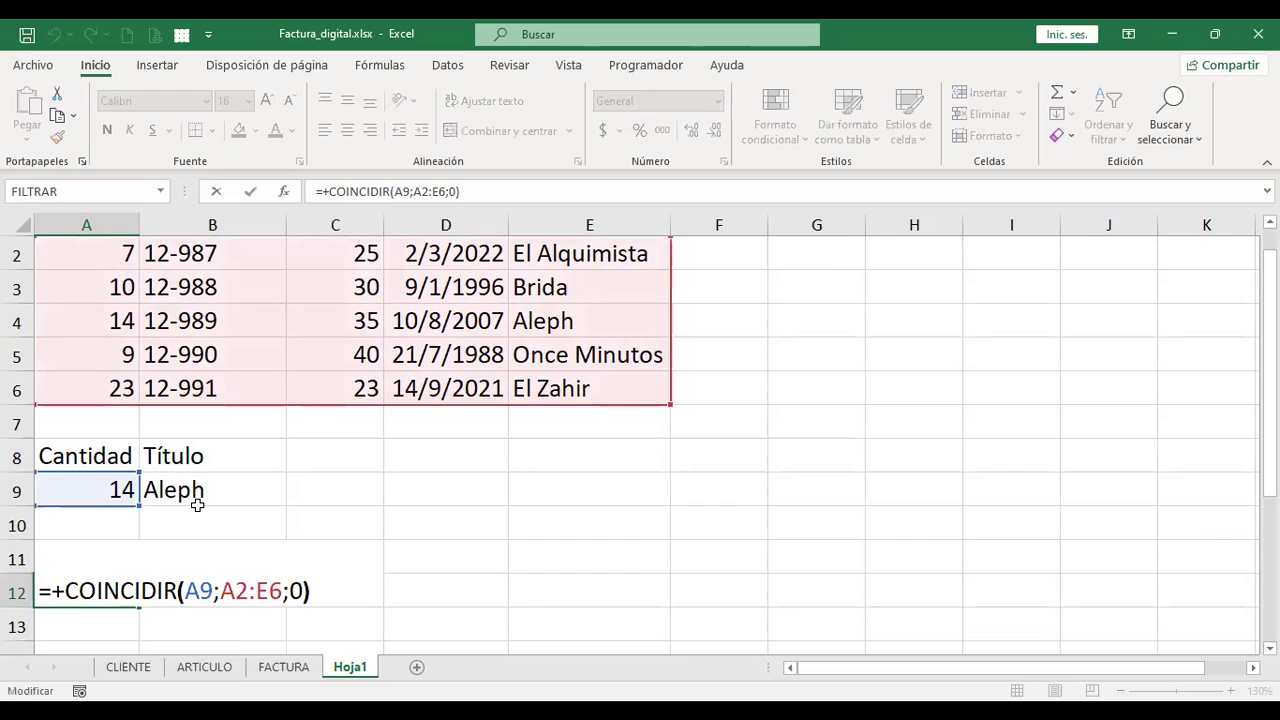
key("Left")
key("Left")
key("Left")
key("shift+Left")
key("shift+Left")
key("shift+Left")
key("shift+Left")
key("shift+Left")
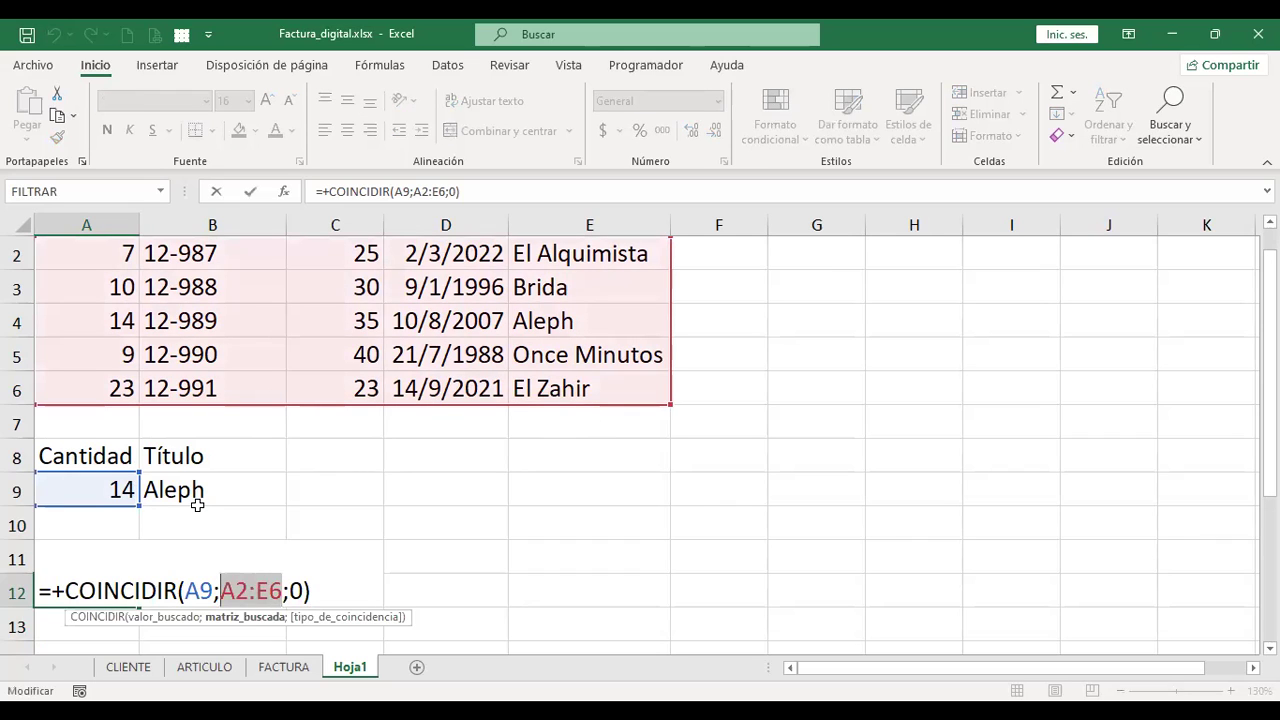
key("BackSpace")
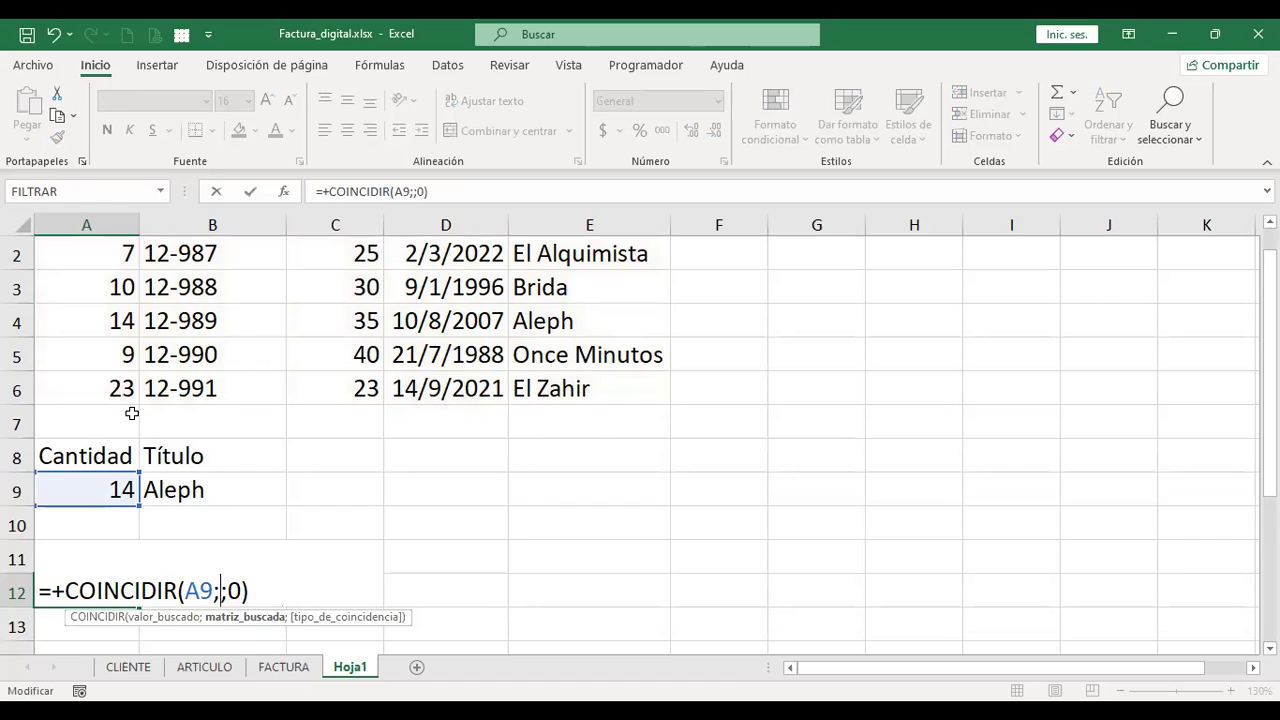
scroll(131, 410, "up", 1)
left_click(115, 290)
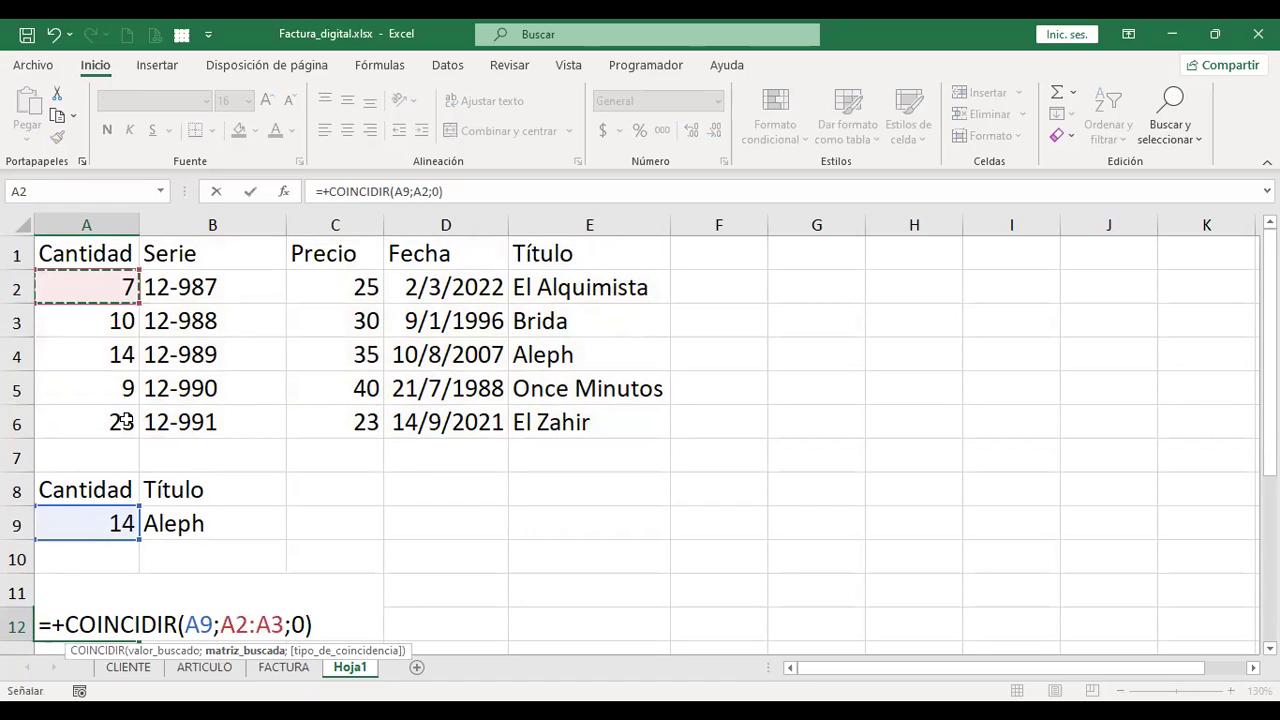
left_click_drag(121, 420, 122, 417)
key("ctrl+Return")
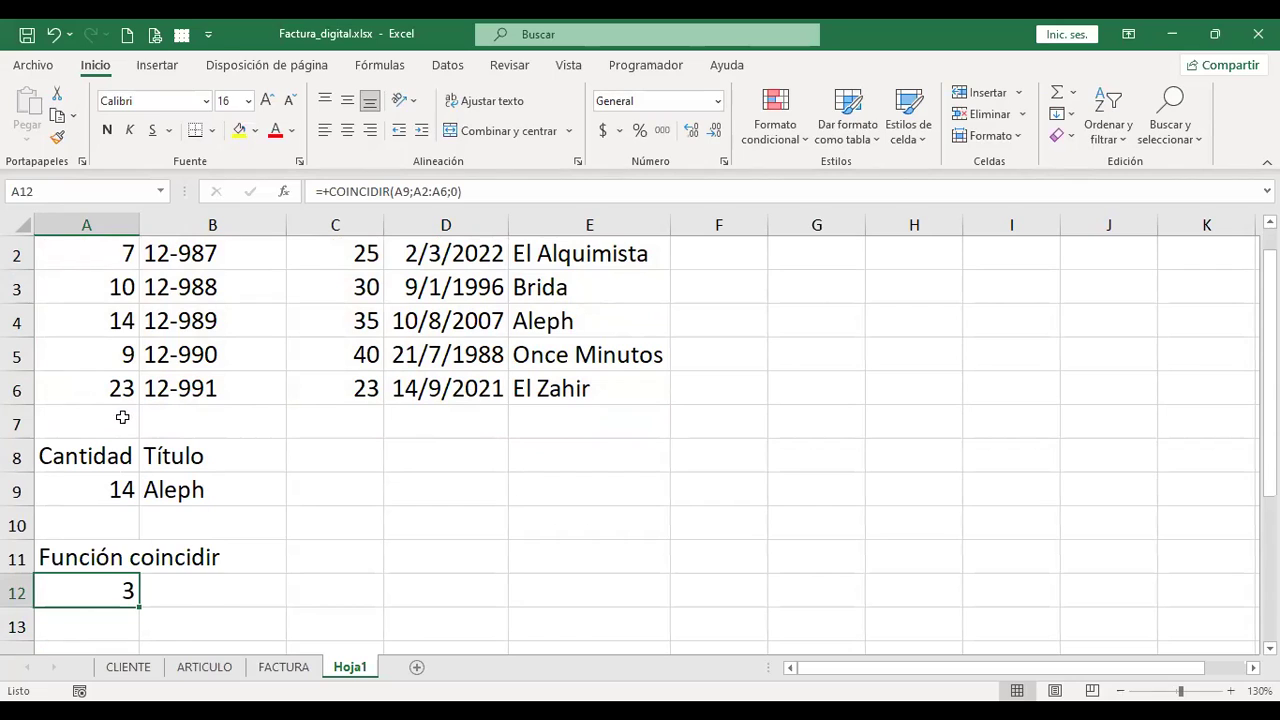
Examine the lookup value and search range arguments of the COINCIDIR formula in A12.
key("F2")
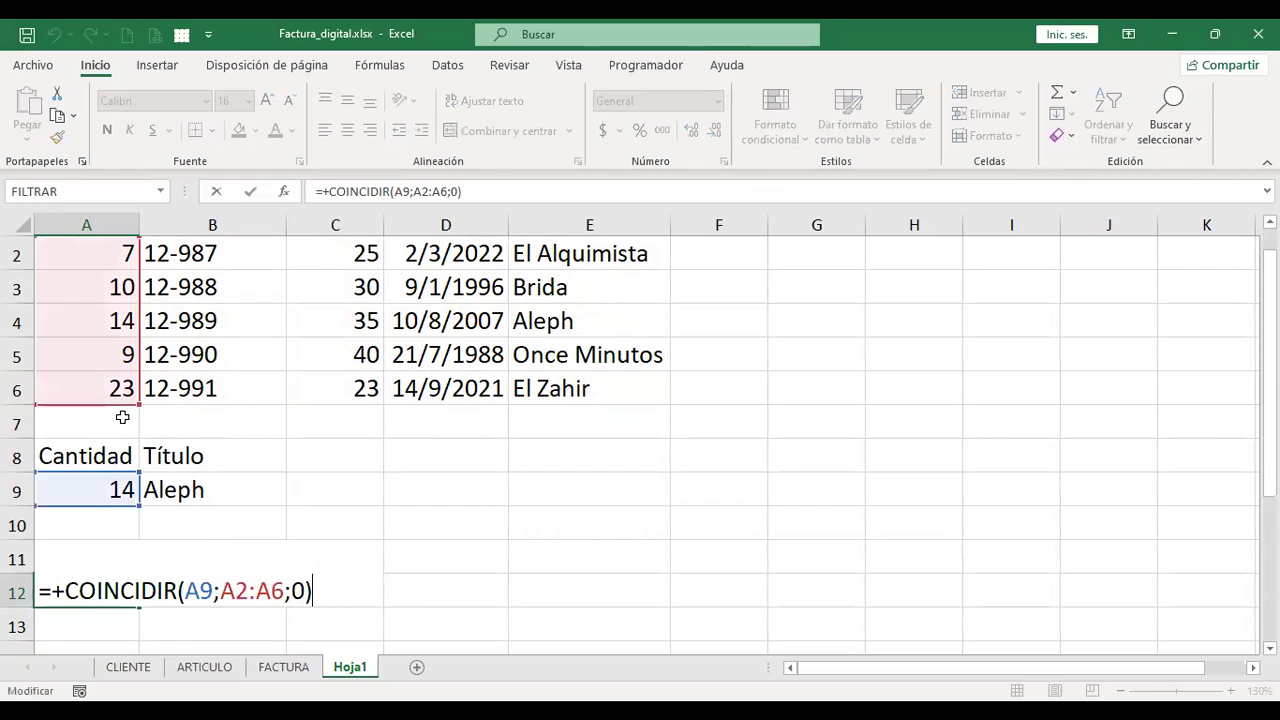
left_click(205, 591)
key("Right")
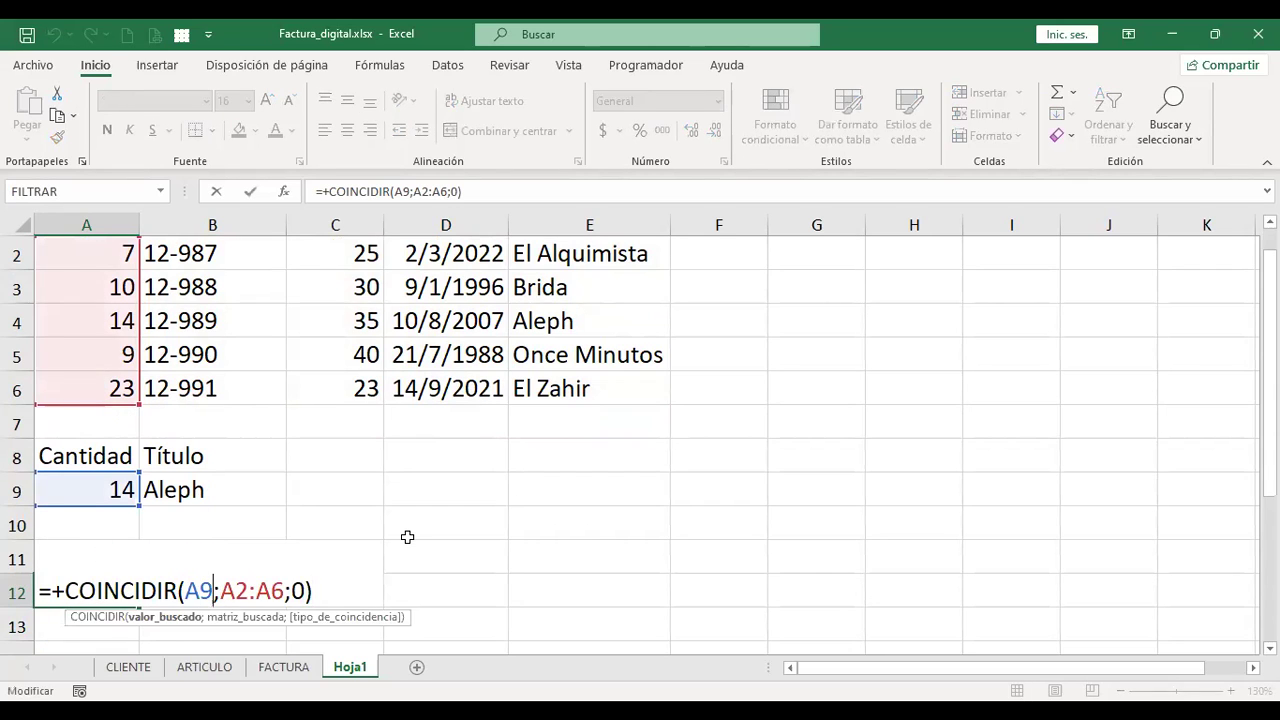
key("Right")
key("Right")
key("Right")
key("Right")
key("Right")
key("Right")
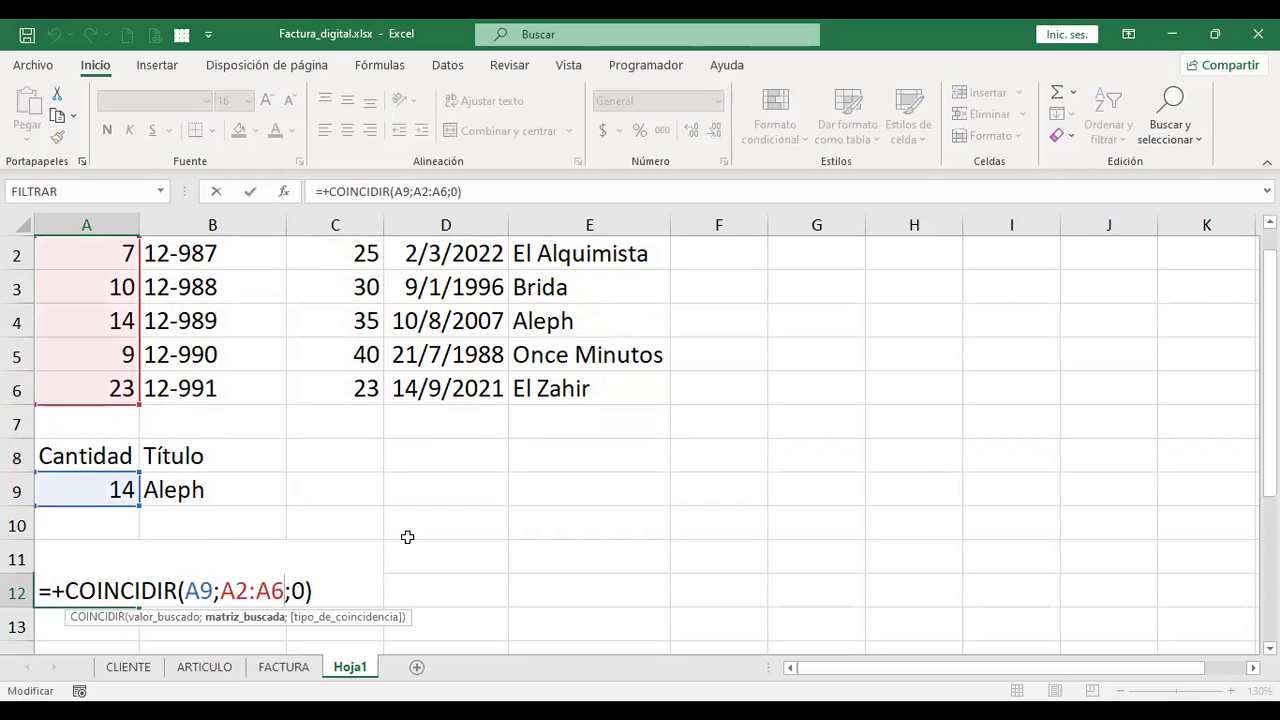
key("Return")
Compare the formulas in B9 and A12, then examine the column index argument of BUSCARV in B9.
key("Up")
key("Up")
key("Up")
key("Up")
key("Right")
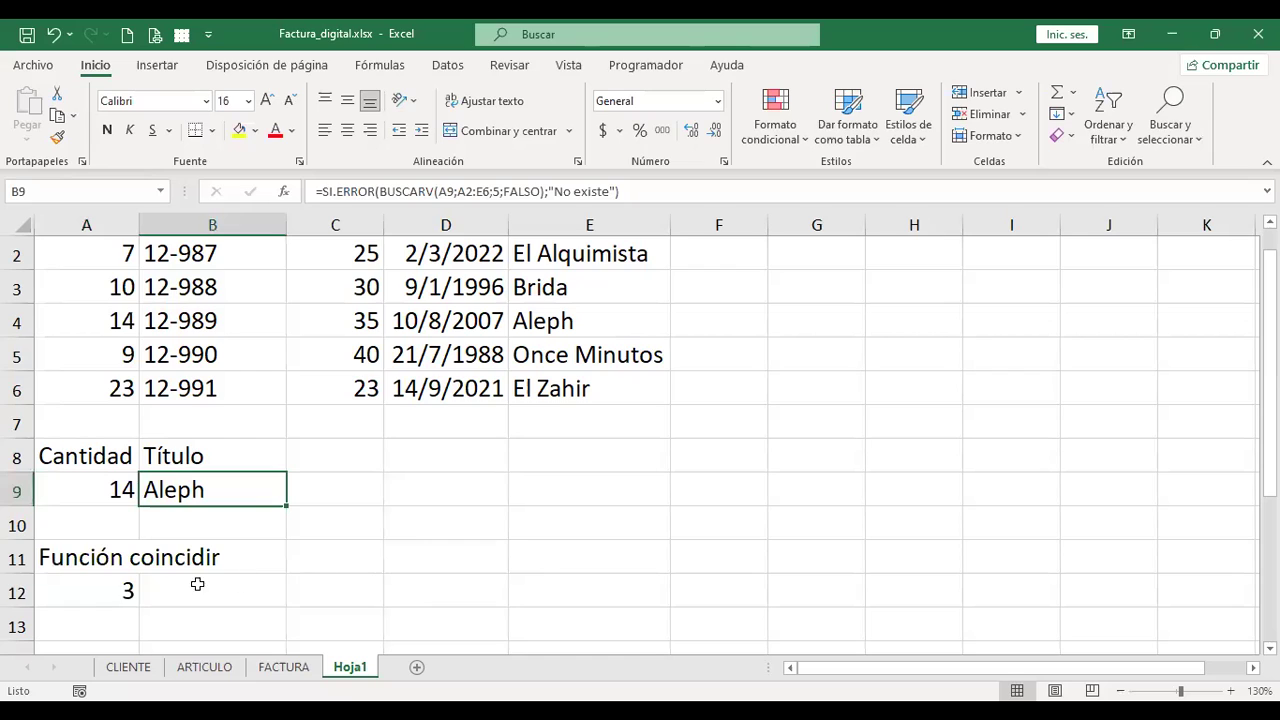
left_click(110, 594)
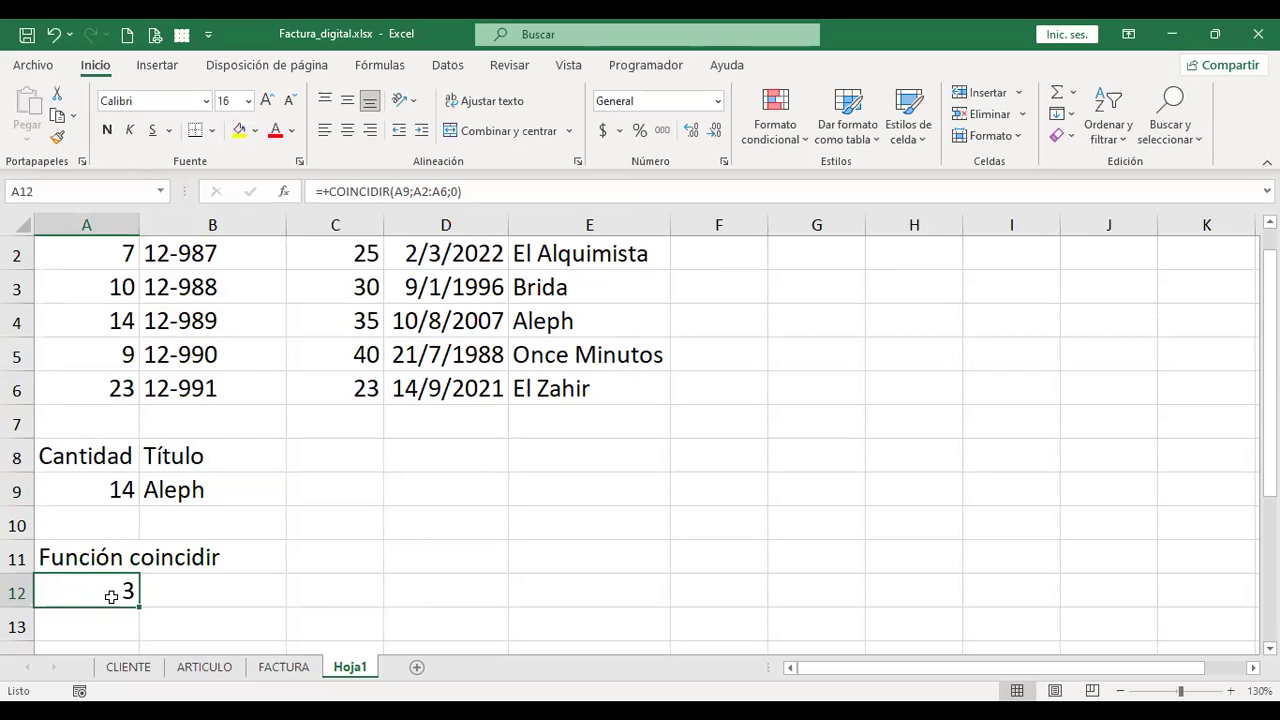
left_click(203, 487)
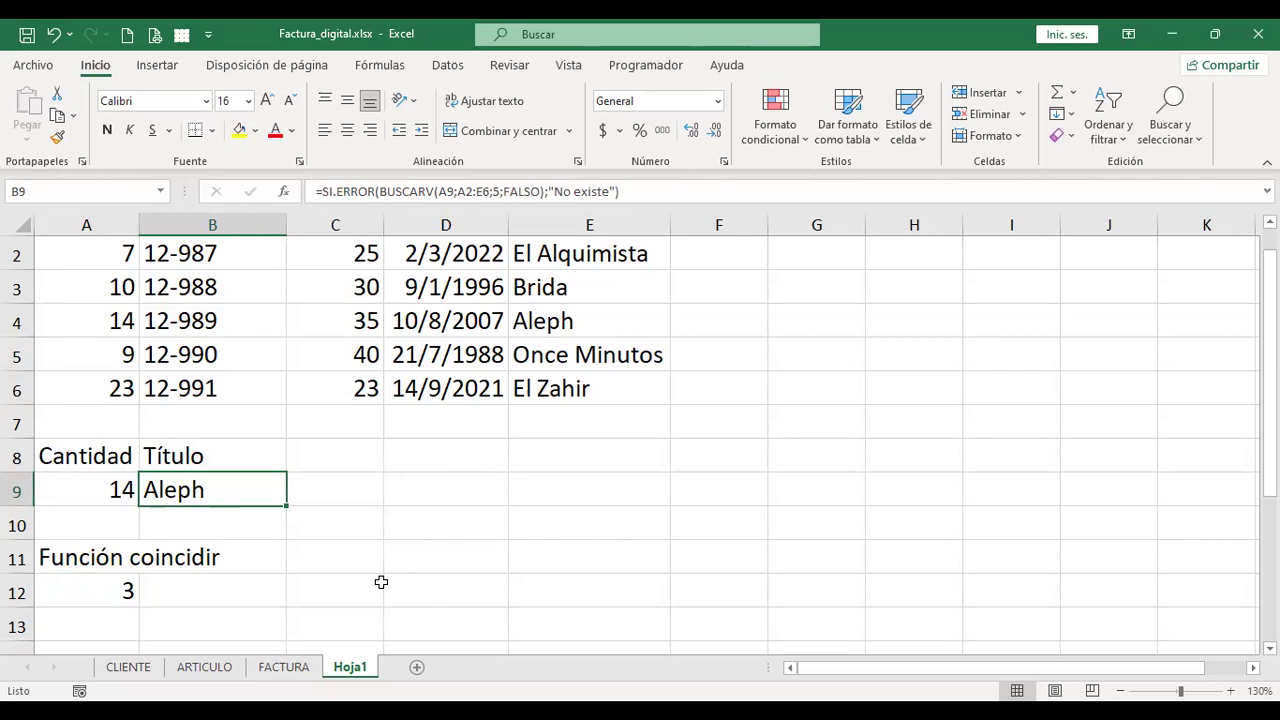
scroll(381, 582, "up", 1)
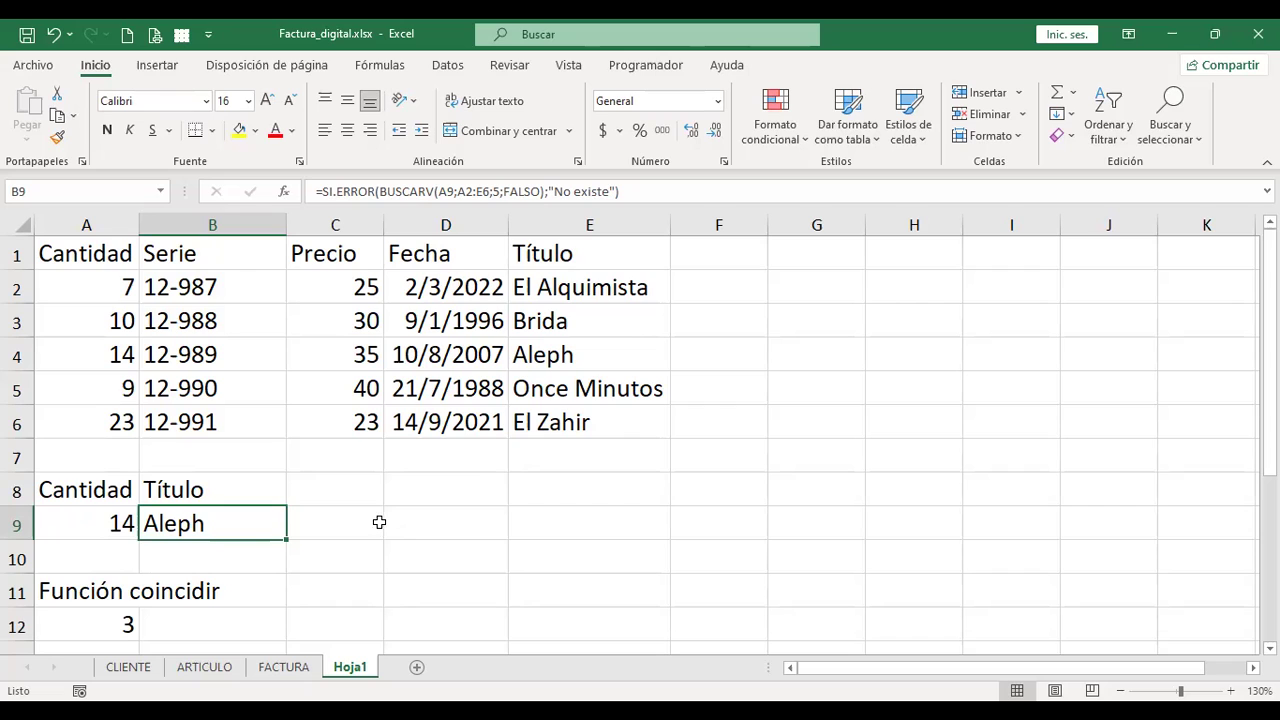
key("F2")
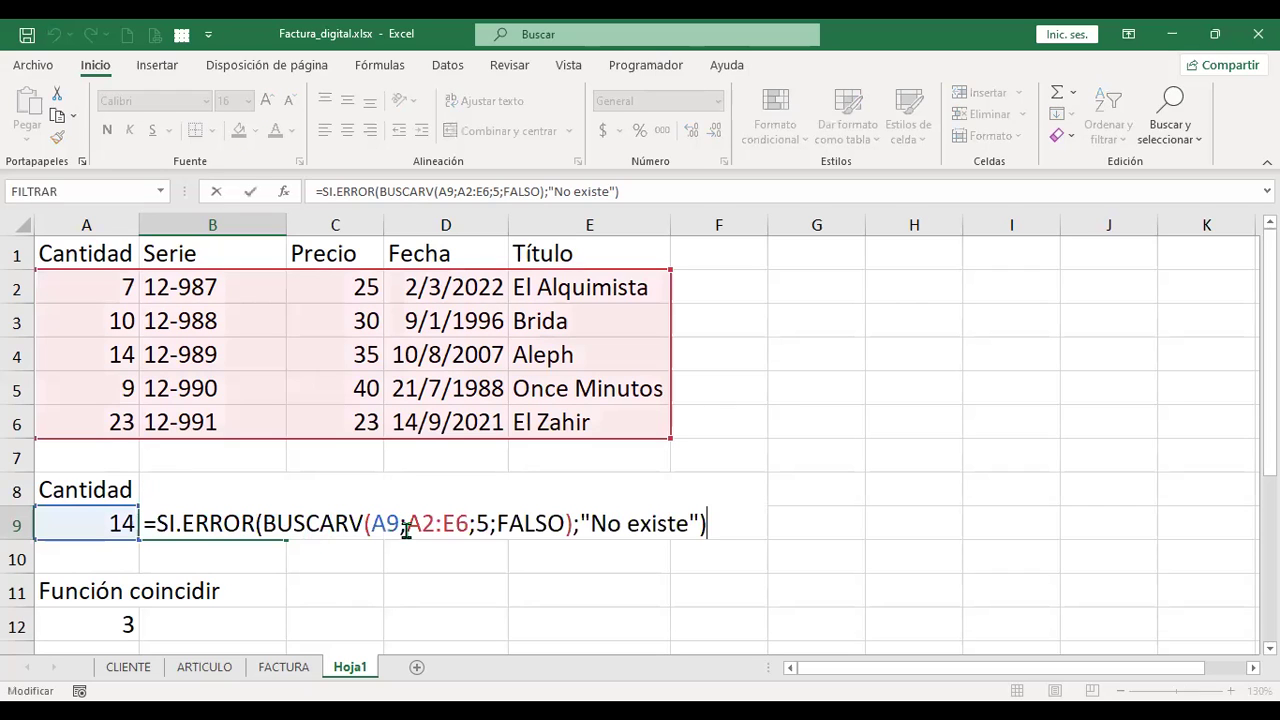
left_click(479, 522)
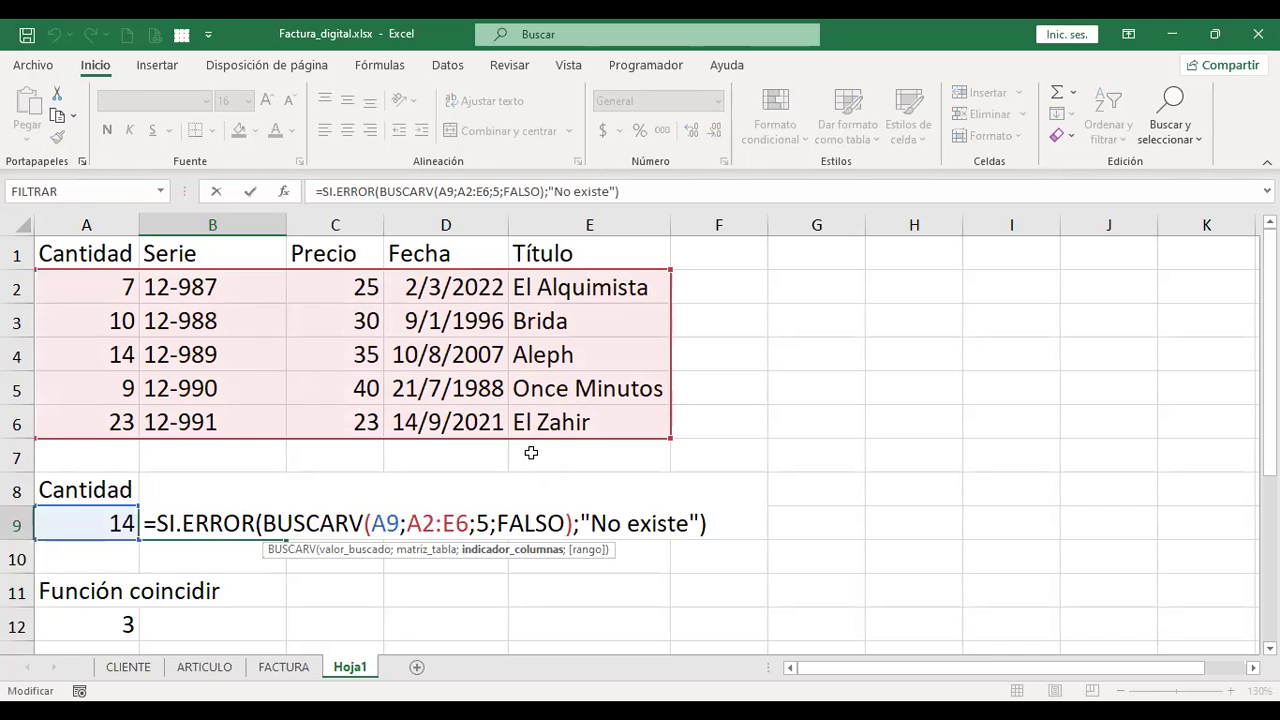
key("Return")
Inspect the COINCIDIR arguments in A12, leave the formula as it is and select the title formula in B9.
double_click(83, 614)
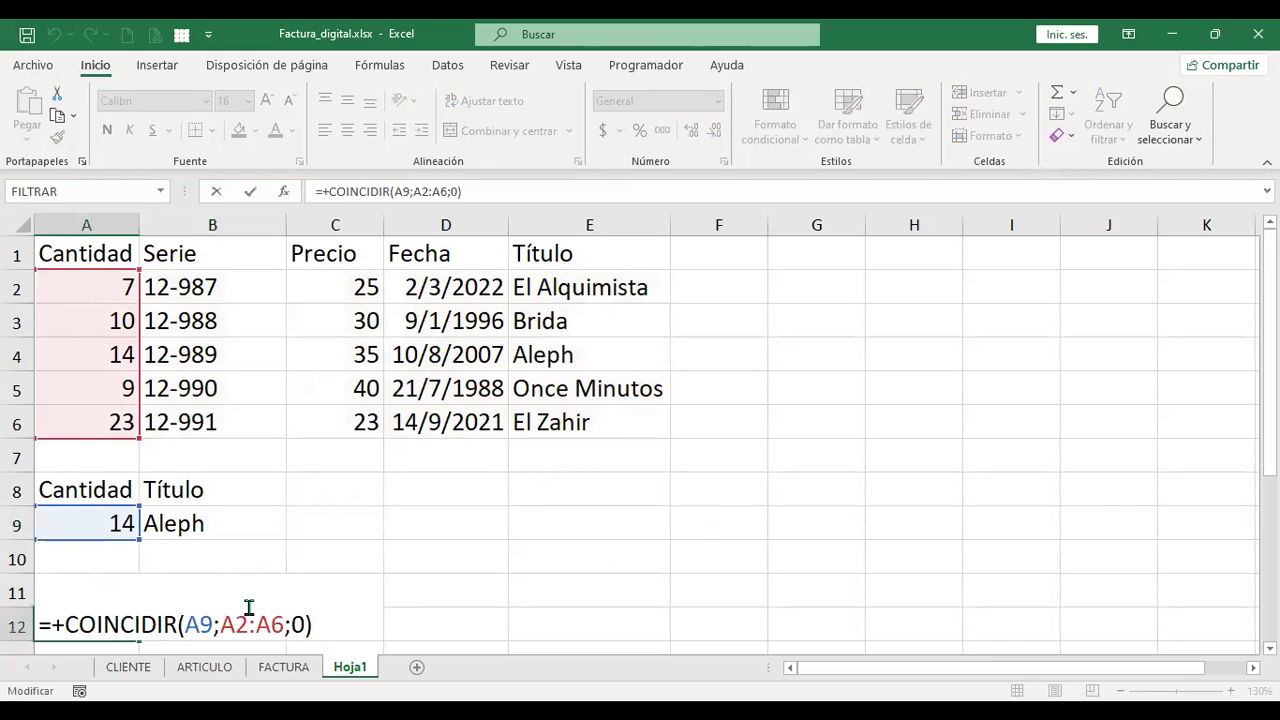
scroll(499, 535, "down", 1)
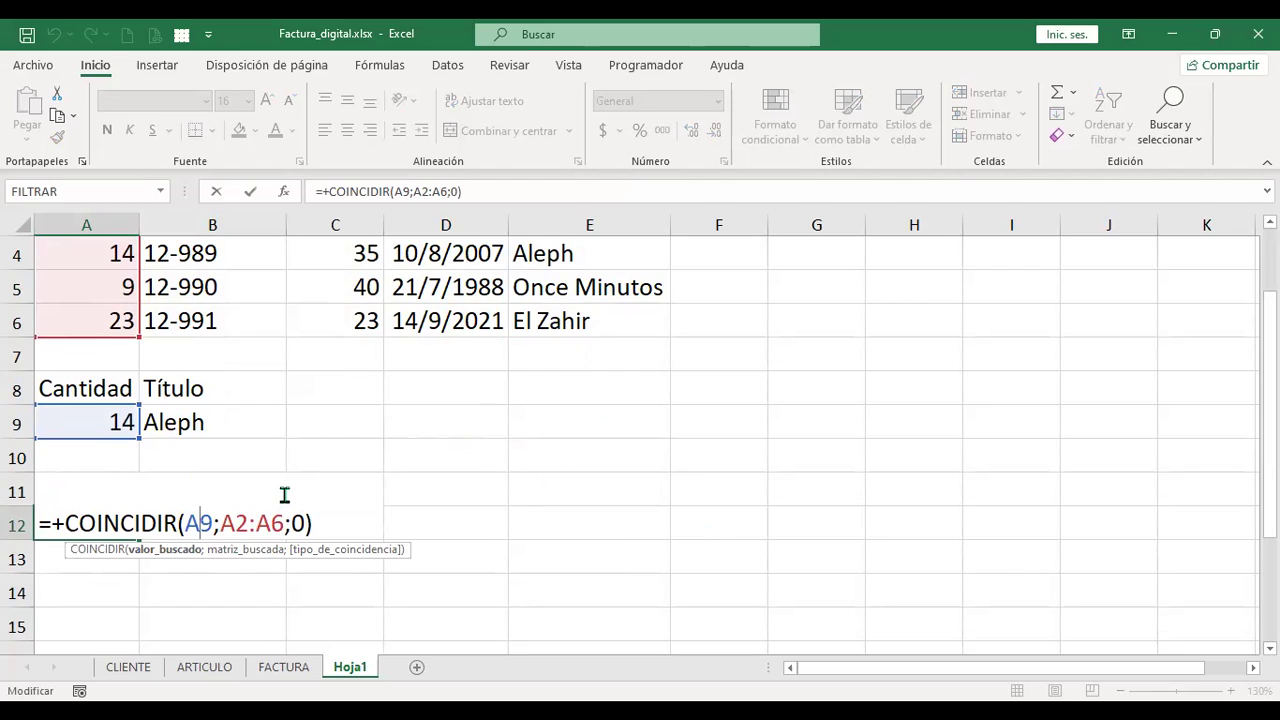
key("Return")
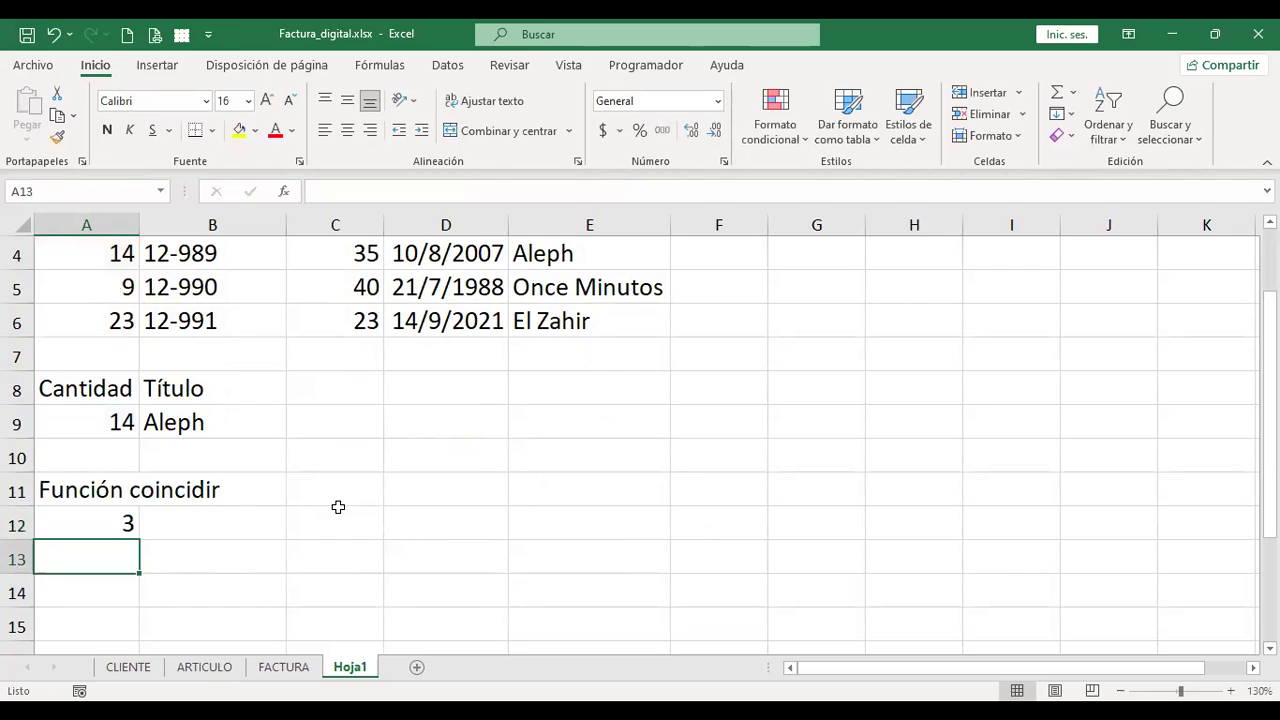
left_click(255, 424)
scroll(337, 451, "up", 1)
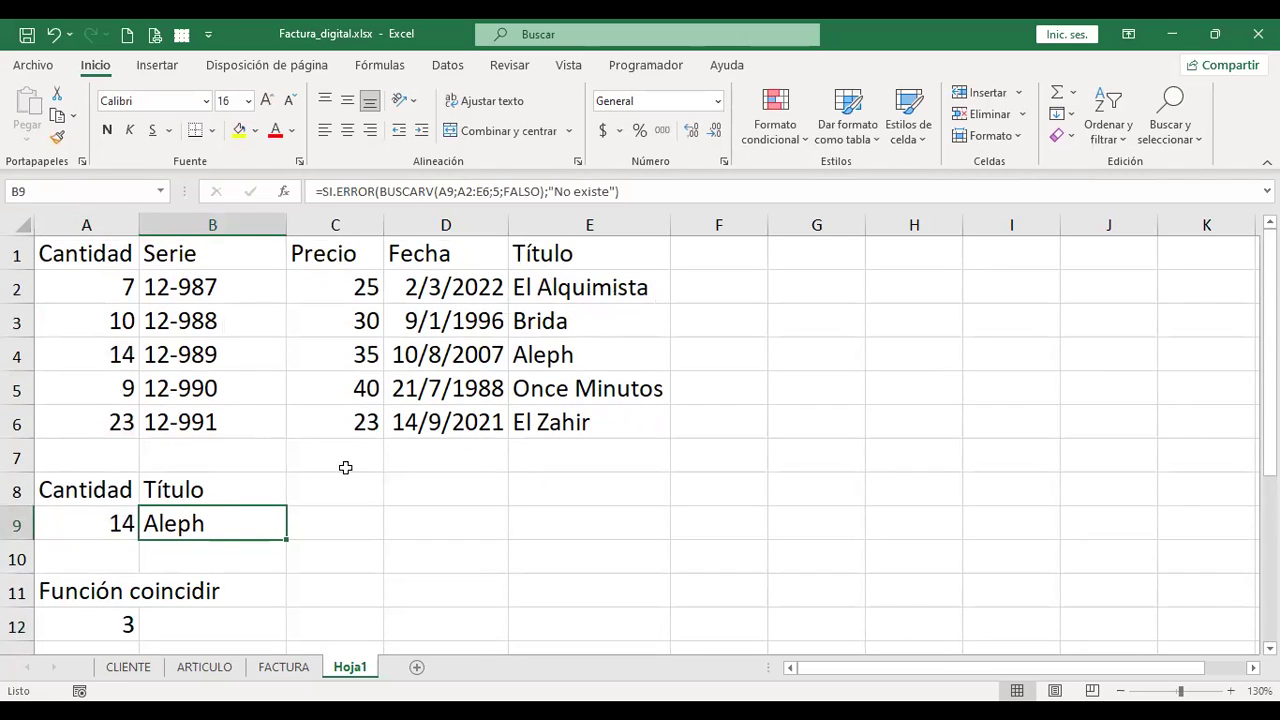
Change the lookup value of the COINCIDIR formula in A12 to the title cell B9.
scroll(250, 509, "down", 1)
left_click(82, 510)
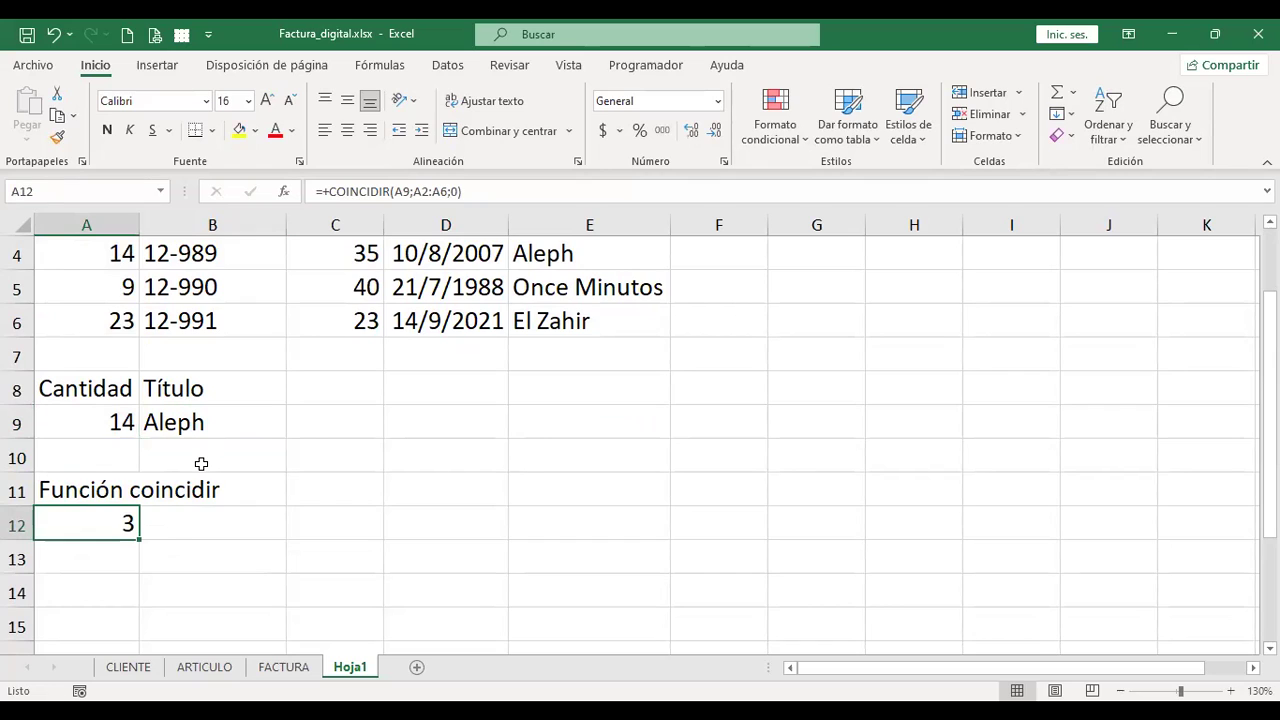
key("F2")
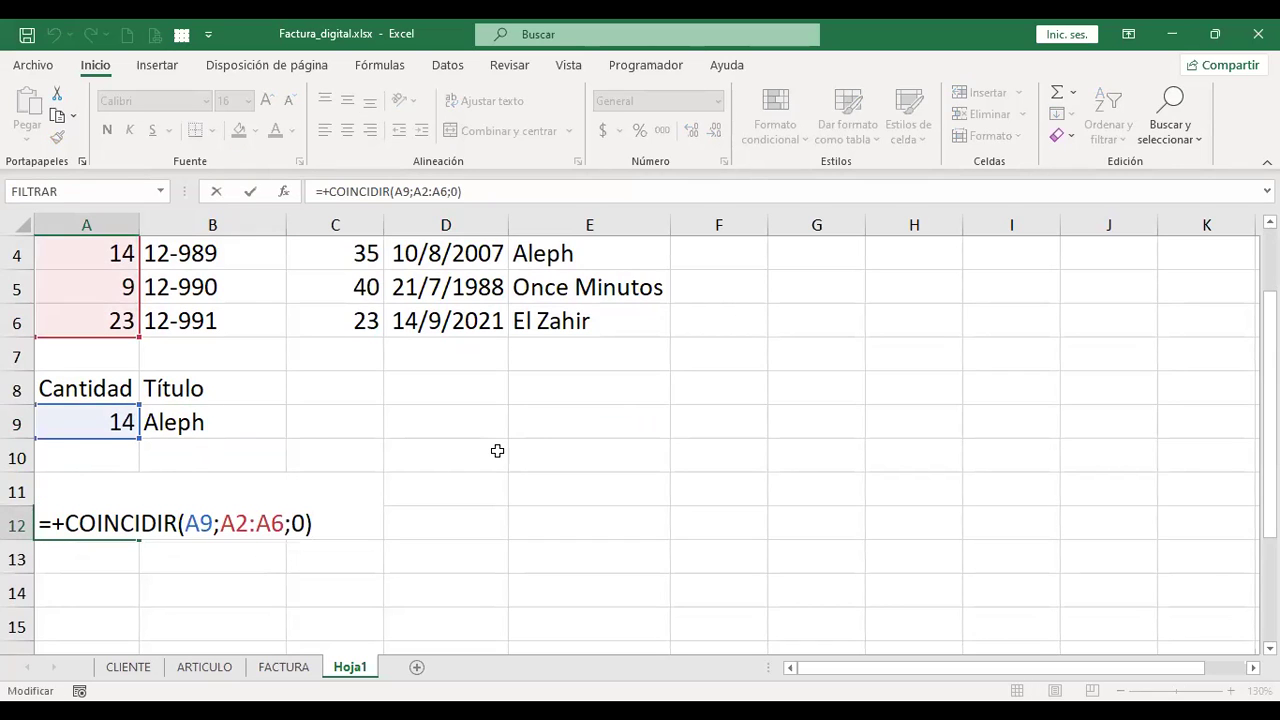
key("Left")
key("Left")
key("Left")
key("Left")
key("Left")
key("Left")
key("Left")
key("Left")
key("Left")
key("shift+Left")
key("shift+Left")
key("BackSpace")
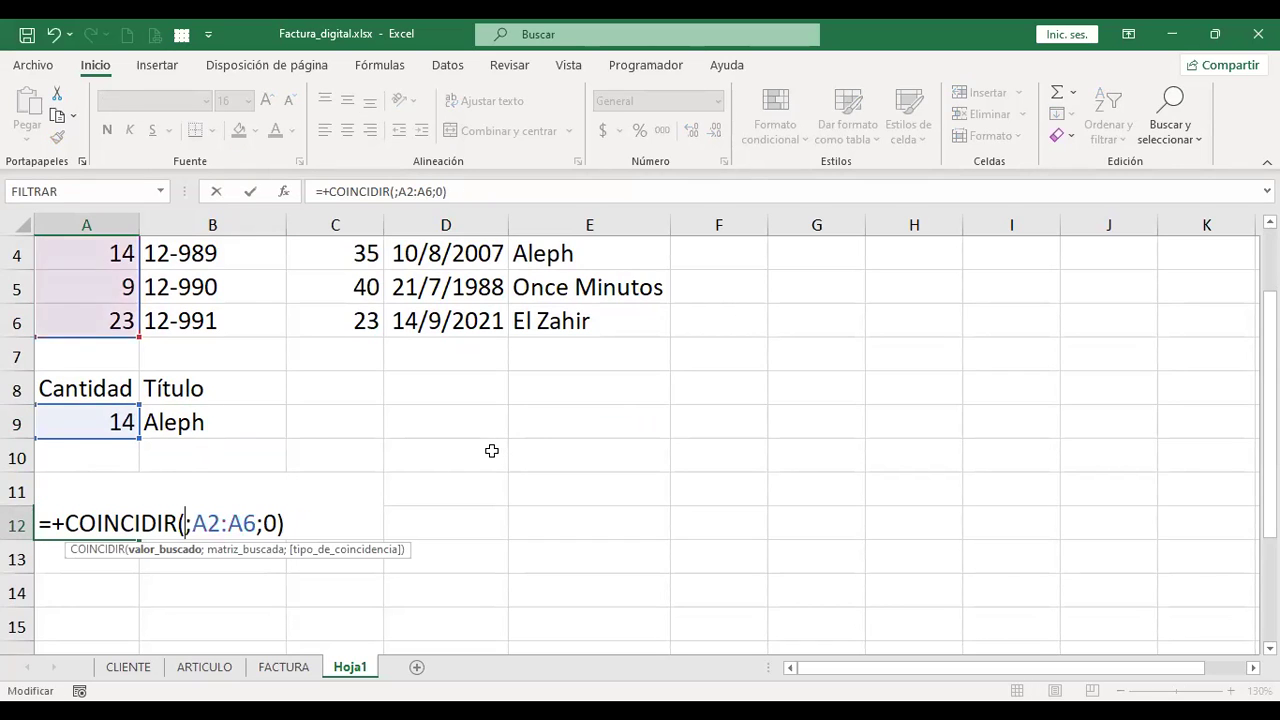
left_click(205, 422)
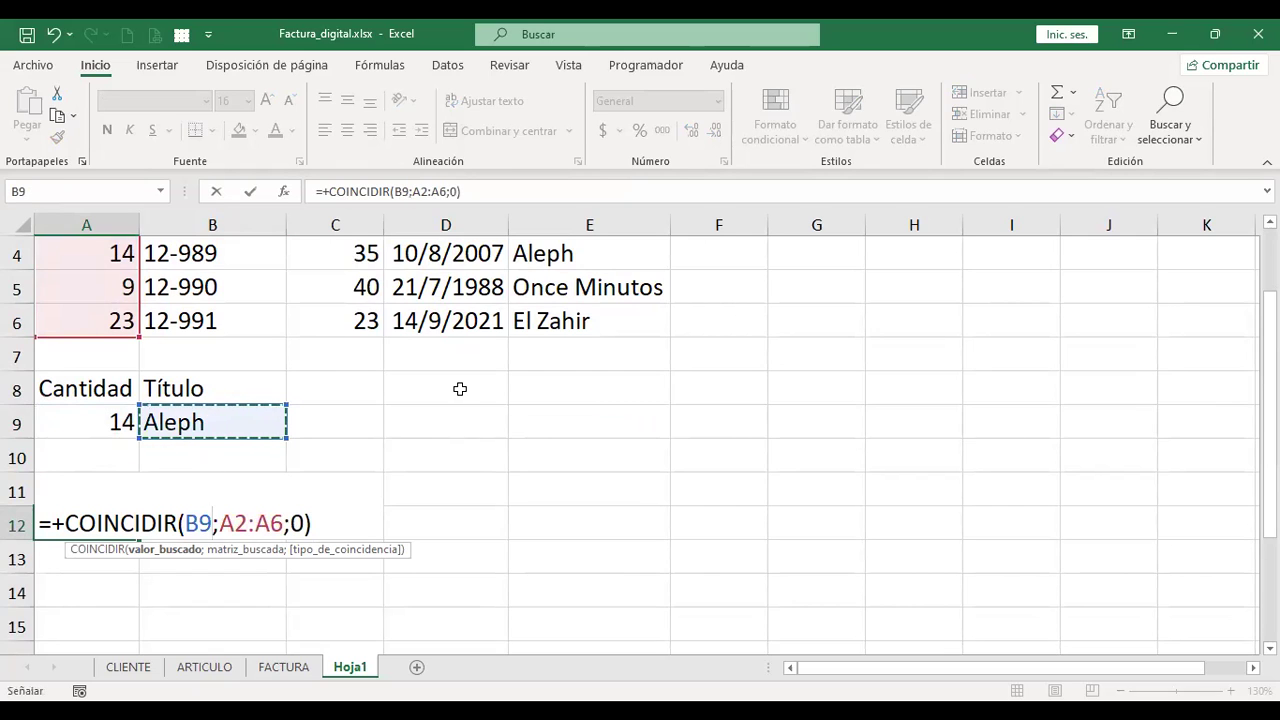
key("Return")
Change the COINCIDIR search range in A12 to the whole table A2:E6.
key("Up")
key("F2")
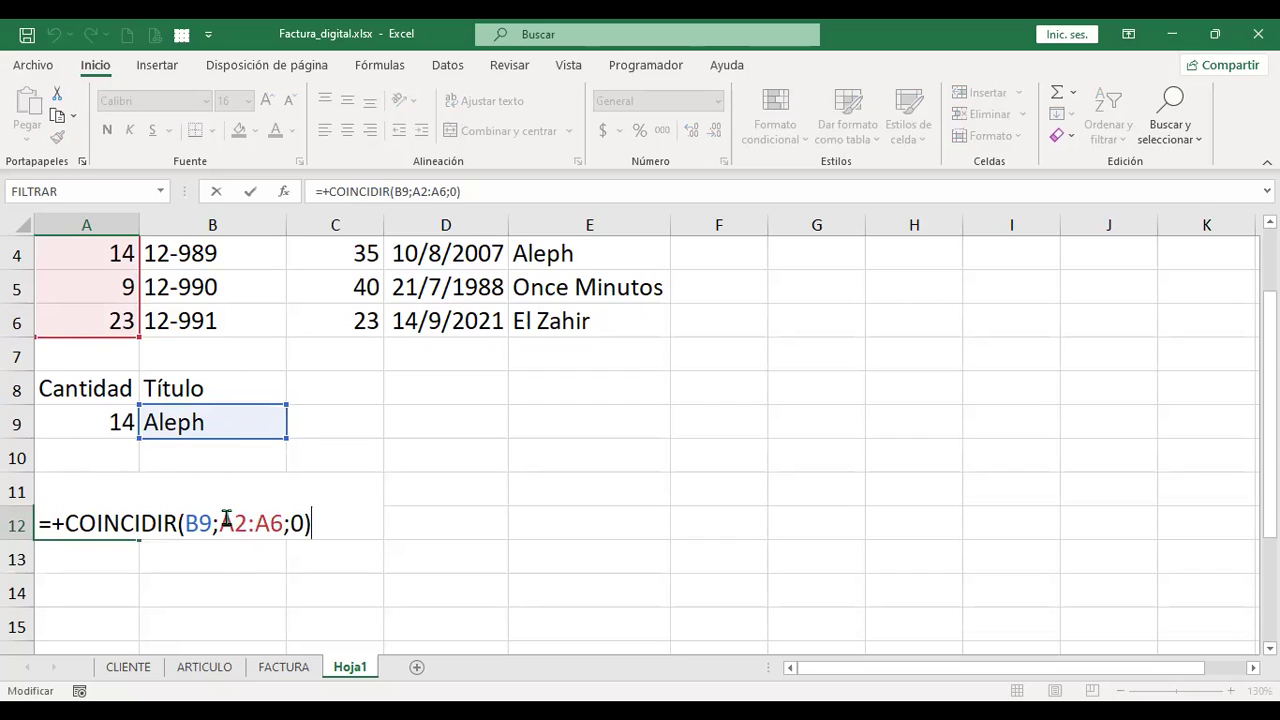
left_click_drag(226, 521, 286, 522)
key("Delete")
scroll(520, 516, "up", 1)
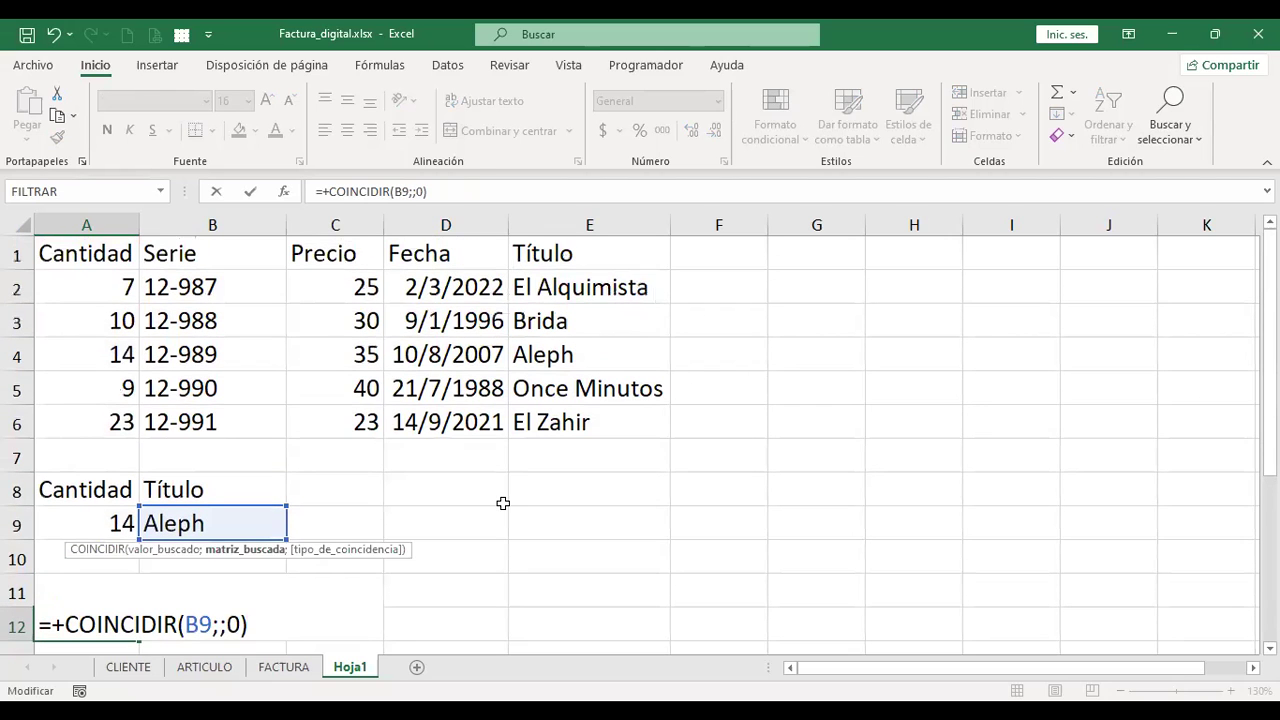
left_click_drag(114, 274, 280, 289)
left_click_drag(630, 400, 632, 407)
key("Return")
Set the COINCIDIR search range in A12 to the Título values in E2:E6 and reselect the cell.
key("Up")
key("F2")
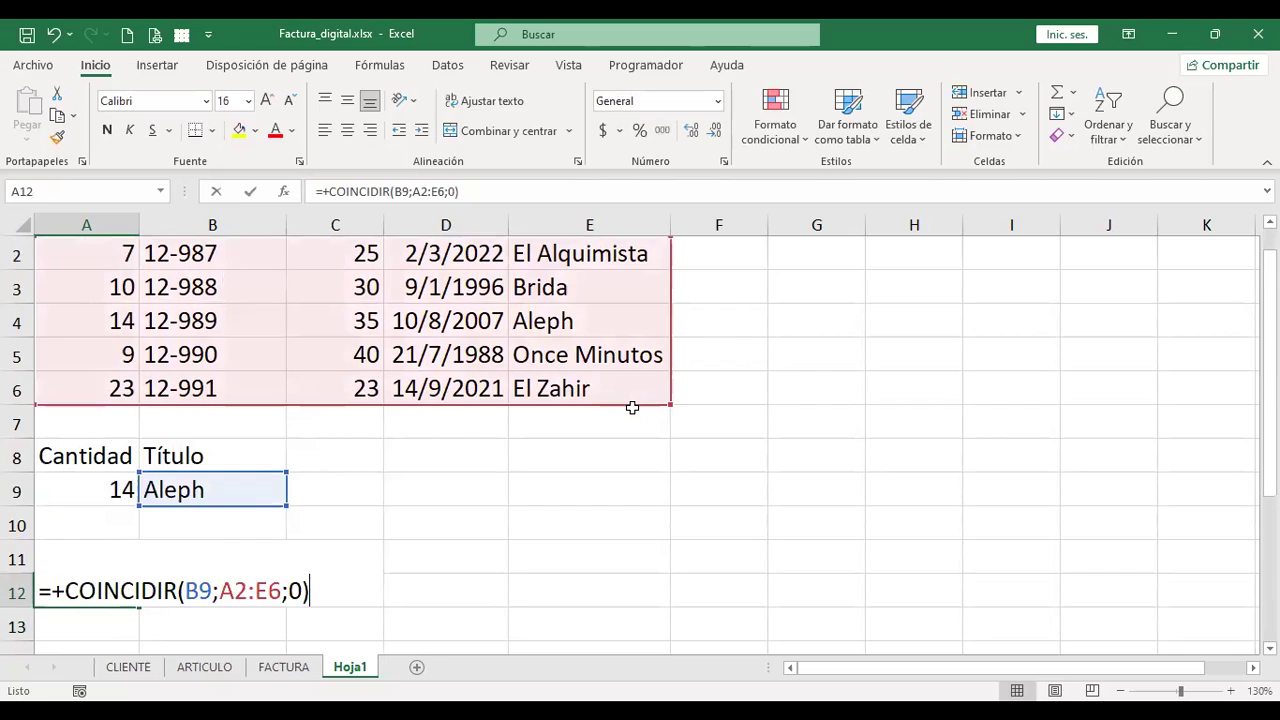
key("Left")
key("Left")
key("Left")
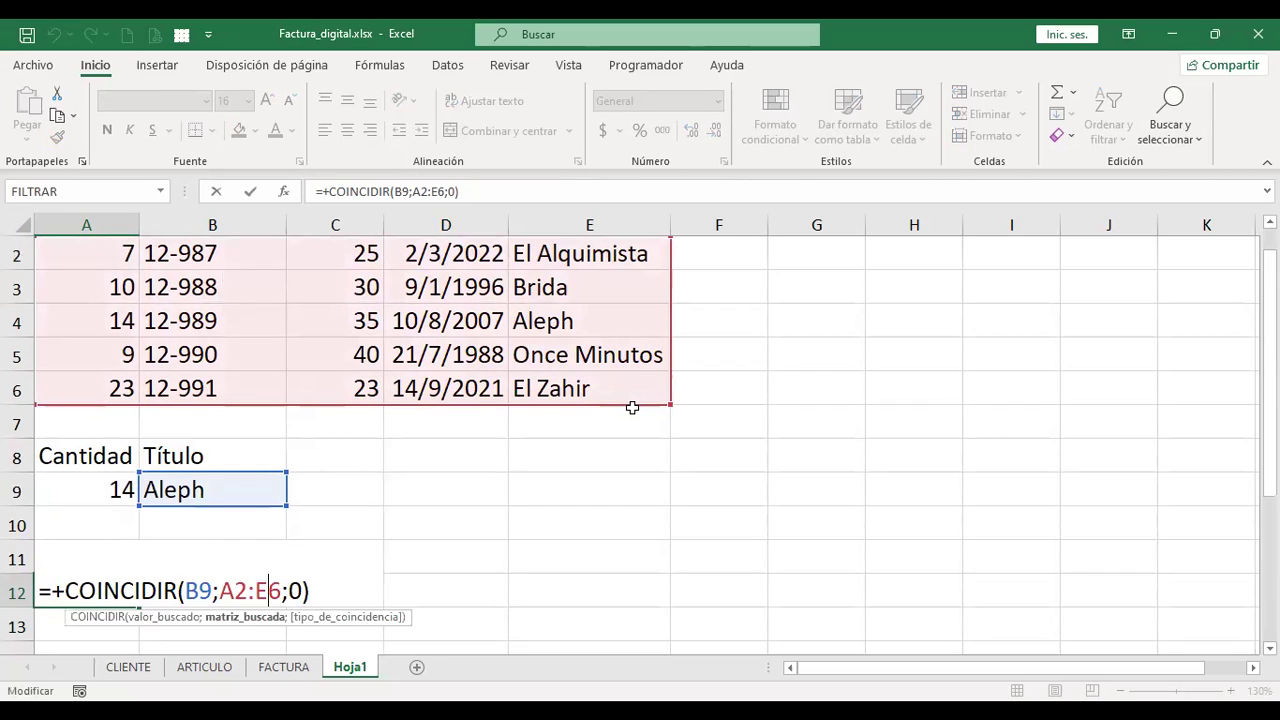
key("shift+Left")
key("shift+Left")
key("shift+Left")
key("shift+Left")
key("shift+Left")
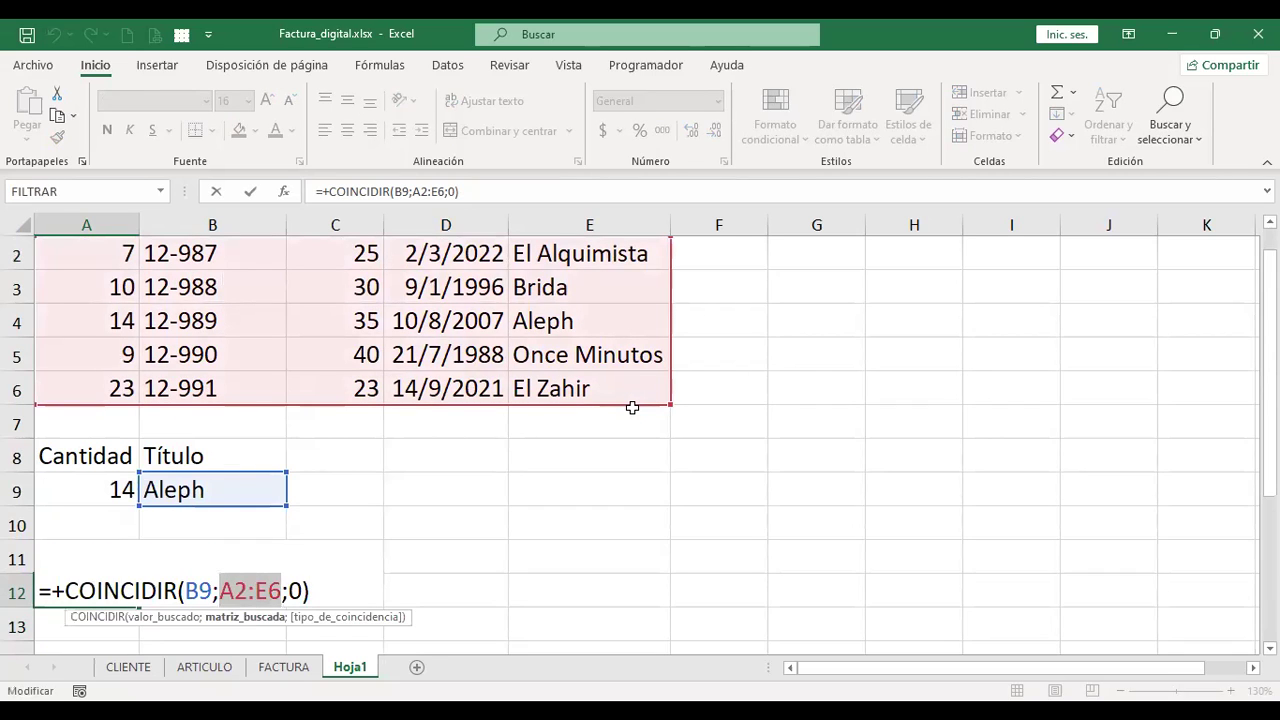
key("BackSpace")
scroll(696, 426, "up", 1)
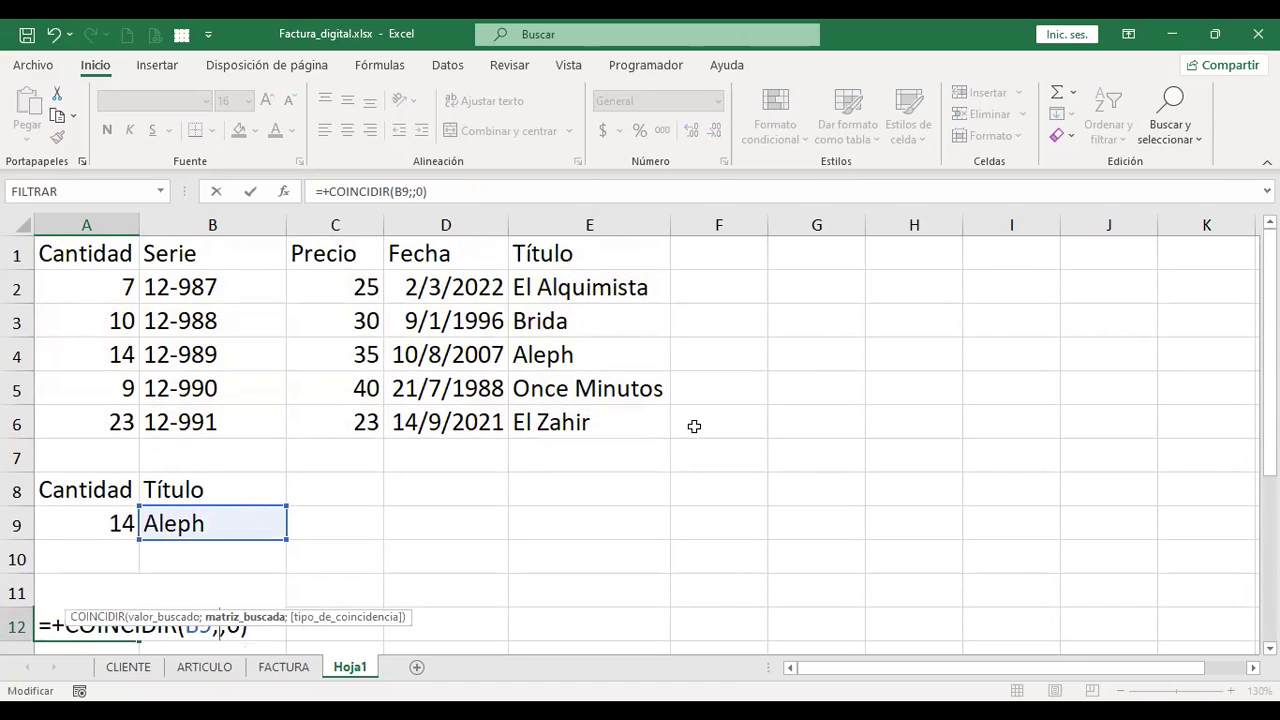
left_click(588, 287)
key("shift+Down")
key("shift+Down")
key("shift+Down")
key("shift+Down")
key("Return")
key("Up")
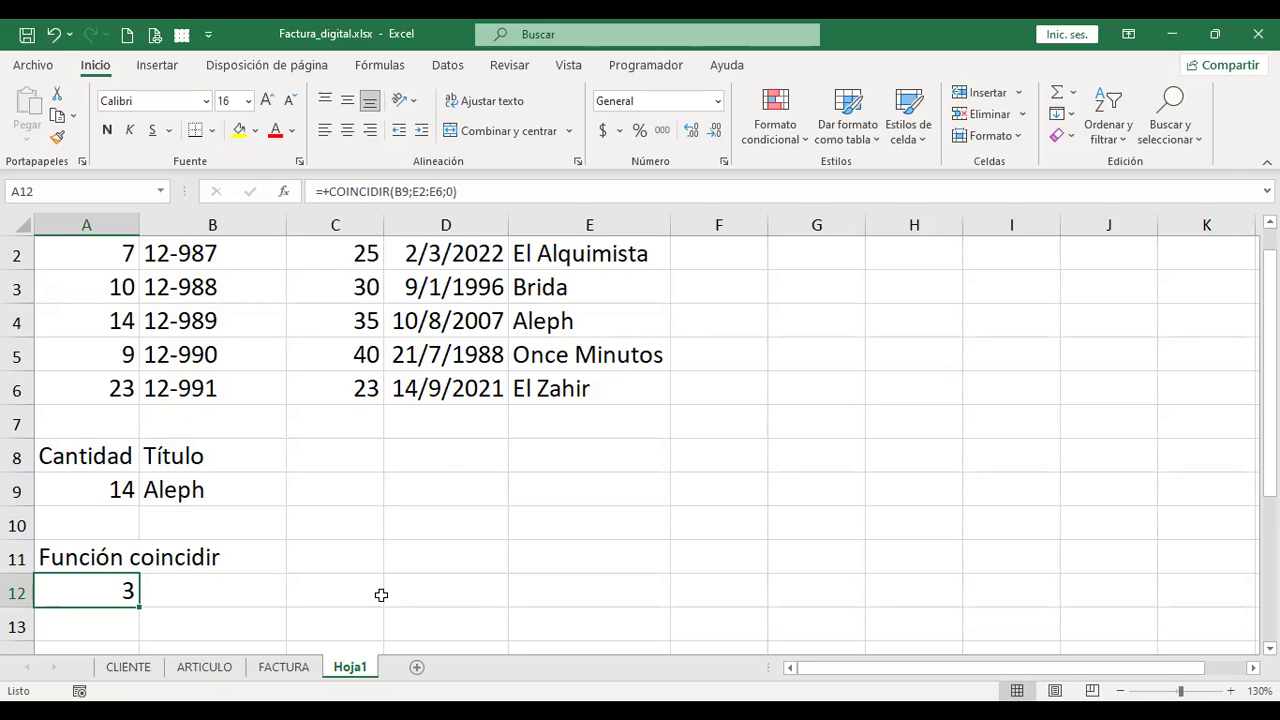
Examine the SI.ERROR and BUSCARV formula in B9 without changing it.
left_click(245, 487)
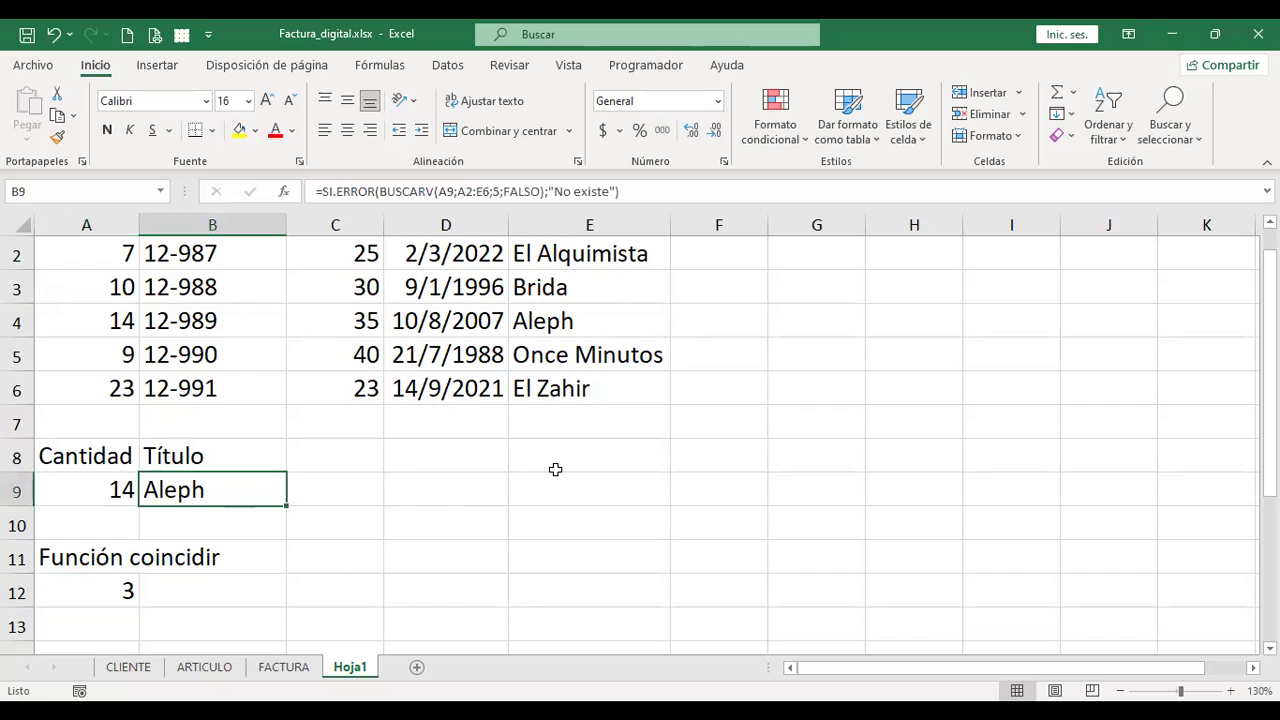
key("F2")
key("Escape")
key("Down")
key("Down")
key("Down")
key("Left")
key("Down")
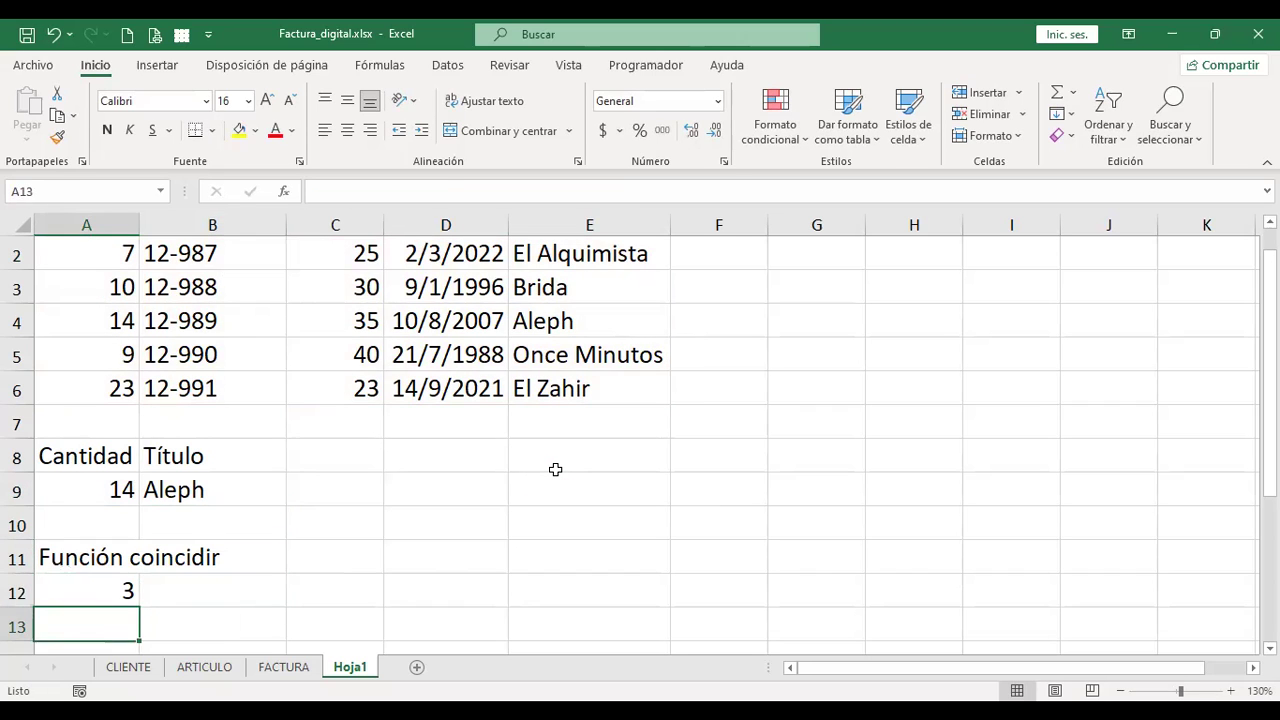
Copy the COINCIDIR(B9;E2:E6;0) expression out of the formula in A12, leaving that formula as it is.
key("Up")
key("F2")
key("Left")
key("Left")
key("Left")
key("shift+Left")
key("shift+Left")
key("shift+Left")
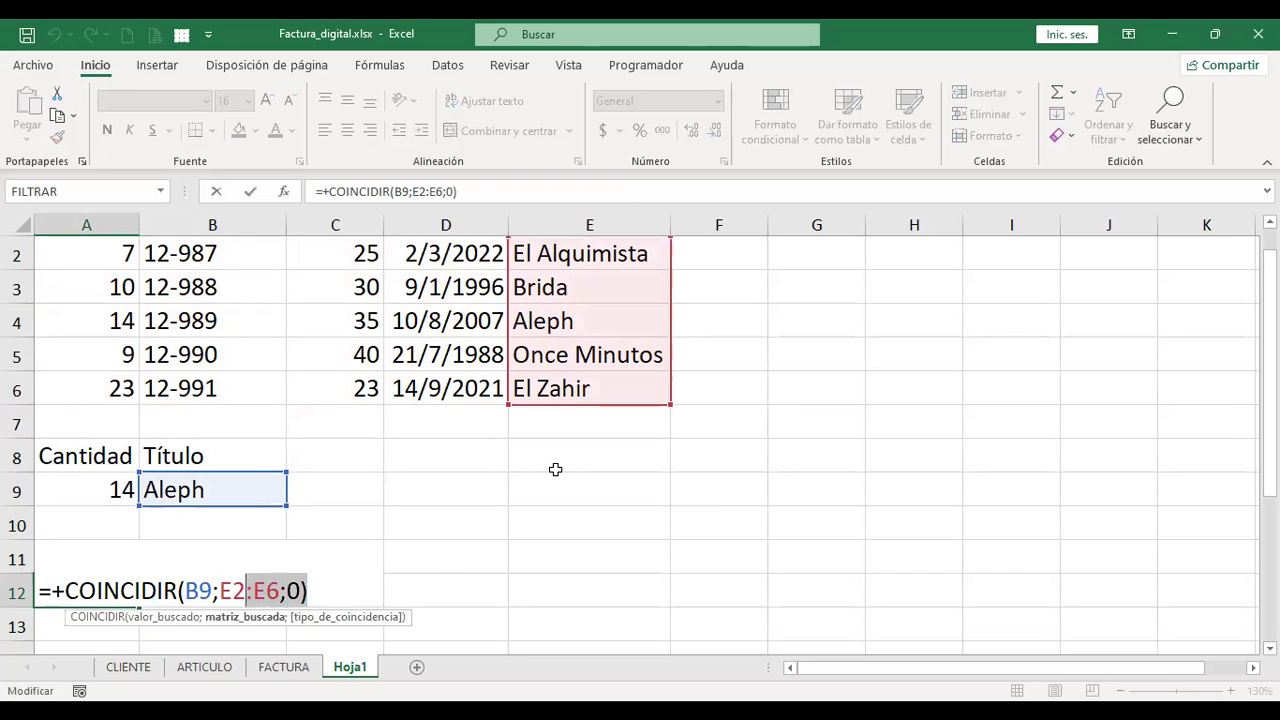
key("Escape")
Try to replace the column index 5 of BUSCARV in B9 with COINCIDIR(B9;E2:E6;0).
key("Up")
key("Up")
key("Up")
key("Up")
key("Right")
key("Down")
key("Left")
key("Right")
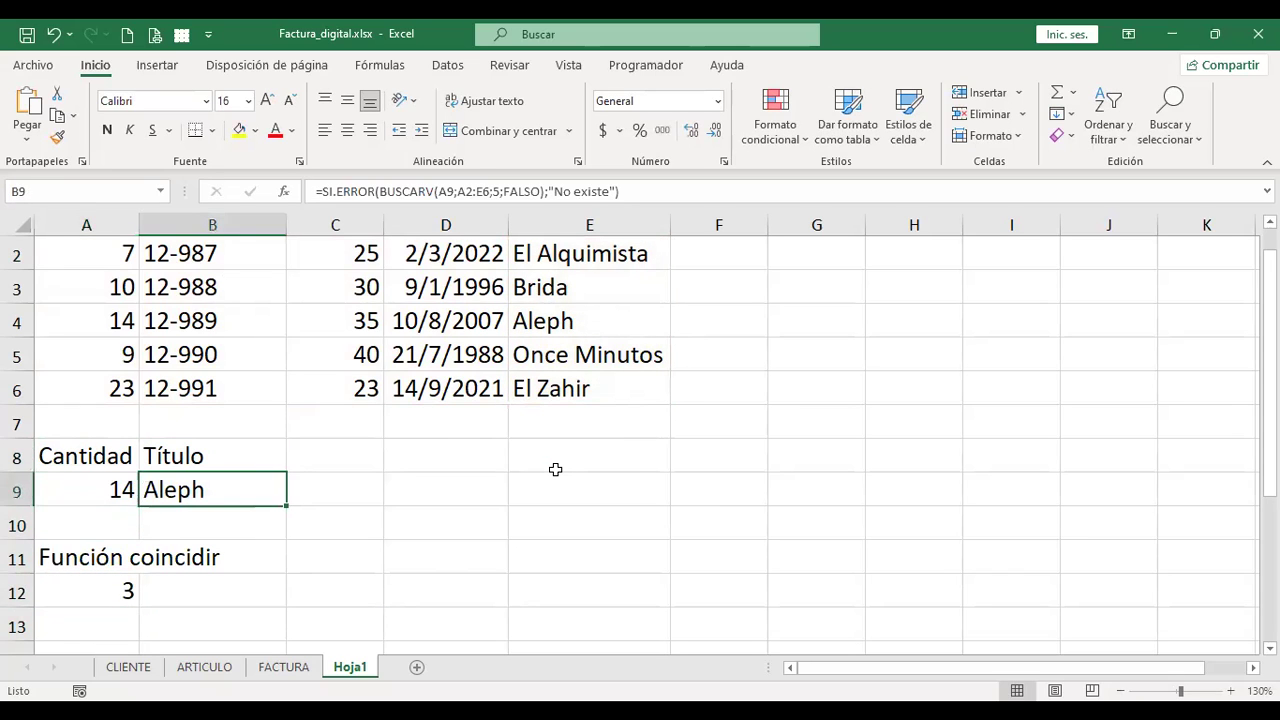
key("F2")
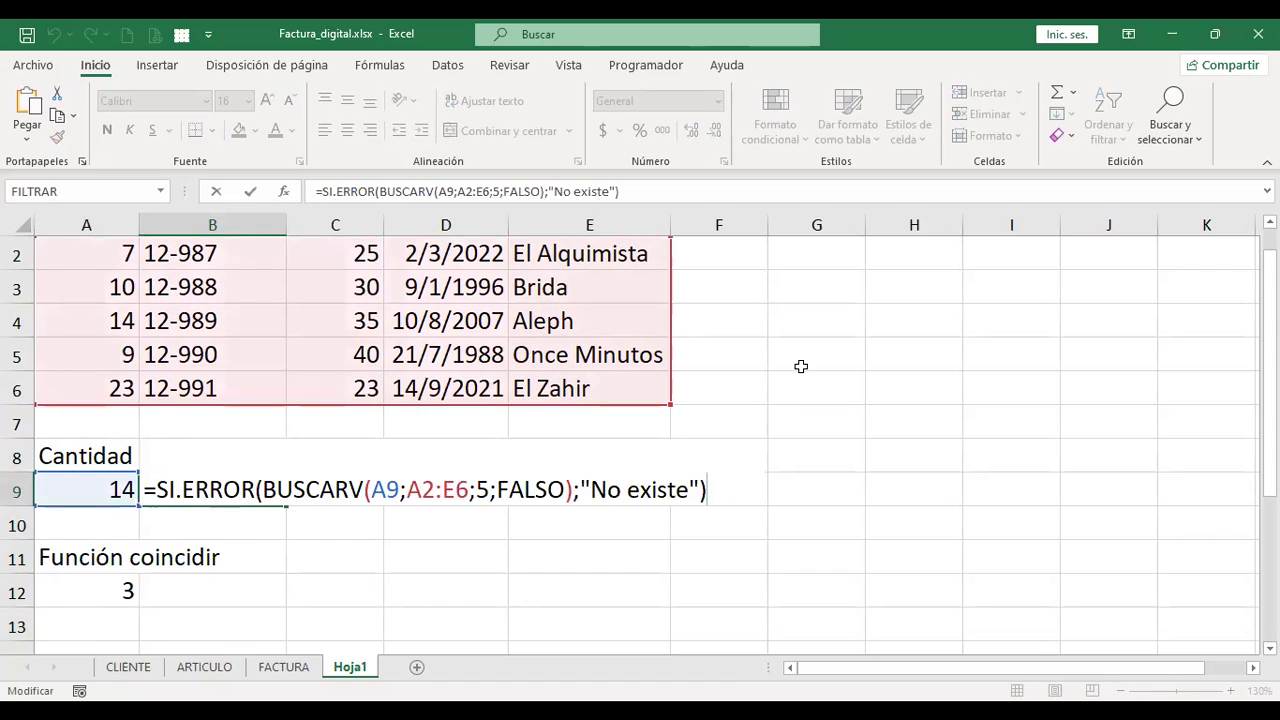
double_click(487, 489)
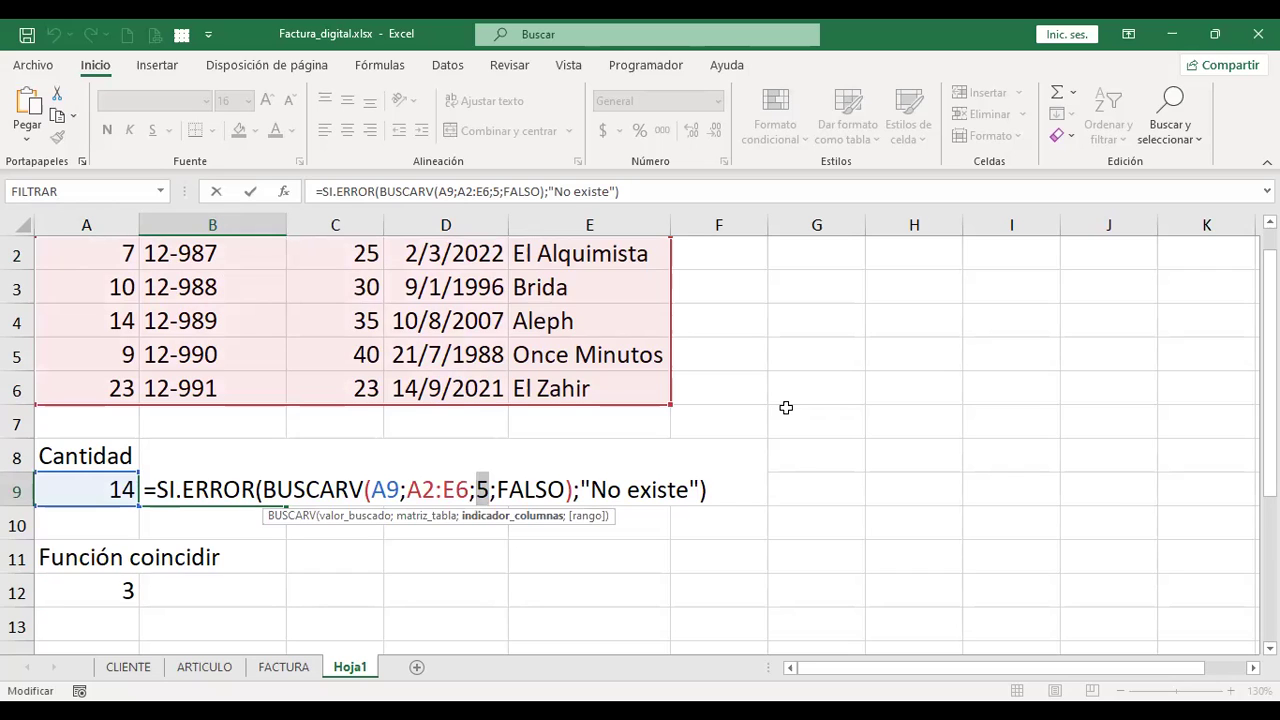
key("ctrl+v")
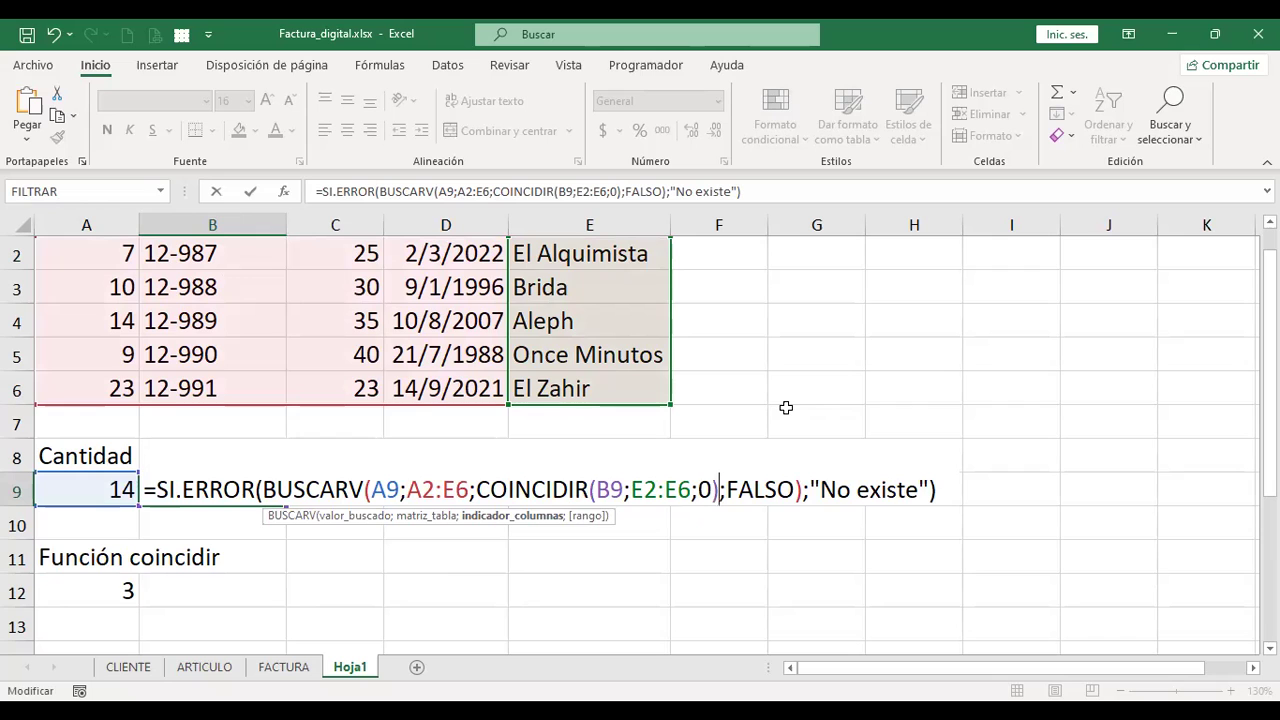
key("Return")
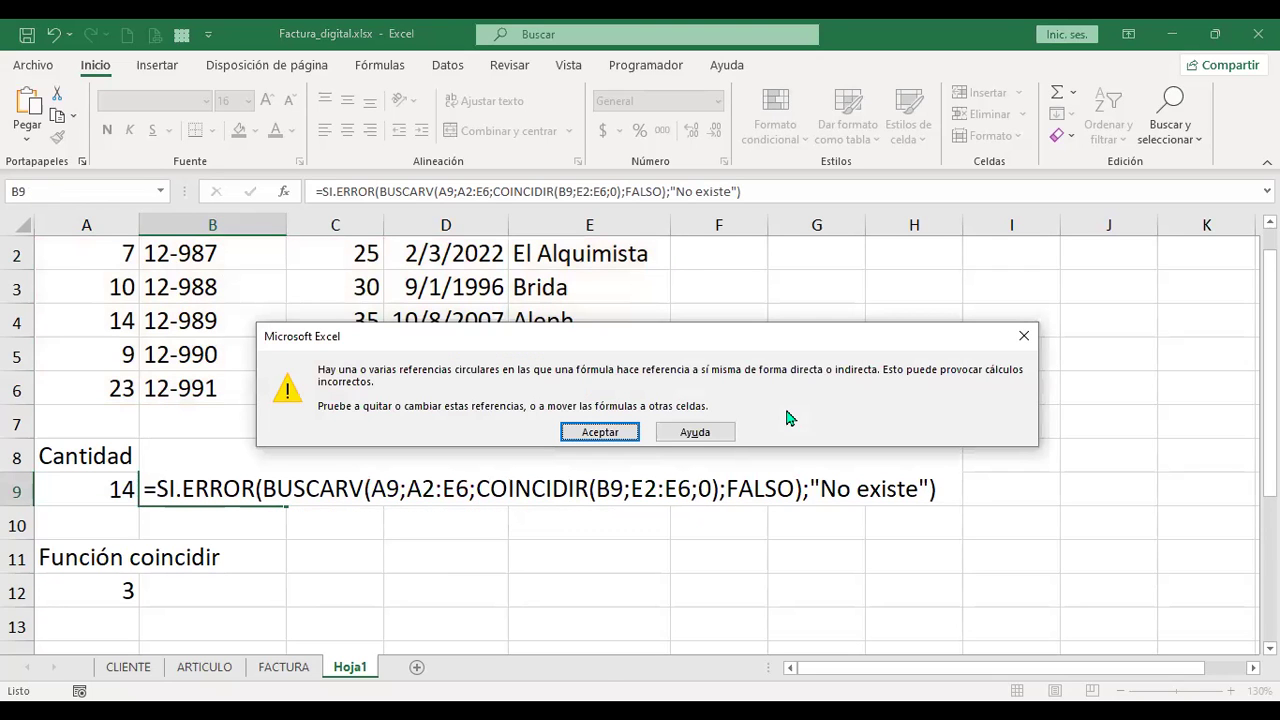
key("Return")
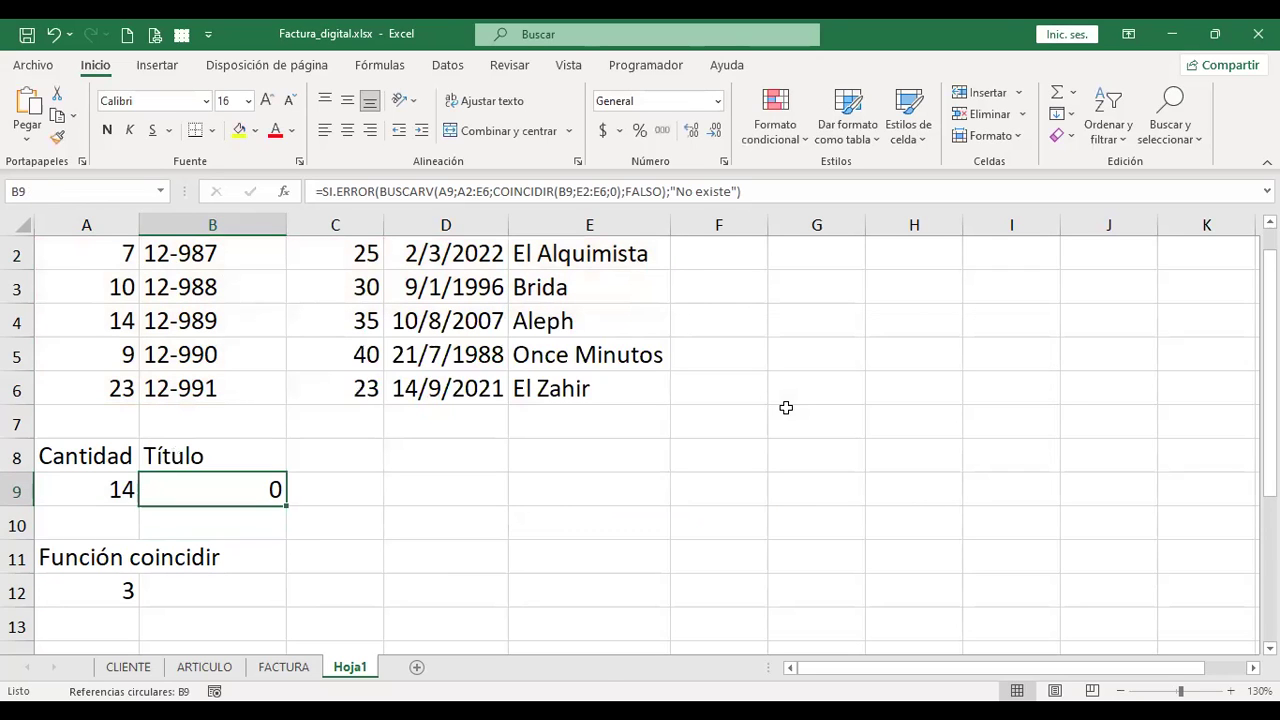
Undo the insertion of COINCIDIR into the BUSCARV formula in B9.
key("F2")
key("Return")
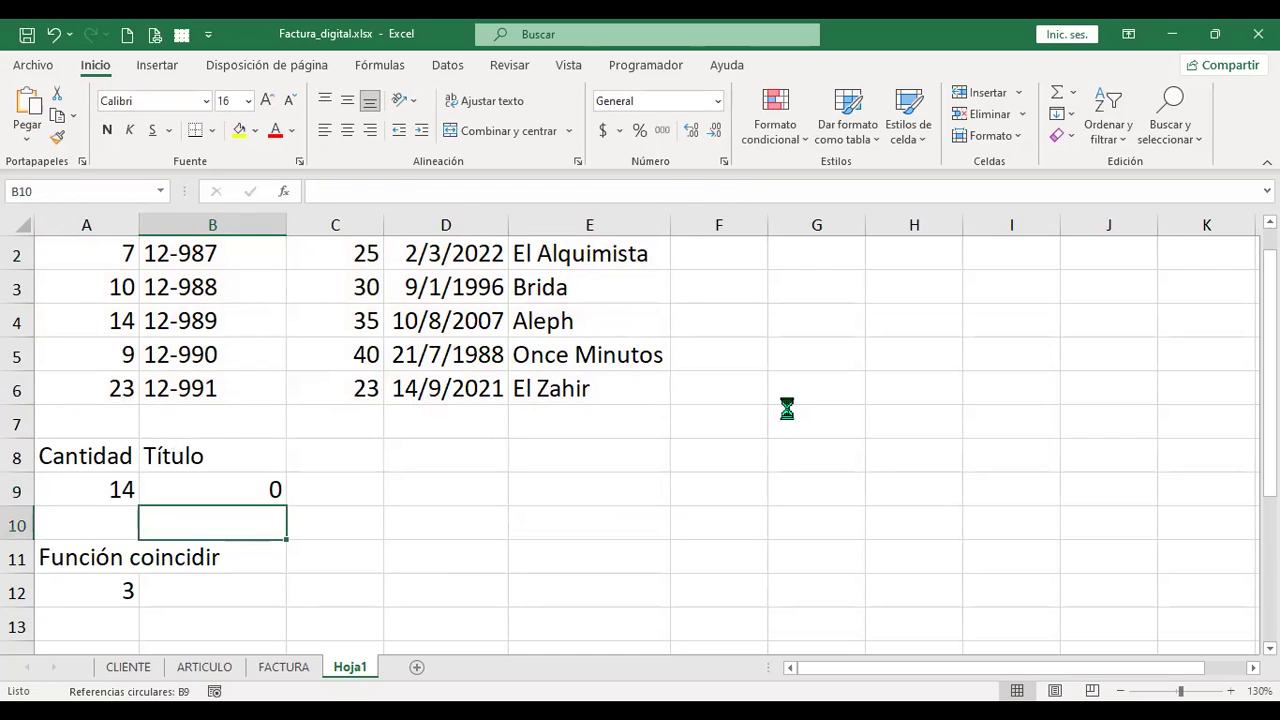
key("ctrl+z")
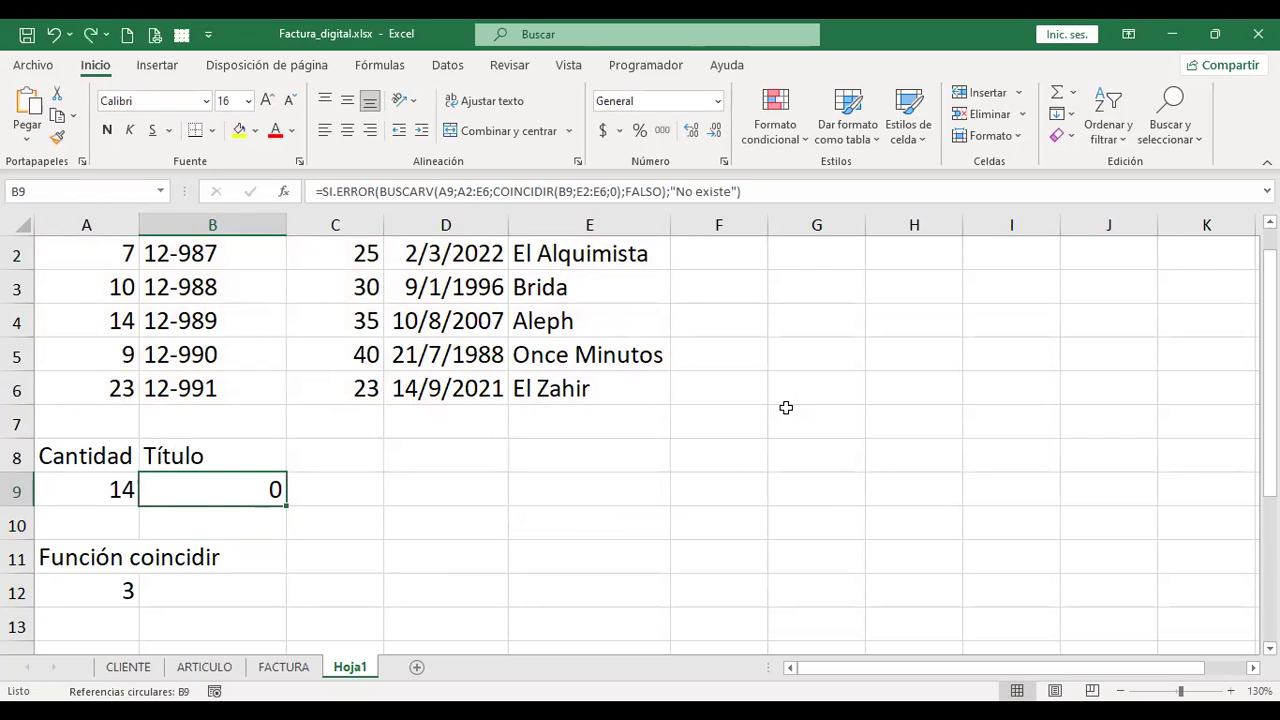
key("ctrl+z")
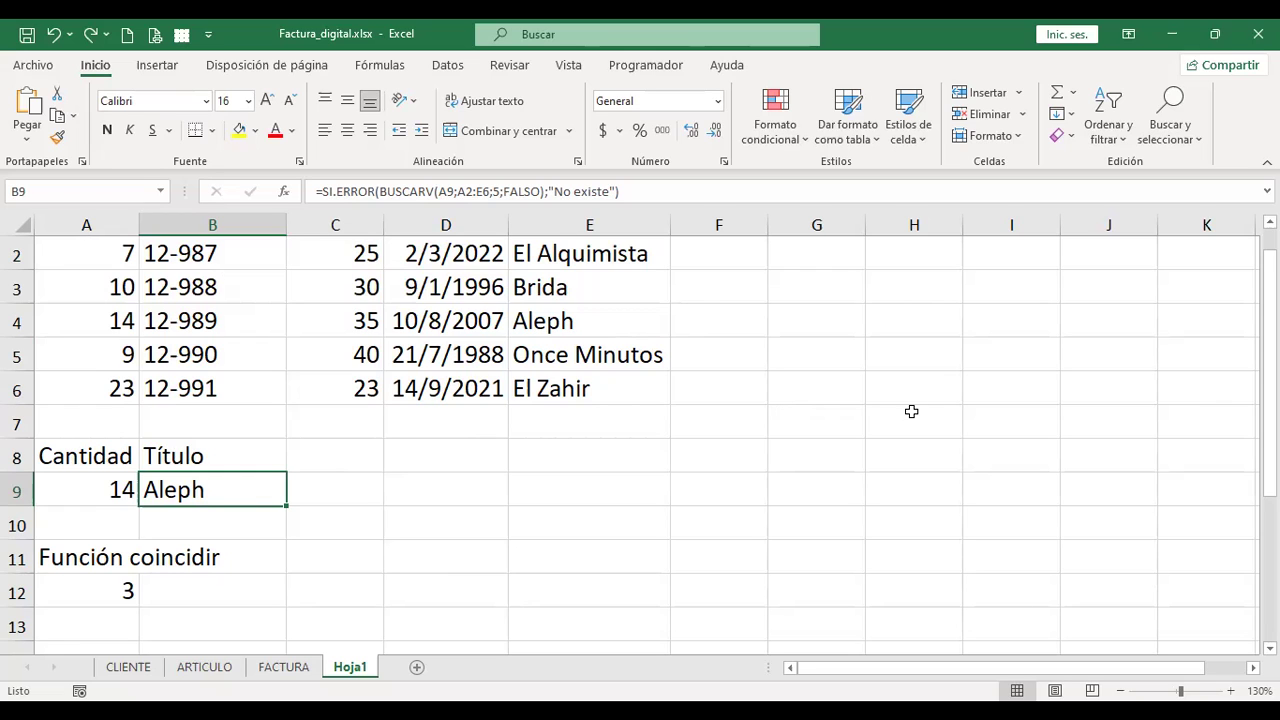
Dismiss the warning about opening two workbooks with the same name and select the empty cell G8.
scroll(526, 400, "up", 1)
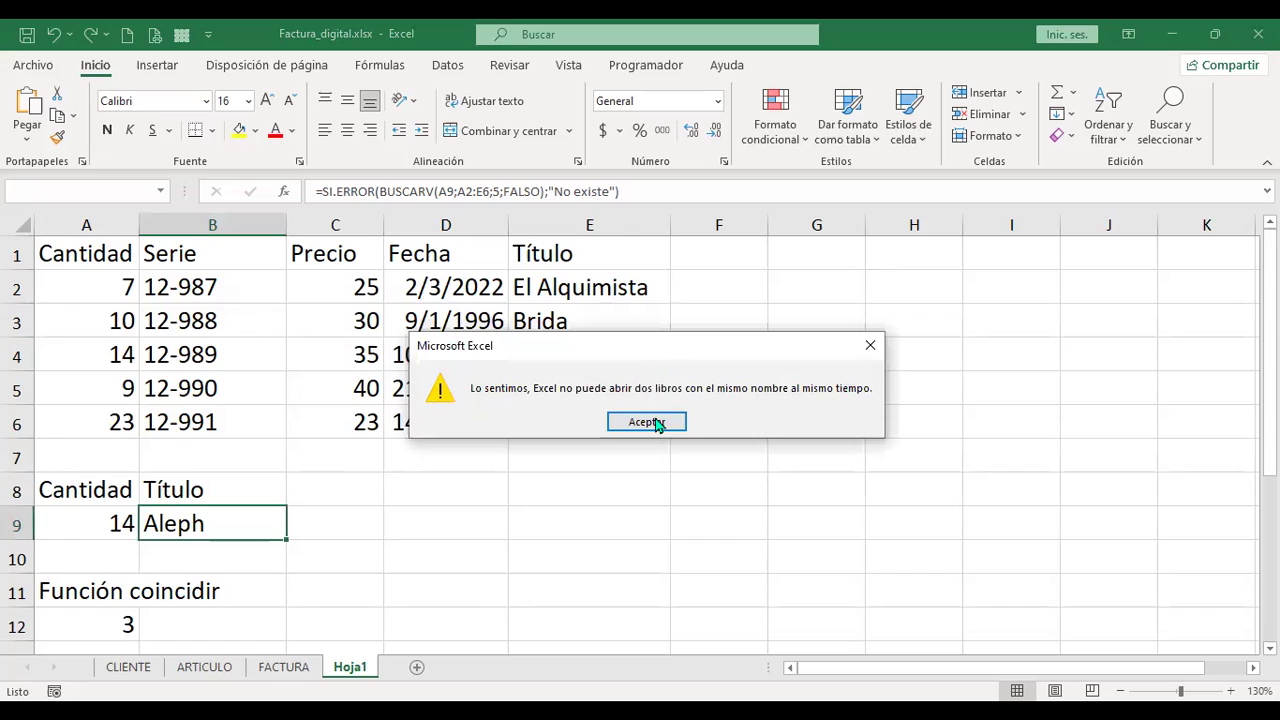
left_click(656, 424)
left_click(780, 486)
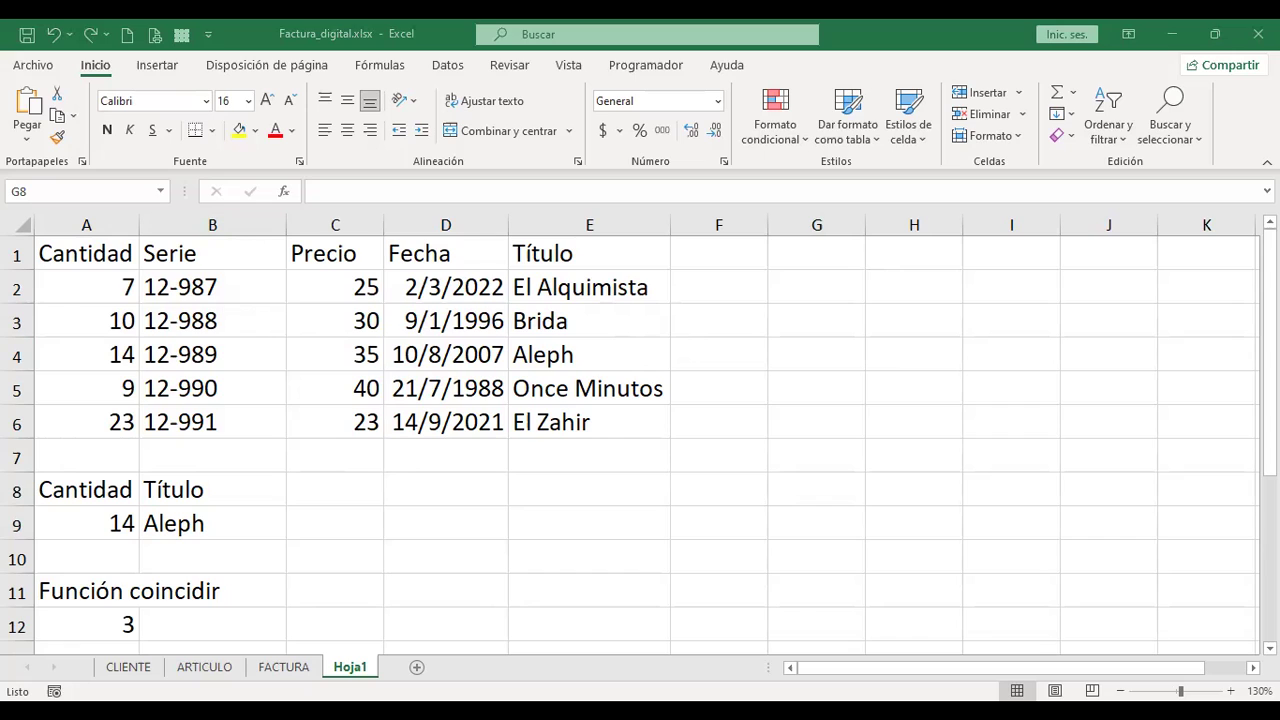
left_click(778, 479)
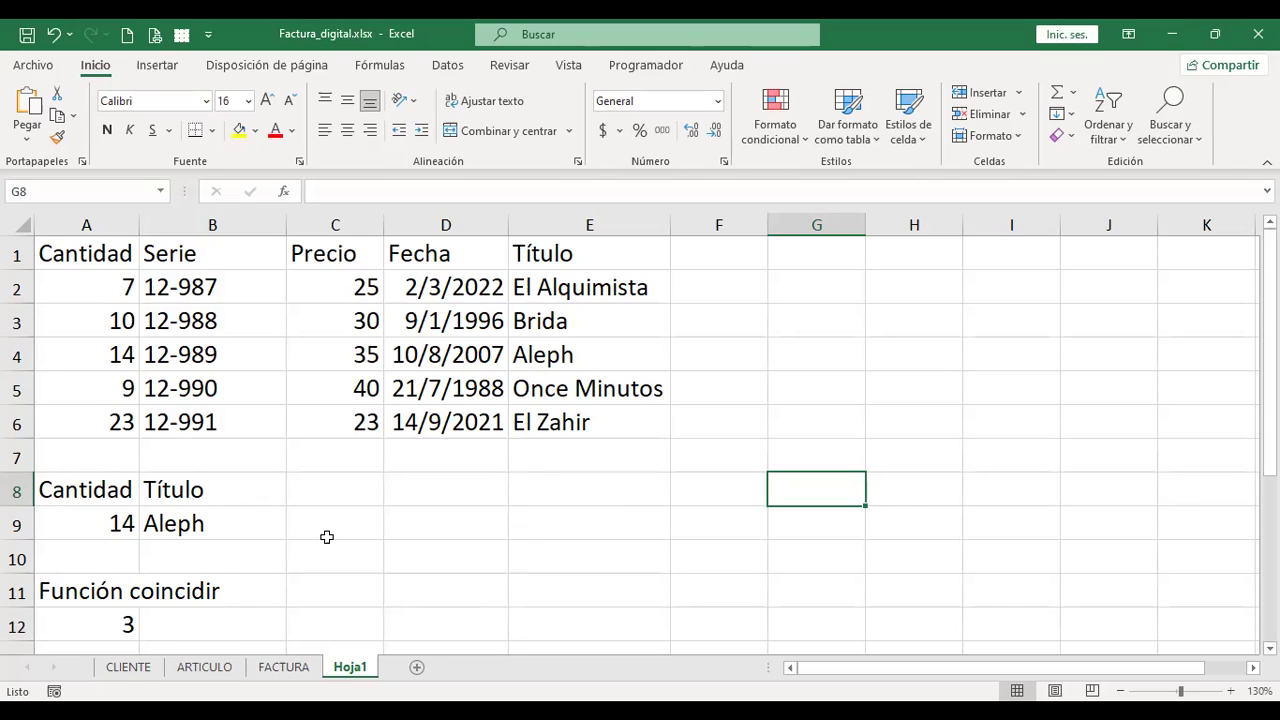
Enter an INDICE formula in B12 with the table A2:E6 as matrix and 1 as row number.
left_click(254, 620)
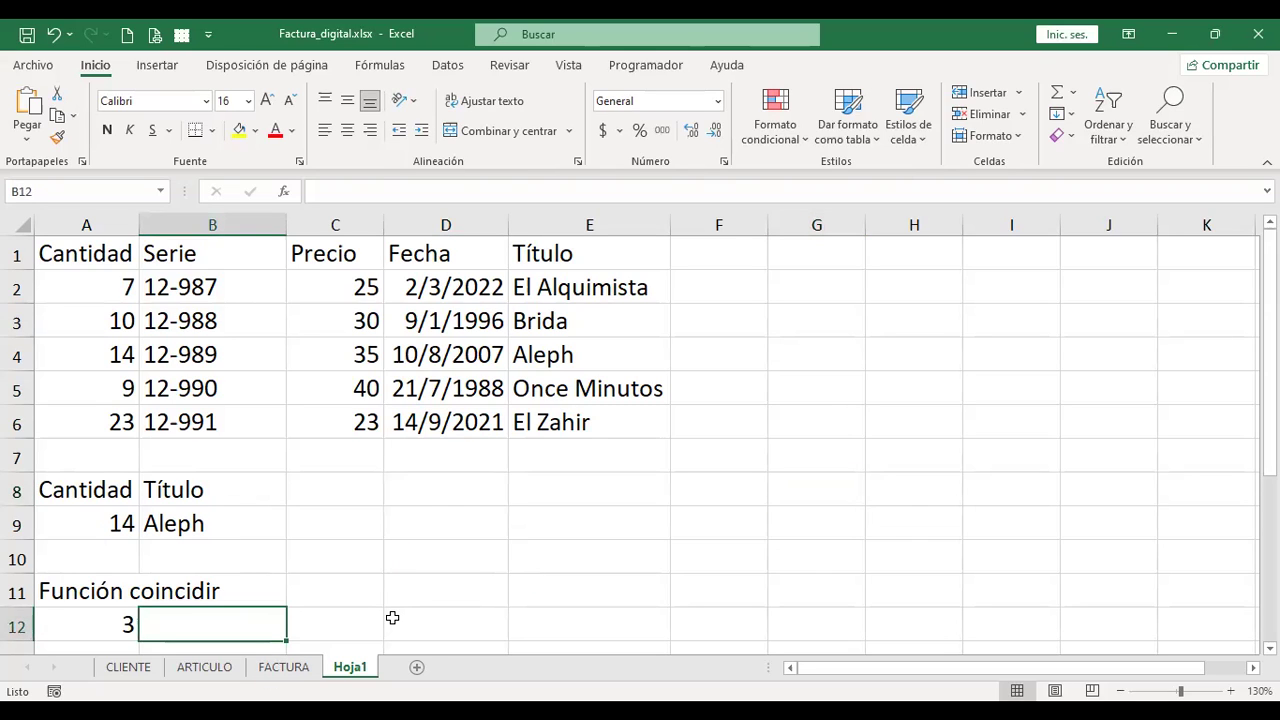
key("Left")
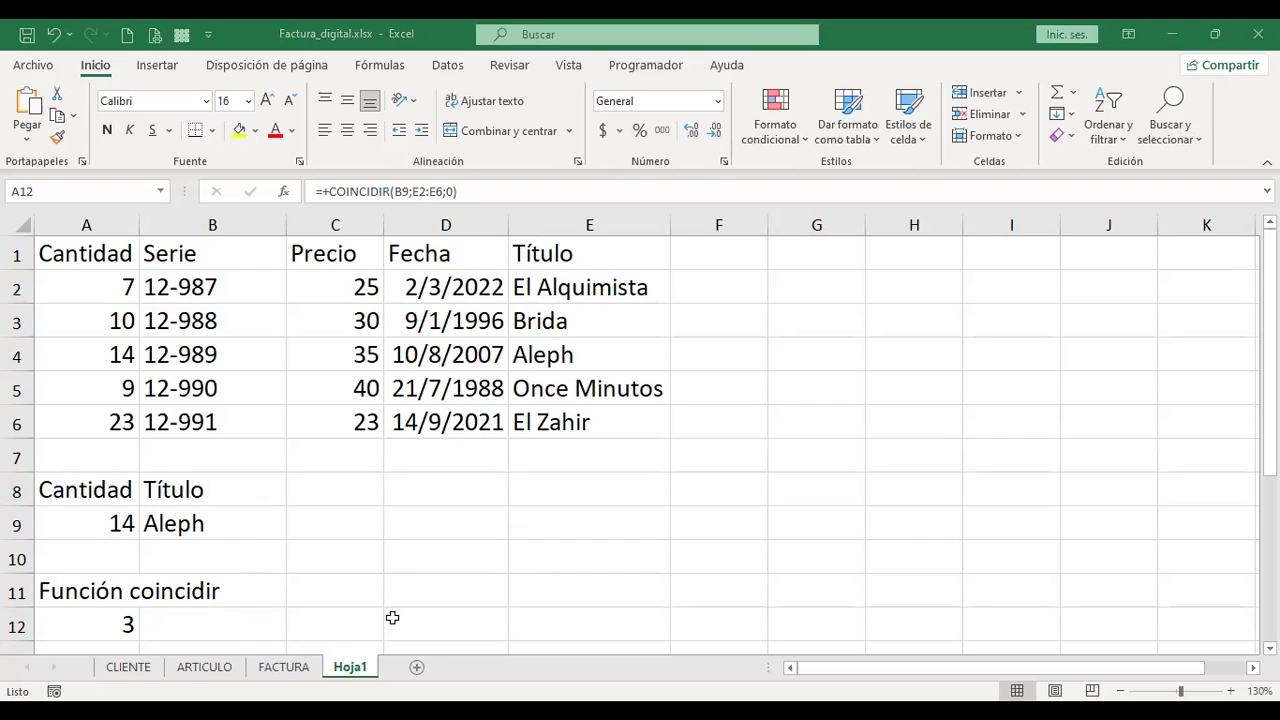
key("Right")
type("+")
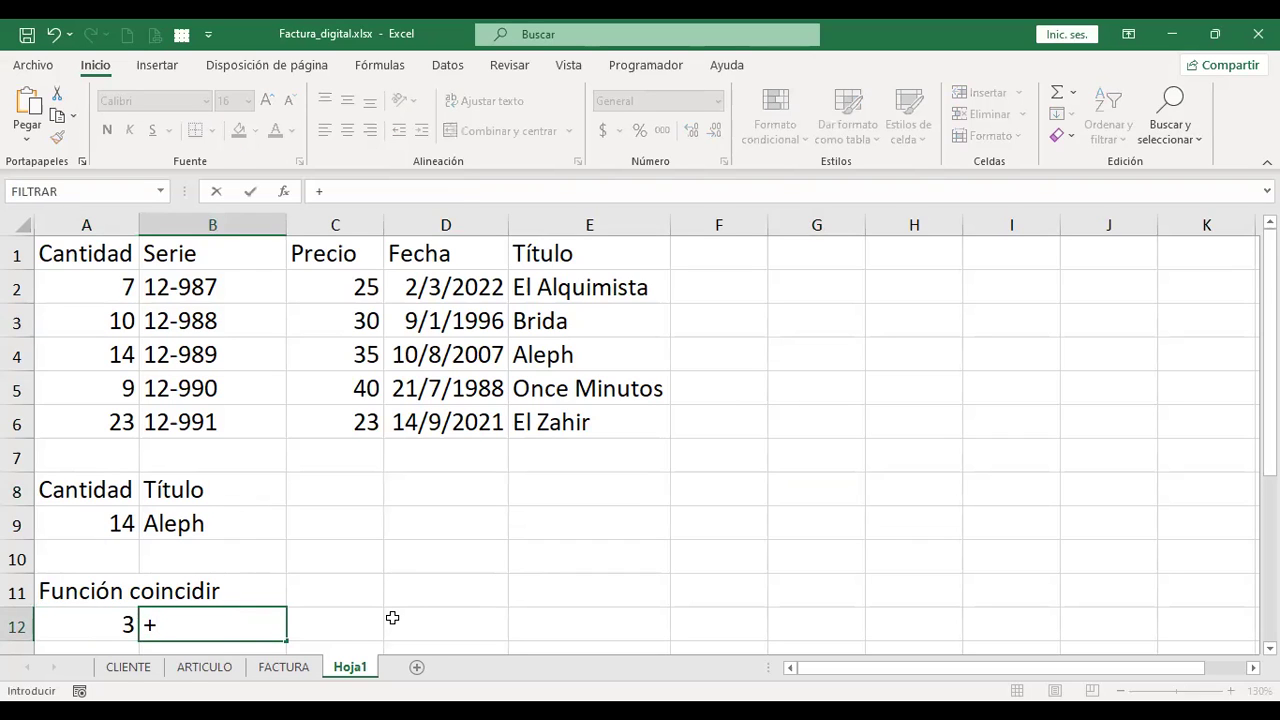
type("indi")
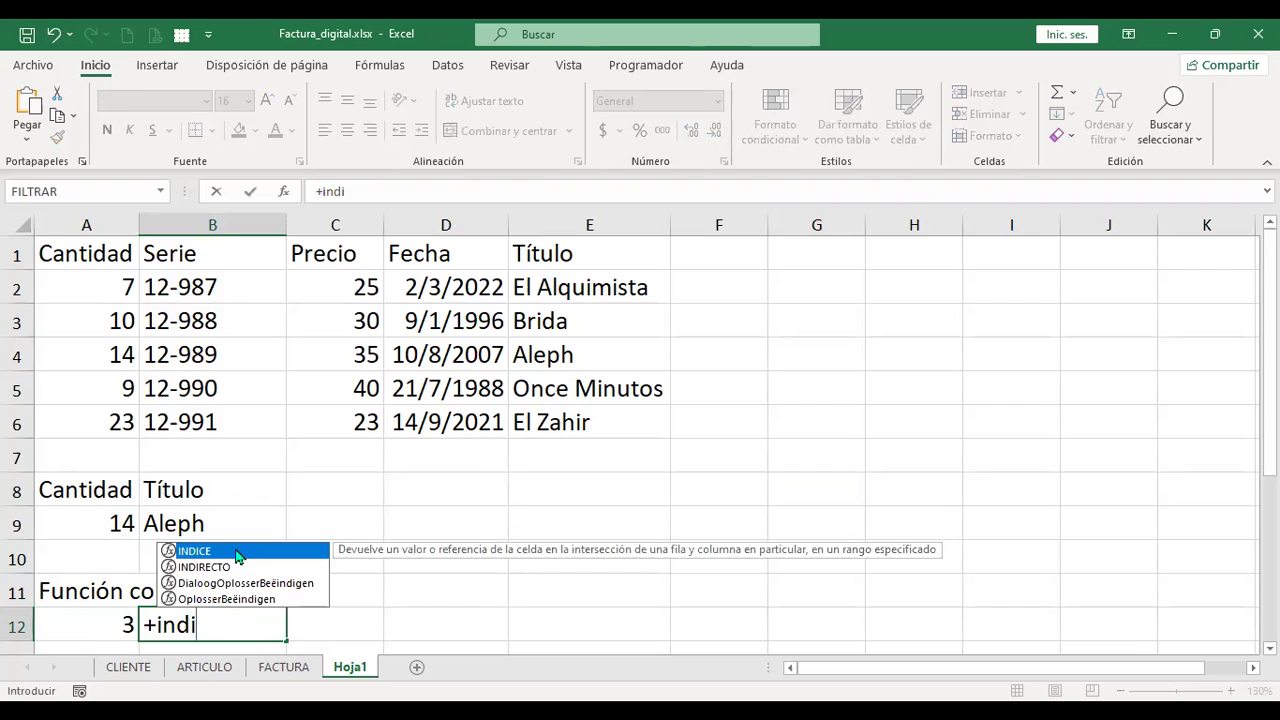
key("Tab")
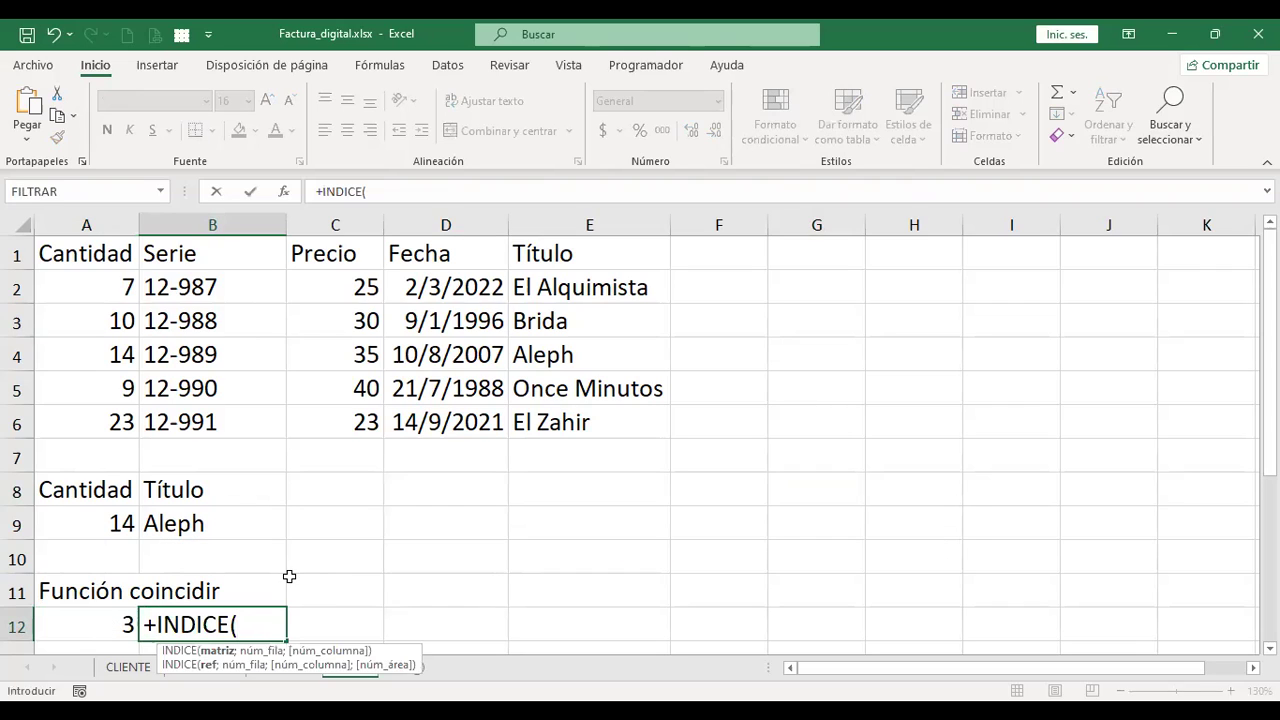
left_click(98, 285)
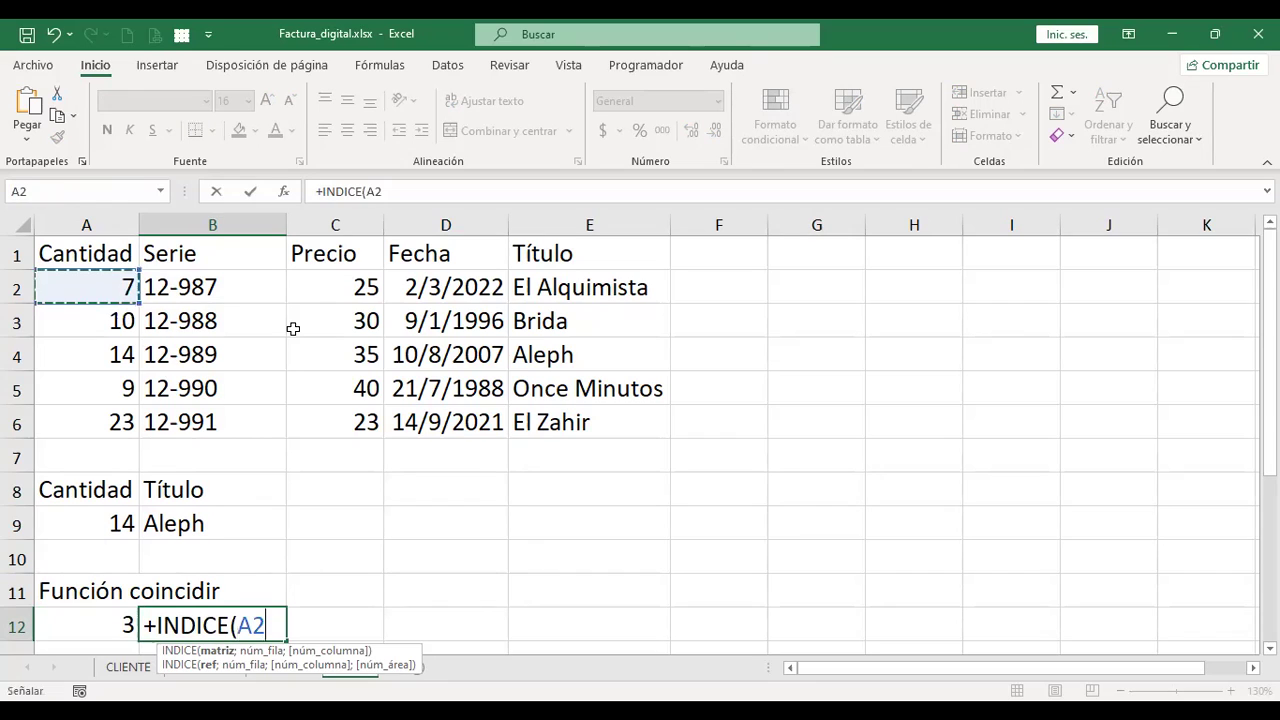
left_click(643, 424, "shift")
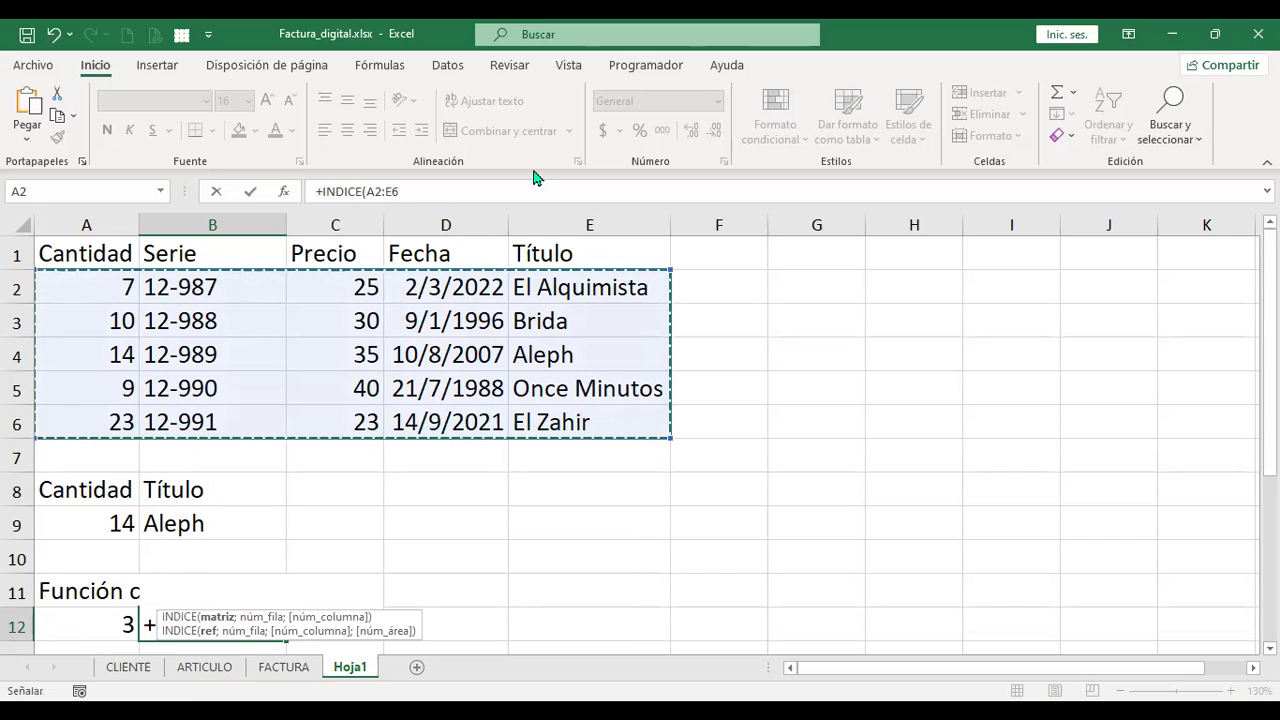
type(";")
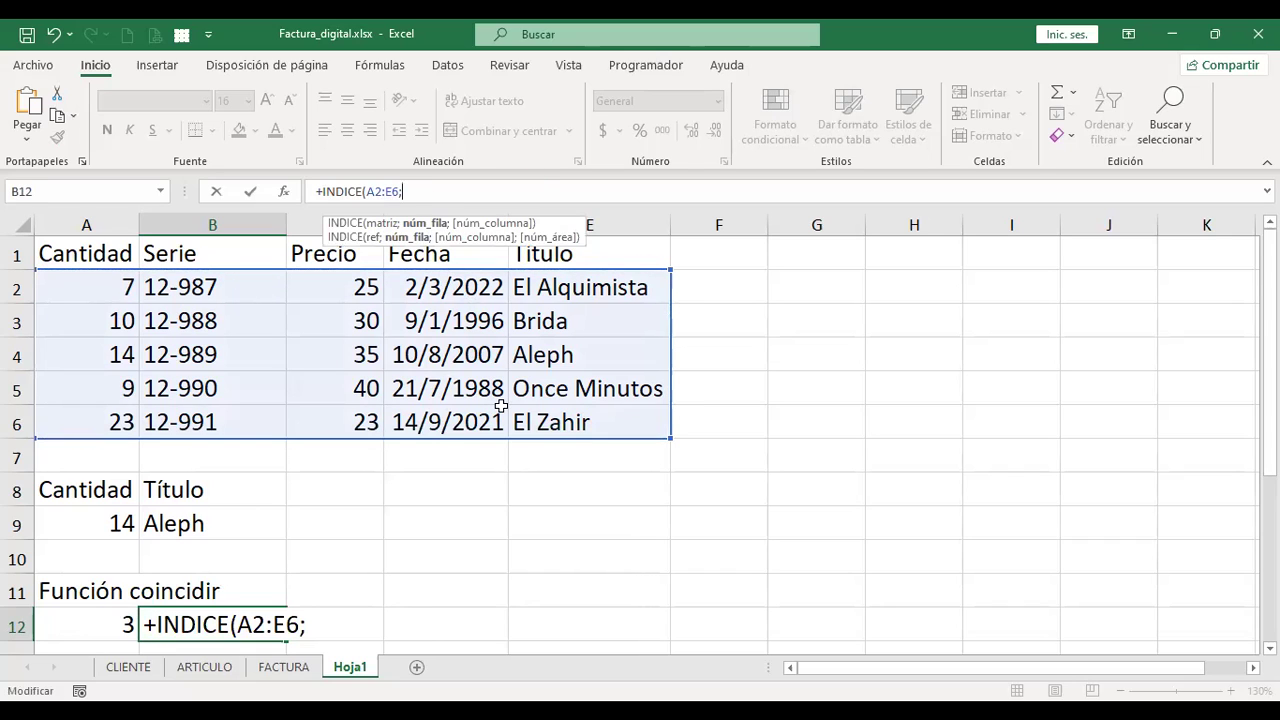
type("1")
key("Return")
key("Up")
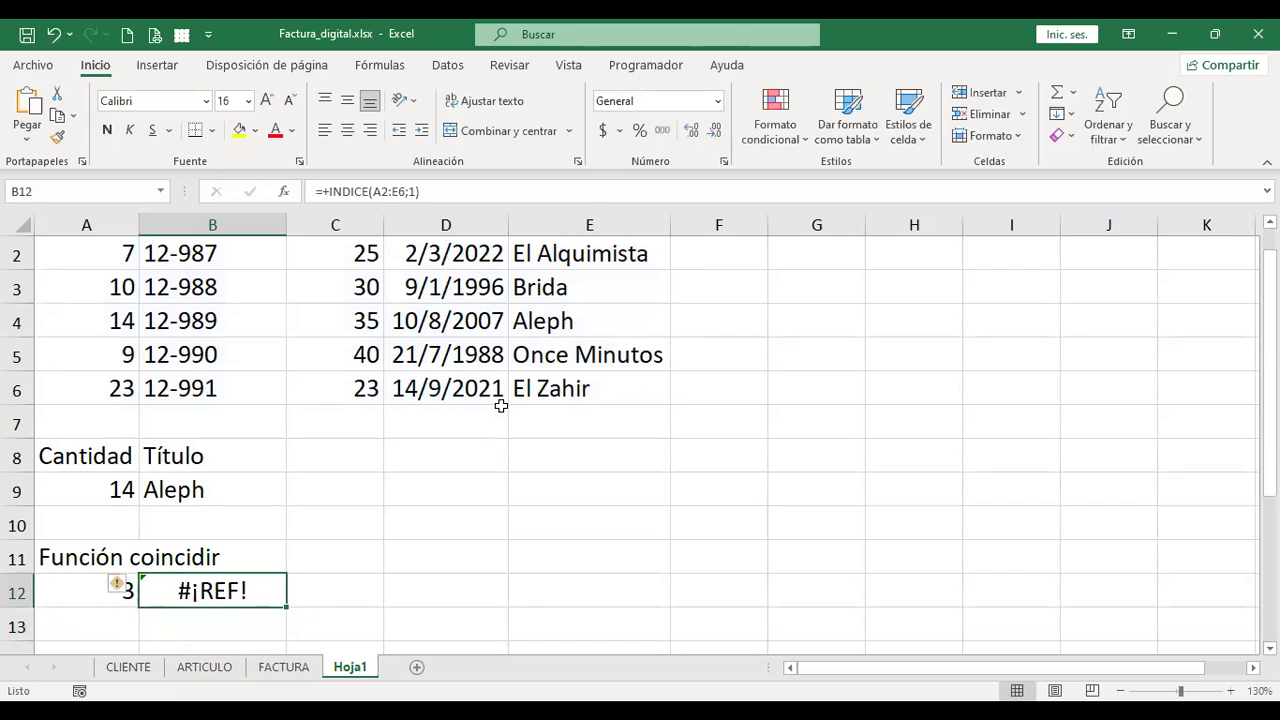
Copy the COINCIDIR(B9;E2:E6;0) expression from the formula in A12 without altering that cell.
key("Left")
key("F2")
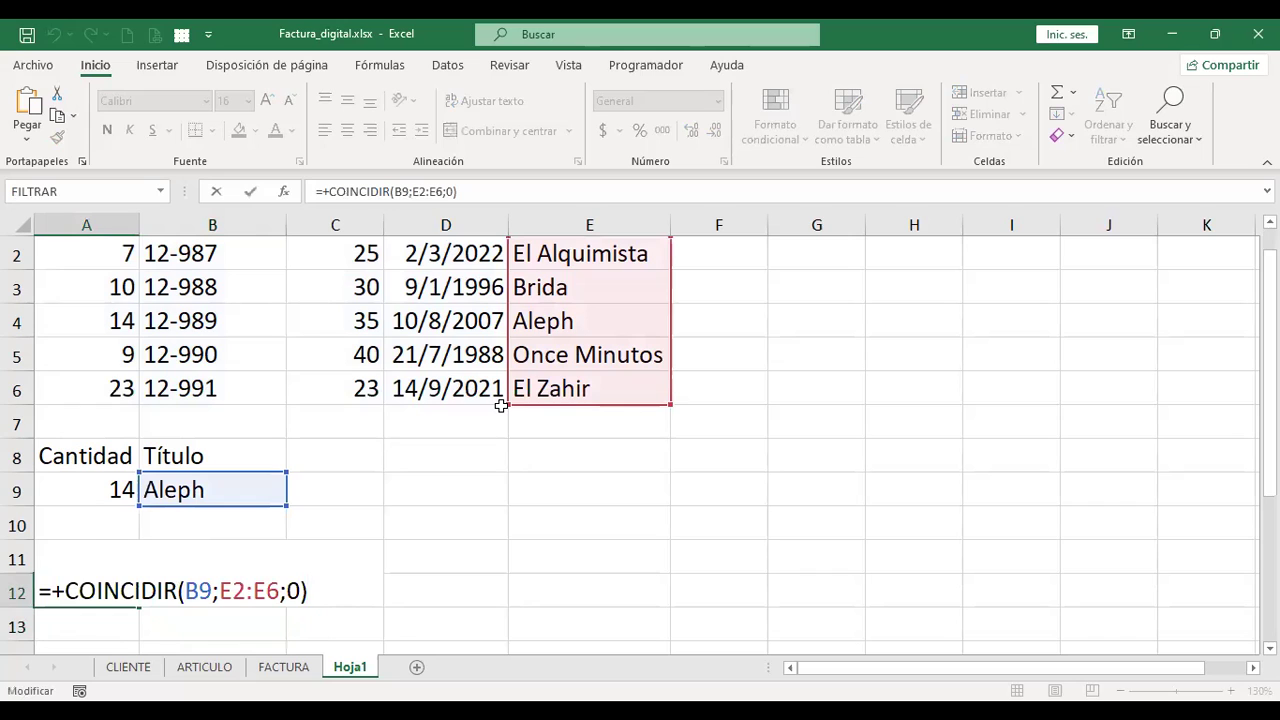
key("Left")
key("Left")
key("Left")
key("shift+Left")
key("shift+Left")
key("shift+Left")
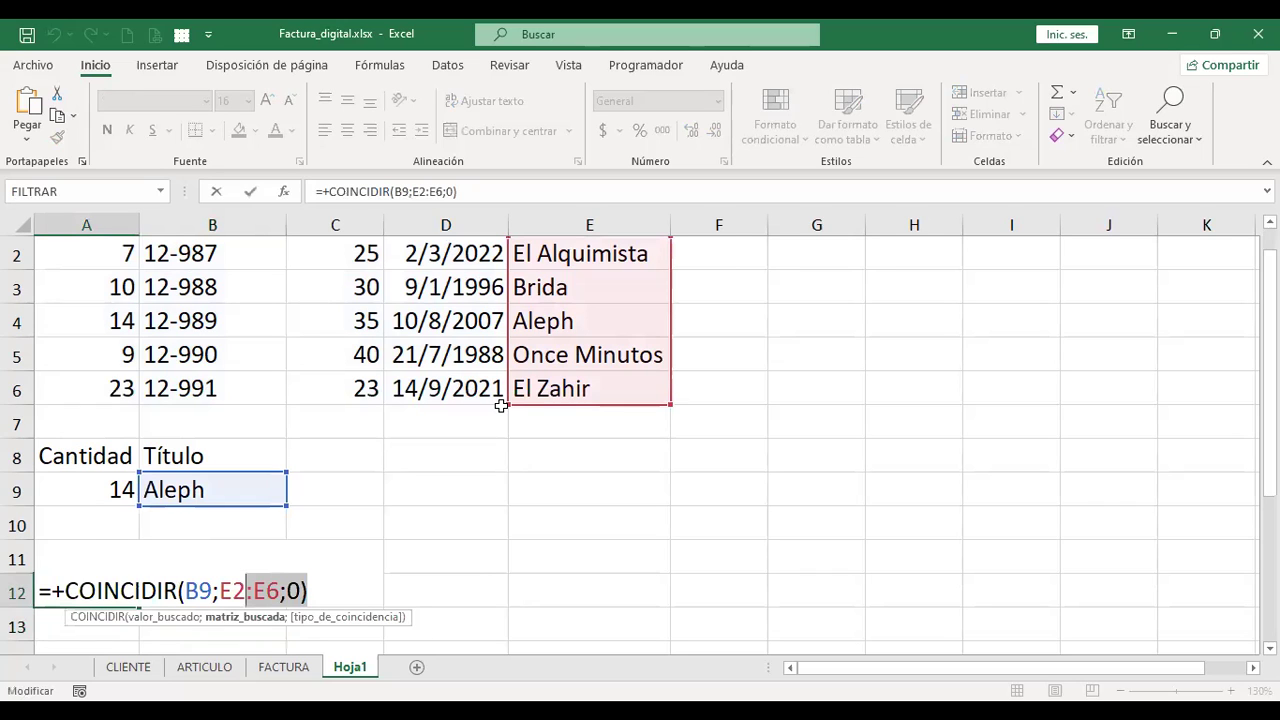
key("Home")
key("Return")
key("Up")
key("Right")
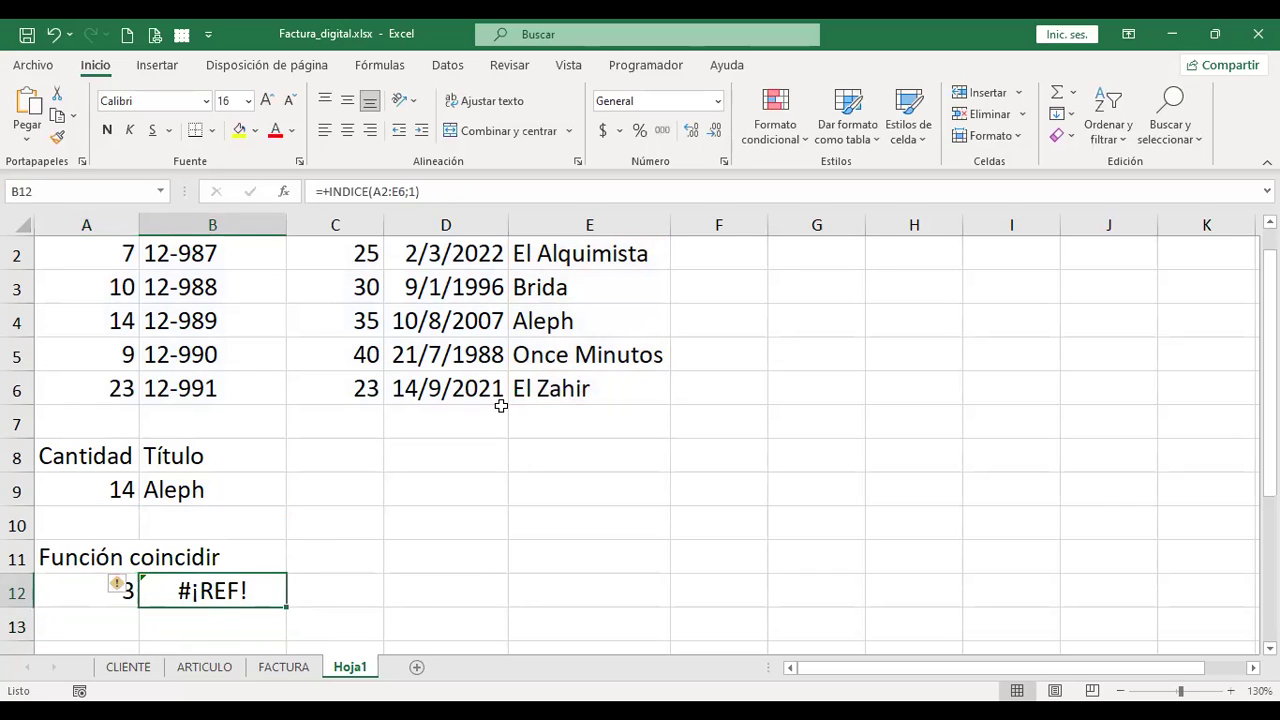
Replace the row number 1 in the INDICE formula of B12 with the copied COINCIDIR(B9;E2:E6;0).
key("F2")
key("Left")
key("shift+Left")
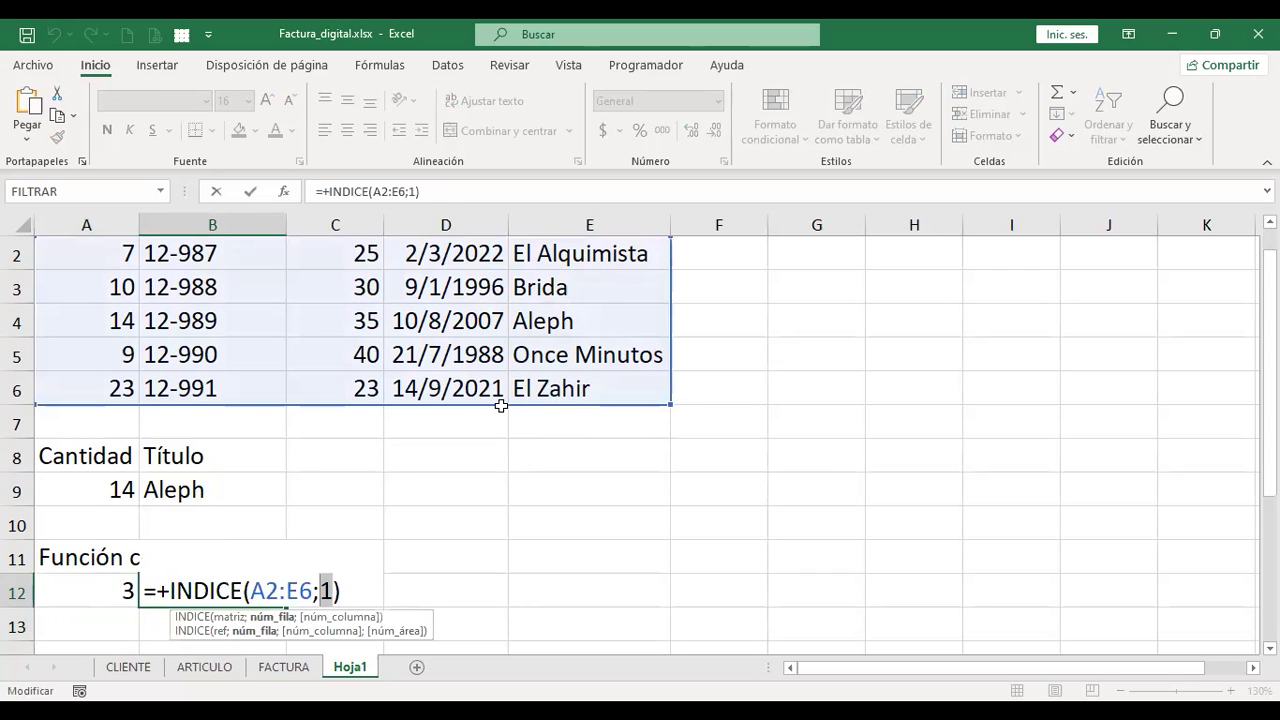
key("ctrl+v")
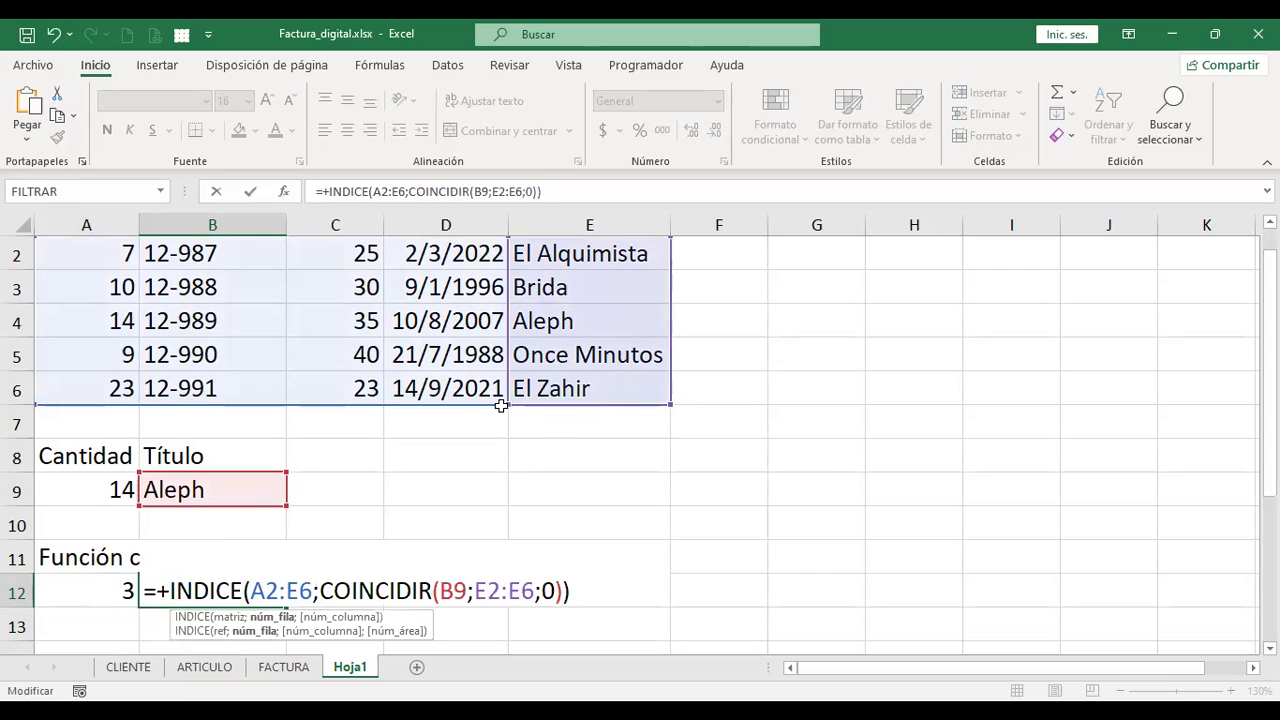
key("ctrl+Return")
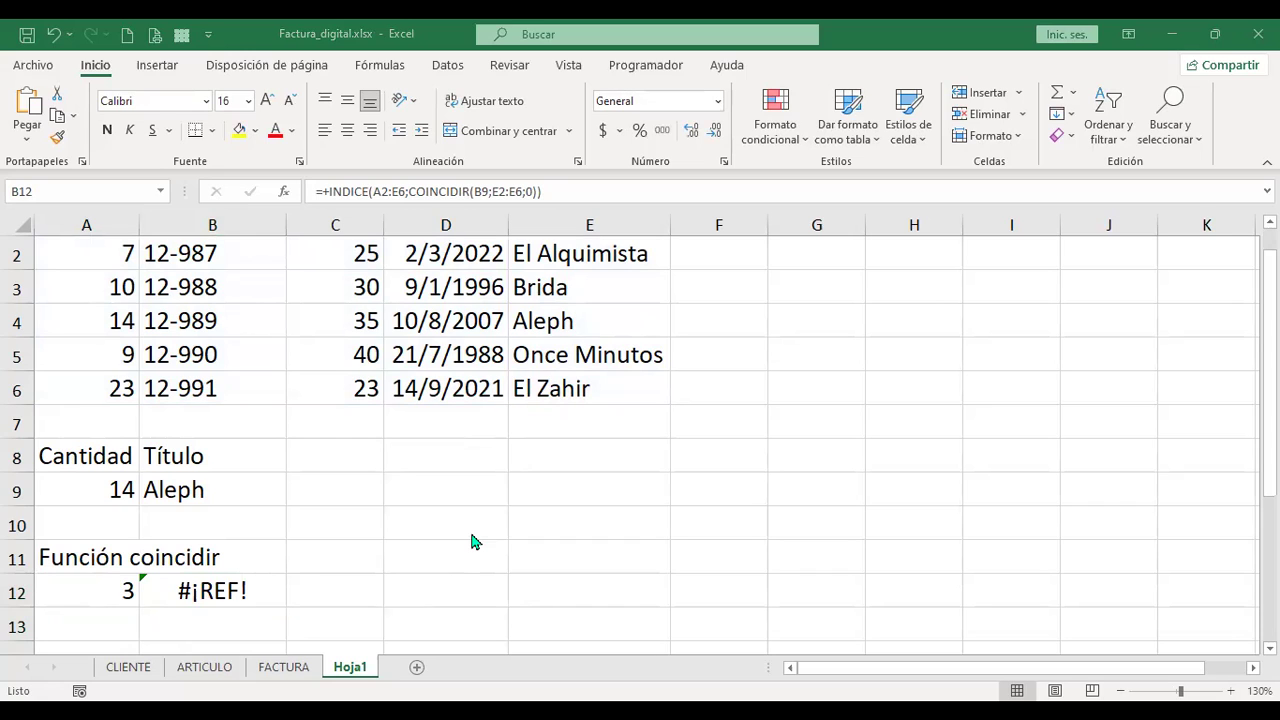
Add 5 as the column number argument of the INDICE formula in B12, after the nested COINCIDIR.
key("F2")
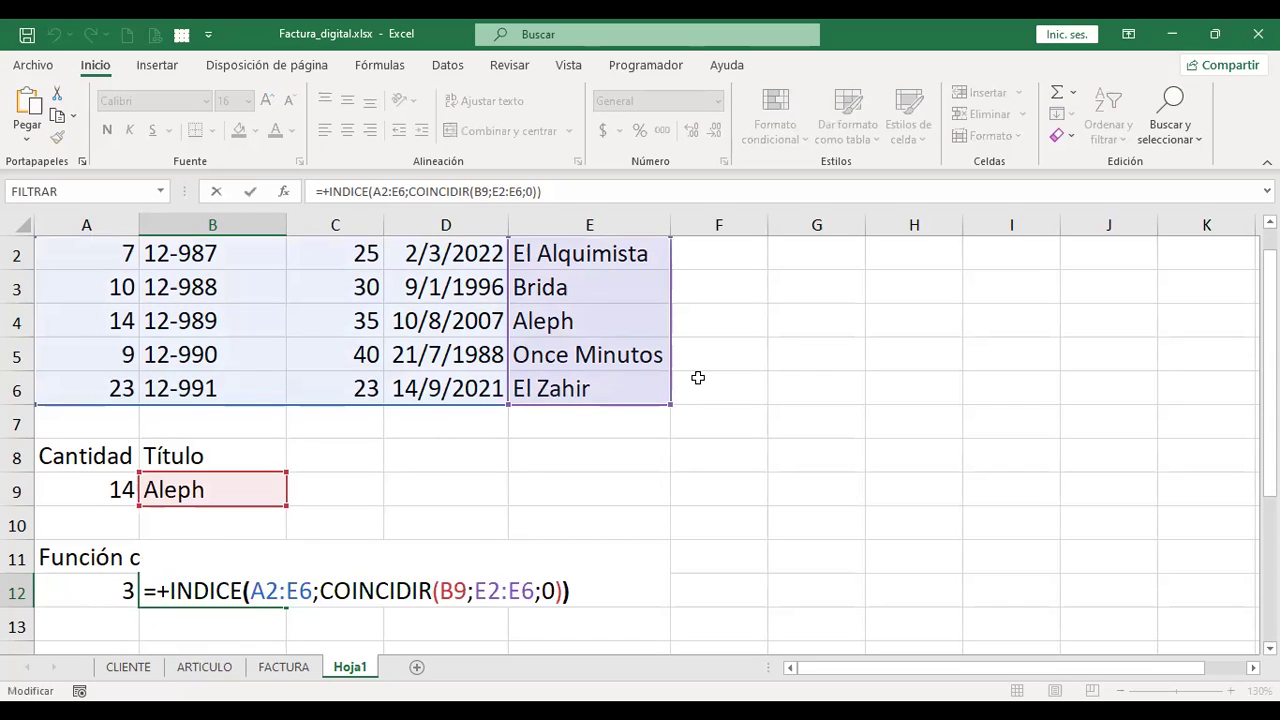
key("Left")
key("Left")
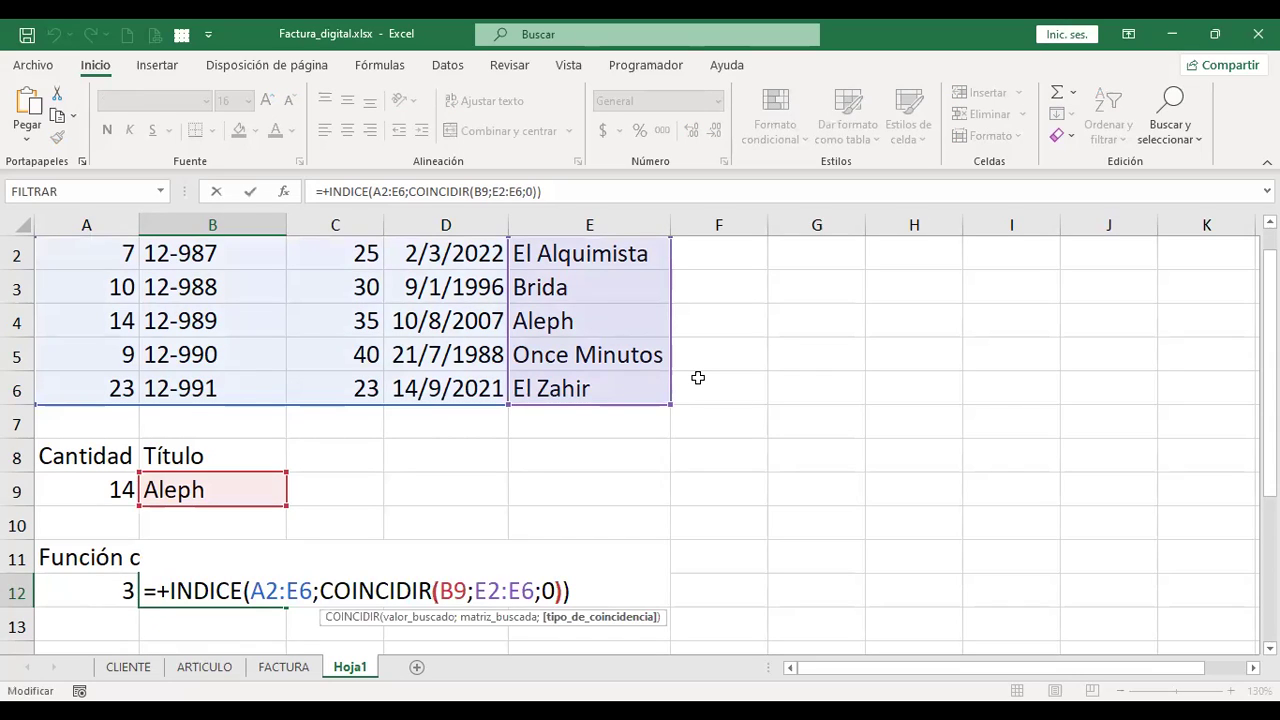
key("Right")
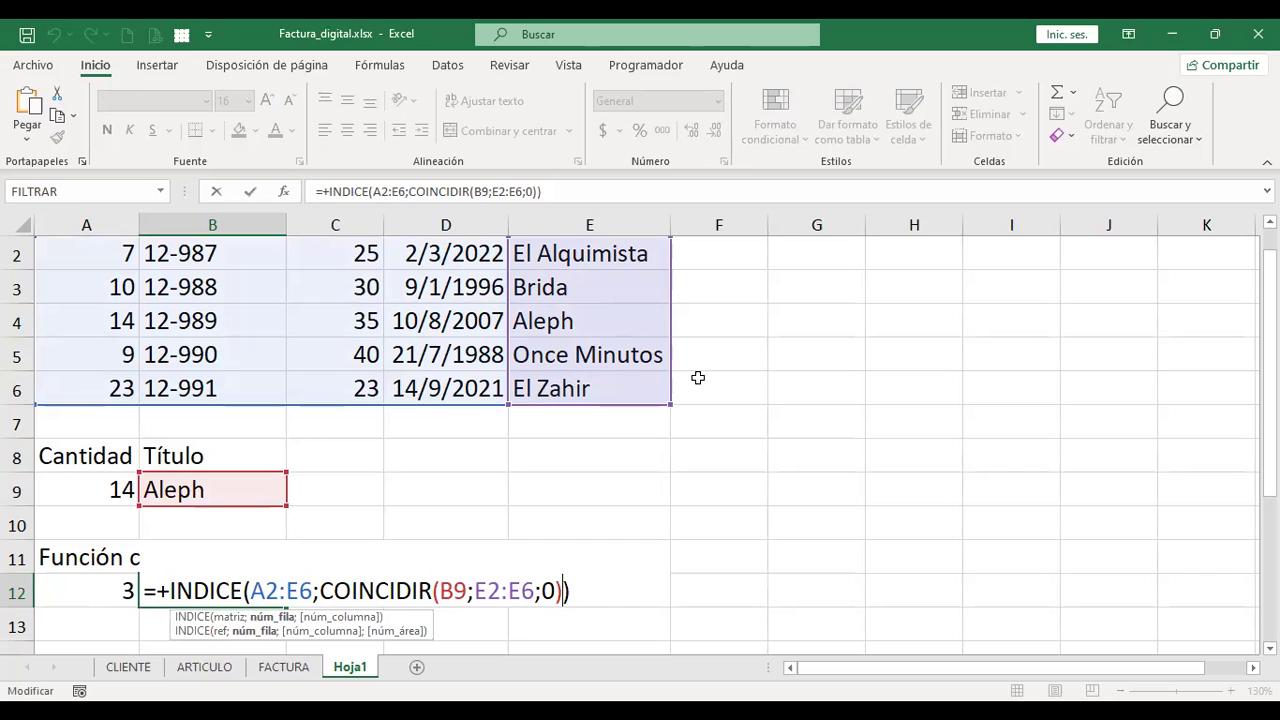
type(";")
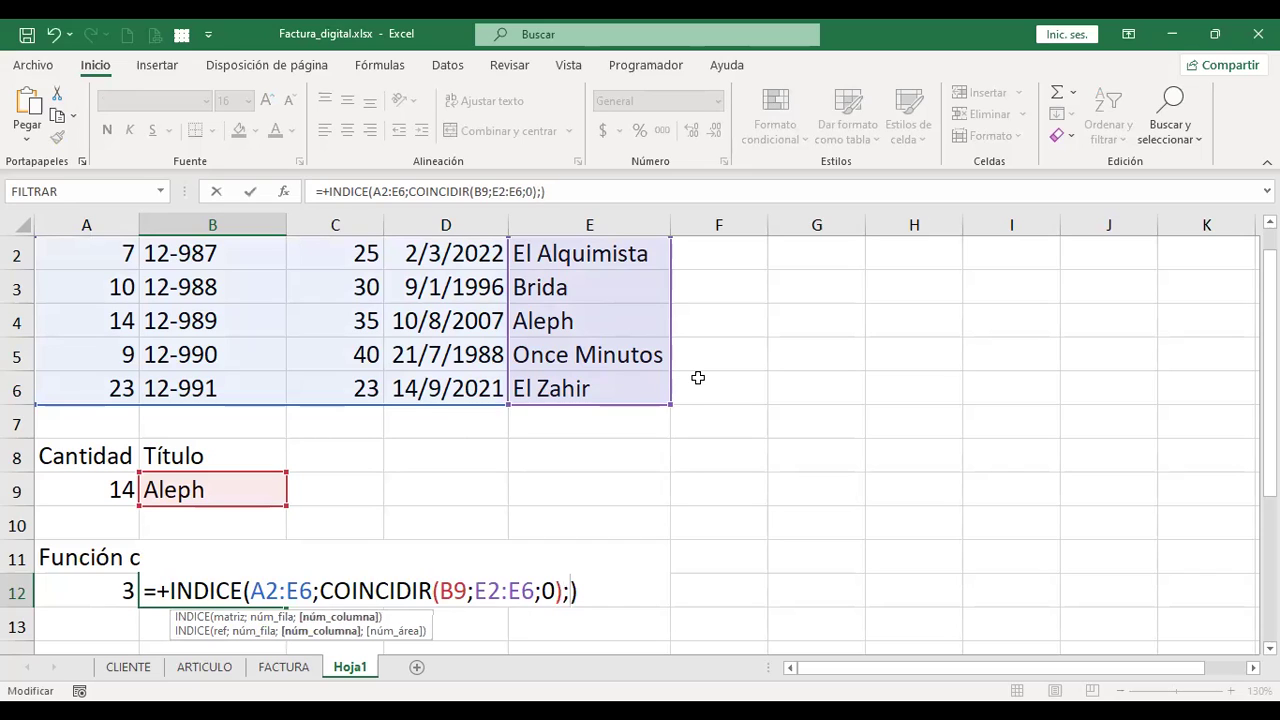
type("5")
key("Return")
key("Up")
key("Left")
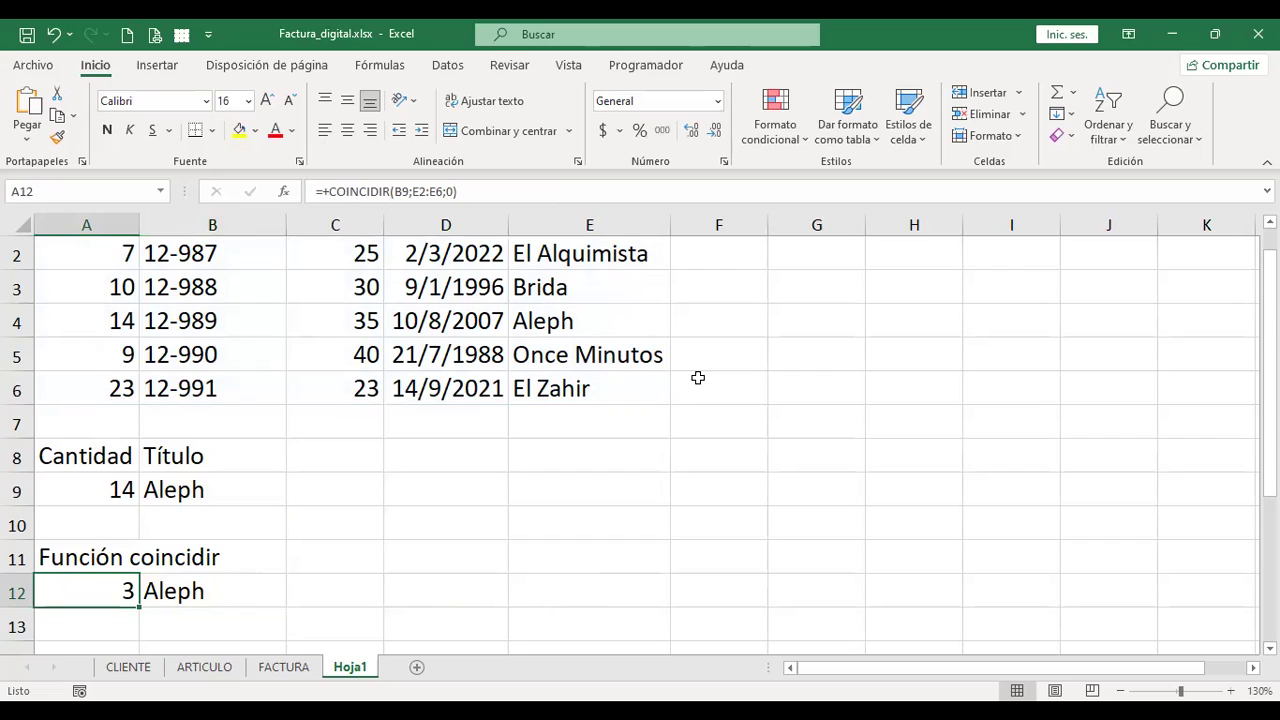
Examine how COINCIDIR is nested as the row number inside the INDICE formula in B12.
key("Right")
key("F2")
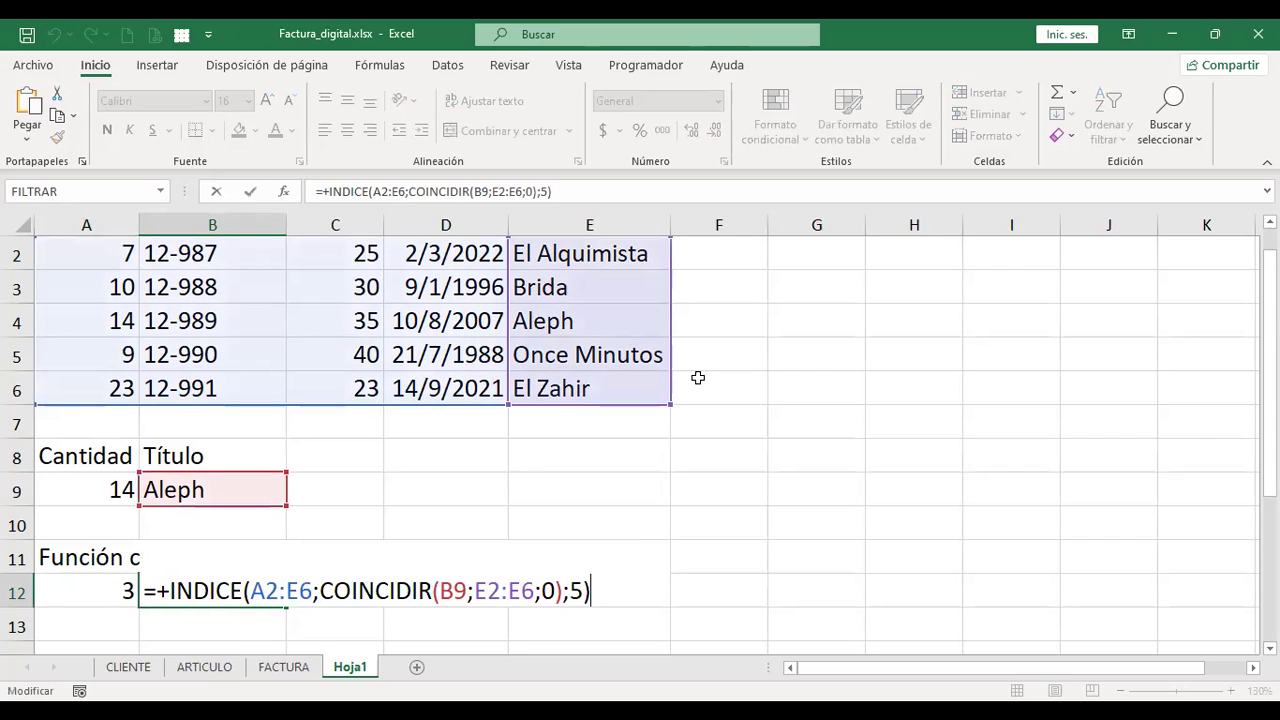
key("Left")
key("Left")
key("Left")
key("Left")
key("Left")
key("Left")
key("Left")
key("Left")
key("Left")
key("Left")
key("Left")
key("Left")
key("Left")
key("Left")
key("Left")
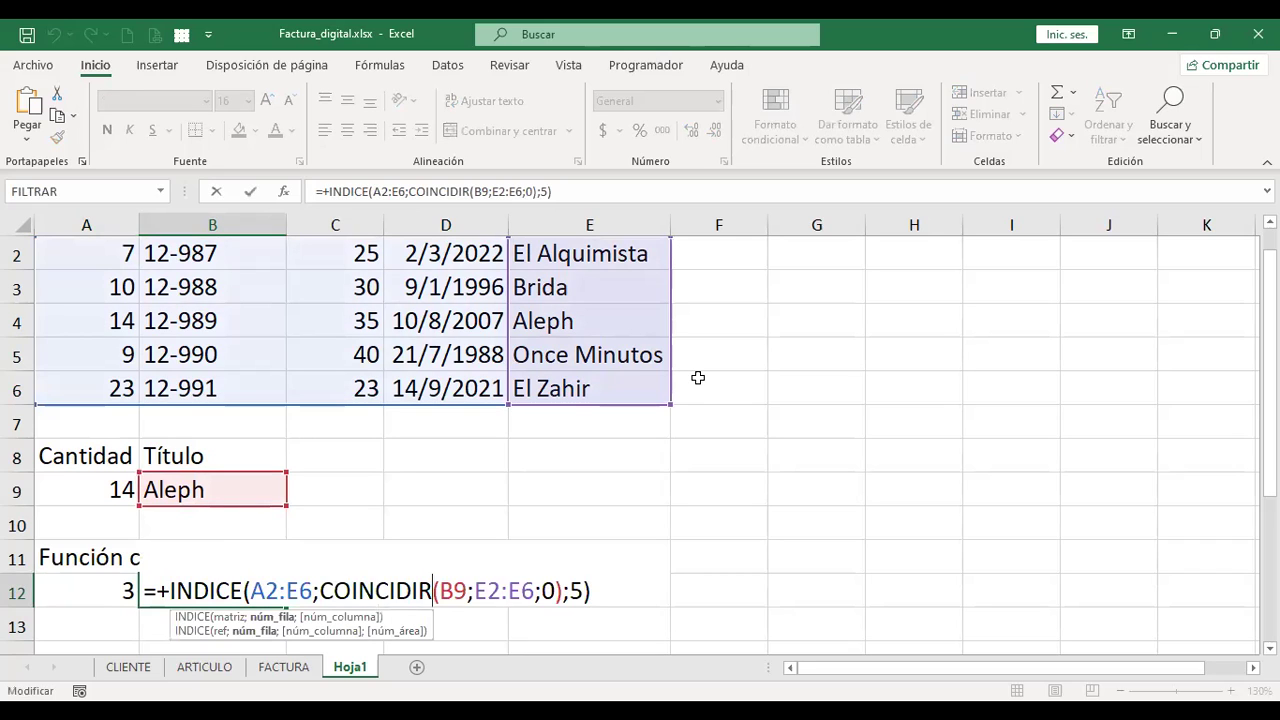
key("shift+Left")
key("shift+Left")
key("shift+Left")
key("shift+Left")
key("shift+Left")
key("shift+Left")
key("shift+Left")
key("shift+Left")
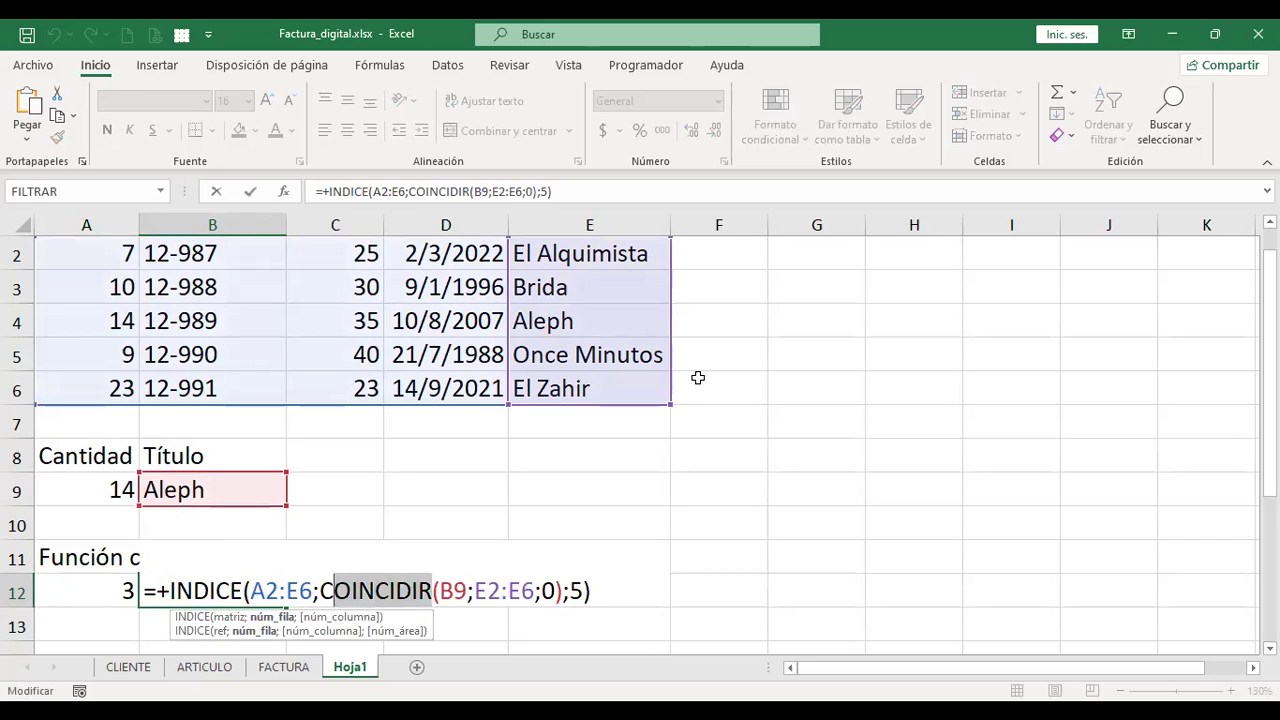
left_click(214, 585)
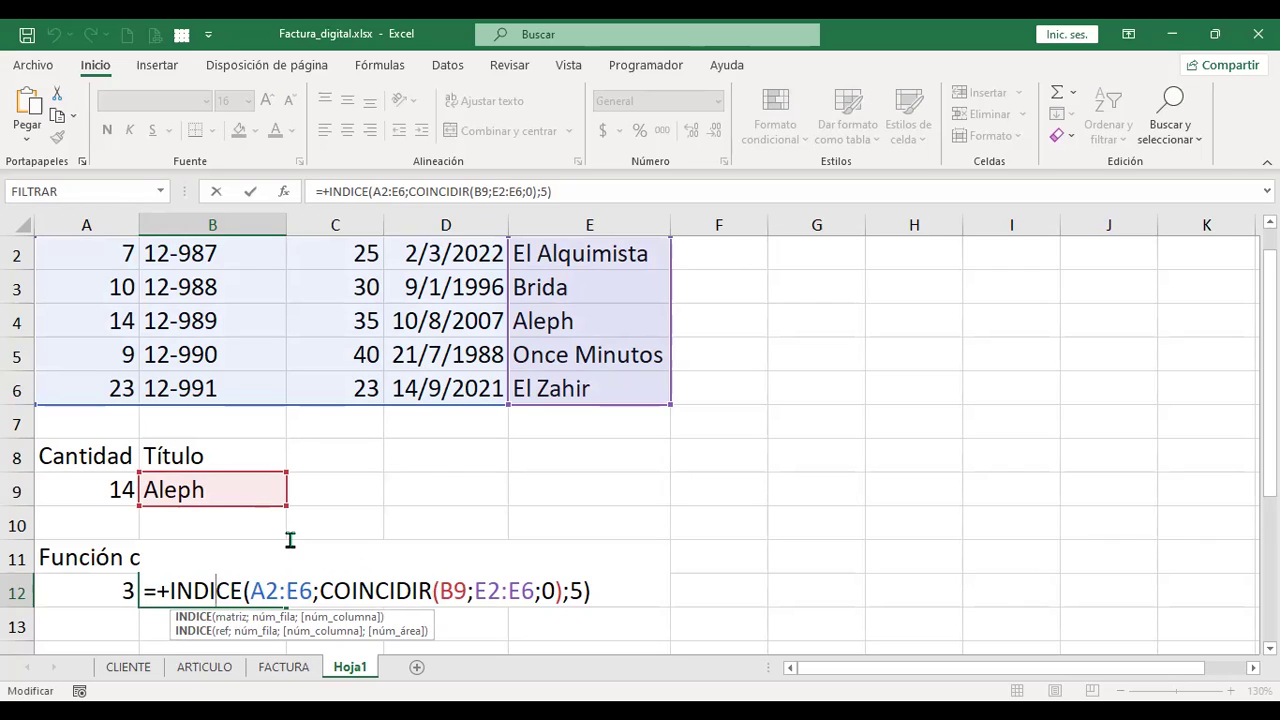
Examine the SI.ERROR formula with BUSCARV in B9 together with the table range it references.
key("Return")
key("Up")
key("Up")
key("Up")
key("Up")
key("F2")
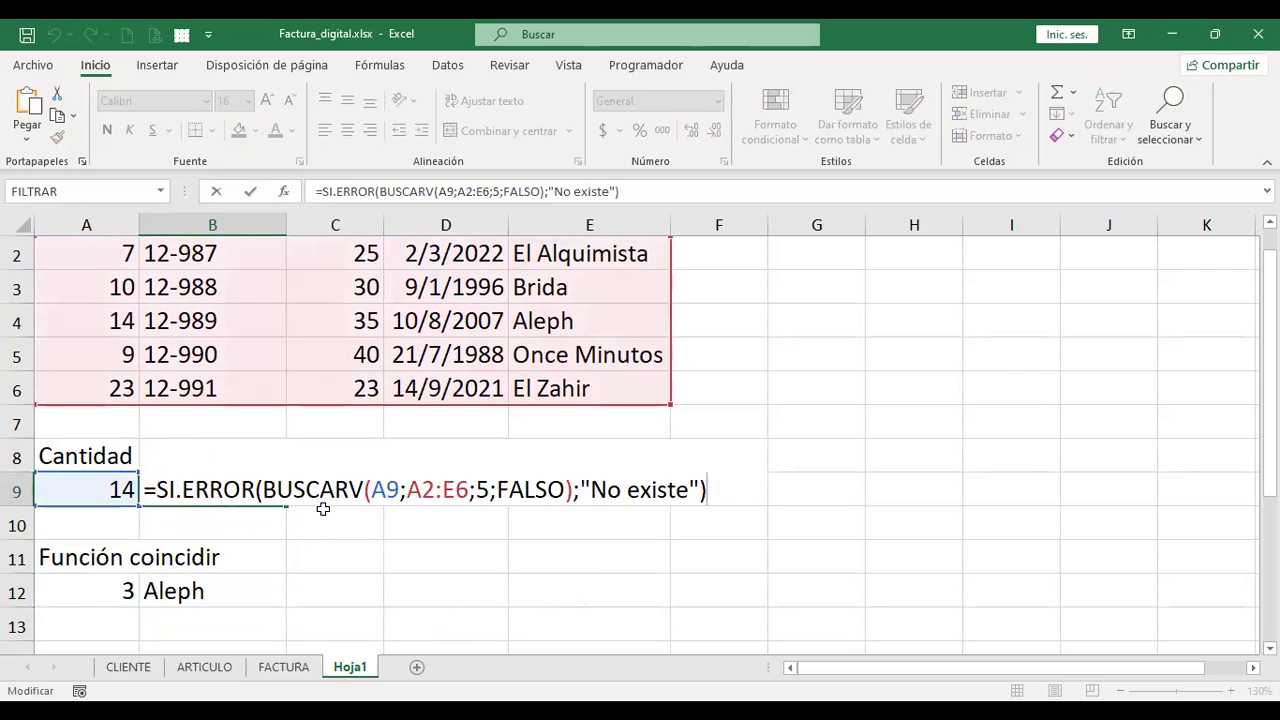
scroll(437, 512, "up", 1)
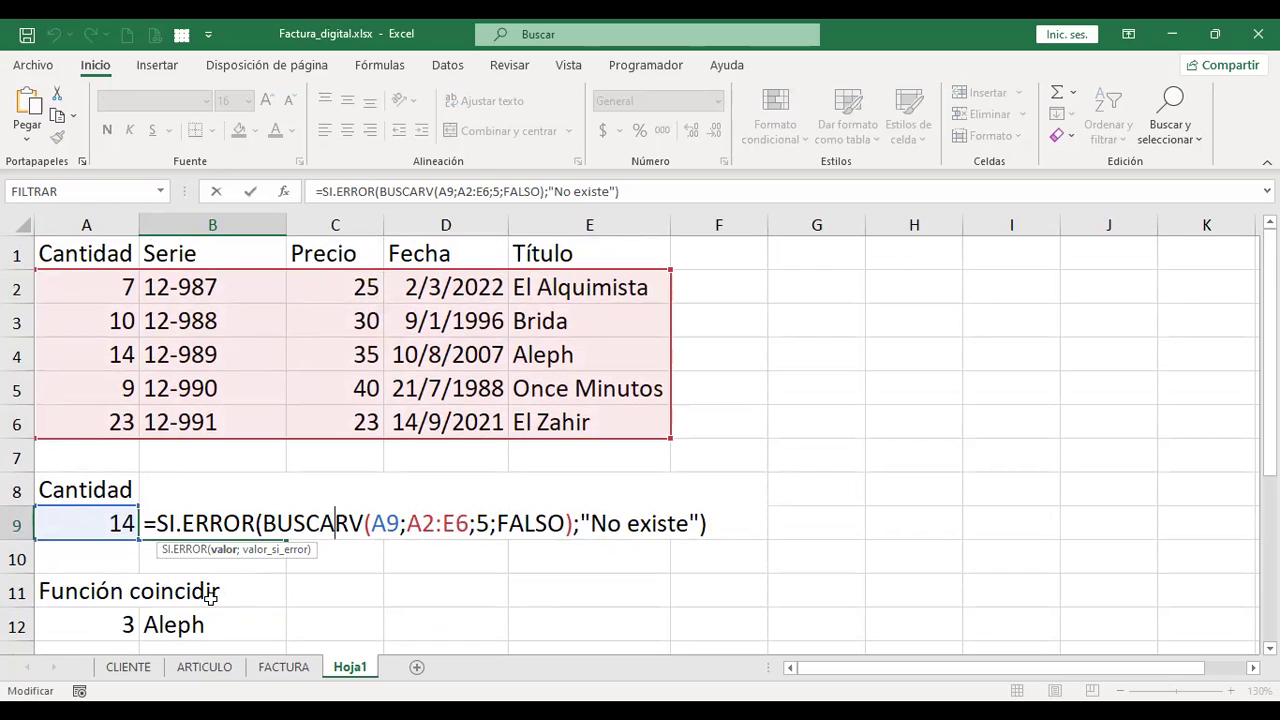
key("Return")
Examine the combined INDICE and COINCIDIR formula in B12 against the cells and ranges it references.
scroll(210, 597, "down", 1)
left_click(247, 530)
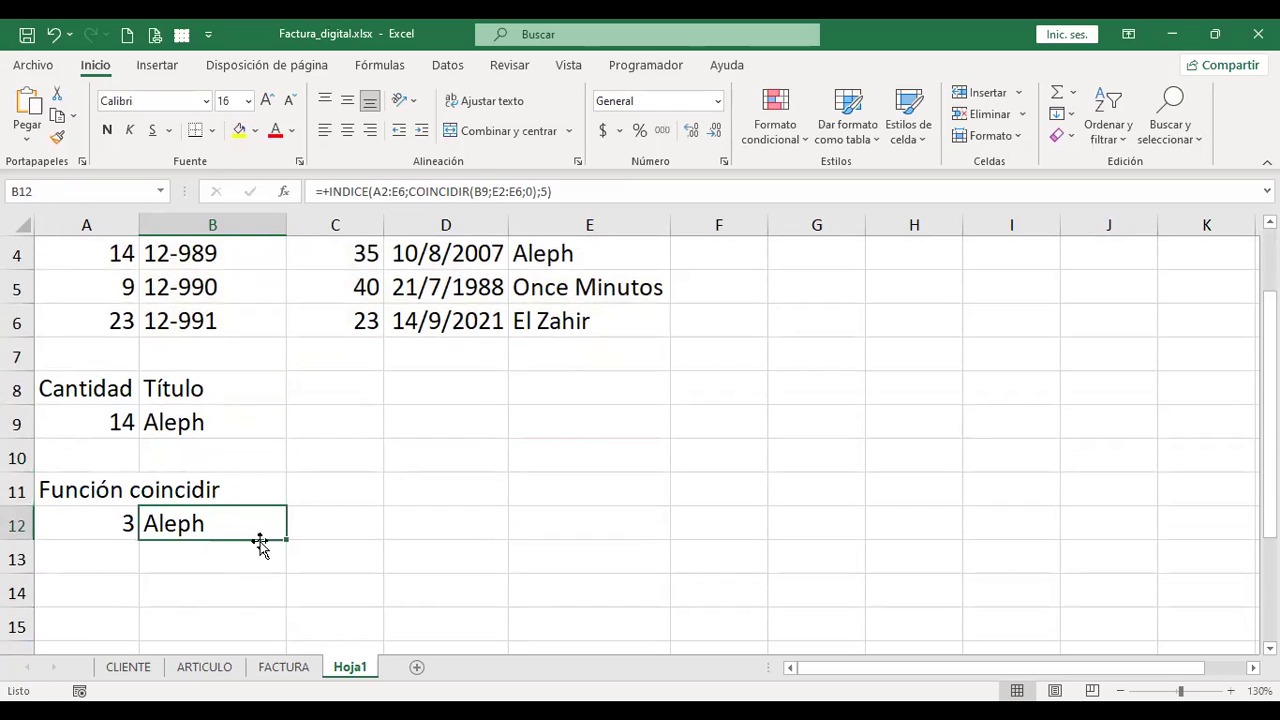
scroll(360, 568, "up", 1)
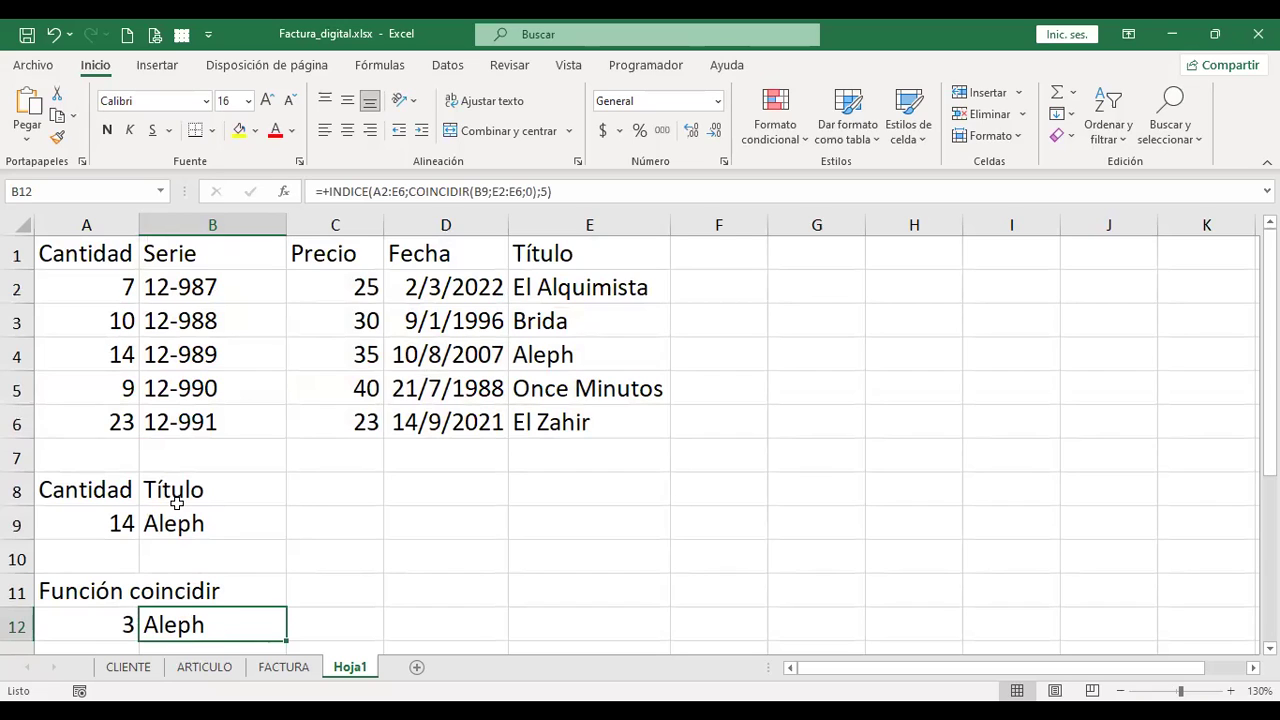
key("F2")
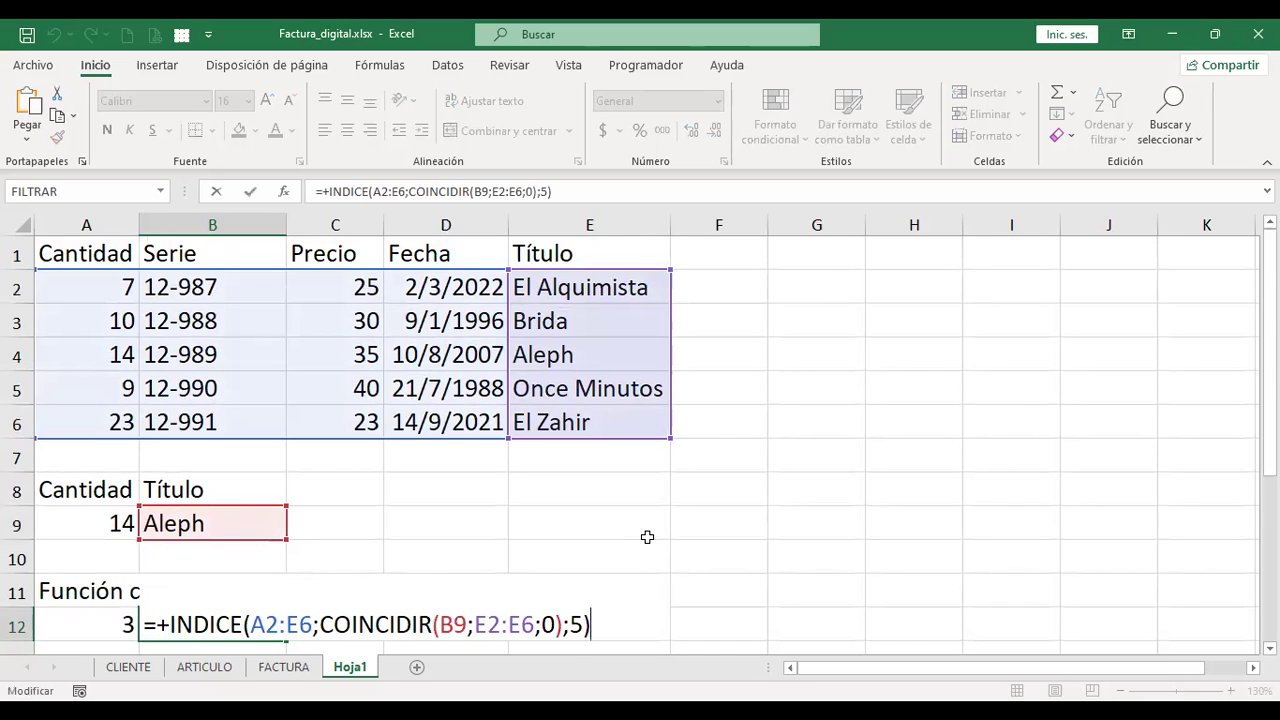
key("Return")
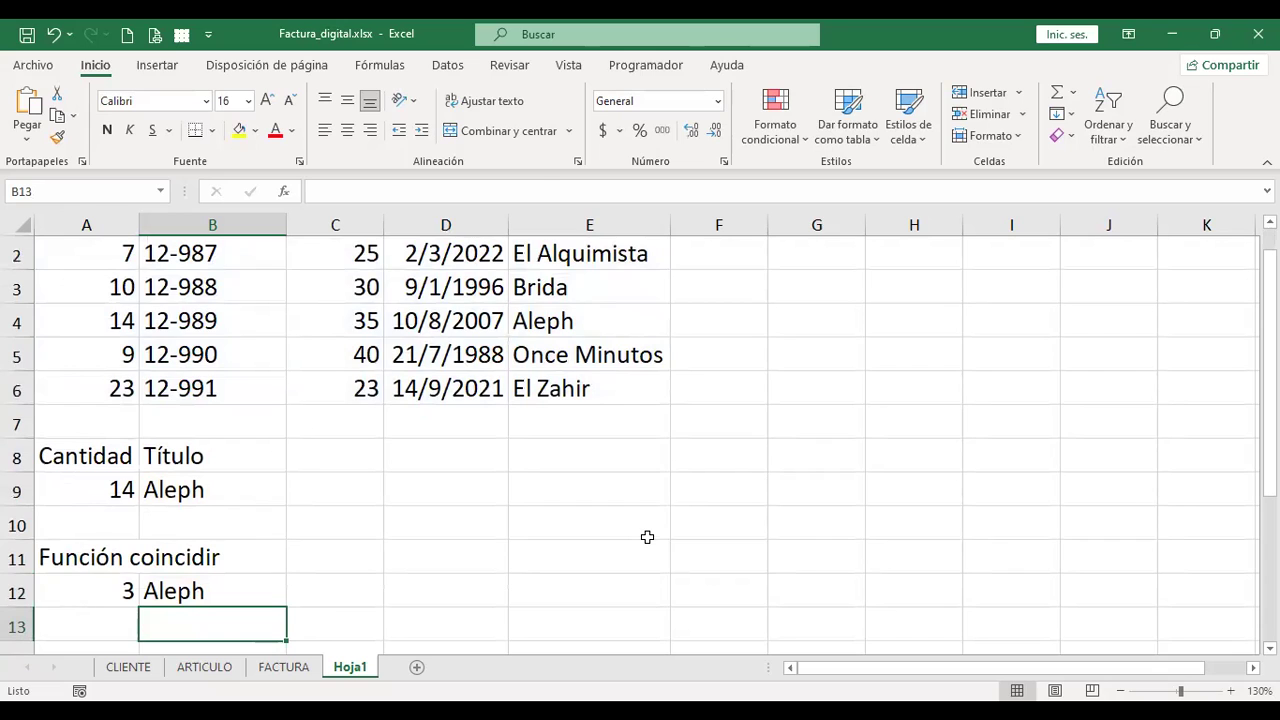
key("Up")
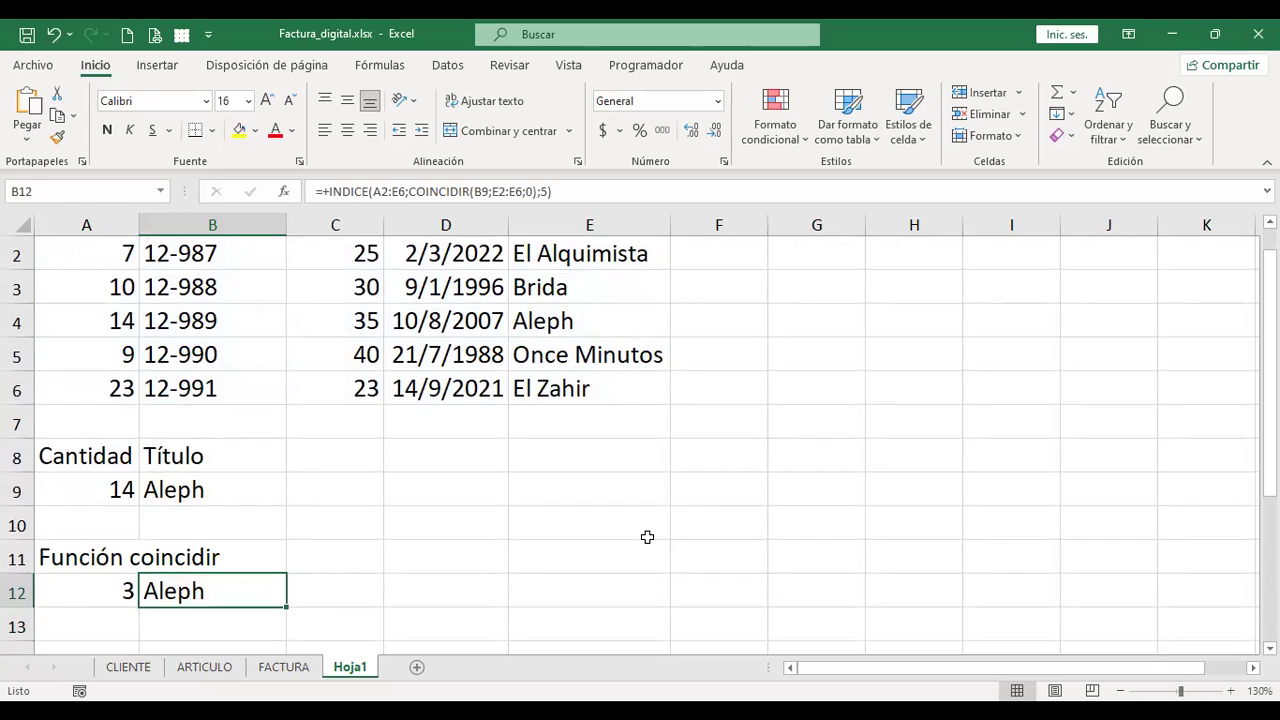
key("Left")
key("Right")
key("F2")
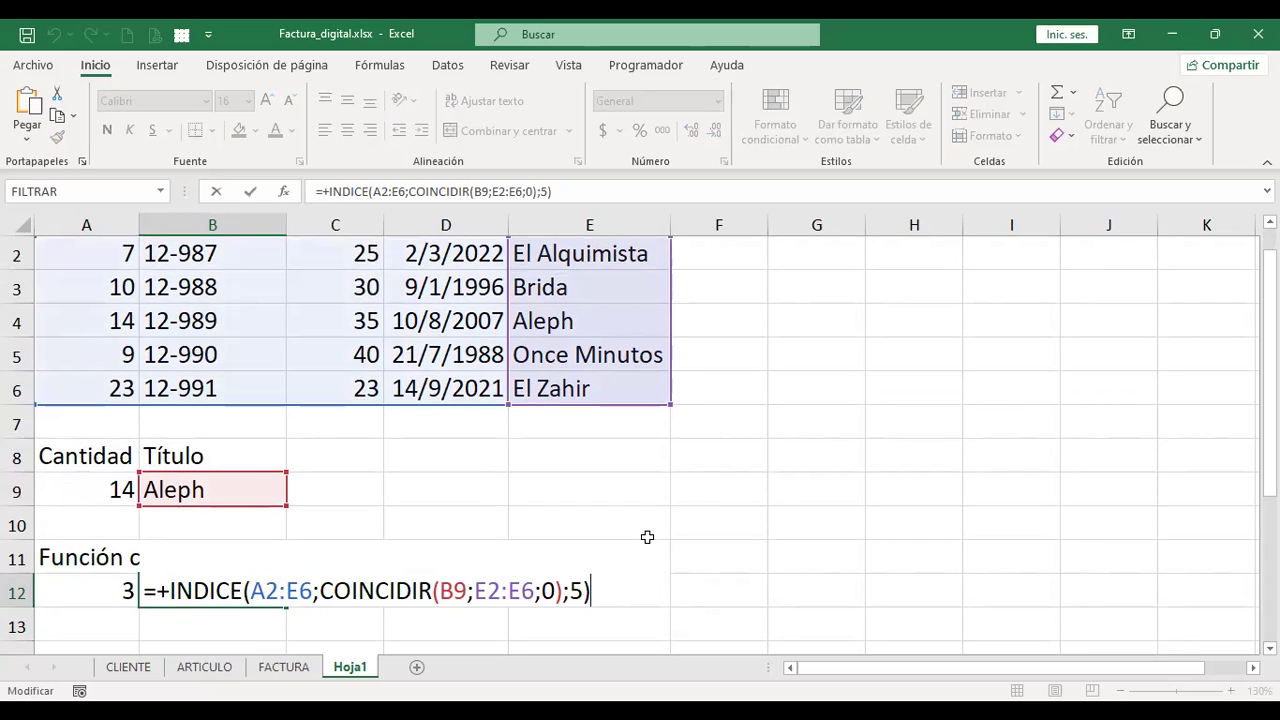
key("Return")
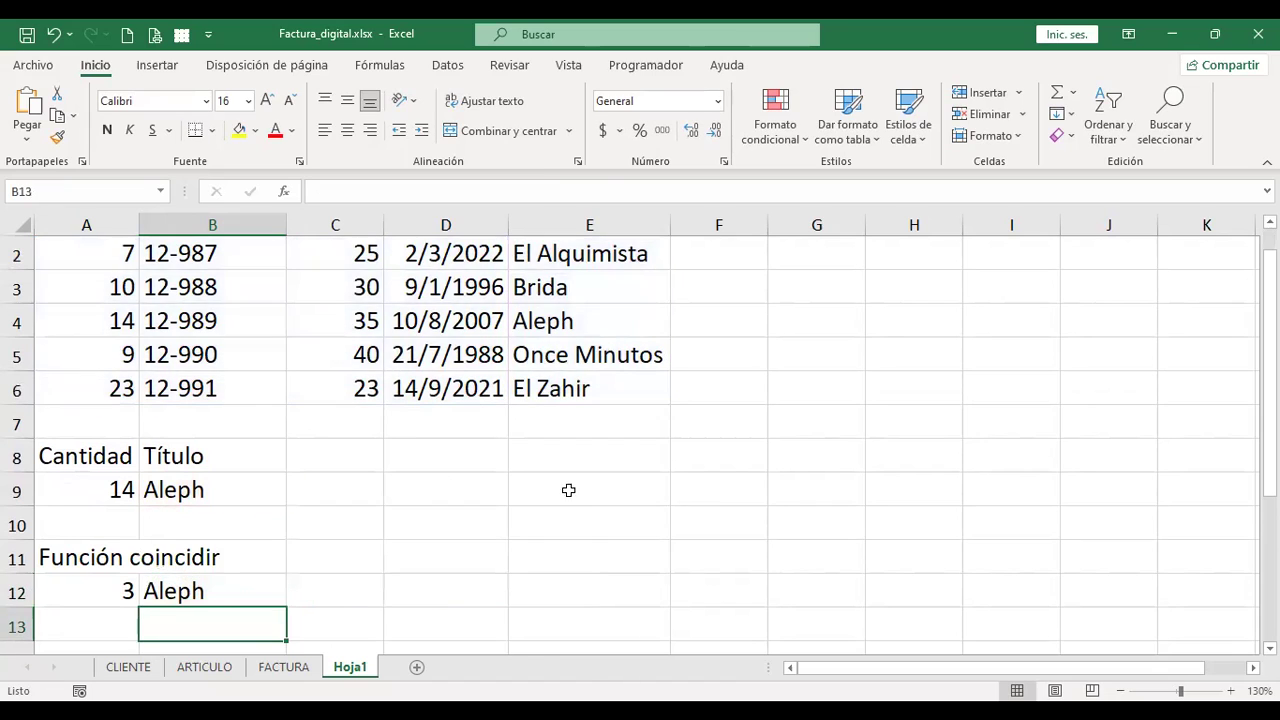
Review the BUSCARV arguments in the B9 formula to compare them with the INDICE approach.
key("Up")
left_click(191, 489)
key("F2")
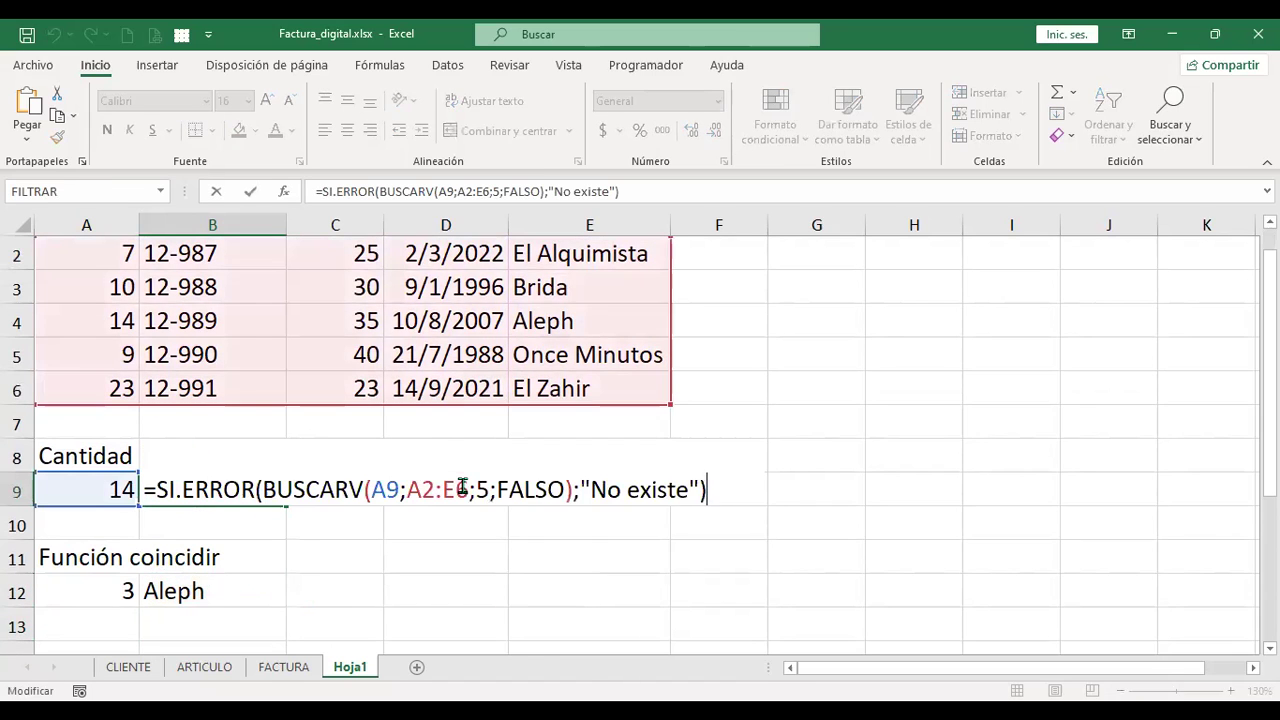
left_click(352, 489)
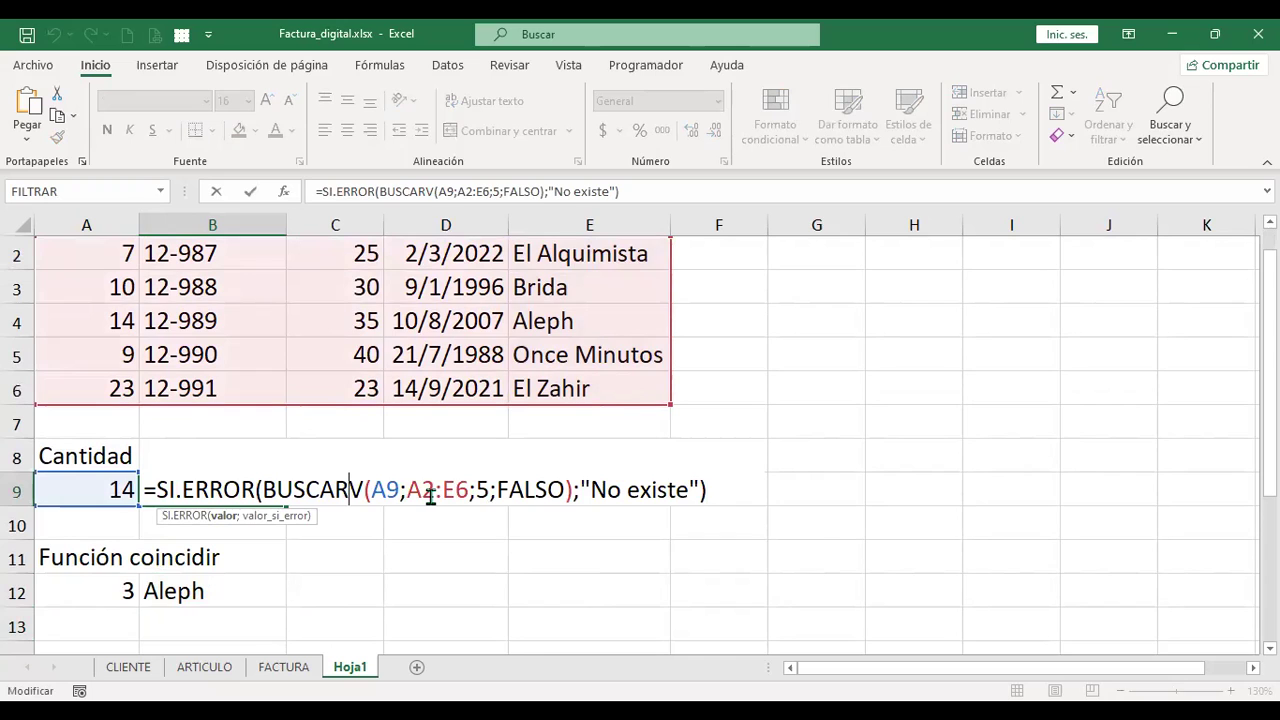
key("Return")
Review the B12 formula argument by argument, from the column number back through COINCIDIR to INDICE.
left_click(228, 588)
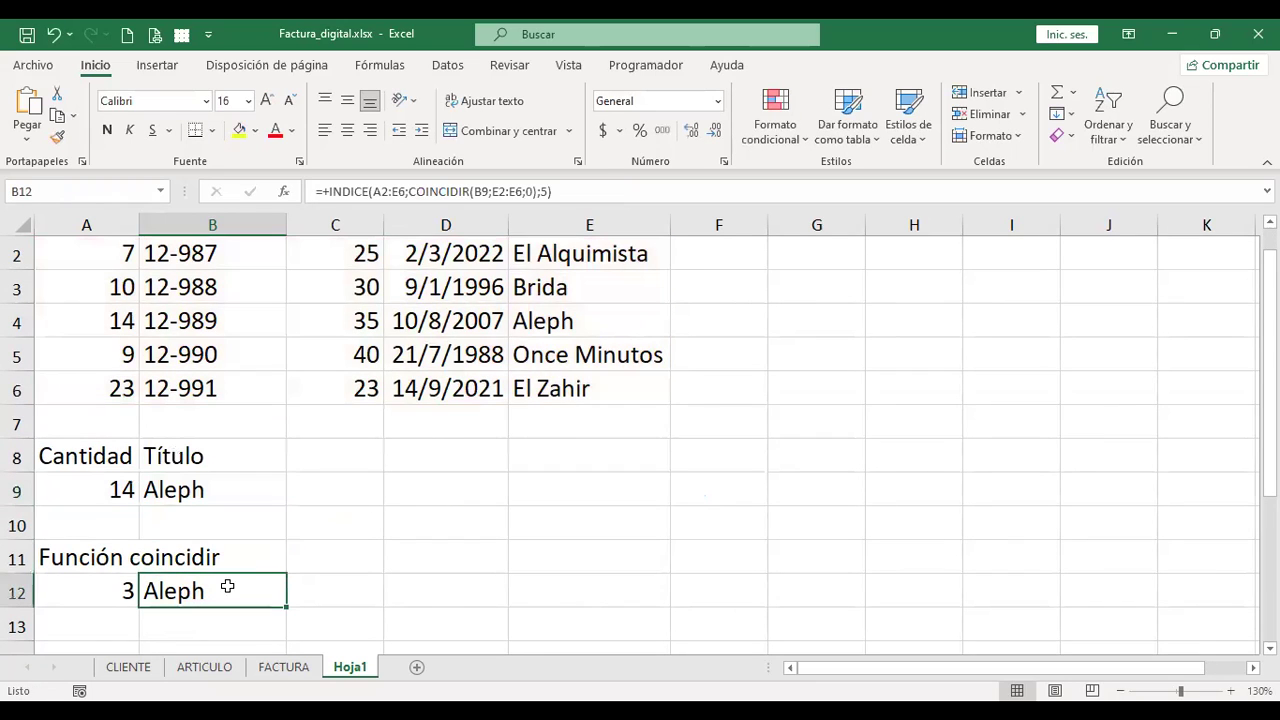
key("F2")
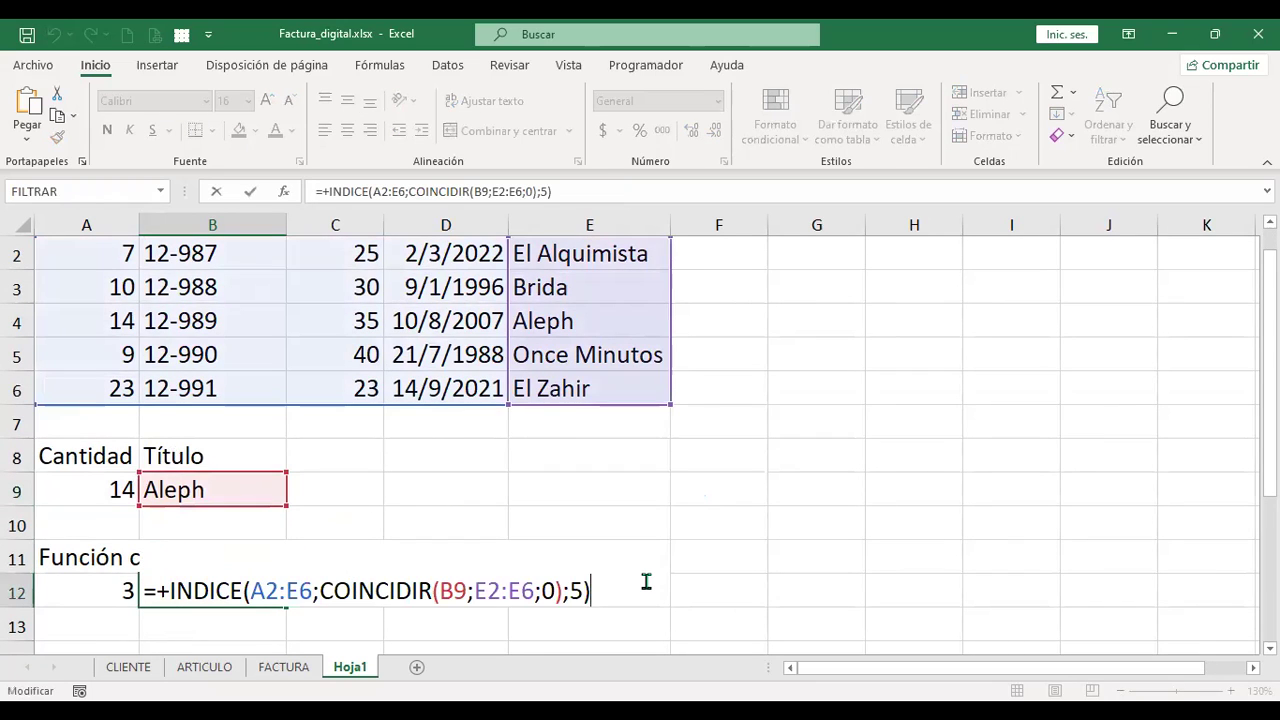
key("Left")
key("Left")
key("Left")
key("Left")
key("Left")
key("Left")
key("Left")
key("Left")
key("Left")
key("Left")
key("Left")
key("Left")
key("Left")
key("Left")
key("Left")
key("Left")
key("Left")
key("Left")
key("Left")
key("Left")
key("Left")
key("Left")
key("Left")
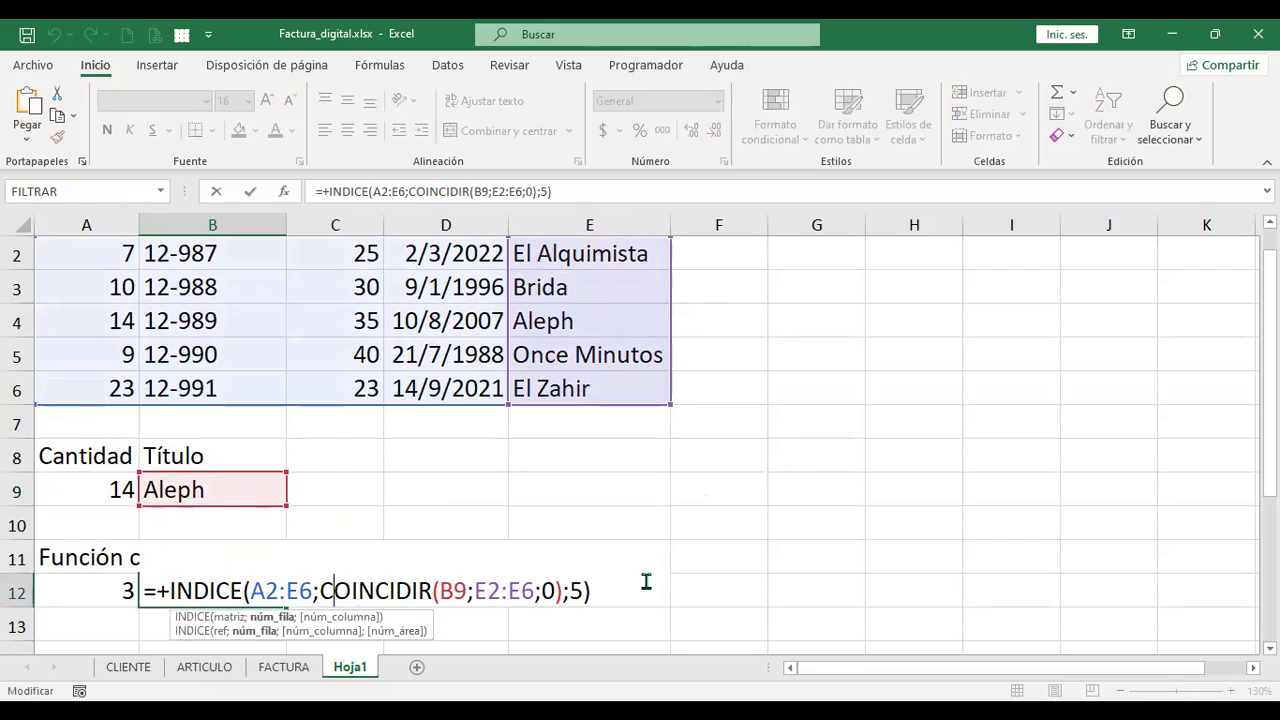
key("Left")
key("Left")
key("Left")
key("Left")
key("Left")
key("Left")
key("Left")
key("Left")
key("Left")
key("Left")
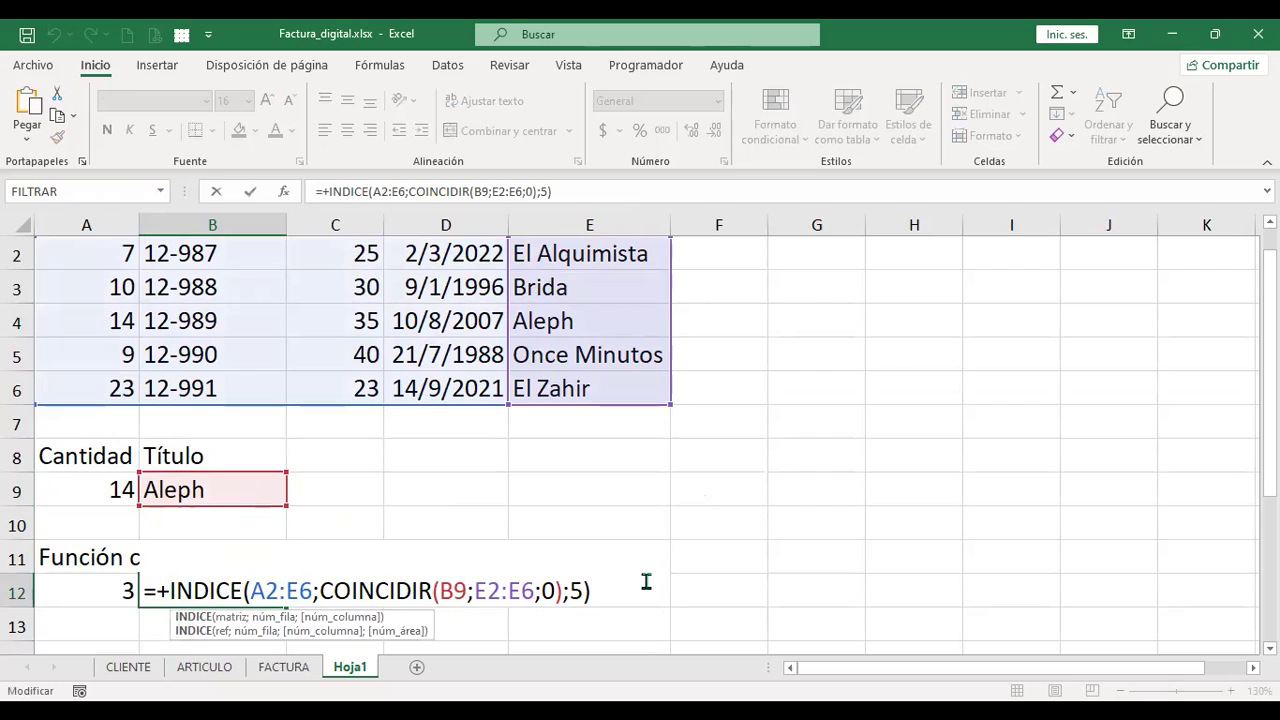
key("Return")
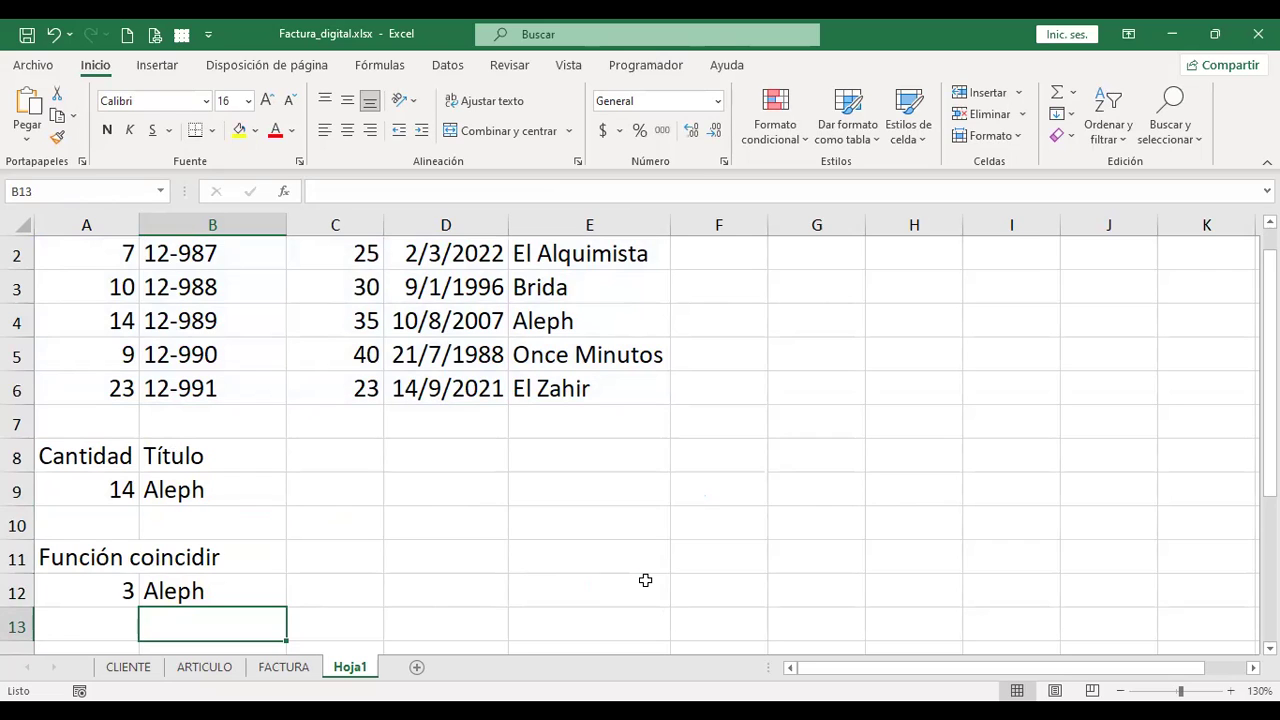
Change the Cantidad lookup value in A9 to 23 and select the Título result in B9.
key("Up")
key("Left")
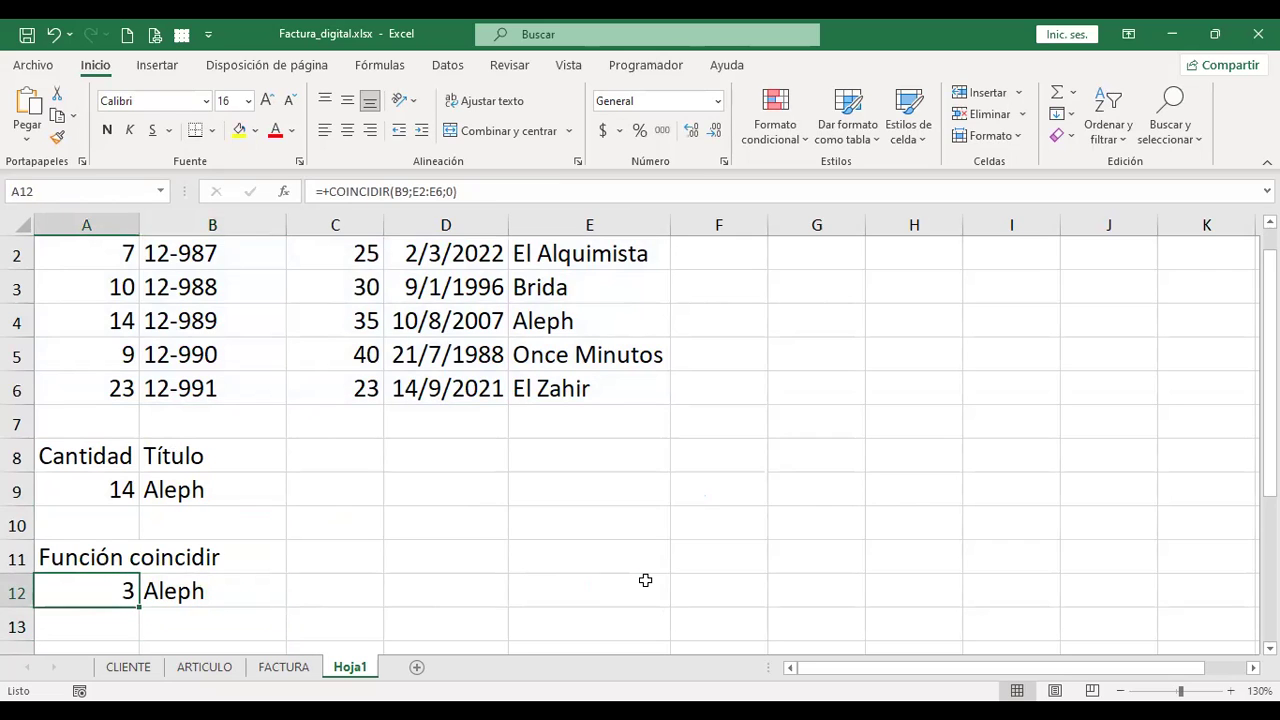
key("Up")
key("Up")
key("Up")
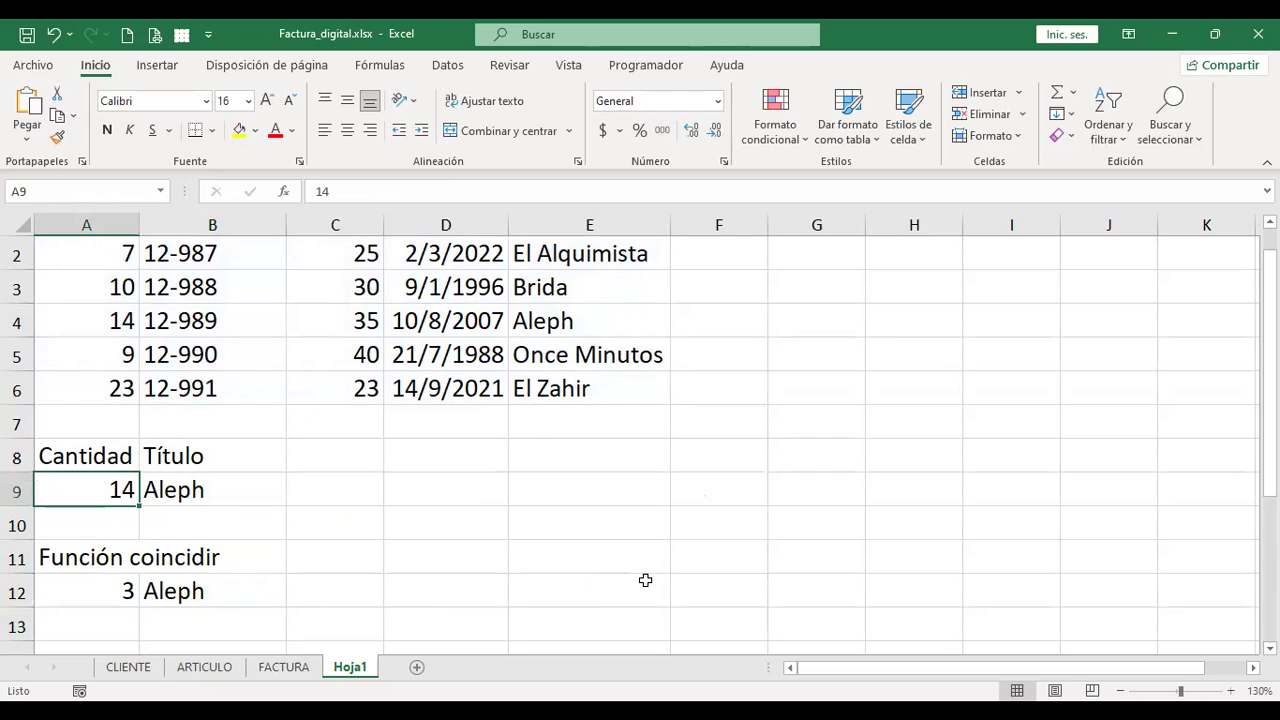
type("23")
key("Return")
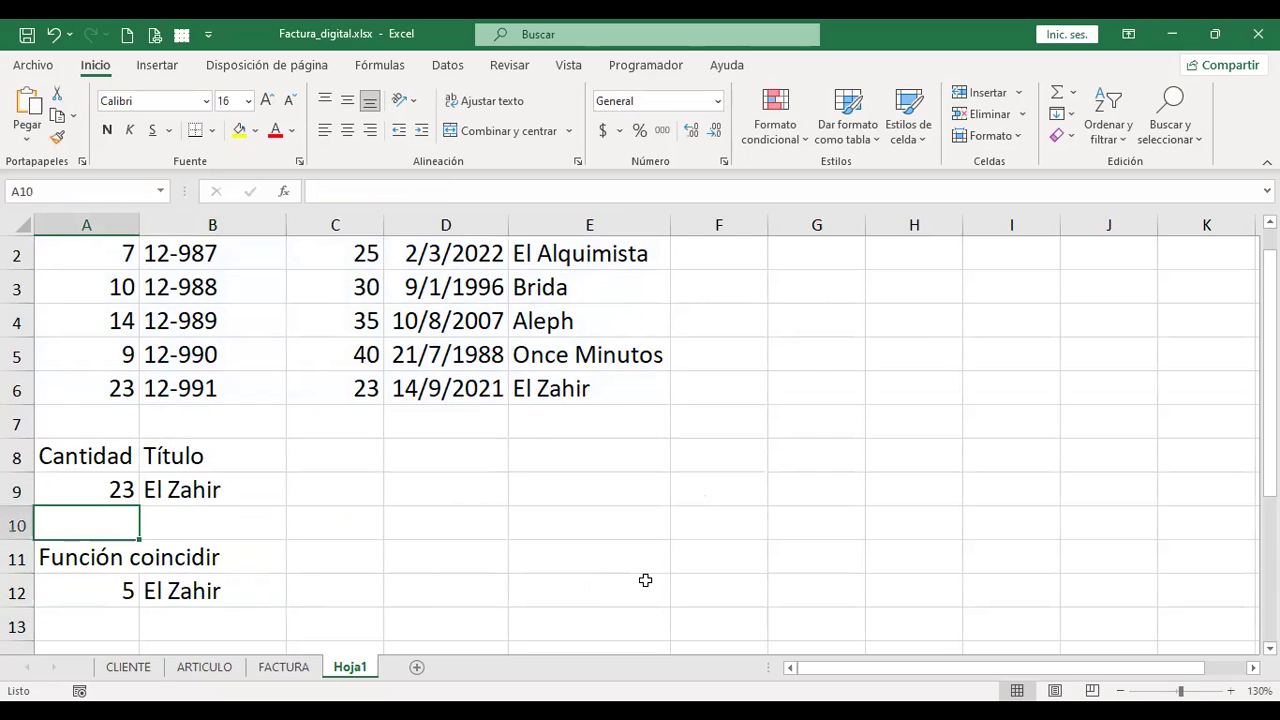
key("Right")
key("Up")
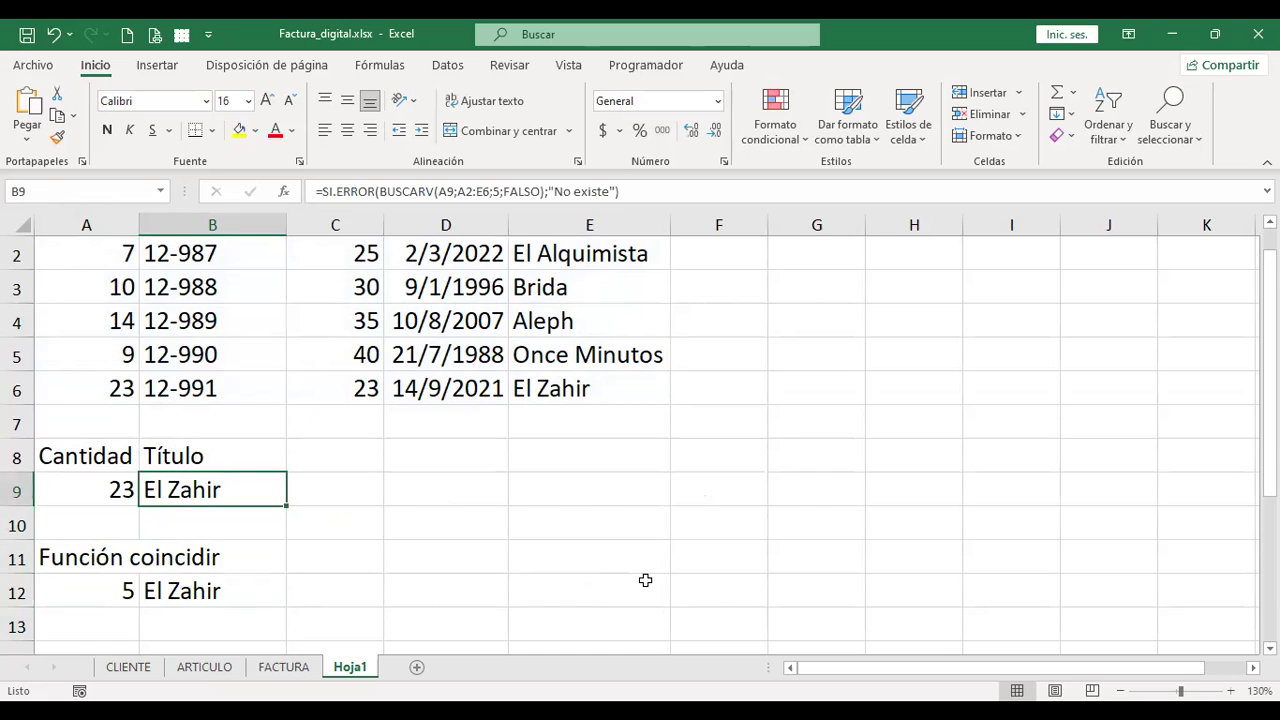
Compare the SI.ERROR with BUSCARV formula in B9 against the INDICE and COINCIDIR formula in B12.
key("F2")
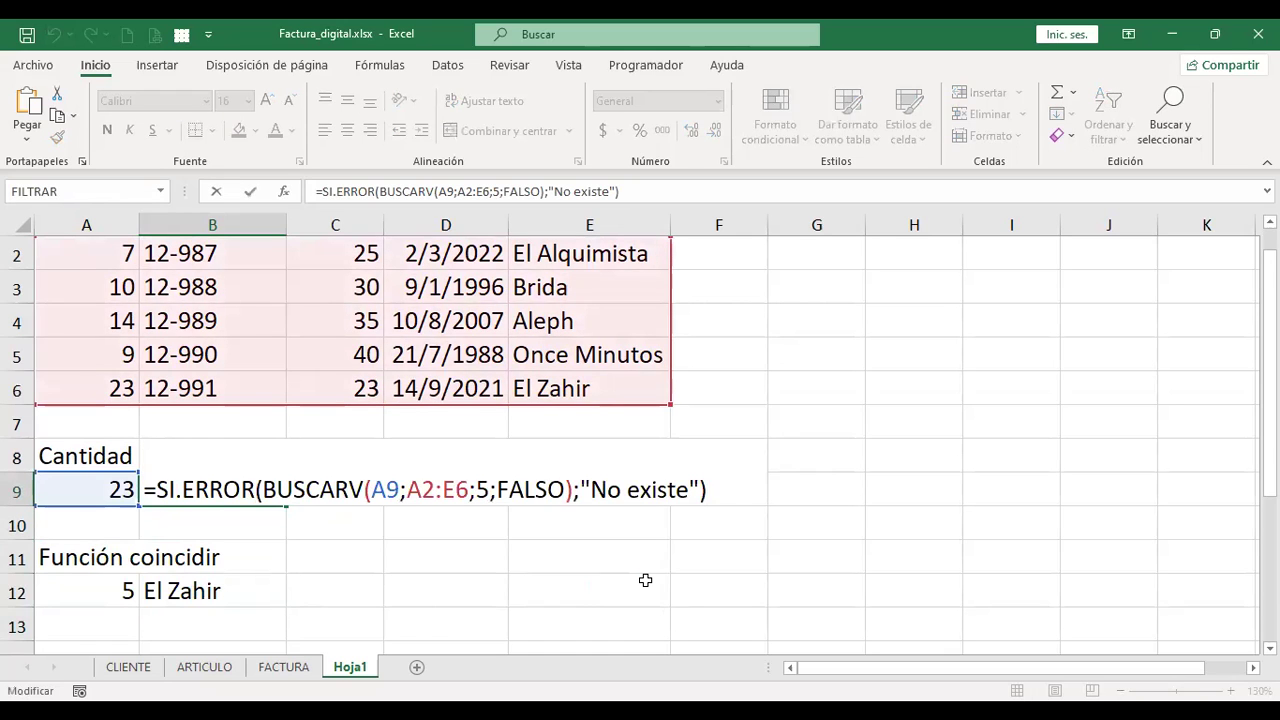
key("Return")
key("Down")
key("Down")
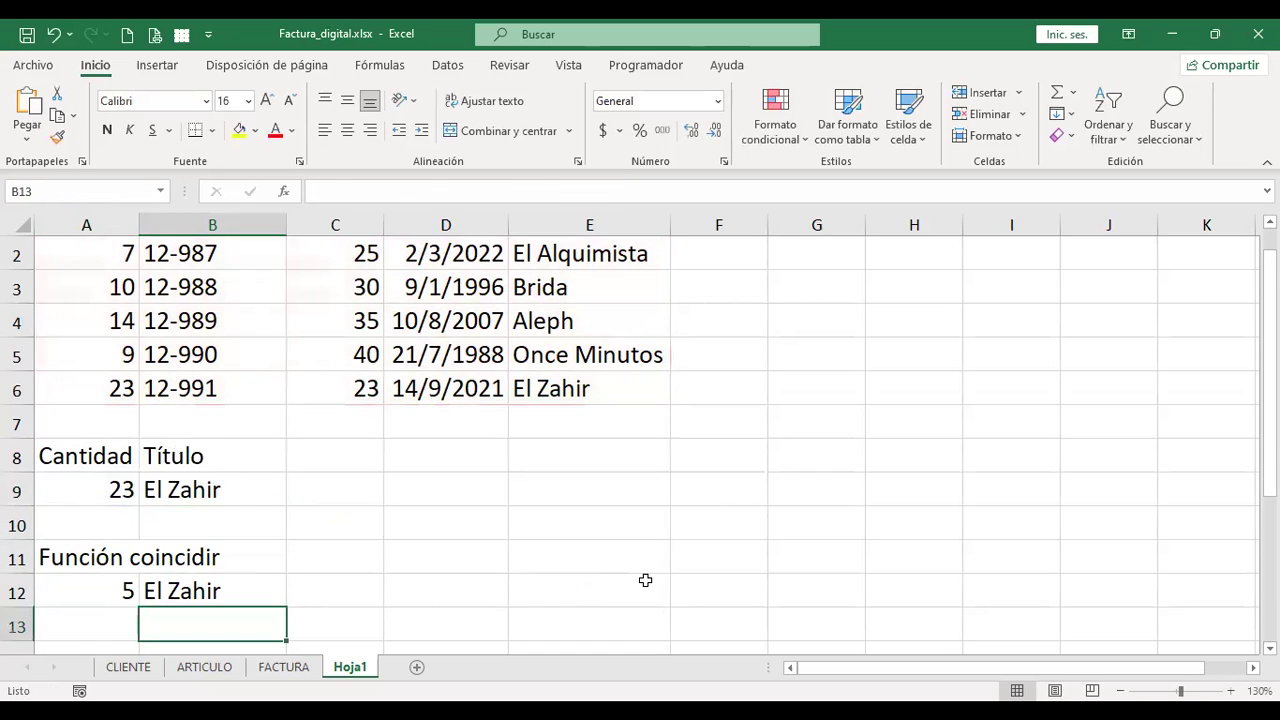
key("Up")
key("F2")
key("Return")
key("Up")
key("Up")
key("Up")
key("Up")
key("F2")
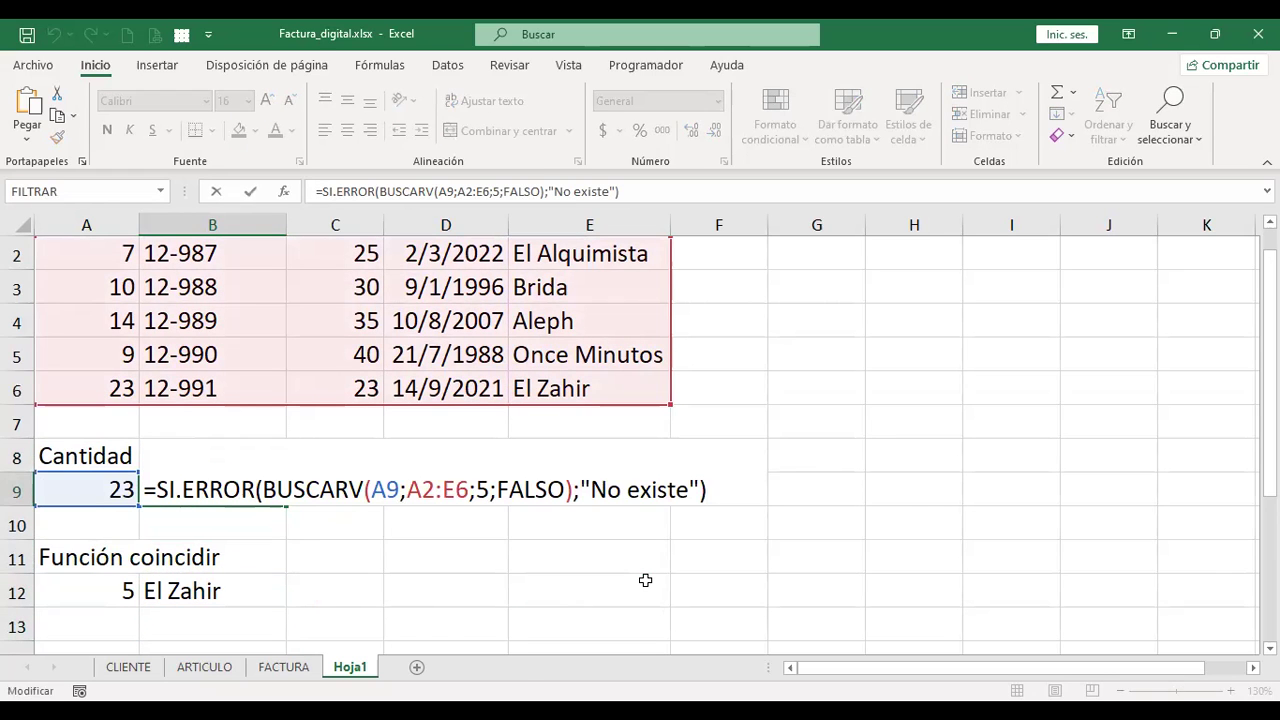
key("Return")
key("Down")
key("Down")
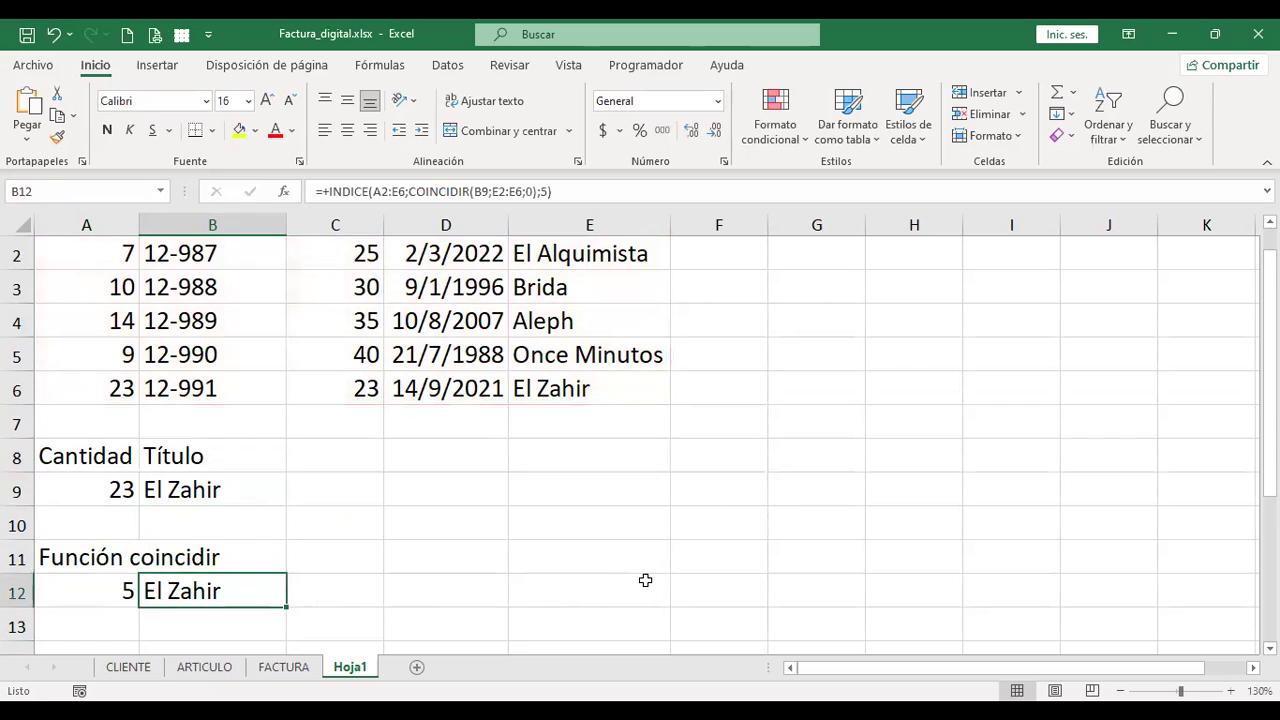
key("F2")
key("Escape")
Test both lookups by entering 10 and then 9 as the Cantidad value in A9.
key("Left")
key("Up")
key("Up")
key("Up")
key("Down")
key("Down")
key("Down")
key("Down")
key("Up")
key("Up")
key("Up")
key("Up")
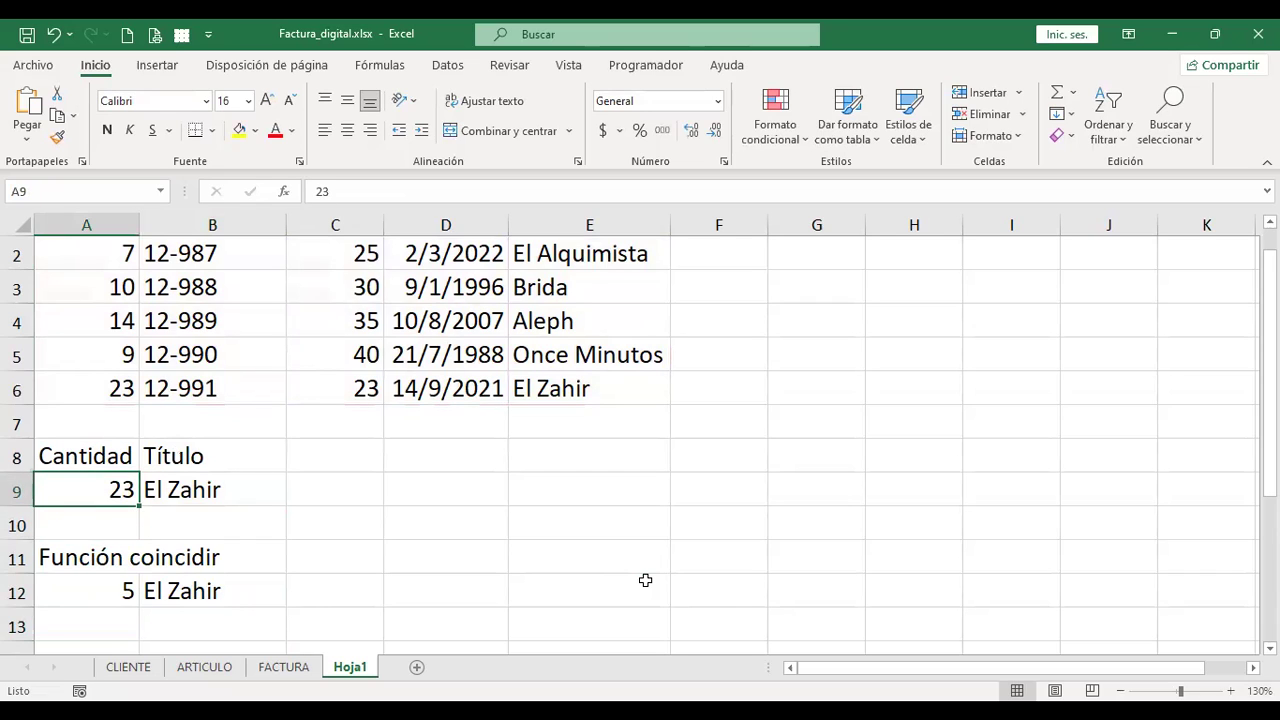
type("10")
key("Return")
key("Up")
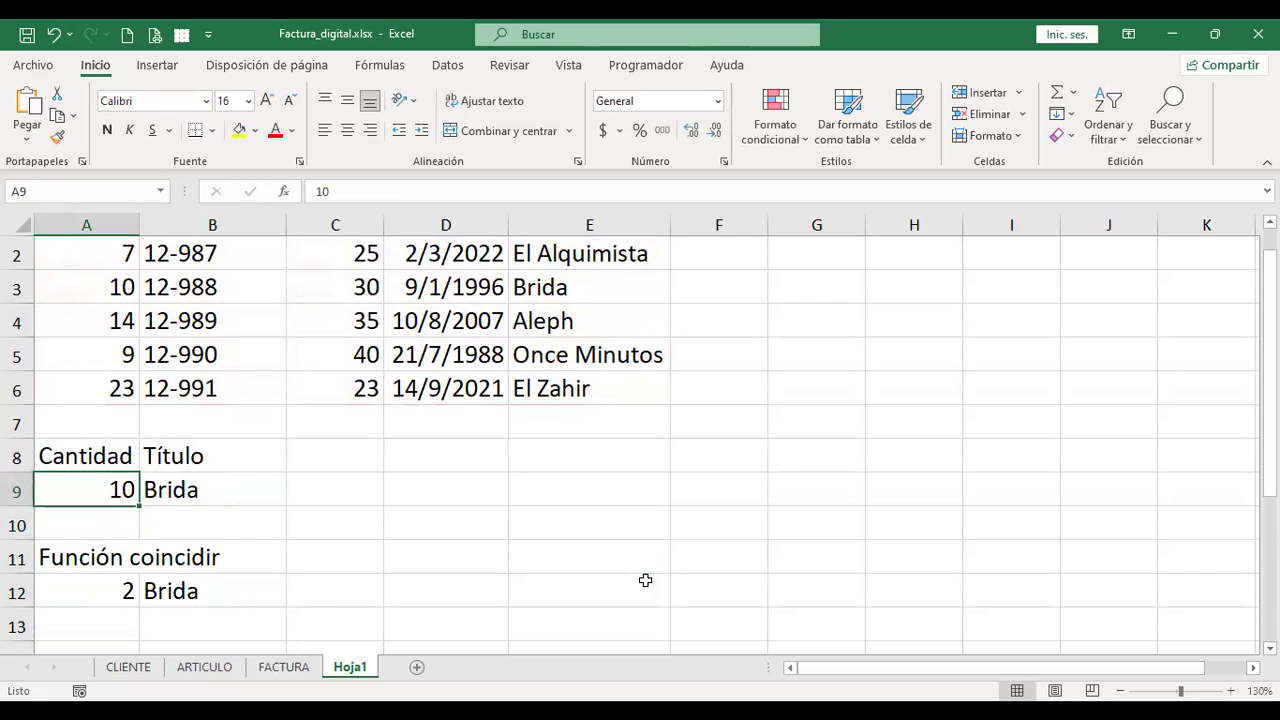
type("9")
key("Return")
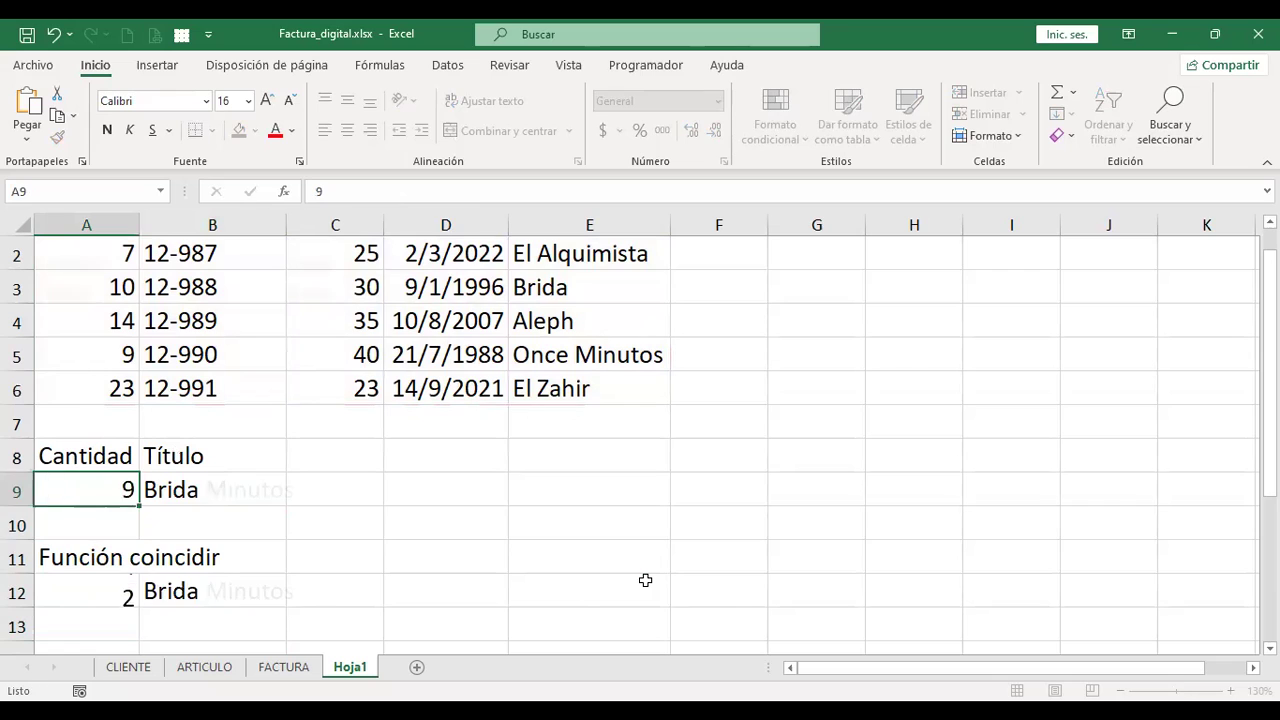
Set the Cantidad lookup value in A9 to 11 and check the COINCIDIR result in A12.
key("Up")
type("11")
key("Return")
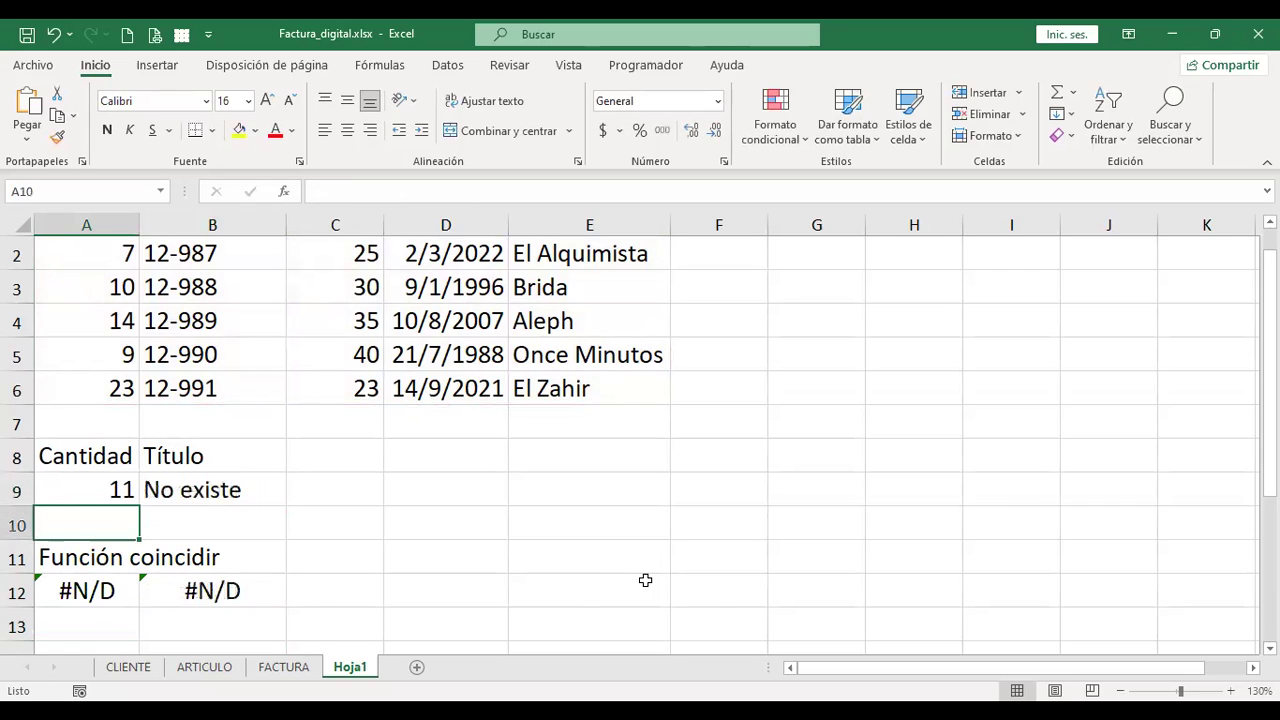
key("Up")
key("Down")
key("Down")
key("Down")
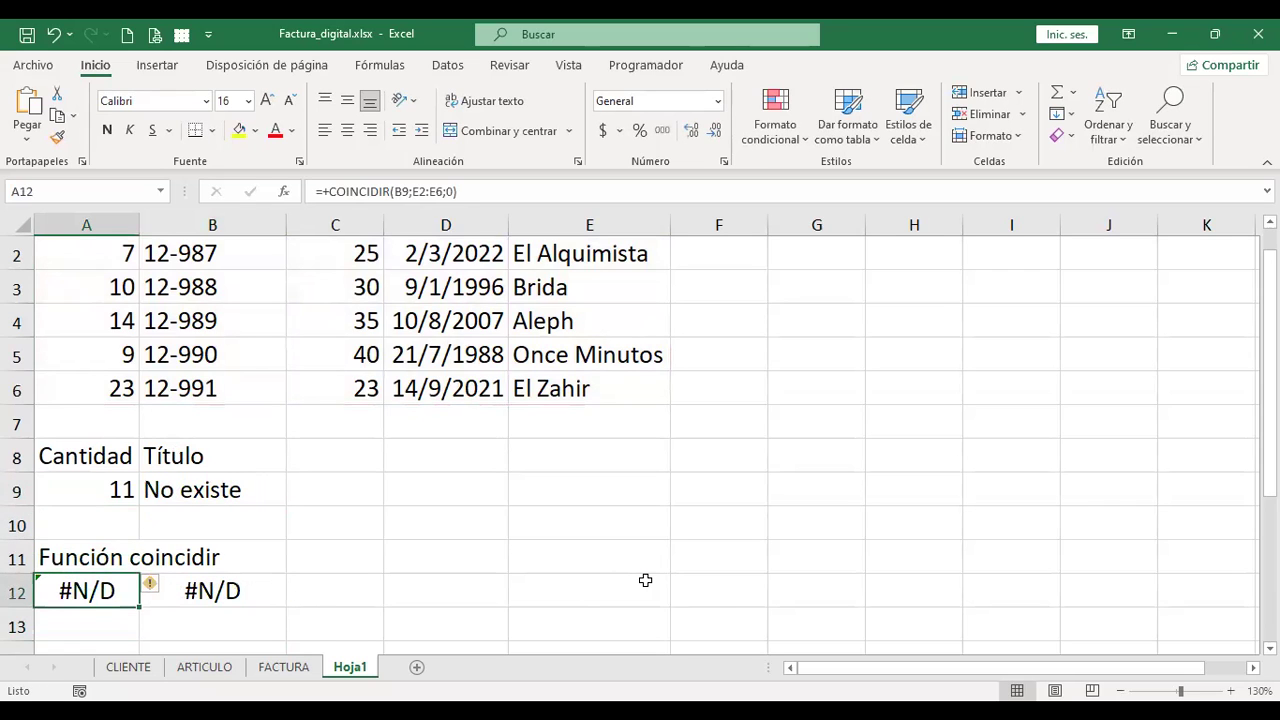
Inspect the SI.ERROR part of the B9 formula, comparing it with the results in row 12 and the Cantidad value.
key("Right")
key("Up")
key("Up")
key("Up")
key("F2")
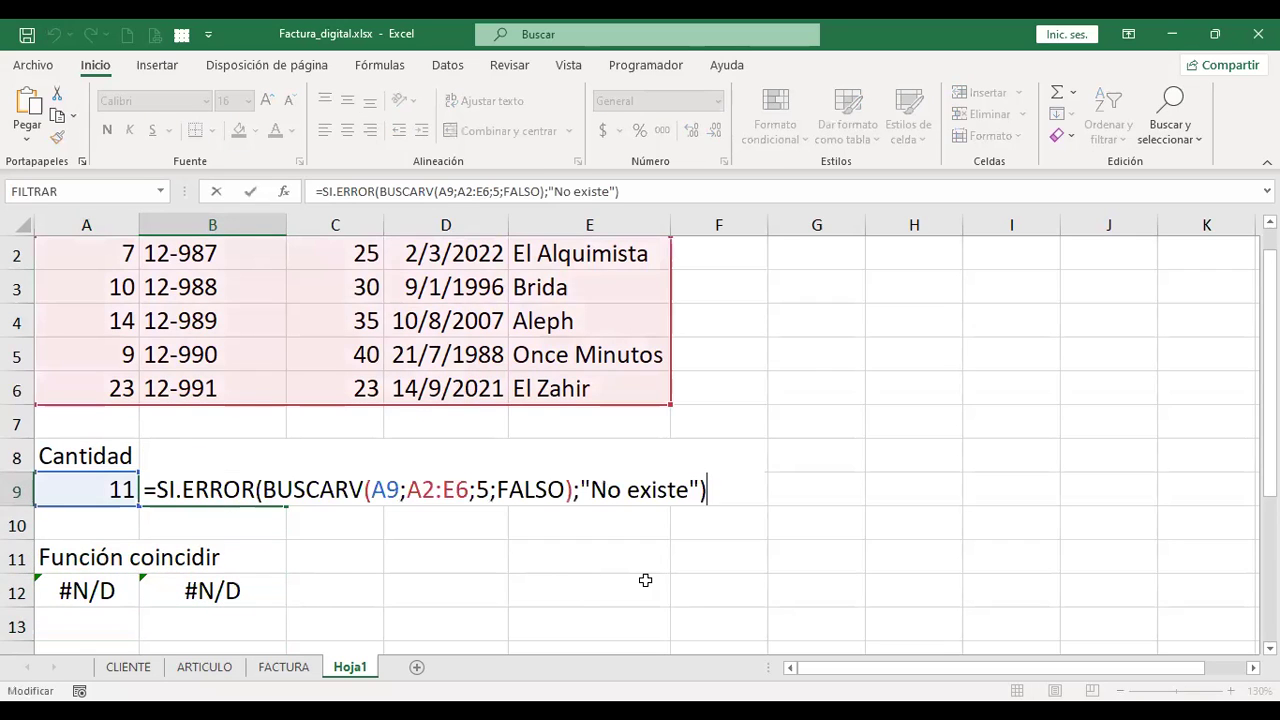
left_click(194, 490)
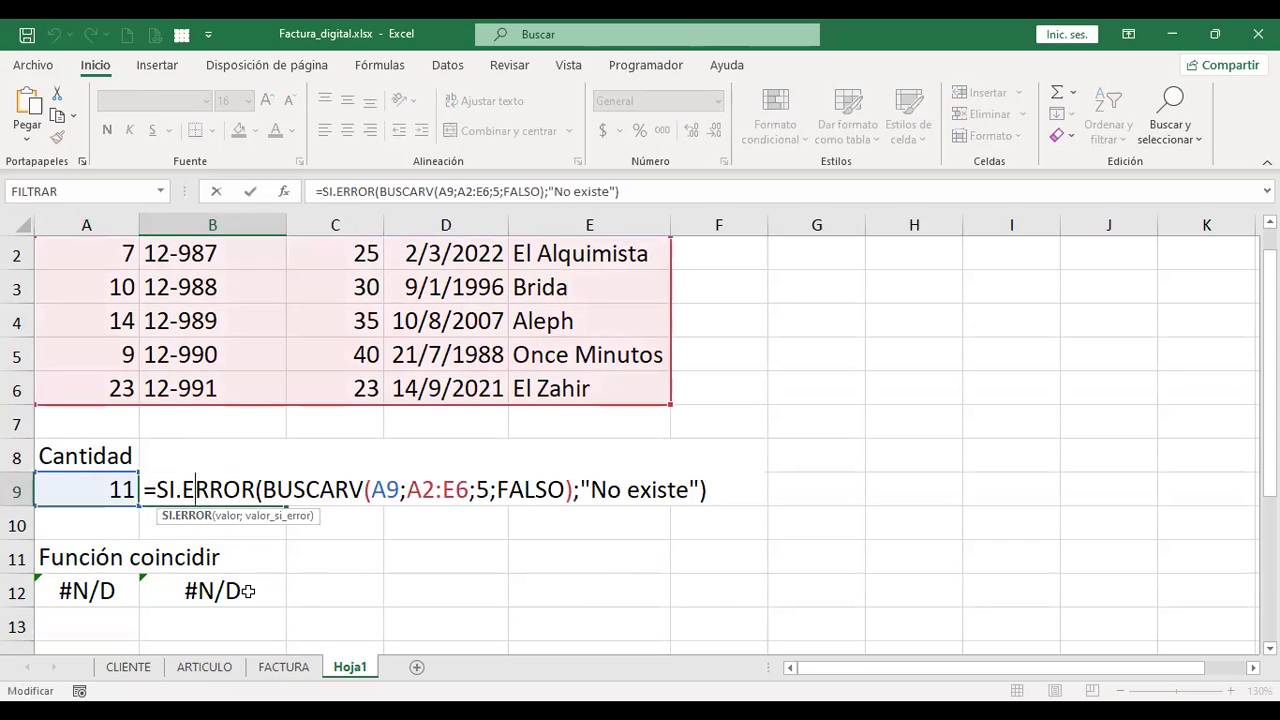
key("Return")
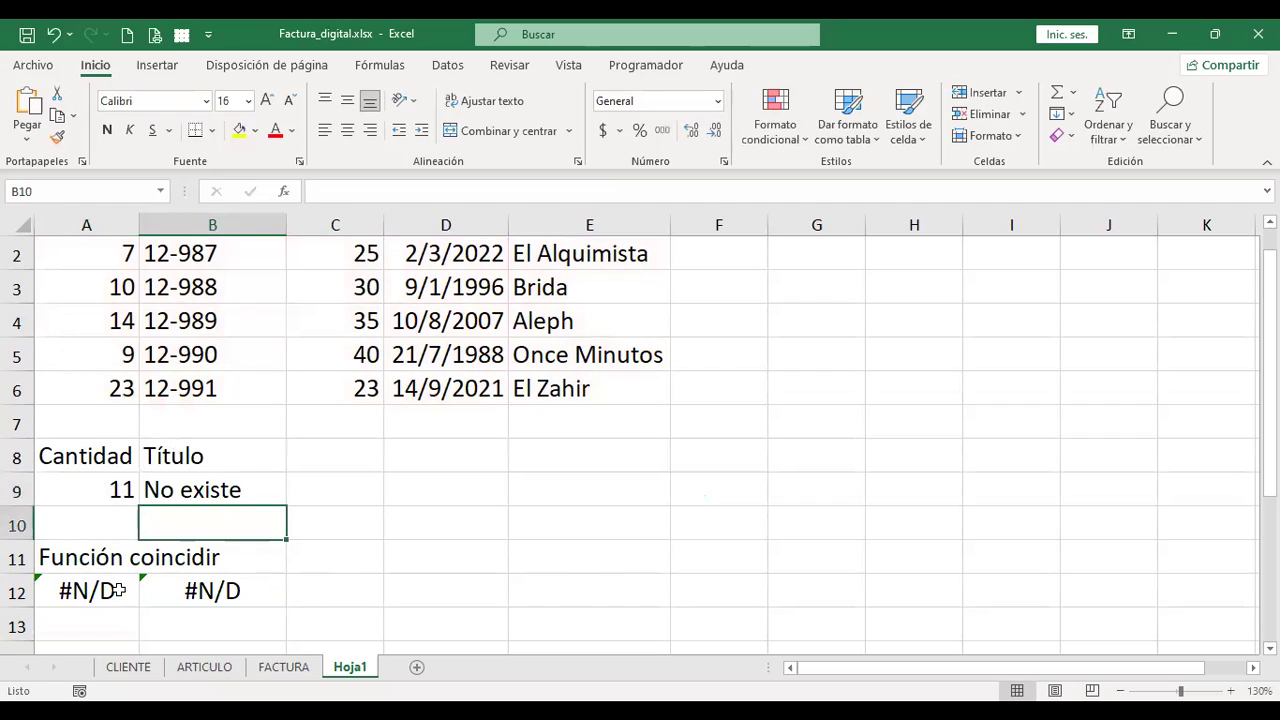
left_click(97, 489)
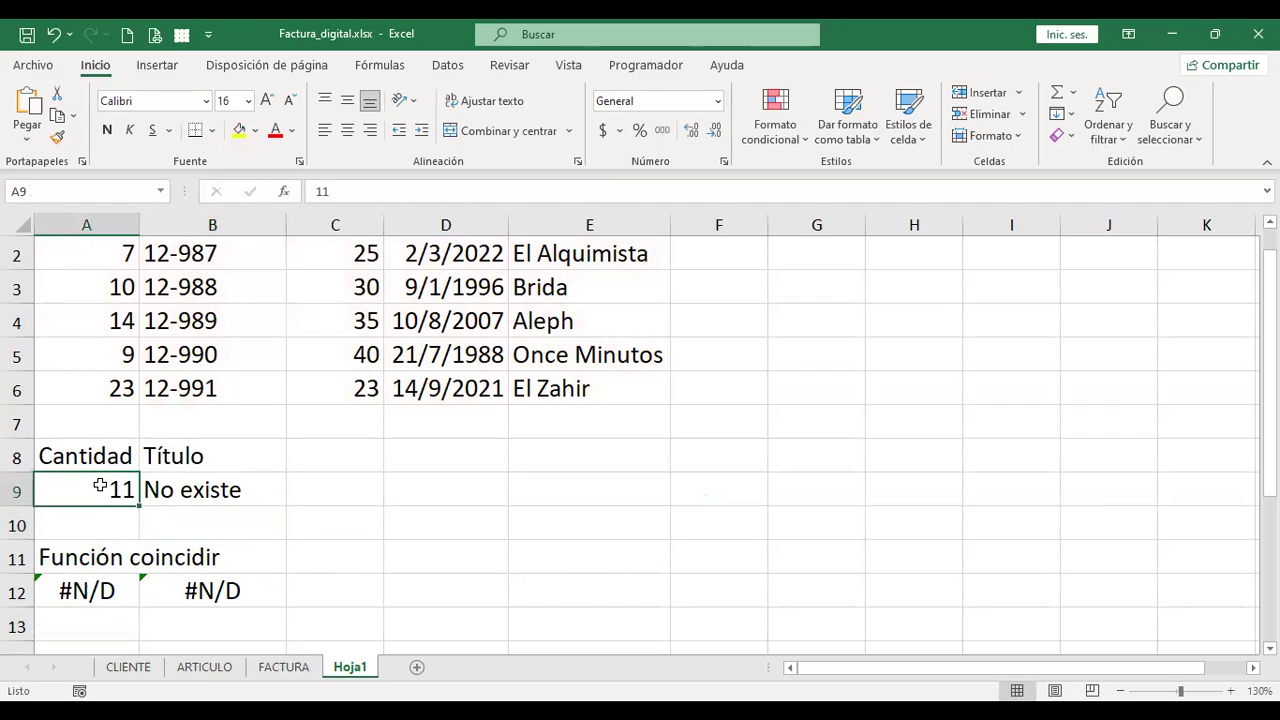
Replace the leading plus sign in the A12 formula with an SI.ERROR function placed around COINCIDIR(B9;E2:E6;0).
left_click(87, 591)
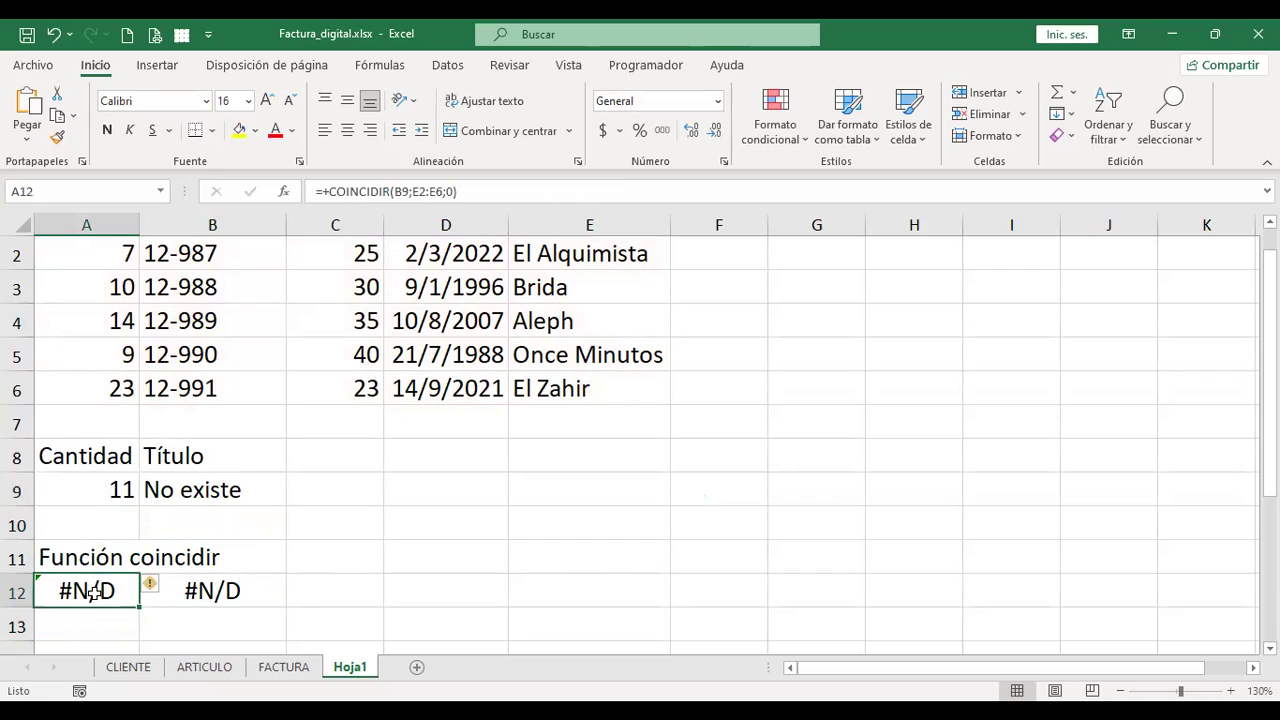
left_click(498, 193)
key("Left")
key("Left")
key("Left")
key("Left")
key("Left")
key("Left")
key("Left")
key("Left")
key("Left")
key("Left")
key("Left")
key("Left")
key("Left")
key("Left")
key("Left")
key("Left")
key("Left")
key("Left")
key("Left")
key("Left")
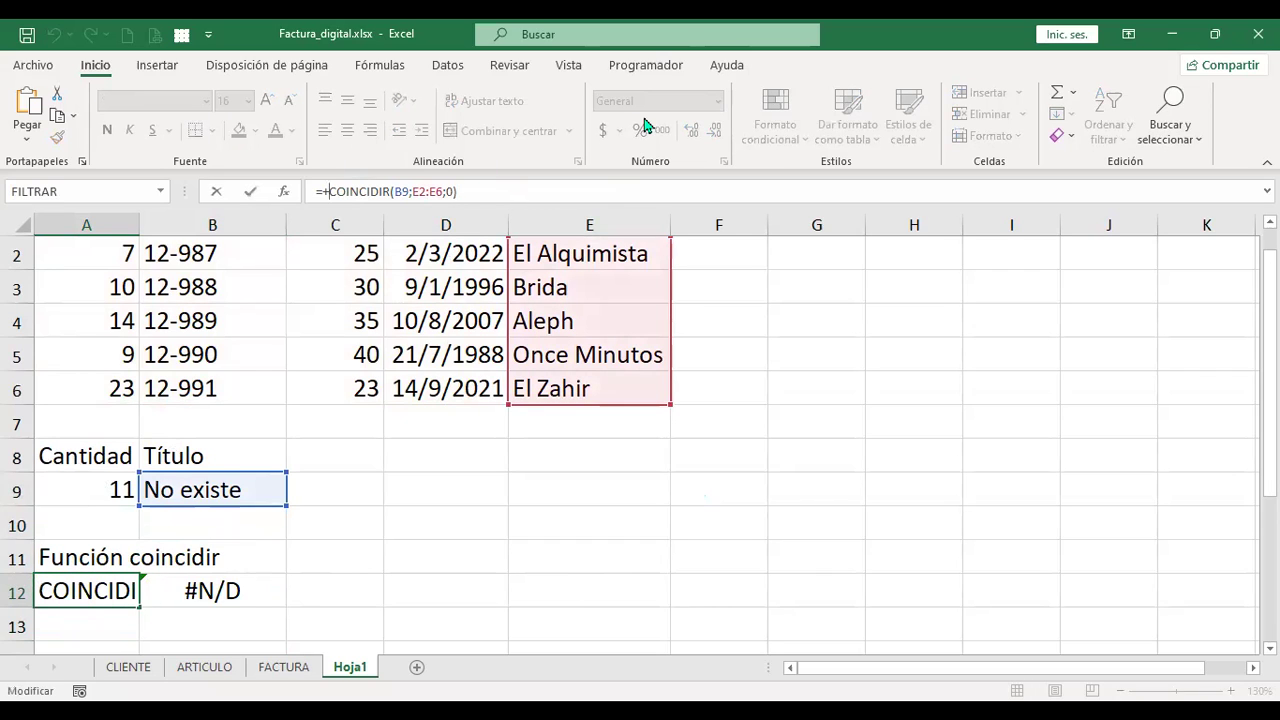
key("BackSpace")
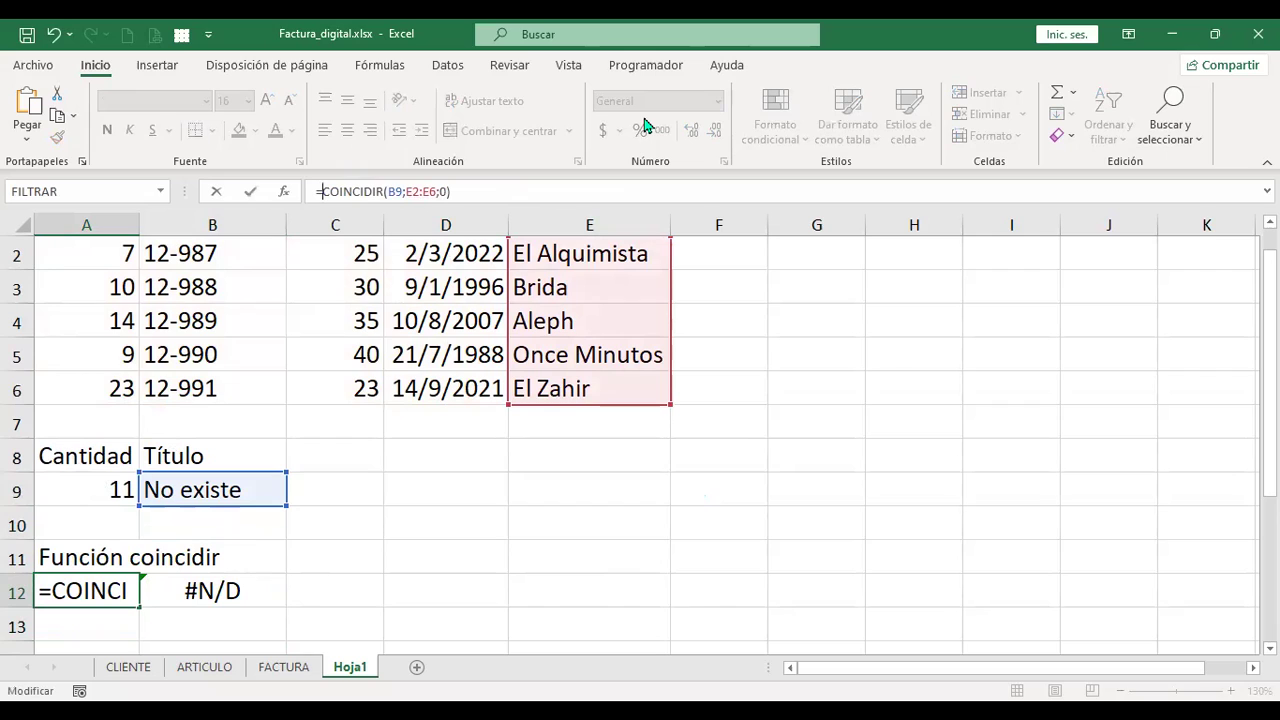
type("si")
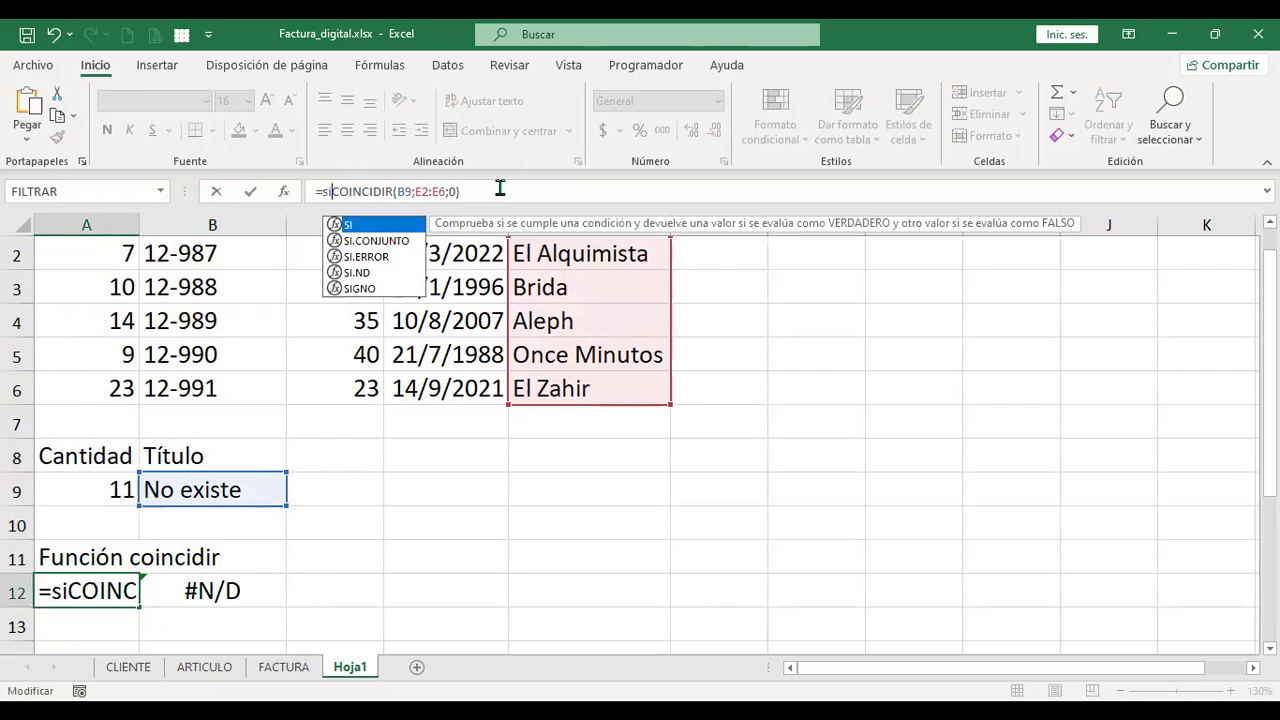
double_click(383, 257)
left_click(614, 184)
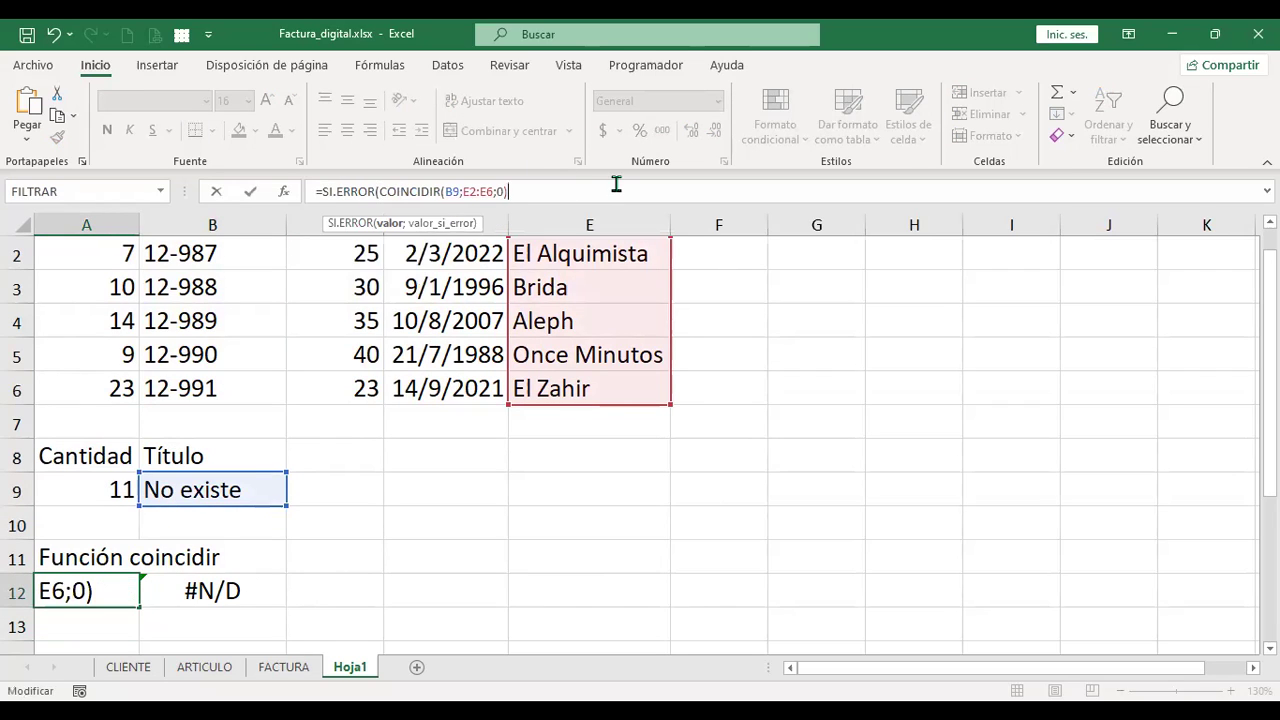
Complete the A12 SI.ERROR formula with the fallback text "No se encuentra" and autofit column A to its contents.
type(";\"")
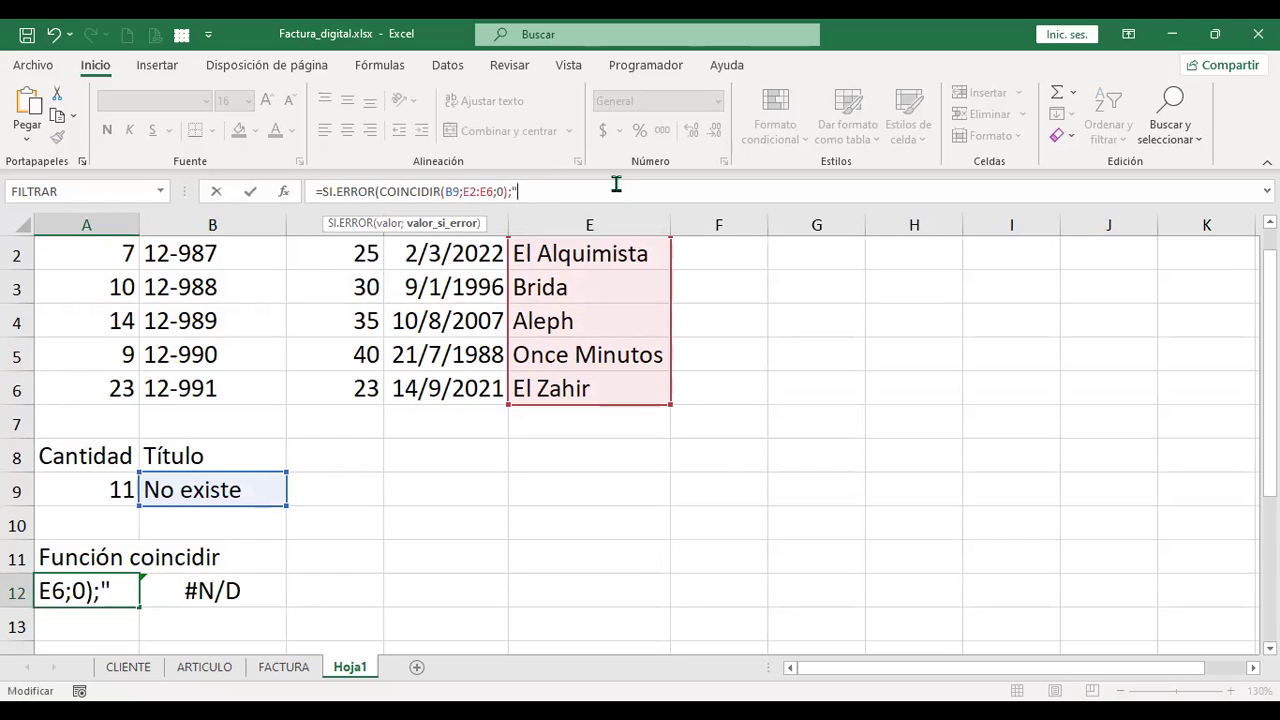
type("No se encuentra")
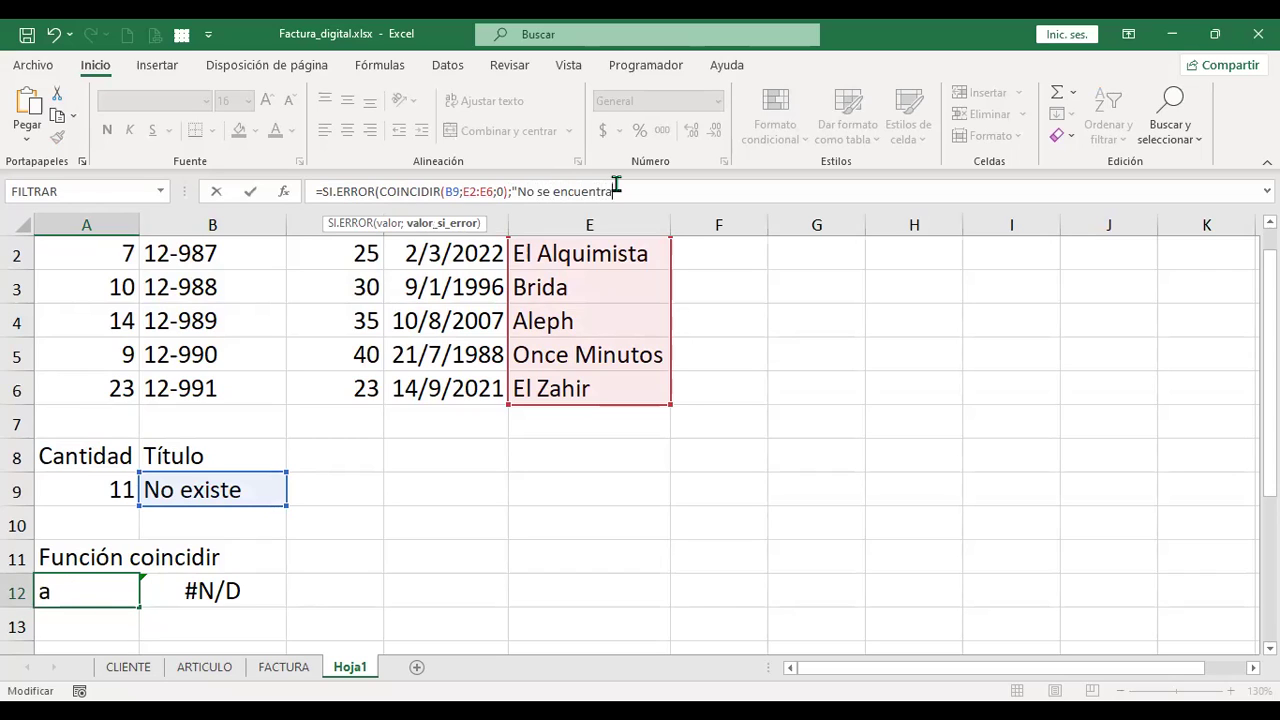
type("\"")
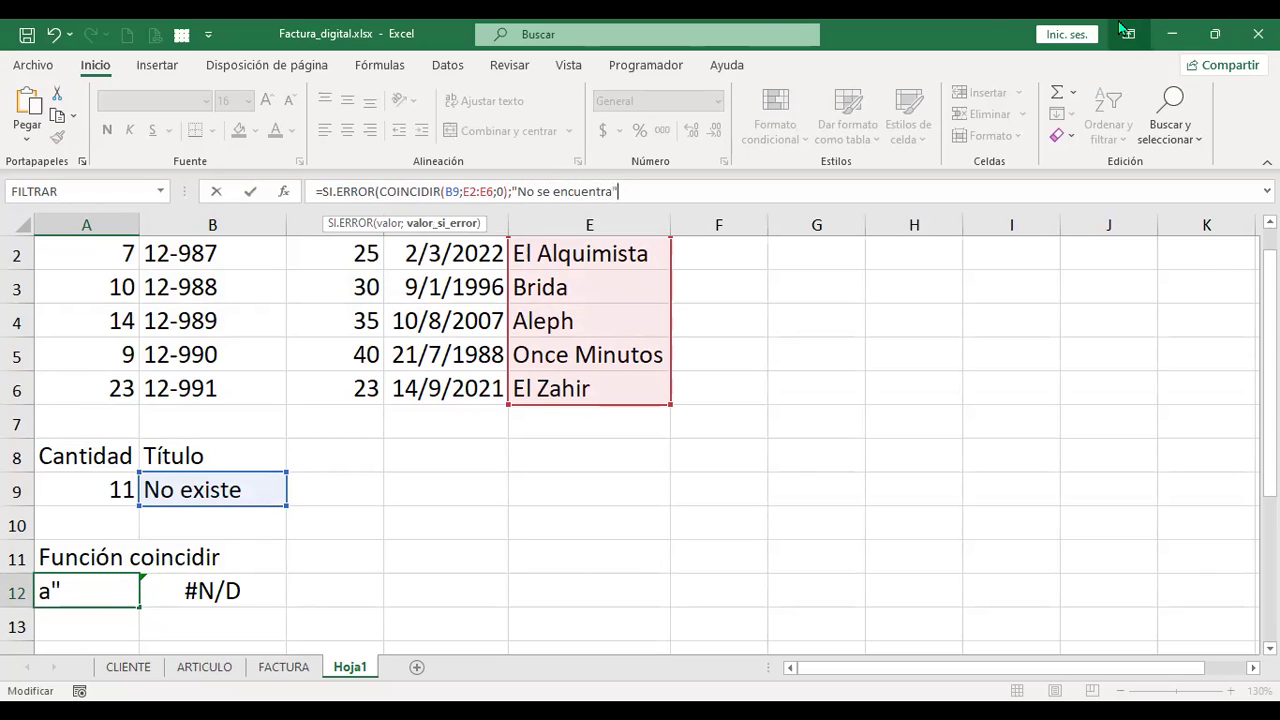
type(")")
key("Return")
key("Up")
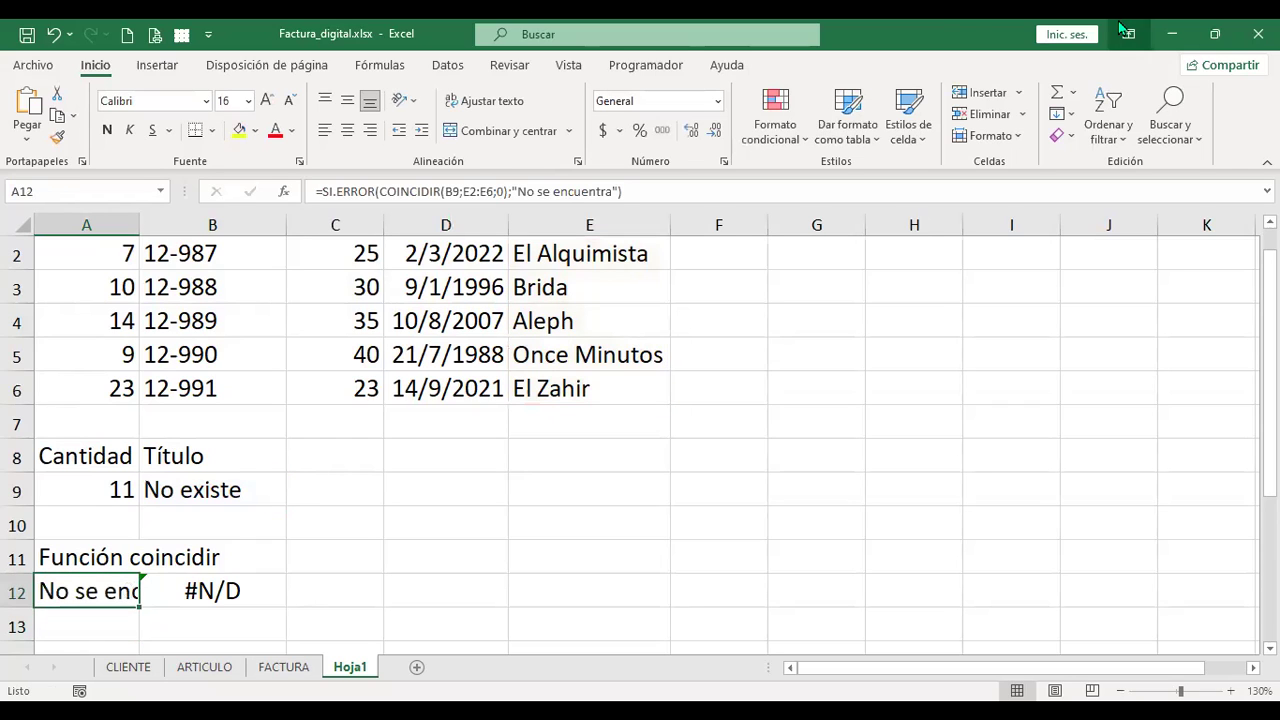
double_click(140, 227)
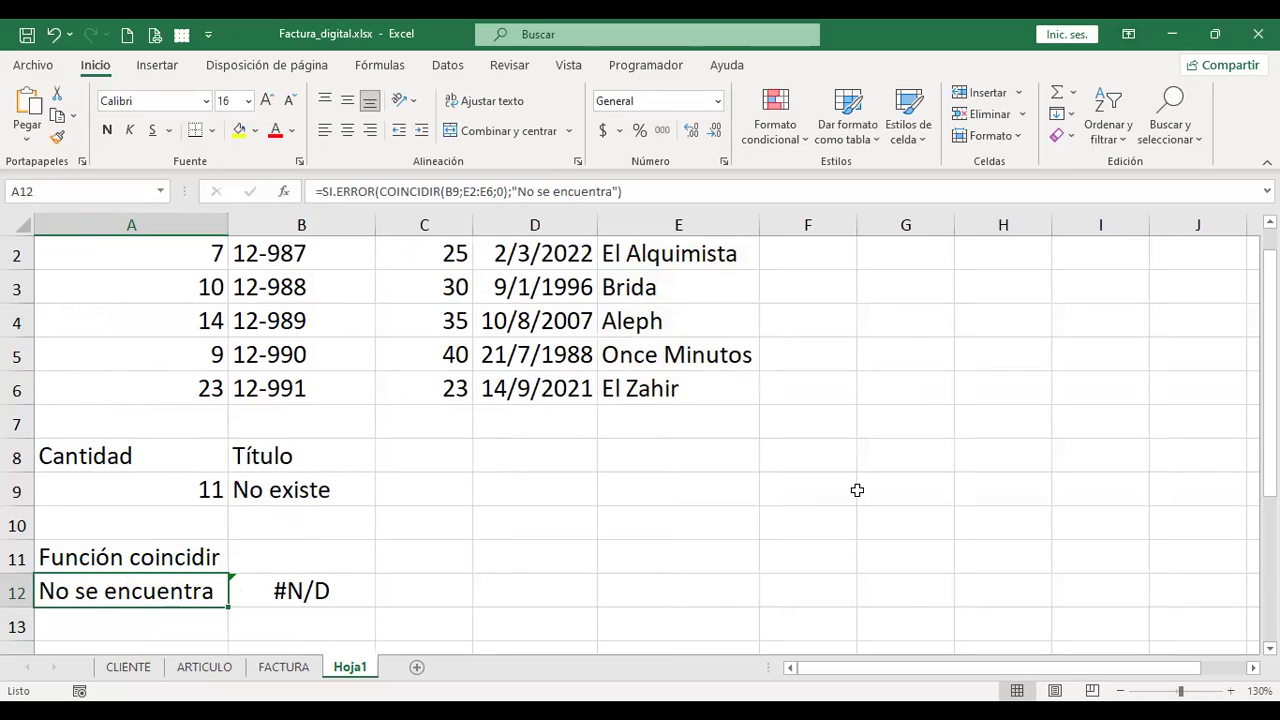
left_click(880, 322)
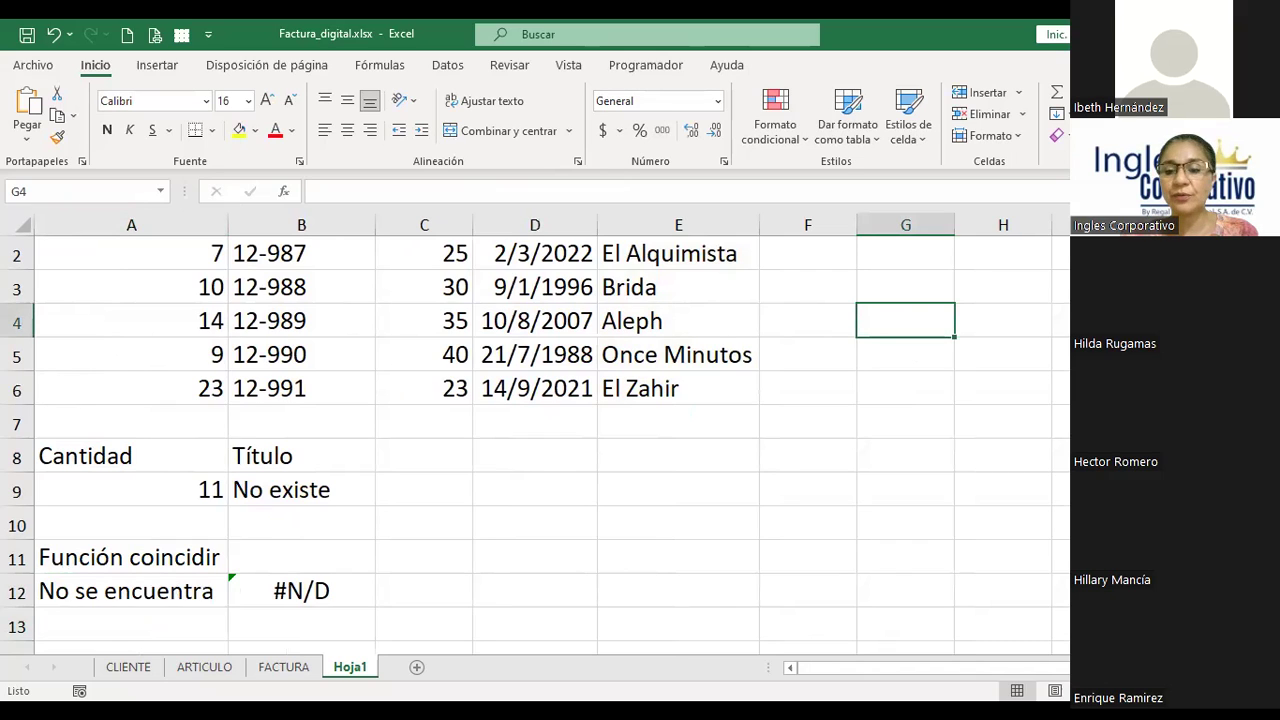
left_click(632, 518)
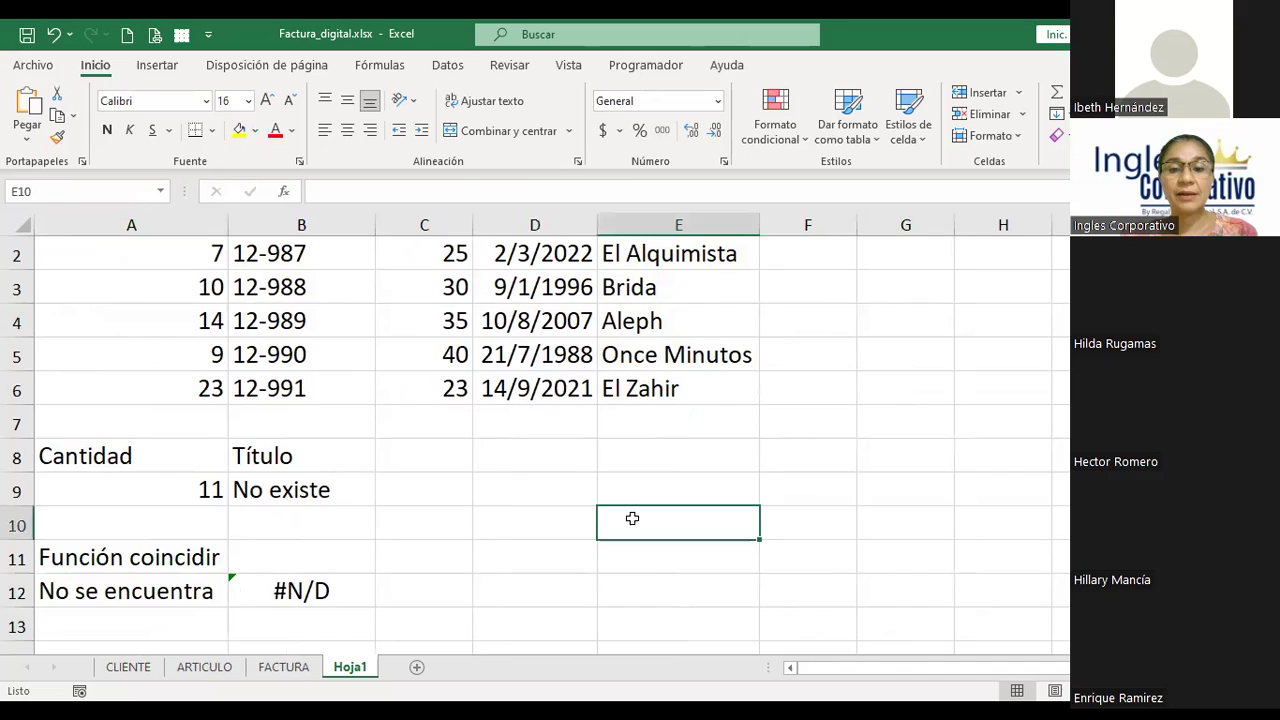
scroll(632, 518, "up", 1)
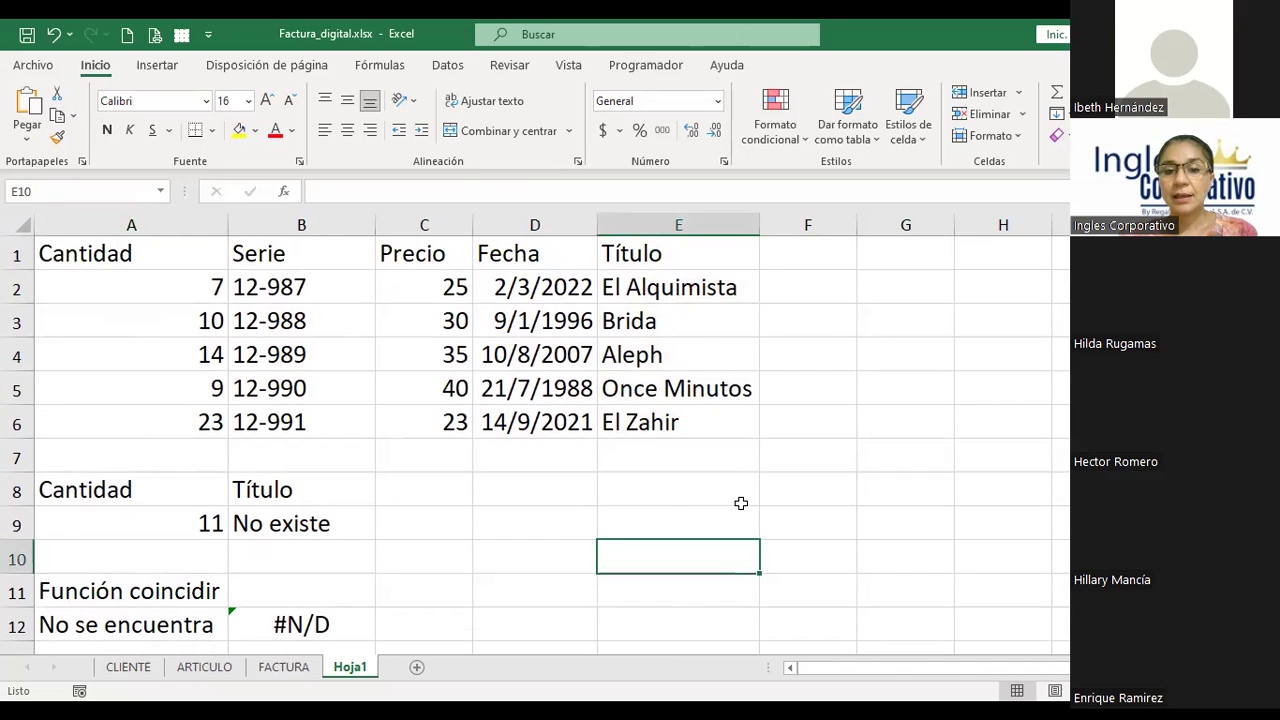